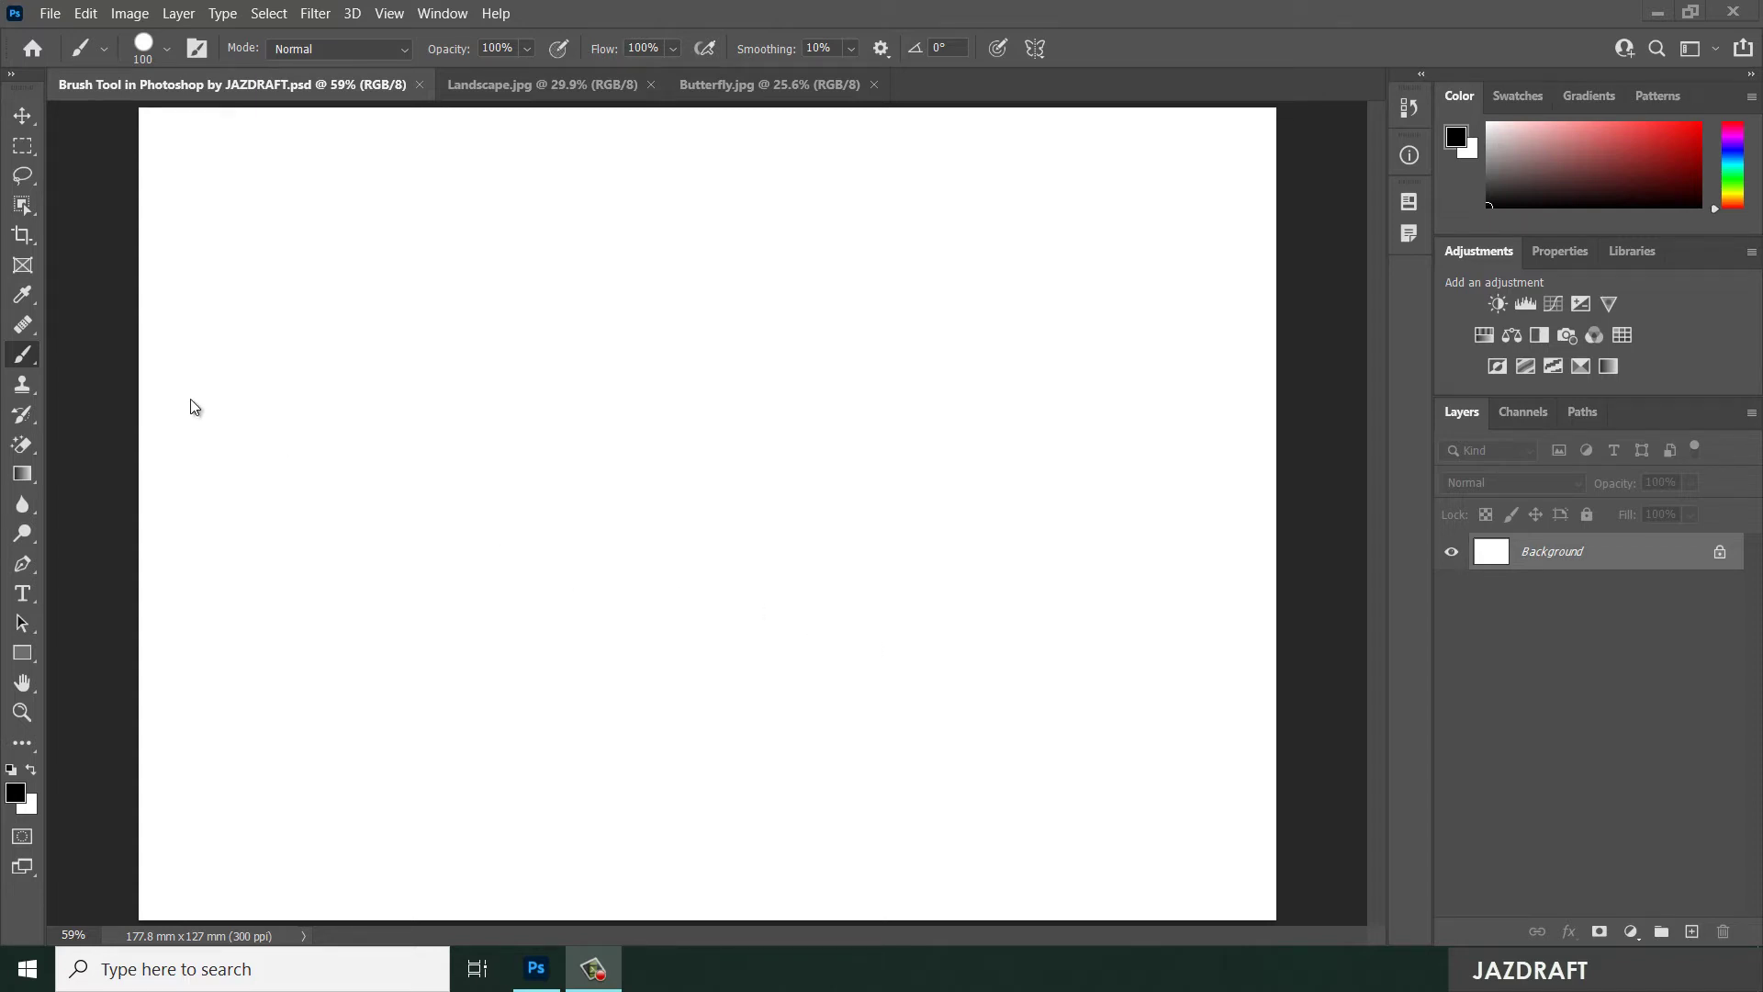
- Select the Brush tool and paint a black zigzag stroke across the upper half of the canvas
{"action": "right_click", "coordinate": [25, 358]}
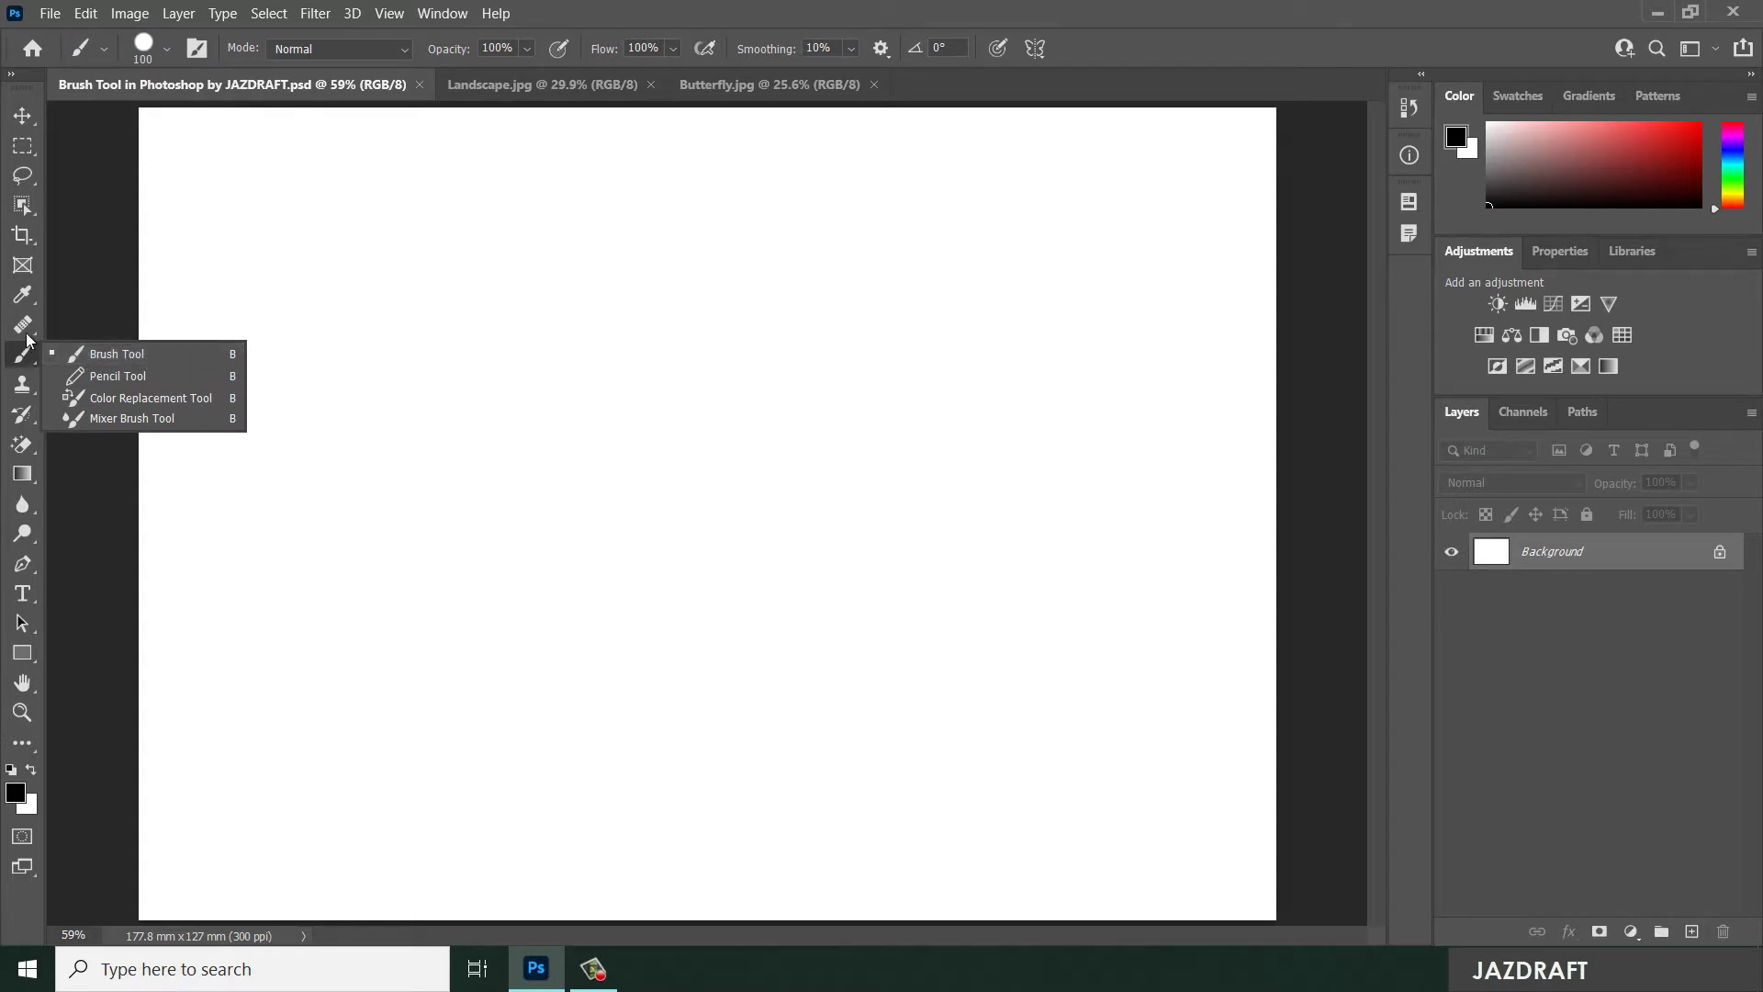
{"action": "left_click", "coordinate": [13, 357]}
{"action": "right_click", "coordinate": [17, 357]}
{"action": "left_click", "coordinate": [102, 353]}
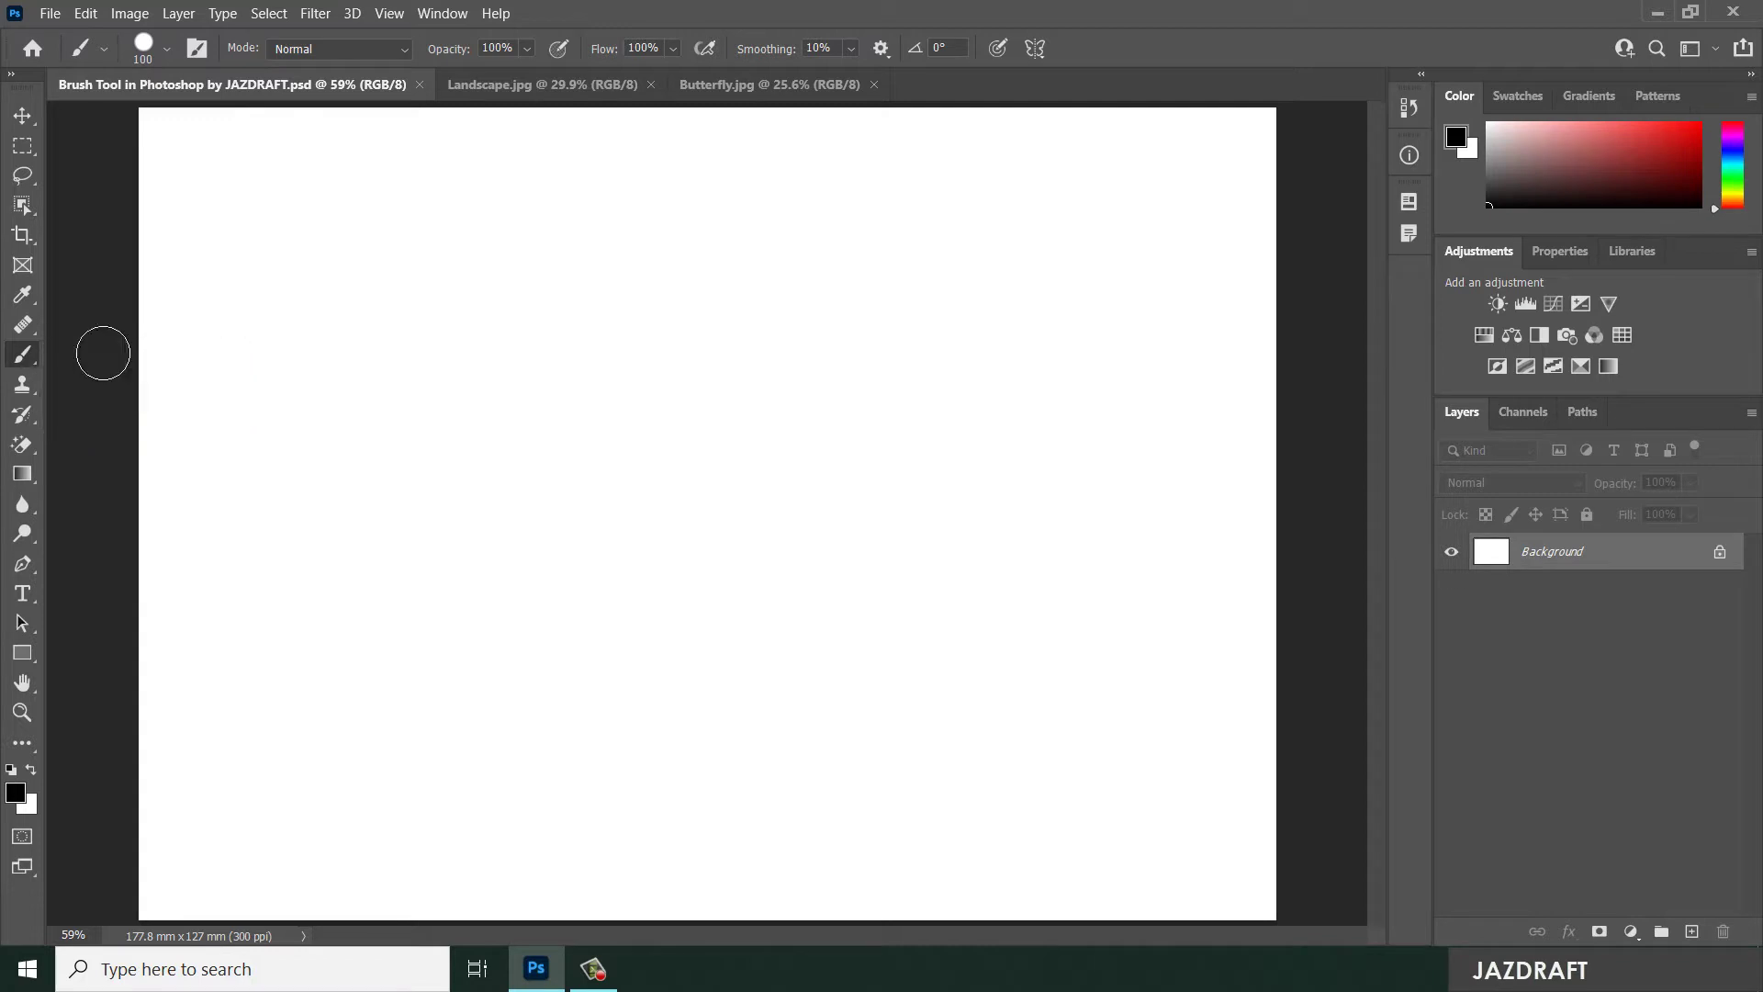
{"action": "left_click", "coordinate": [20, 361]}
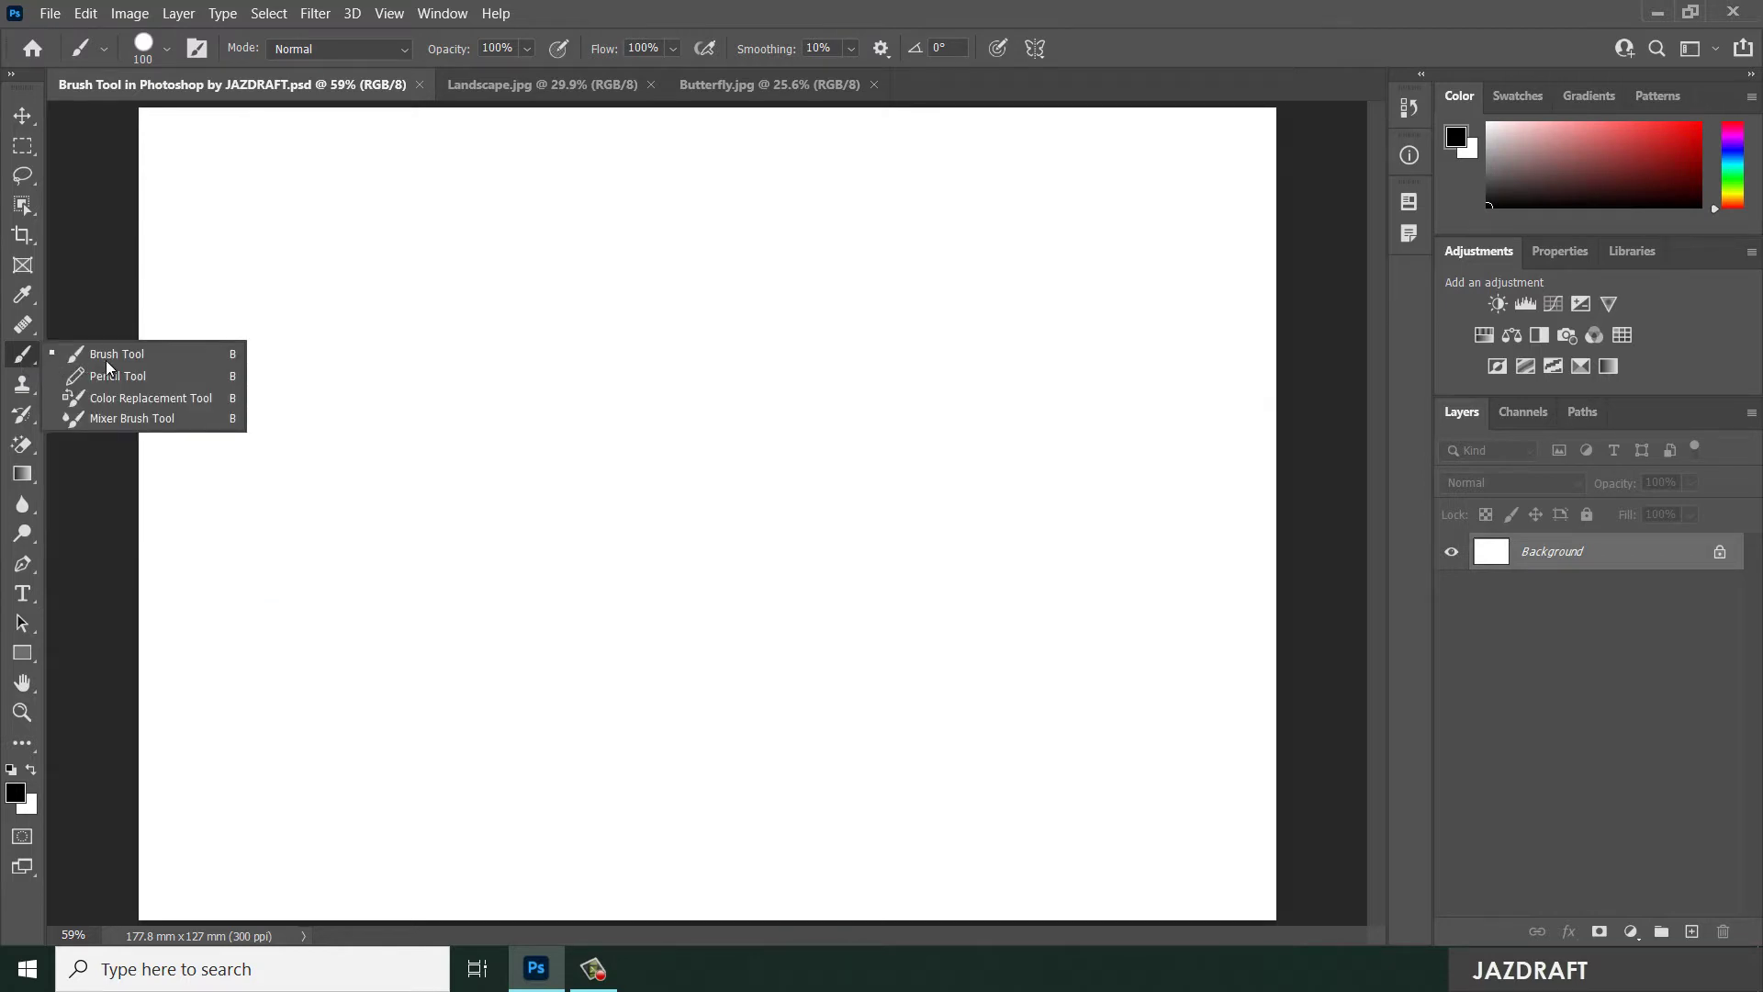
{"action": "left_click", "coordinate": [122, 363]}
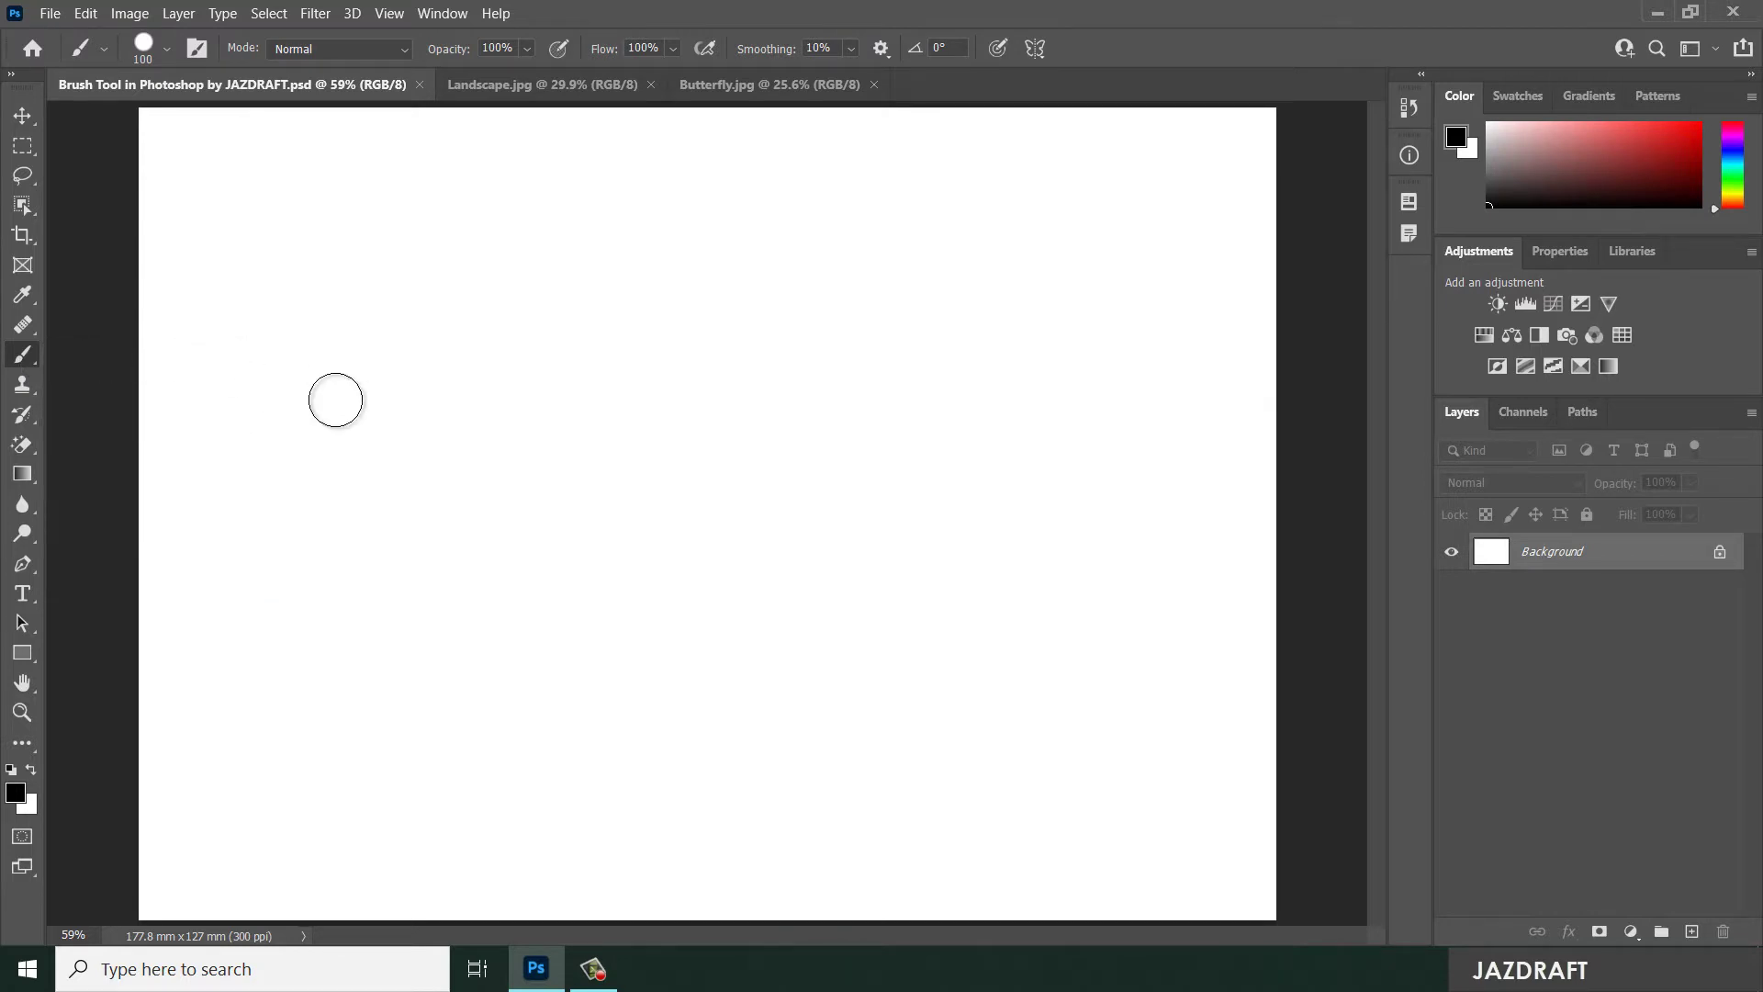
{"action": "left_click", "coordinate": [252, 424]}
{"action": "mouse_move", "coordinate": [253, 424]}
{"action": "left_mouse_down"}
{"action": "mouse_move", "coordinate": [445, 480]}
{"action": "mouse_move", "coordinate": [642, 358]}
{"action": "mouse_move", "coordinate": [823, 398]}
{"action": "mouse_move", "coordinate": [915, 376]}
{"action": "left_mouse_up"}
{"action": "left_click_drag", "start_coordinate": [925, 602], "coordinate": [1015, 501]}
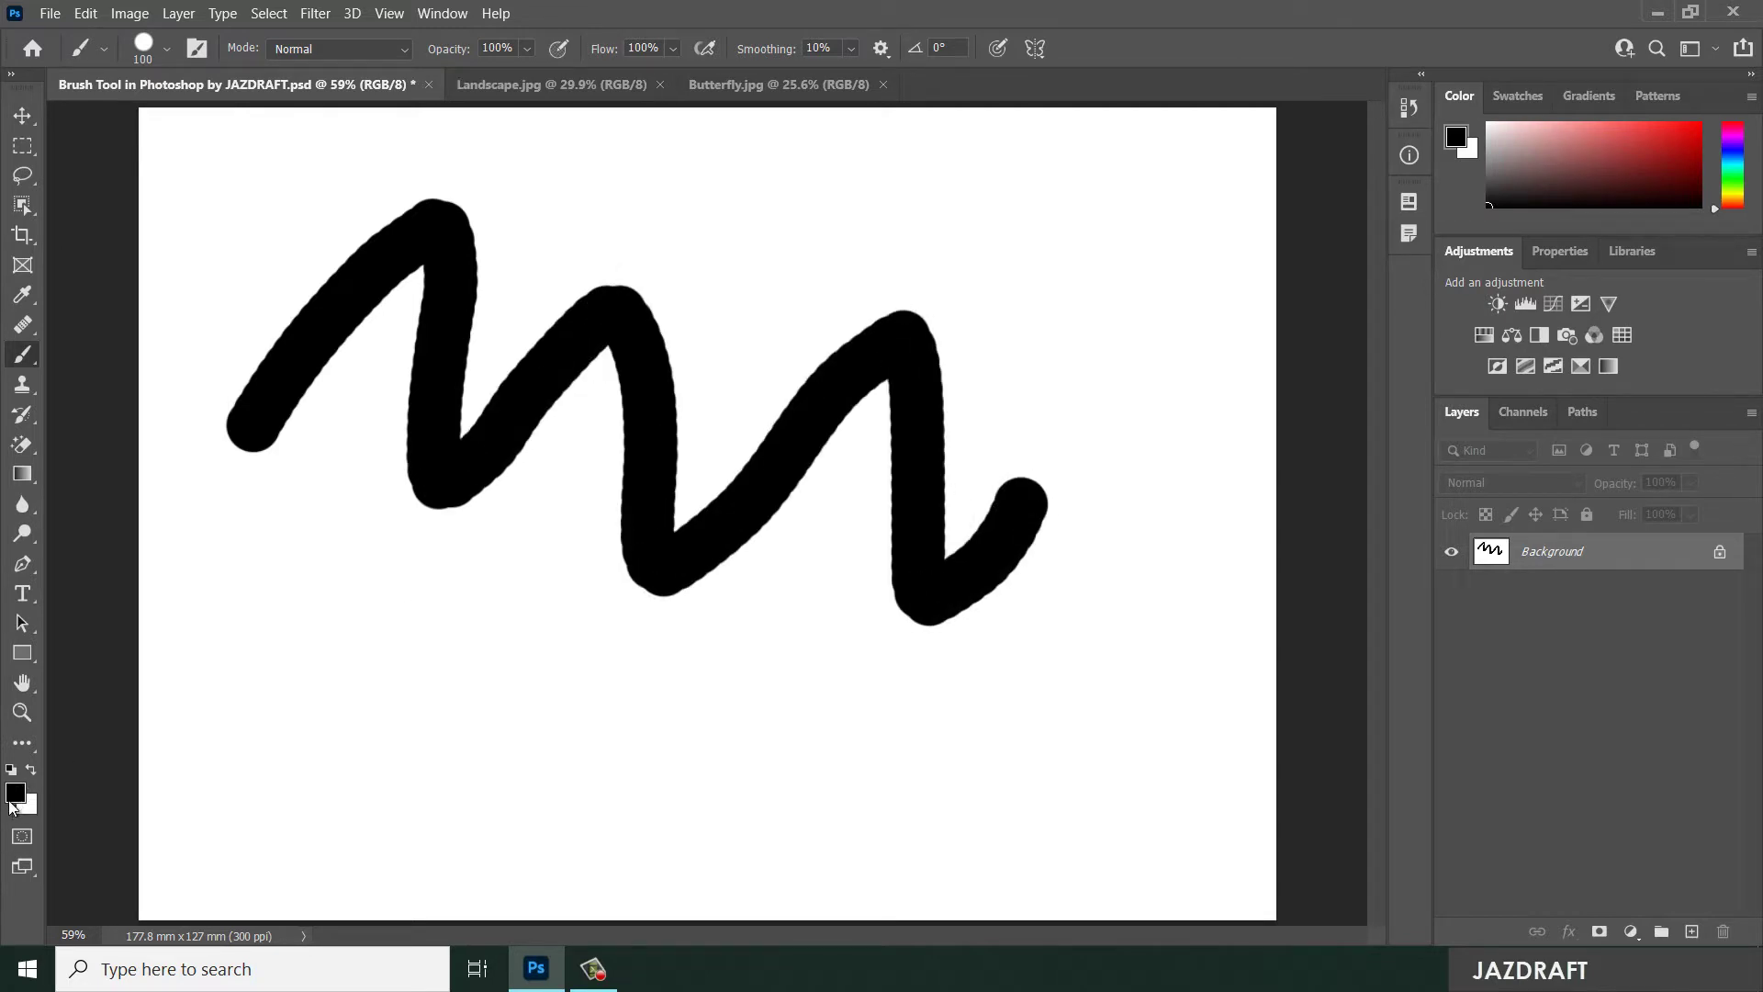
- Set the foreground color to orange fe9001 and paint a zigzag stroke across the black one
{"action": "left_click", "coordinate": [16, 793]}
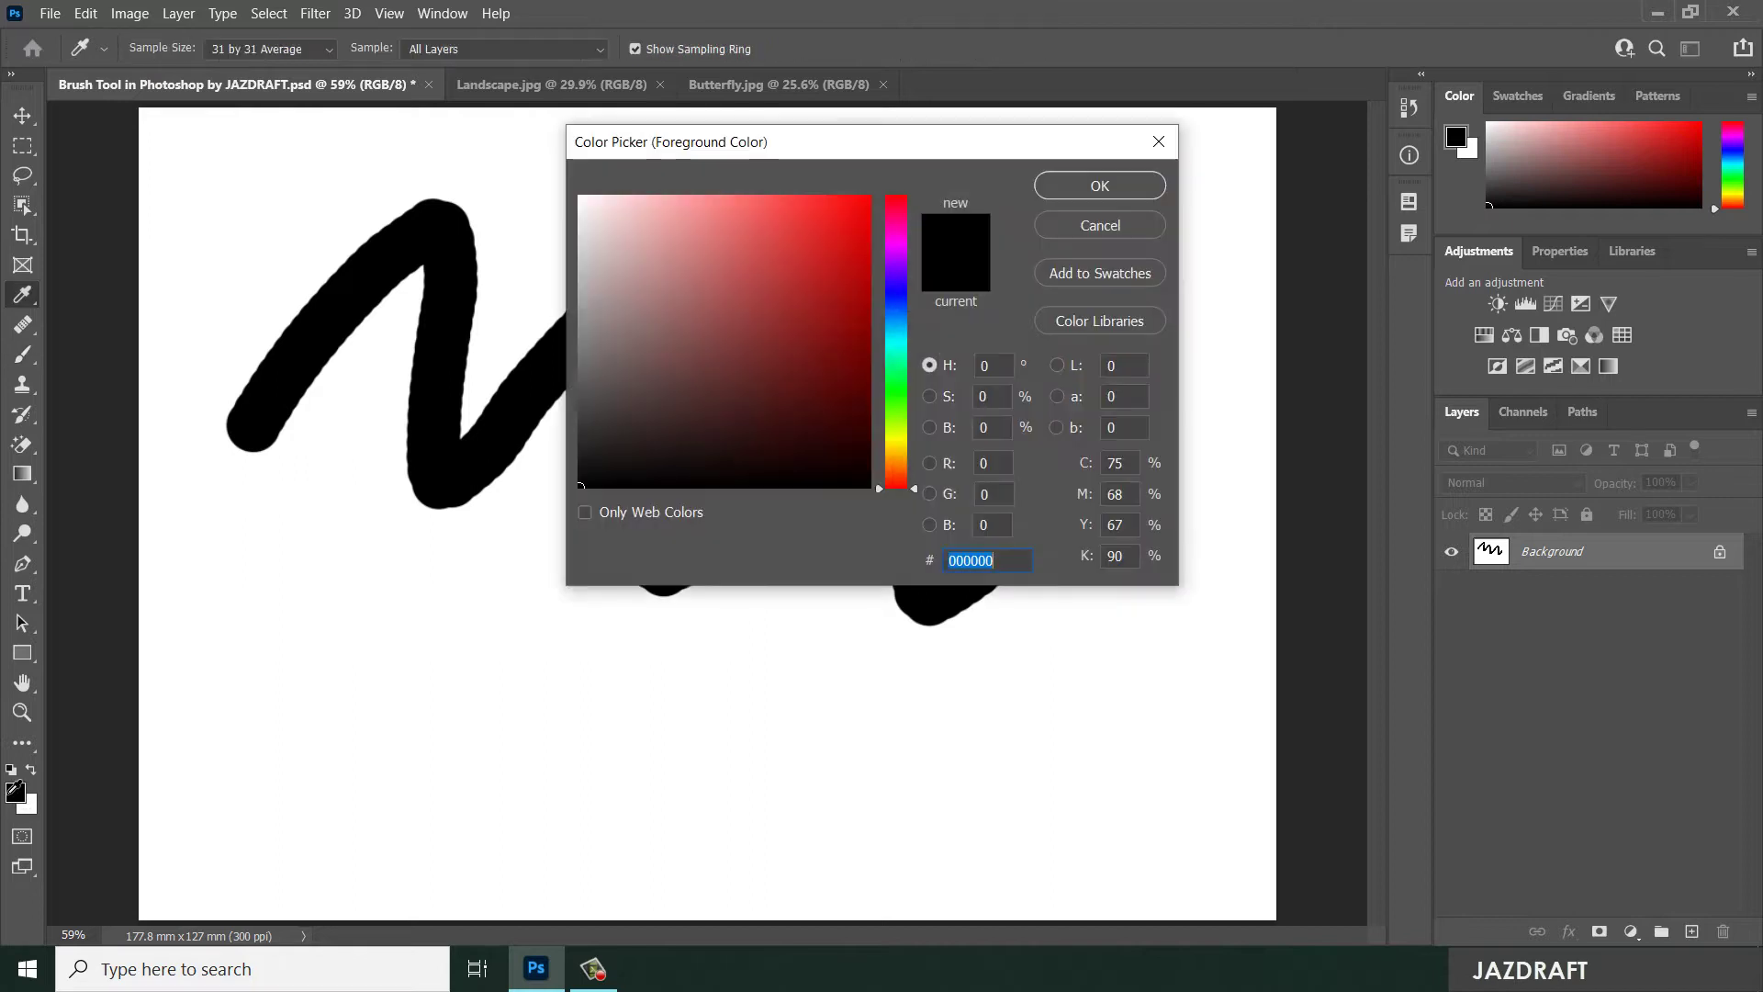
{"action": "left_click", "coordinate": [901, 461]}
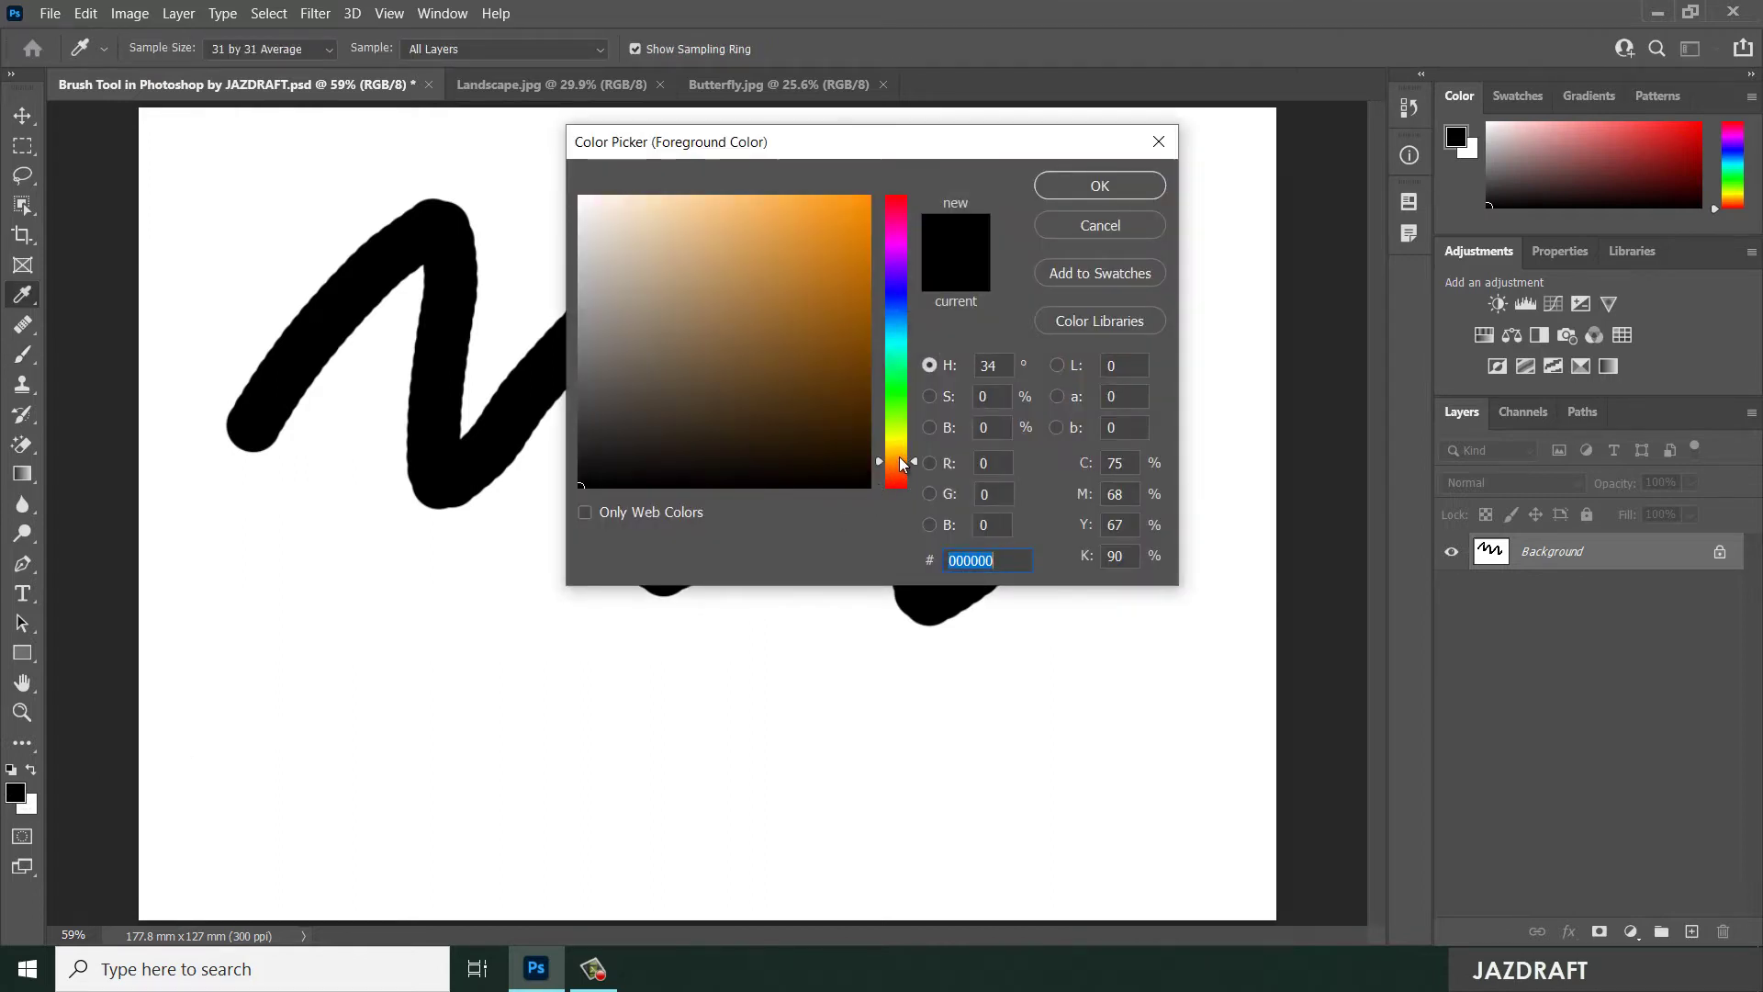
{"action": "left_click_drag", "start_coordinate": [847, 222], "coordinate": [870, 196]}
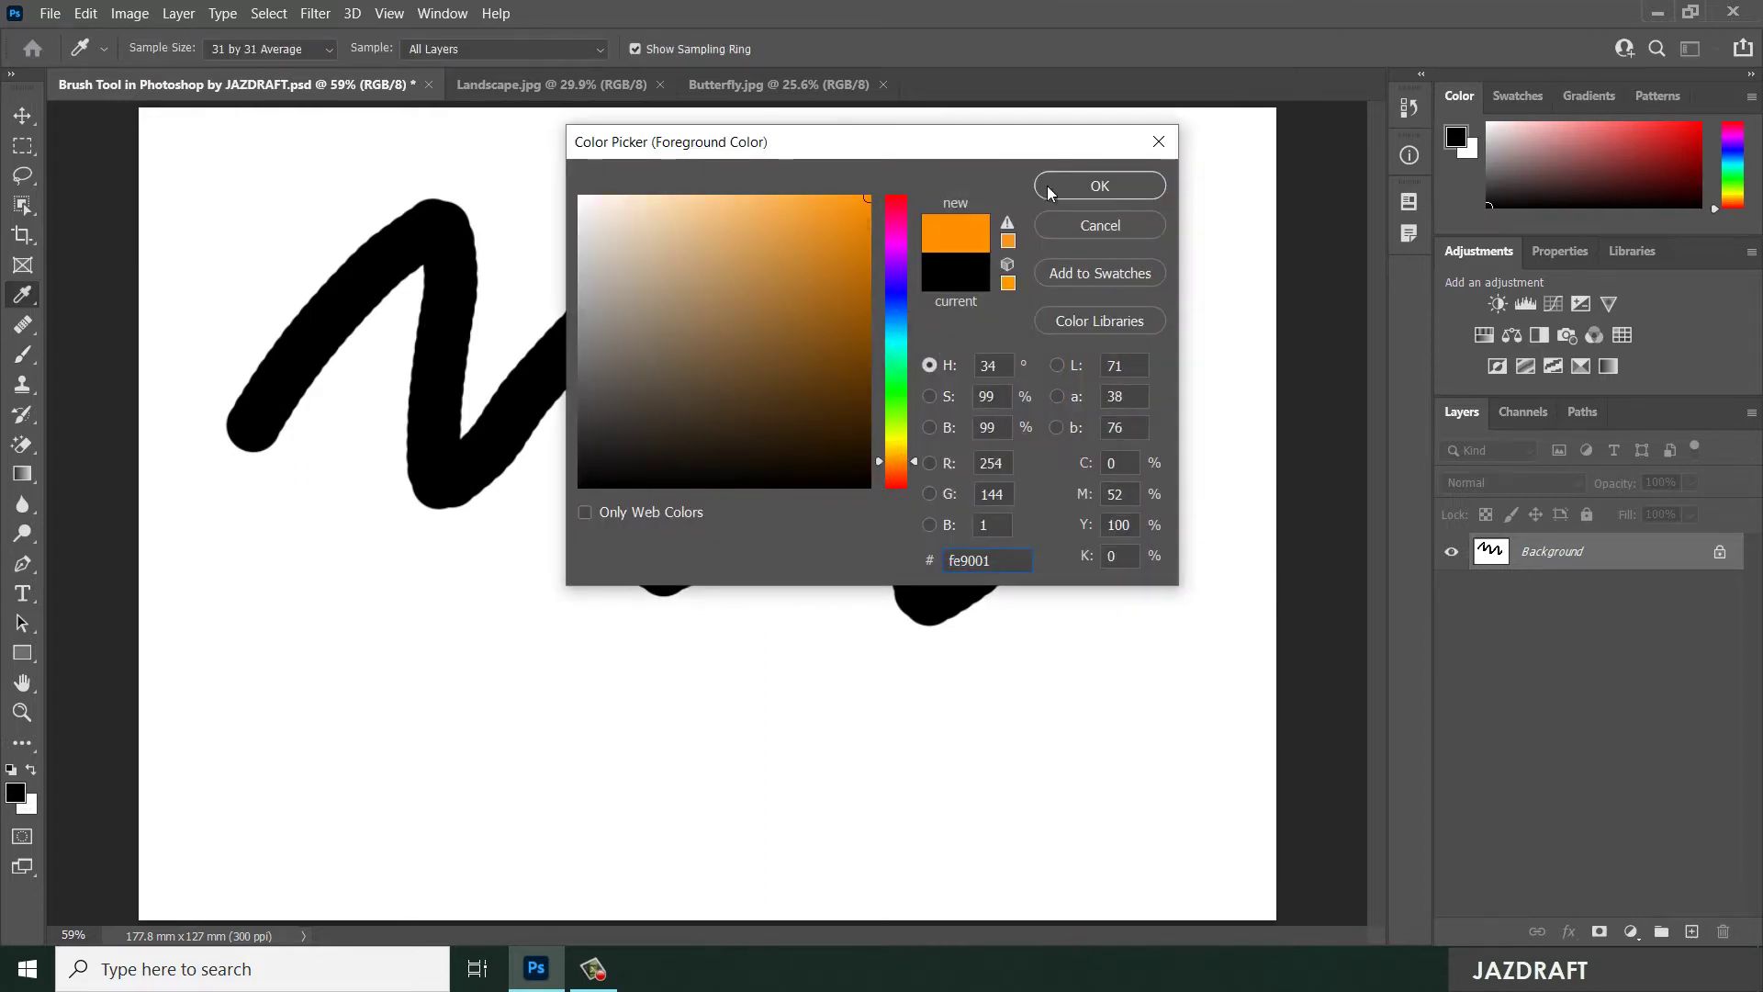
{"action": "left_click", "coordinate": [1101, 186]}
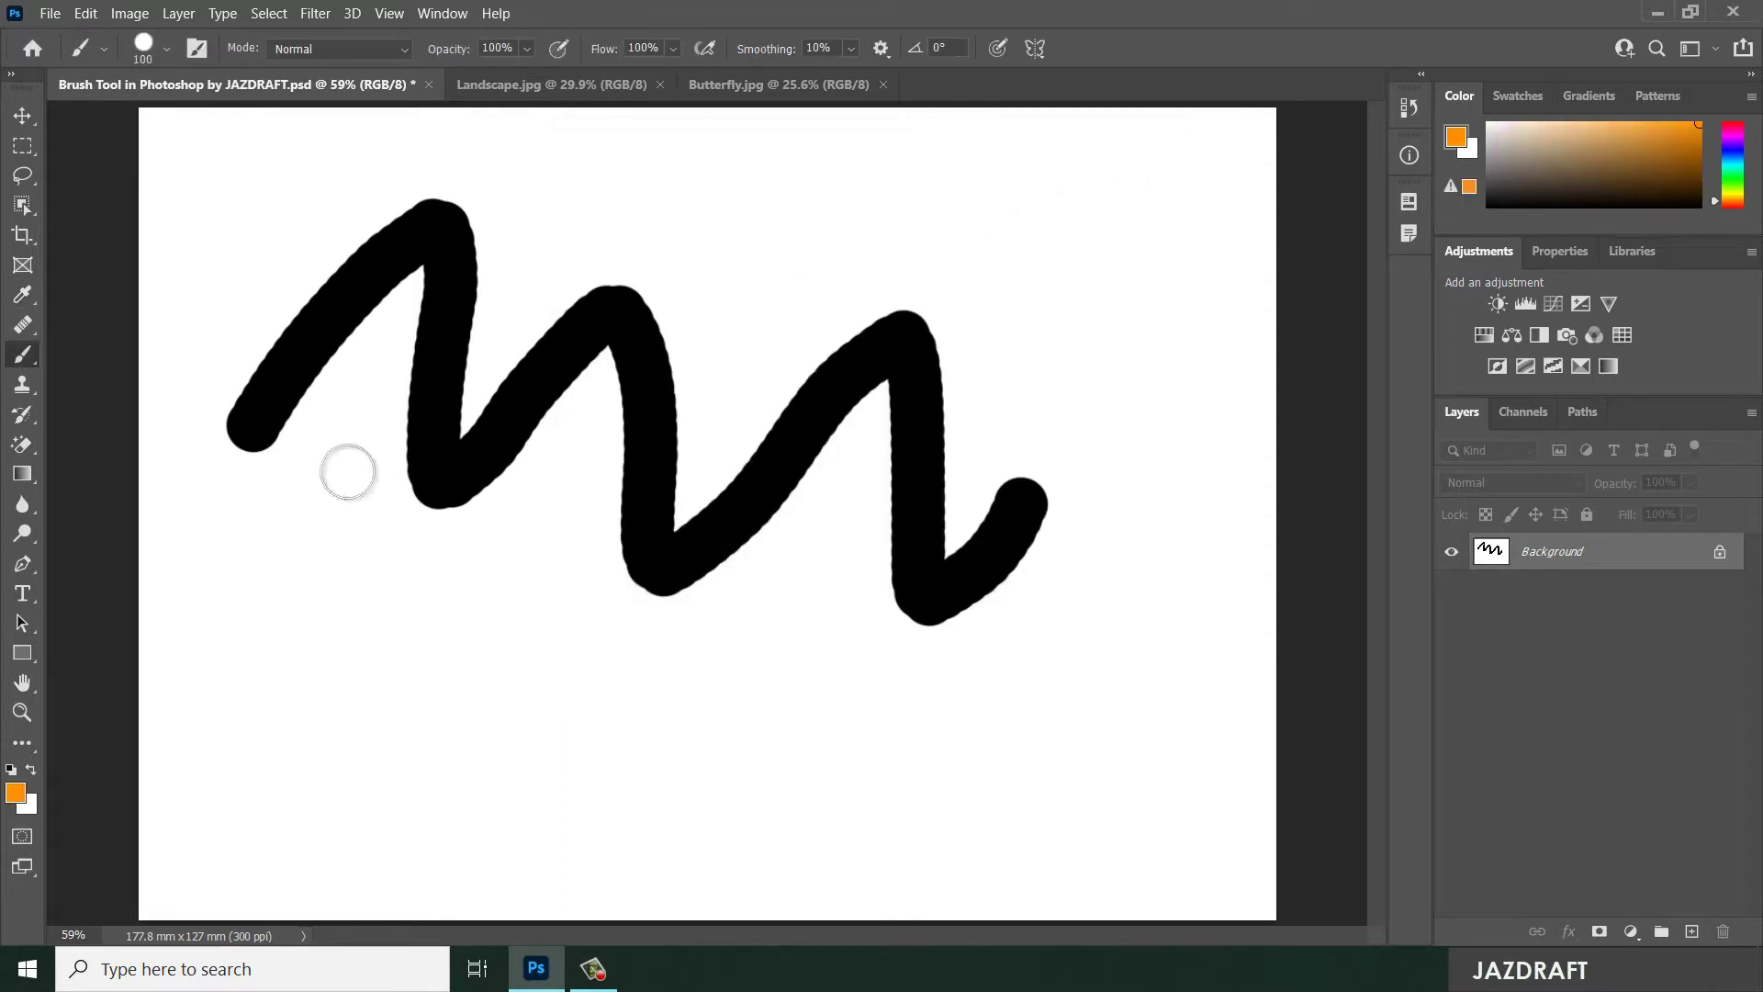
{"action": "mouse_move", "coordinate": [289, 526]}
{"action": "left_mouse_down"}
{"action": "mouse_move", "coordinate": [537, 289]}
{"action": "mouse_move", "coordinate": [510, 528]}
{"action": "mouse_move", "coordinate": [708, 351]}
{"action": "mouse_move", "coordinate": [760, 587]}
{"action": "mouse_move", "coordinate": [983, 390]}
{"action": "left_mouse_up"}
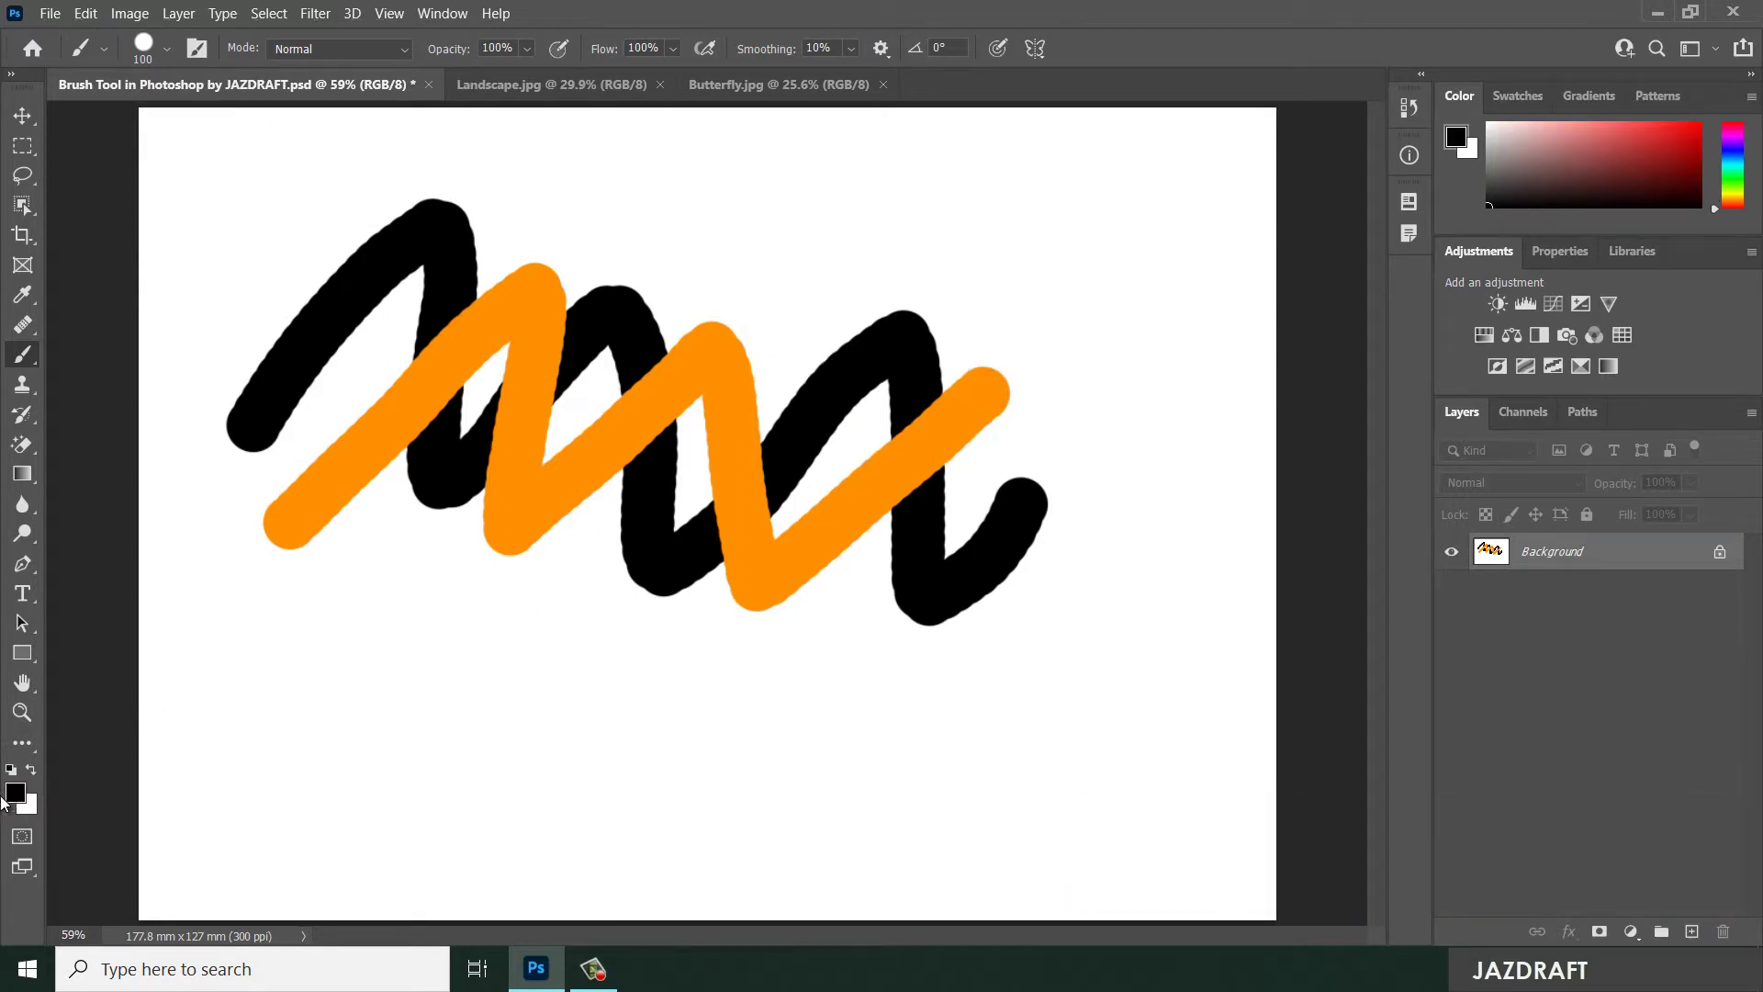
- Paint a black W-shaped stroke at the canvas's lower left and a bright green zigzag stroke beside it
{"action": "mouse_move", "coordinate": [344, 615]}
{"action": "left_mouse_down"}
{"action": "mouse_move", "coordinate": [374, 704]}
{"action": "mouse_move", "coordinate": [449, 611]}
{"action": "mouse_move", "coordinate": [427, 752]}
{"action": "mouse_move", "coordinate": [544, 632]}
{"action": "left_mouse_up"}
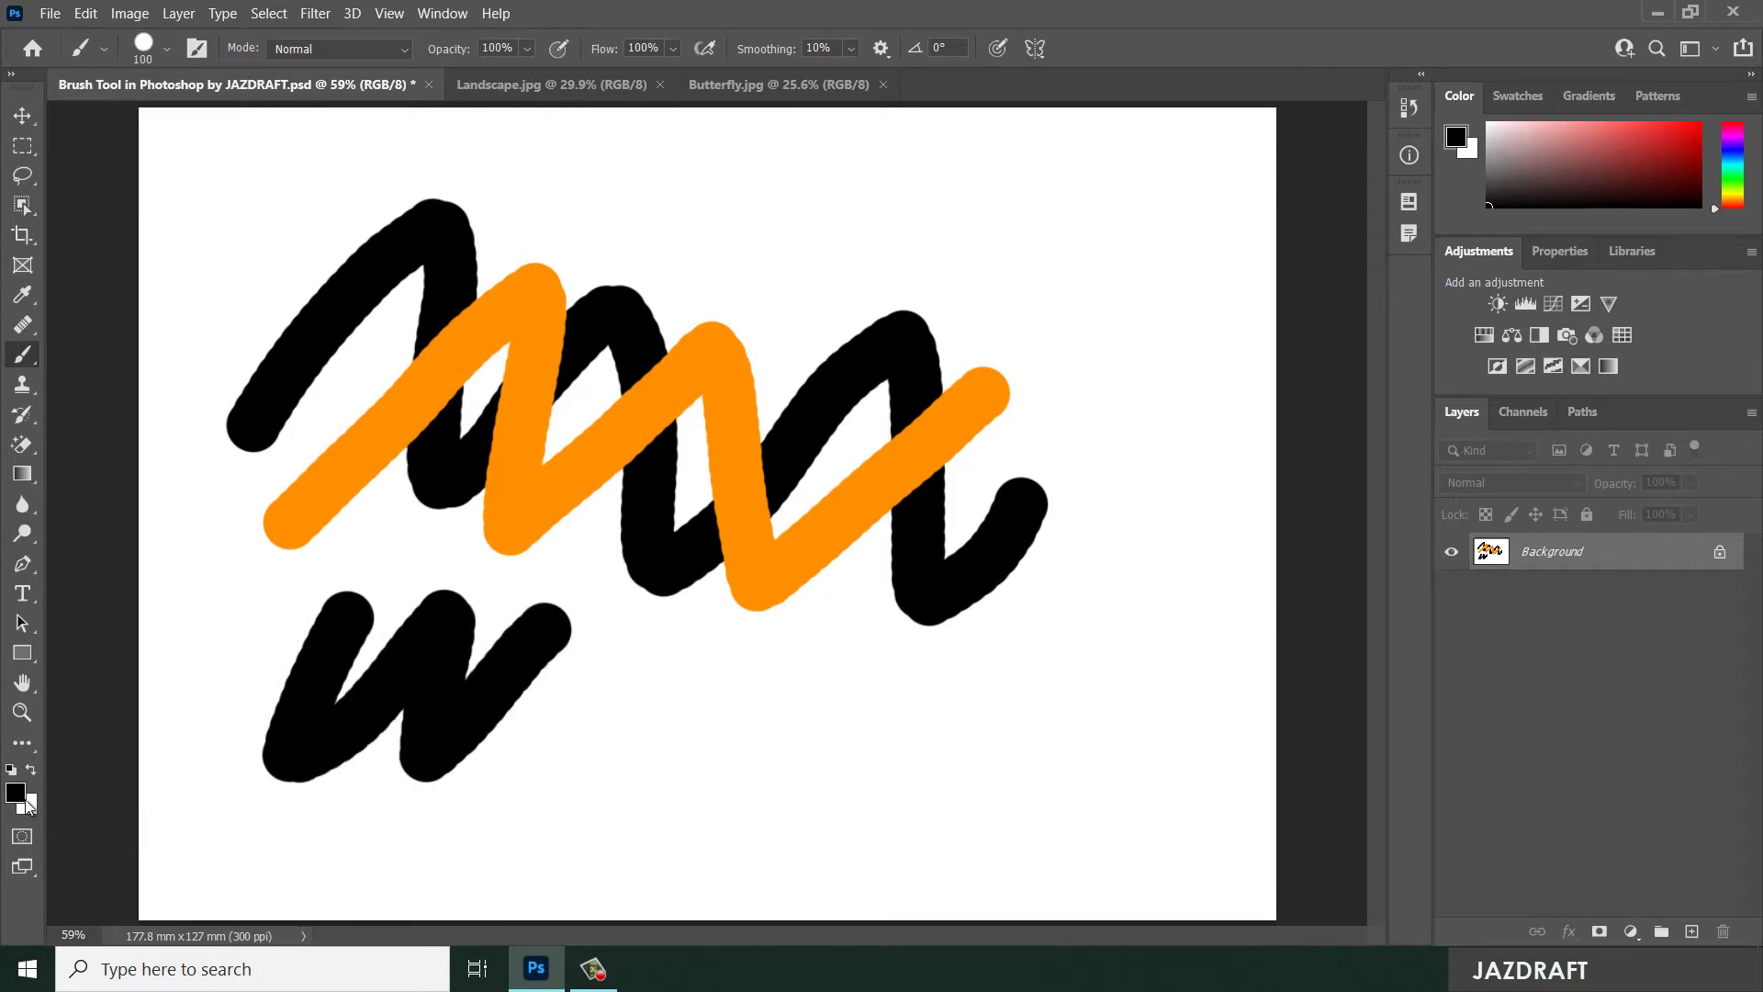
{"action": "left_click", "coordinate": [11, 794]}
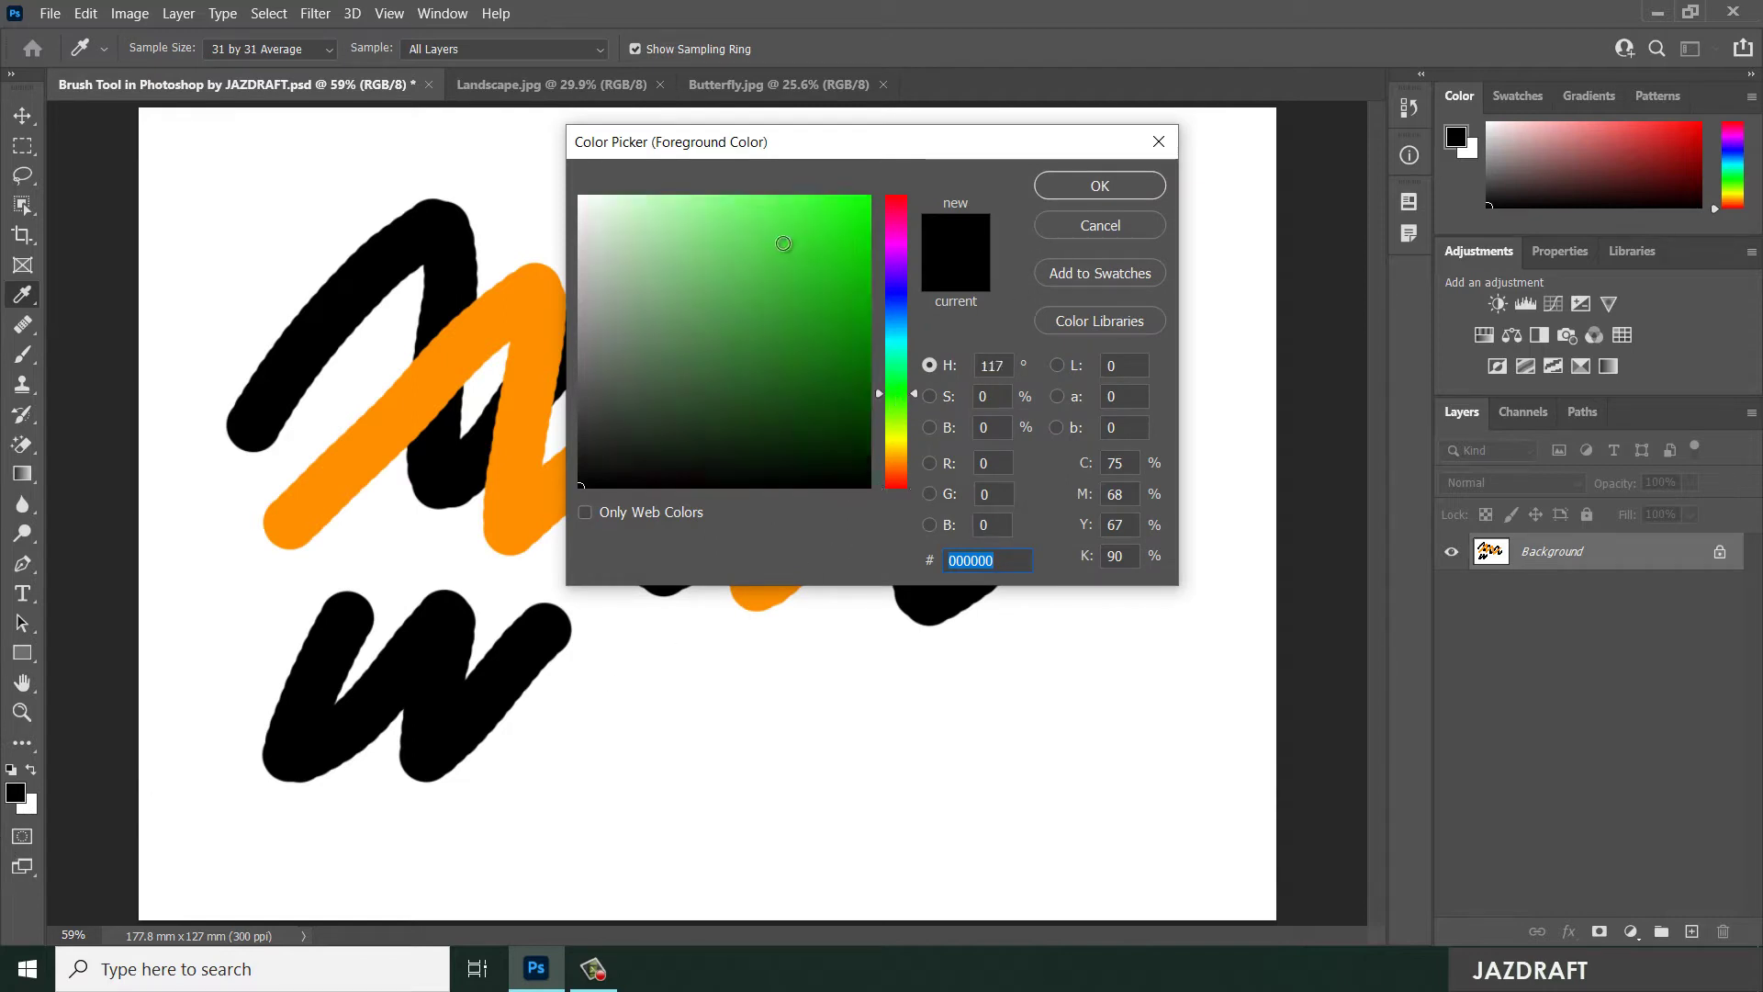
{"action": "left_click", "coordinate": [868, 198]}
{"action": "left_click", "coordinate": [1138, 197]}
{"action": "mouse_move", "coordinate": [562, 712]}
{"action": "left_mouse_down"}
{"action": "mouse_move", "coordinate": [704, 600]}
{"action": "mouse_move", "coordinate": [672, 727]}
{"action": "mouse_move", "coordinate": [781, 632]}
{"action": "left_mouse_up"}
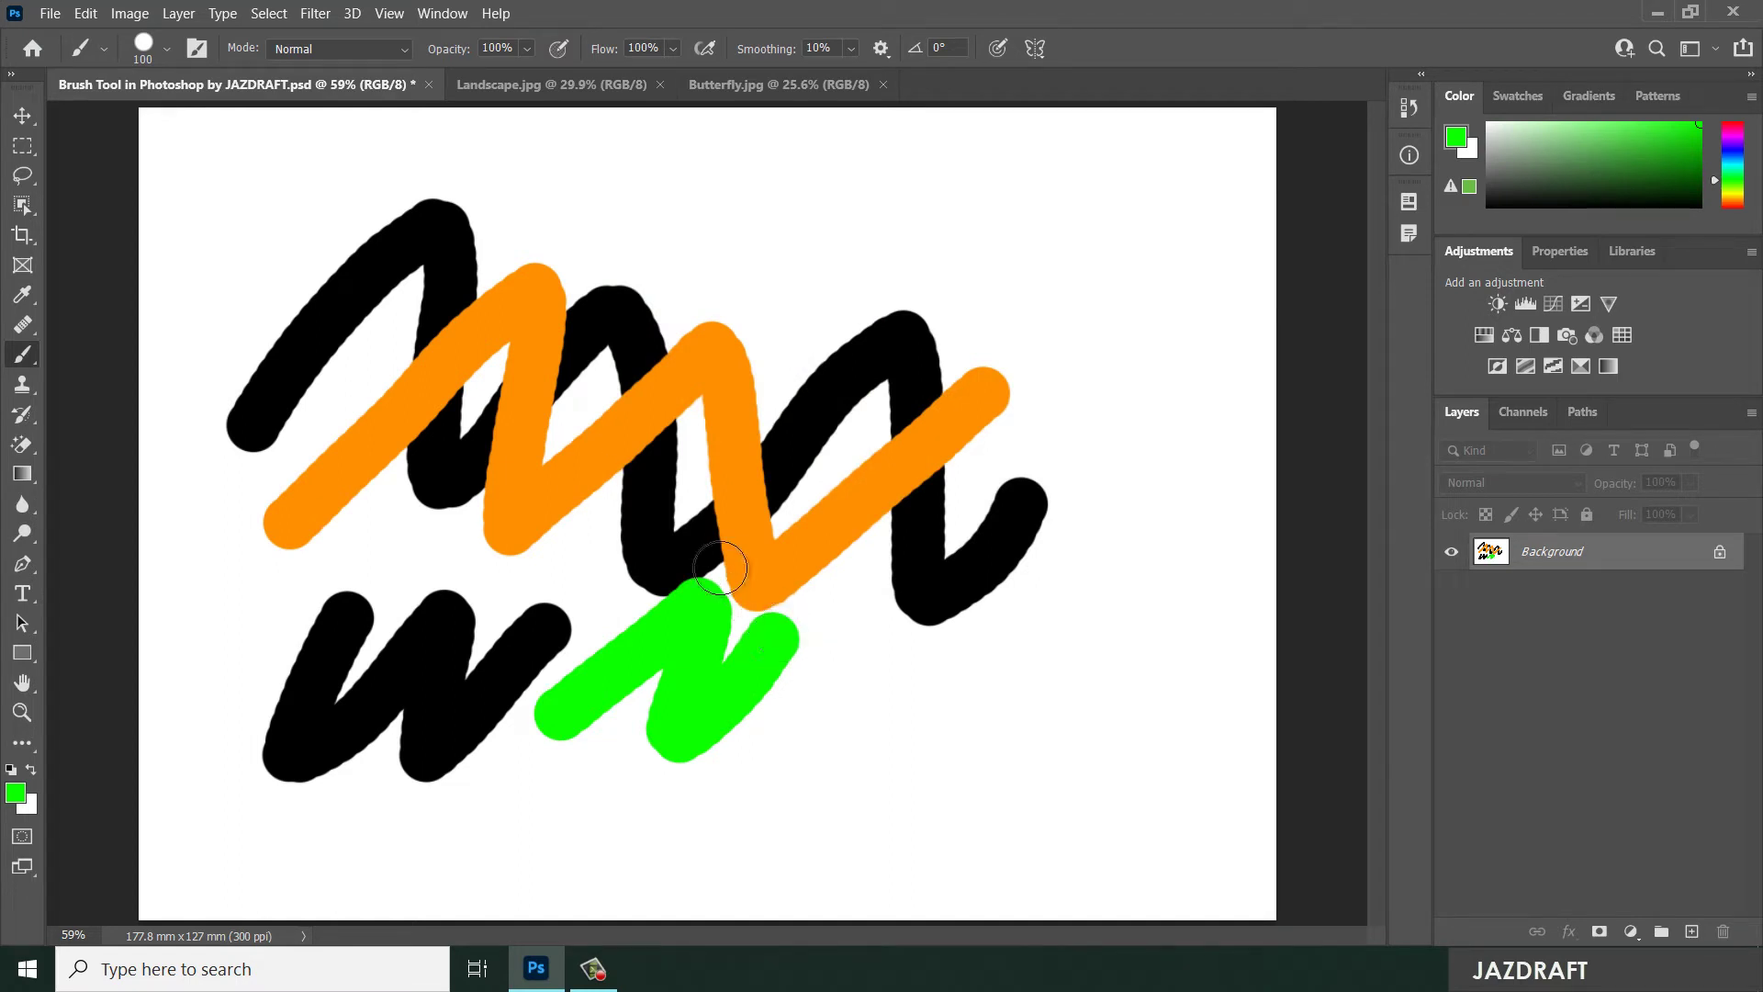
- Set the brush size to 190 px and paint a thick green zigzag across the upper right of the canvas
{"action": "left_click", "coordinate": [167, 53]}
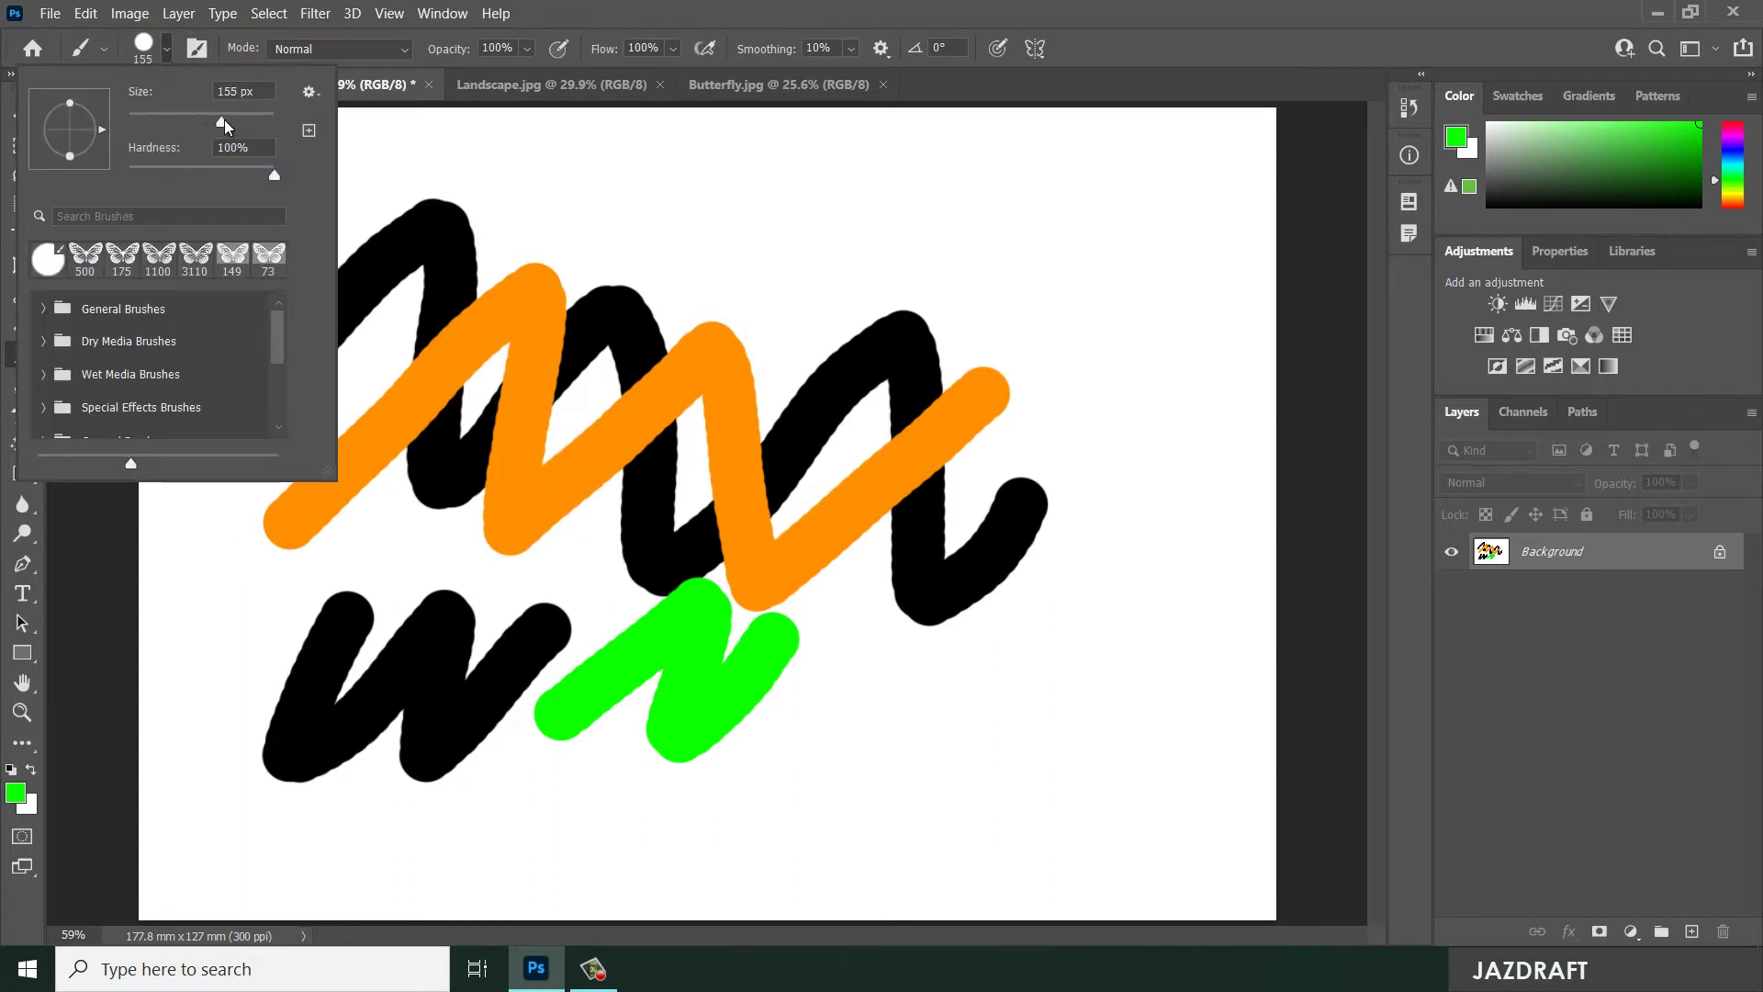
{"action": "left_click_drag", "start_coordinate": [235, 126], "coordinate": [241, 124]}
{"action": "left_click", "coordinate": [649, 295]}
{"action": "mouse_move", "coordinate": [649, 295]}
{"action": "left_mouse_down"}
{"action": "mouse_move", "coordinate": [801, 211]}
{"action": "mouse_move", "coordinate": [821, 329]}
{"action": "mouse_move", "coordinate": [1025, 230]}
{"action": "mouse_move", "coordinate": [1016, 318]}
{"action": "mouse_move", "coordinate": [1047, 293]}
{"action": "left_mouse_up"}
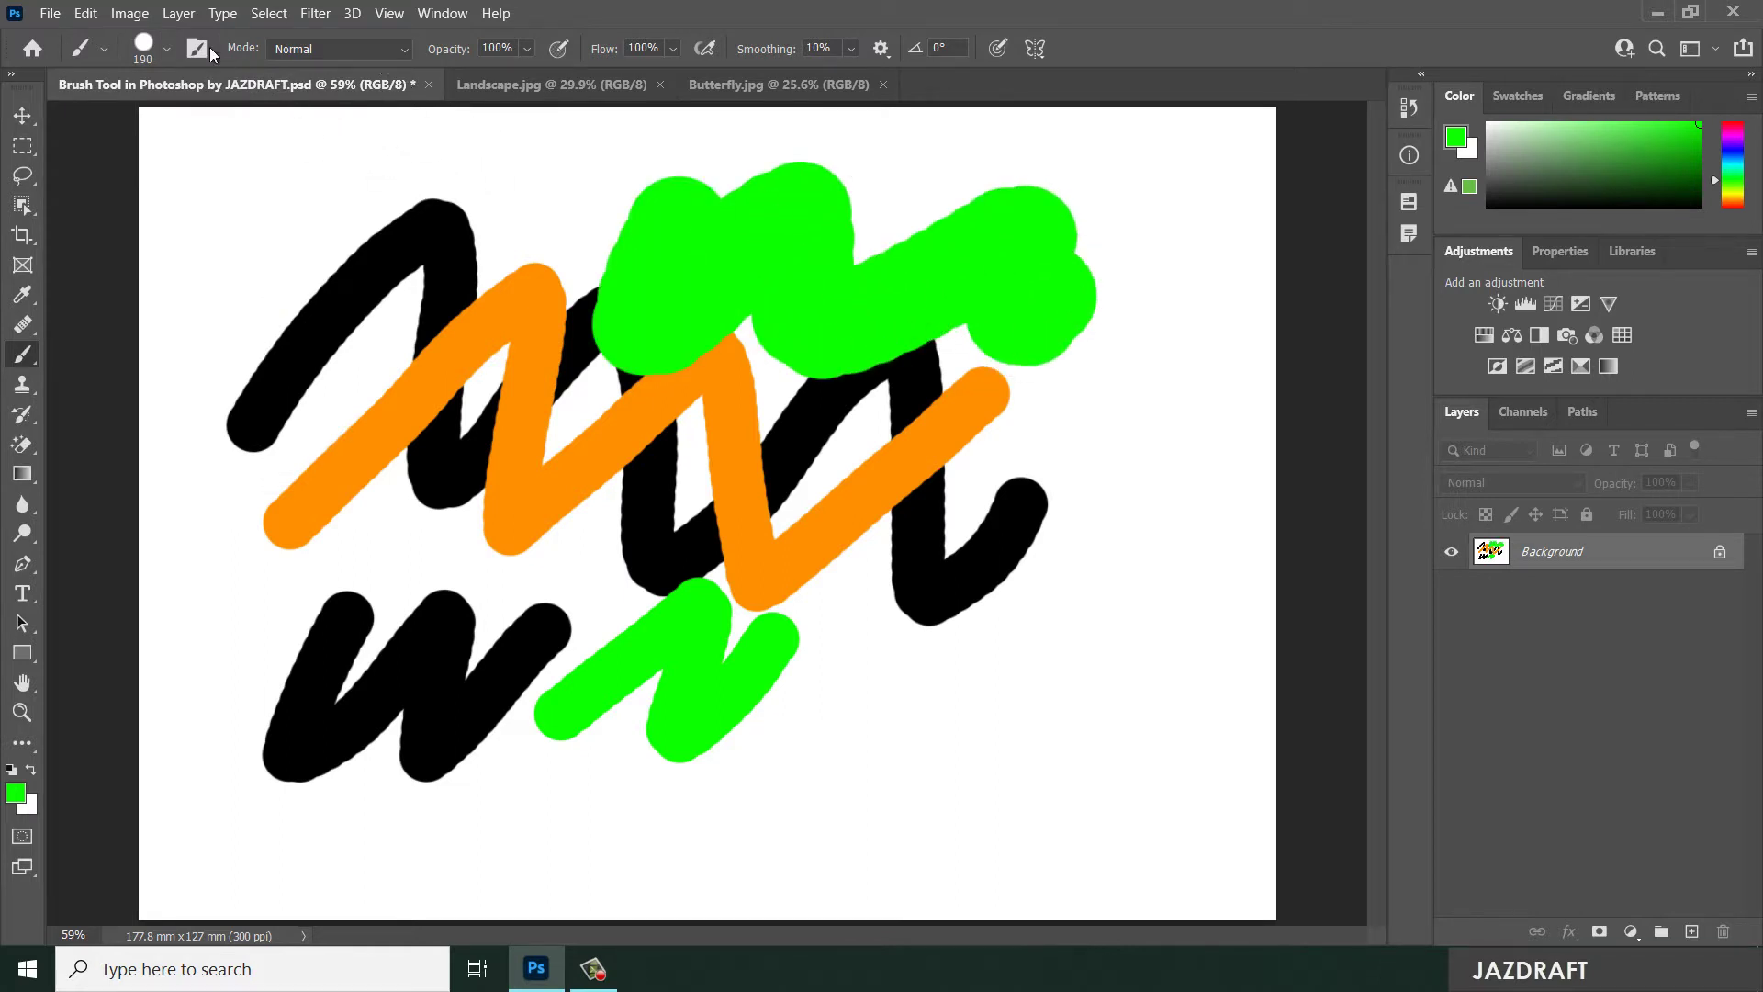
- Set the brush size to 183 px with lower hardness and paint a soft-edged green stroke down the canvas's right side
{"action": "left_click", "coordinate": [167, 52]}
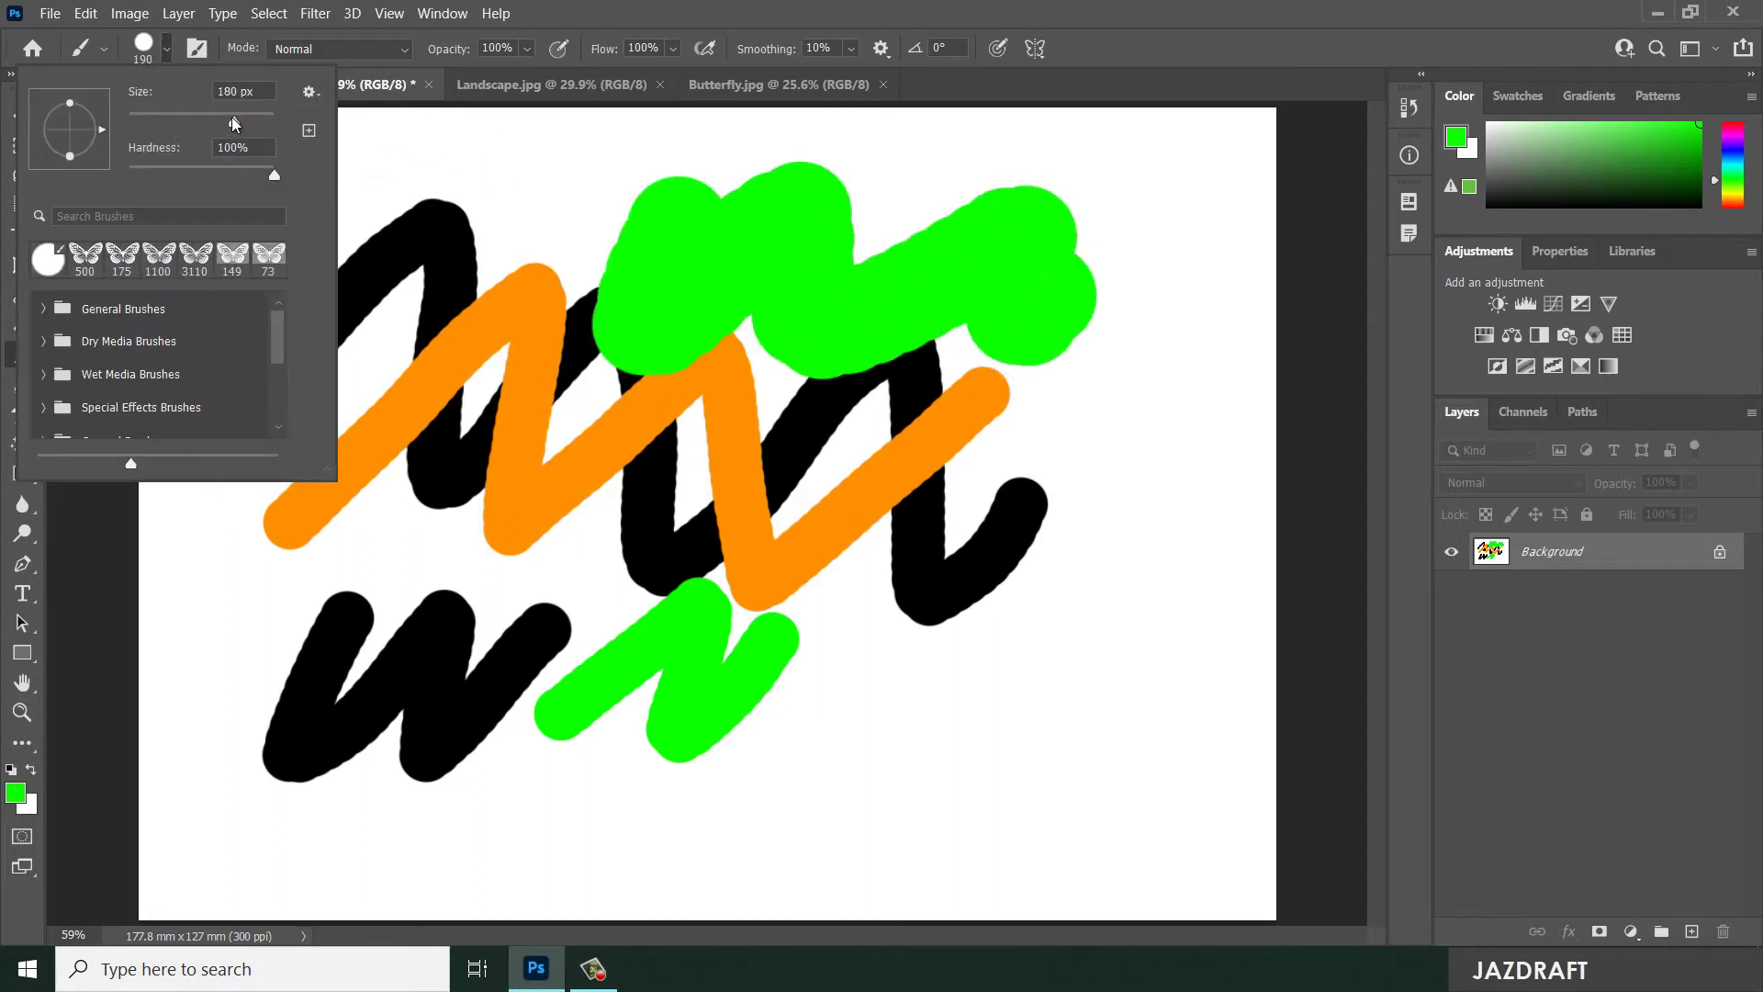
{"action": "left_click_drag", "start_coordinate": [175, 124], "coordinate": [173, 124]}
{"action": "left_click", "coordinate": [928, 689]}
{"action": "mouse_move", "coordinate": [905, 767]}
{"action": "left_mouse_down"}
{"action": "mouse_move", "coordinate": [1070, 524]}
{"action": "mouse_move", "coordinate": [996, 514]}
{"action": "mouse_move", "coordinate": [946, 587]}
{"action": "mouse_move", "coordinate": [1106, 422]}
{"action": "mouse_move", "coordinate": [1070, 425]}
{"action": "left_mouse_up"}
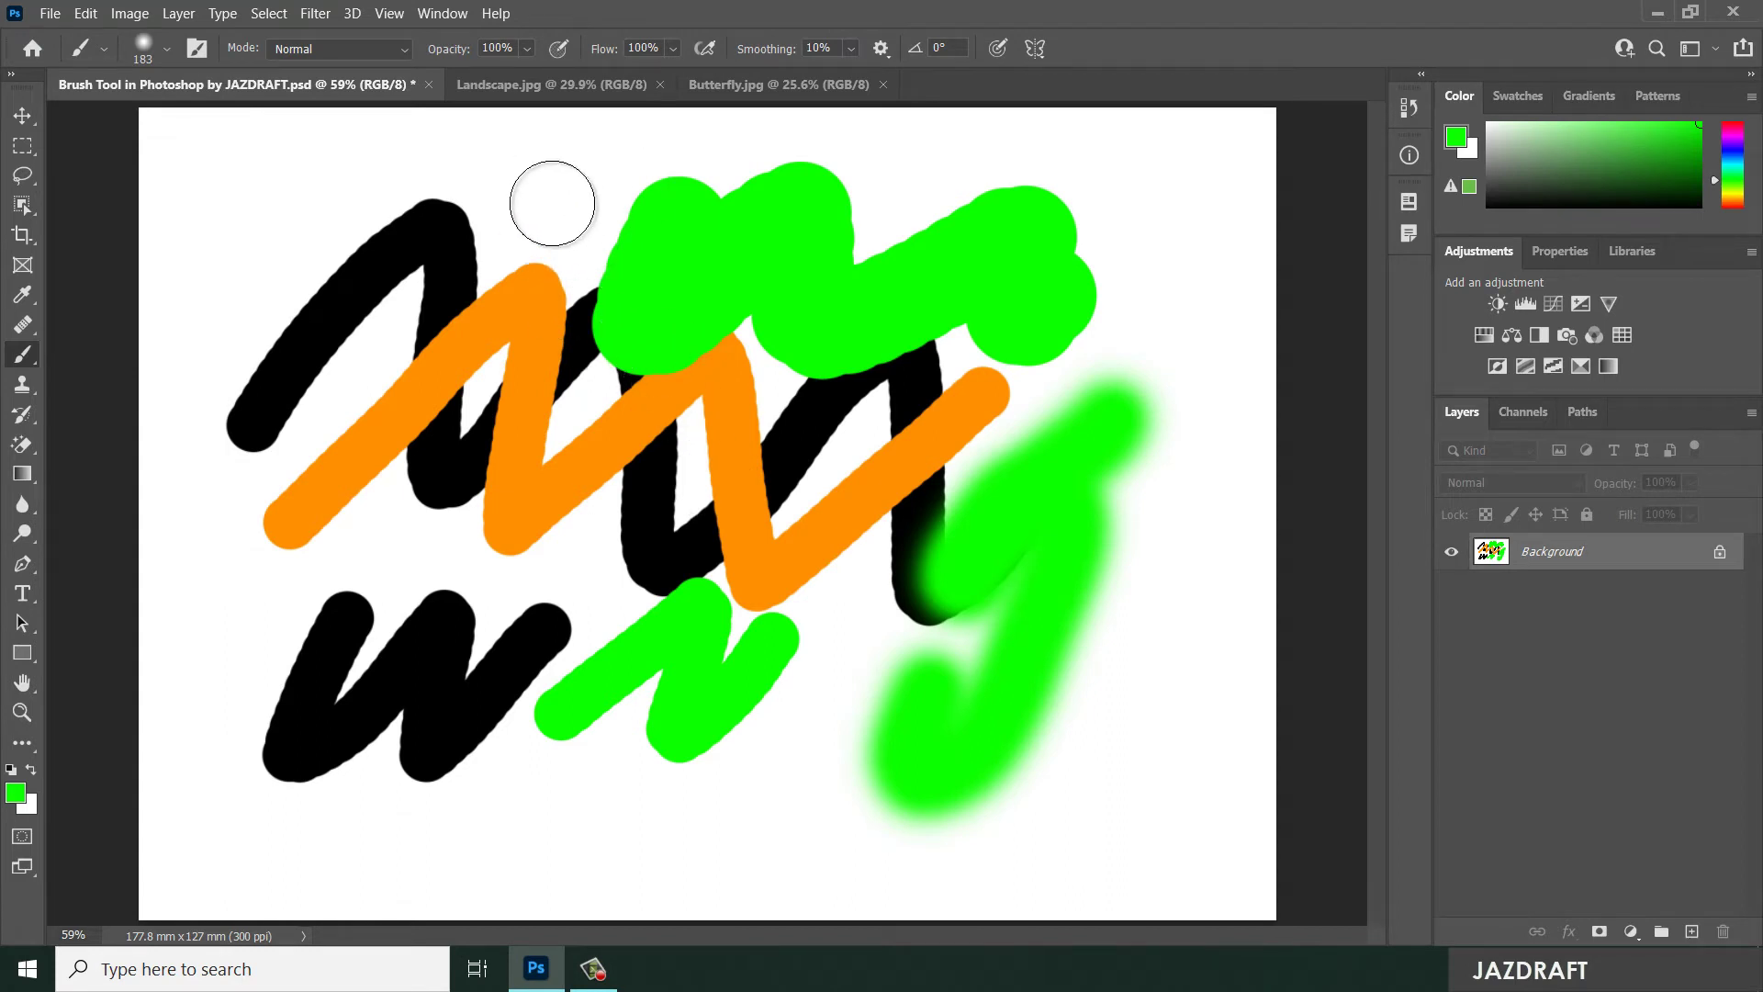
- Enlarge the brush size to 600 px
{"action": "key", "text": "bracketright"}
{"action": "key", "text": "bracketright"}
{"action": "key", "text": "bracketright"}
{"action": "key", "text": "bracketright"}
{"action": "key", "text": "bracketright"}
{"action": "key", "text": "bracketright"}
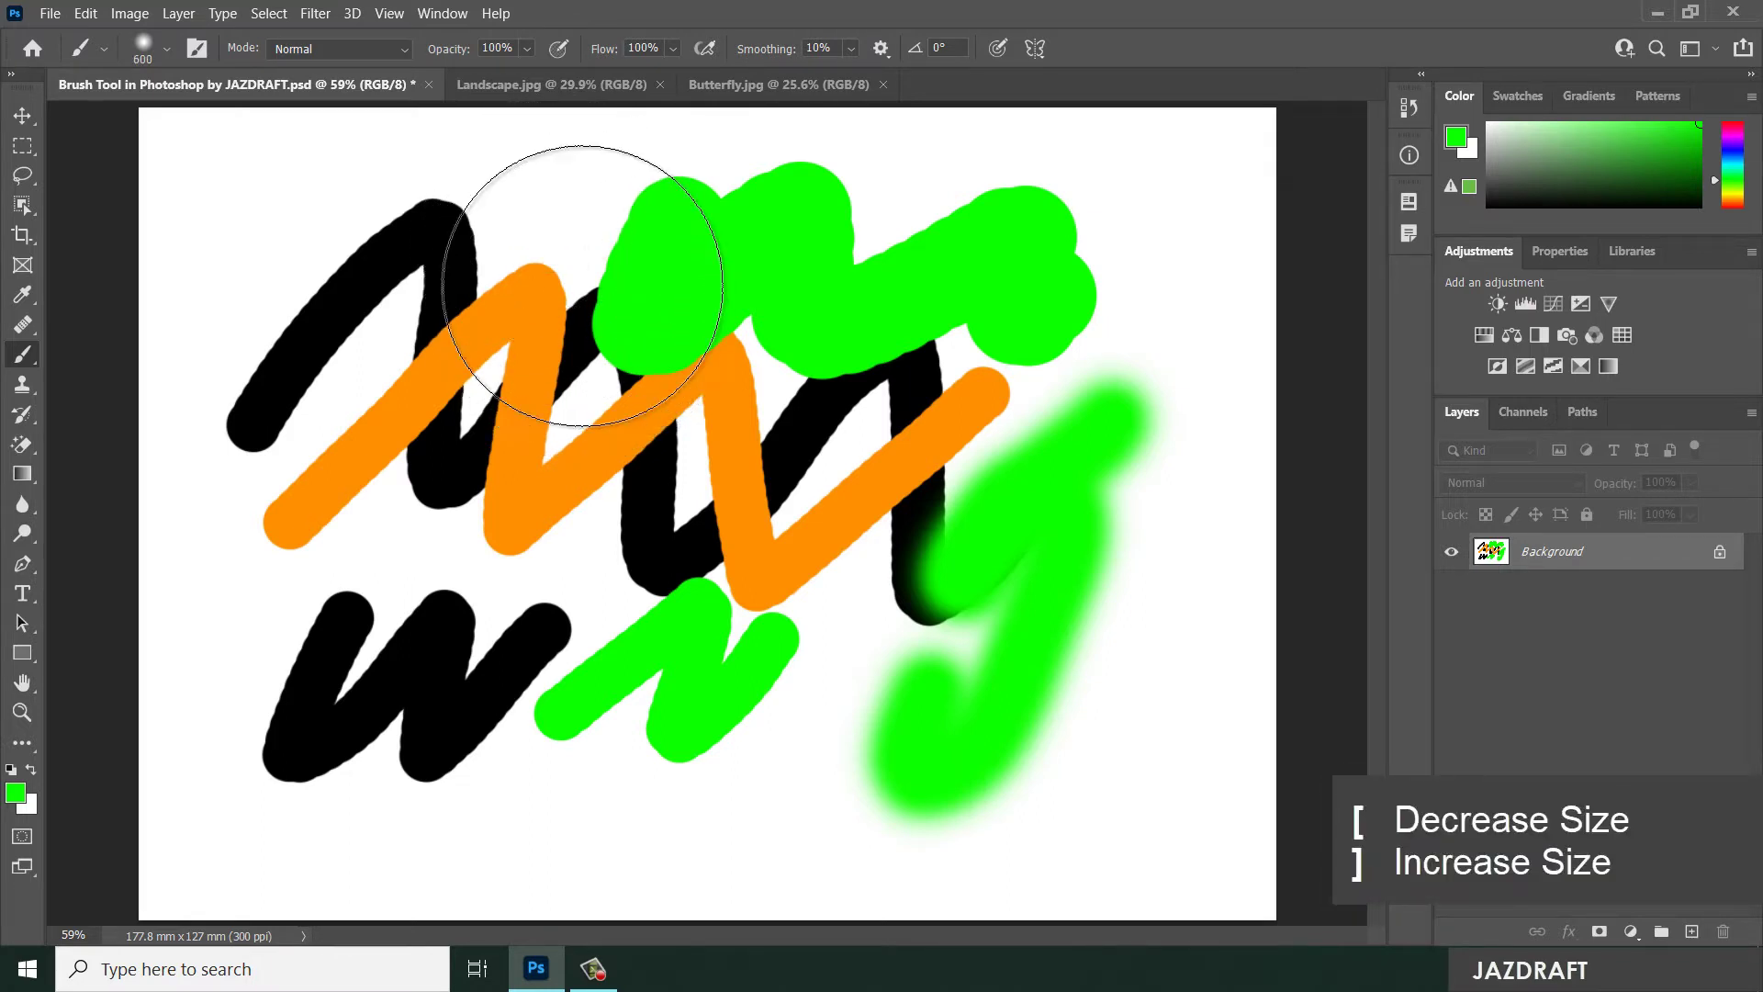
- Reduce the brush size to 250 px and paint a short soft green stroke beside the thick green zigzag
{"action": "key", "text": "bracketleft"}
{"action": "key", "text": "bracketleft"}
{"action": "key", "text": "bracketleft"}
{"action": "key", "text": "bracketleft"}
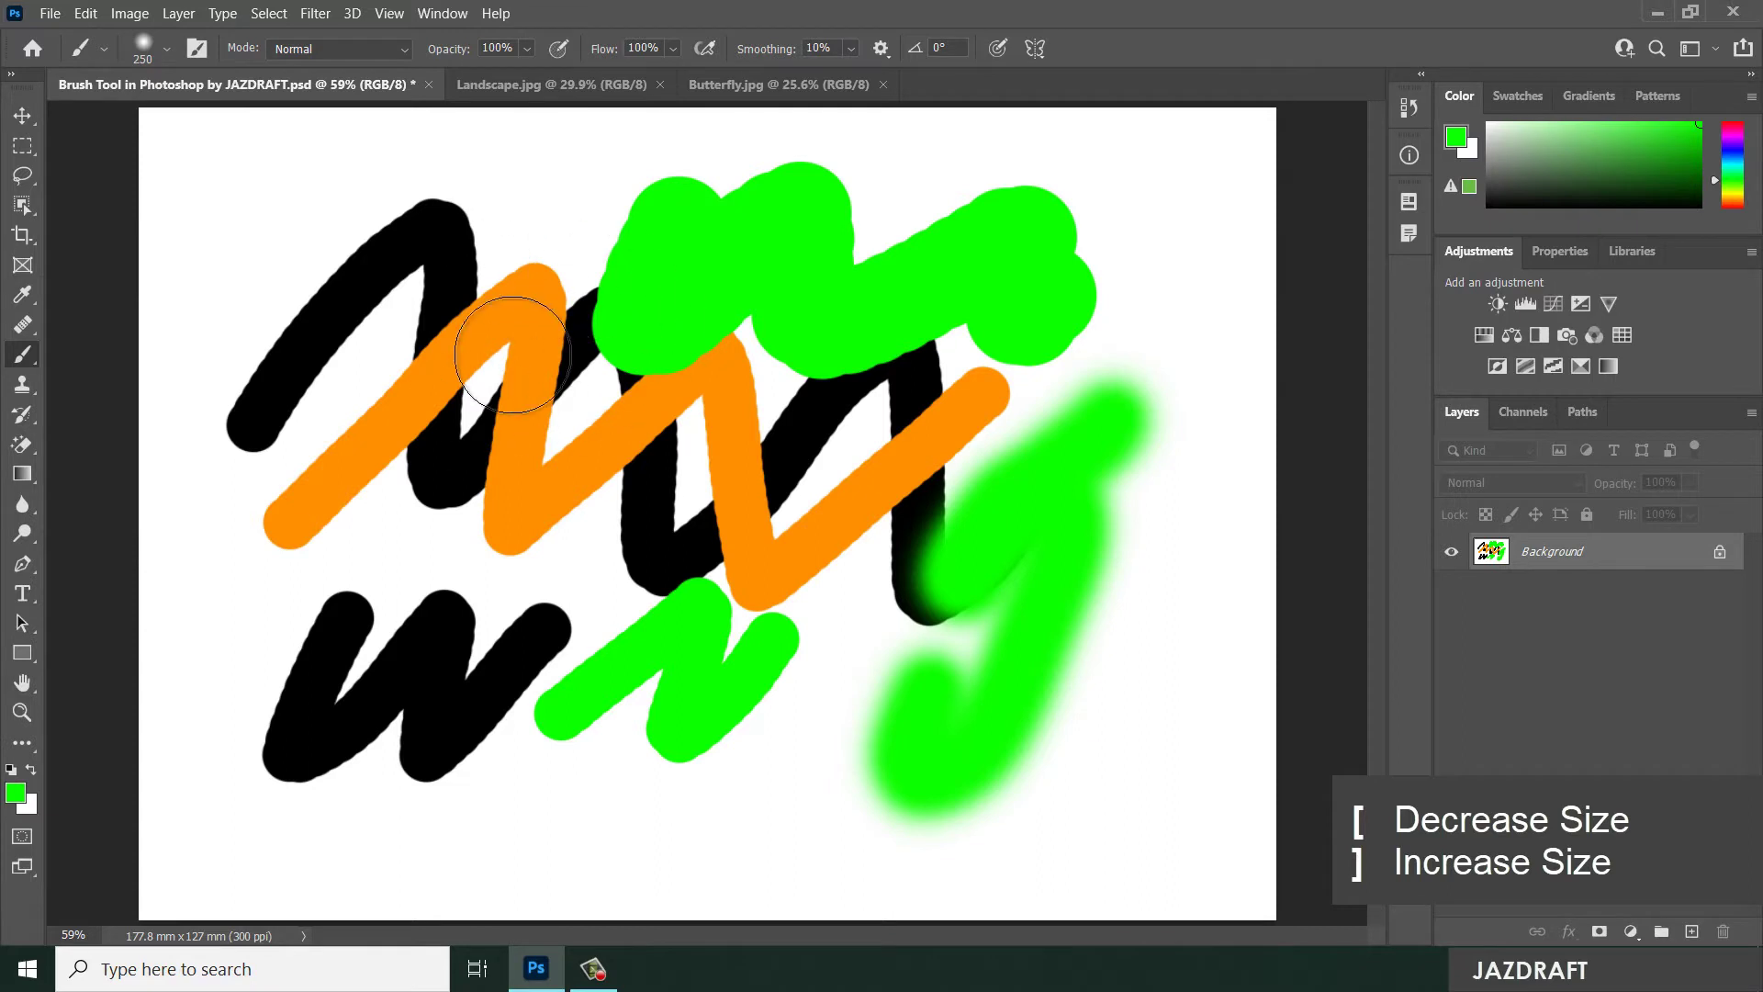
{"action": "left_click_drag", "start_coordinate": [590, 236], "coordinate": [634, 303]}
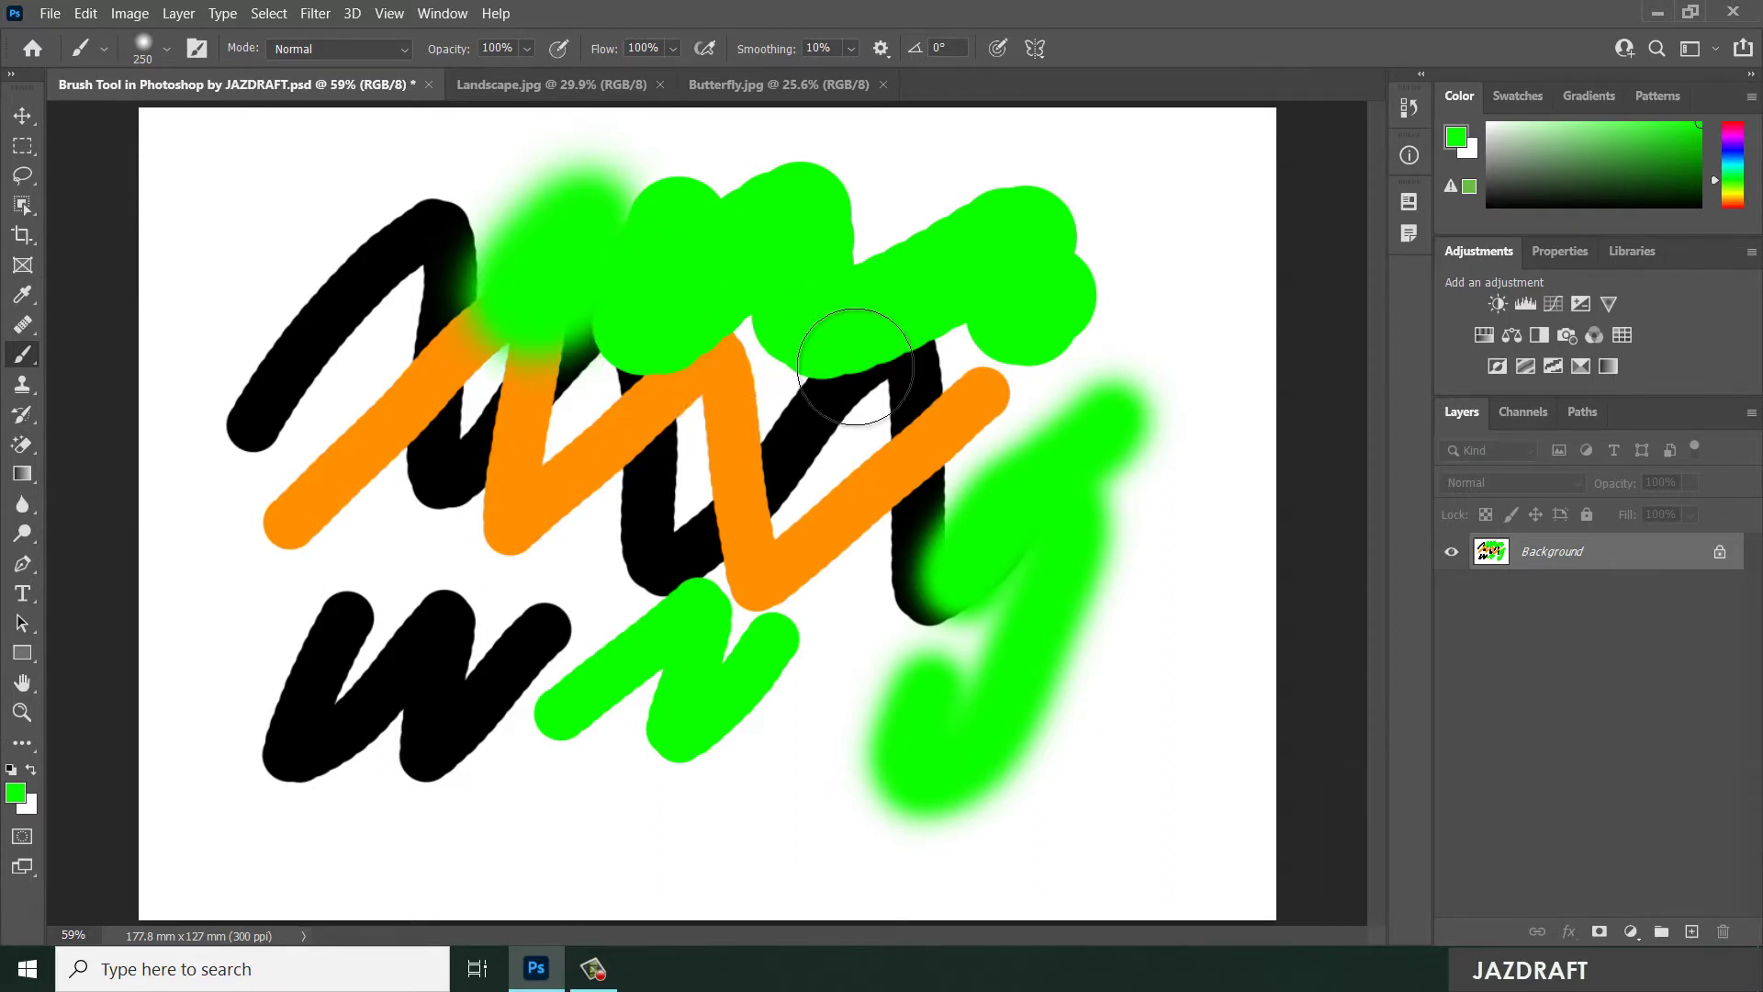
- Set the brush to 100% hardness and 125 px, and paint a green zigzag above the black W-shaped stroke
{"action": "left_click", "coordinate": [168, 48]}
{"action": "key", "text": "bracketleft"}
{"action": "left_click", "coordinate": [338, 174]}
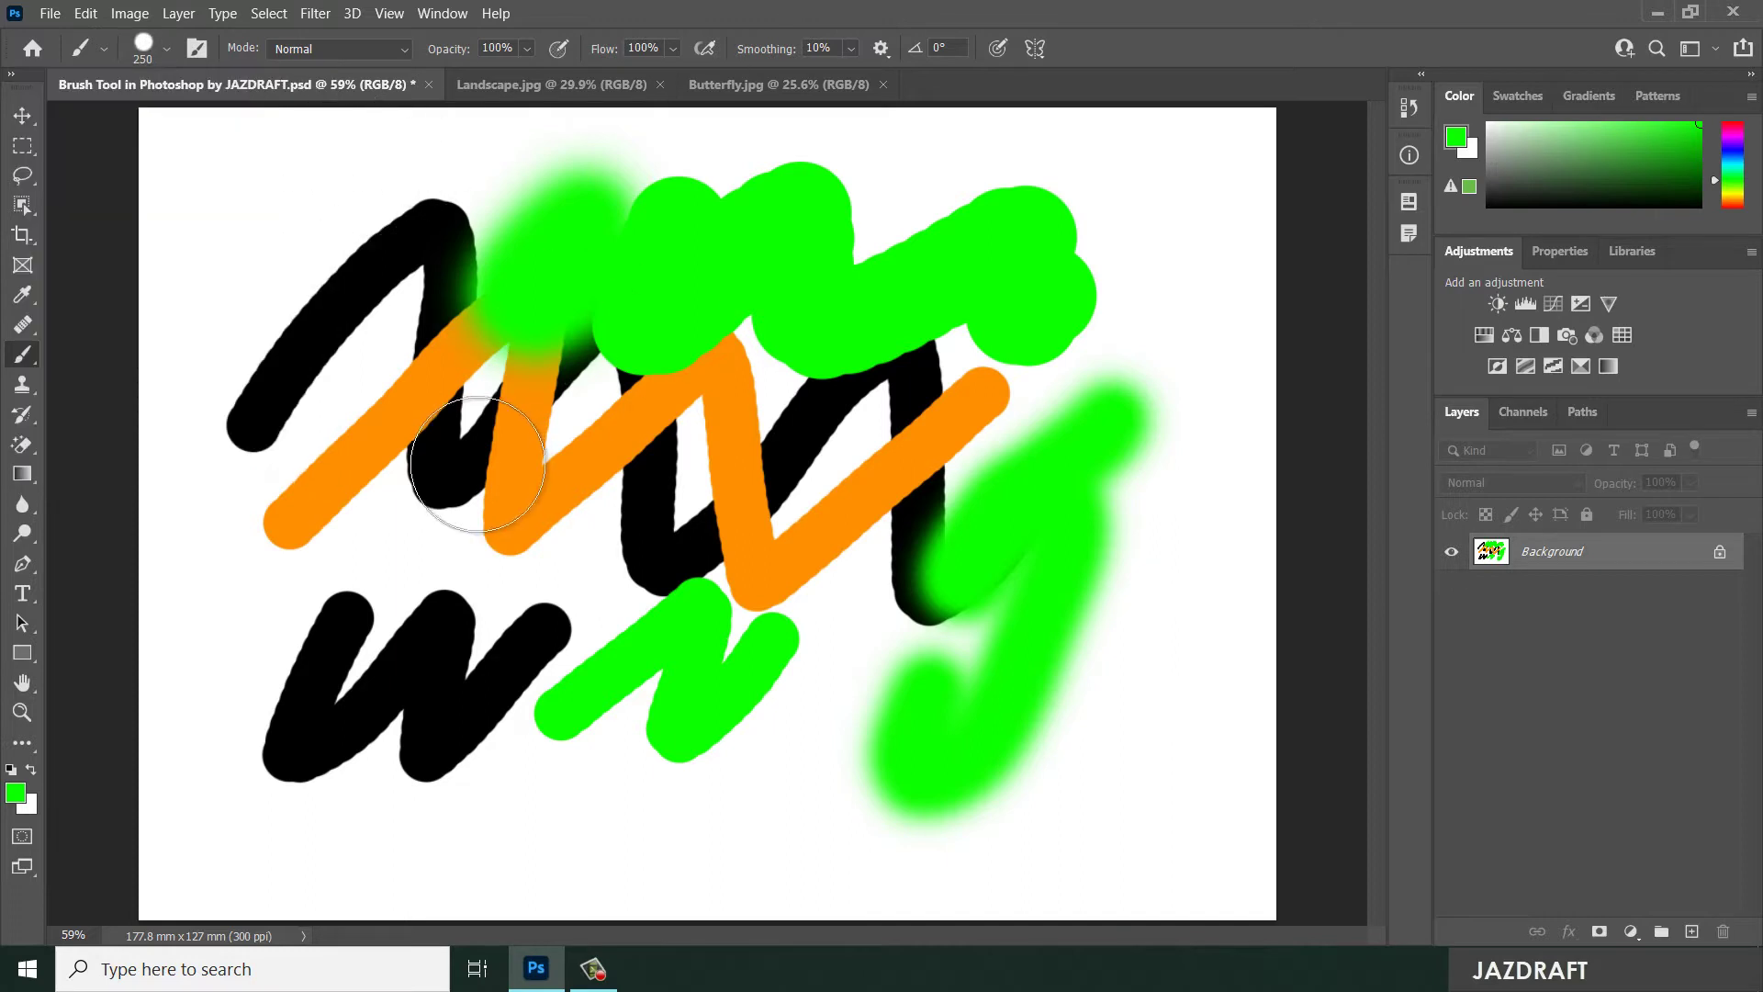
{"action": "key", "text": "bracketleft"}
{"action": "key", "text": "bracketleft"}
{"action": "key", "text": "bracketleft"}
{"action": "mouse_move", "coordinate": [427, 450]}
{"action": "left_mouse_down"}
{"action": "mouse_move", "coordinate": [497, 526]}
{"action": "mouse_move", "coordinate": [532, 593]}
{"action": "mouse_move", "coordinate": [638, 560]}
{"action": "left_mouse_up"}
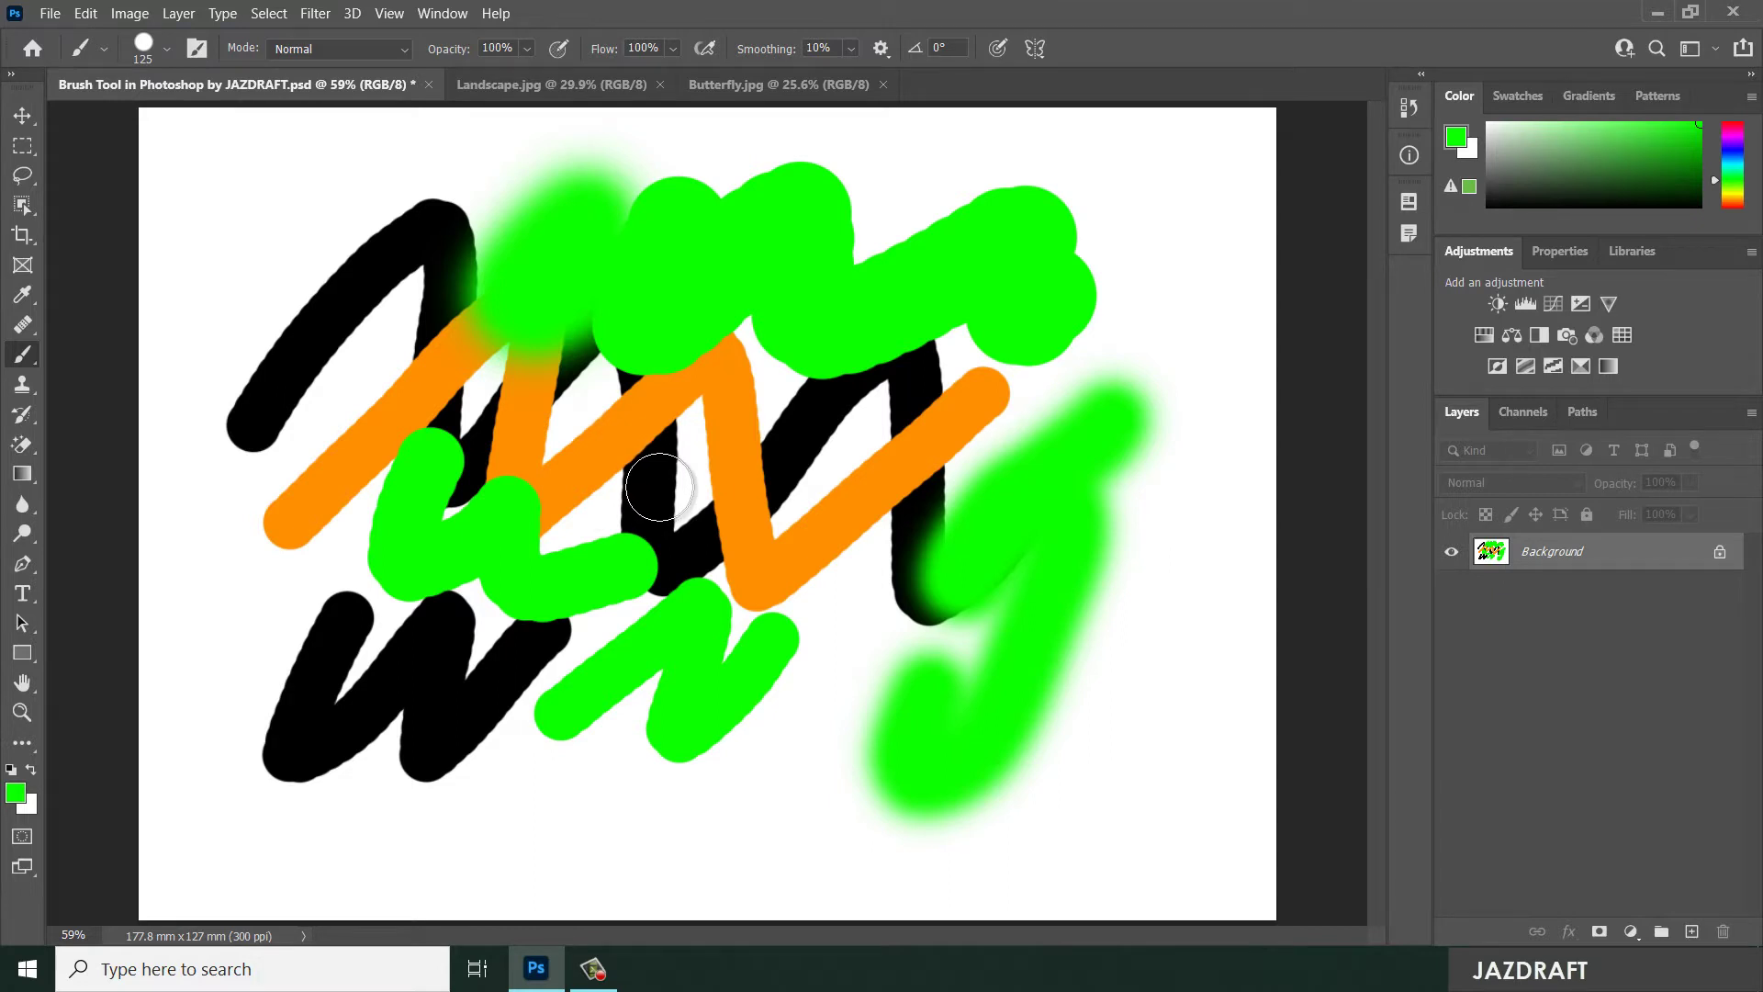
- Enlarge the brush to 759 px by resizing it directly on the canvas
{"action": "key", "text": "alt"}
{"action": "mouse_move", "coordinate": [635, 476]}
{"action": "left_mouse_down"}
{"action": "mouse_move", "coordinate": [1056, 478]}
{"action": "mouse_move", "coordinate": [883, 472]}
{"action": "mouse_move", "coordinate": [901, 472]}
{"action": "left_mouse_up"}
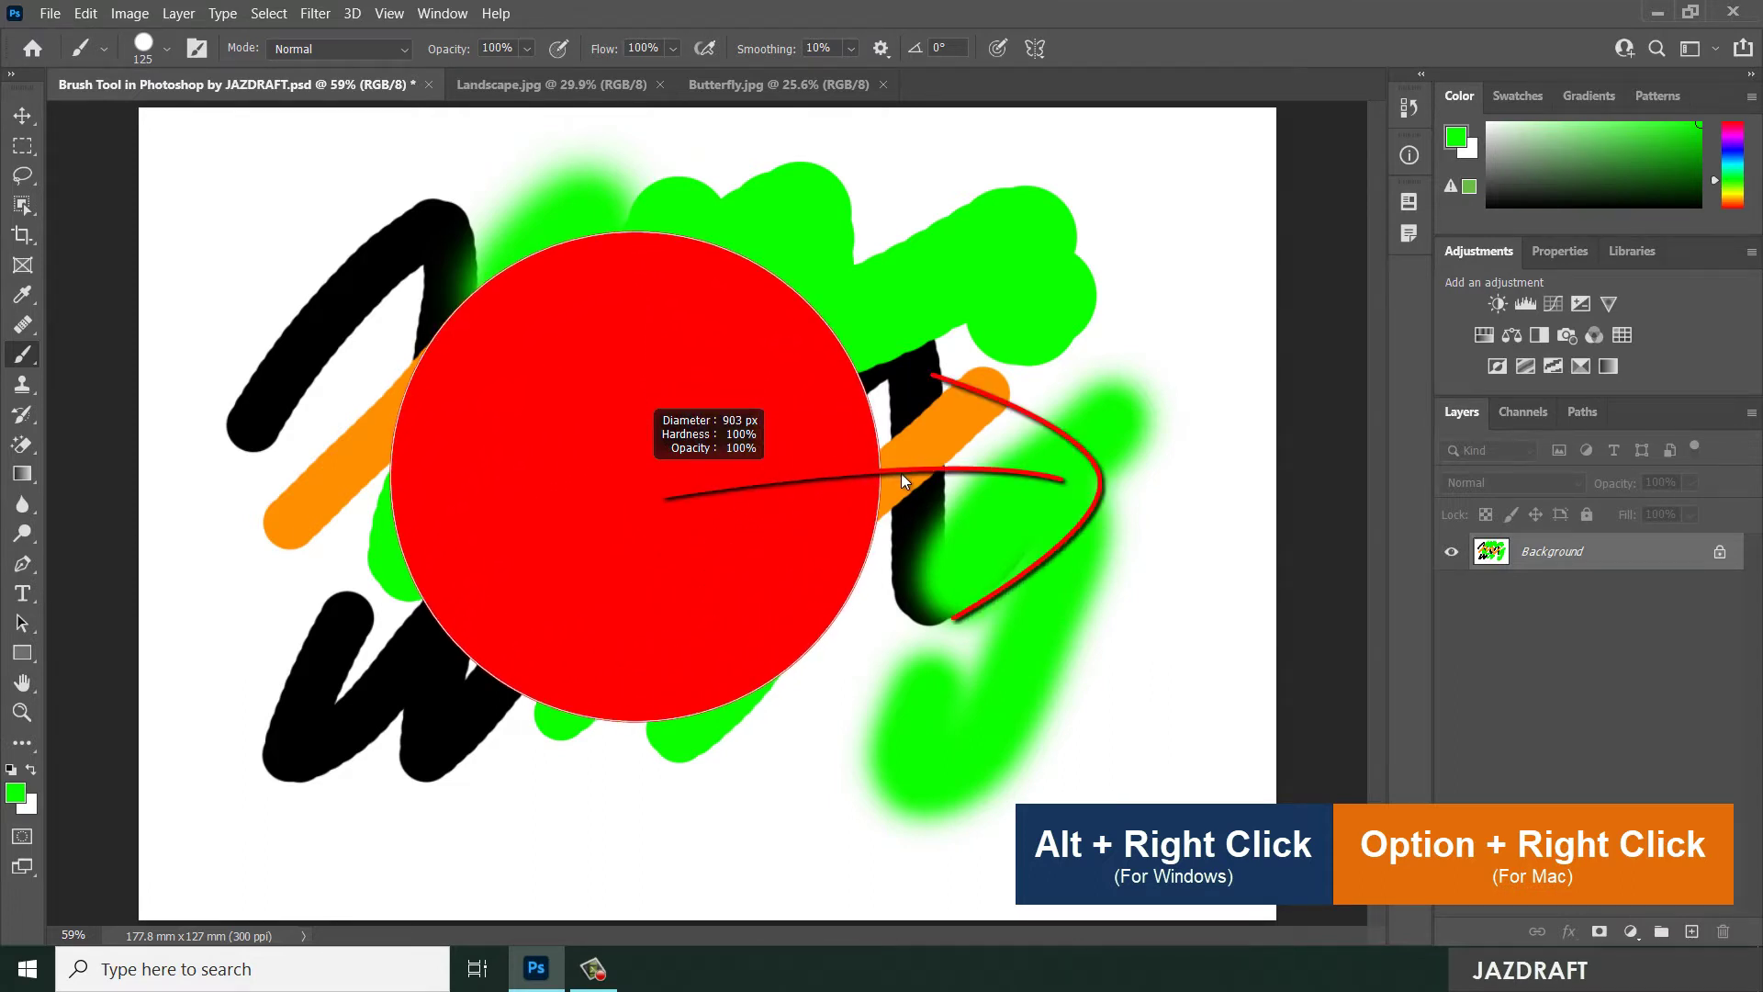
{"action": "mouse_move", "coordinate": [900, 472]}
{"action": "left_mouse_down"}
{"action": "mouse_move", "coordinate": [581, 488]}
{"action": "mouse_move", "coordinate": [836, 481]}
{"action": "left_mouse_up"}
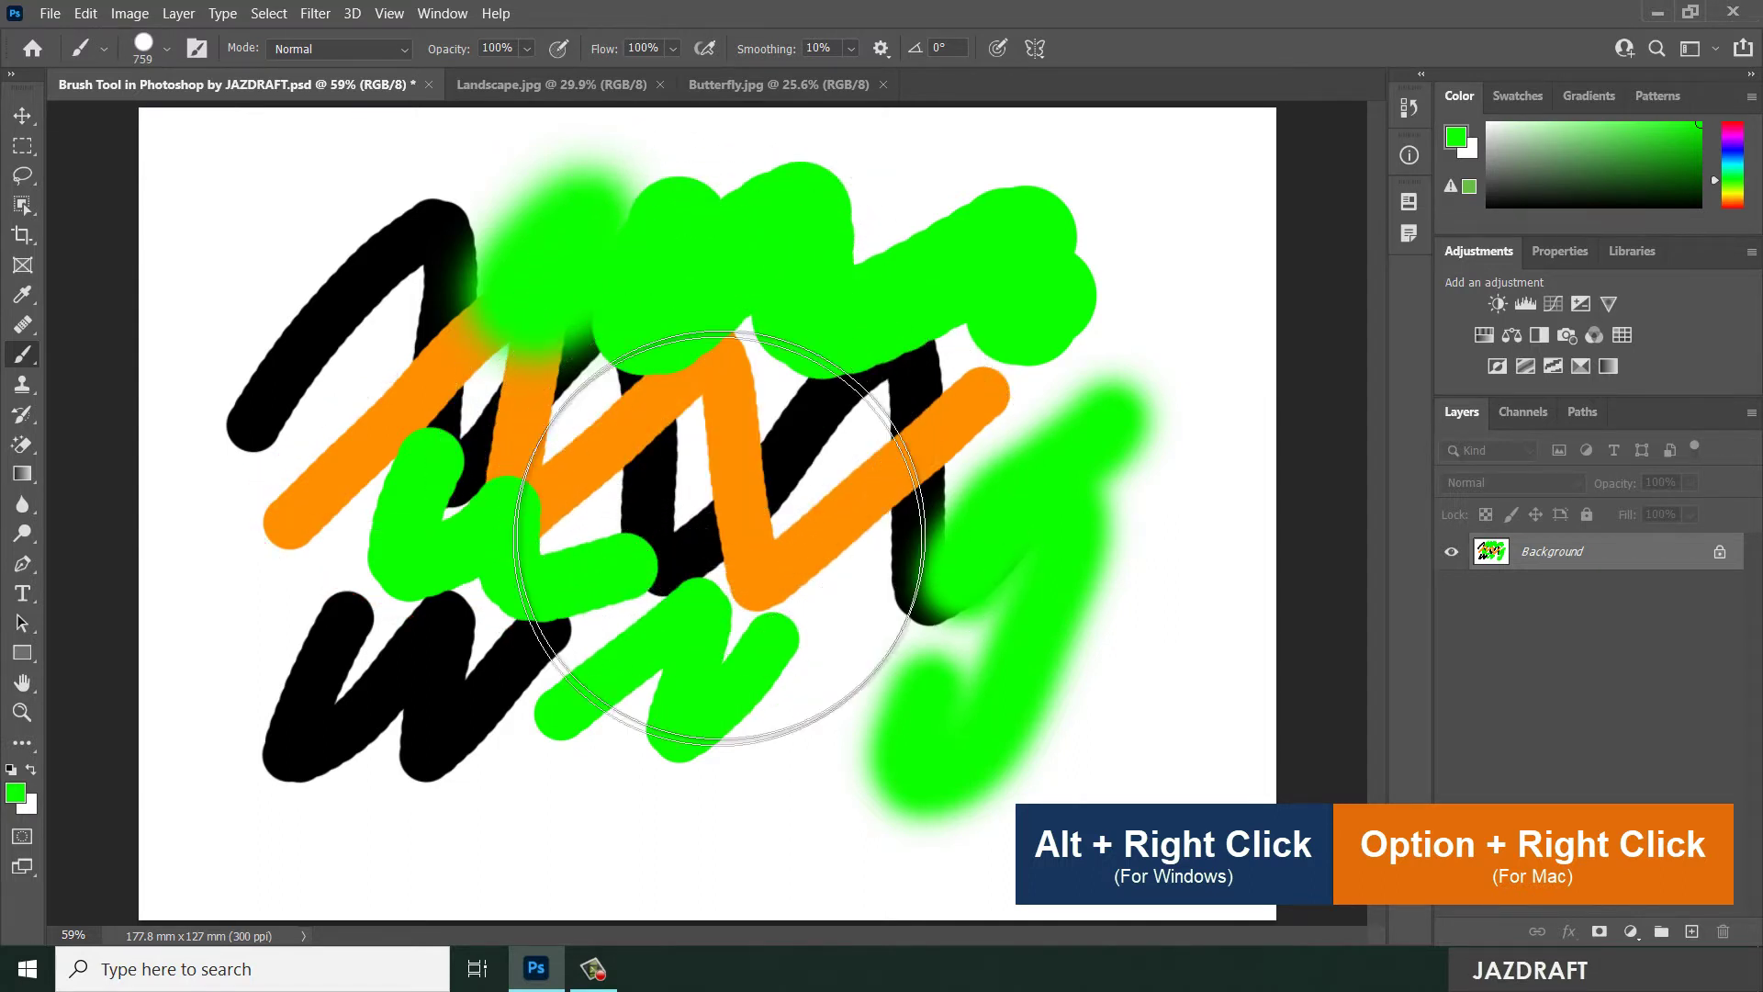
{"action": "mouse_move", "coordinate": [736, 514]}
{"action": "left_mouse_down"}
{"action": "mouse_move", "coordinate": [751, 158]}
{"action": "mouse_move", "coordinate": [787, 751]}
{"action": "left_mouse_up"}
- Reduce the brush size to 175 px and paint a thick curved green stroke over the middle of the canvas
{"action": "key", "text": "bracketleft"}
{"action": "key", "text": "bracketleft"}
{"action": "key", "text": "bracketleft"}
{"action": "key", "text": "bracketleft"}
{"action": "key", "text": "bracketleft"}
{"action": "key", "text": "bracketleft"}
{"action": "key", "text": "bracketleft"}
{"action": "key", "text": "bracketleft"}
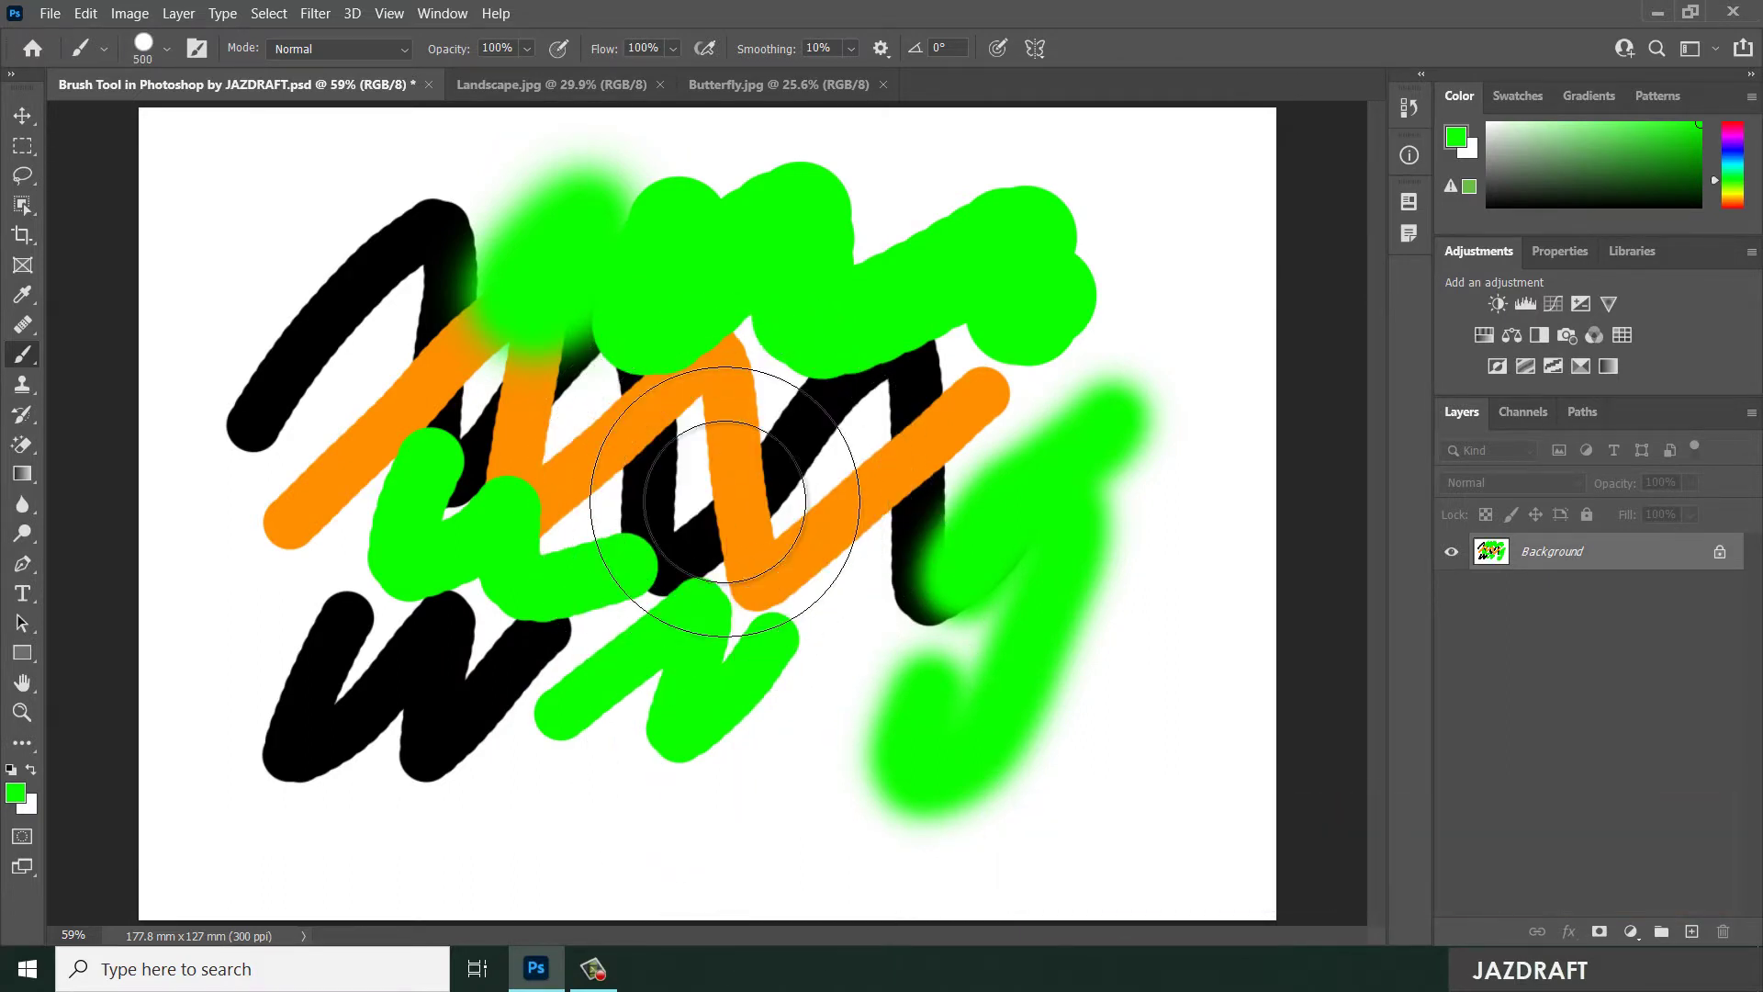
{"action": "mouse_move", "coordinate": [725, 397]}
{"action": "left_mouse_down"}
{"action": "mouse_move", "coordinate": [656, 483]}
{"action": "mouse_move", "coordinate": [837, 495]}
{"action": "mouse_move", "coordinate": [873, 543]}
{"action": "left_mouse_up"}
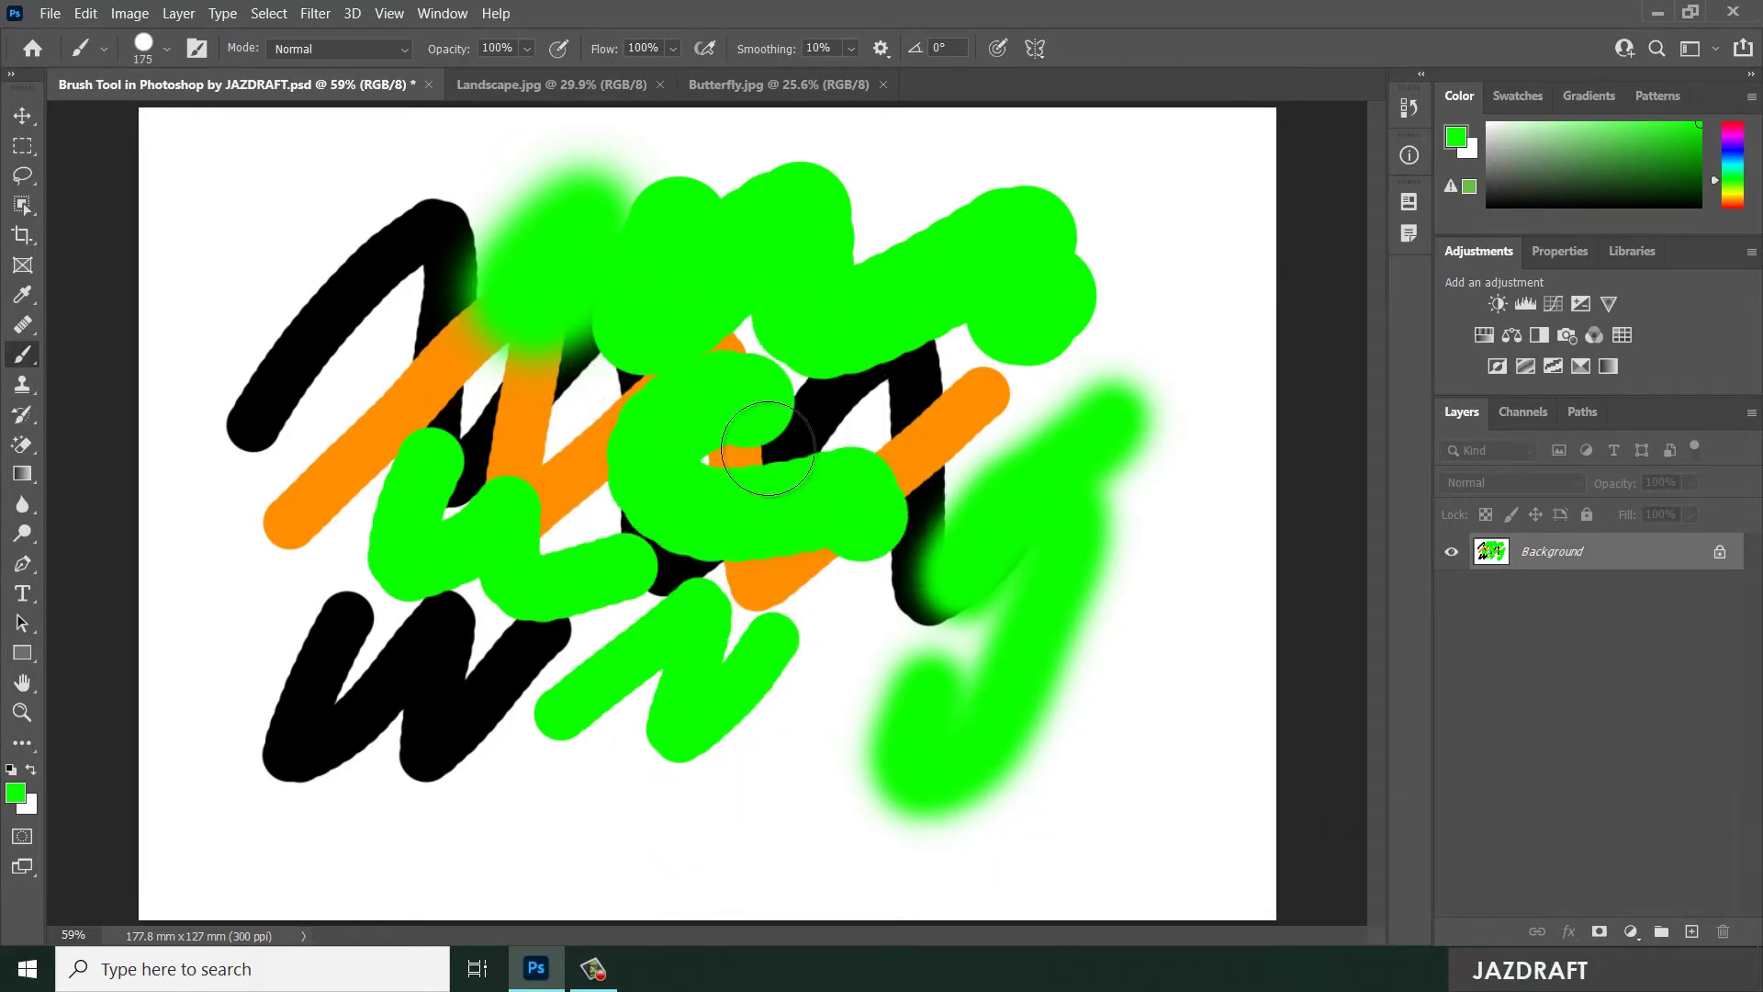
{"action": "left_click_drag", "start_coordinate": [755, 447], "coordinate": [688, 367]}
- Paint a semi-transparent green stroke near the canvas's upper left at reduced opacity, and two opaque strokes below it at 100% opacity
{"action": "mouse_move", "coordinate": [250, 264]}
{"action": "left_mouse_down"}
{"action": "mouse_move", "coordinate": [315, 257]}
{"action": "mouse_move", "coordinate": [408, 312]}
{"action": "mouse_move", "coordinate": [317, 351]}
{"action": "mouse_move", "coordinate": [272, 439]}
{"action": "mouse_move", "coordinate": [375, 295]}
{"action": "left_mouse_up"}
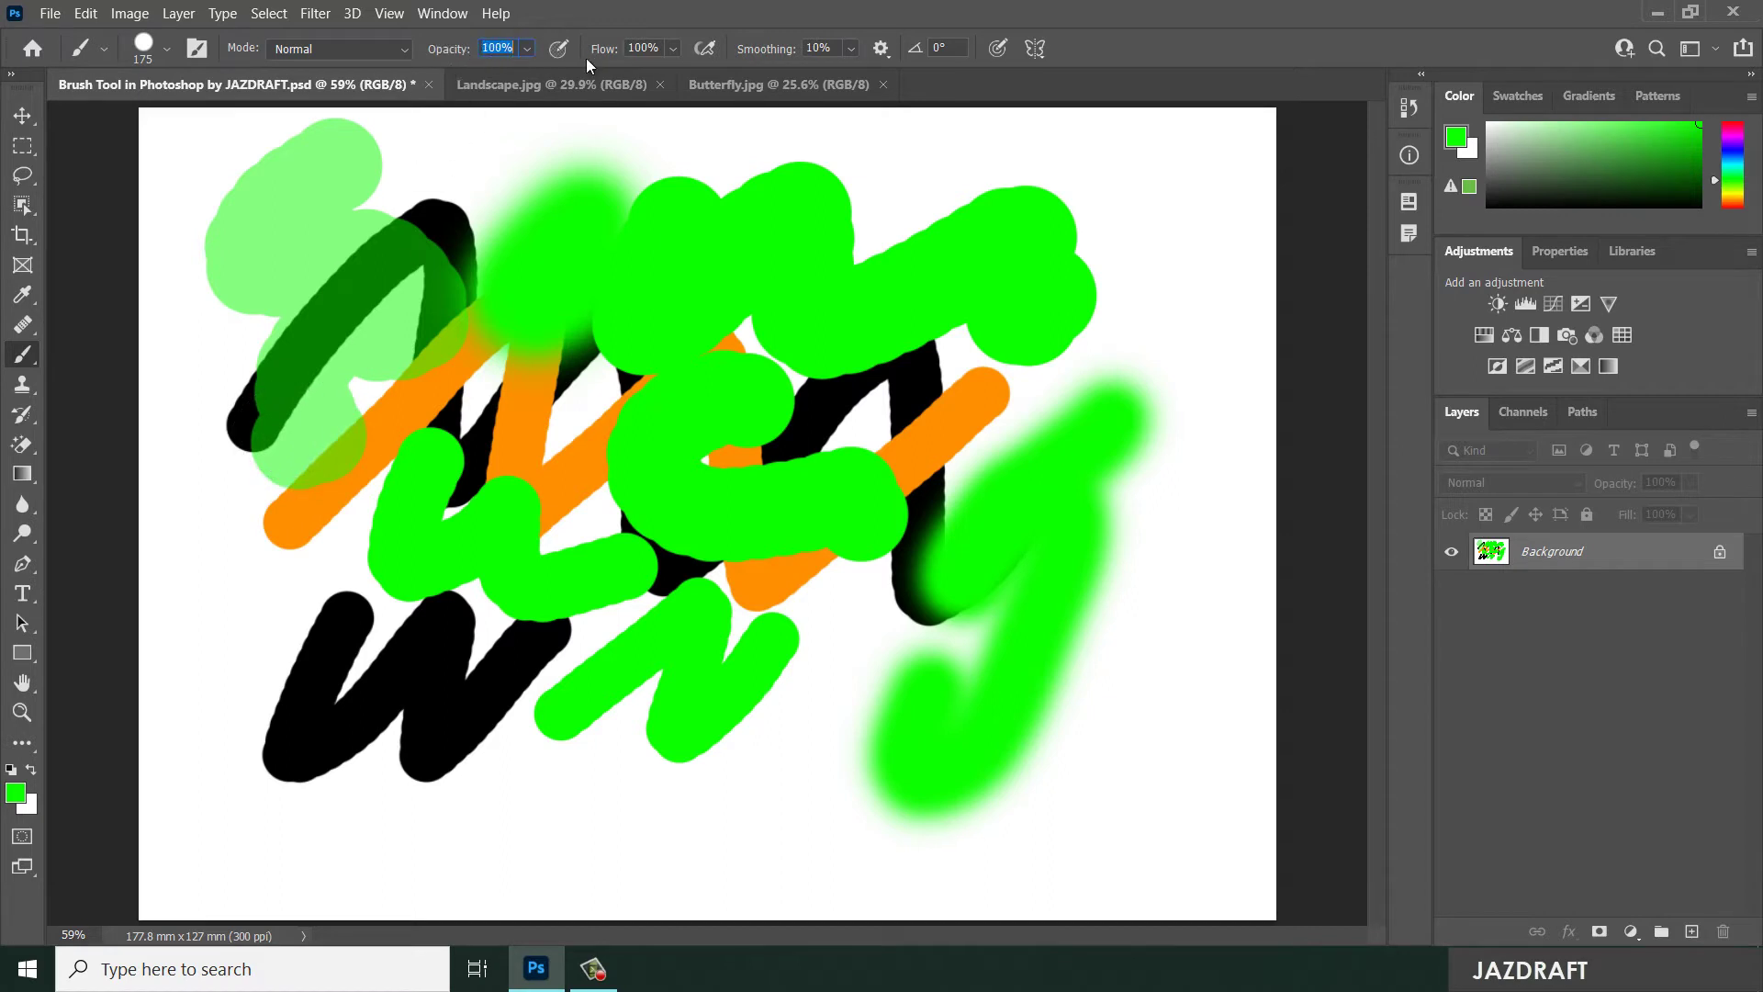
{"action": "mouse_move", "coordinate": [235, 358]}
{"action": "left_mouse_down"}
{"action": "mouse_move", "coordinate": [383, 284]}
{"action": "mouse_move", "coordinate": [366, 361]}
{"action": "left_mouse_up"}
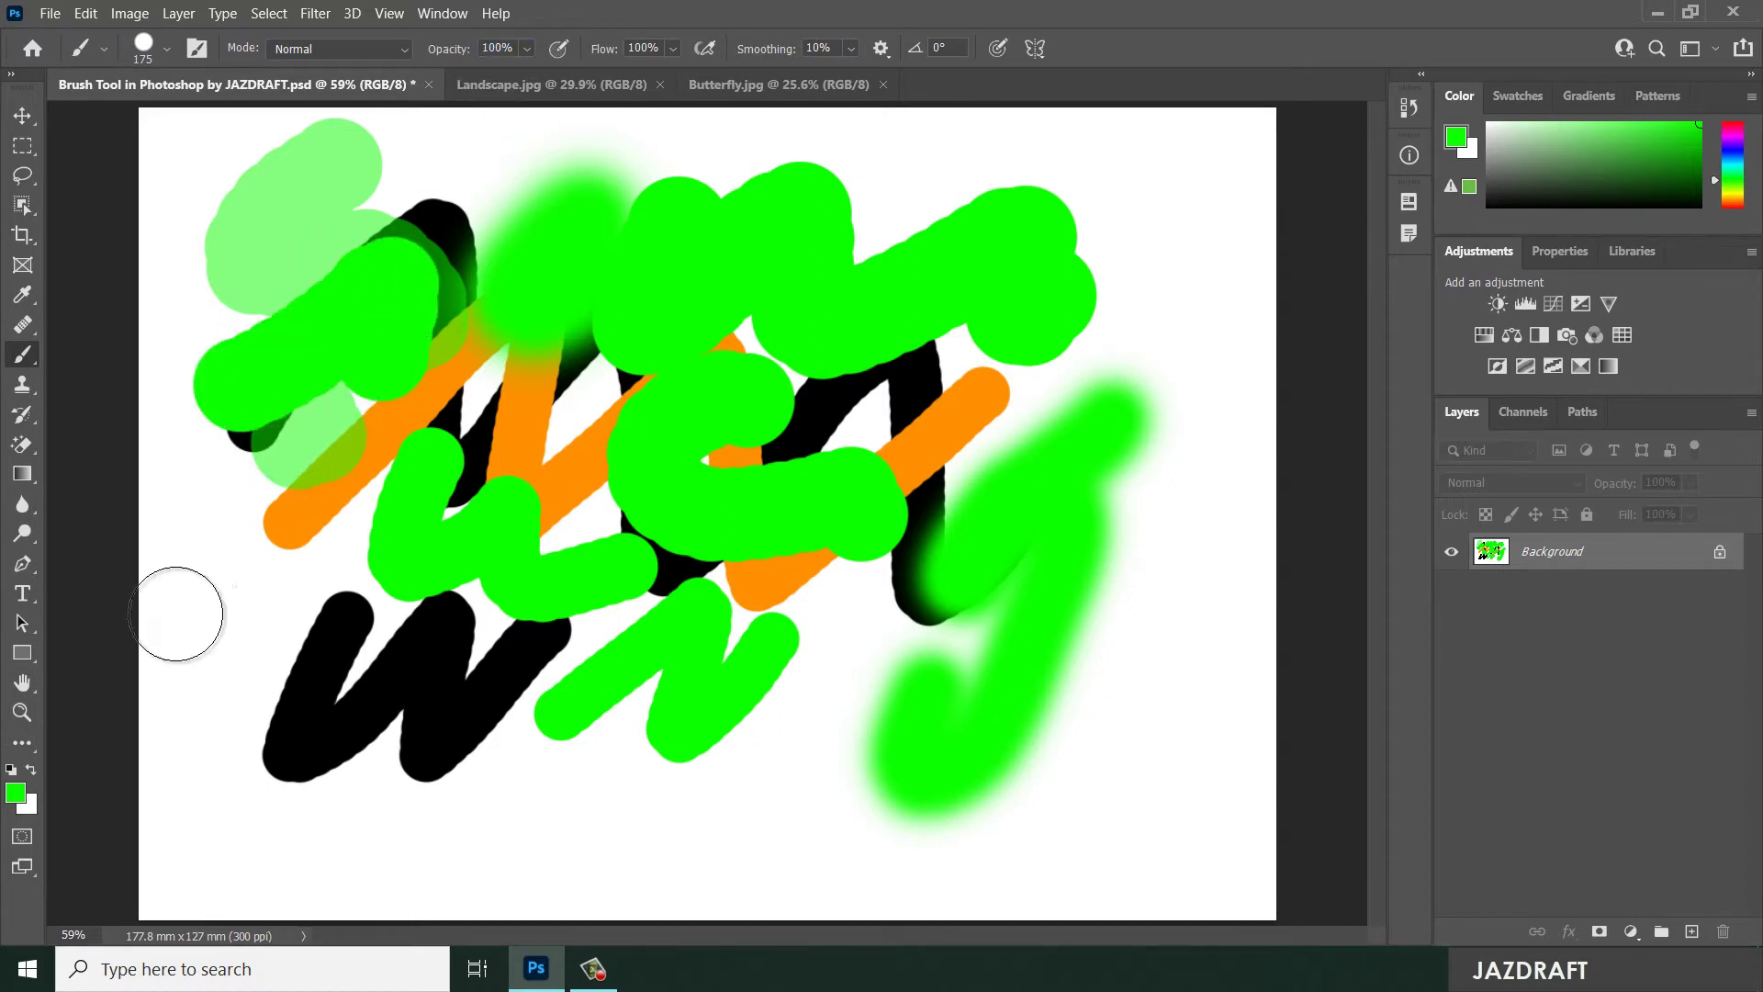
{"action": "left_click_drag", "start_coordinate": [249, 526], "coordinate": [358, 501]}
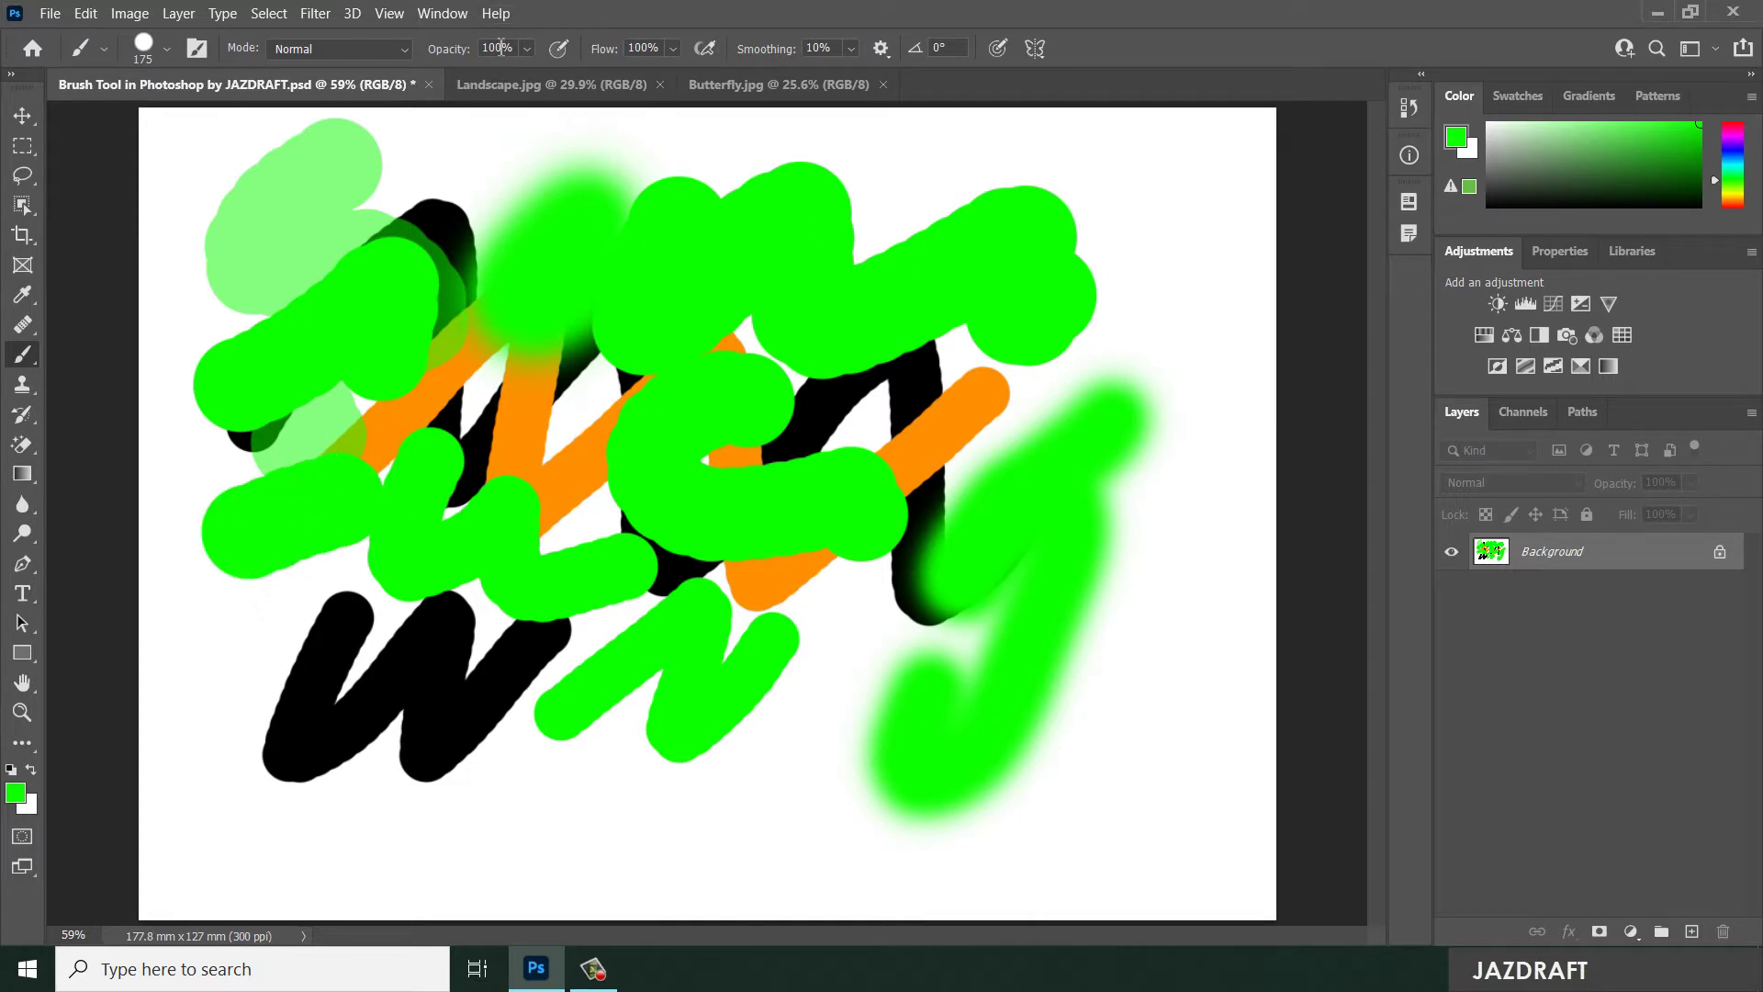
- Set the brush opacity to 20% and paint a faint green stroke along the canvas's upper-left edge
{"action": "type", "text": "20"}
{"action": "mouse_move", "coordinate": [328, 198]}
{"action": "left_mouse_down"}
{"action": "mouse_move", "coordinate": [464, 189]}
{"action": "mouse_move", "coordinate": [512, 150]}
{"action": "mouse_move", "coordinate": [433, 174]}
{"action": "mouse_move", "coordinate": [477, 186]}
{"action": "left_mouse_up"}
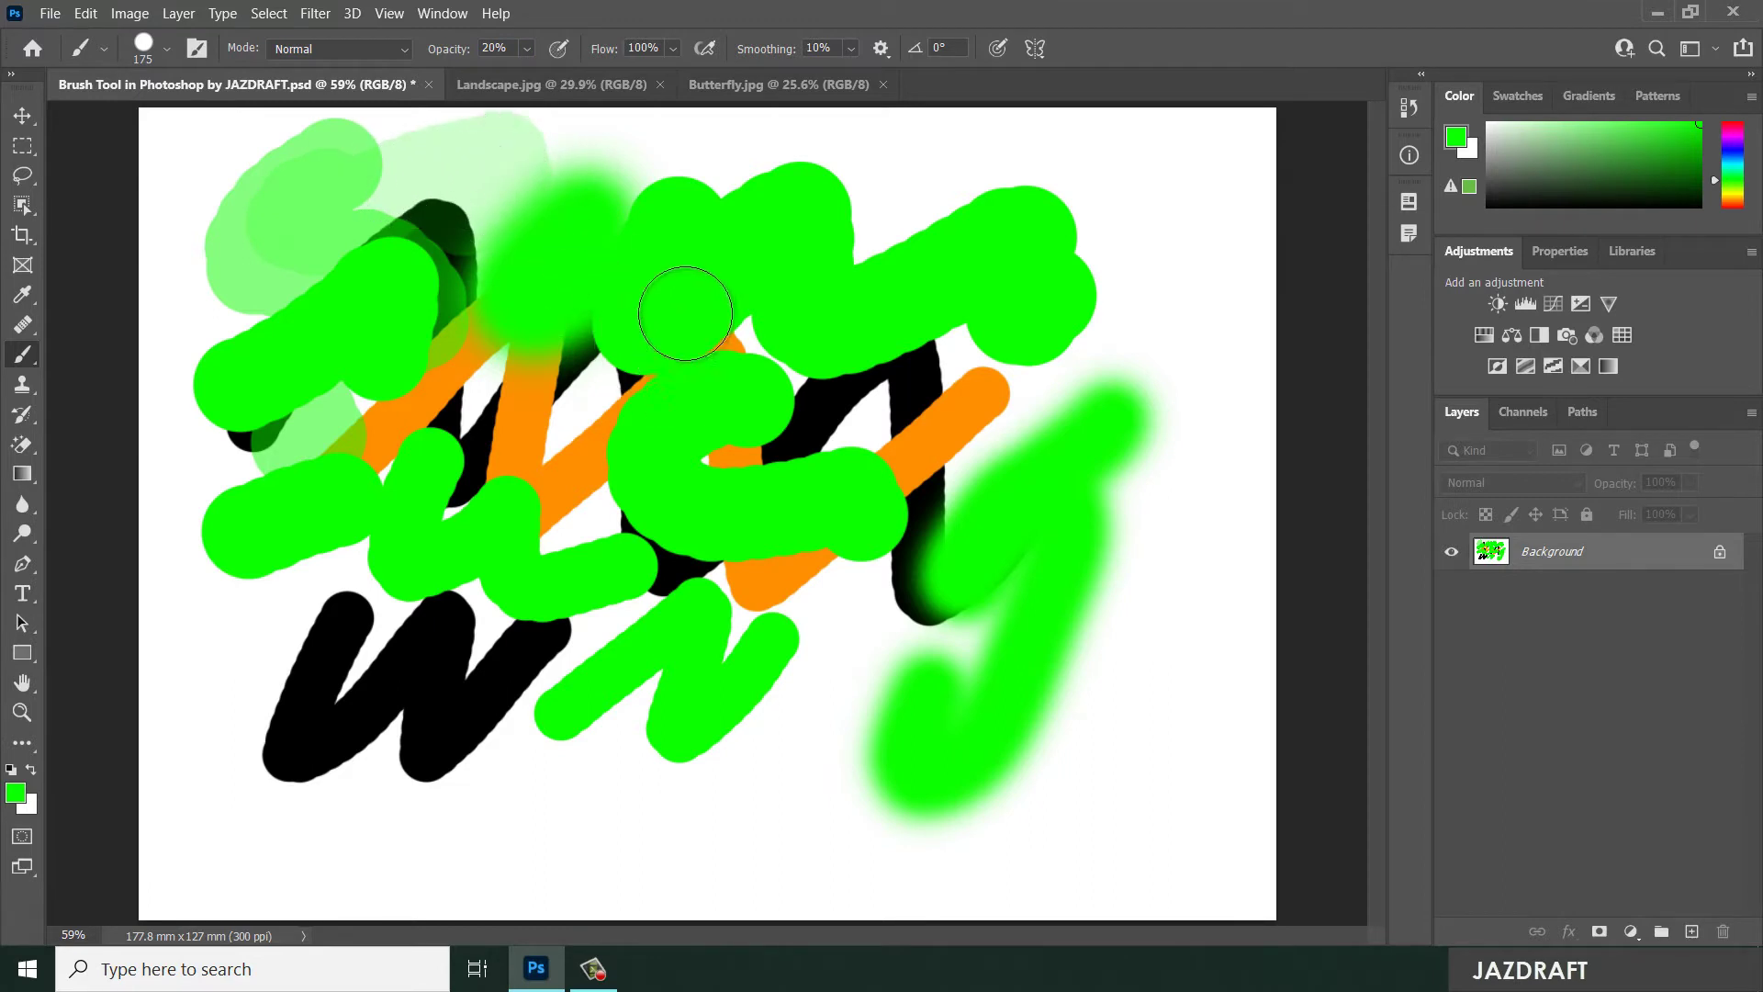
- Set the brush flow to 50% and paint overlapping faint strokes along the canvas's bottom and in its upper-right corner
{"action": "left_click", "coordinate": [642, 48]}
{"action": "type", "text": "50"}
{"action": "mouse_move", "coordinate": [563, 807]}
{"action": "left_mouse_down"}
{"action": "mouse_move", "coordinate": [784, 831]}
{"action": "mouse_move", "coordinate": [803, 793]}
{"action": "mouse_move", "coordinate": [796, 824]}
{"action": "mouse_move", "coordinate": [710, 826]}
{"action": "mouse_move", "coordinate": [876, 798]}
{"action": "mouse_move", "coordinate": [755, 805]}
{"action": "mouse_move", "coordinate": [715, 839]}
{"action": "mouse_move", "coordinate": [663, 825]}
{"action": "mouse_move", "coordinate": [718, 805]}
{"action": "mouse_move", "coordinate": [756, 822]}
{"action": "mouse_move", "coordinate": [731, 844]}
{"action": "mouse_move", "coordinate": [712, 828]}
{"action": "mouse_move", "coordinate": [783, 811]}
{"action": "mouse_move", "coordinate": [742, 821]}
{"action": "mouse_move", "coordinate": [783, 794]}
{"action": "mouse_move", "coordinate": [615, 794]}
{"action": "mouse_move", "coordinate": [584, 830]}
{"action": "mouse_move", "coordinate": [551, 806]}
{"action": "mouse_move", "coordinate": [430, 827]}
{"action": "mouse_move", "coordinate": [634, 809]}
{"action": "mouse_move", "coordinate": [487, 814]}
{"action": "mouse_move", "coordinate": [535, 792]}
{"action": "mouse_move", "coordinate": [626, 820]}
{"action": "mouse_move", "coordinate": [532, 786]}
{"action": "mouse_move", "coordinate": [590, 793]}
{"action": "mouse_move", "coordinate": [436, 832]}
{"action": "mouse_move", "coordinate": [354, 819]}
{"action": "left_mouse_up"}
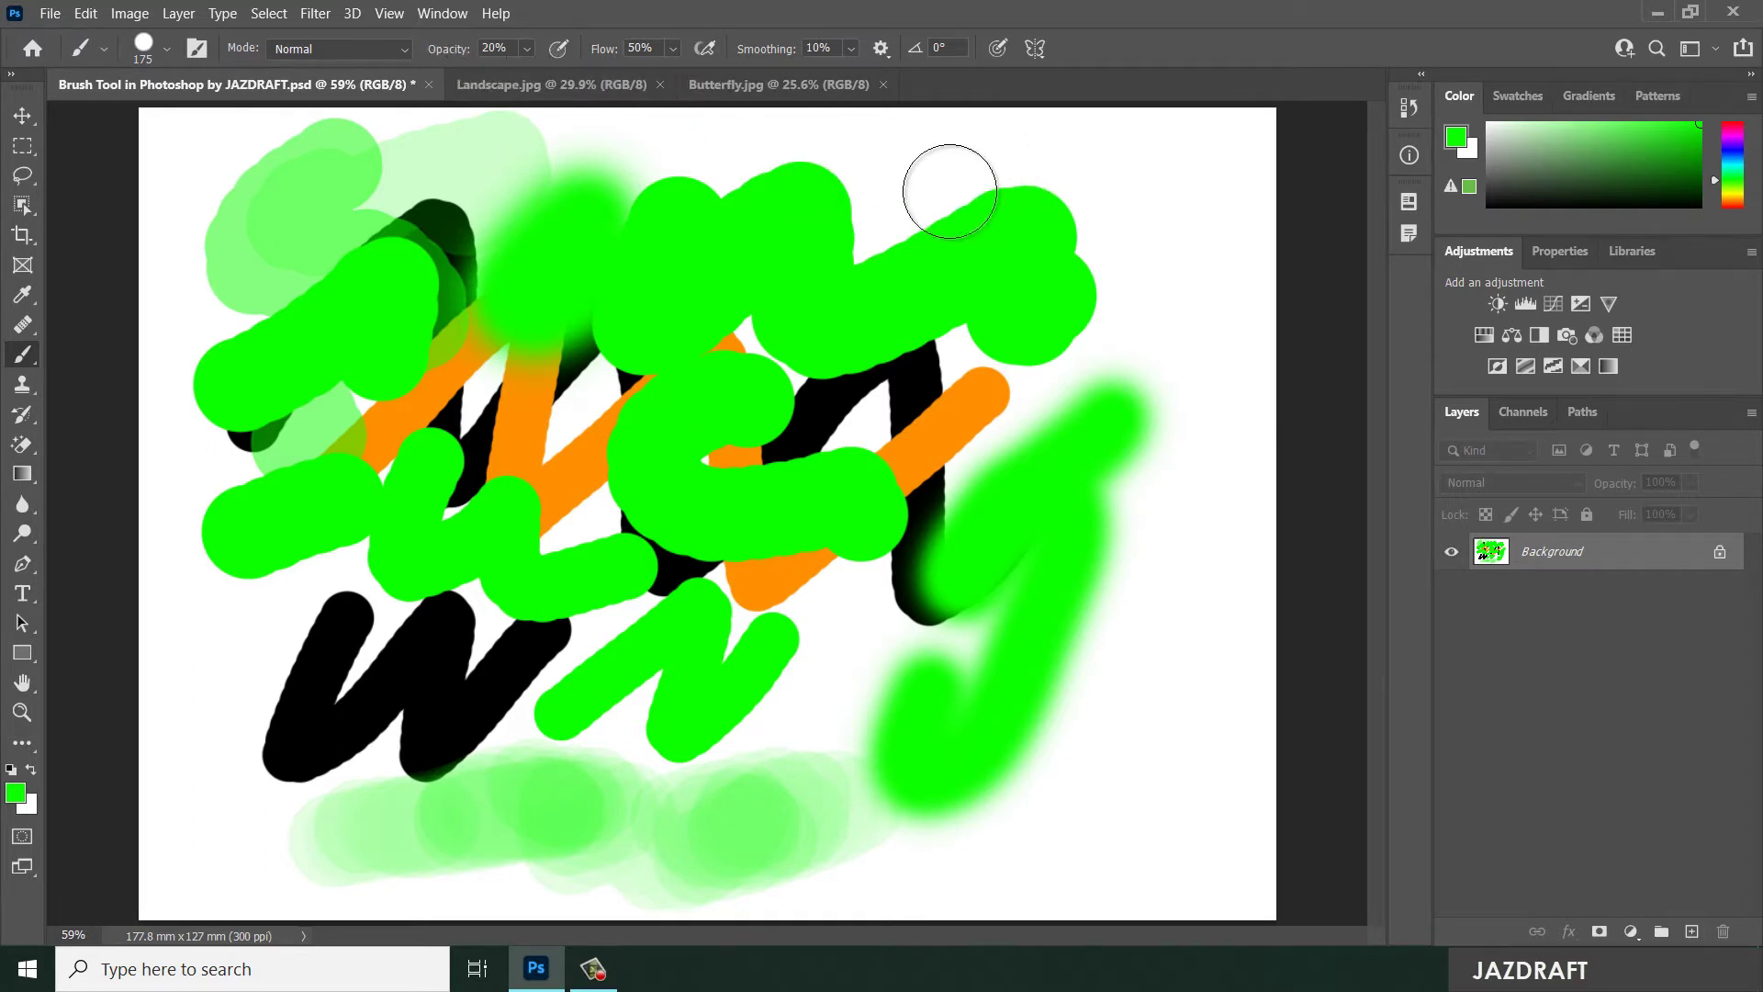
{"action": "mouse_move", "coordinate": [929, 173]}
{"action": "left_mouse_down"}
{"action": "mouse_move", "coordinate": [1046, 140]}
{"action": "mouse_move", "coordinate": [1120, 157]}
{"action": "mouse_move", "coordinate": [1137, 209]}
{"action": "mouse_move", "coordinate": [968, 224]}
{"action": "mouse_move", "coordinate": [1108, 186]}
{"action": "mouse_move", "coordinate": [1046, 185]}
{"action": "mouse_move", "coordinate": [1065, 147]}
{"action": "left_mouse_up"}
{"action": "mouse_move", "coordinate": [1024, 217]}
{"action": "left_mouse_down"}
{"action": "mouse_move", "coordinate": [1059, 157]}
{"action": "mouse_move", "coordinate": [983, 181]}
{"action": "mouse_move", "coordinate": [1099, 157]}
{"action": "mouse_move", "coordinate": [1109, 212]}
{"action": "mouse_move", "coordinate": [1133, 184]}
{"action": "mouse_move", "coordinate": [1157, 220]}
{"action": "mouse_move", "coordinate": [1169, 355]}
{"action": "mouse_move", "coordinate": [1159, 321]}
{"action": "left_mouse_up"}
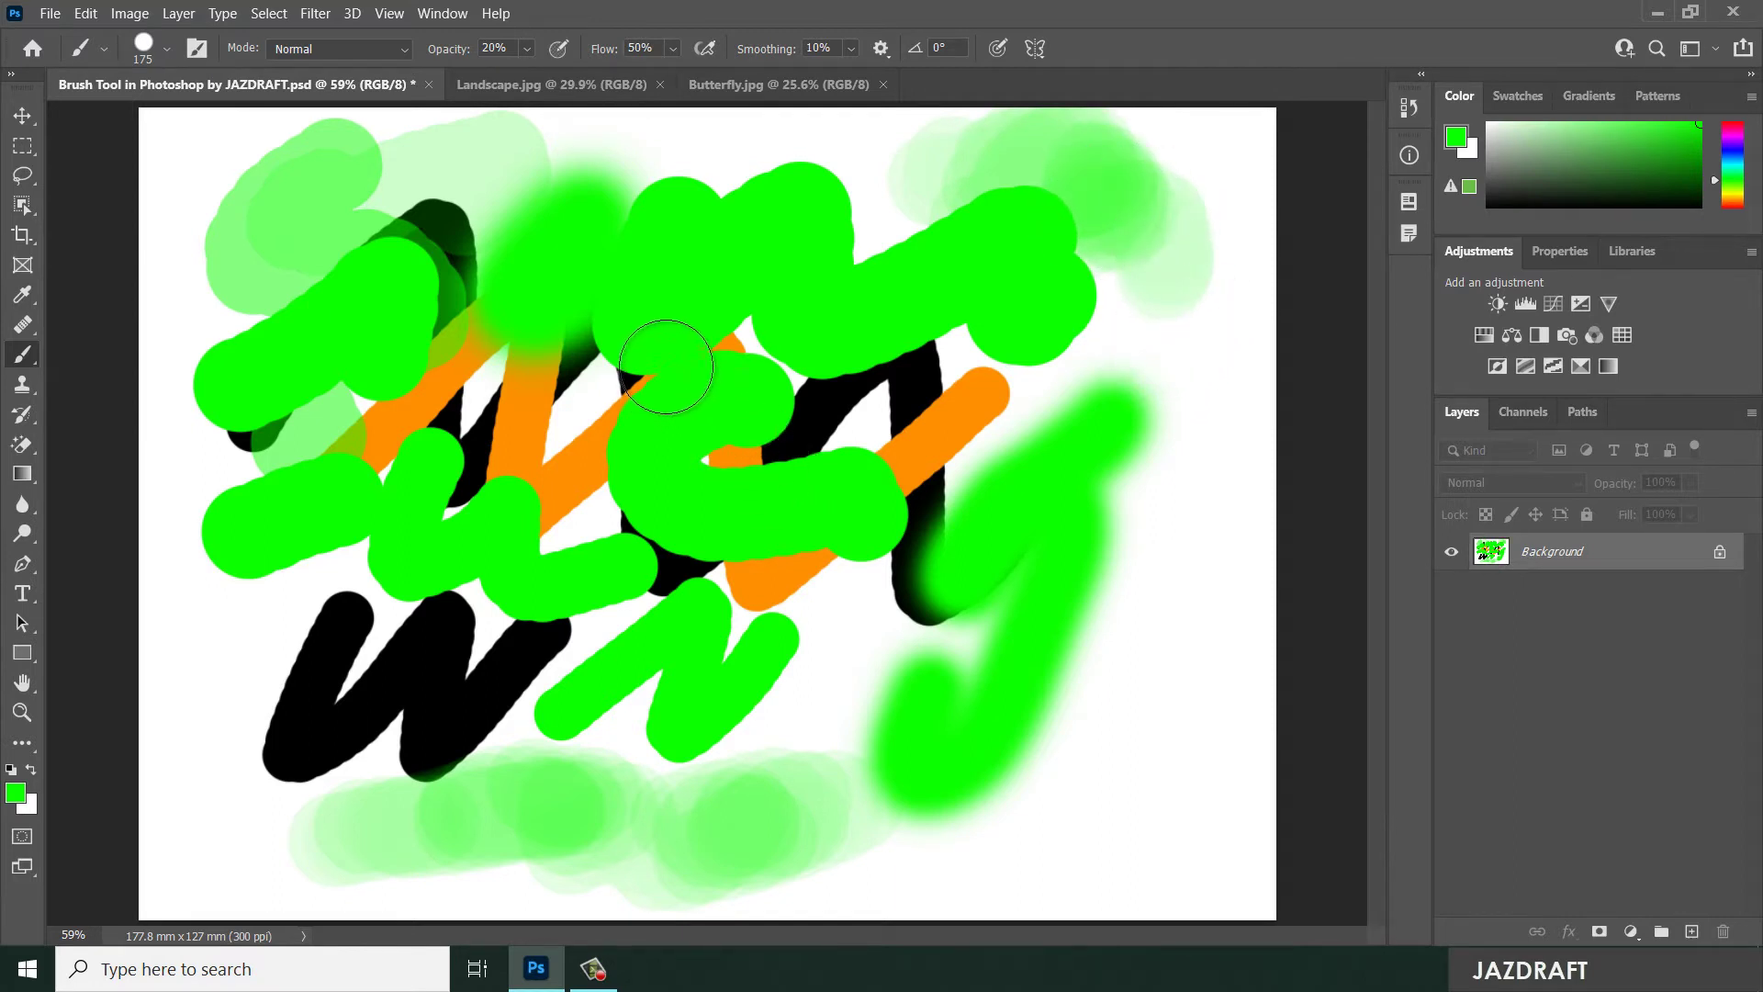
- Convert the locked Background into a regular editable layer so the Behind and Clear brush modes can be used
{"action": "left_click", "coordinate": [338, 47]}
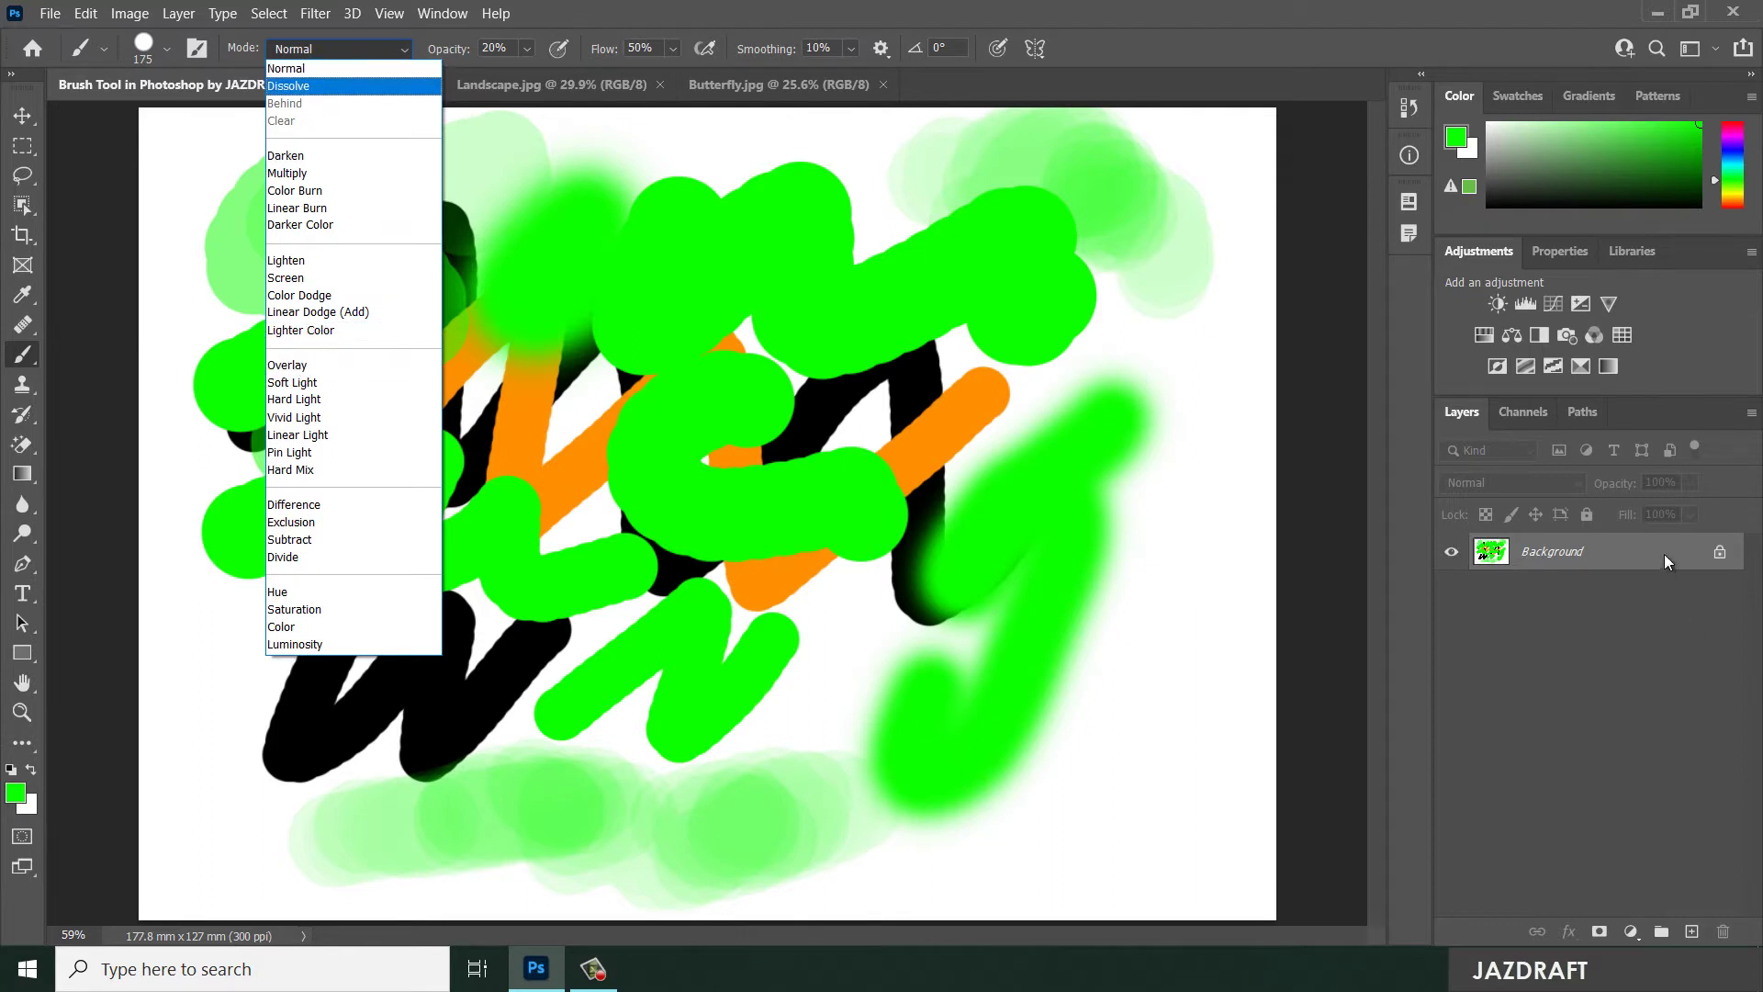
{"action": "left_click", "coordinate": [1664, 554]}
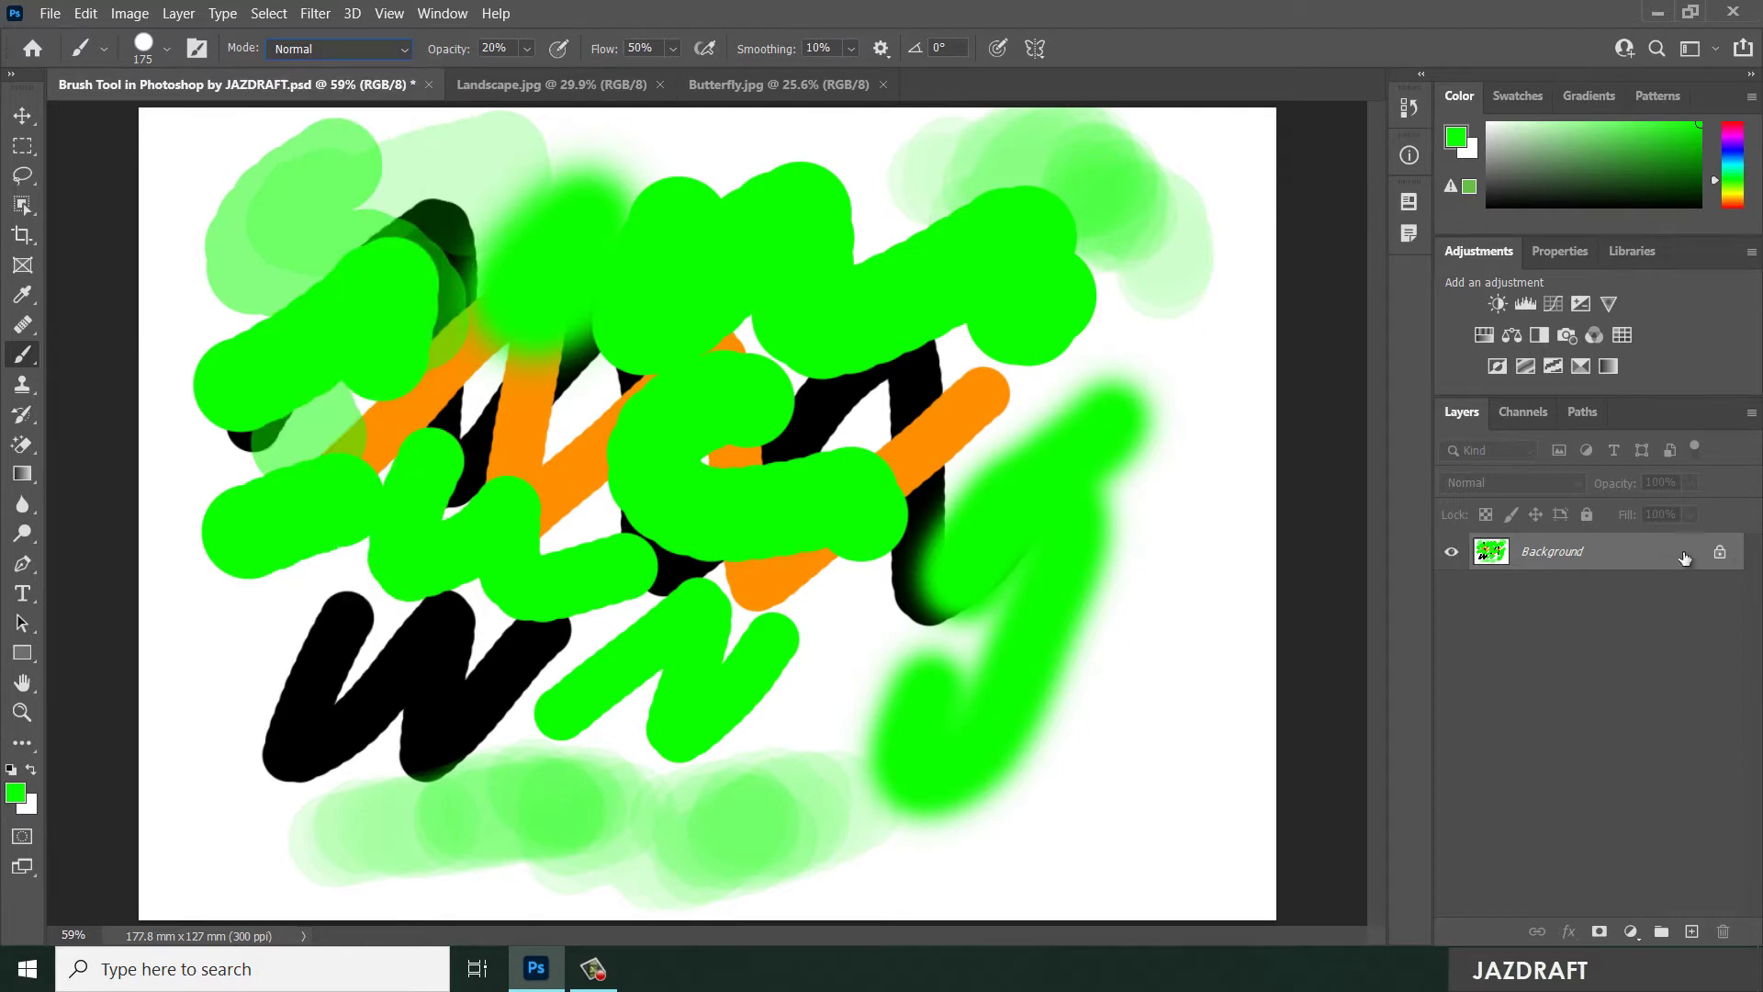
{"action": "double_click", "coordinate": [1673, 558]}
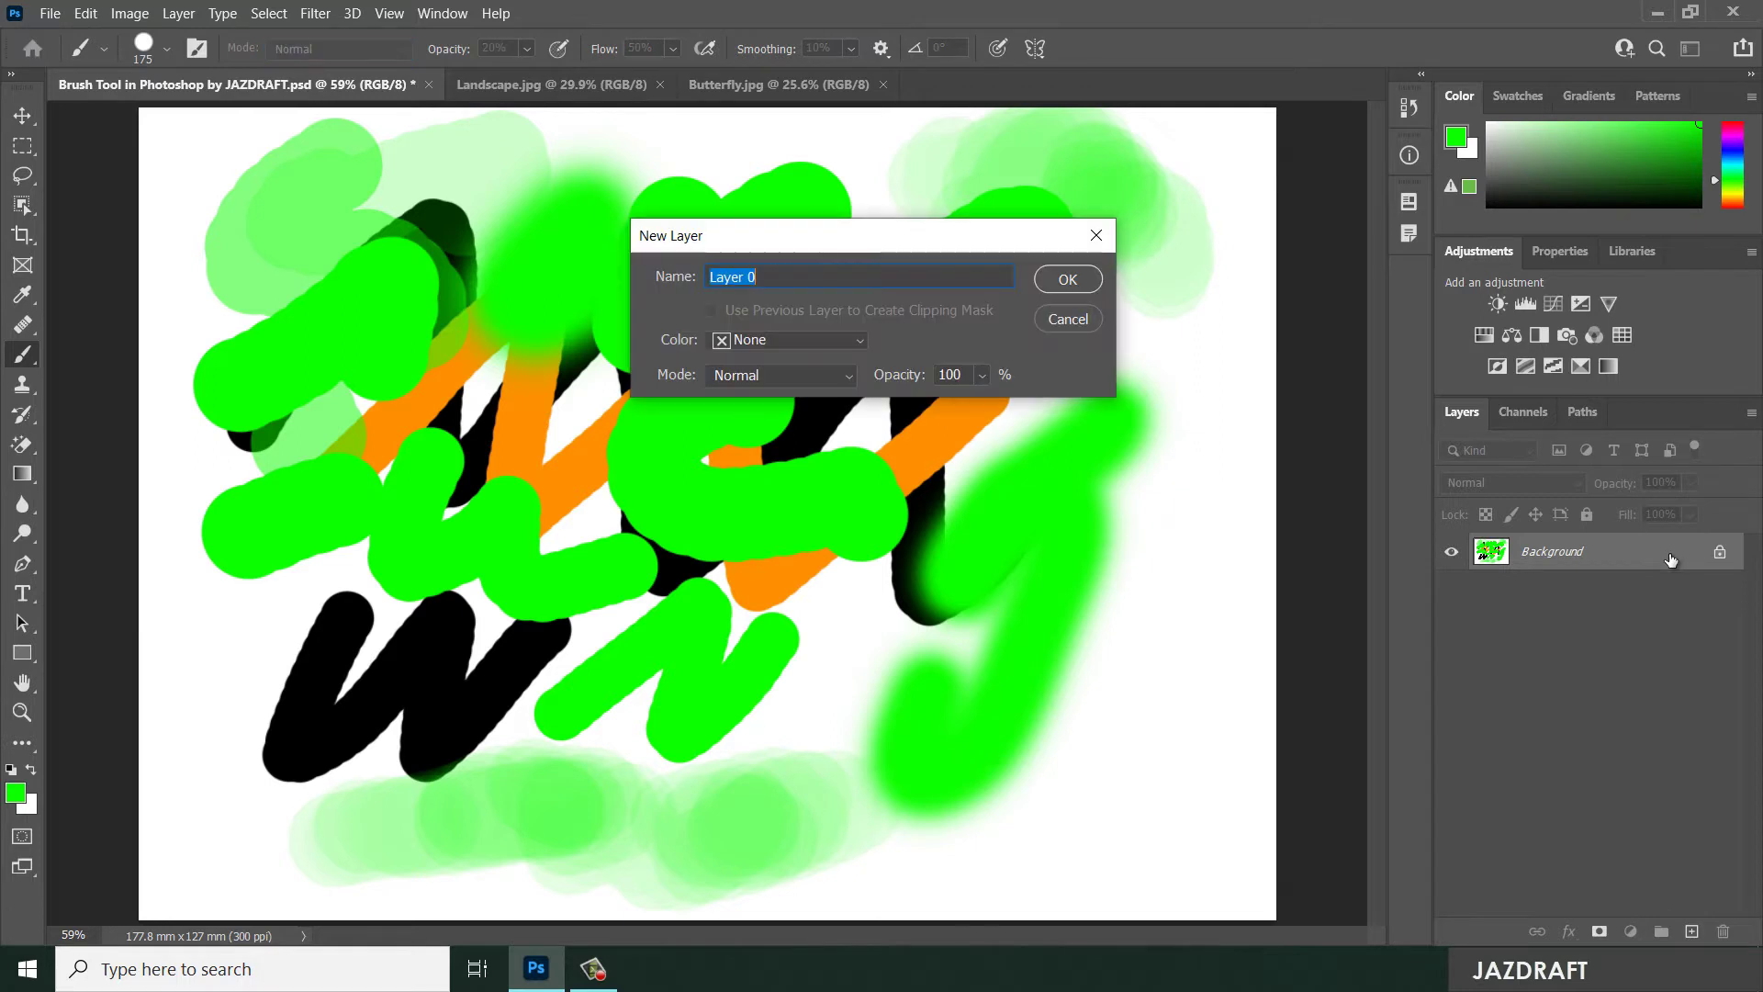
{"action": "left_click", "coordinate": [1076, 284]}
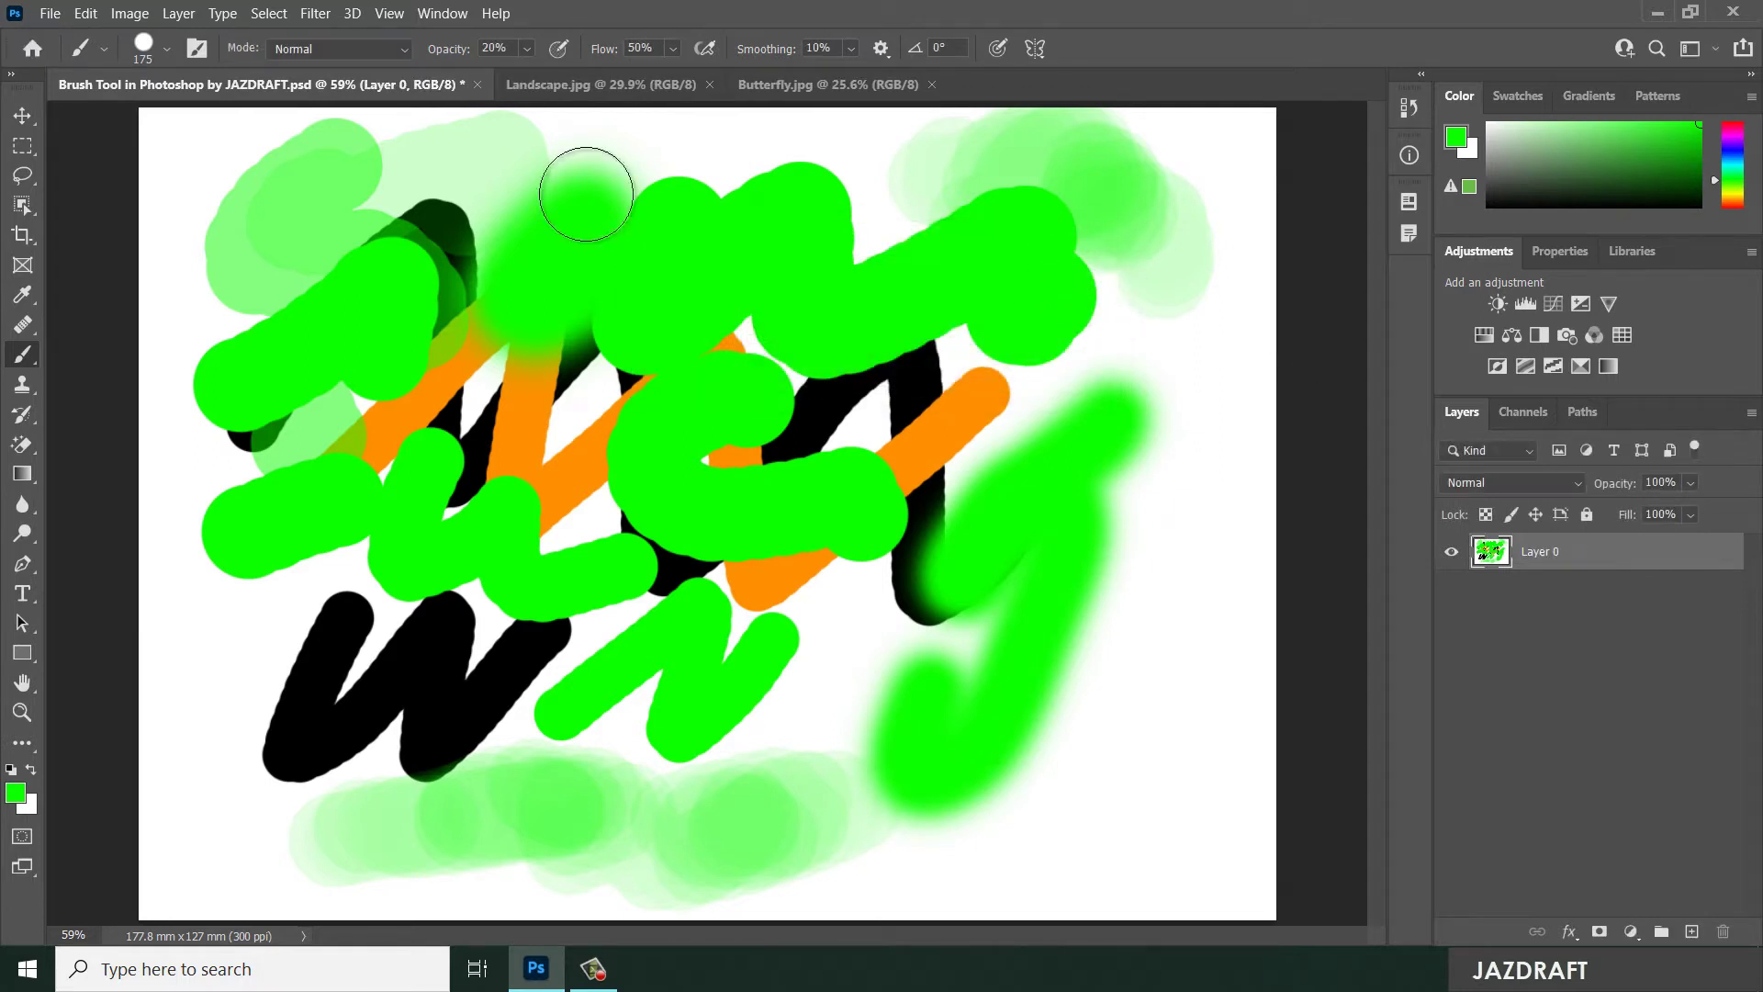
- Set the brush blending mode to Dissolve and paint speckled green strokes down the canvas's right side
{"action": "left_click", "coordinate": [355, 51]}
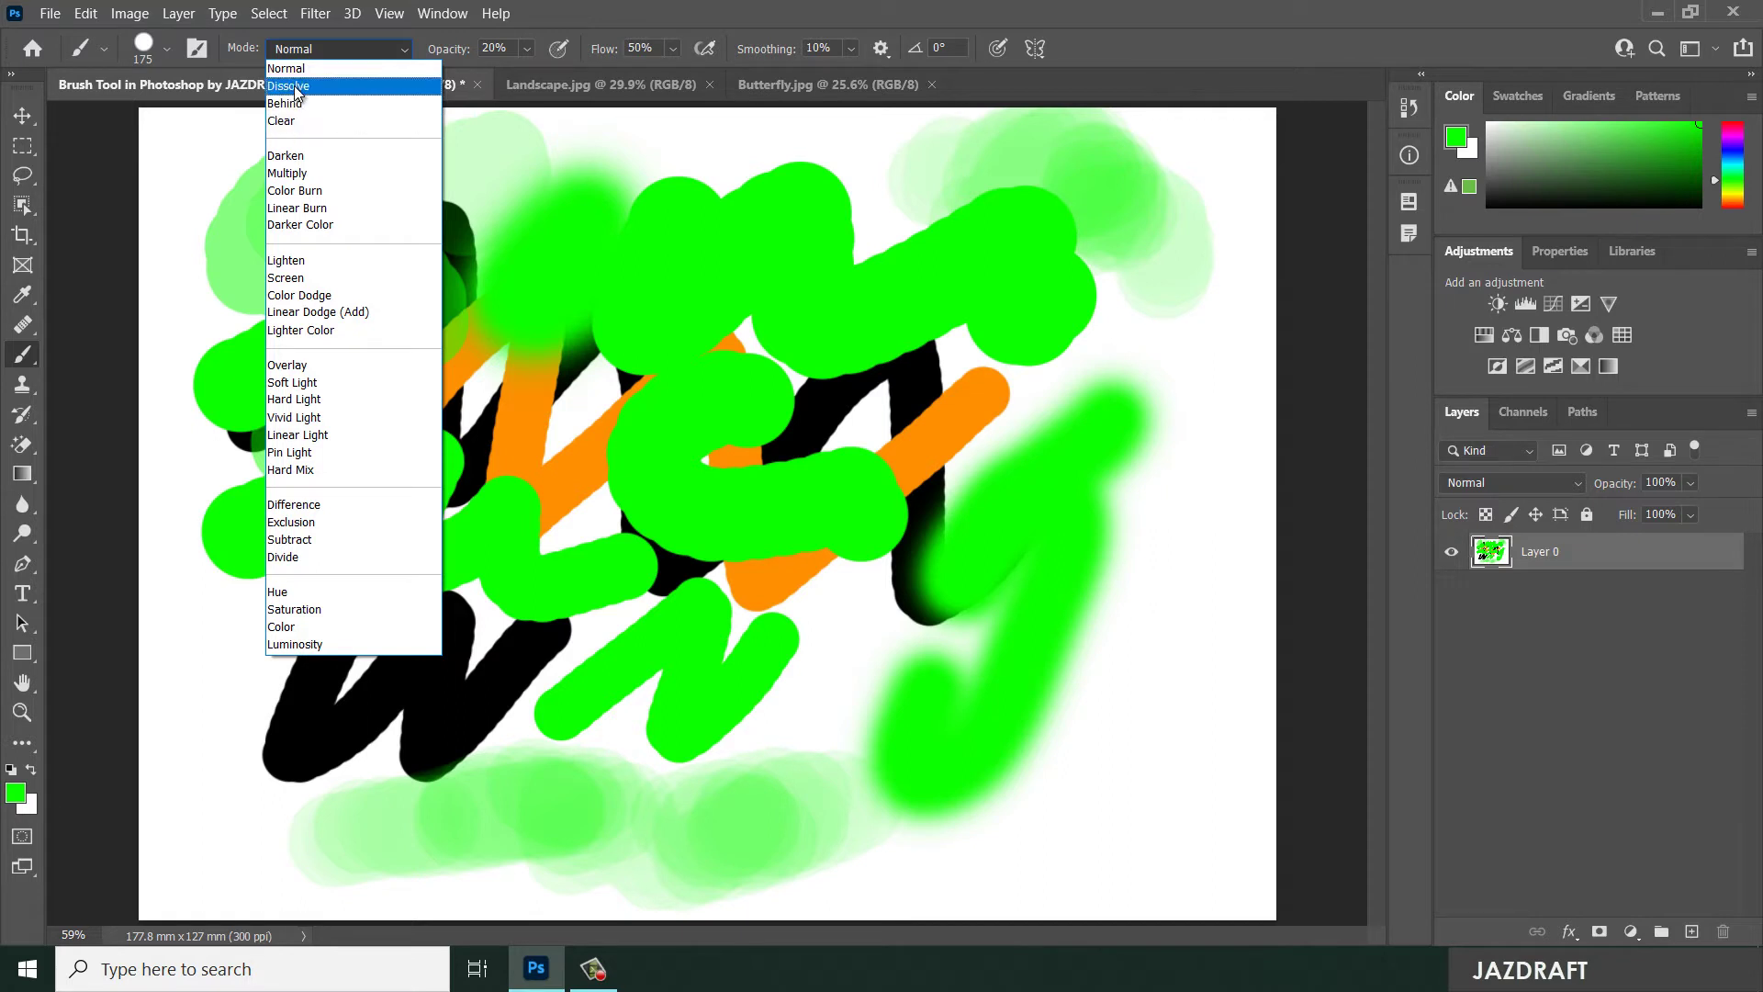
{"action": "left_click", "coordinate": [294, 88]}
{"action": "mouse_move", "coordinate": [1176, 454]}
{"action": "left_mouse_down"}
{"action": "mouse_move", "coordinate": [1173, 637]}
{"action": "mouse_move", "coordinate": [1114, 748]}
{"action": "mouse_move", "coordinate": [1047, 766]}
{"action": "left_mouse_up"}
{"action": "mouse_move", "coordinate": [1121, 706]}
{"action": "left_mouse_down"}
{"action": "mouse_move", "coordinate": [1146, 505]}
{"action": "mouse_move", "coordinate": [1154, 562]}
{"action": "mouse_move", "coordinate": [1161, 312]}
{"action": "left_mouse_up"}
- Set the brush blending mode to Behind and sample the orange stroke as the foreground color, fe9001
{"action": "left_click", "coordinate": [340, 48]}
{"action": "left_click", "coordinate": [303, 114]}
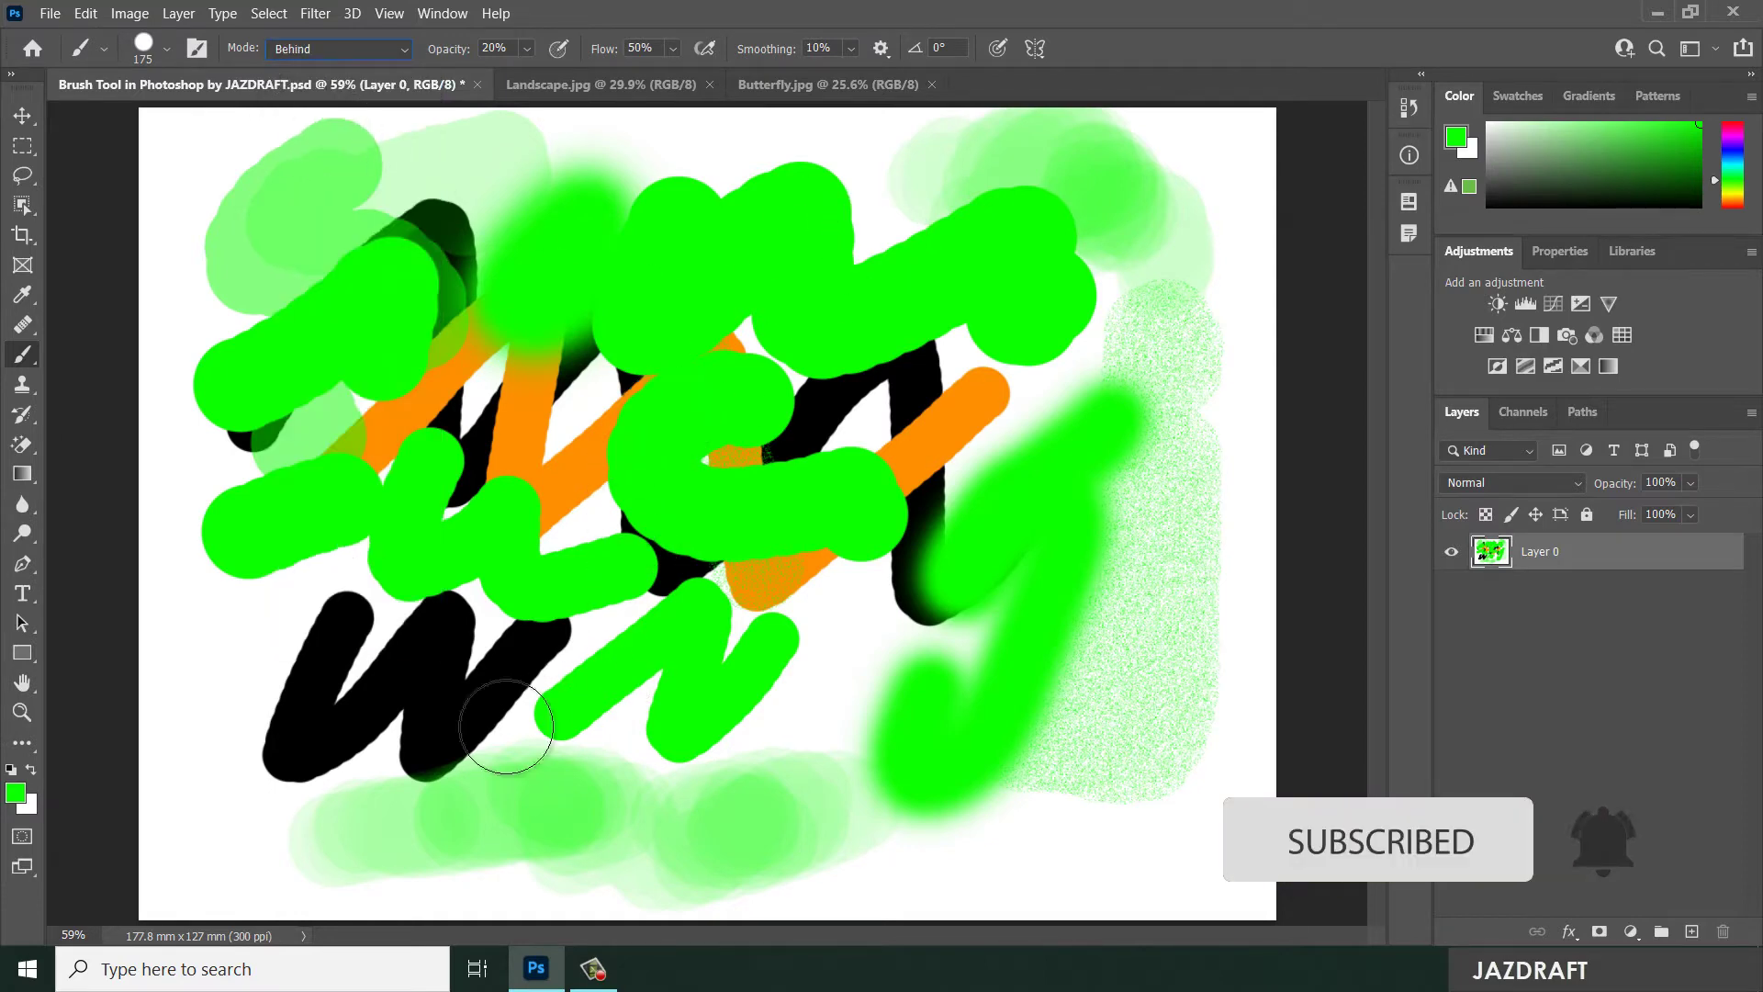
{"action": "left_click", "coordinate": [16, 792]}
{"action": "left_click", "coordinate": [551, 432]}
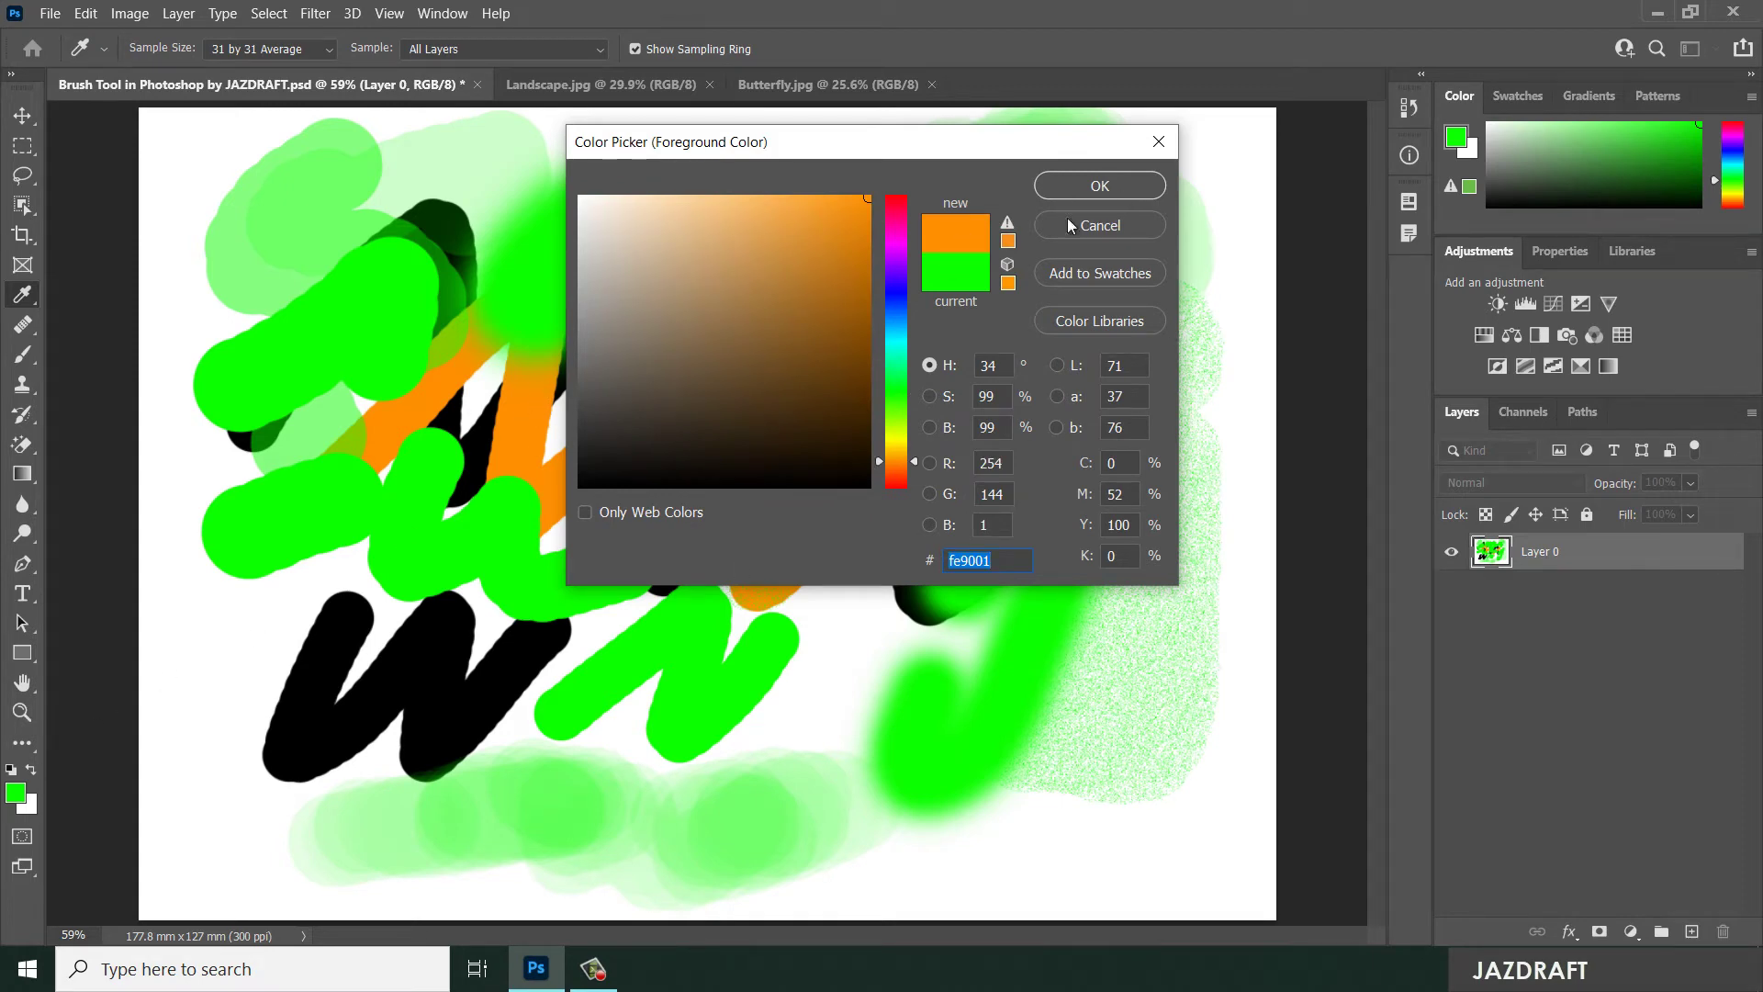
{"action": "left_click", "coordinate": [1093, 187]}
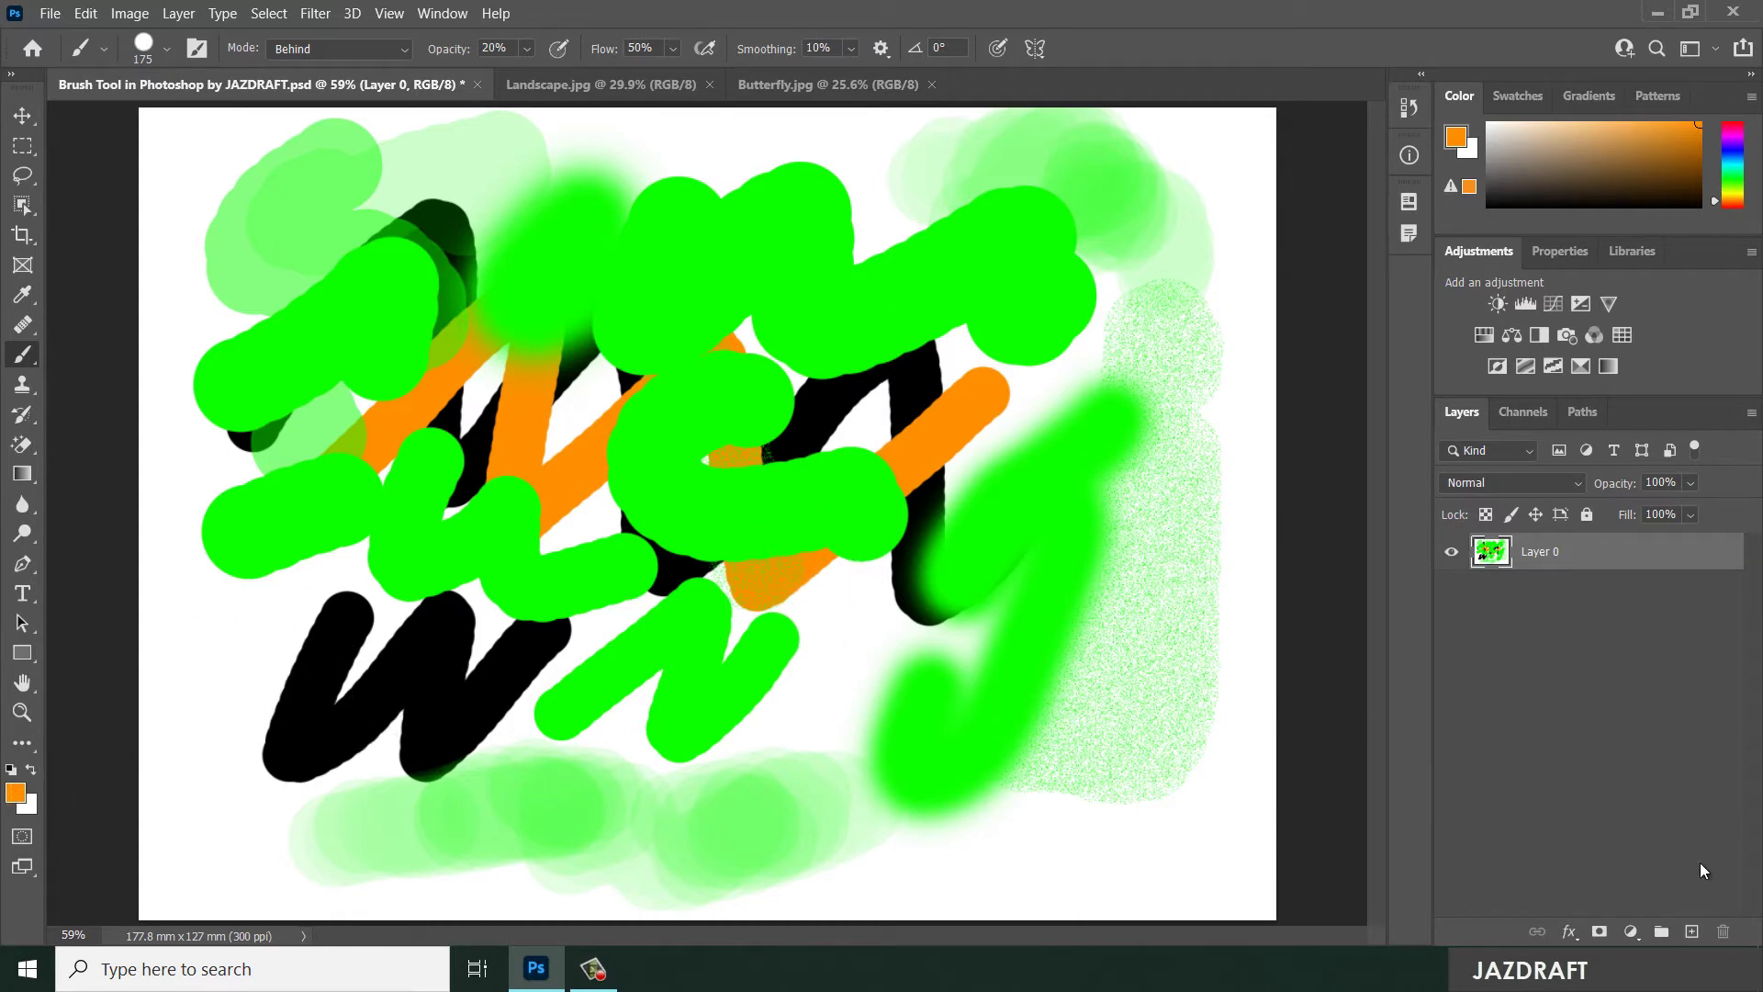
- Add a new layer, set the brush opacity and flow to 100%, and paint thick orange zigzag strokes across the lower canvas
{"action": "left_click", "coordinate": [1694, 931]}
{"action": "mouse_move", "coordinate": [368, 803]}
{"action": "left_mouse_down"}
{"action": "mouse_move", "coordinate": [509, 787]}
{"action": "mouse_move", "coordinate": [437, 780]}
{"action": "mouse_move", "coordinate": [563, 755]}
{"action": "left_mouse_up"}
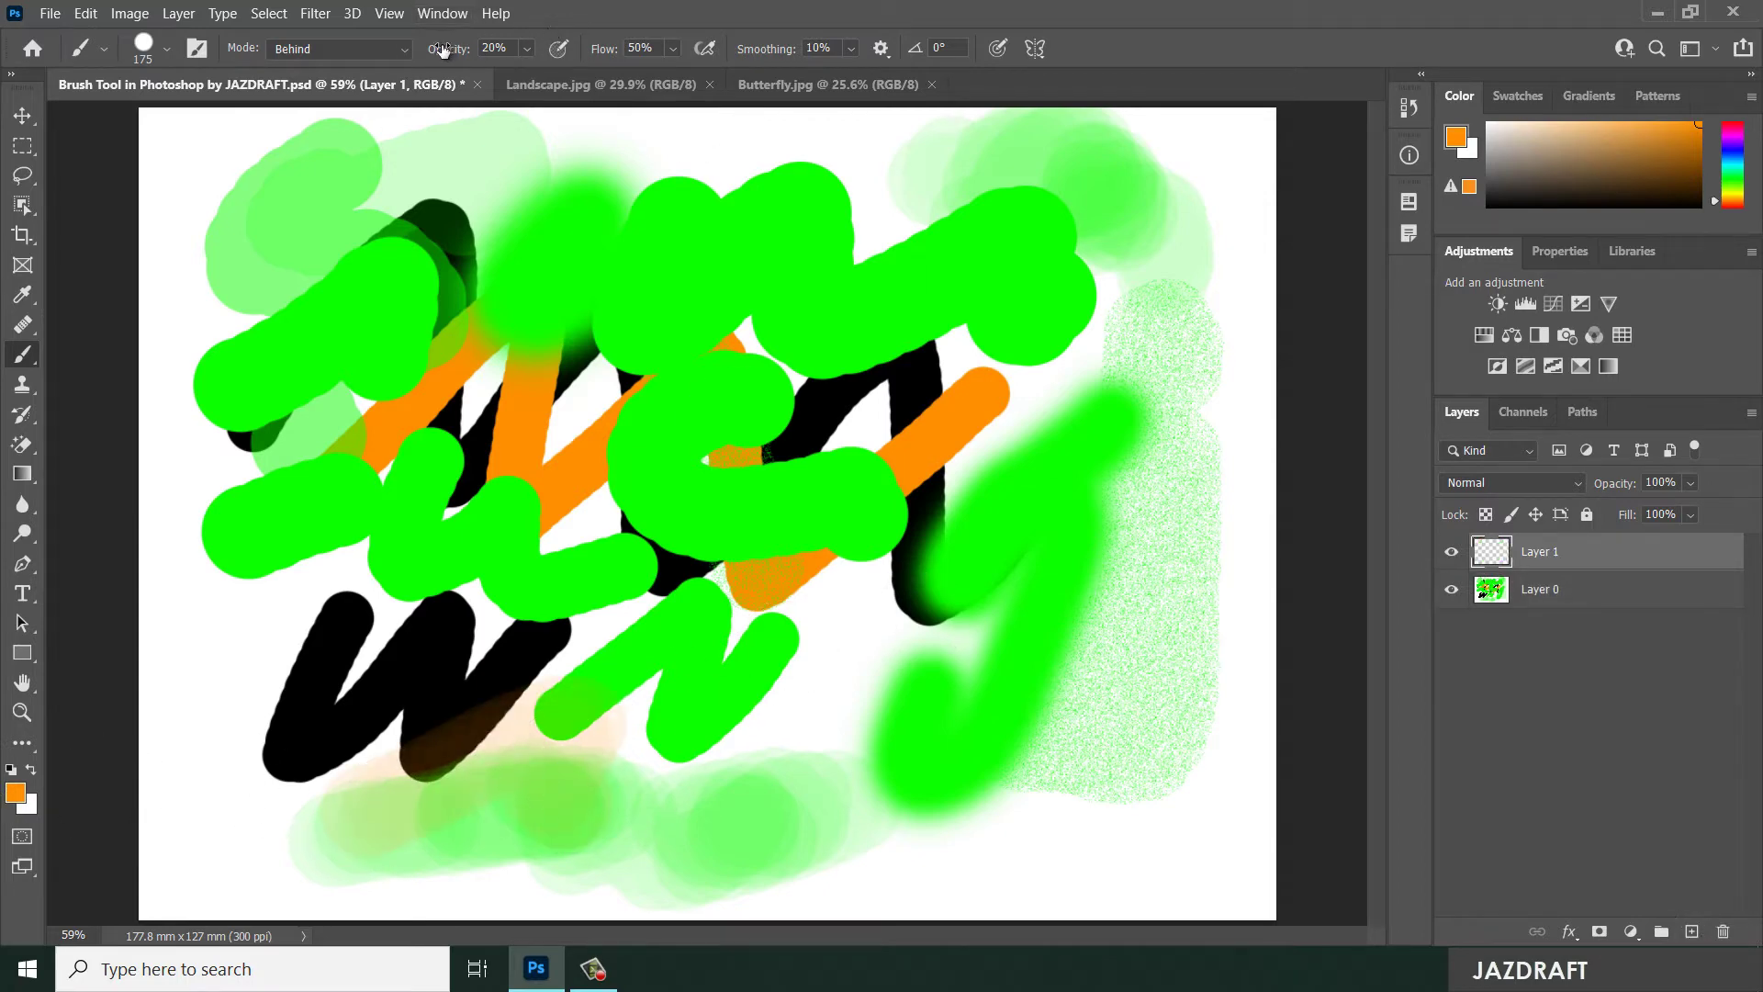
{"action": "key", "text": "Return"}
{"action": "left_click_drag", "start_coordinate": [652, 48], "coordinate": [703, 48]}
{"action": "left_click_drag", "start_coordinate": [470, 657], "coordinate": [463, 773]}
{"action": "left_click_drag", "start_coordinate": [560, 692], "coordinate": [873, 642]}
- Sample the green stroke as the foreground color and paint green behind the orange zigzag in Behind mode
{"action": "left_click", "coordinate": [13, 793]}
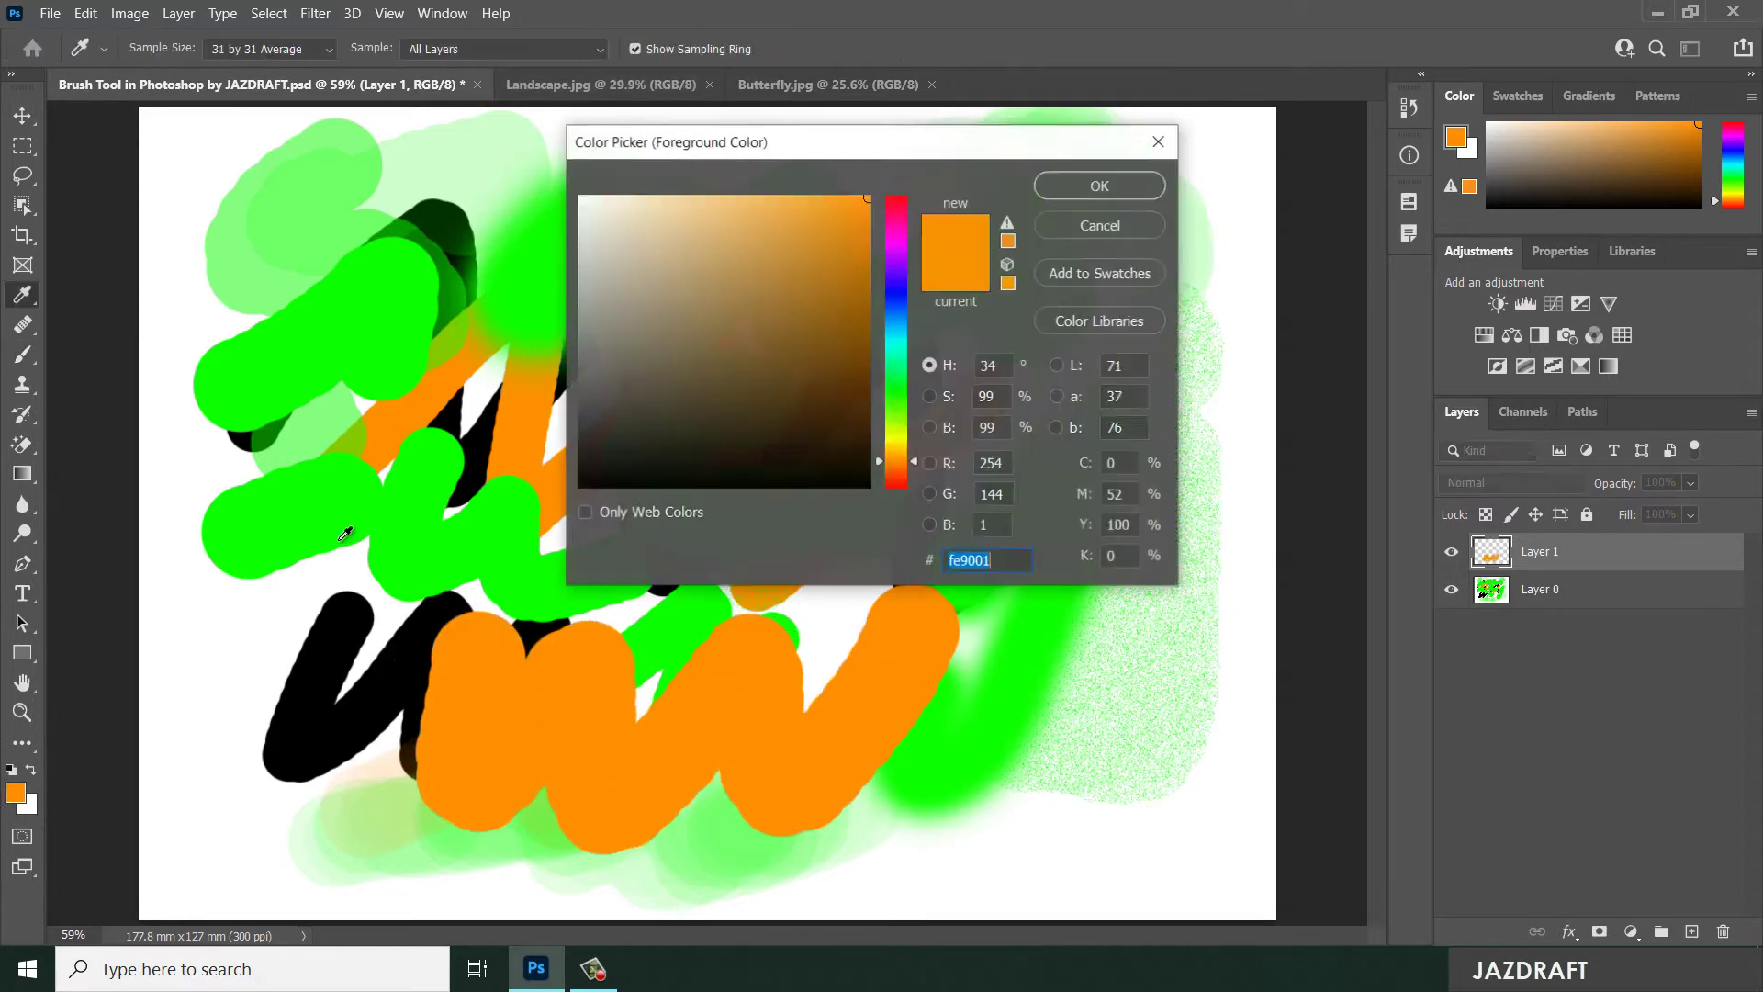
{"action": "left_click", "coordinate": [276, 499]}
{"action": "left_click", "coordinate": [1099, 189]}
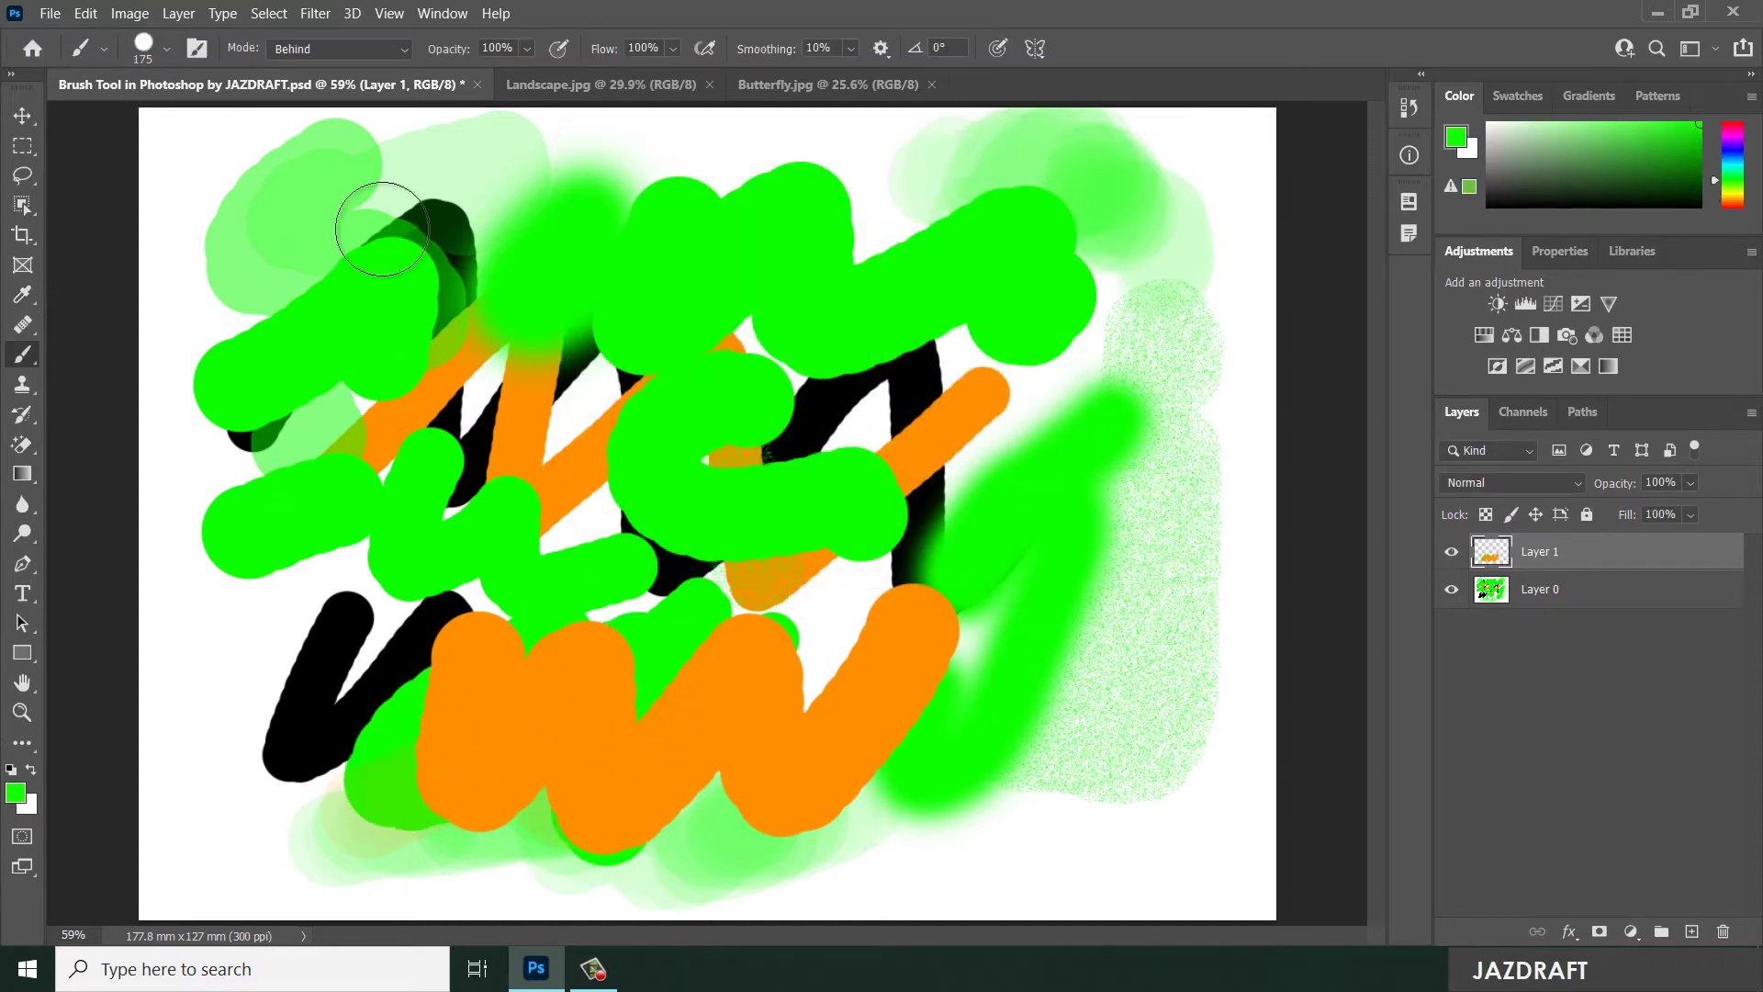
{"action": "mouse_move", "coordinate": [873, 815]}
{"action": "left_mouse_down"}
{"action": "mouse_move", "coordinate": [852, 569]}
{"action": "mouse_move", "coordinate": [1022, 725]}
{"action": "mouse_move", "coordinate": [916, 693]}
{"action": "mouse_move", "coordinate": [895, 757]}
{"action": "mouse_move", "coordinate": [1018, 704]}
{"action": "mouse_move", "coordinate": [829, 820]}
{"action": "left_mouse_up"}
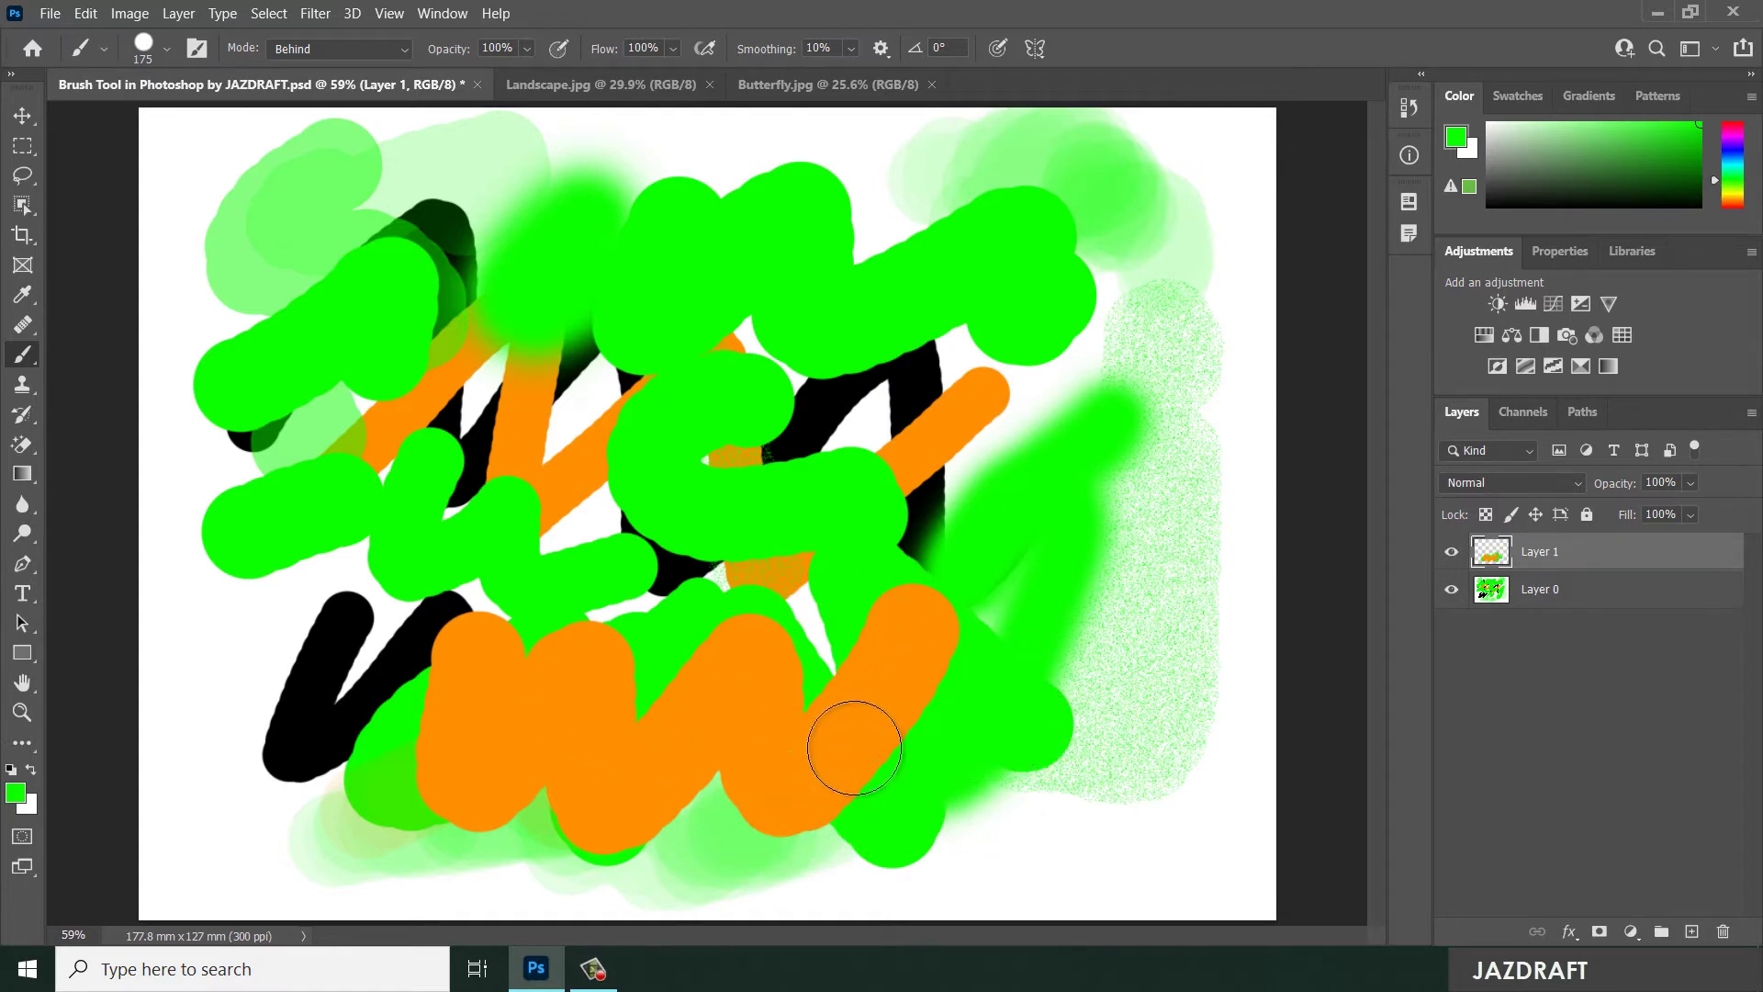
- Set the brush blending mode to Normal and paint a green zigzag over the orange strokes
{"action": "left_click", "coordinate": [316, 57]}
{"action": "left_click", "coordinate": [308, 68]}
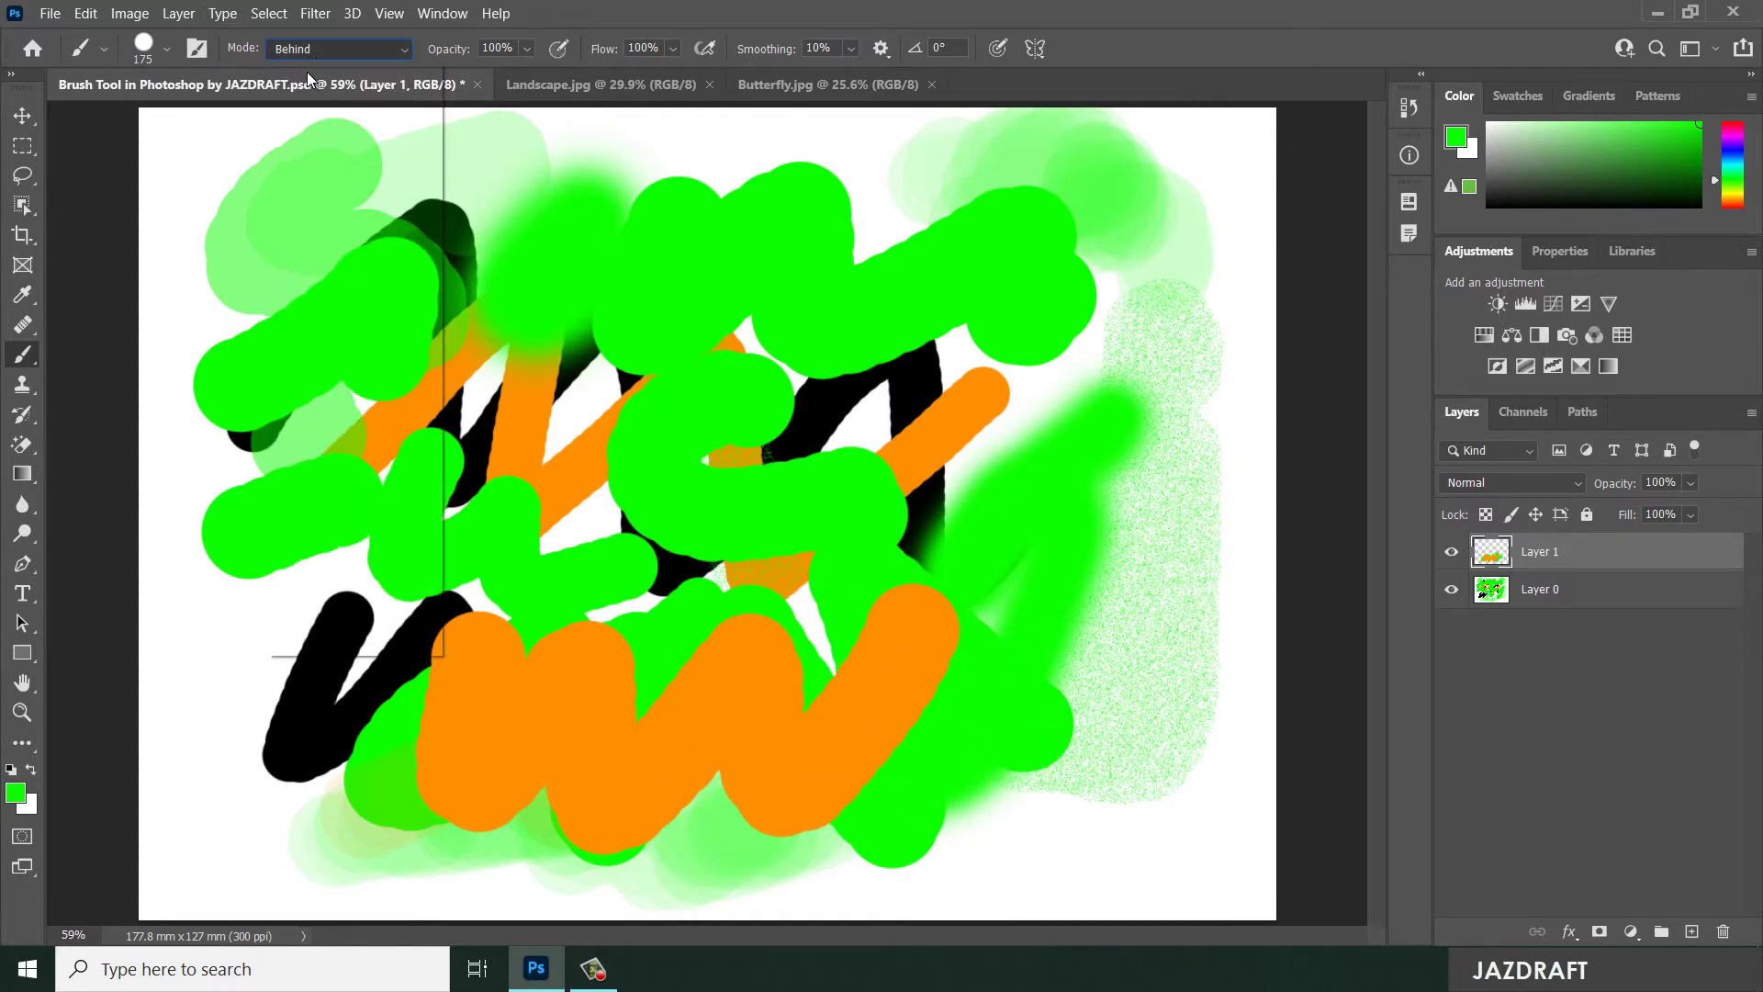
{"action": "mouse_move", "coordinate": [420, 634]}
{"action": "left_mouse_down"}
{"action": "mouse_move", "coordinate": [529, 634]}
{"action": "mouse_move", "coordinate": [573, 734]}
{"action": "mouse_move", "coordinate": [640, 757]}
{"action": "mouse_move", "coordinate": [737, 741]}
{"action": "mouse_move", "coordinate": [819, 657]}
{"action": "mouse_move", "coordinate": [939, 634]}
{"action": "mouse_move", "coordinate": [1012, 680]}
{"action": "left_mouse_up"}
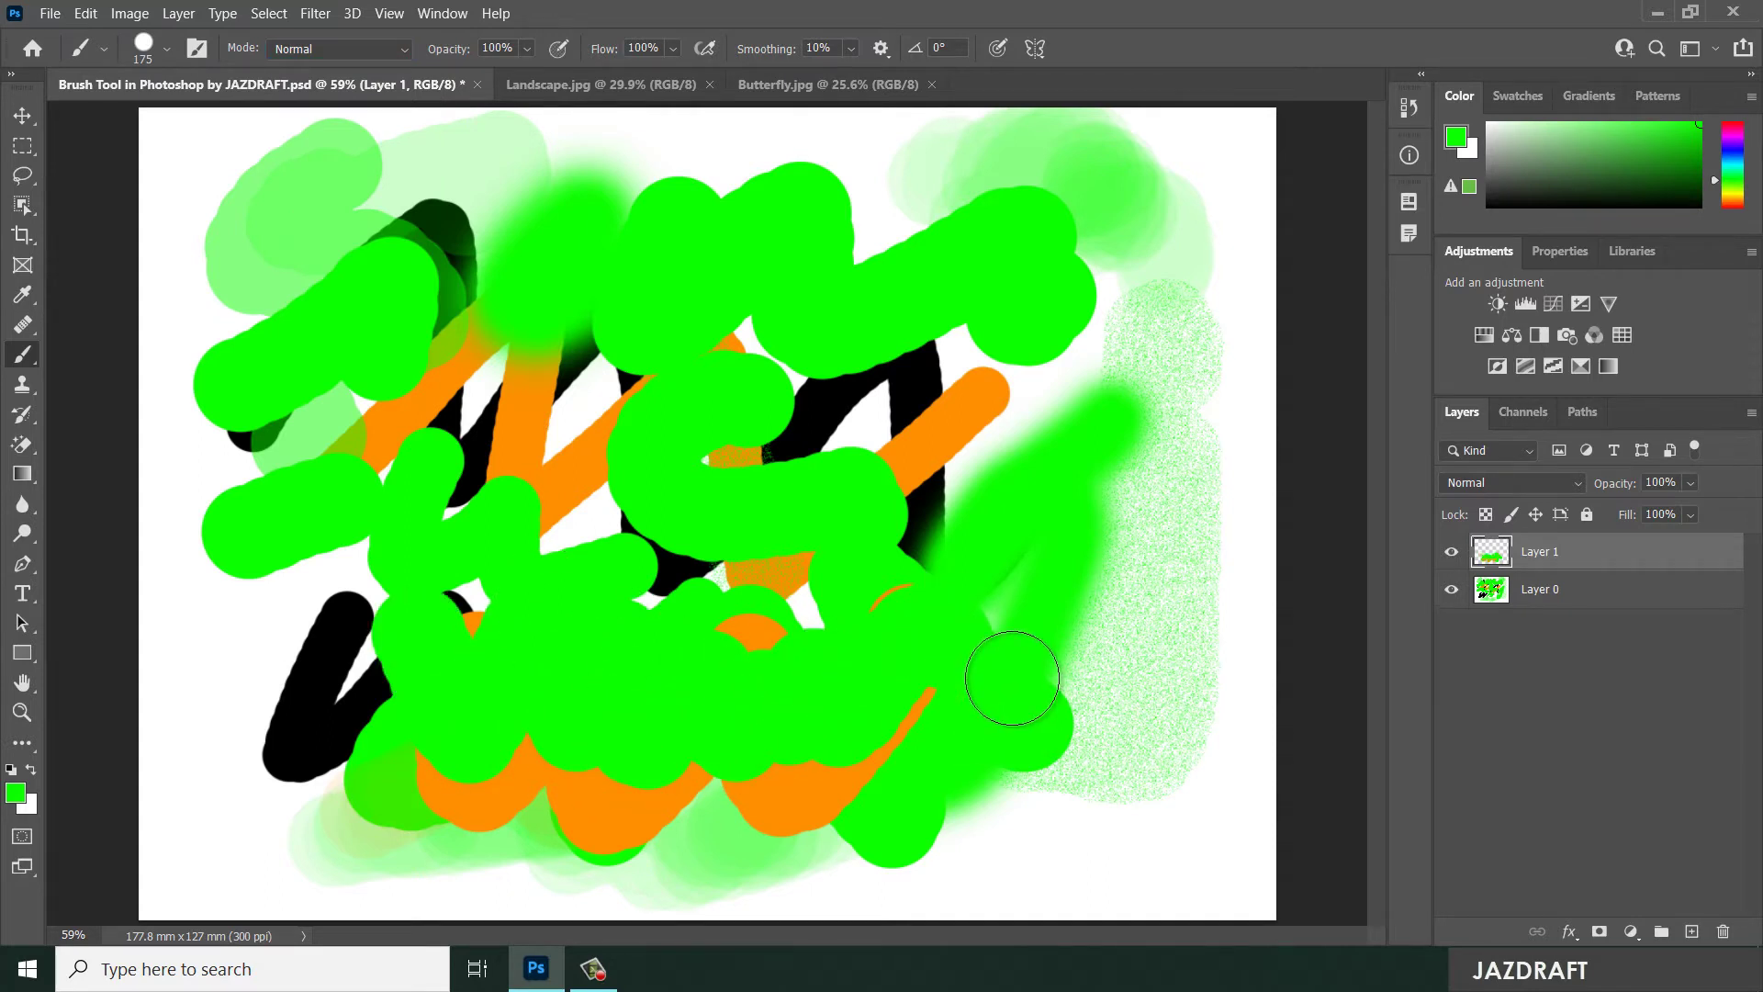
- Set the brush blending mode to Clear and erase the upper layer's strokes and the right part of Layer 0
{"action": "left_click", "coordinate": [312, 46]}
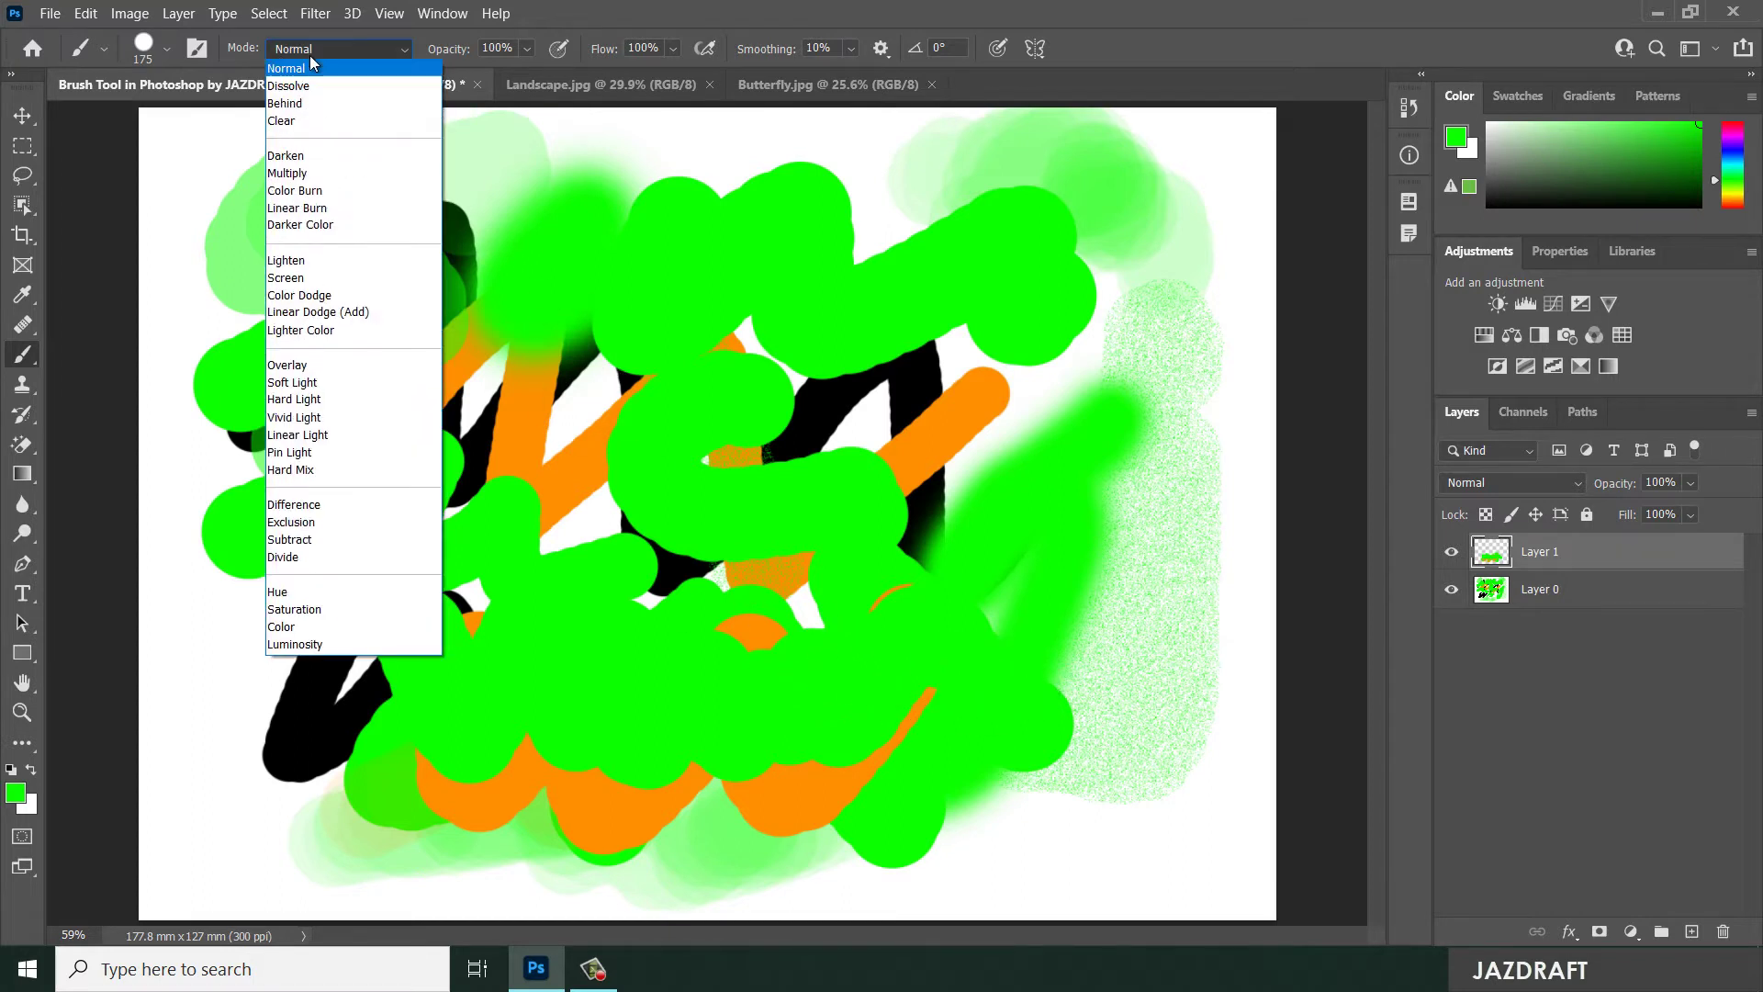
{"action": "left_click", "coordinate": [298, 117]}
{"action": "mouse_move", "coordinate": [799, 562]}
{"action": "left_mouse_down"}
{"action": "mouse_move", "coordinate": [983, 799]}
{"action": "mouse_move", "coordinate": [927, 643]}
{"action": "mouse_move", "coordinate": [814, 530]}
{"action": "mouse_move", "coordinate": [897, 669]}
{"action": "mouse_move", "coordinate": [759, 487]}
{"action": "mouse_move", "coordinate": [799, 642]}
{"action": "mouse_move", "coordinate": [676, 681]}
{"action": "mouse_move", "coordinate": [477, 698]}
{"action": "mouse_move", "coordinate": [598, 775]}
{"action": "left_mouse_up"}
{"action": "left_click", "coordinate": [1441, 602]}
{"action": "mouse_move", "coordinate": [1093, 650]}
{"action": "left_mouse_down"}
{"action": "mouse_move", "coordinate": [1173, 244]}
{"action": "mouse_move", "coordinate": [1224, 630]}
{"action": "mouse_move", "coordinate": [973, 519]}
{"action": "left_mouse_up"}
{"action": "mouse_move", "coordinate": [872, 305]}
{"action": "left_mouse_down"}
{"action": "mouse_move", "coordinate": [1013, 365]}
{"action": "mouse_move", "coordinate": [999, 477]}
{"action": "mouse_move", "coordinate": [1069, 538]}
{"action": "mouse_move", "coordinate": [973, 506]}
{"action": "mouse_move", "coordinate": [1049, 637]}
{"action": "mouse_move", "coordinate": [1037, 668]}
{"action": "mouse_move", "coordinate": [905, 589]}
{"action": "left_mouse_up"}
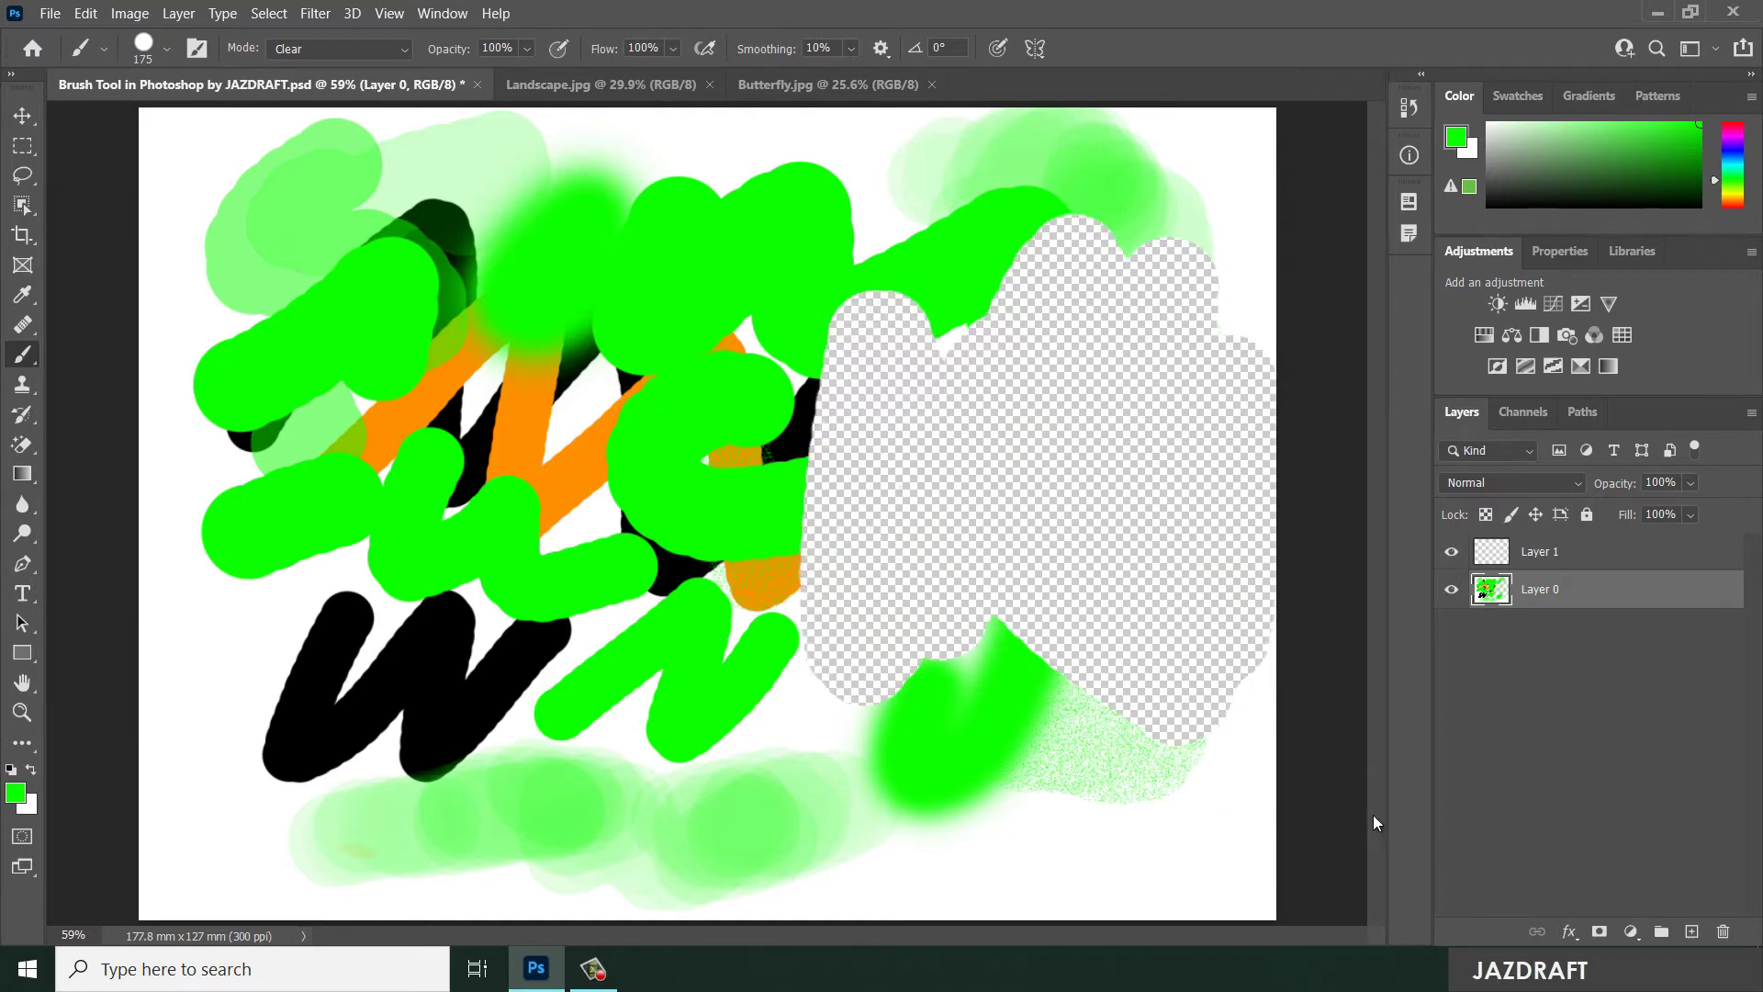
- Undo all the painting and layer changes back to a blank white Background
{"action": "key", "text": "ctrl+z"}
{"action": "key", "text": "ctrl+z"}
{"action": "key", "text": "ctrl+z"}
{"action": "key", "text": "ctrl+z"}
{"action": "key", "text": "ctrl+z"}
{"action": "key", "text": "ctrl+z"}
{"action": "key", "text": "ctrl+z"}
{"action": "key", "text": "ctrl+z"}
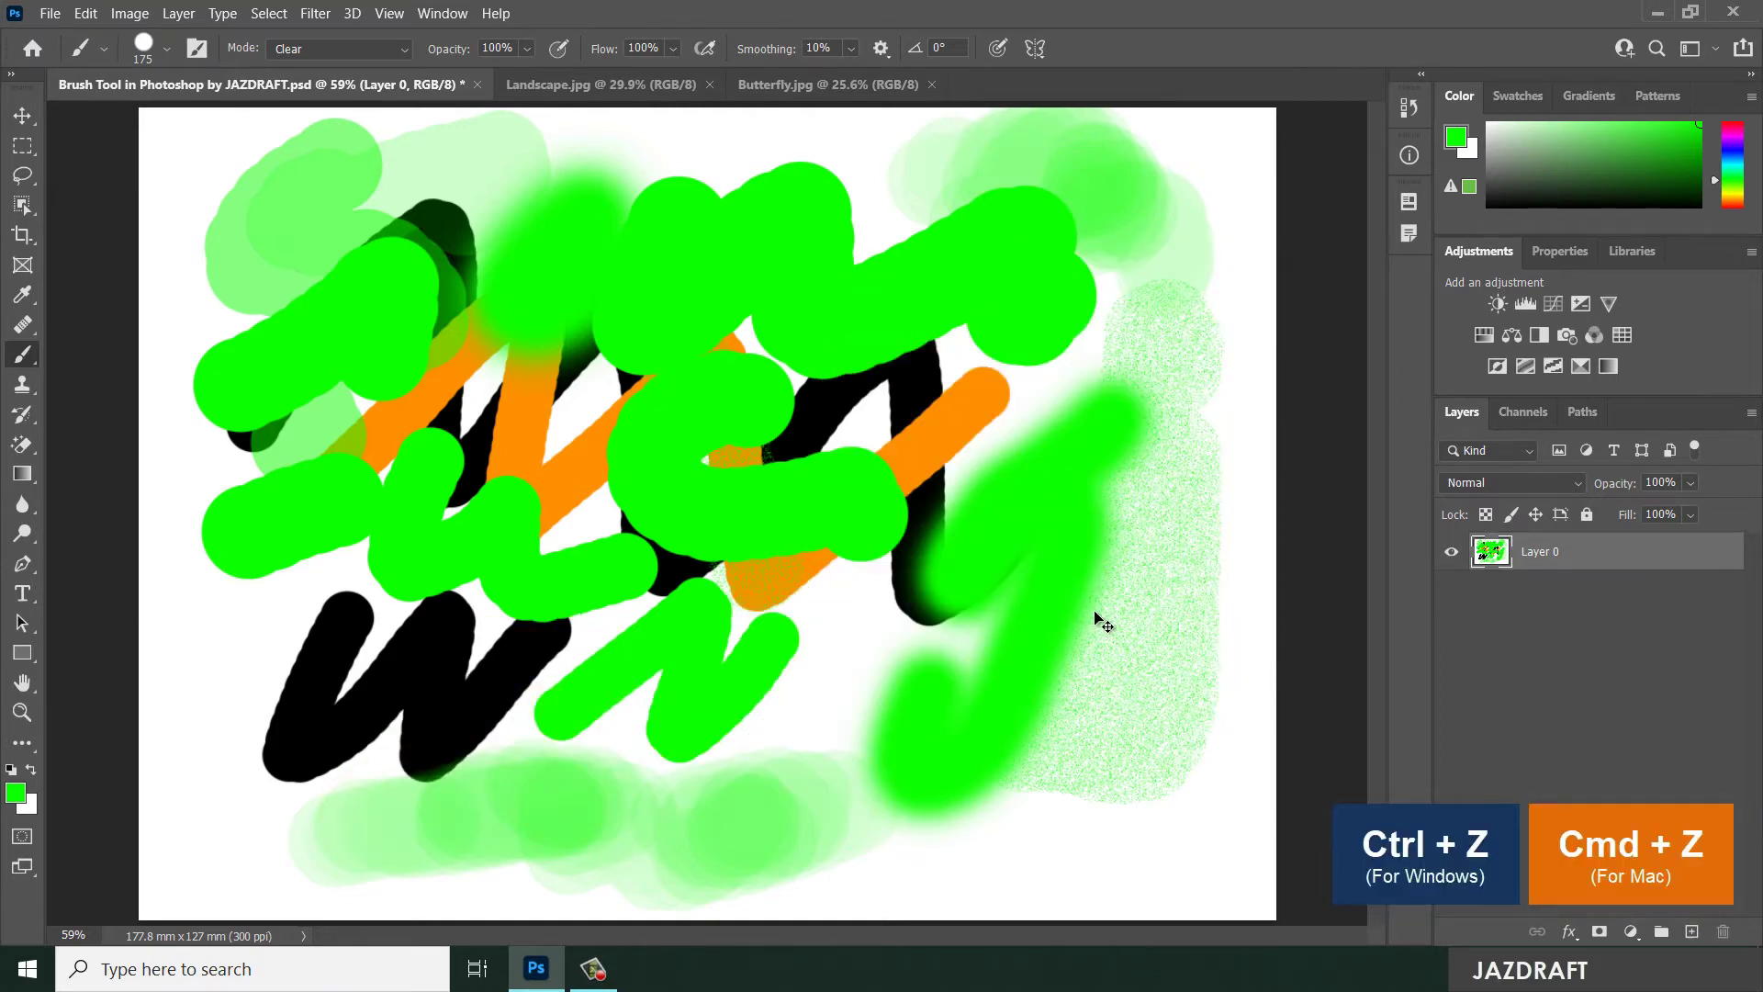
- Convert the blank canvas's Background into a regular layer and review the Behind and Clear brush modes
{"action": "left_click", "coordinate": [351, 53]}
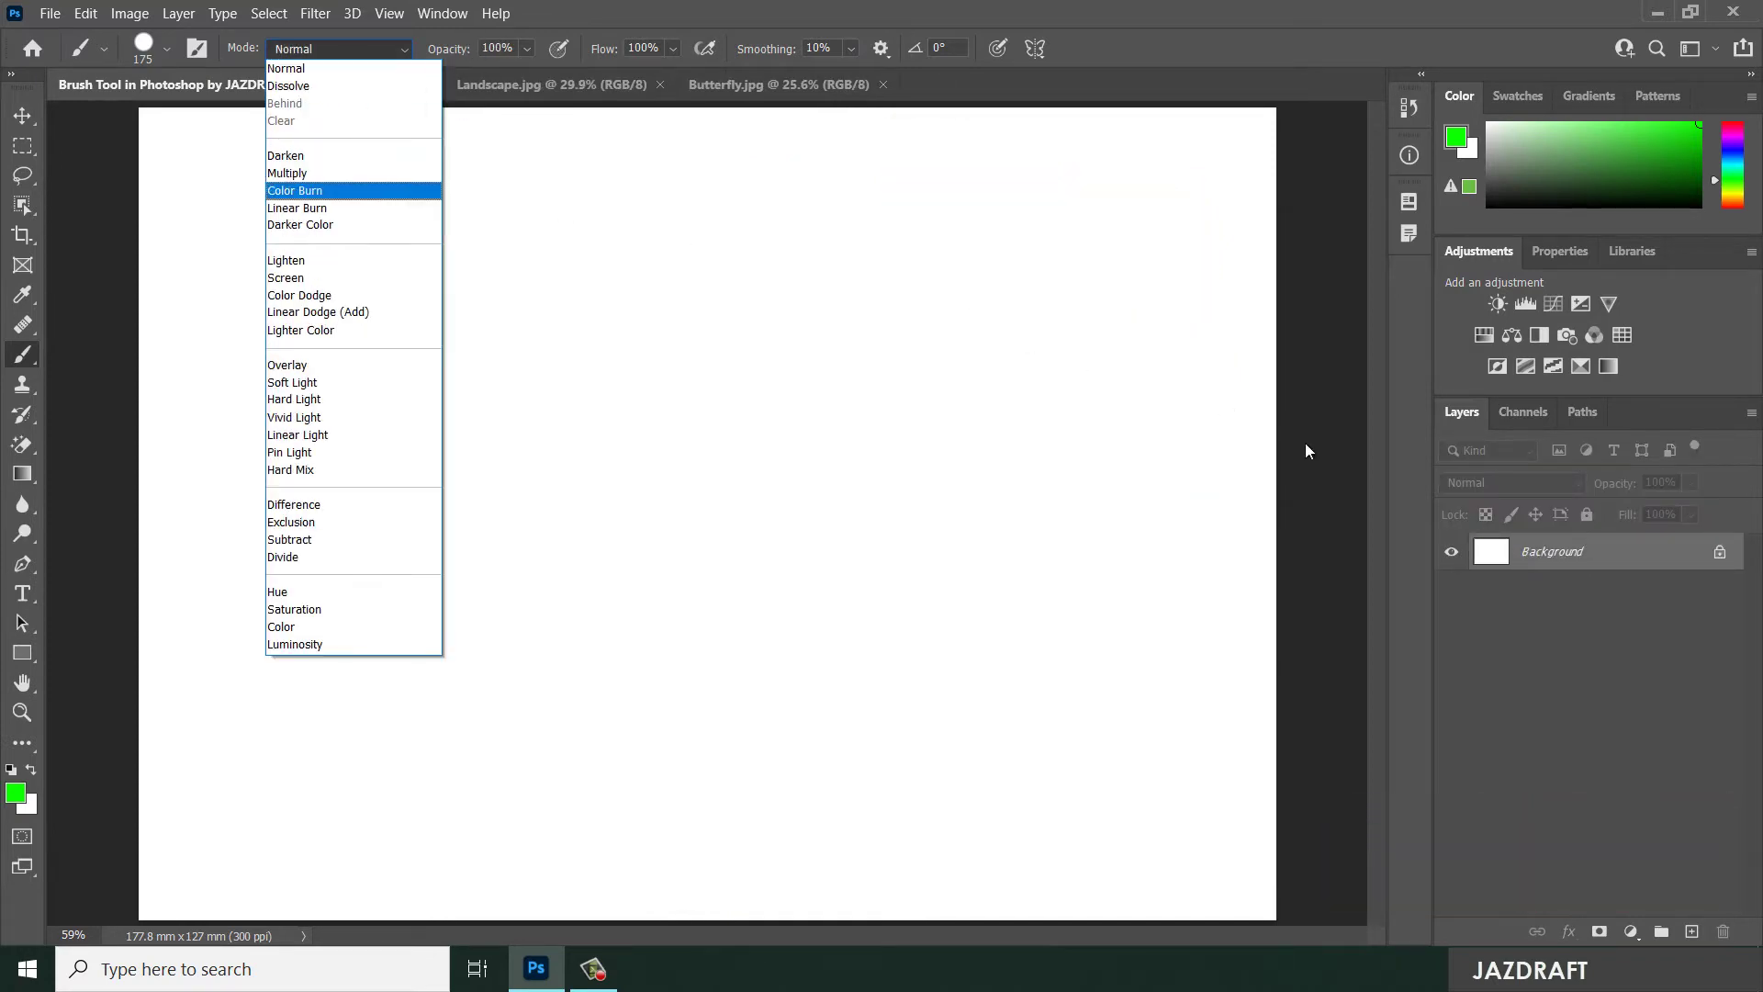
{"action": "left_click", "coordinate": [1683, 555]}
{"action": "double_click", "coordinate": [1668, 570]}
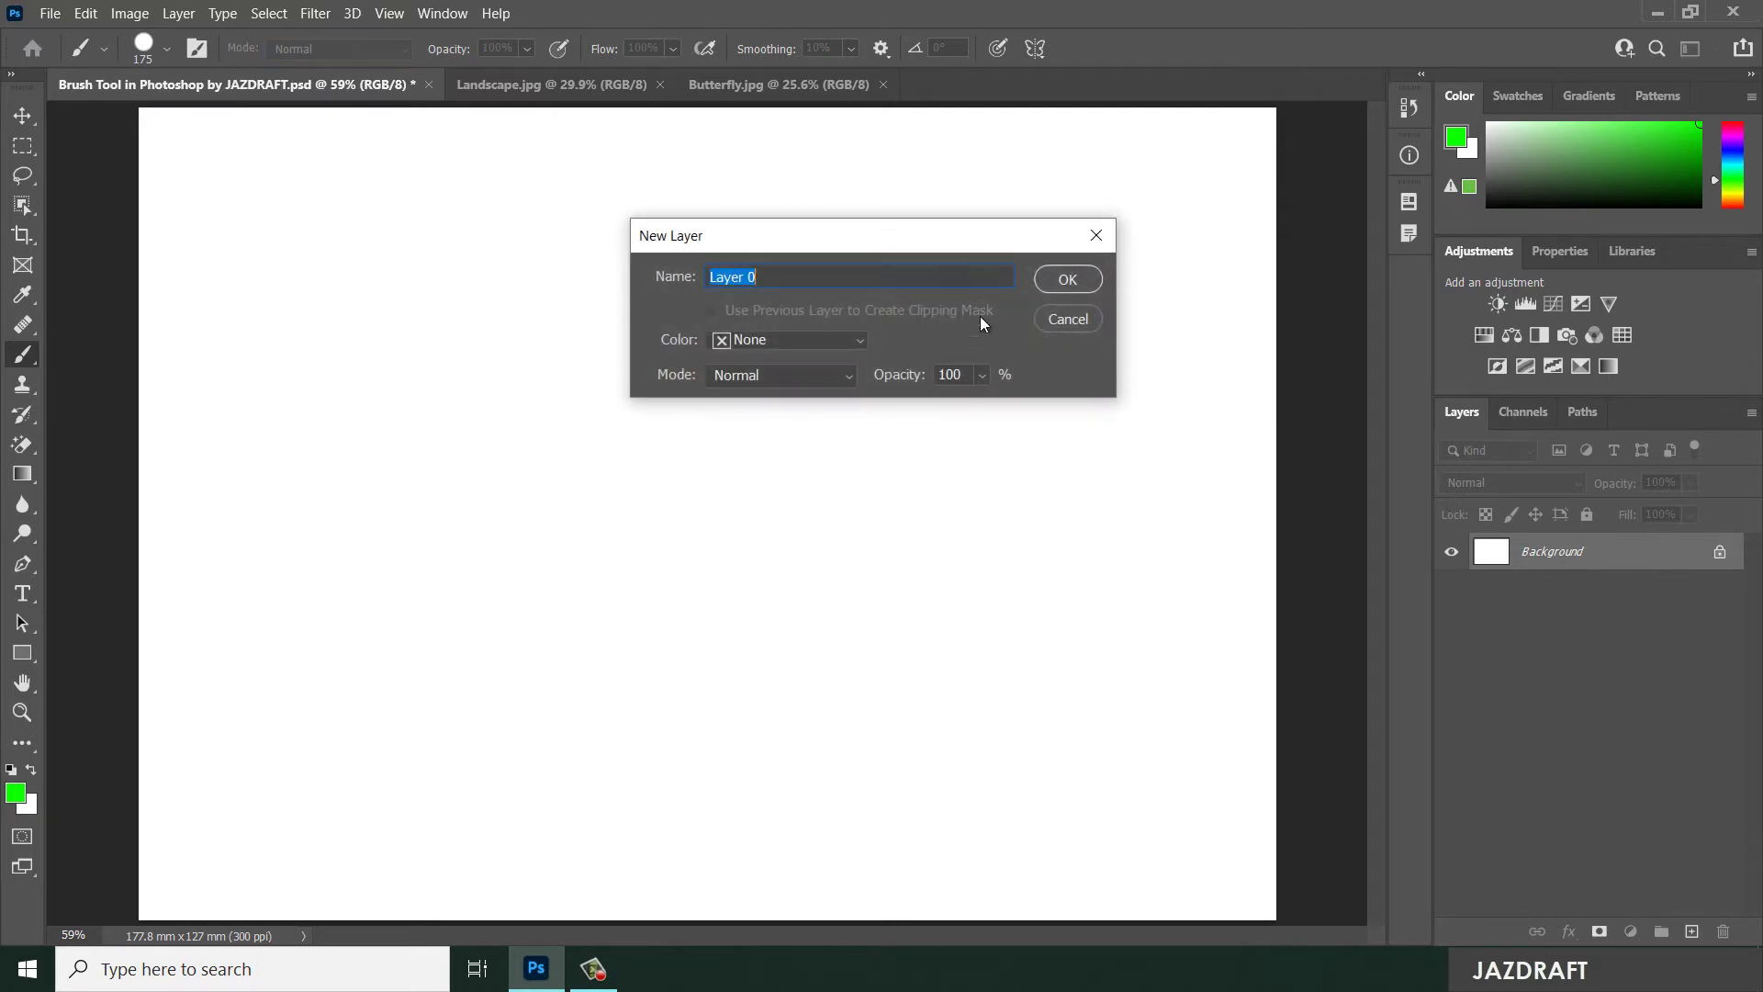
{"action": "left_click", "coordinate": [1068, 279]}
{"action": "left_click", "coordinate": [347, 44]}
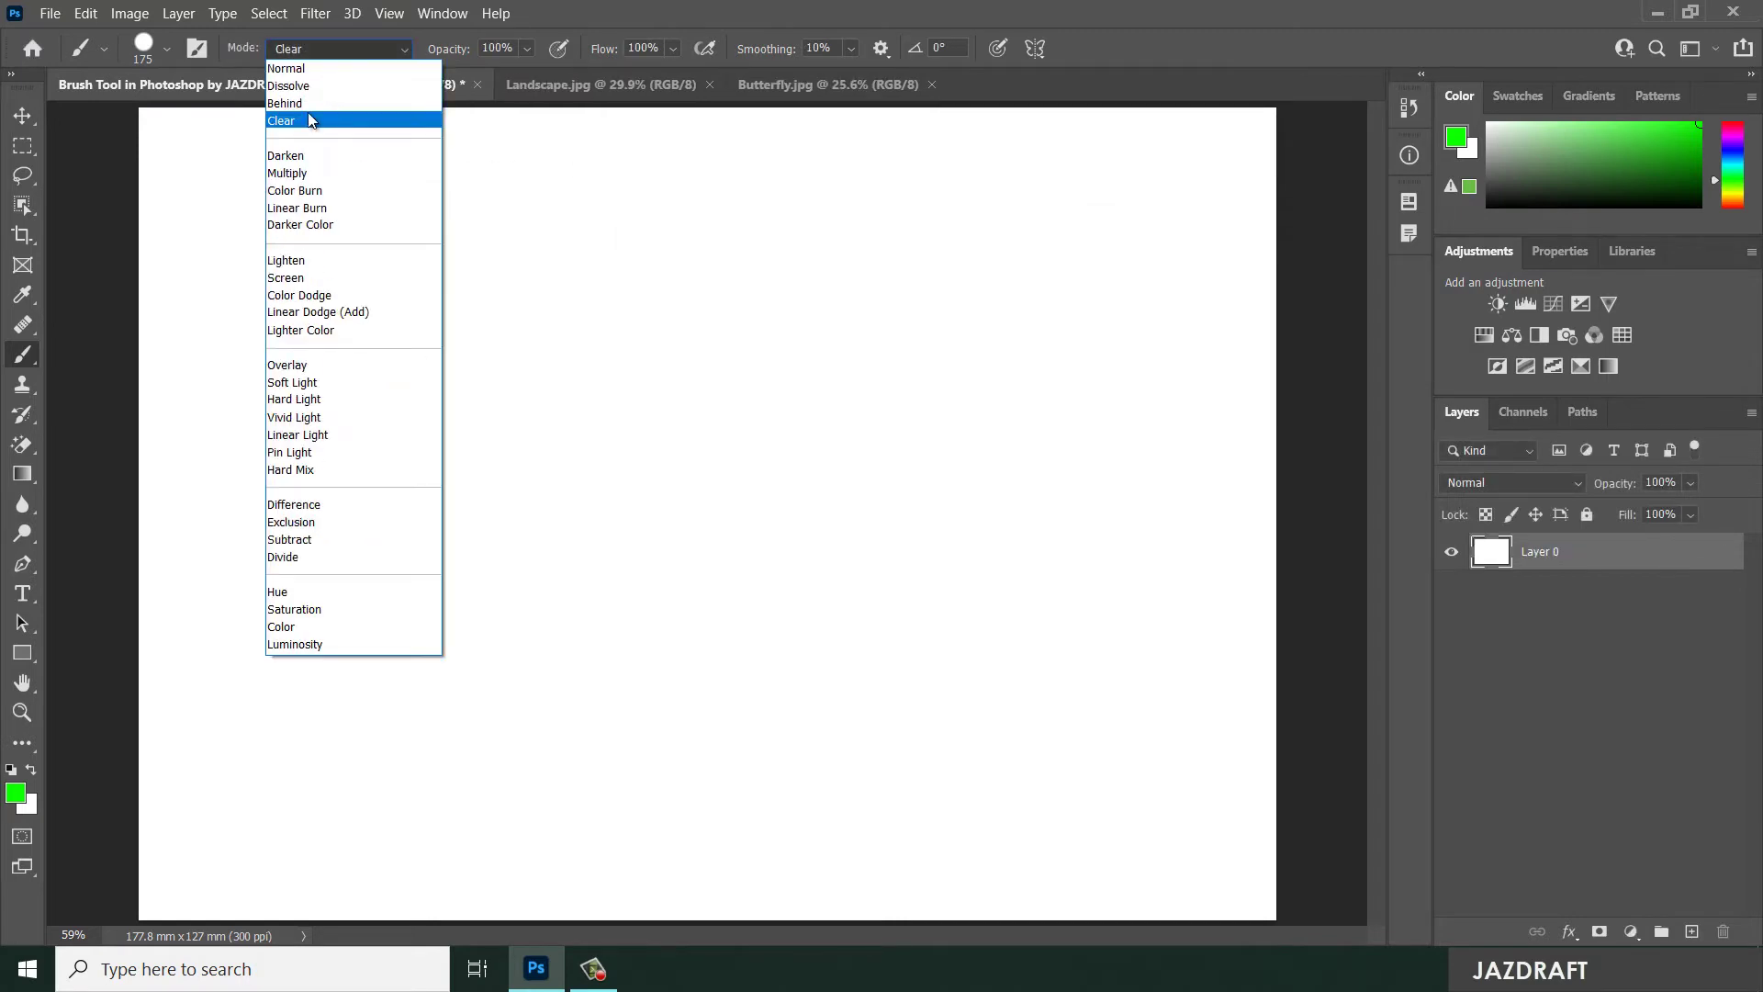
{"action": "left_click", "coordinate": [634, 88]}
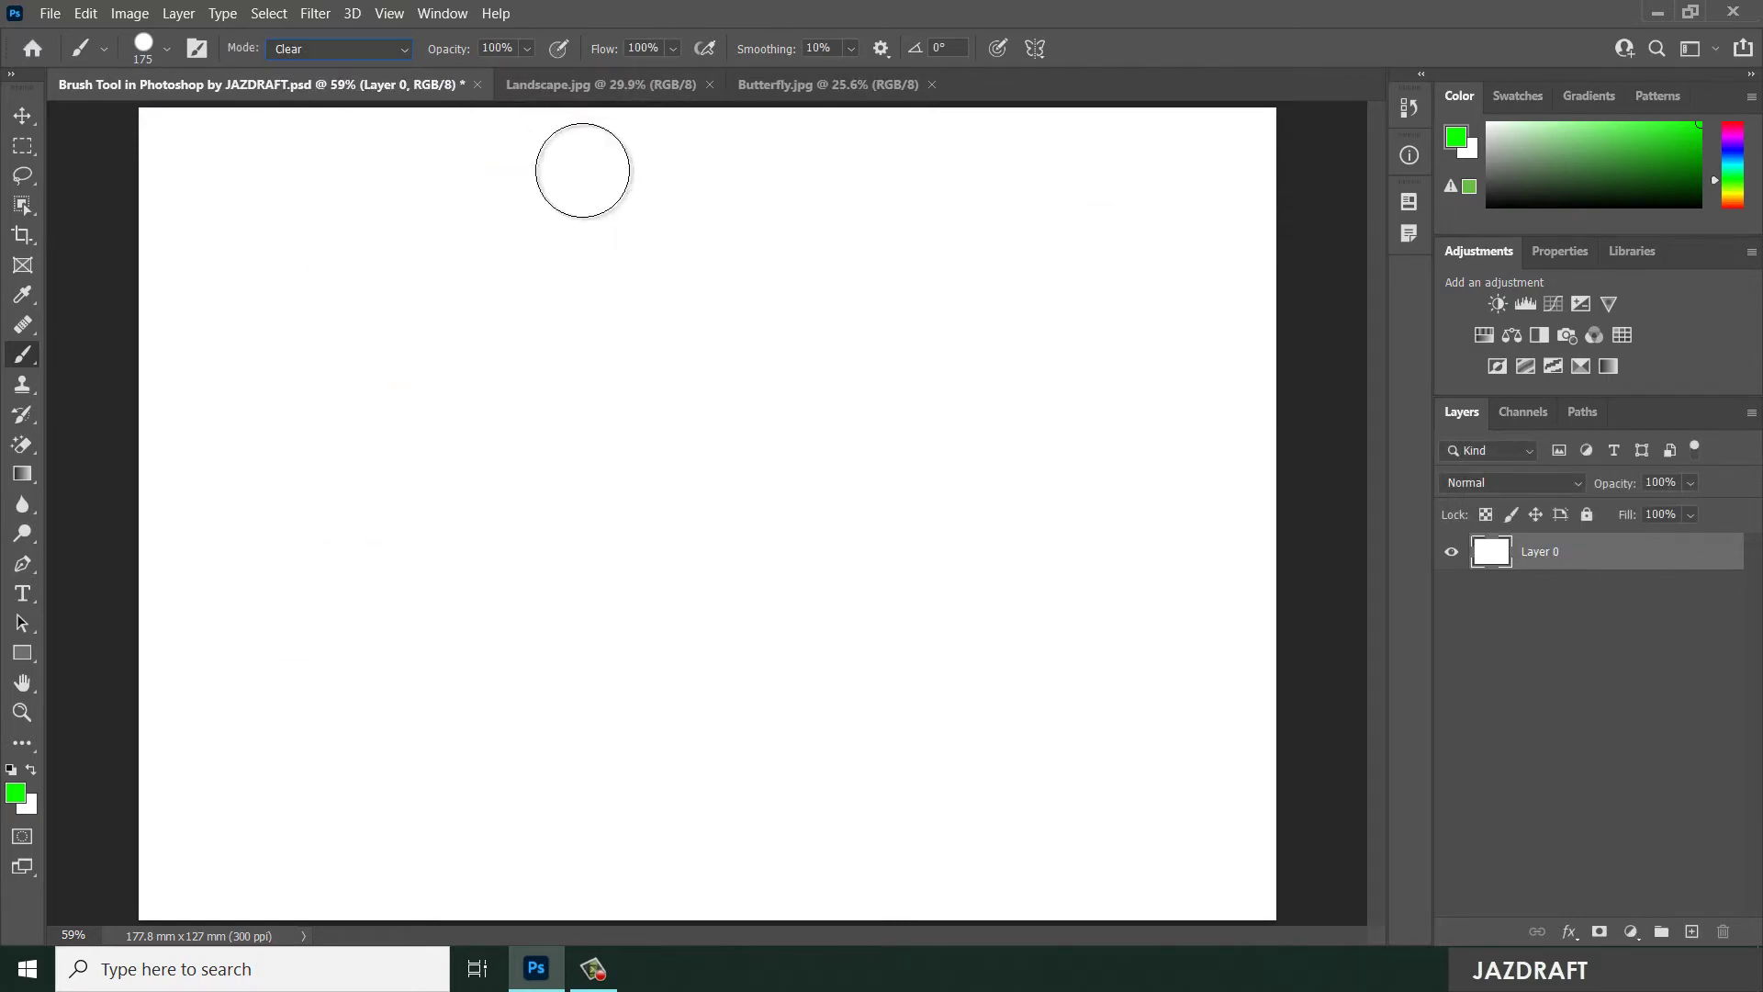
- In Landscape.jpg, set the brush blending mode to Darken and paint a diagonal green stroke from the dark hillside up to the sky
{"action": "left_click", "coordinate": [606, 84]}
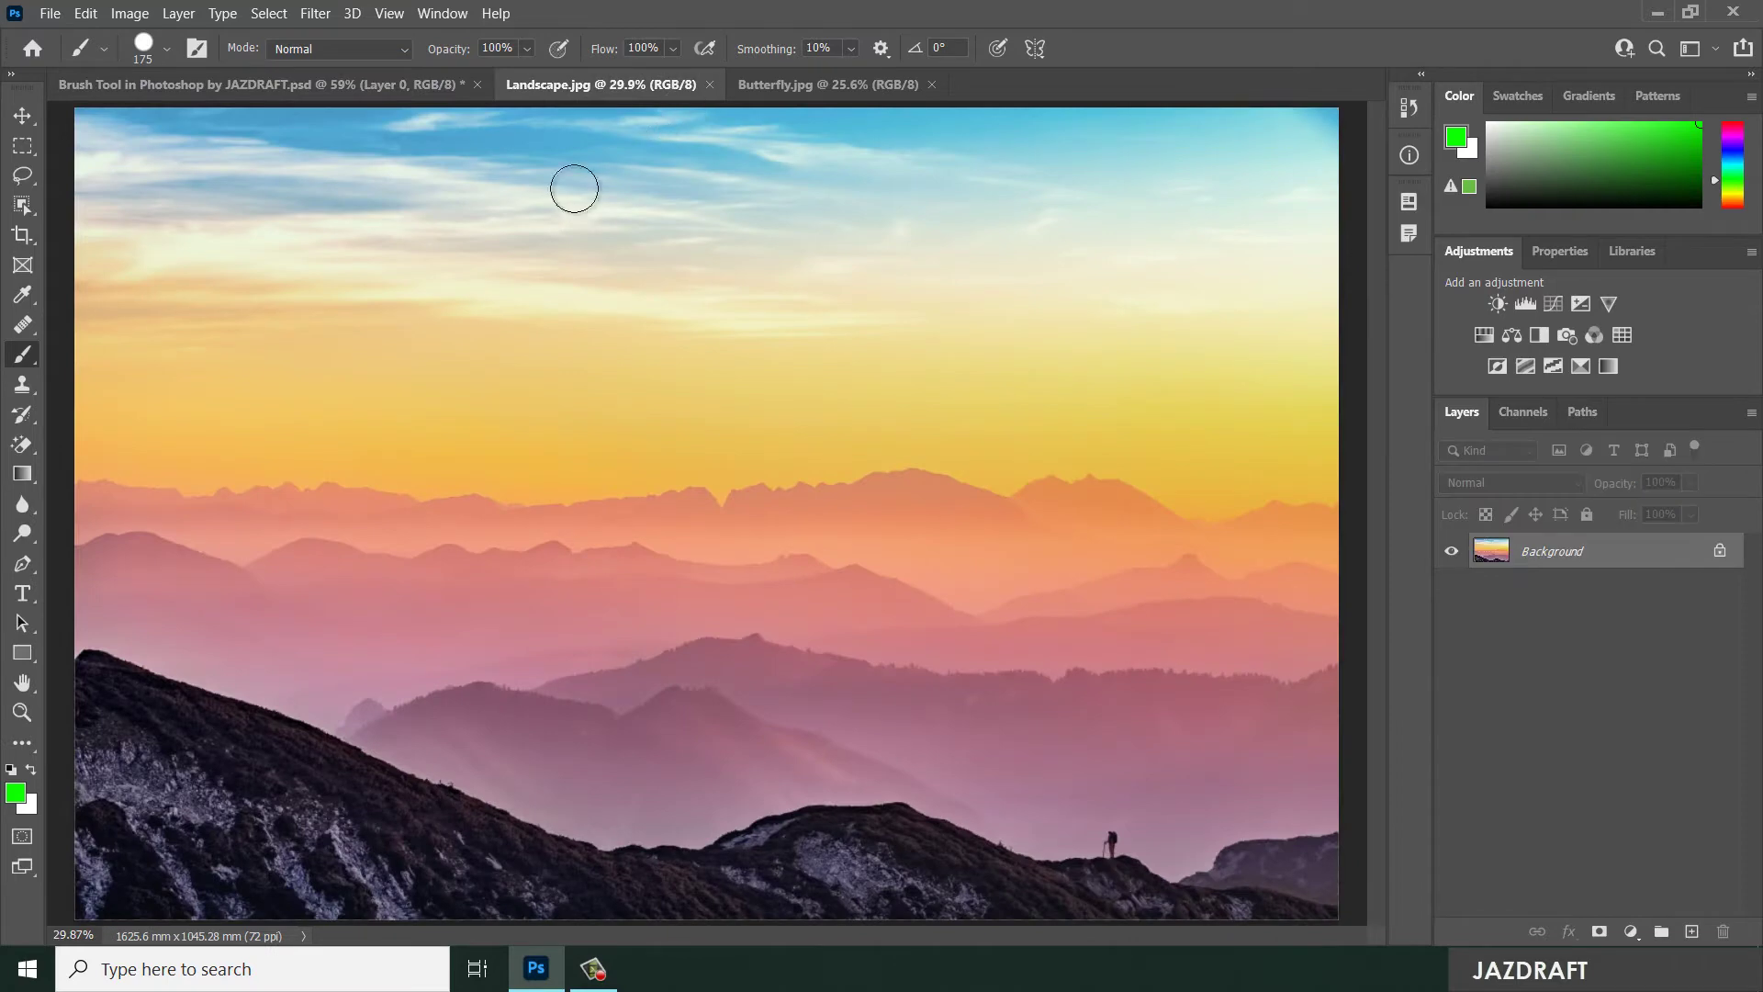
{"action": "left_click", "coordinate": [324, 51]}
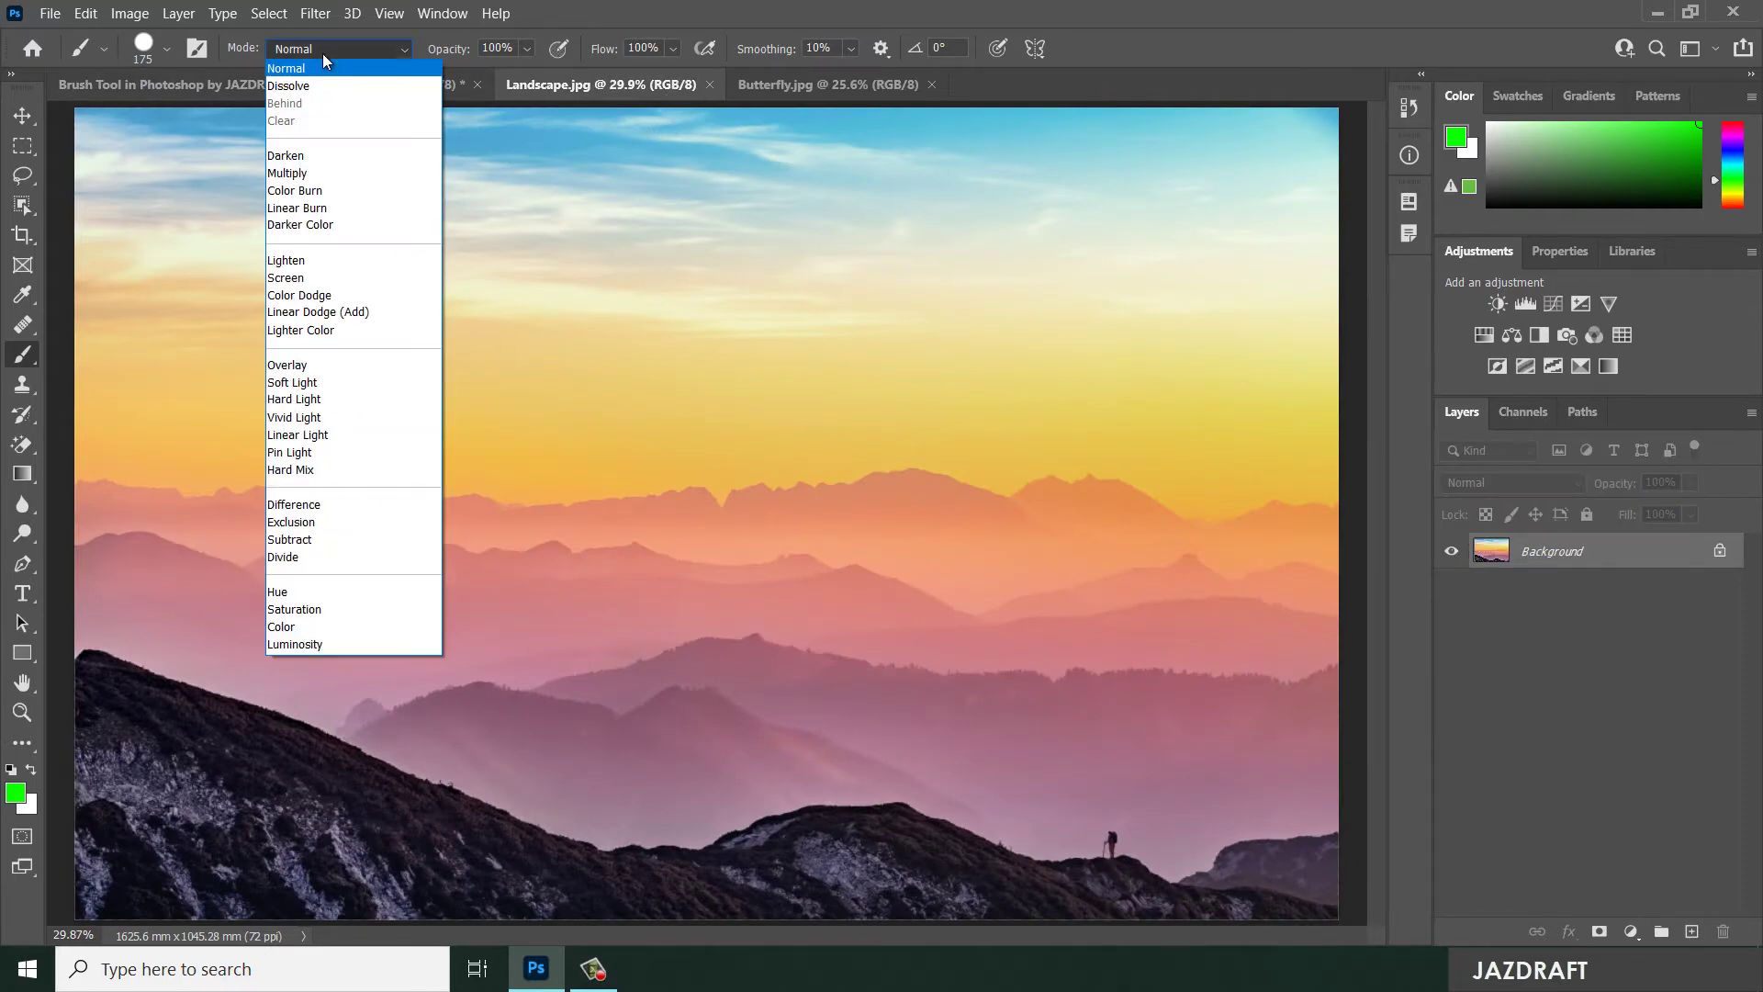
{"action": "left_click", "coordinate": [290, 158]}
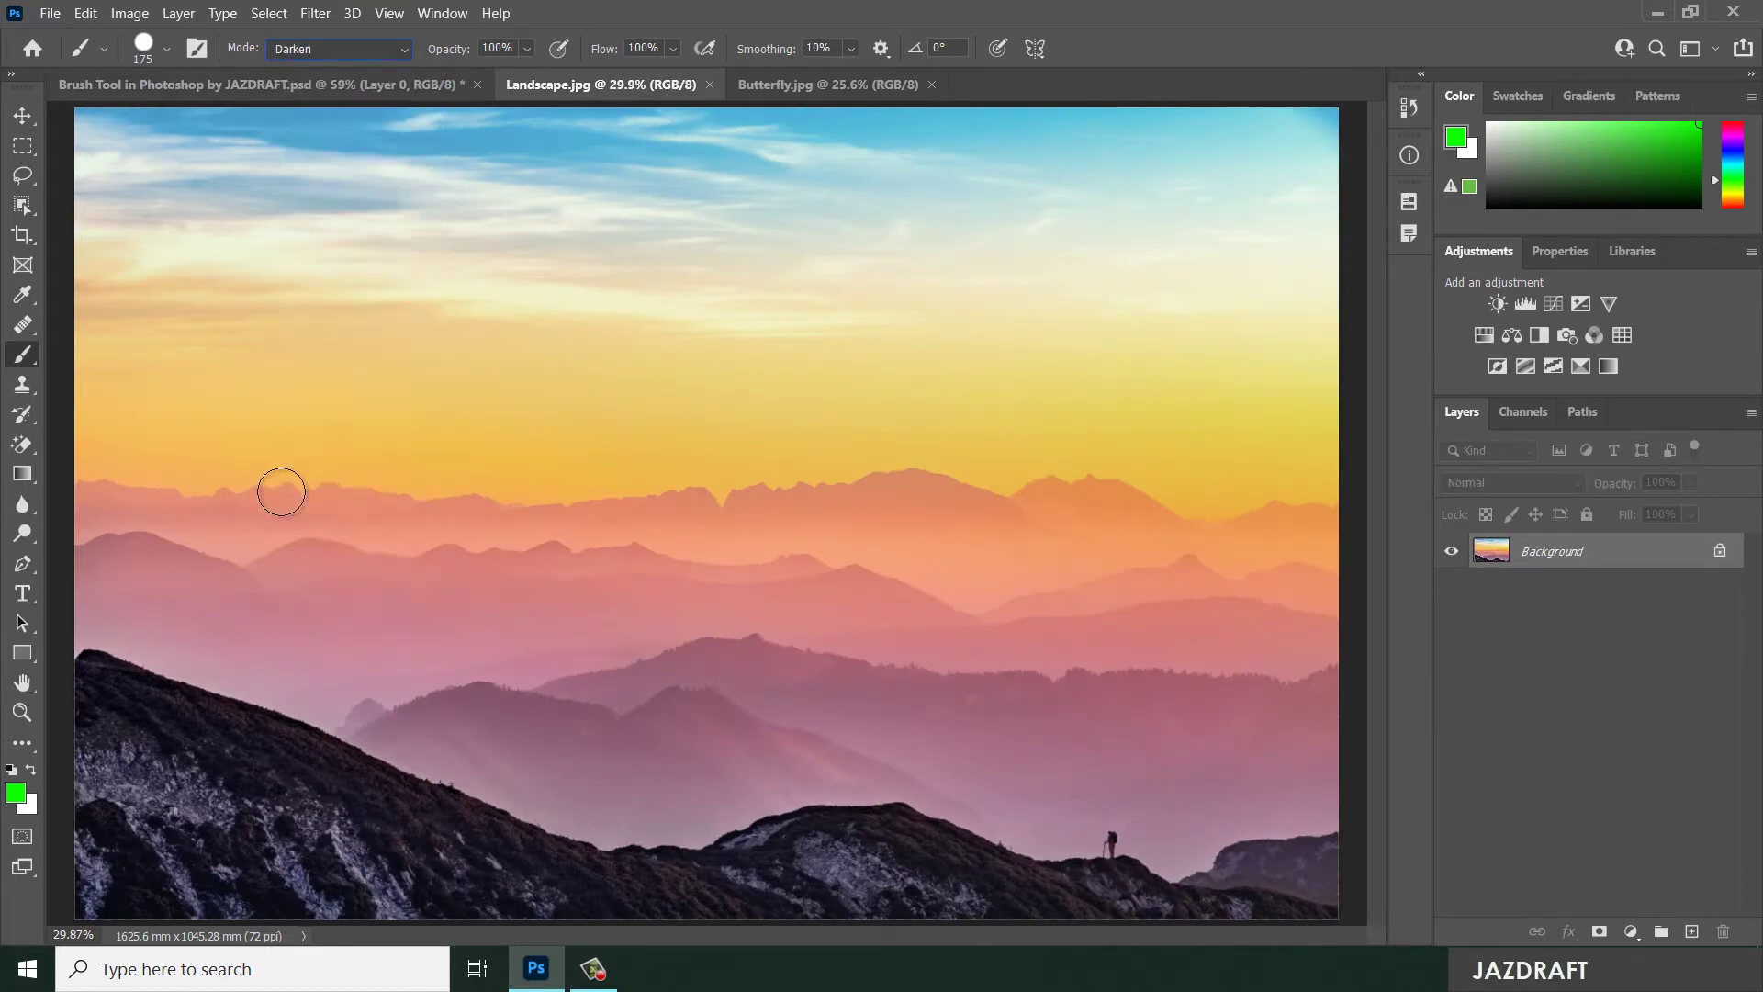
{"action": "mouse_move", "coordinate": [105, 780]}
{"action": "left_mouse_down"}
{"action": "mouse_move", "coordinate": [379, 247]}
{"action": "mouse_move", "coordinate": [424, 221]}
{"action": "left_mouse_up"}
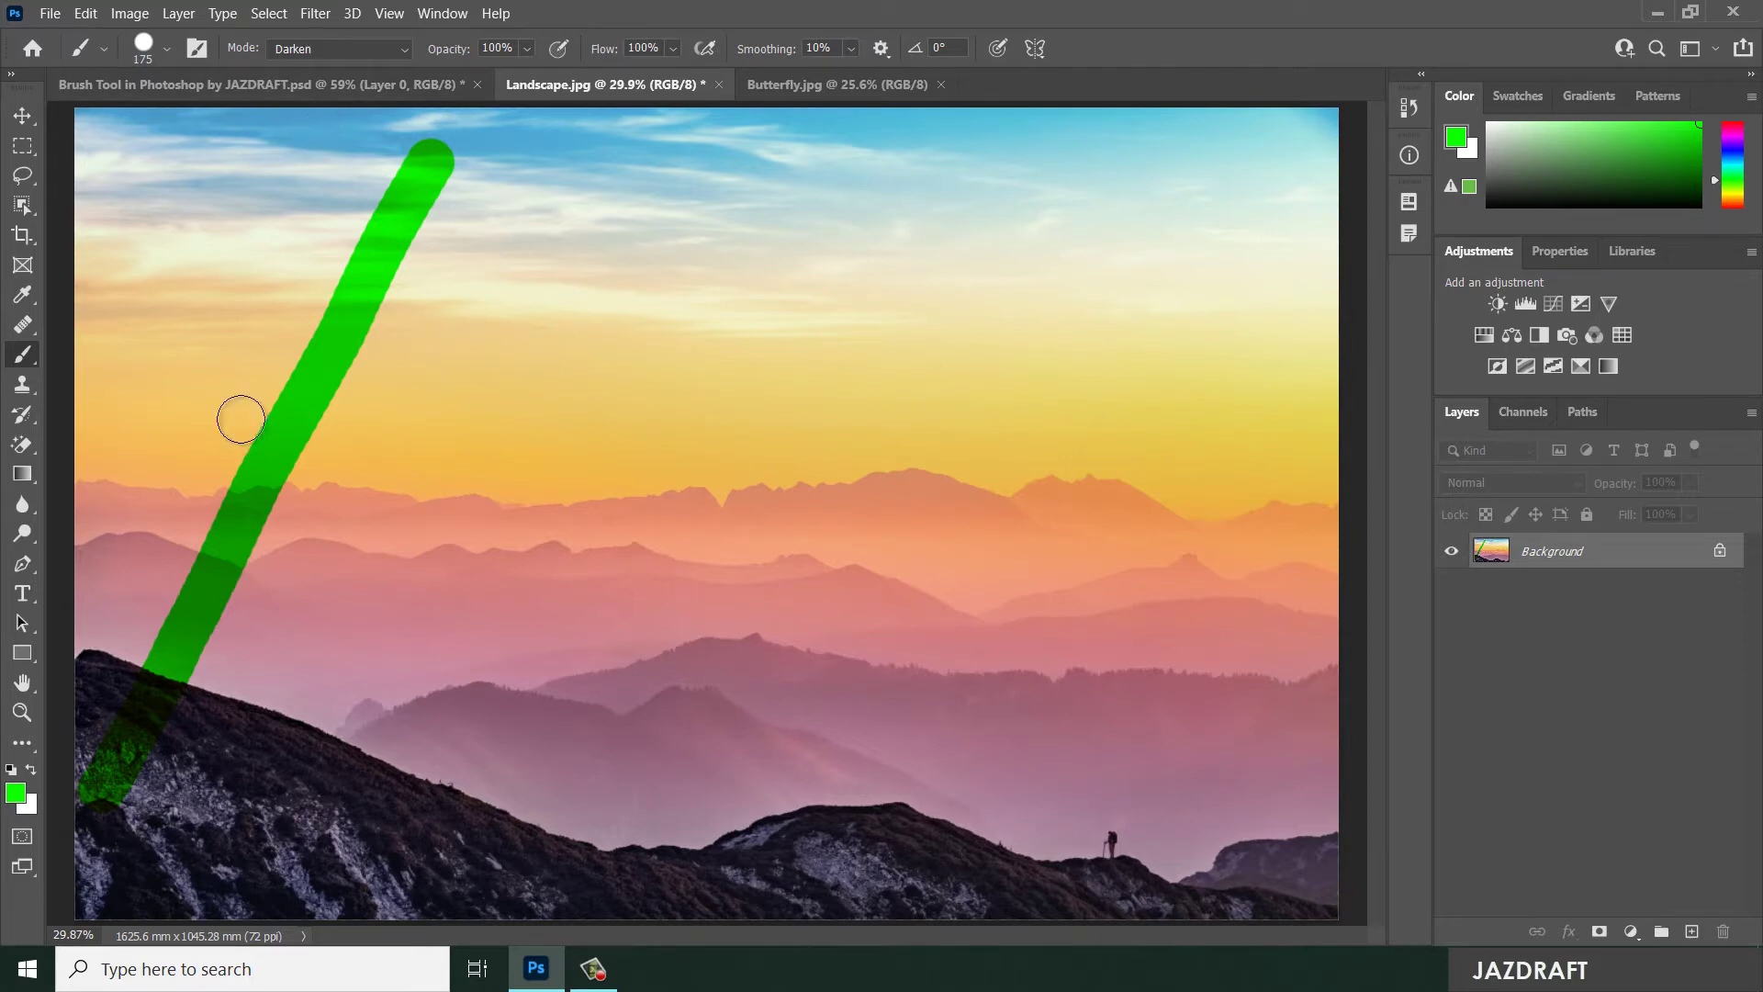
- Set the brush blending mode to Multiply and paint a second diagonal green stroke beside the first, from hillside to sky
{"action": "left_click", "coordinate": [343, 57]}
{"action": "left_click", "coordinate": [339, 174]}
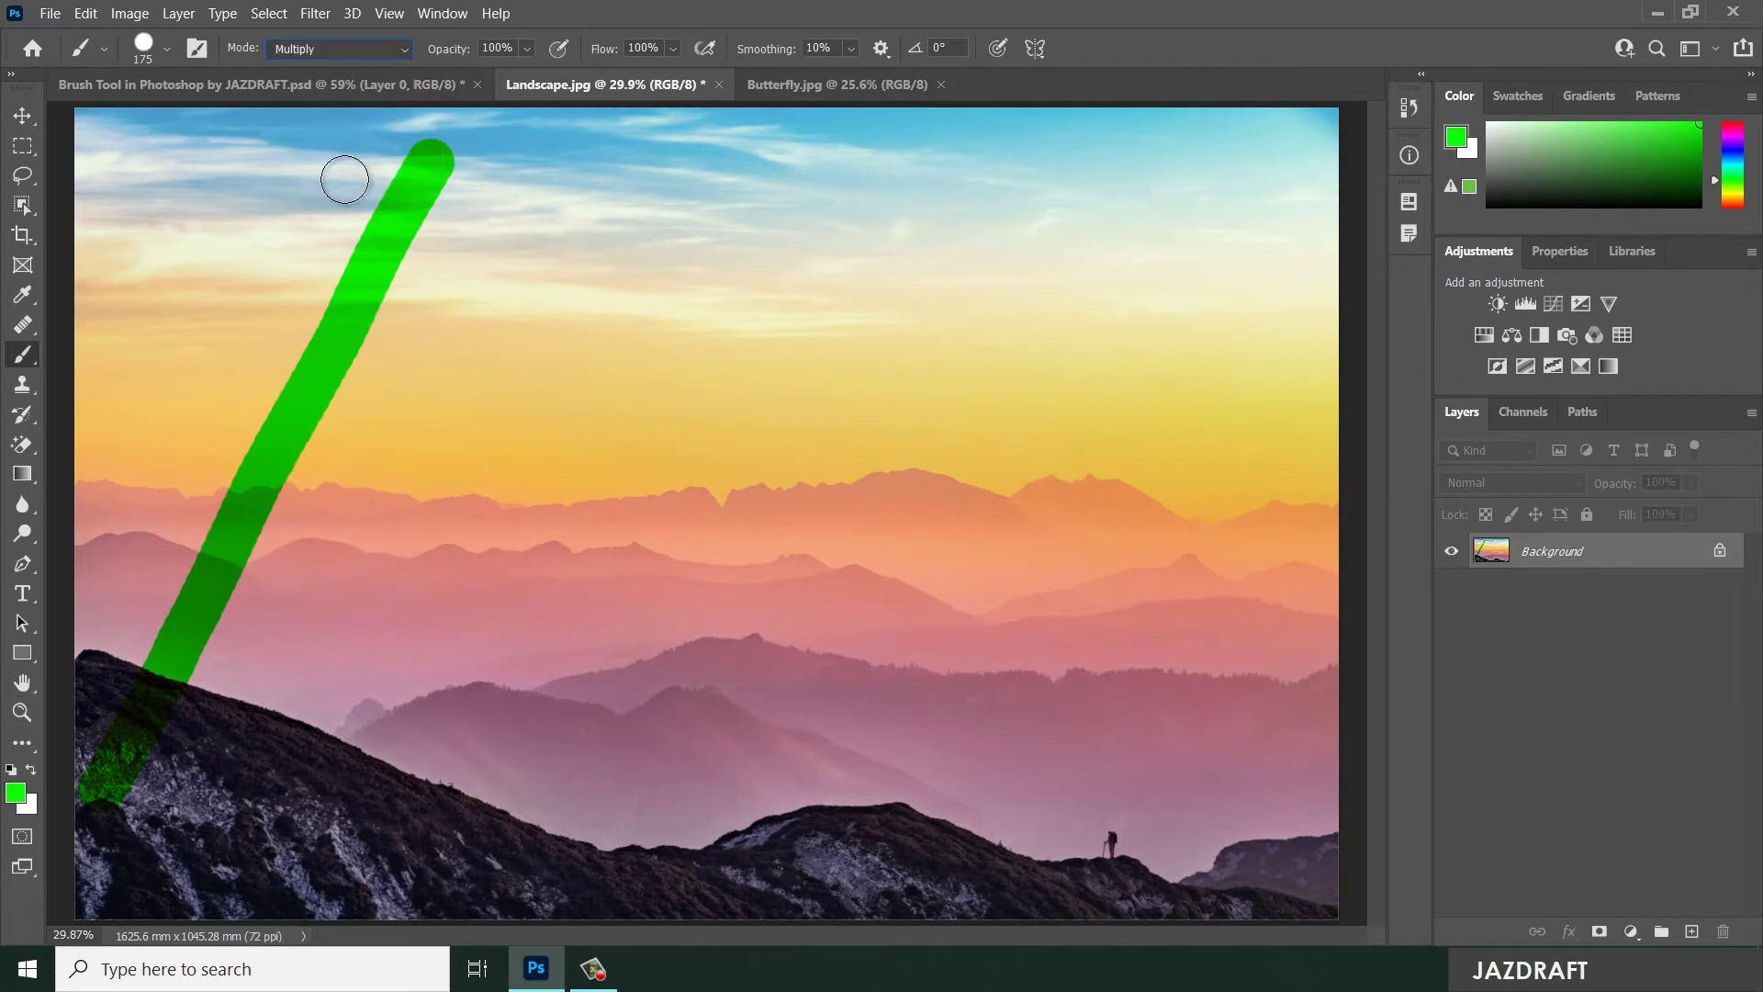
{"action": "left_click_drag", "start_coordinate": [307, 515], "coordinate": [170, 826]}
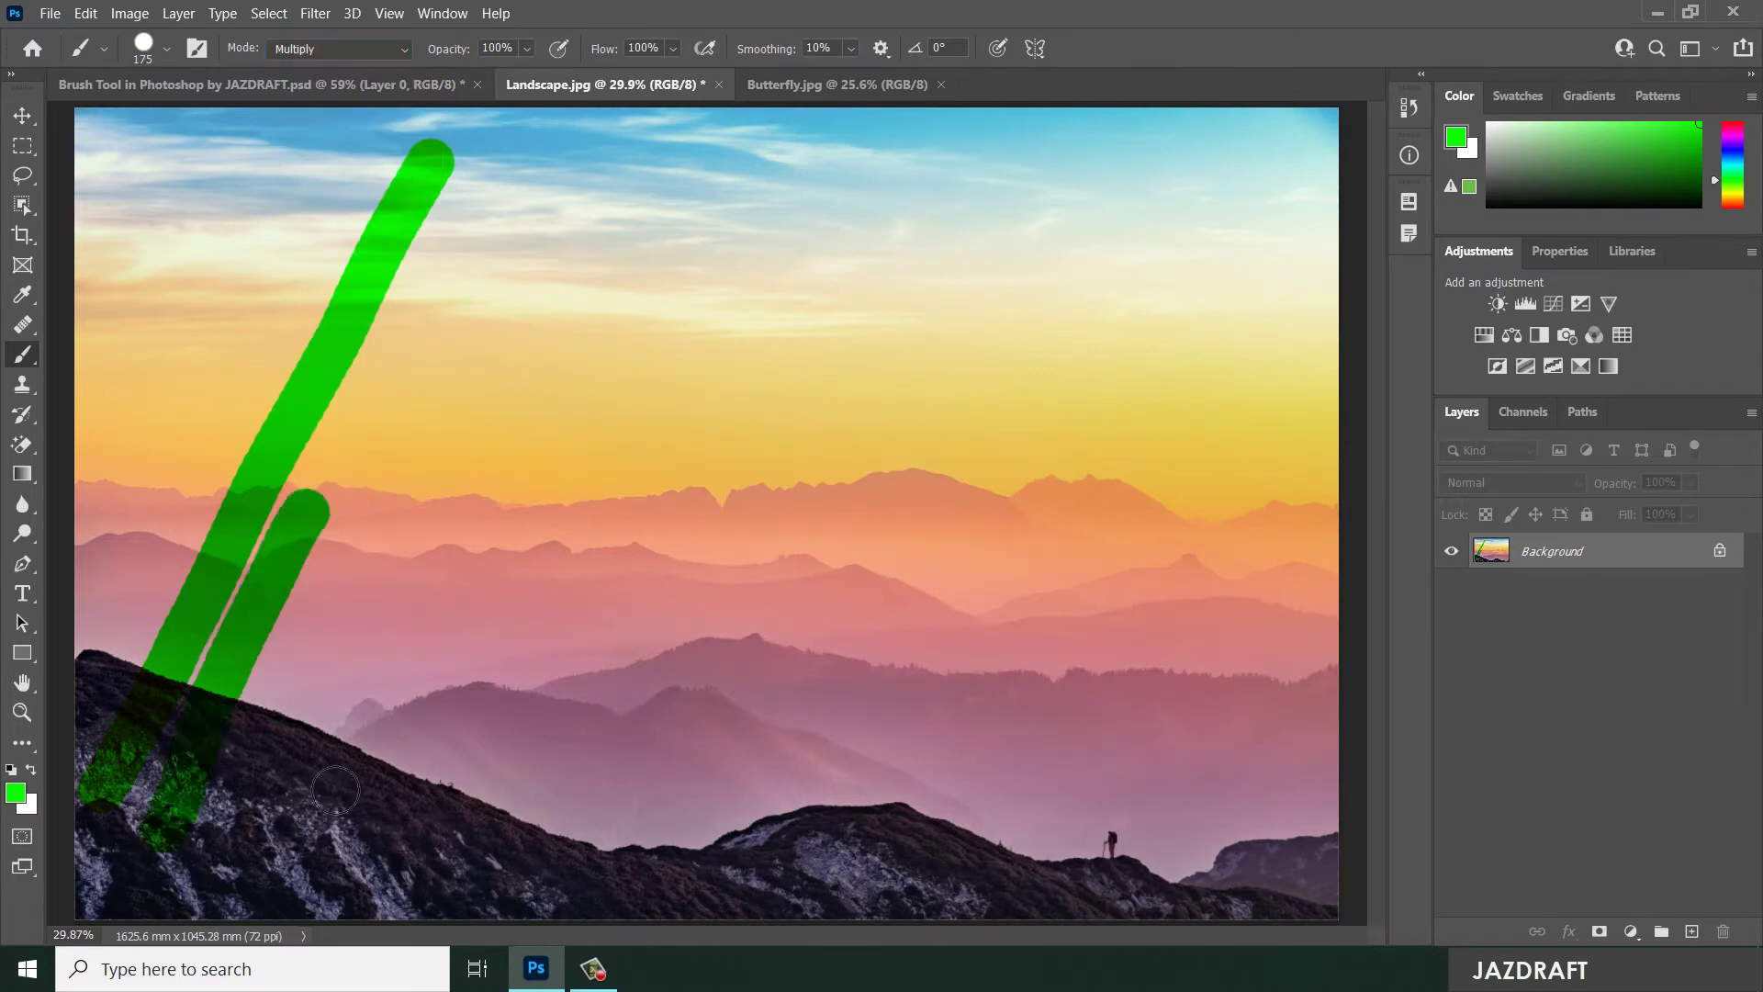
{"action": "left_click_drag", "start_coordinate": [308, 525], "coordinate": [520, 136]}
- Set the brush blending mode to Color Burn and paint a third diagonal green stroke from hillside to sky
{"action": "left_click", "coordinate": [349, 50]}
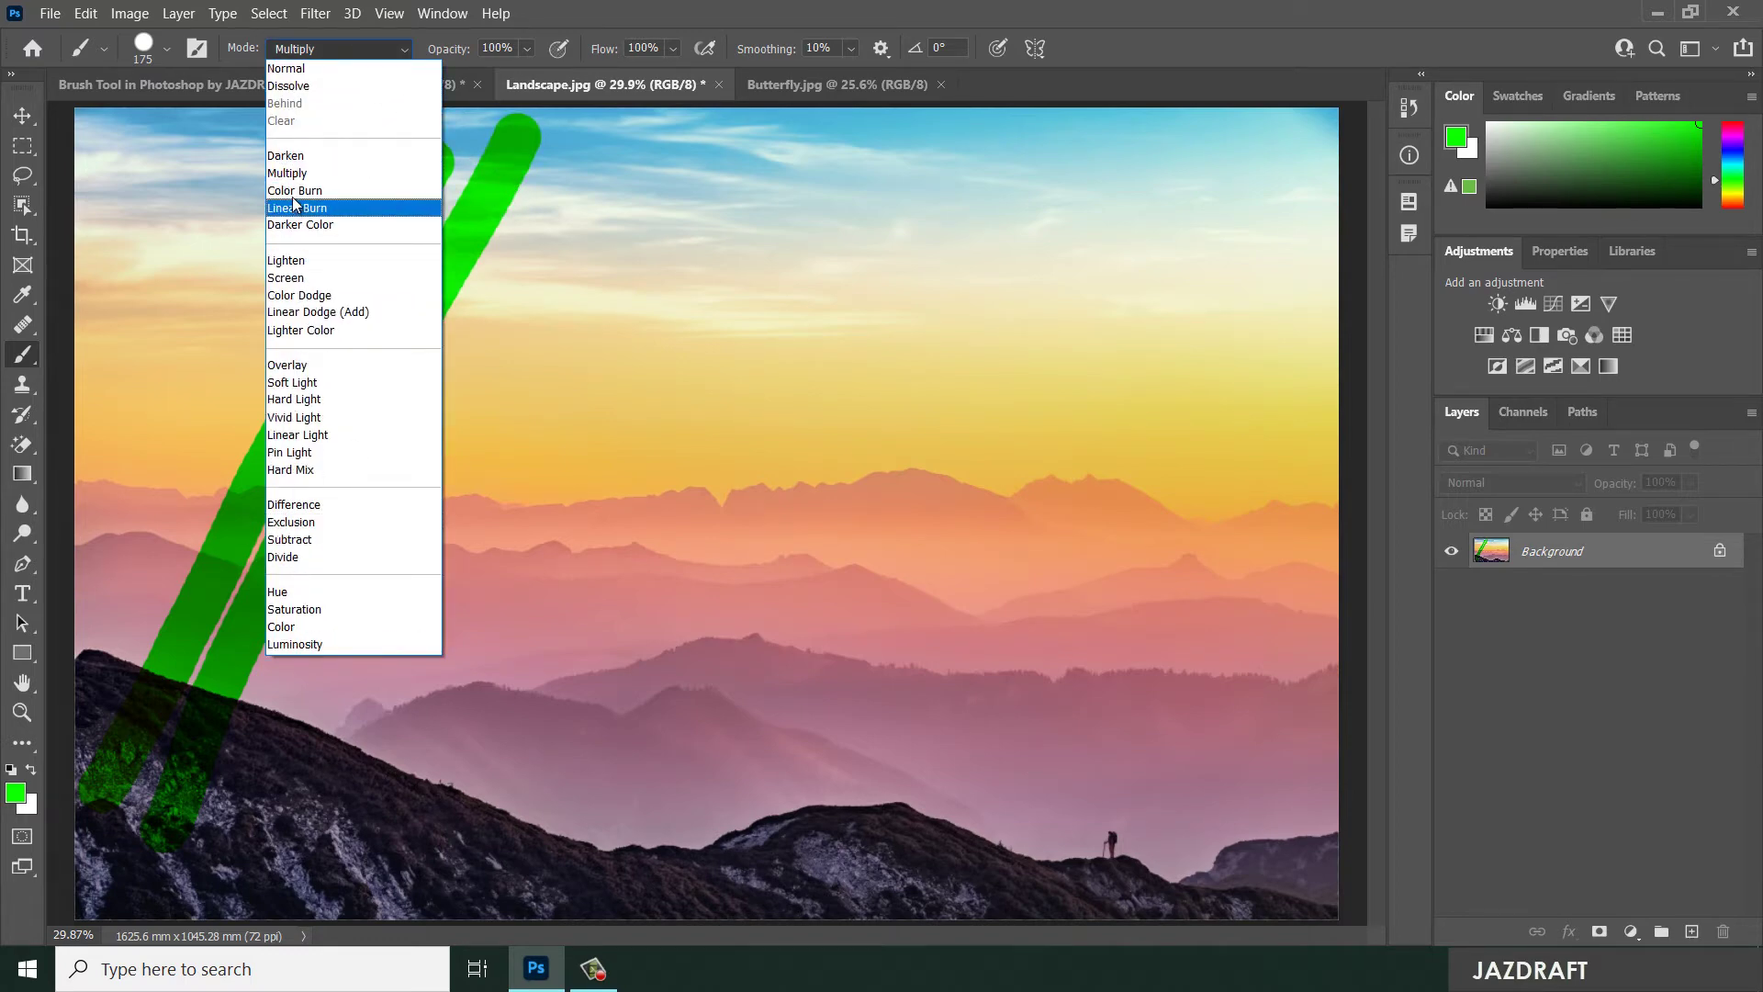
{"action": "left_click", "coordinate": [293, 190]}
{"action": "left_click_drag", "start_coordinate": [267, 808], "coordinate": [579, 142]}
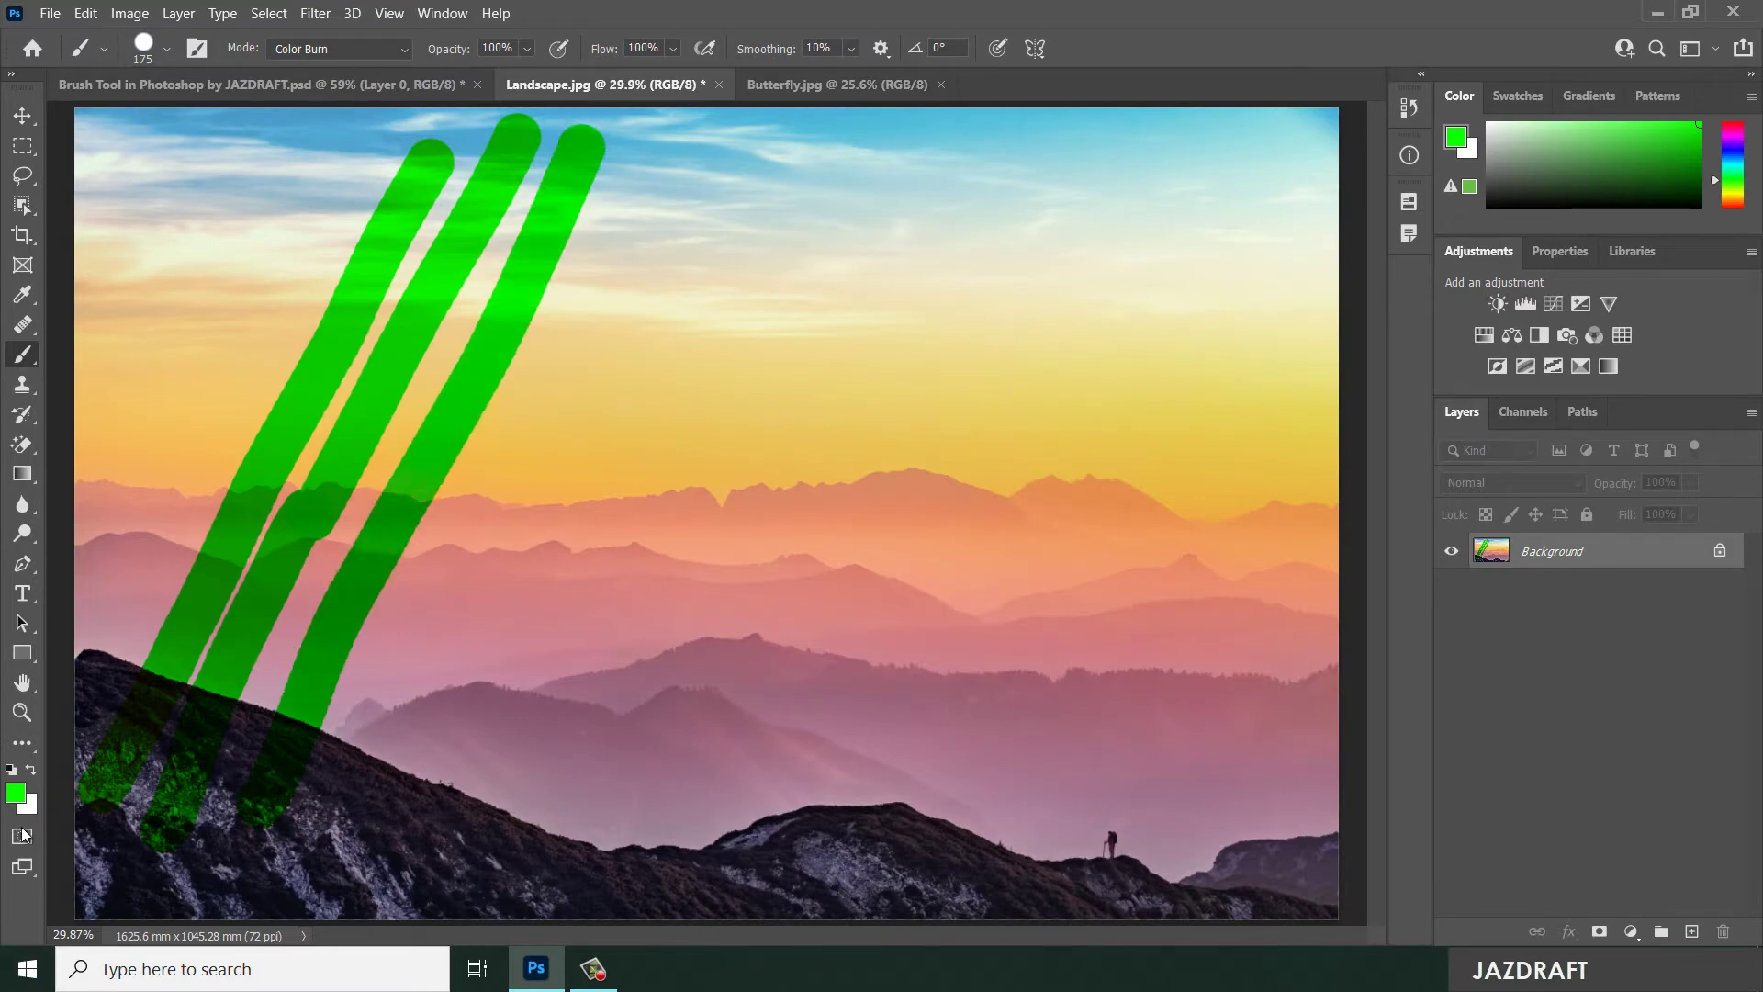
- Set the foreground color to orange ff9c00 and paint several Color Burn strokes beside the green ones, from the hillside into the sky
{"action": "left_click", "coordinate": [899, 457]}
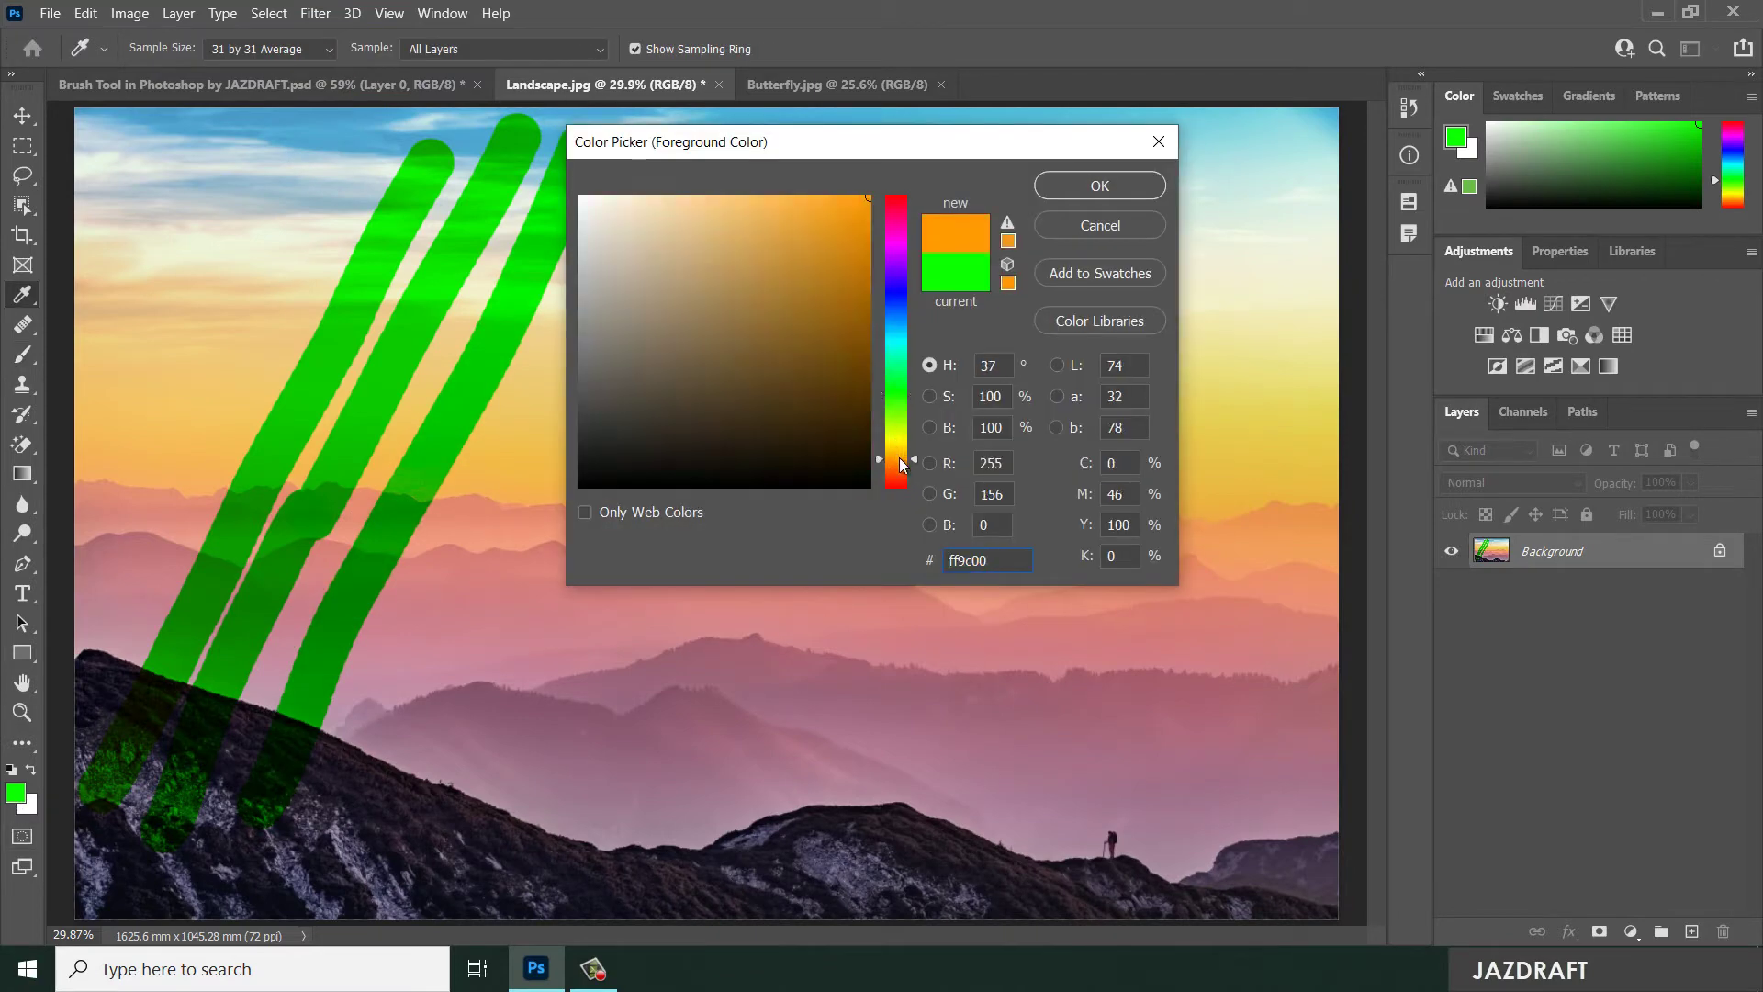
{"action": "left_click", "coordinate": [1083, 191]}
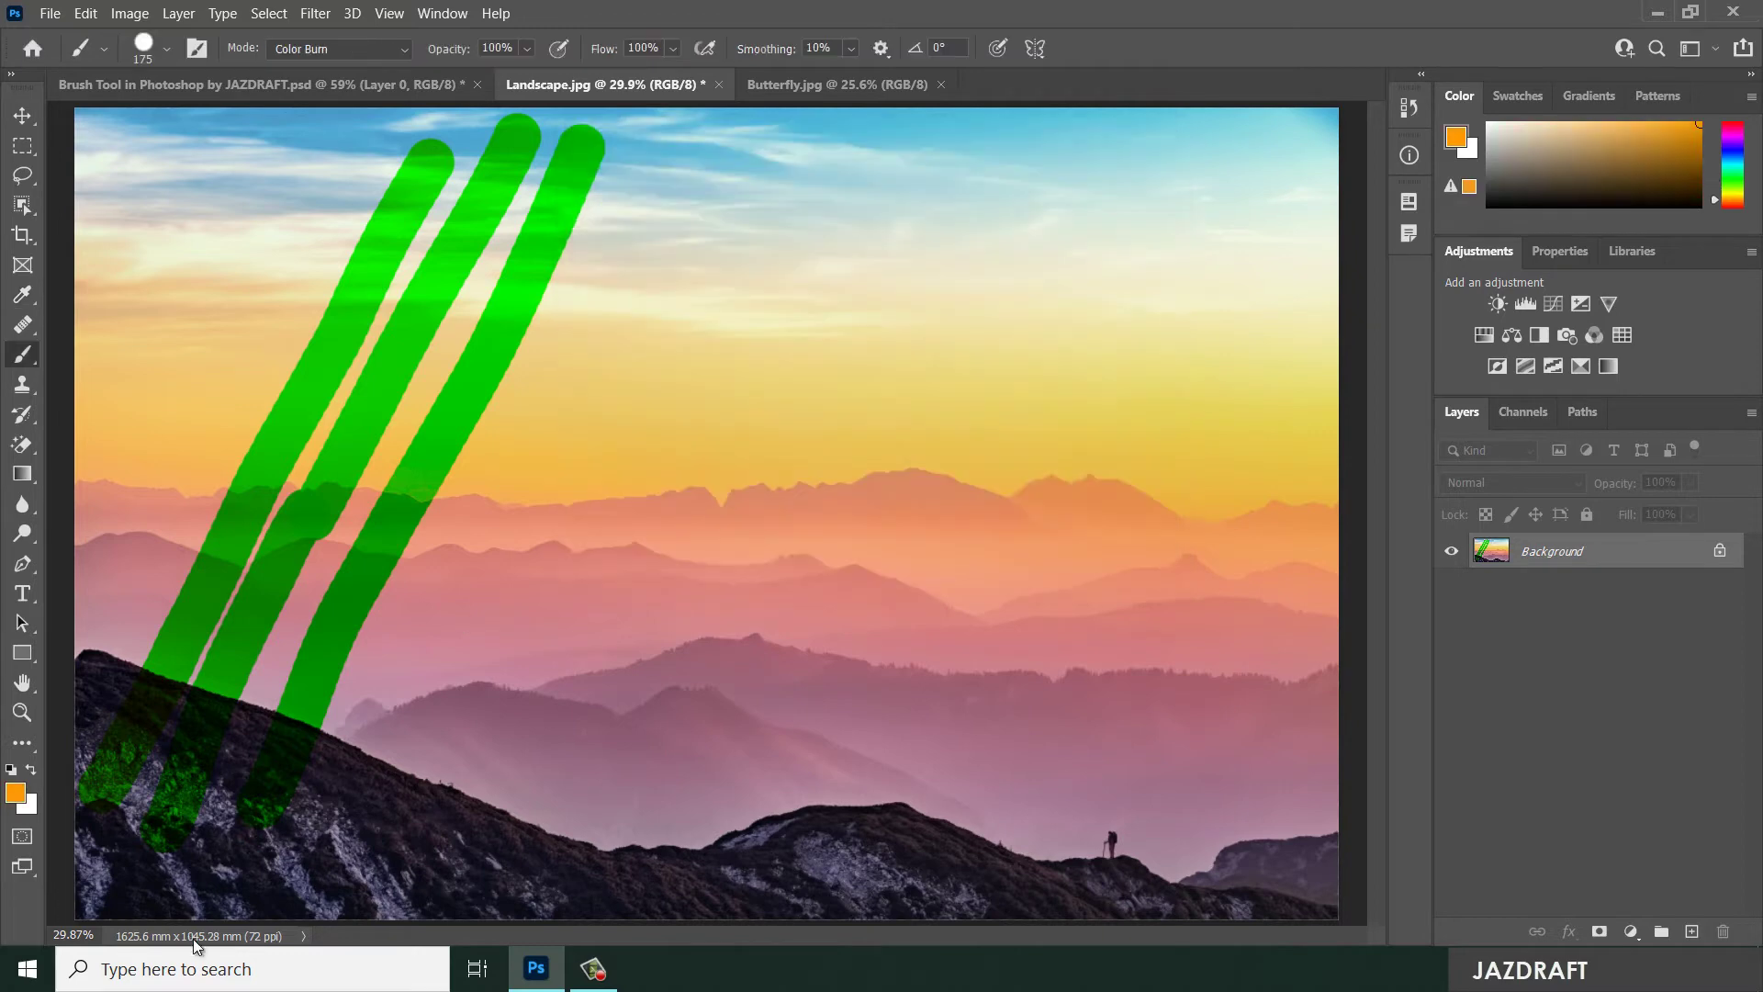
{"action": "left_click_drag", "start_coordinate": [323, 849], "coordinate": [689, 198]}
{"action": "left_click_drag", "start_coordinate": [626, 452], "coordinate": [696, 214]}
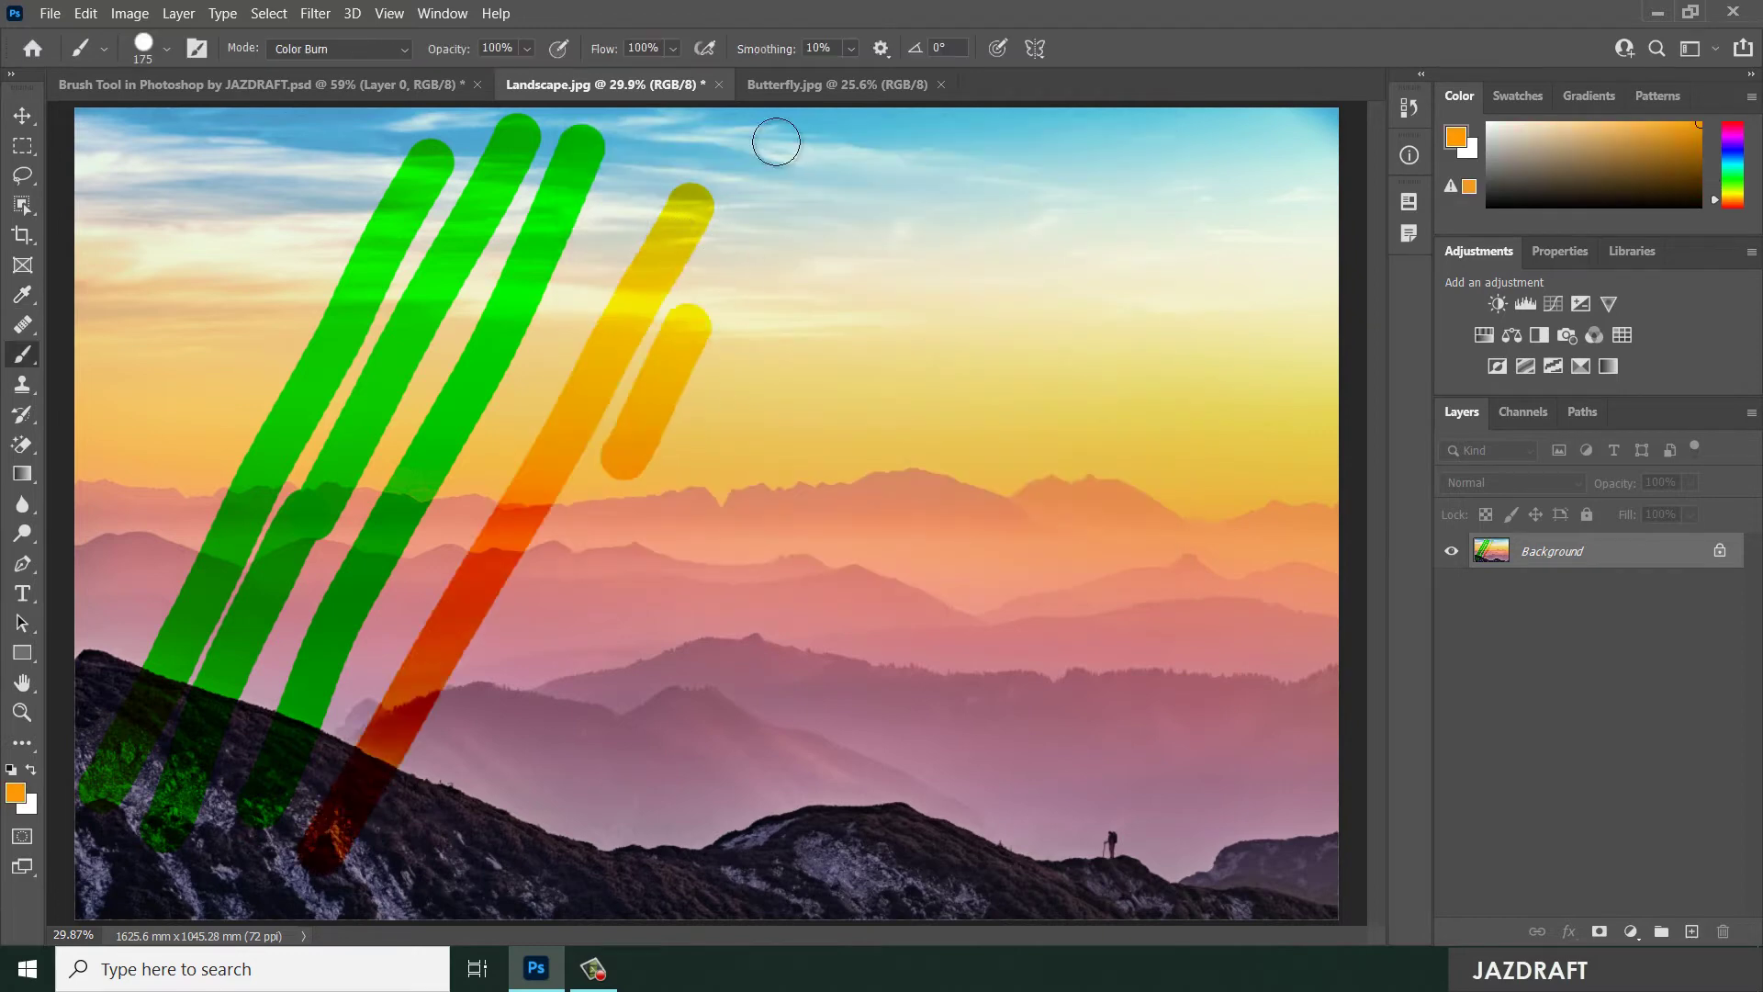
{"action": "mouse_move", "coordinate": [766, 154]}
{"action": "left_mouse_down"}
{"action": "mouse_move", "coordinate": [807, 196]}
{"action": "mouse_move", "coordinate": [772, 251]}
{"action": "left_mouse_up"}
- Set the brush blending mode to Linear Dodge (Add) and paint bright orange-based strokes across the sky and the distant mountains
{"action": "left_click", "coordinate": [358, 49]}
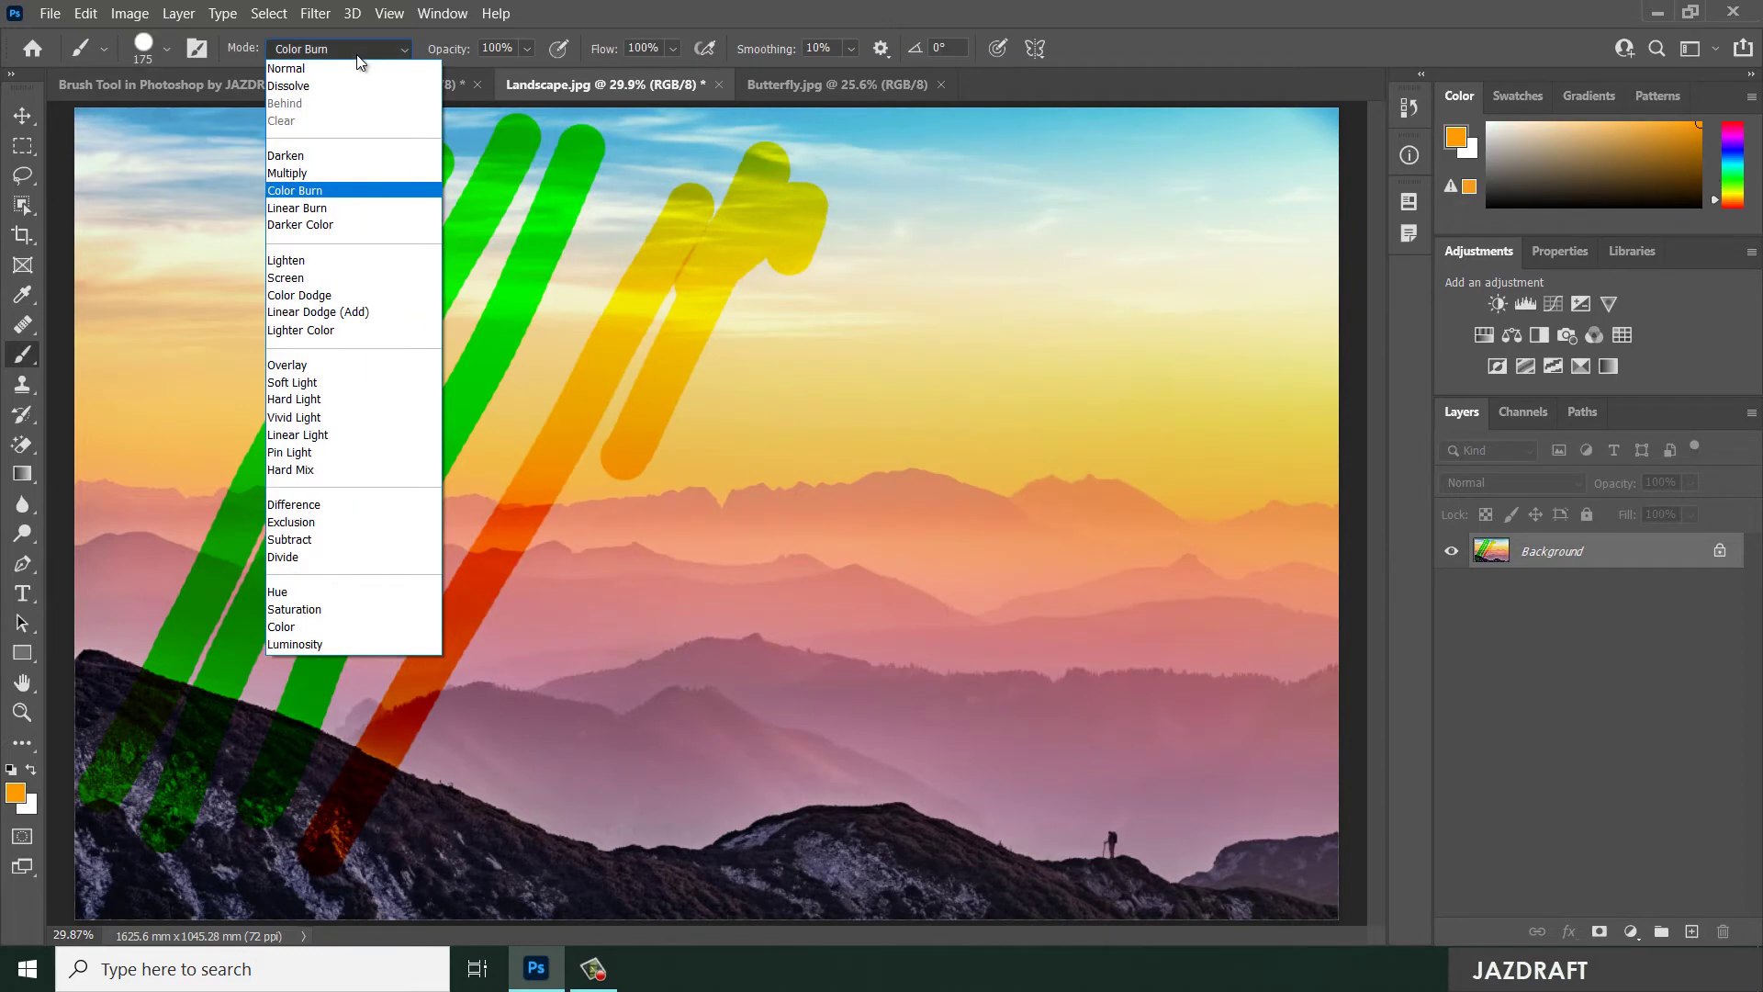
{"action": "left_click", "coordinate": [307, 312]}
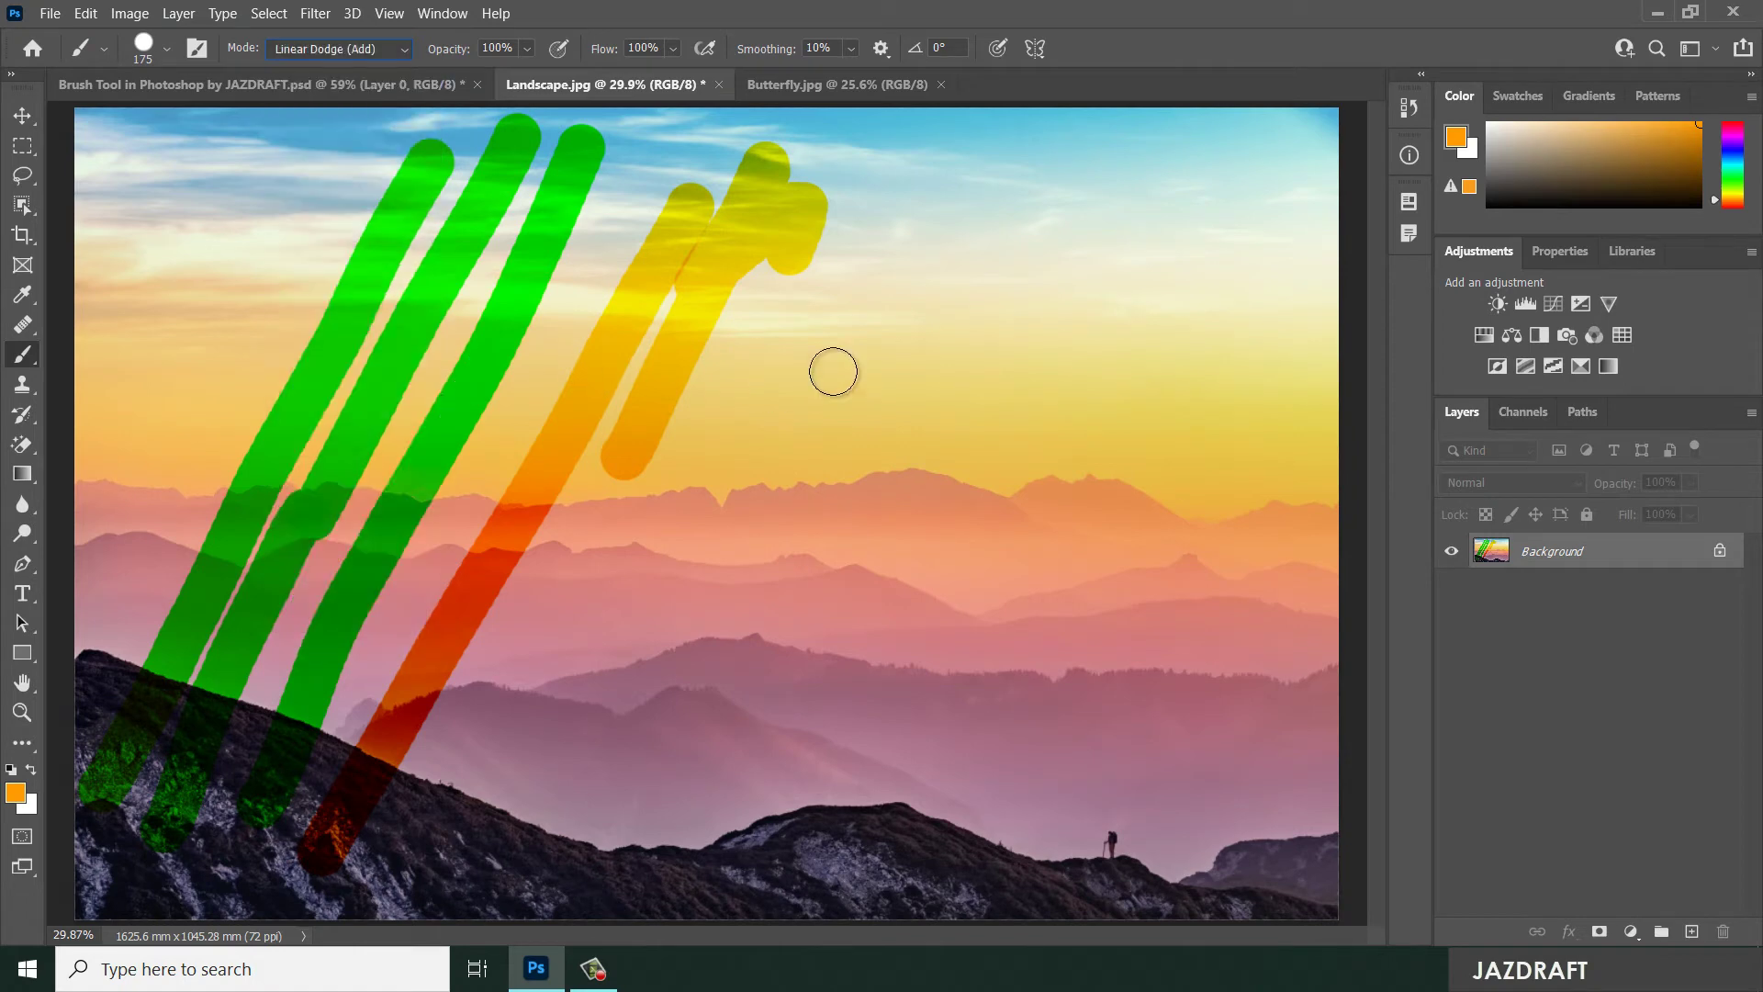
{"action": "left_click_drag", "start_coordinate": [776, 379], "coordinate": [903, 167]}
{"action": "mouse_move", "coordinate": [726, 440]}
{"action": "left_mouse_down"}
{"action": "mouse_move", "coordinate": [661, 547]}
{"action": "mouse_move", "coordinate": [695, 416]}
{"action": "mouse_move", "coordinate": [656, 534]}
{"action": "mouse_move", "coordinate": [537, 707]}
{"action": "left_mouse_up"}
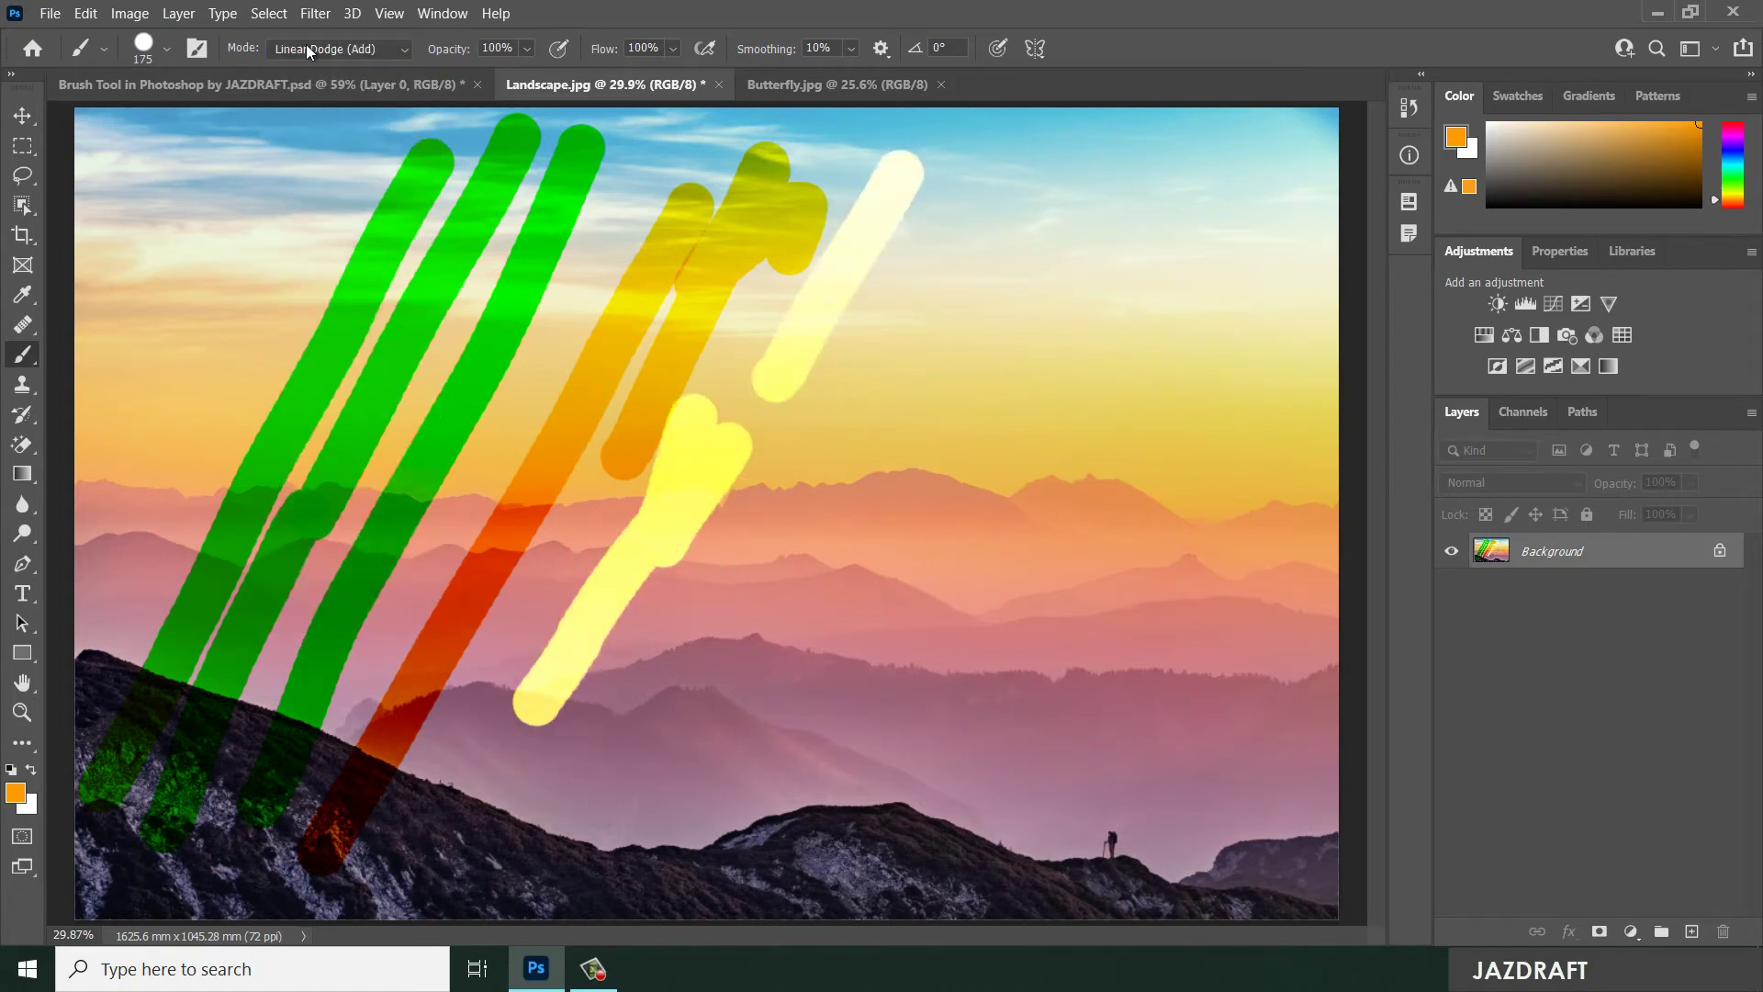
- Set the brush blending mode to Lighter Color and paint horizontal orange strokes over the distant ridge and across the diagonal strokes
{"action": "left_click", "coordinate": [312, 50]}
{"action": "left_click", "coordinate": [314, 330]}
{"action": "mouse_move", "coordinate": [133, 577]}
{"action": "left_mouse_down"}
{"action": "mouse_move", "coordinate": [163, 535]}
{"action": "mouse_move", "coordinate": [155, 511]}
{"action": "mouse_move", "coordinate": [119, 554]}
{"action": "mouse_move", "coordinate": [138, 490]}
{"action": "mouse_move", "coordinate": [89, 529]}
{"action": "mouse_move", "coordinate": [210, 515]}
{"action": "mouse_move", "coordinate": [189, 561]}
{"action": "mouse_move", "coordinate": [223, 517]}
{"action": "mouse_move", "coordinate": [555, 565]}
{"action": "left_mouse_up"}
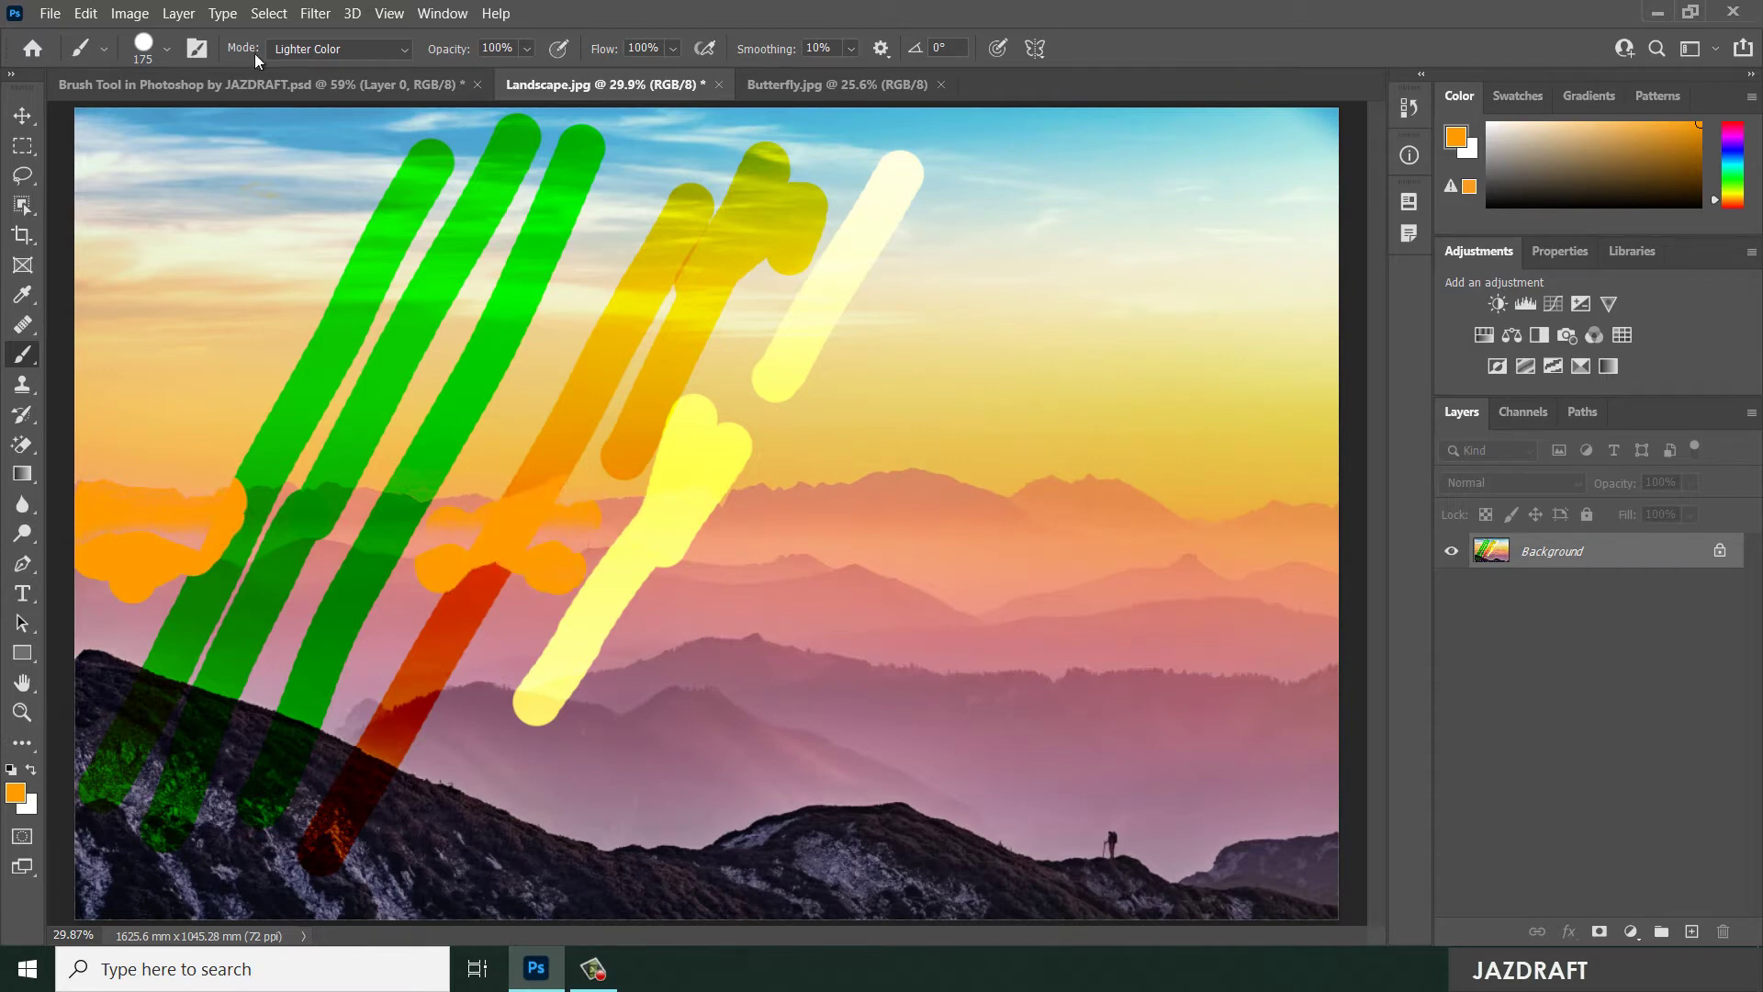
- Paint an Overlay stroke in the sky beside the first green stroke and a Soft Light stroke near the pale yellow ones
{"action": "left_click", "coordinate": [349, 57]}
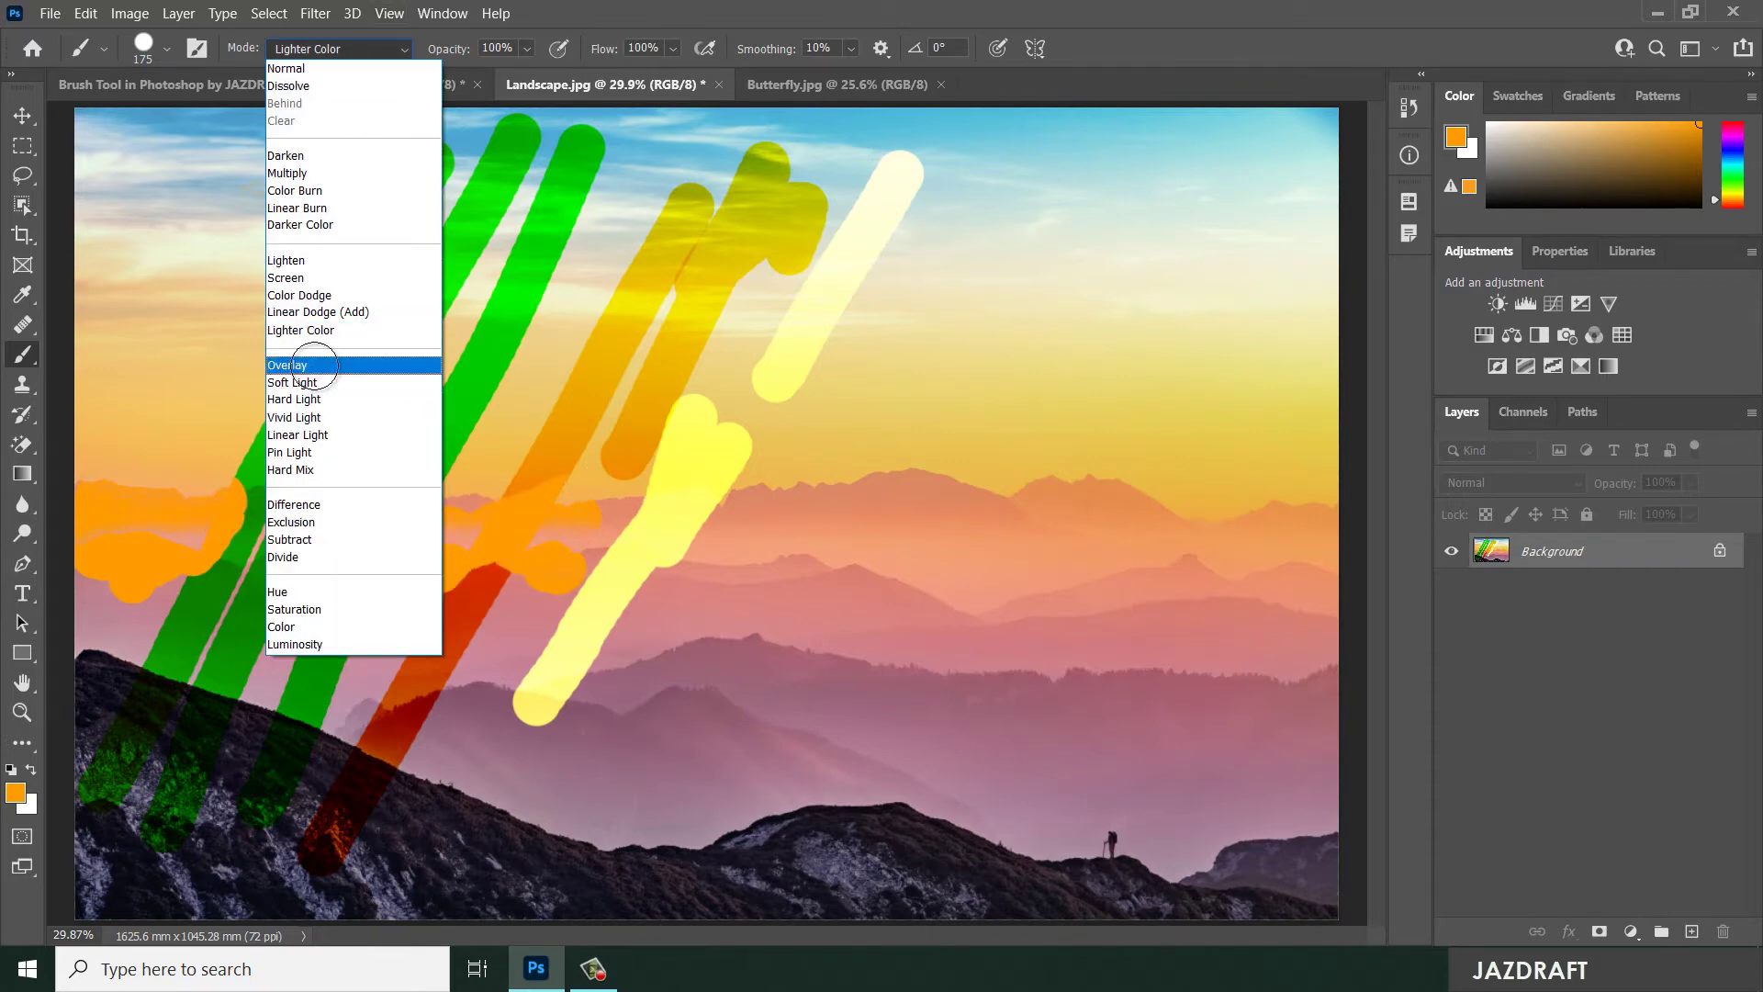
{"action": "left_click", "coordinate": [329, 359]}
{"action": "left_click", "coordinate": [340, 48]}
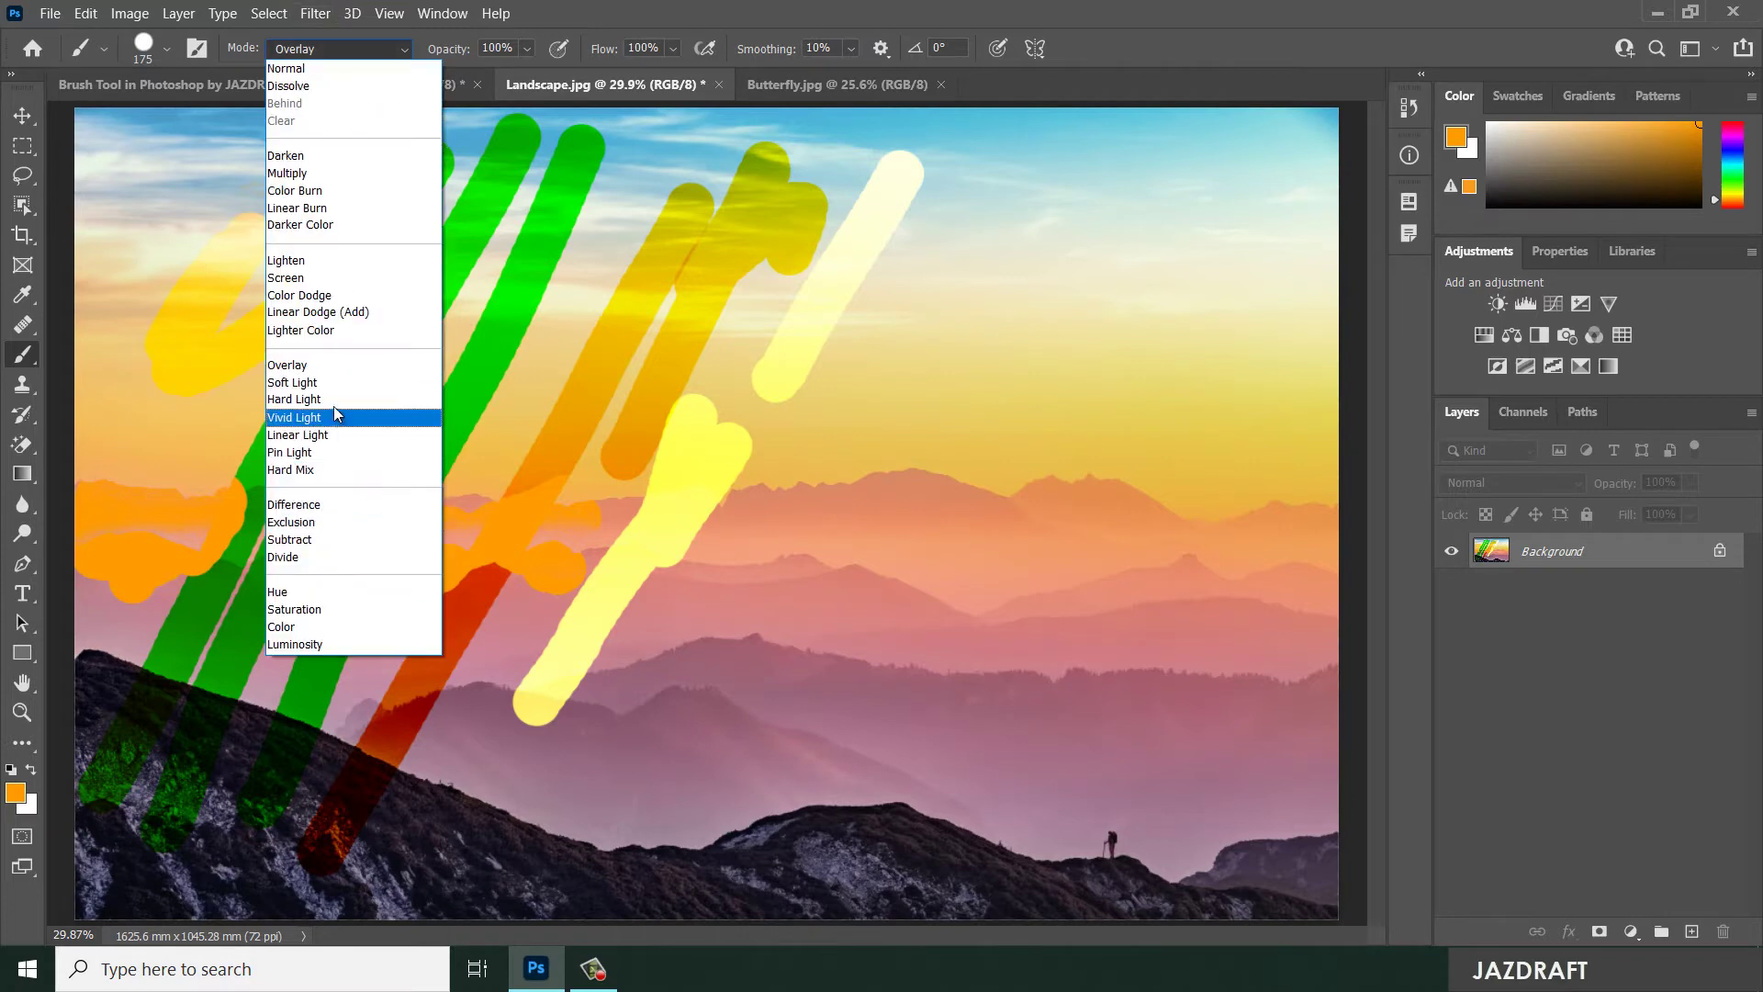
{"action": "left_click", "coordinate": [331, 378]}
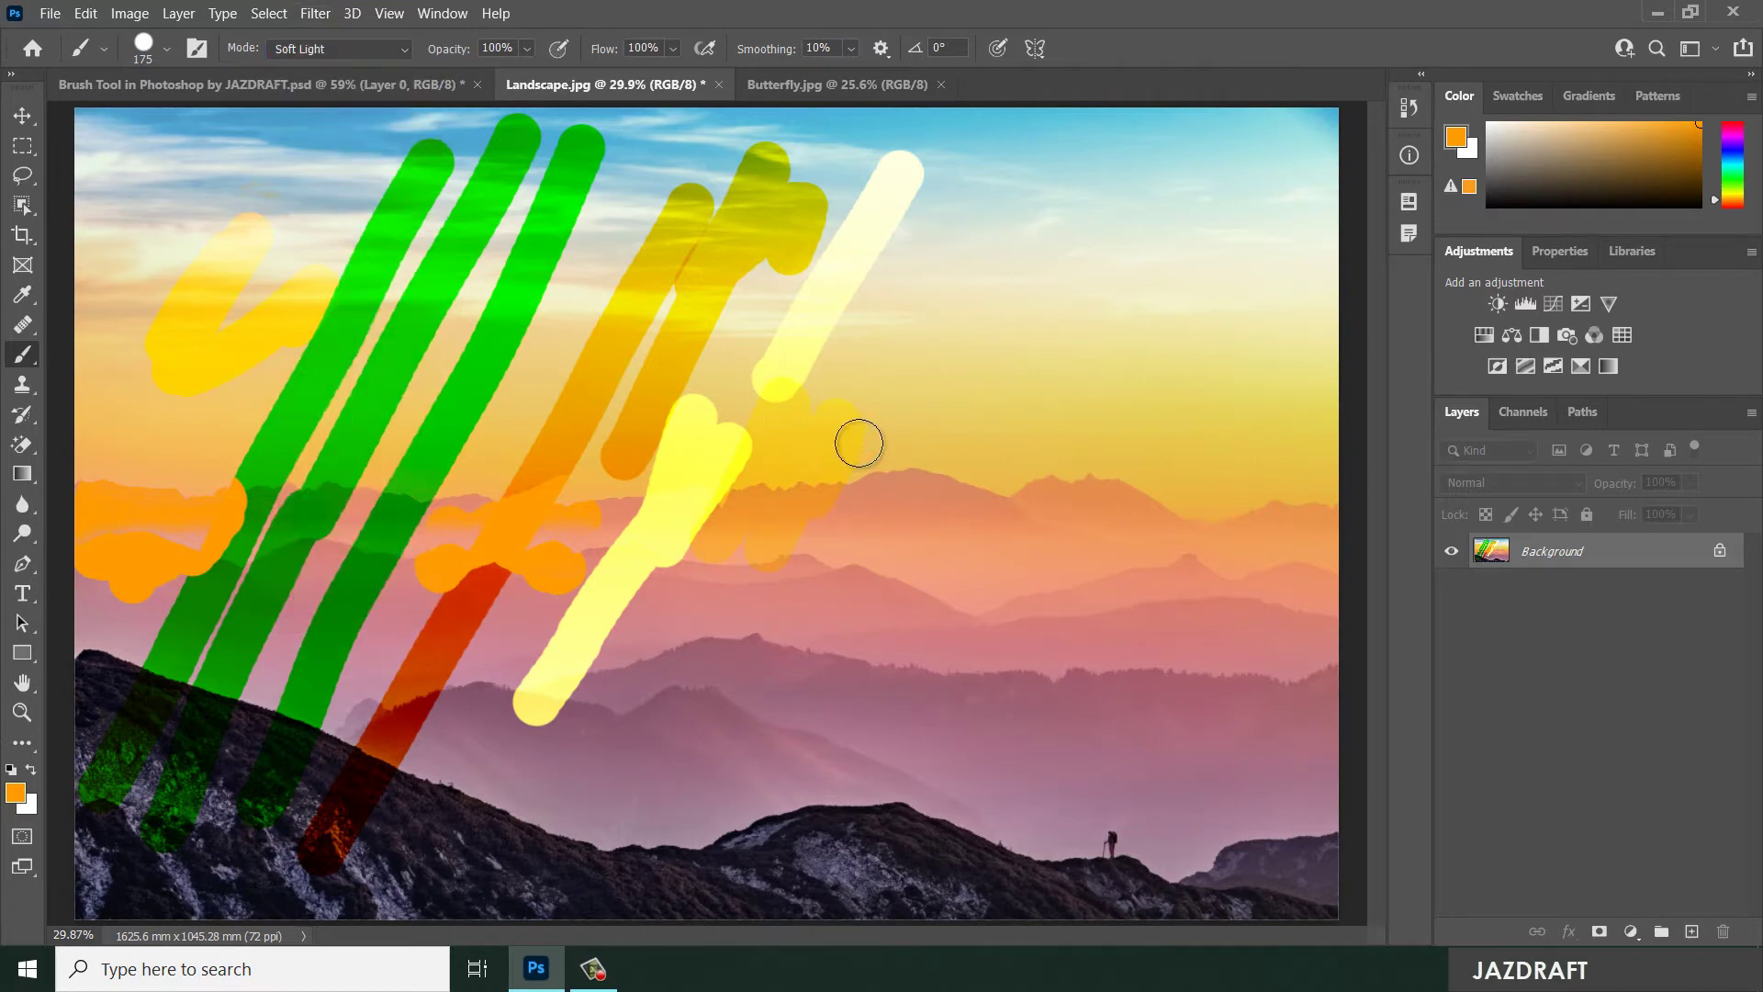
- Set the brush blending mode to Vivid Light and paint a zigzag stroke just below the Overlay stroke
{"action": "left_click", "coordinate": [330, 48]}
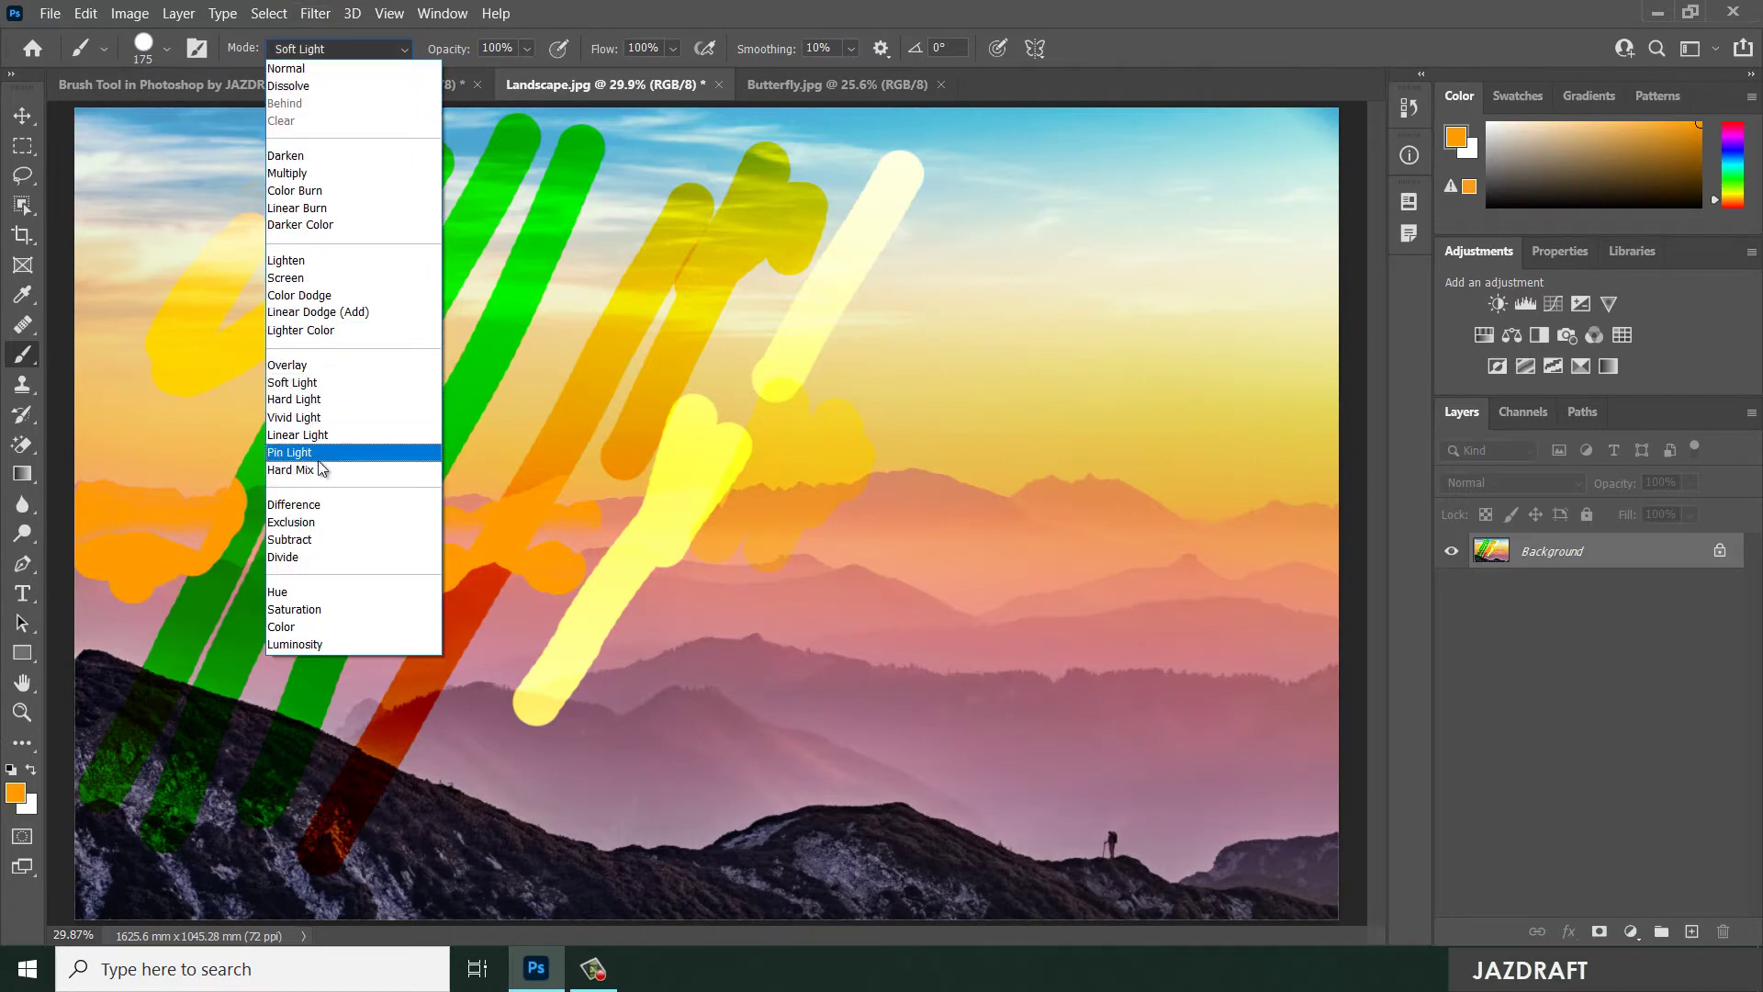
{"action": "left_click", "coordinate": [294, 417]}
{"action": "mouse_move", "coordinate": [204, 432]}
{"action": "left_mouse_down"}
{"action": "mouse_move", "coordinate": [239, 382]}
{"action": "mouse_move", "coordinate": [164, 386]}
{"action": "left_mouse_up"}
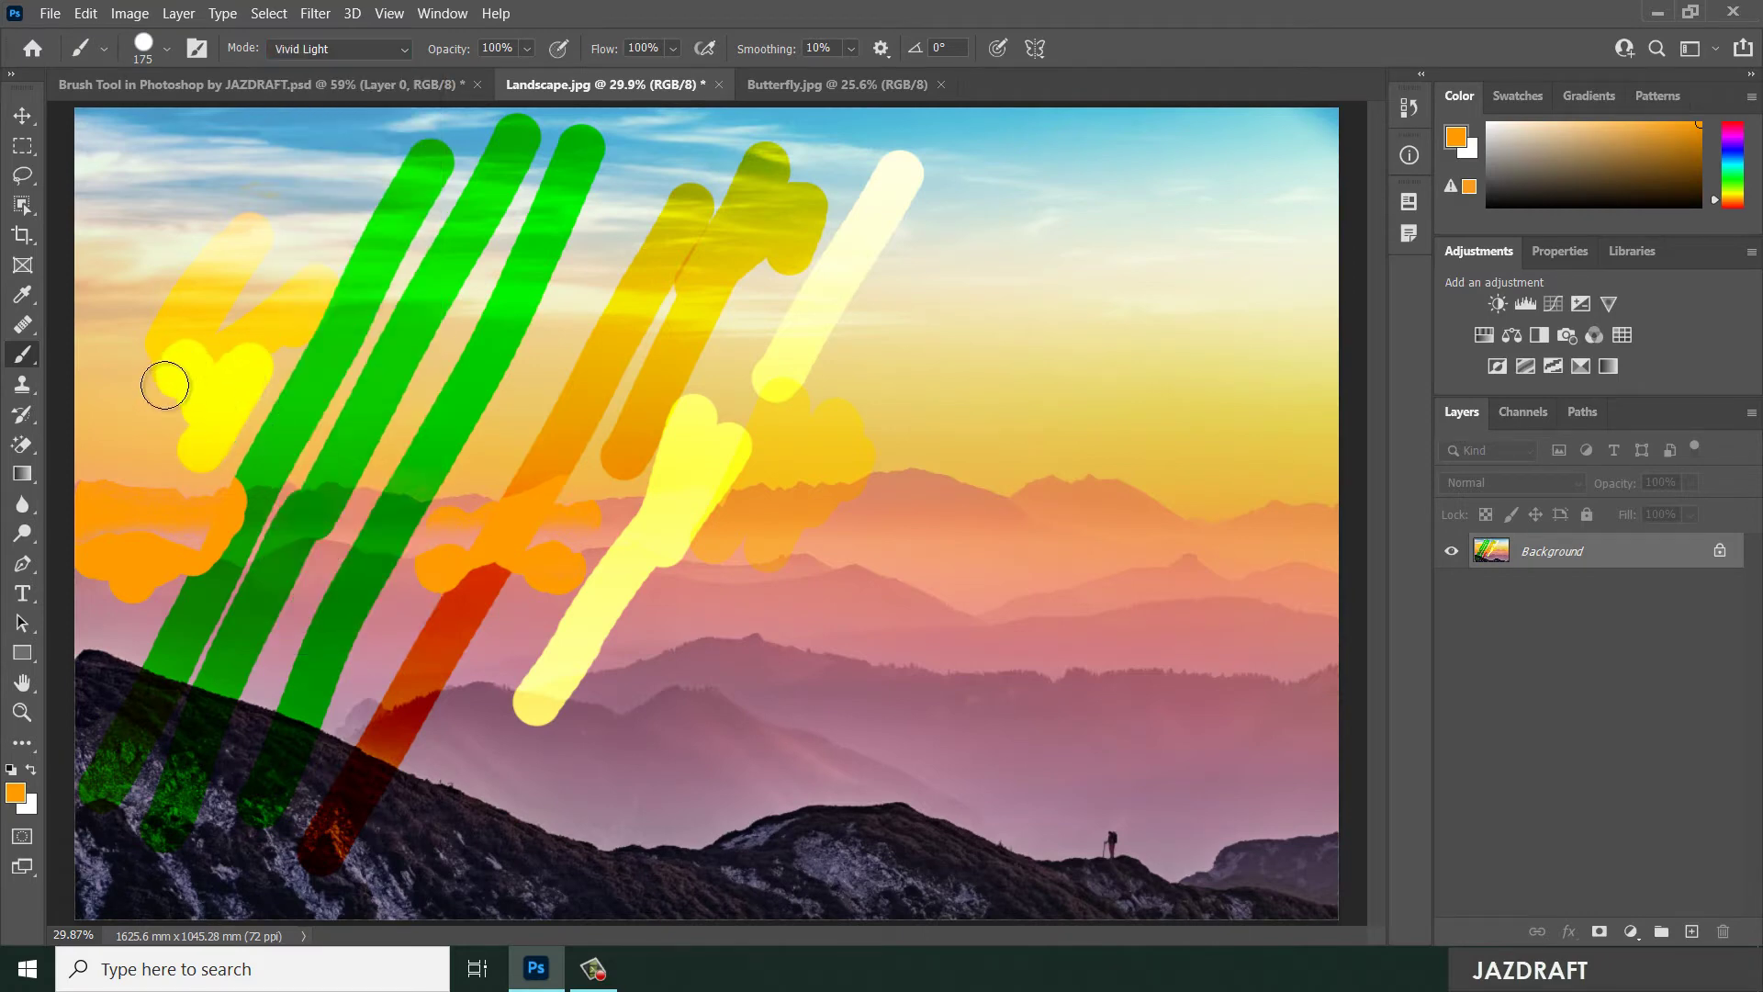
- Set the brush blending mode to Color and paint orange strokes over the distant mountains near the middle of the photo
{"action": "left_click", "coordinate": [323, 50]}
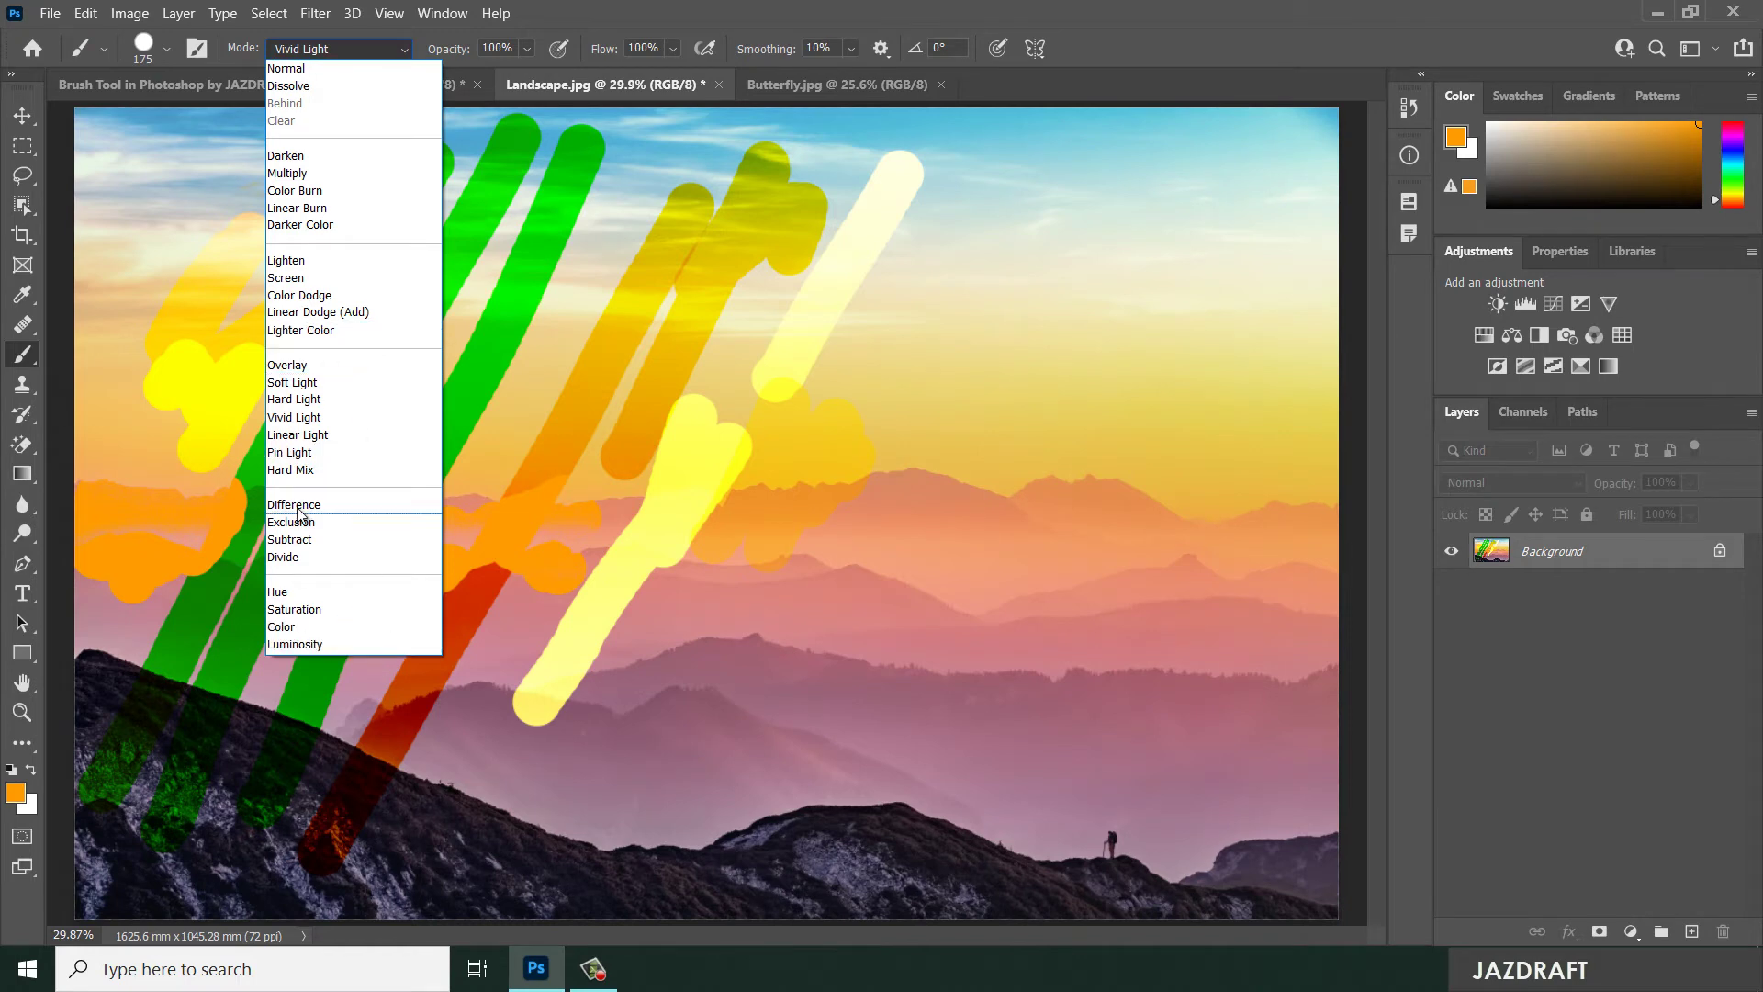
{"action": "left_click", "coordinate": [307, 628]}
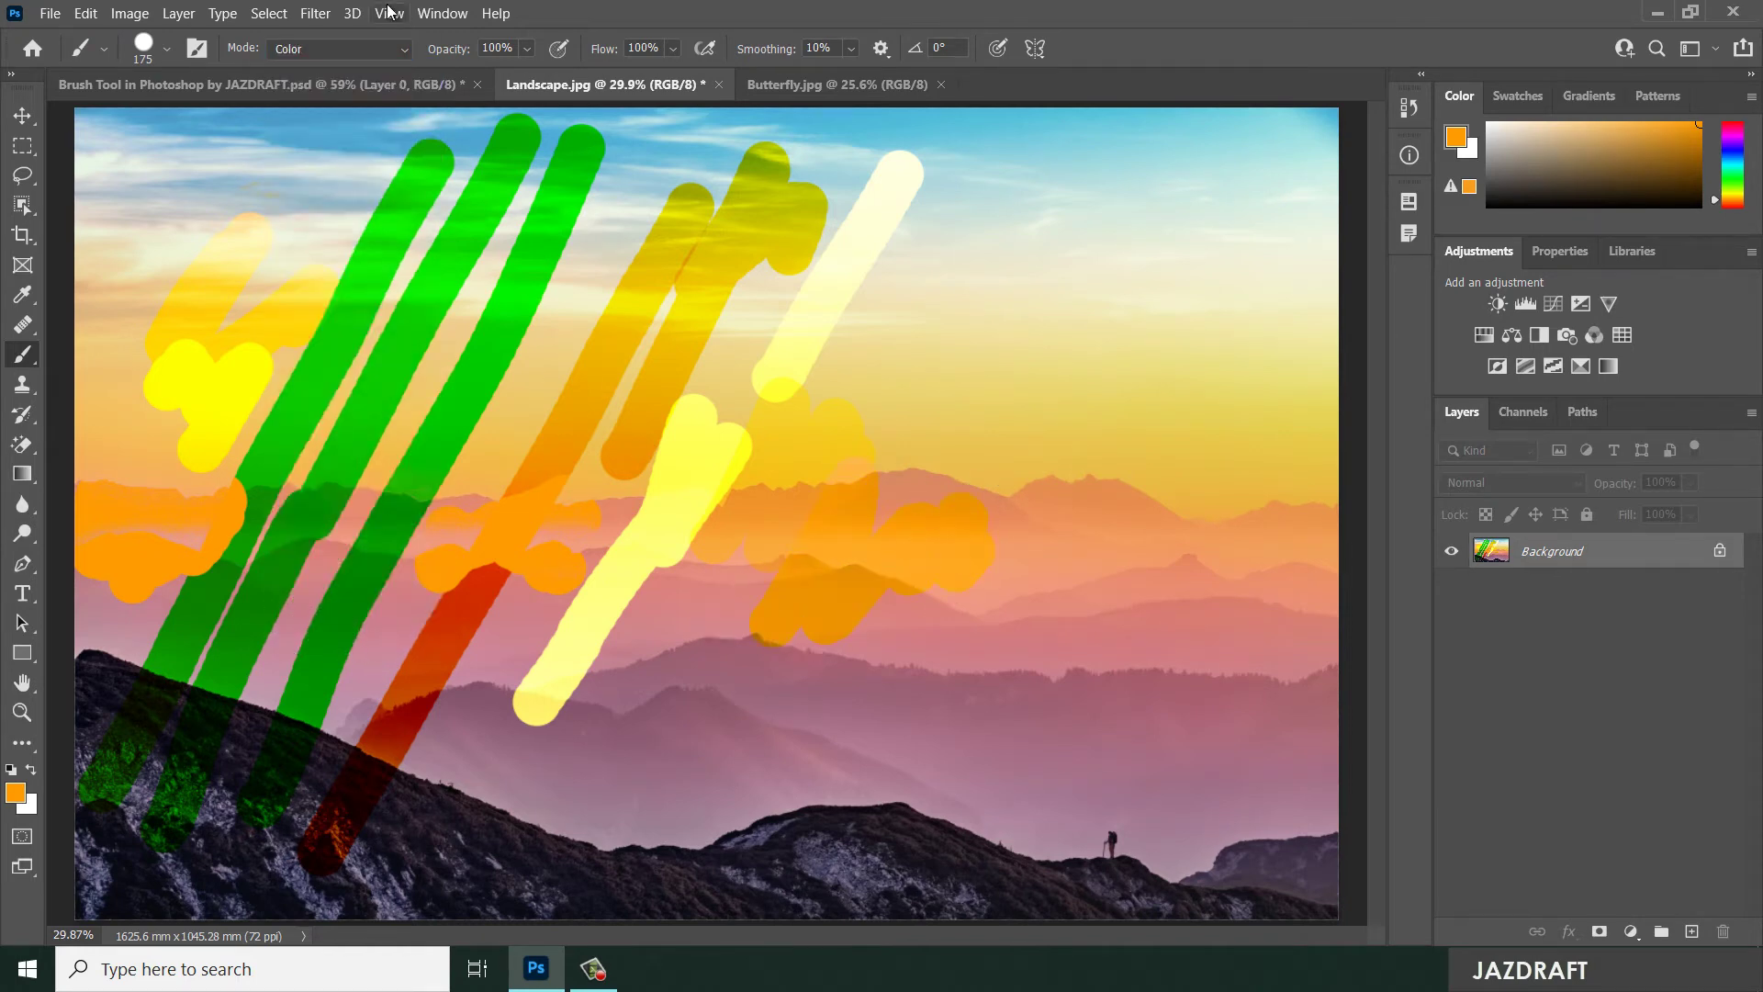
{"action": "left_click", "coordinate": [367, 49]}
{"action": "left_click", "coordinate": [896, 7]}
- Switch to the blank Brush Tool document, display the Brushes panel and dock it in the collapsed panel column
{"action": "left_click", "coordinate": [278, 85]}
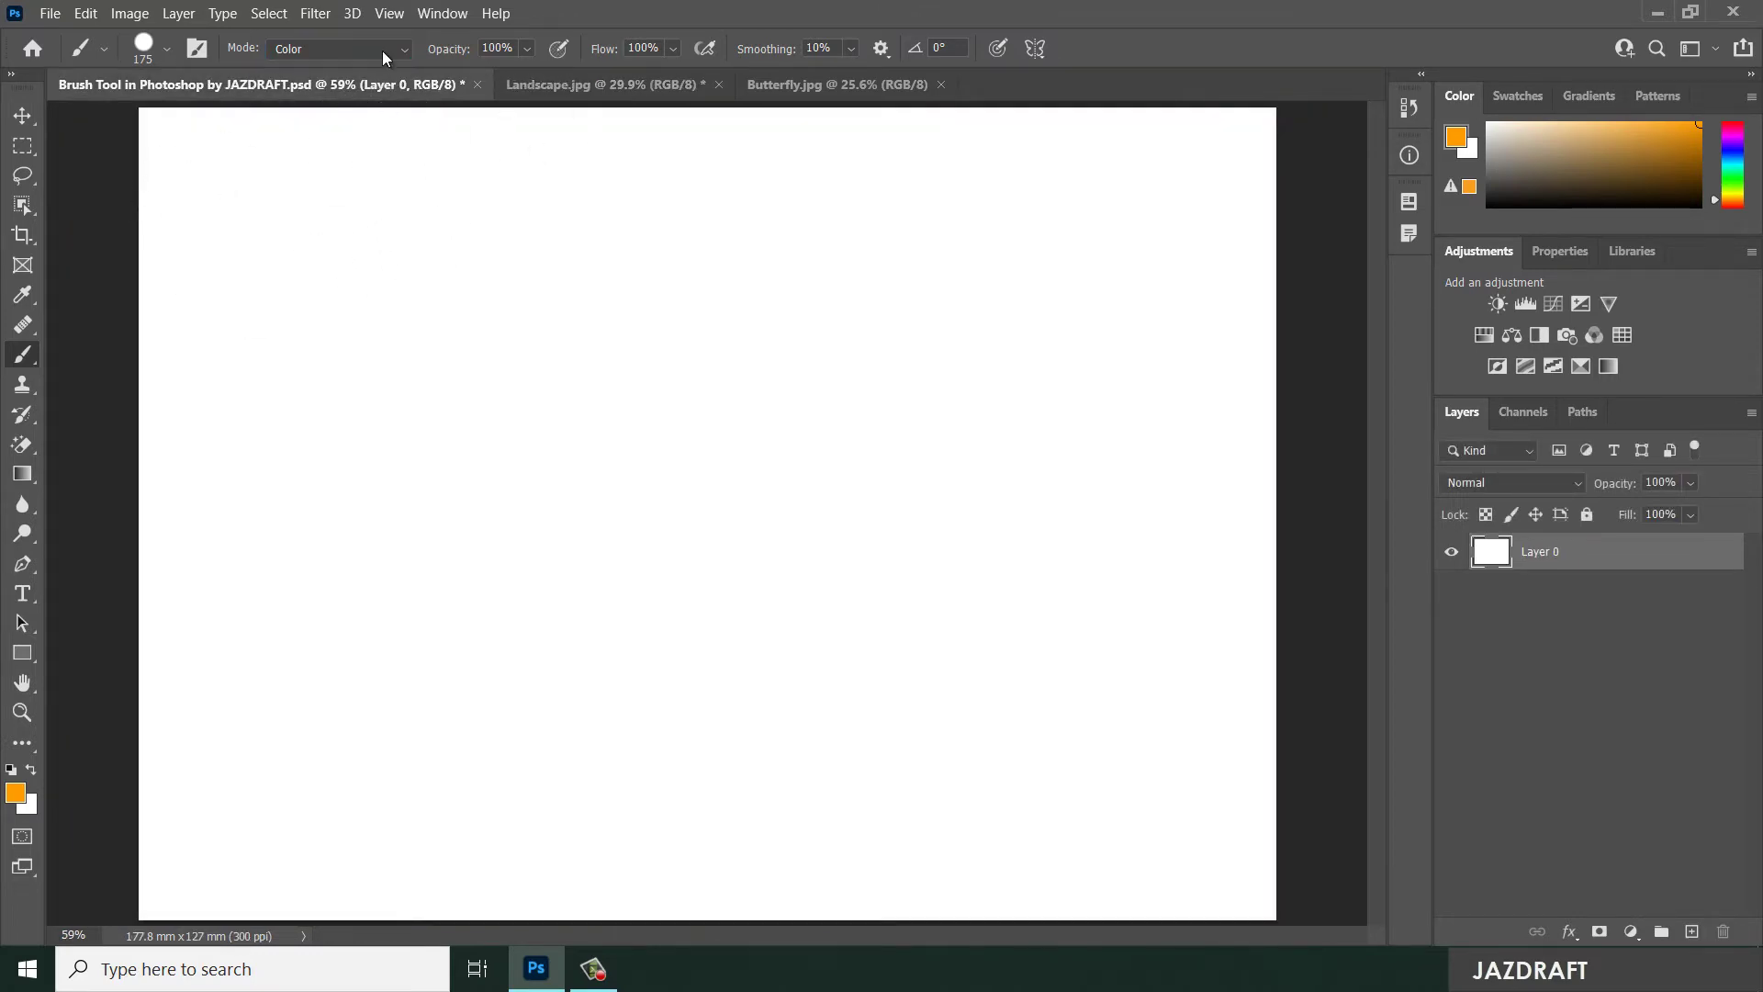
{"action": "left_click", "coordinate": [427, 13]}
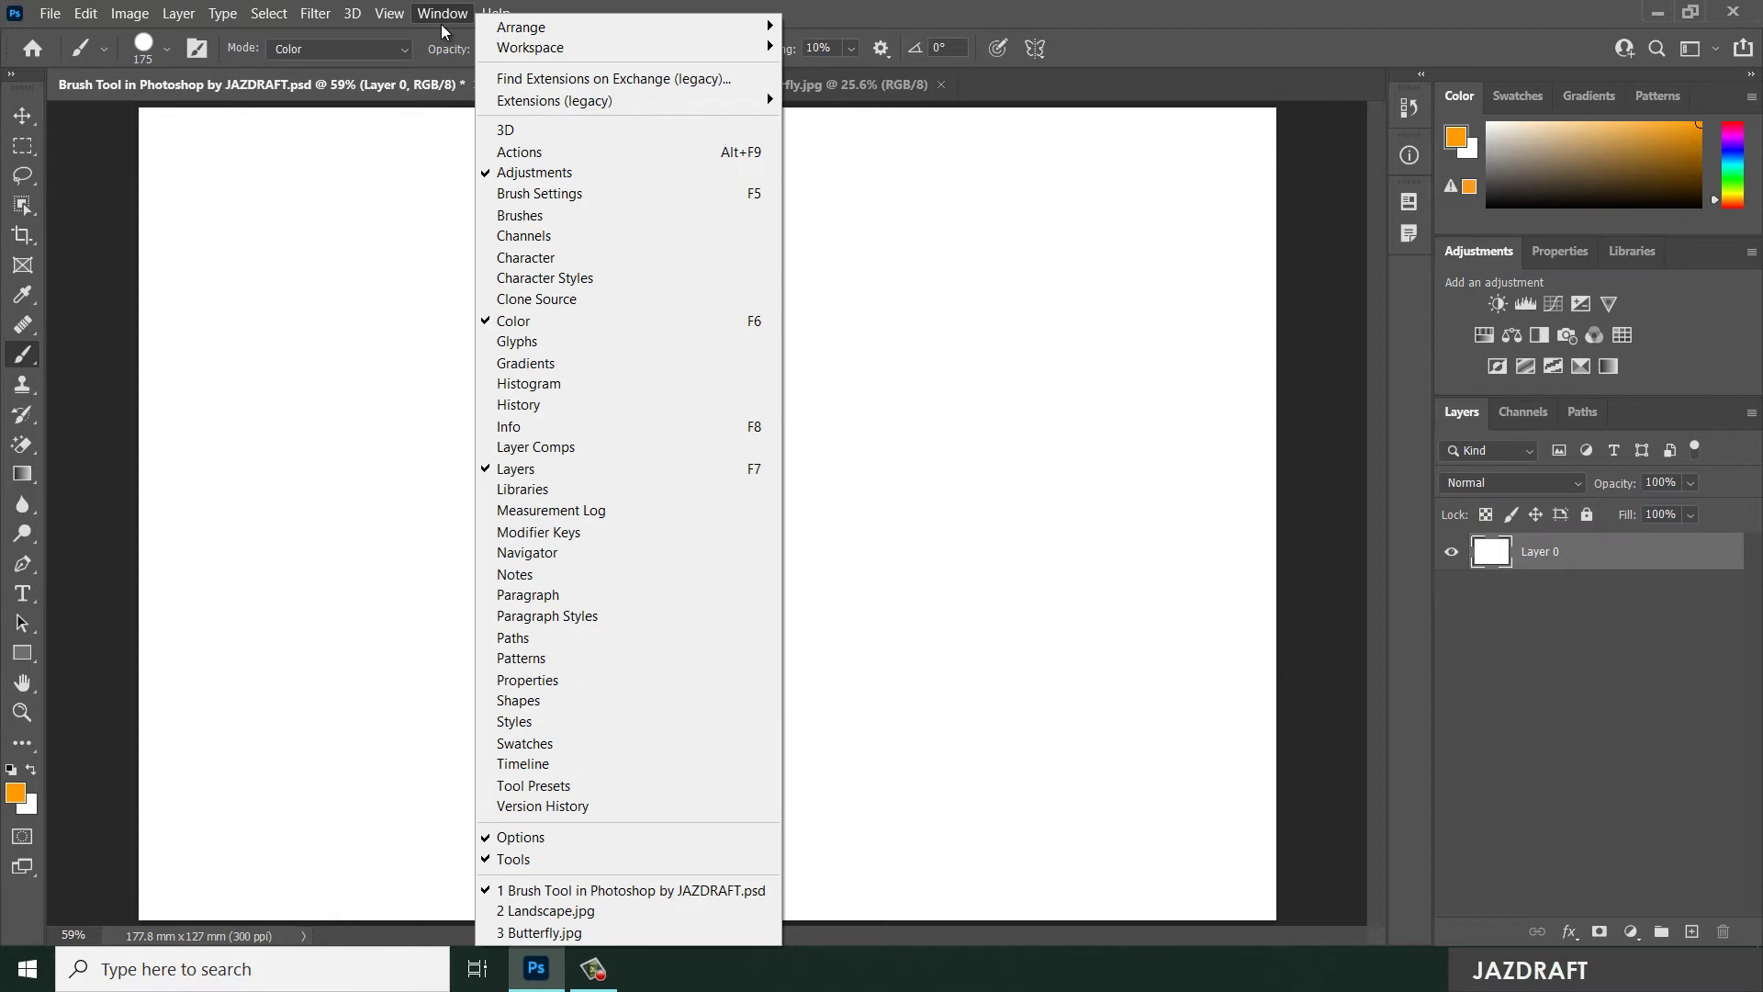
{"action": "left_click", "coordinate": [1187, 8]}
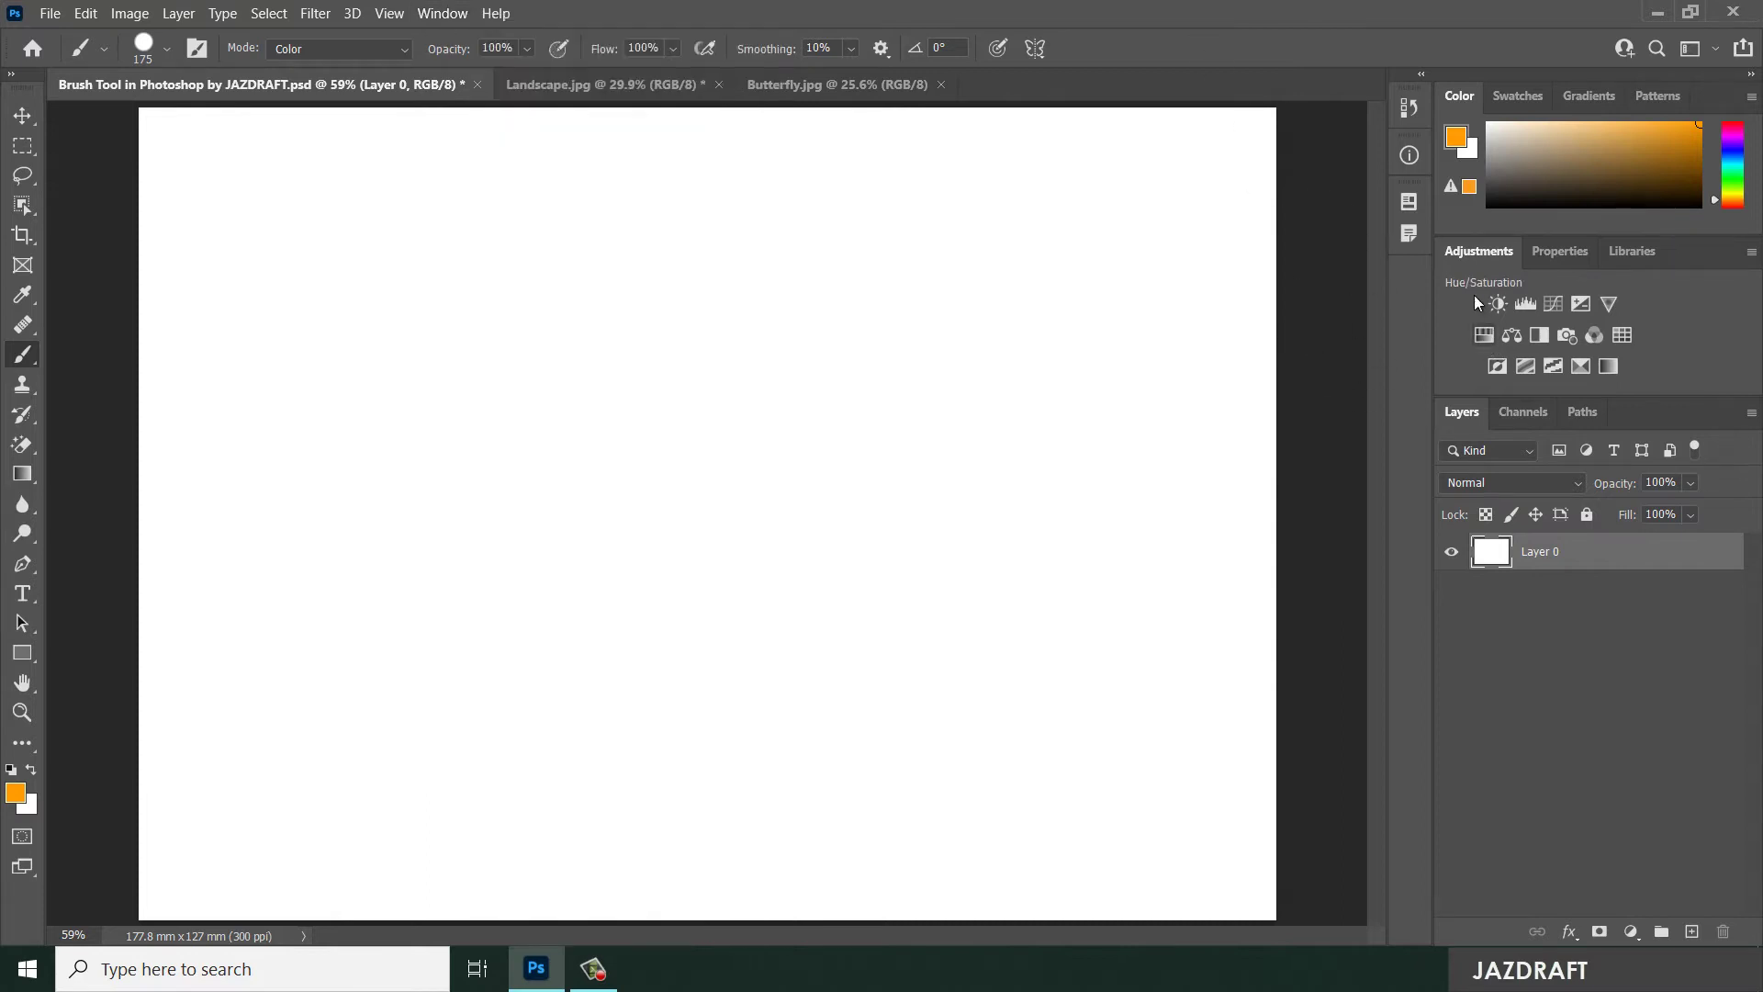
{"action": "left_click", "coordinate": [442, 16]}
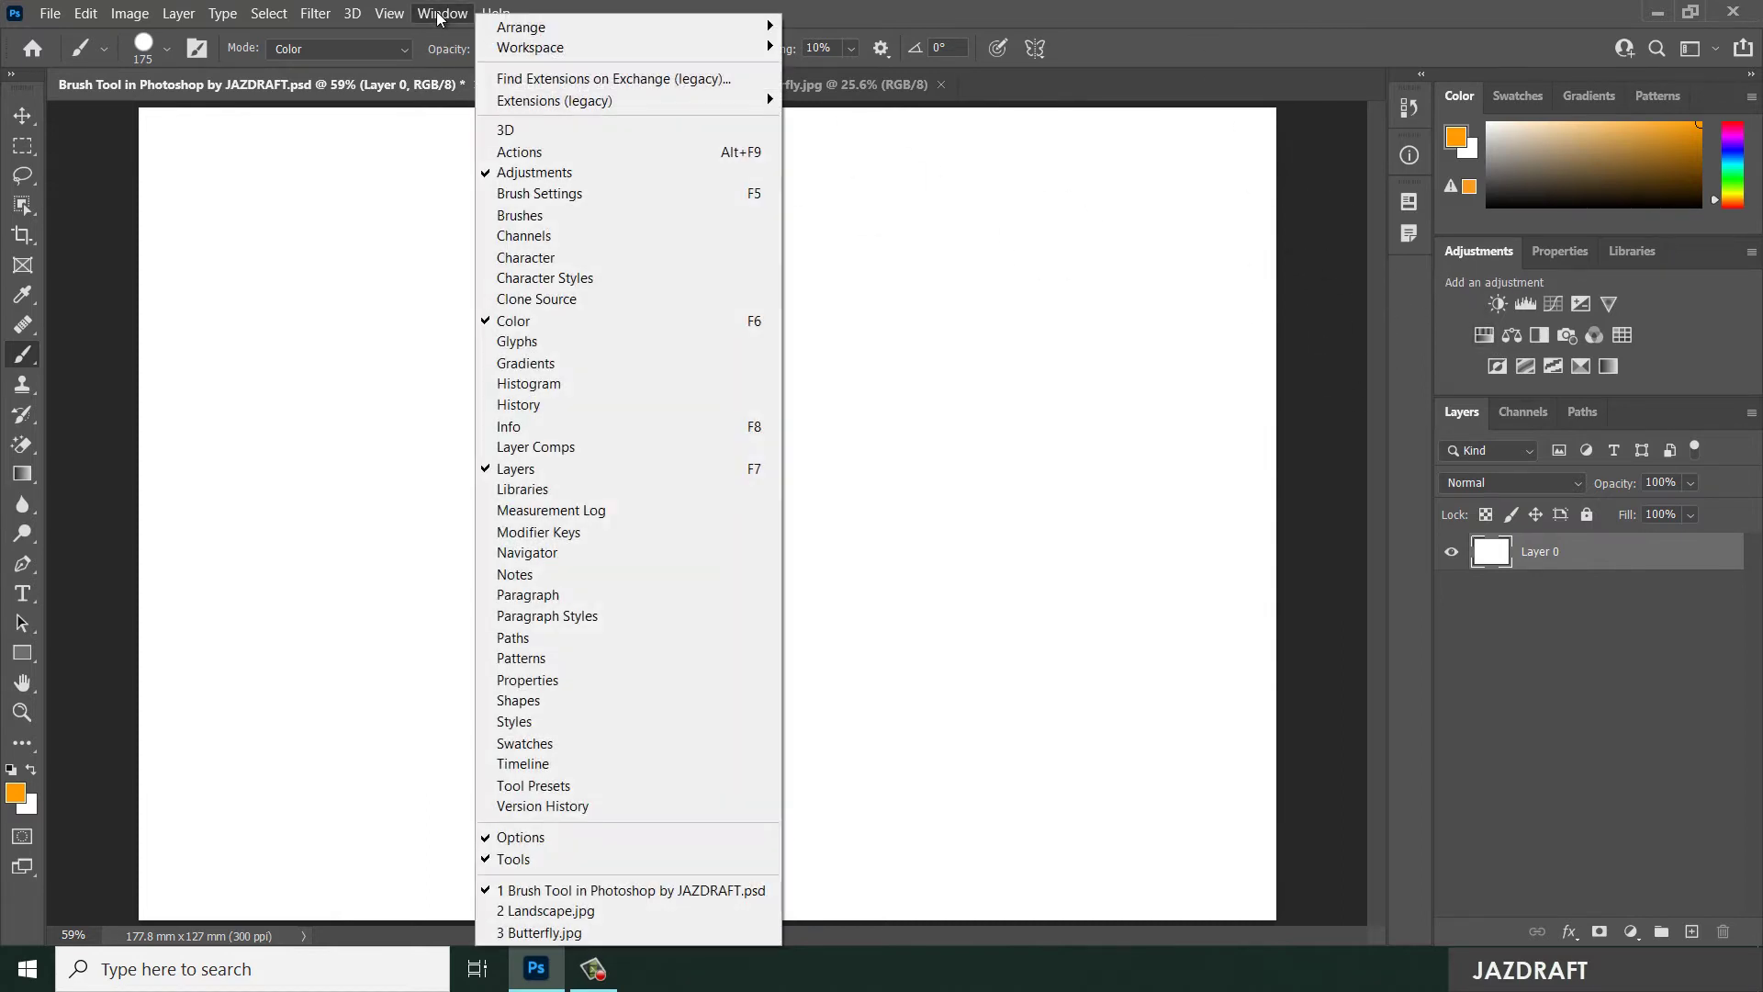
{"action": "left_click", "coordinate": [519, 220]}
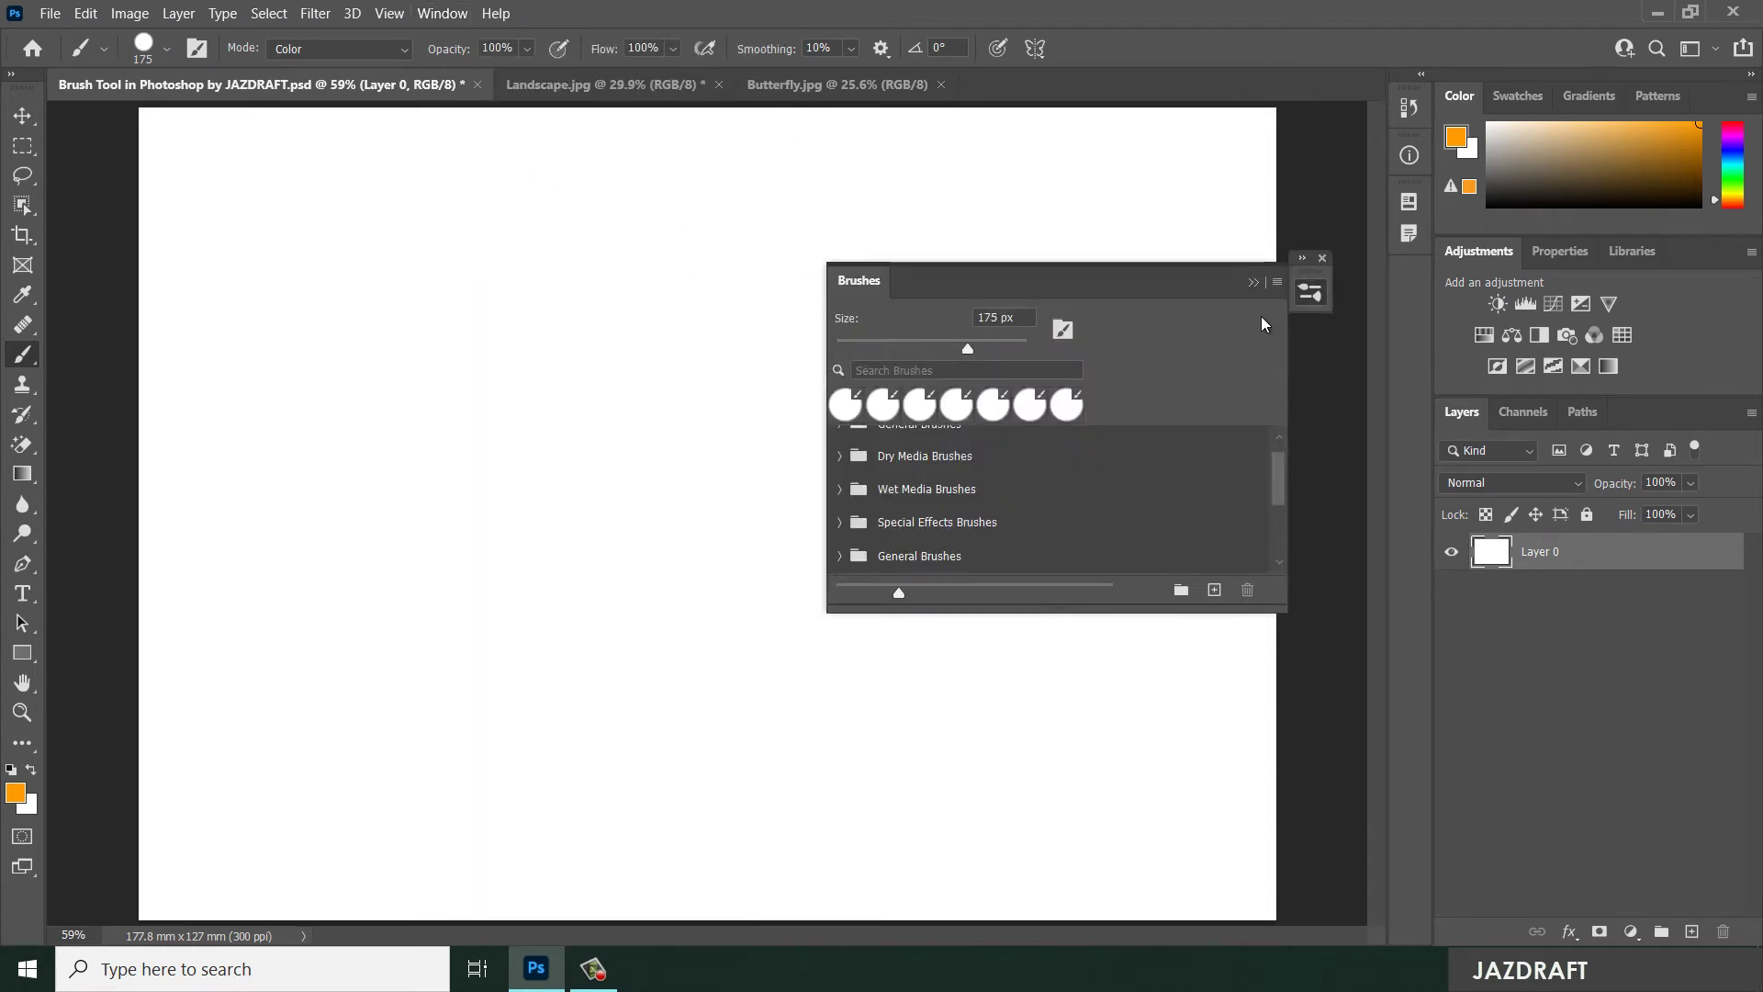
{"action": "left_click_drag", "start_coordinate": [1315, 279], "coordinate": [1404, 286]}
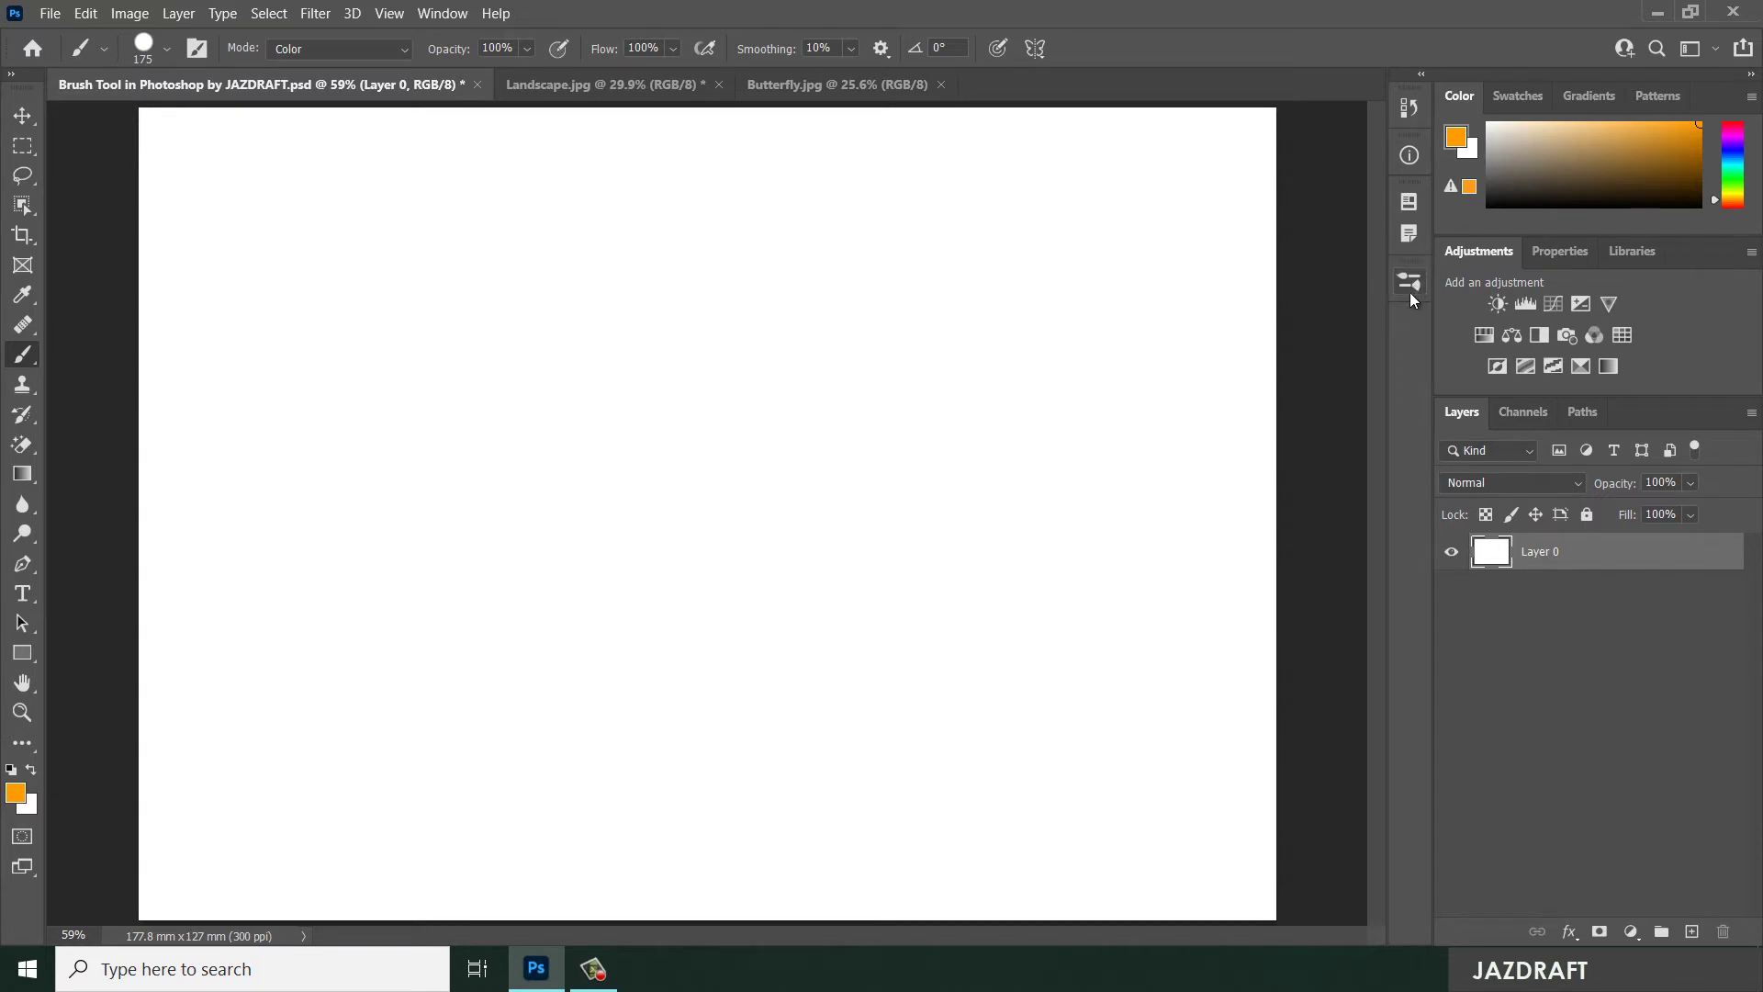
{"action": "left_click", "coordinate": [1411, 282]}
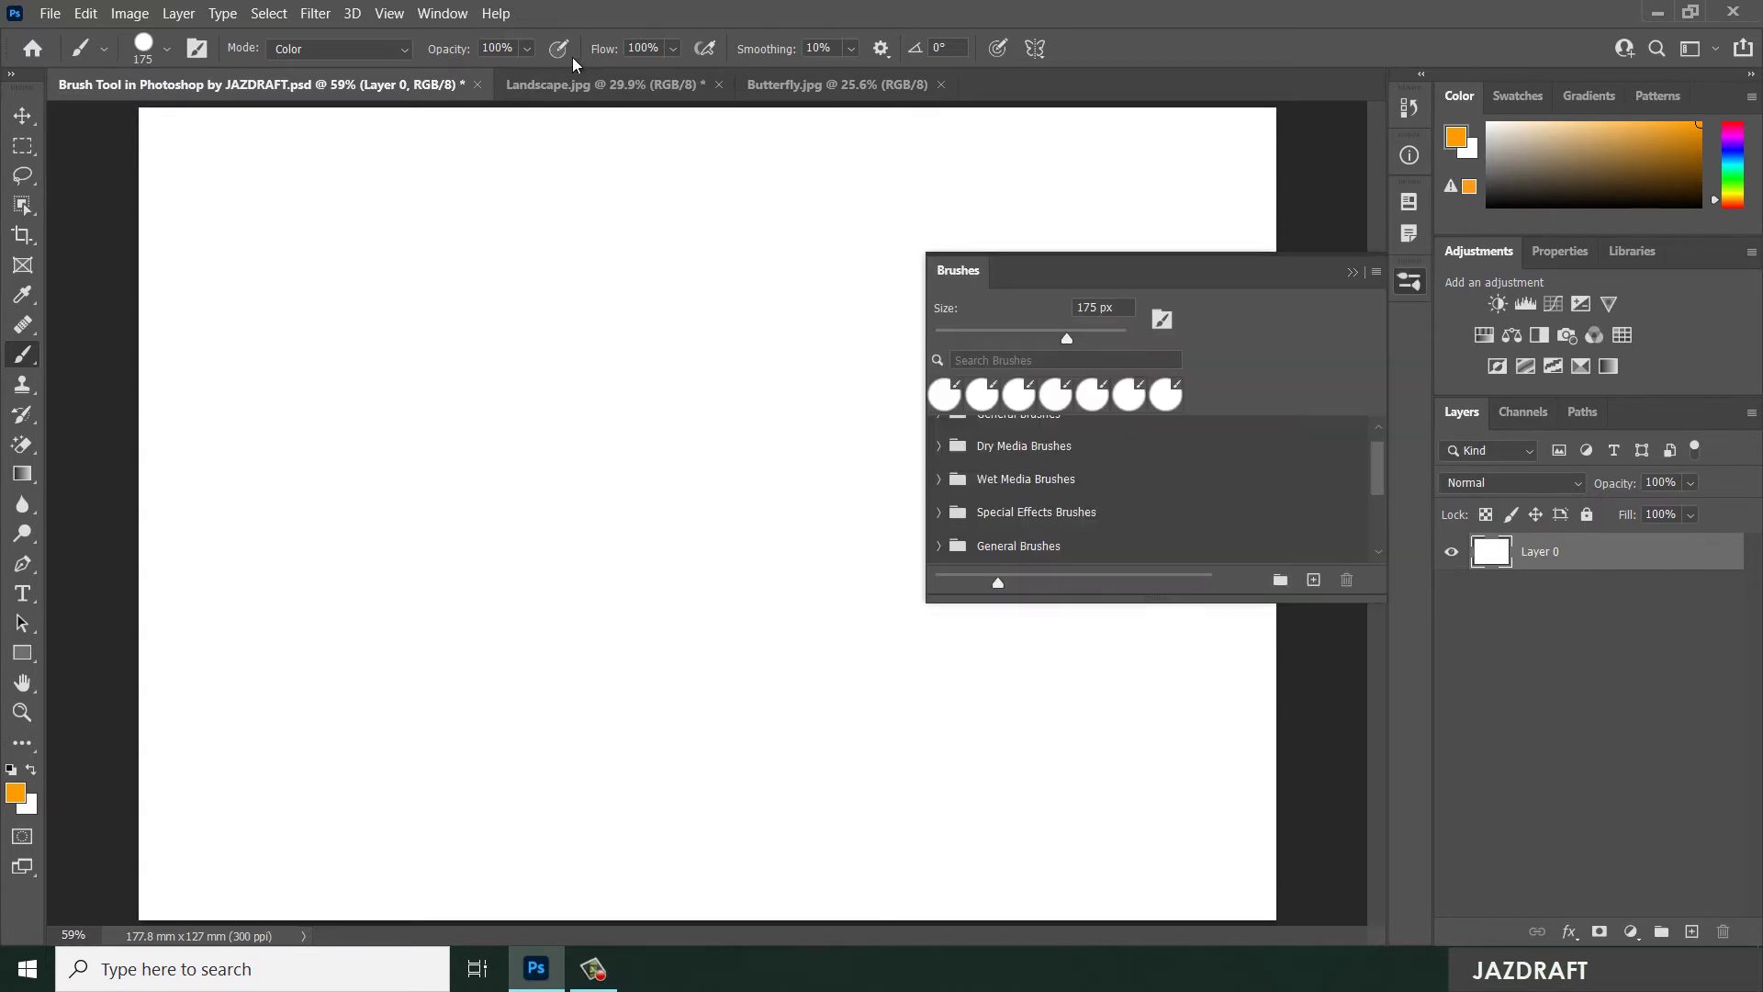
- Display the Brush Settings panel and dock it with the Brushes panel
{"action": "left_click", "coordinate": [442, 14]}
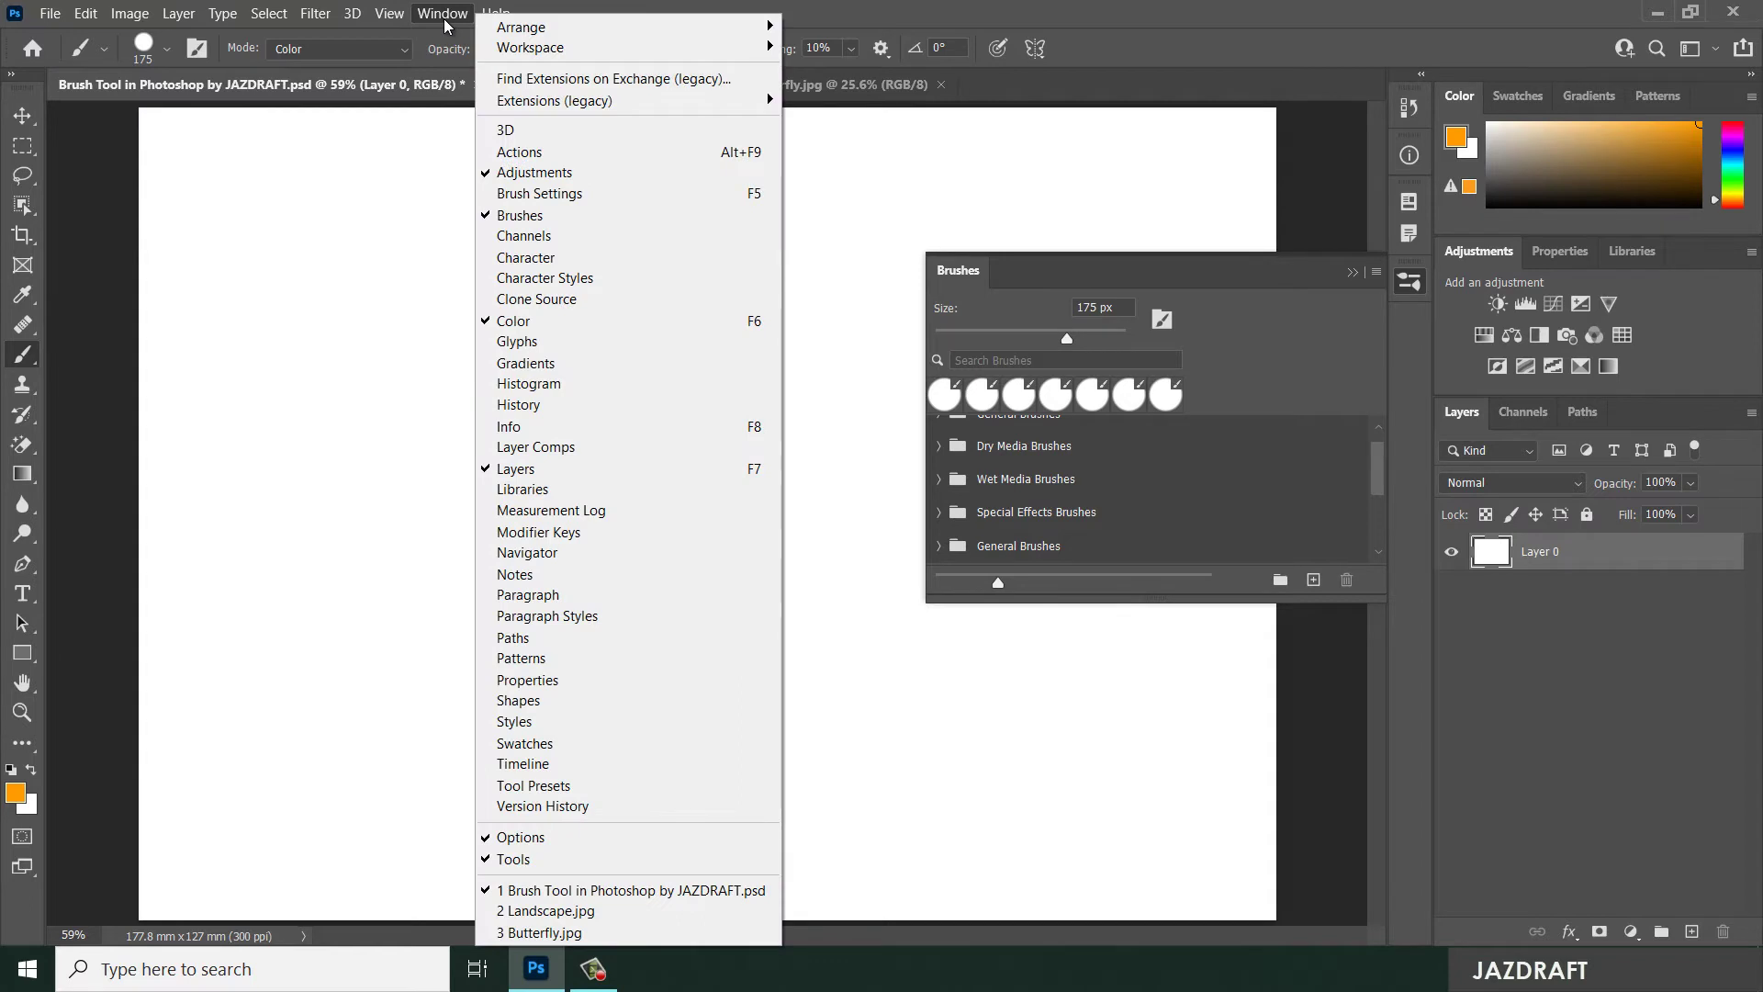
{"action": "left_click", "coordinate": [537, 194]}
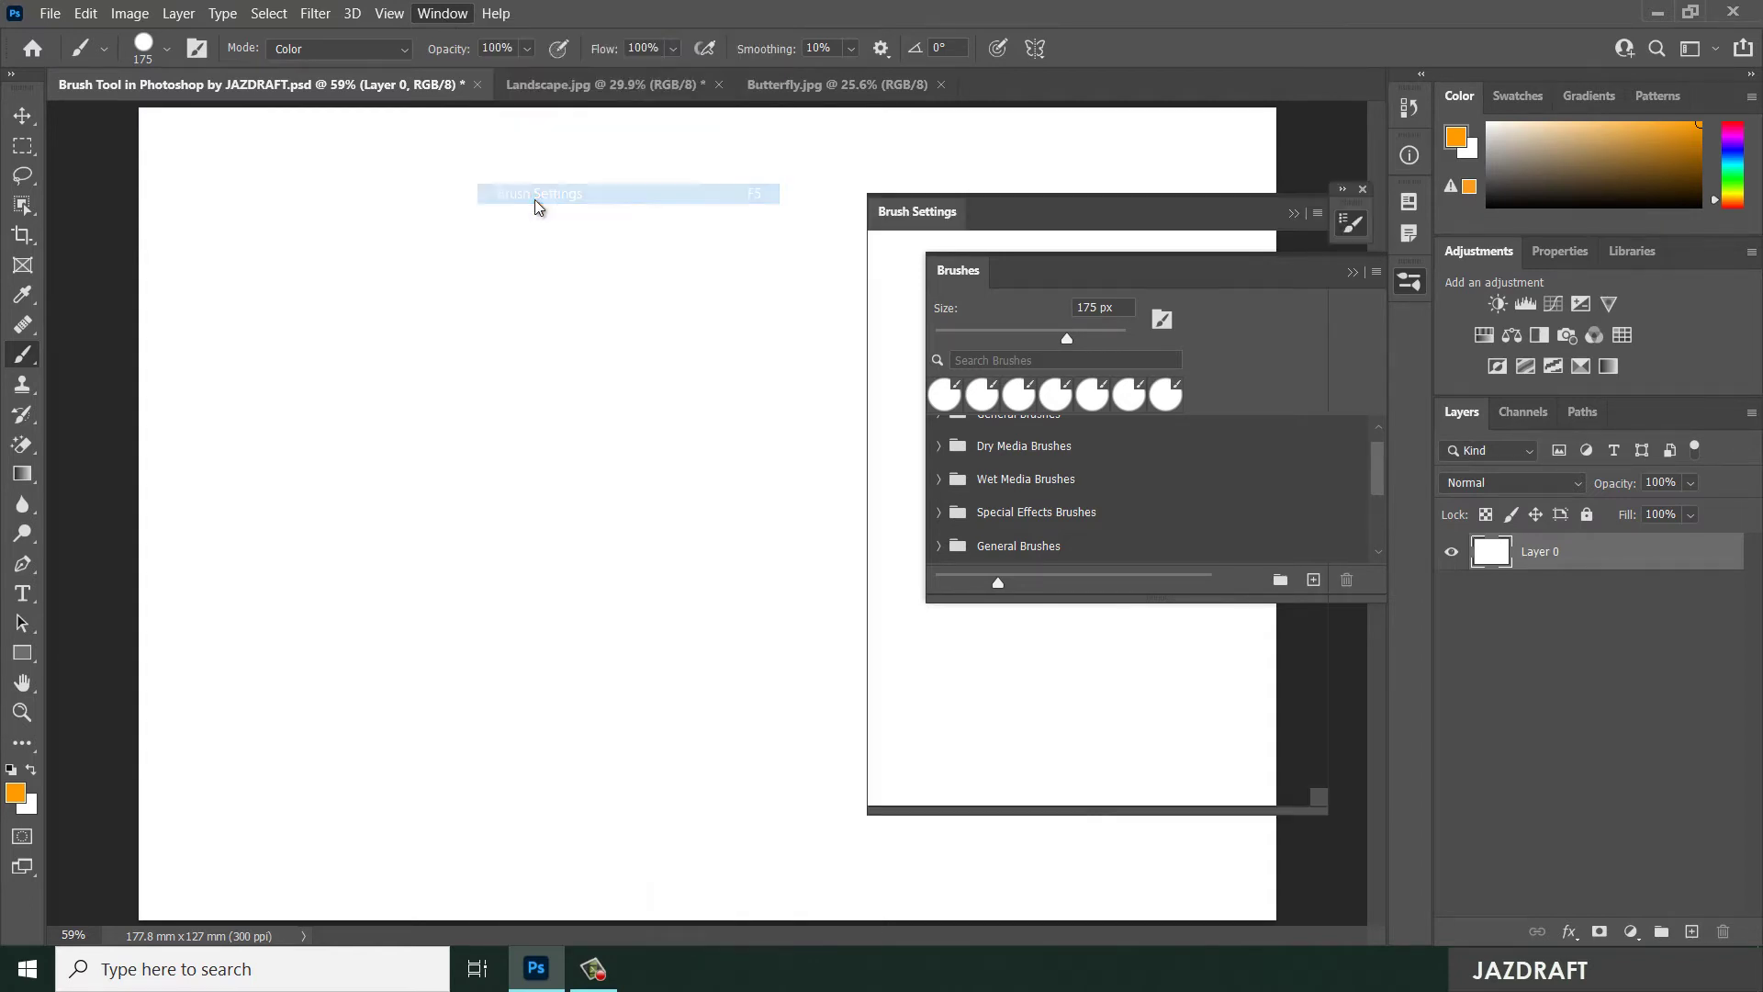
{"action": "left_click_drag", "start_coordinate": [1410, 283], "coordinate": [969, 277]}
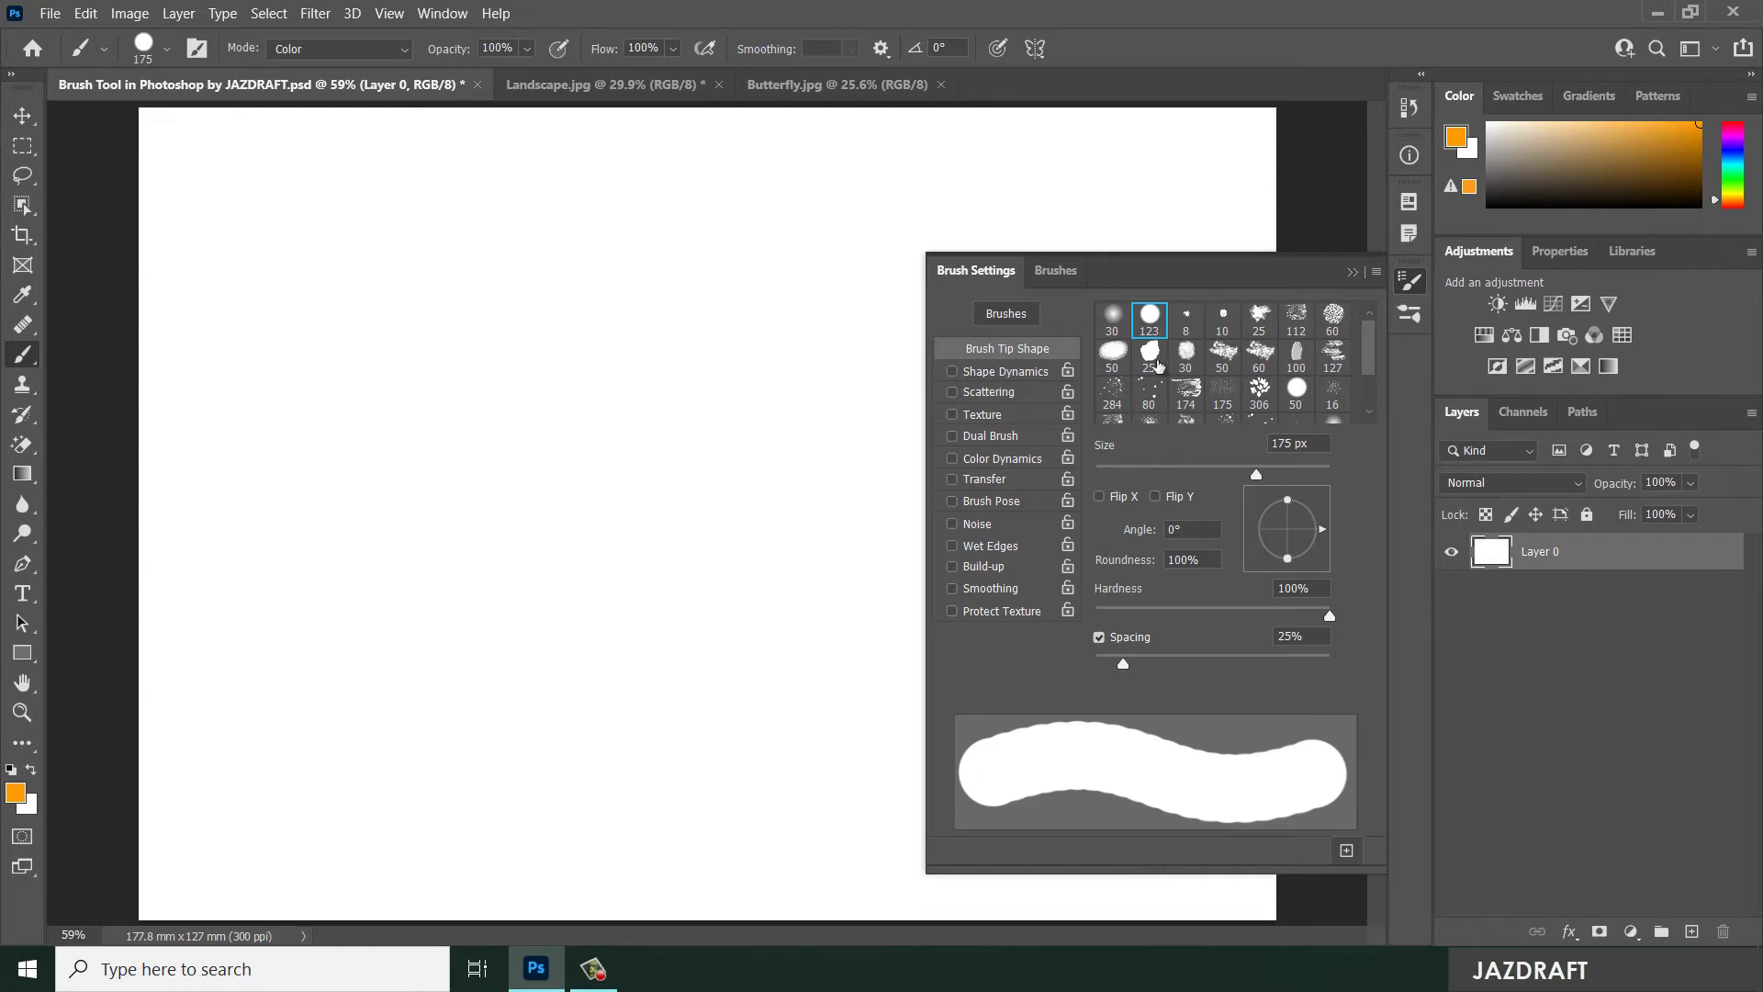
- Try the 123 px round brush tip, choose the 306 px leaf tip instead, and set the blending mode to Normal
{"action": "left_click", "coordinate": [1151, 318]}
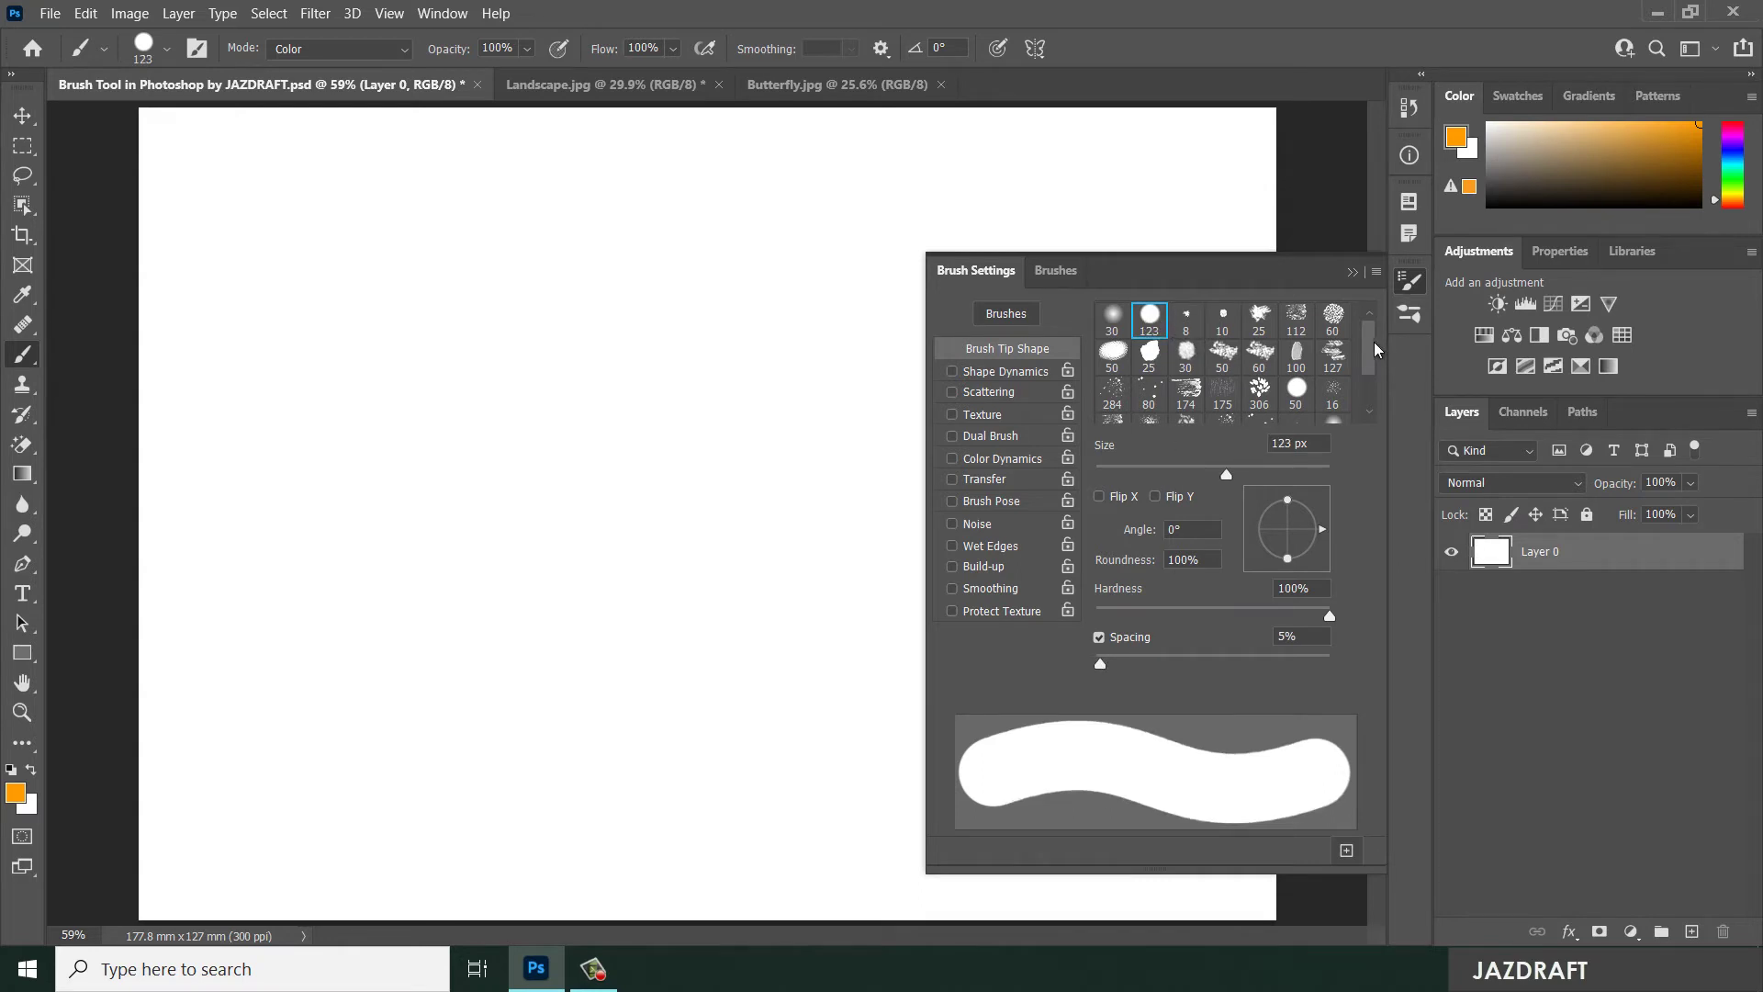
{"action": "left_click", "coordinate": [1261, 392]}
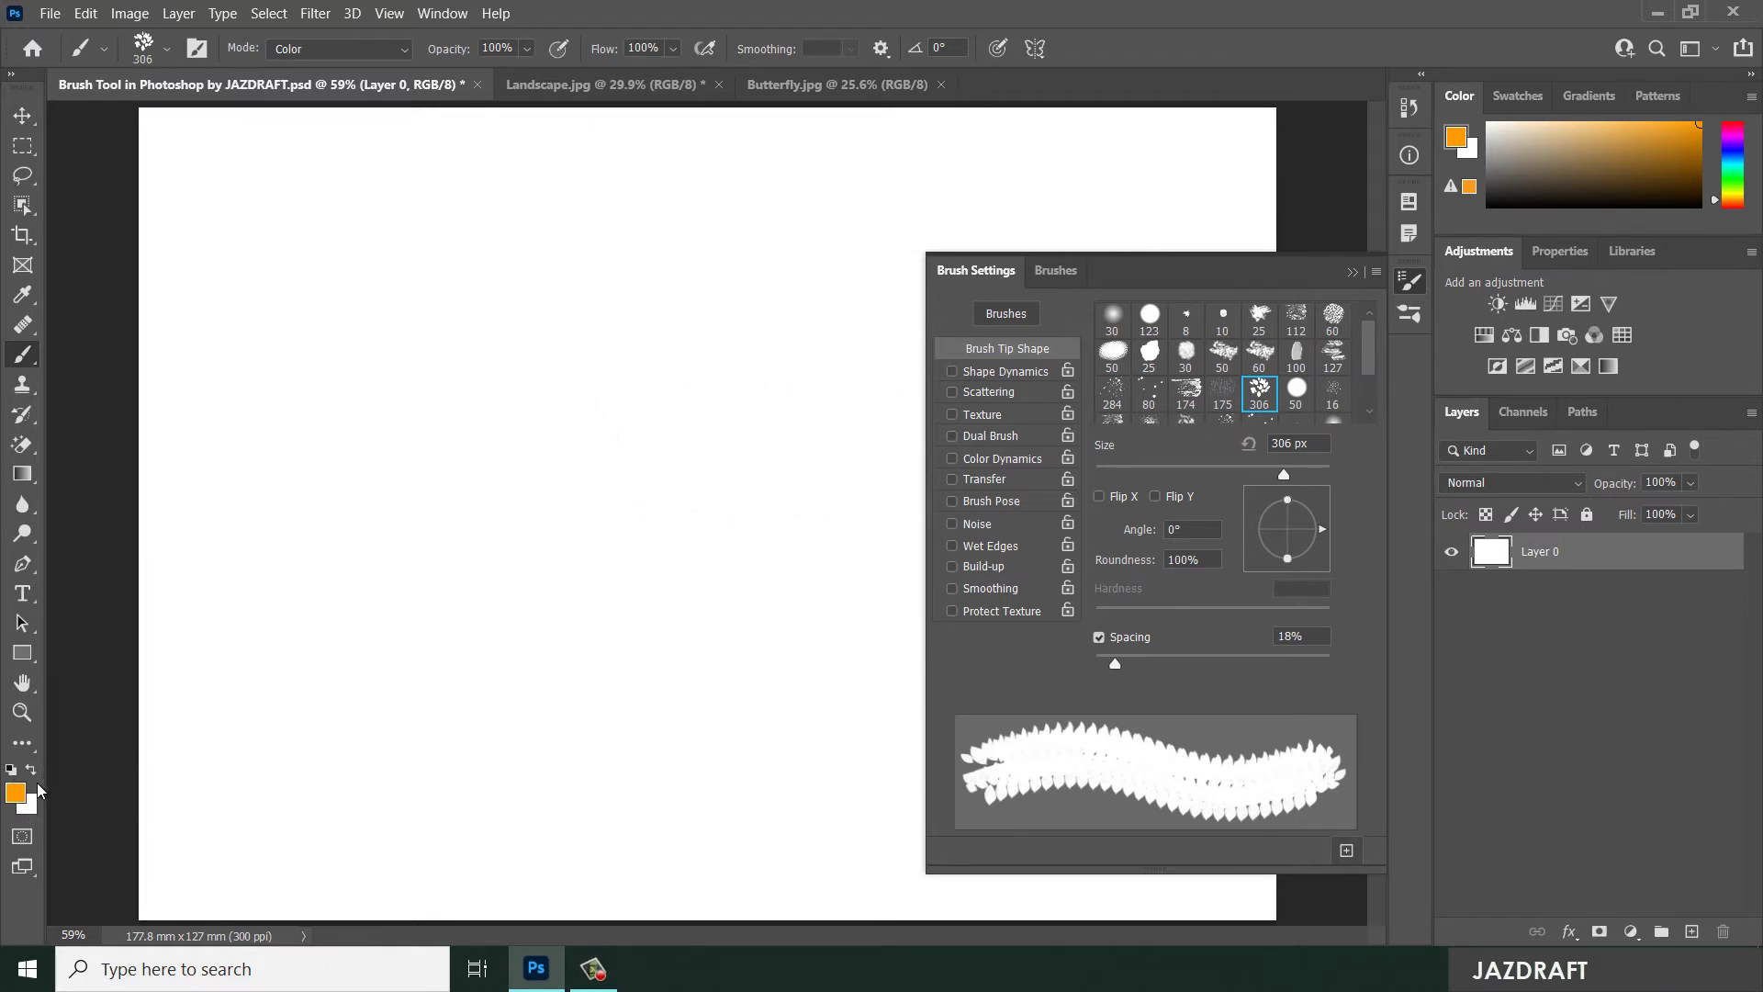
{"action": "left_click", "coordinate": [317, 49]}
{"action": "left_click", "coordinate": [303, 55]}
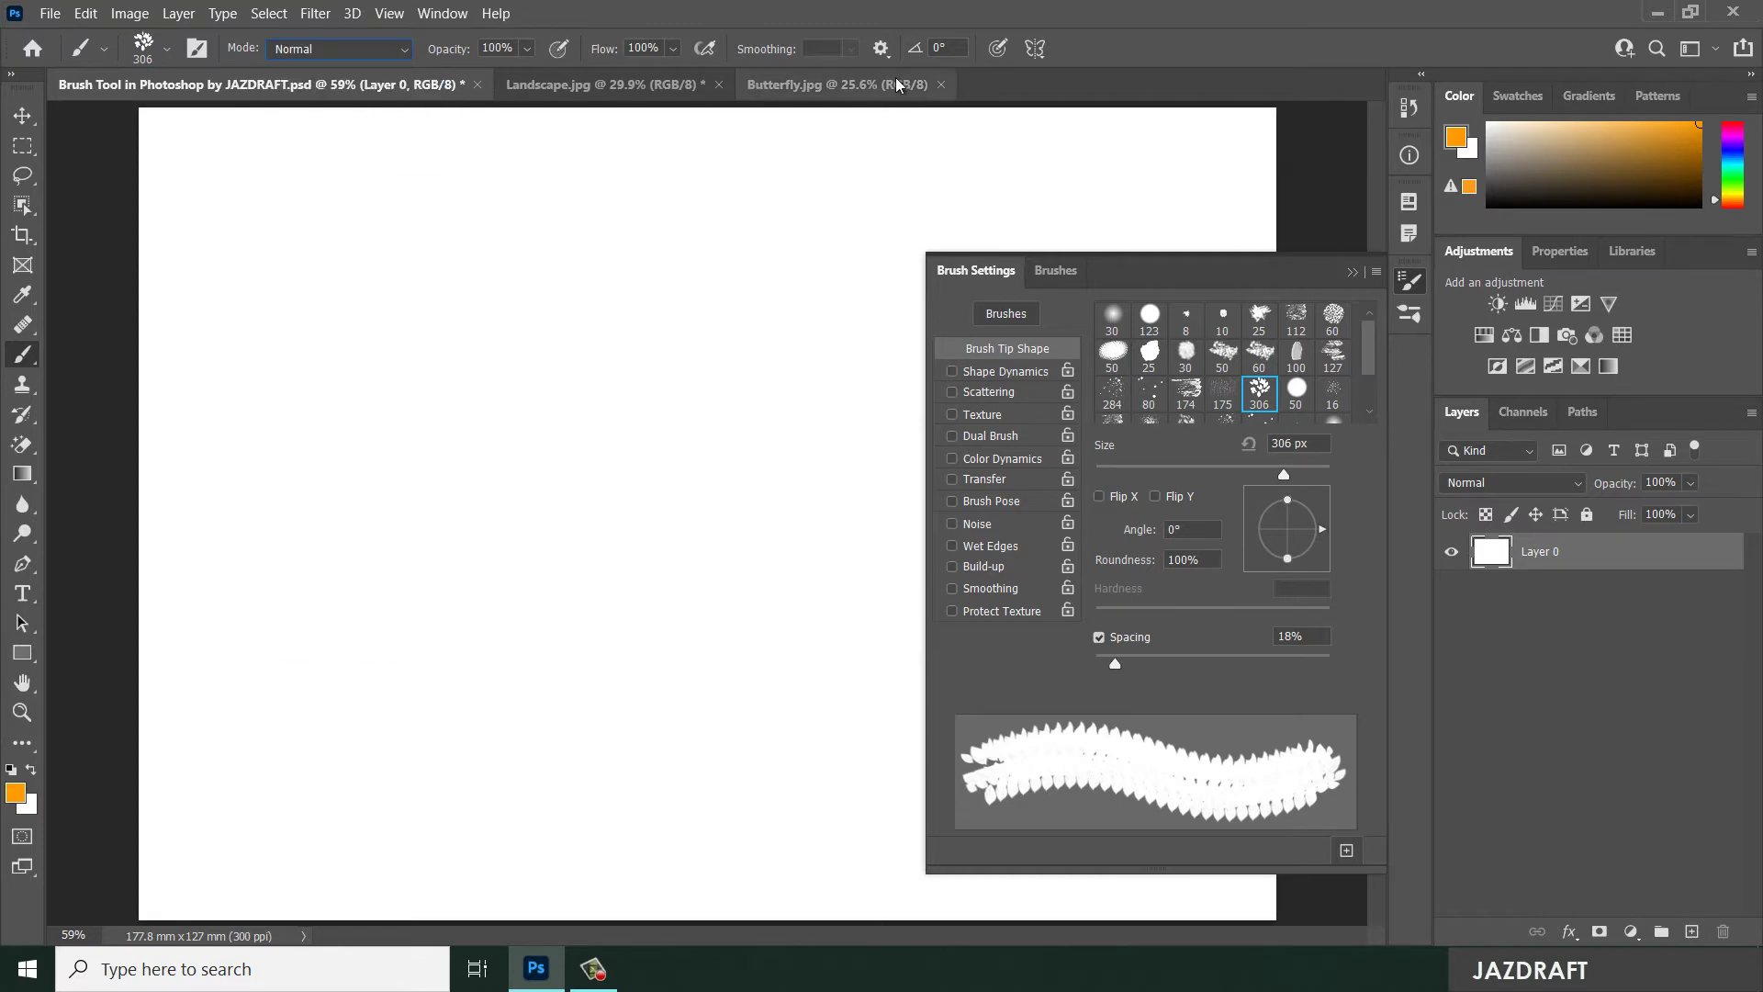
- Stamp three orange leaf clusters in a row across the upper canvas and undo all three
{"action": "left_click", "coordinate": [367, 326]}
{"action": "left_click", "coordinate": [523, 331]}
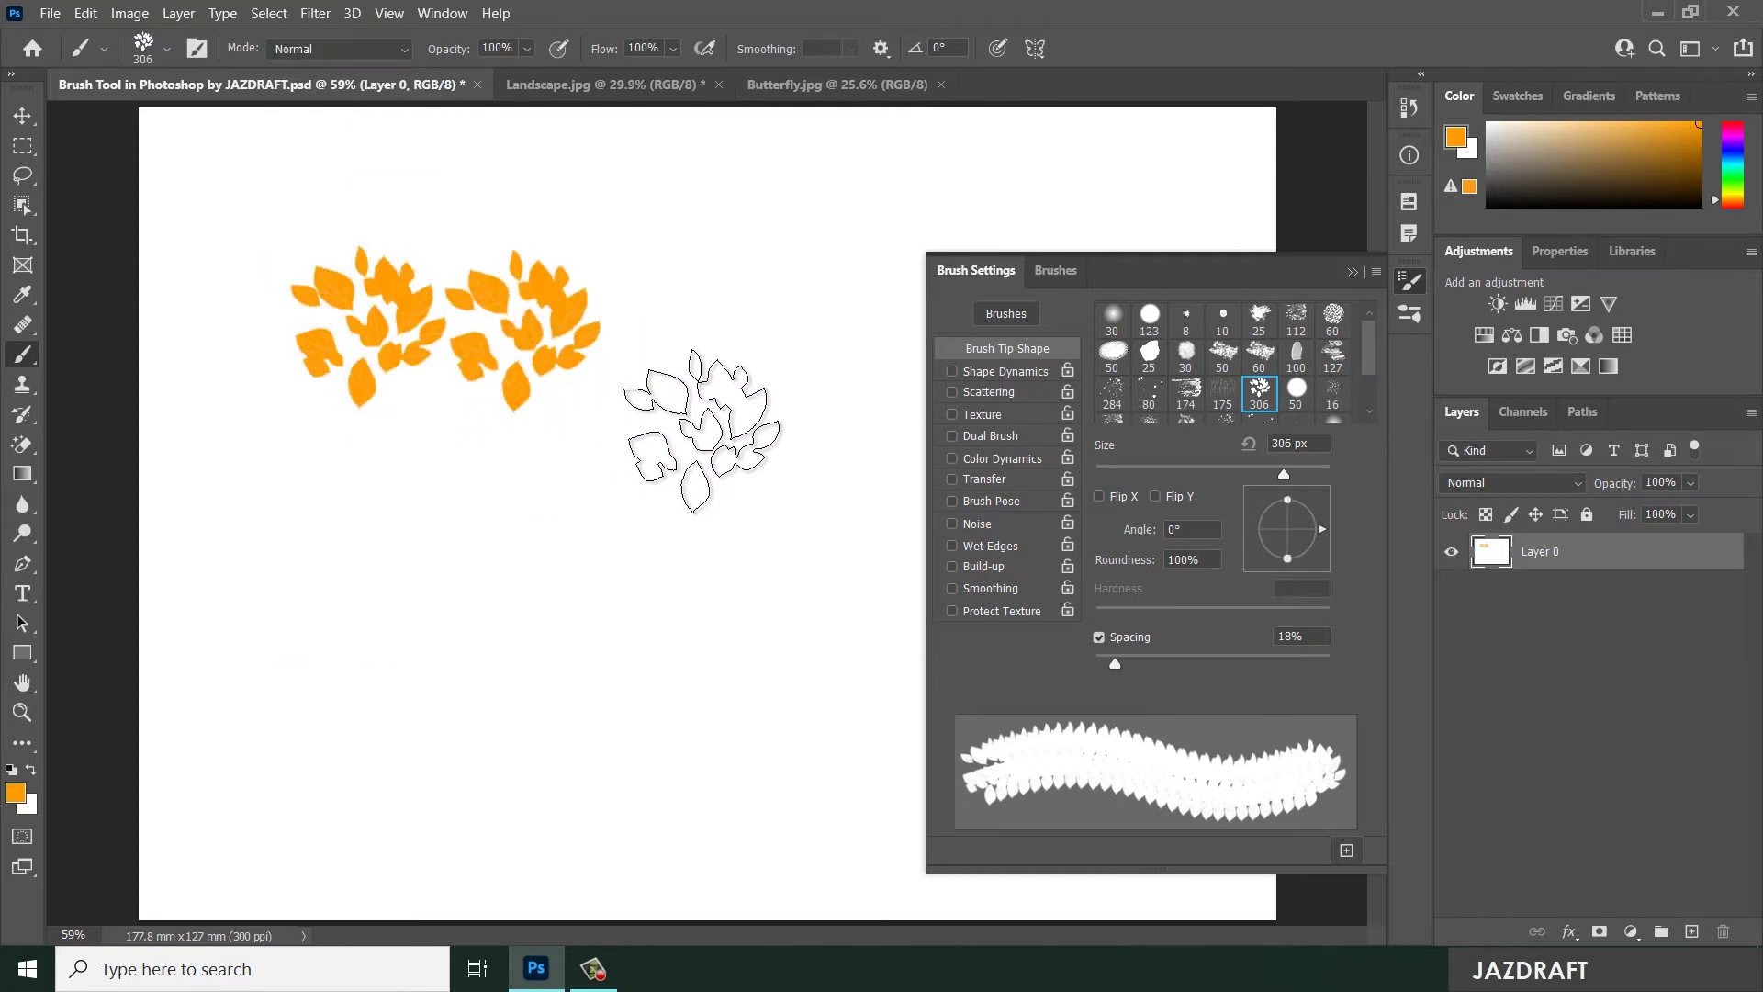
{"action": "left_click", "coordinate": [743, 322]}
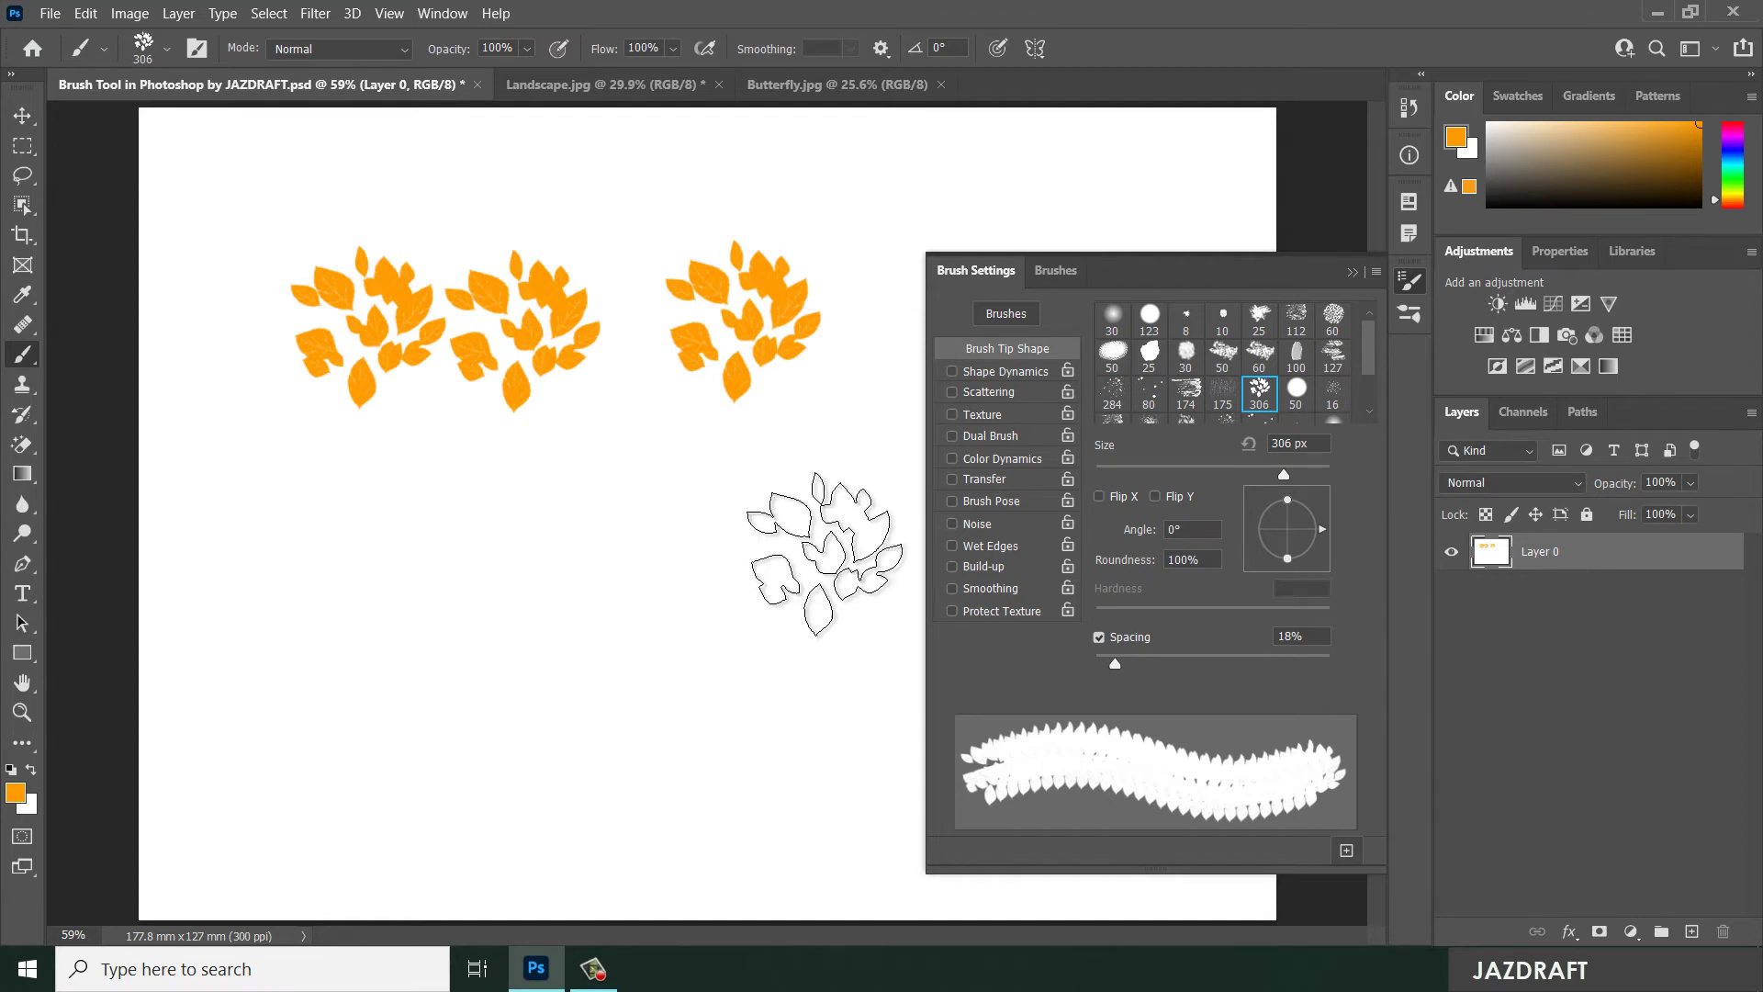
{"action": "key", "text": "ctrl+z"}
{"action": "key", "text": "ctrl+z"}
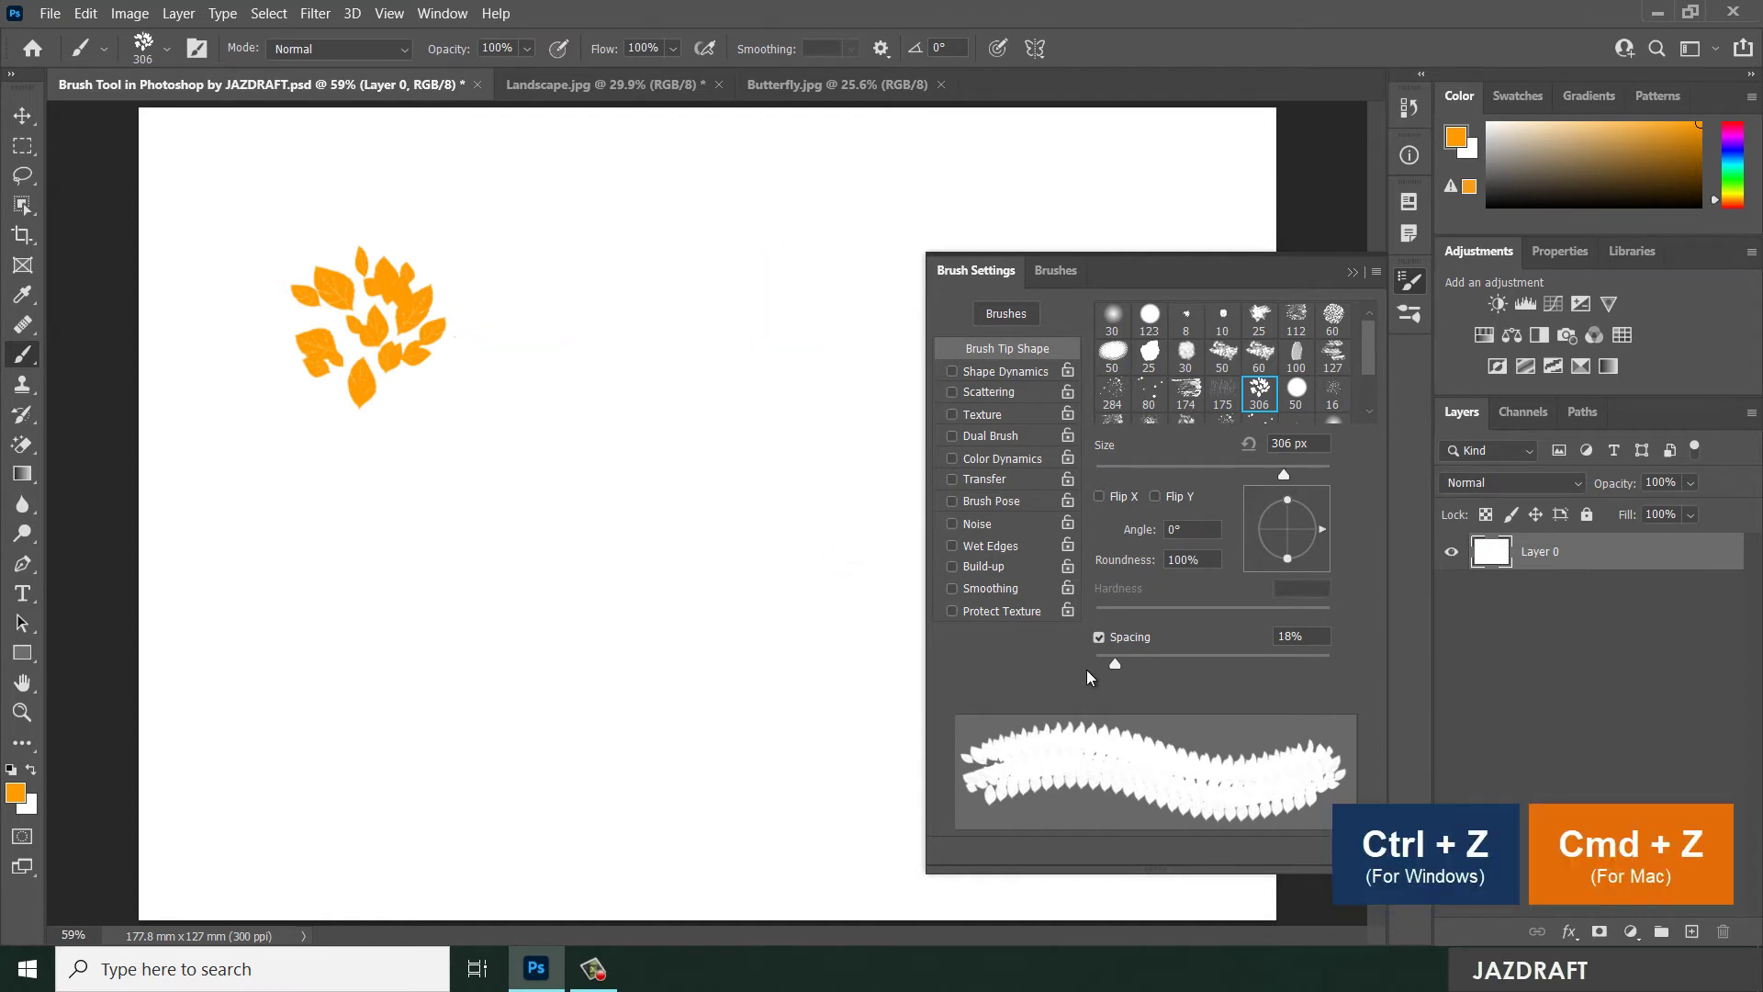
{"action": "key", "text": "ctrl+z"}
- Set the leaf tip's spacing to 147% and paint a curved stroke of separate leaf clusters around the canvas
{"action": "left_click_drag", "start_coordinate": [1115, 663], "coordinate": [1240, 663]}
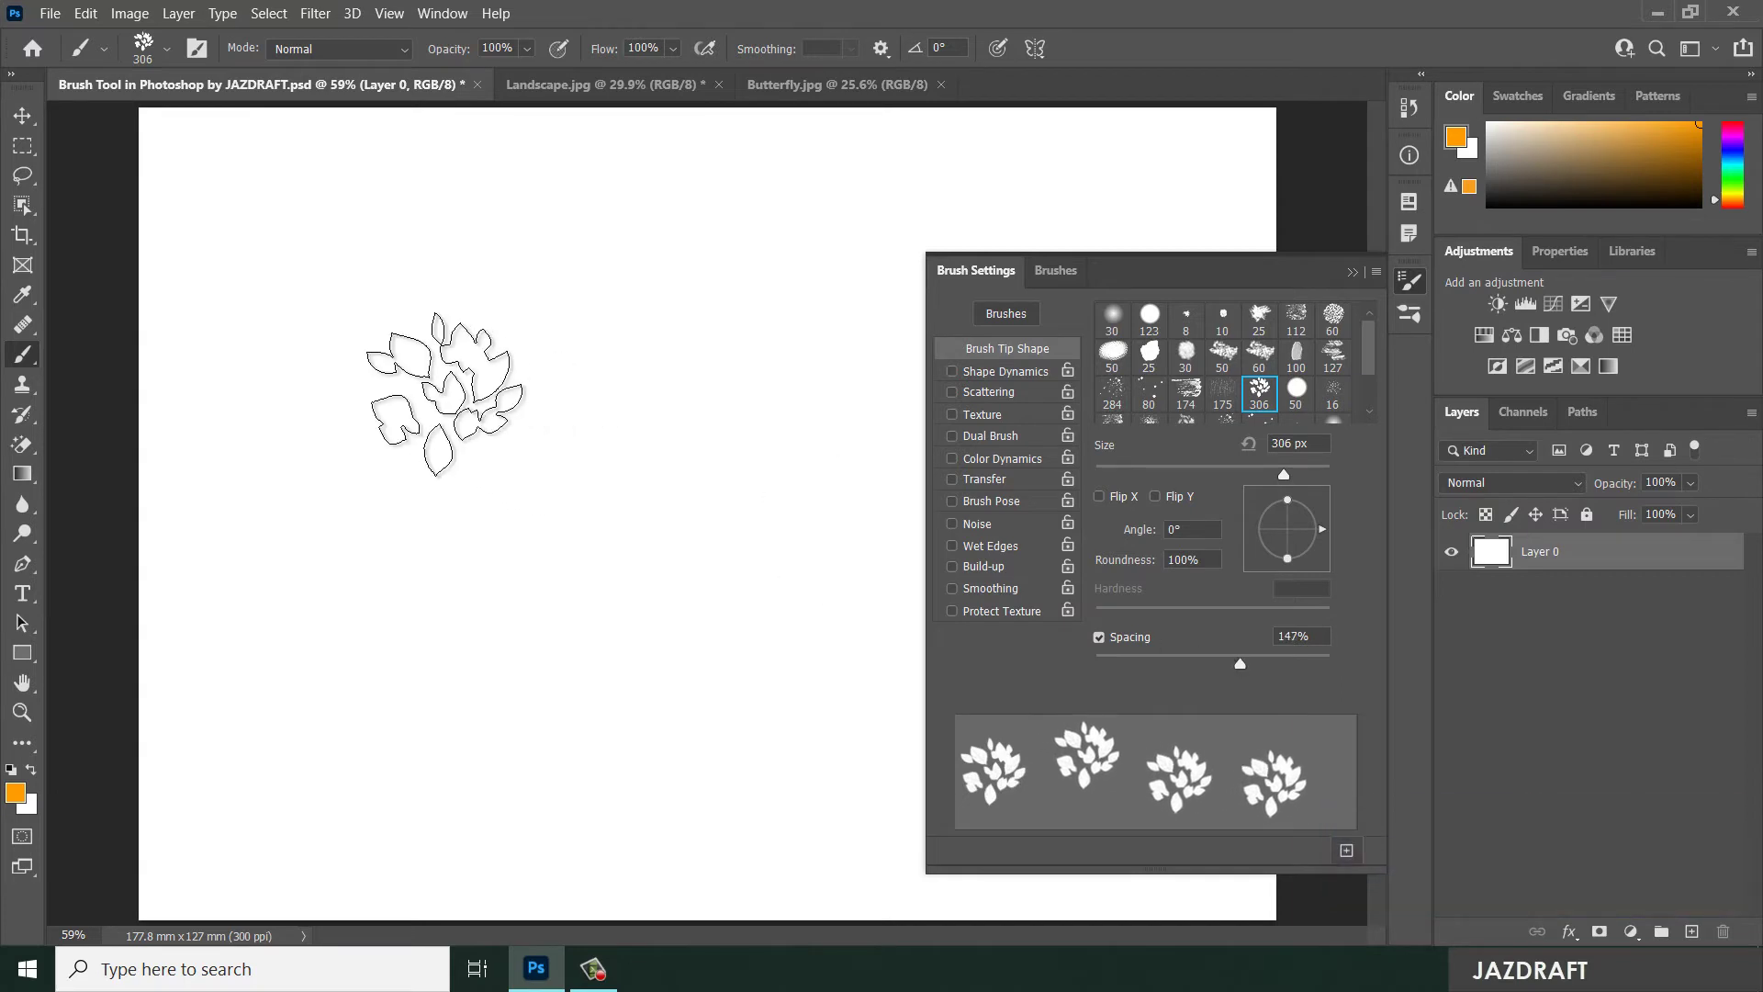
{"action": "mouse_move", "coordinate": [303, 243]}
{"action": "left_mouse_down"}
{"action": "mouse_move", "coordinate": [404, 236]}
{"action": "mouse_move", "coordinate": [545, 271]}
{"action": "mouse_move", "coordinate": [605, 319]}
{"action": "mouse_move", "coordinate": [697, 545]}
{"action": "mouse_move", "coordinate": [684, 654]}
{"action": "mouse_move", "coordinate": [585, 721]}
{"action": "mouse_move", "coordinate": [386, 684]}
{"action": "mouse_move", "coordinate": [322, 459]}
{"action": "left_mouse_up"}
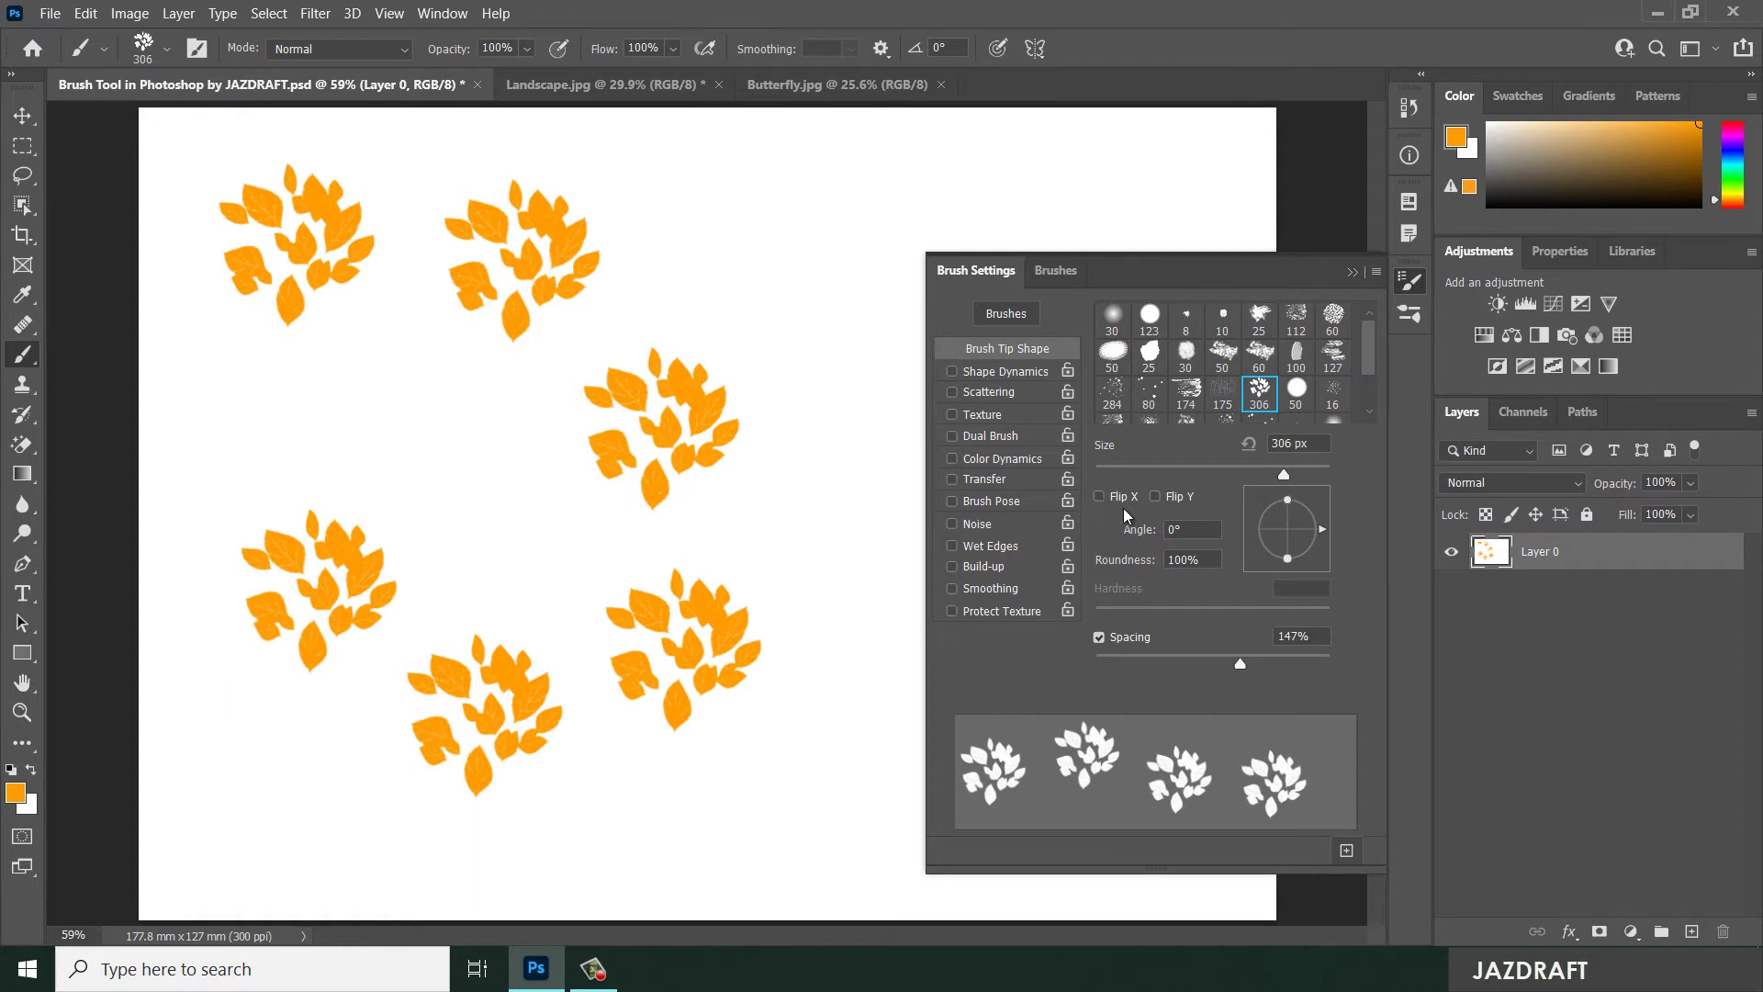
- Stamp one leaf cluster with Flip X enabled, then disable Flip X and stamp an unflipped cluster above it
{"action": "left_click", "coordinate": [1099, 496]}
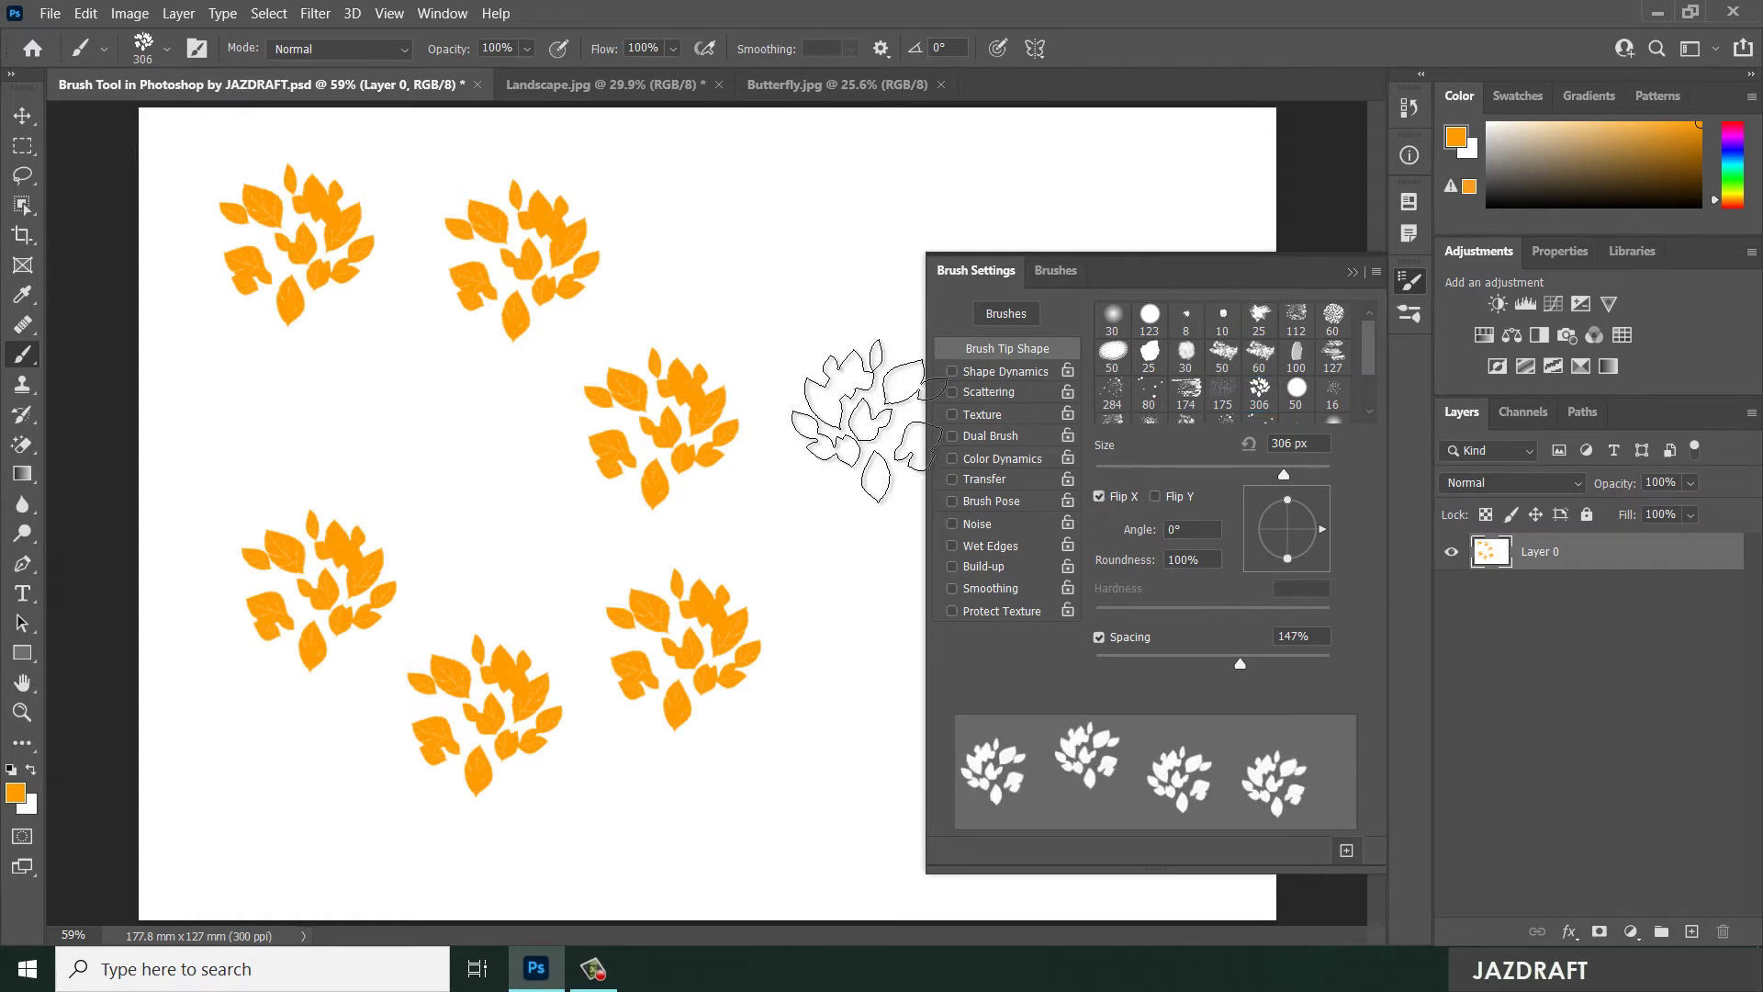
{"action": "left_click", "coordinate": [830, 395]}
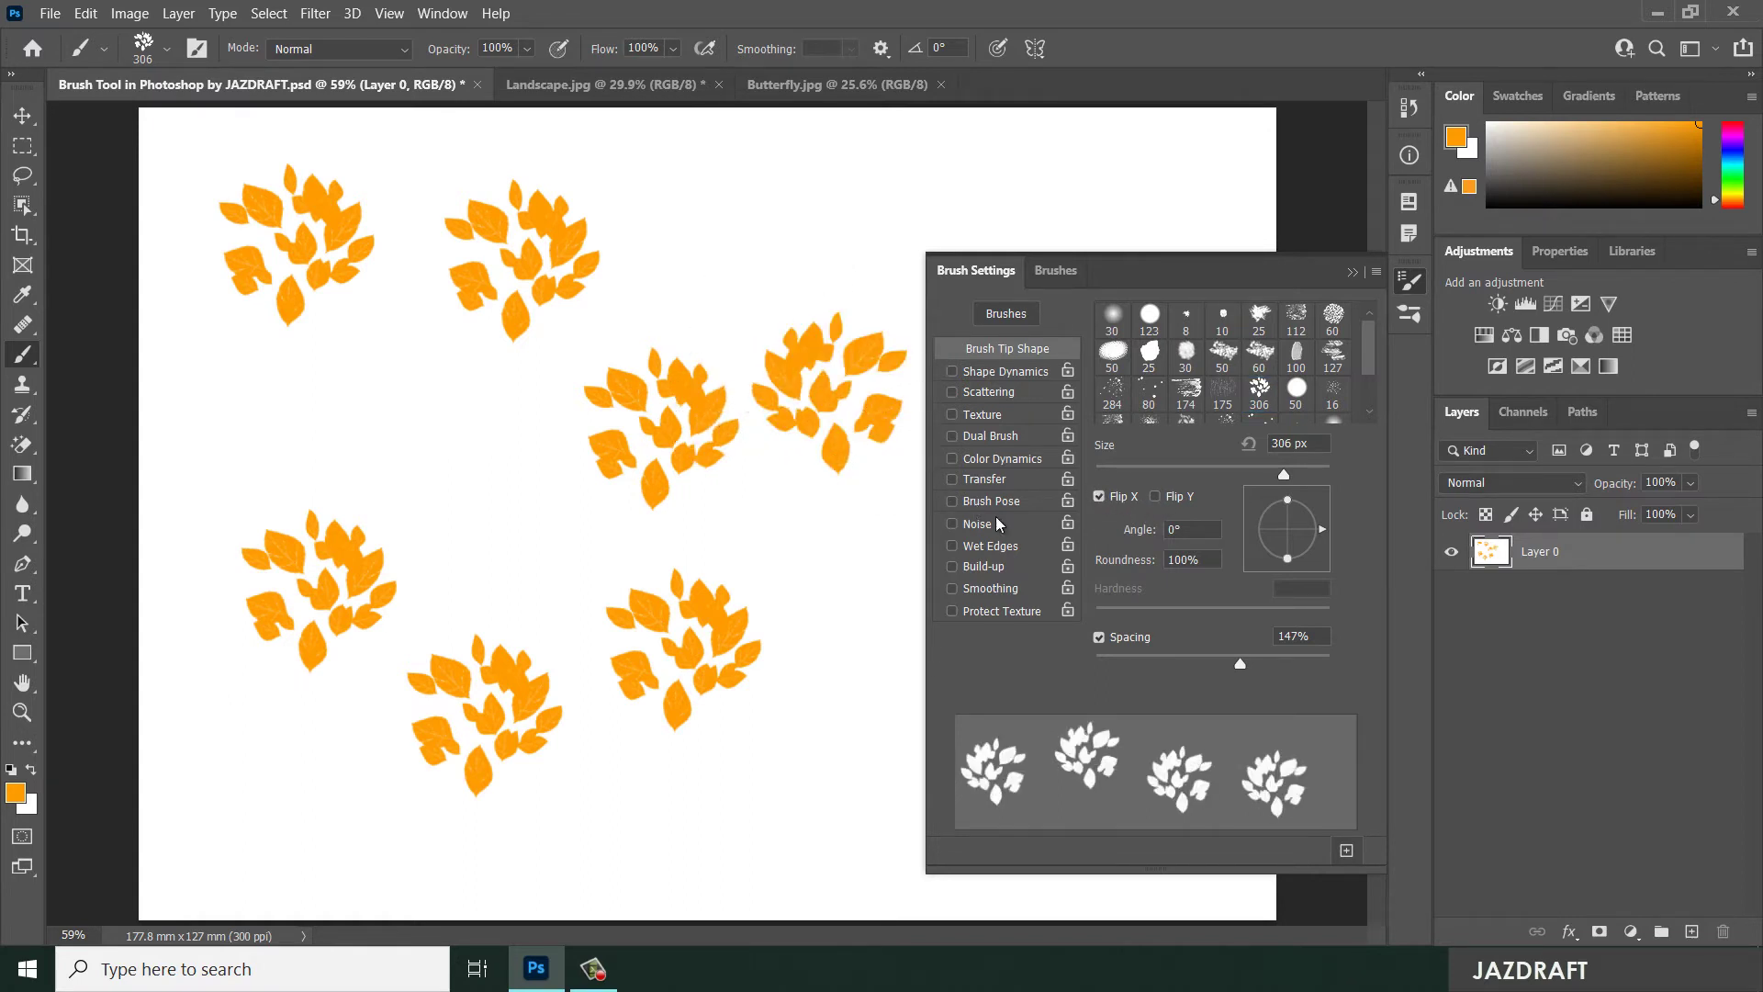
{"action": "left_click", "coordinate": [1099, 496]}
{"action": "left_click", "coordinate": [771, 249]}
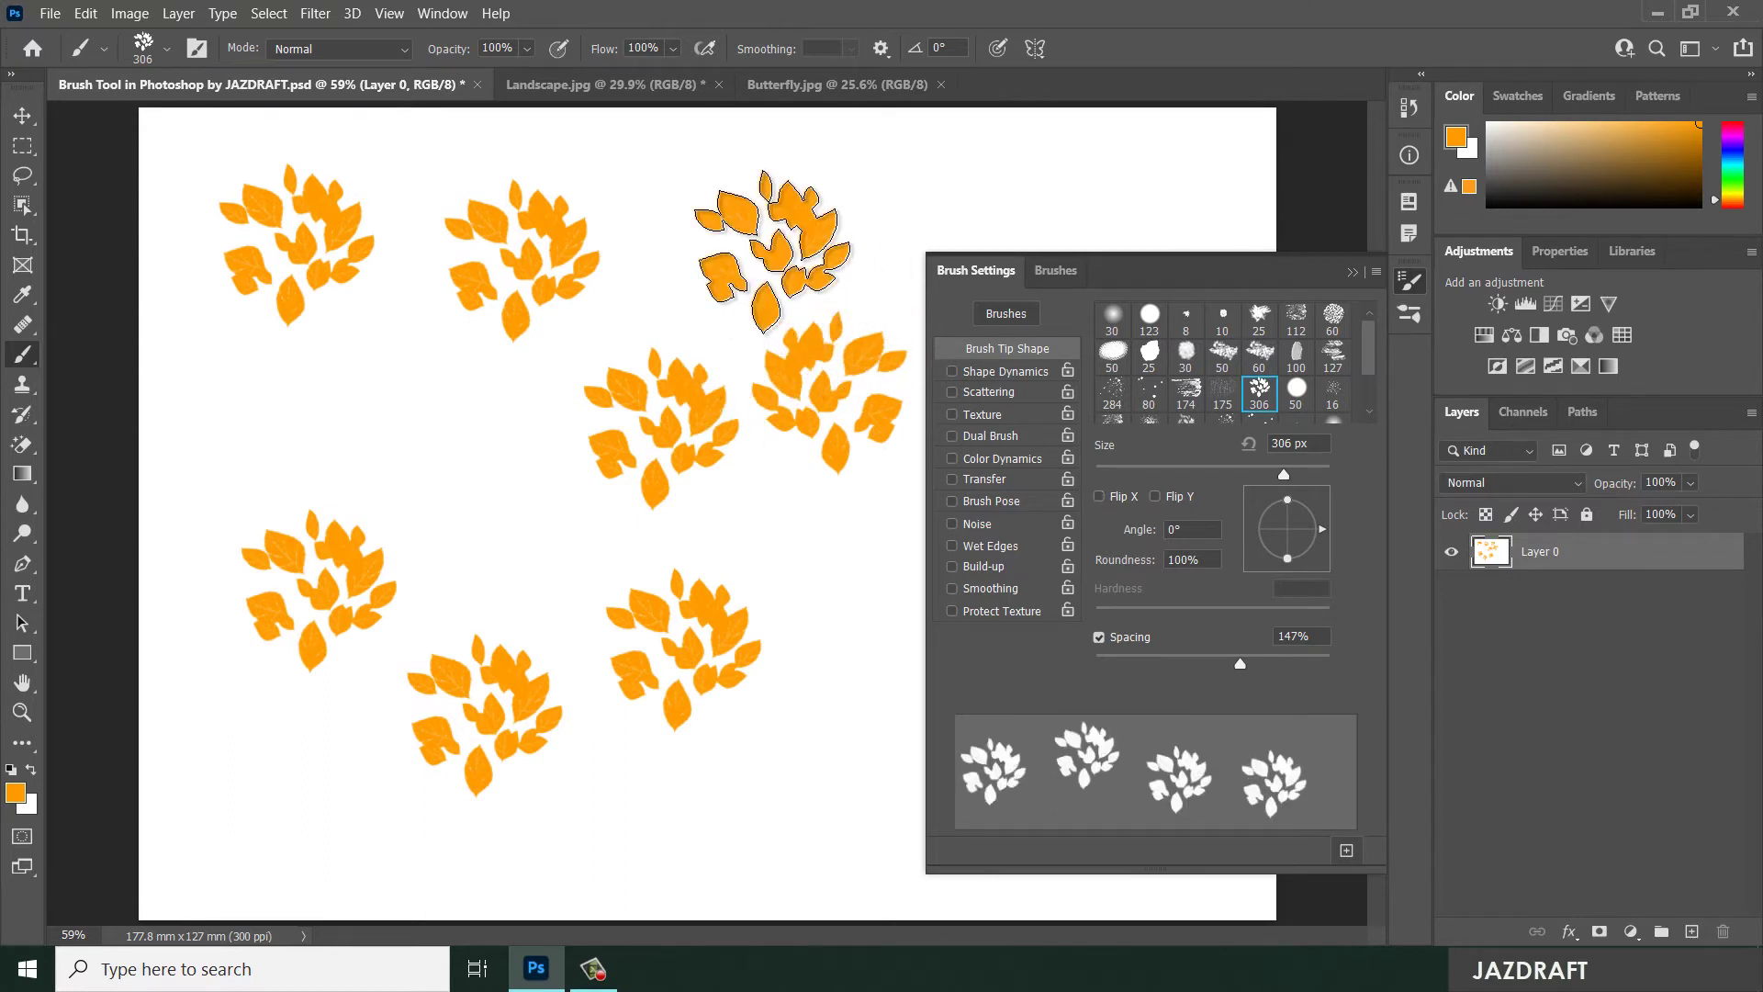
- Stamp one leaf cluster with Flip Y enabled, then disable Flip Y and stamp an unflipped cluster beside it
{"action": "left_click", "coordinate": [1156, 497]}
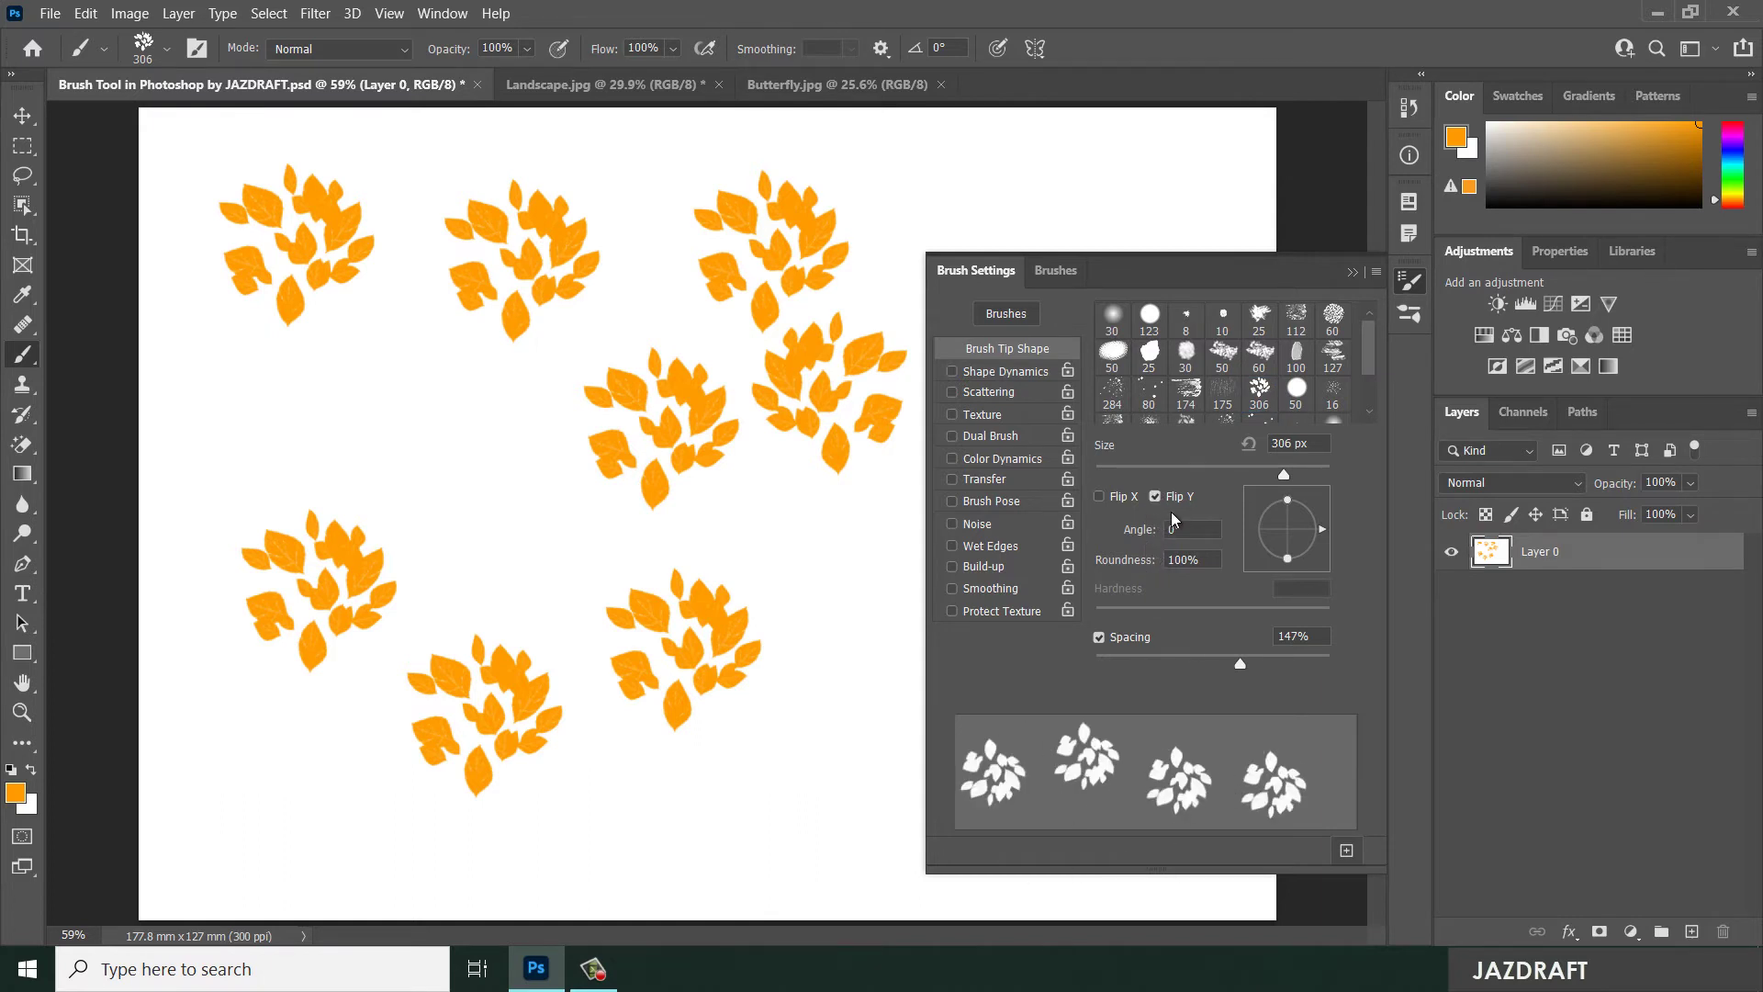
{"action": "left_click", "coordinate": [459, 434]}
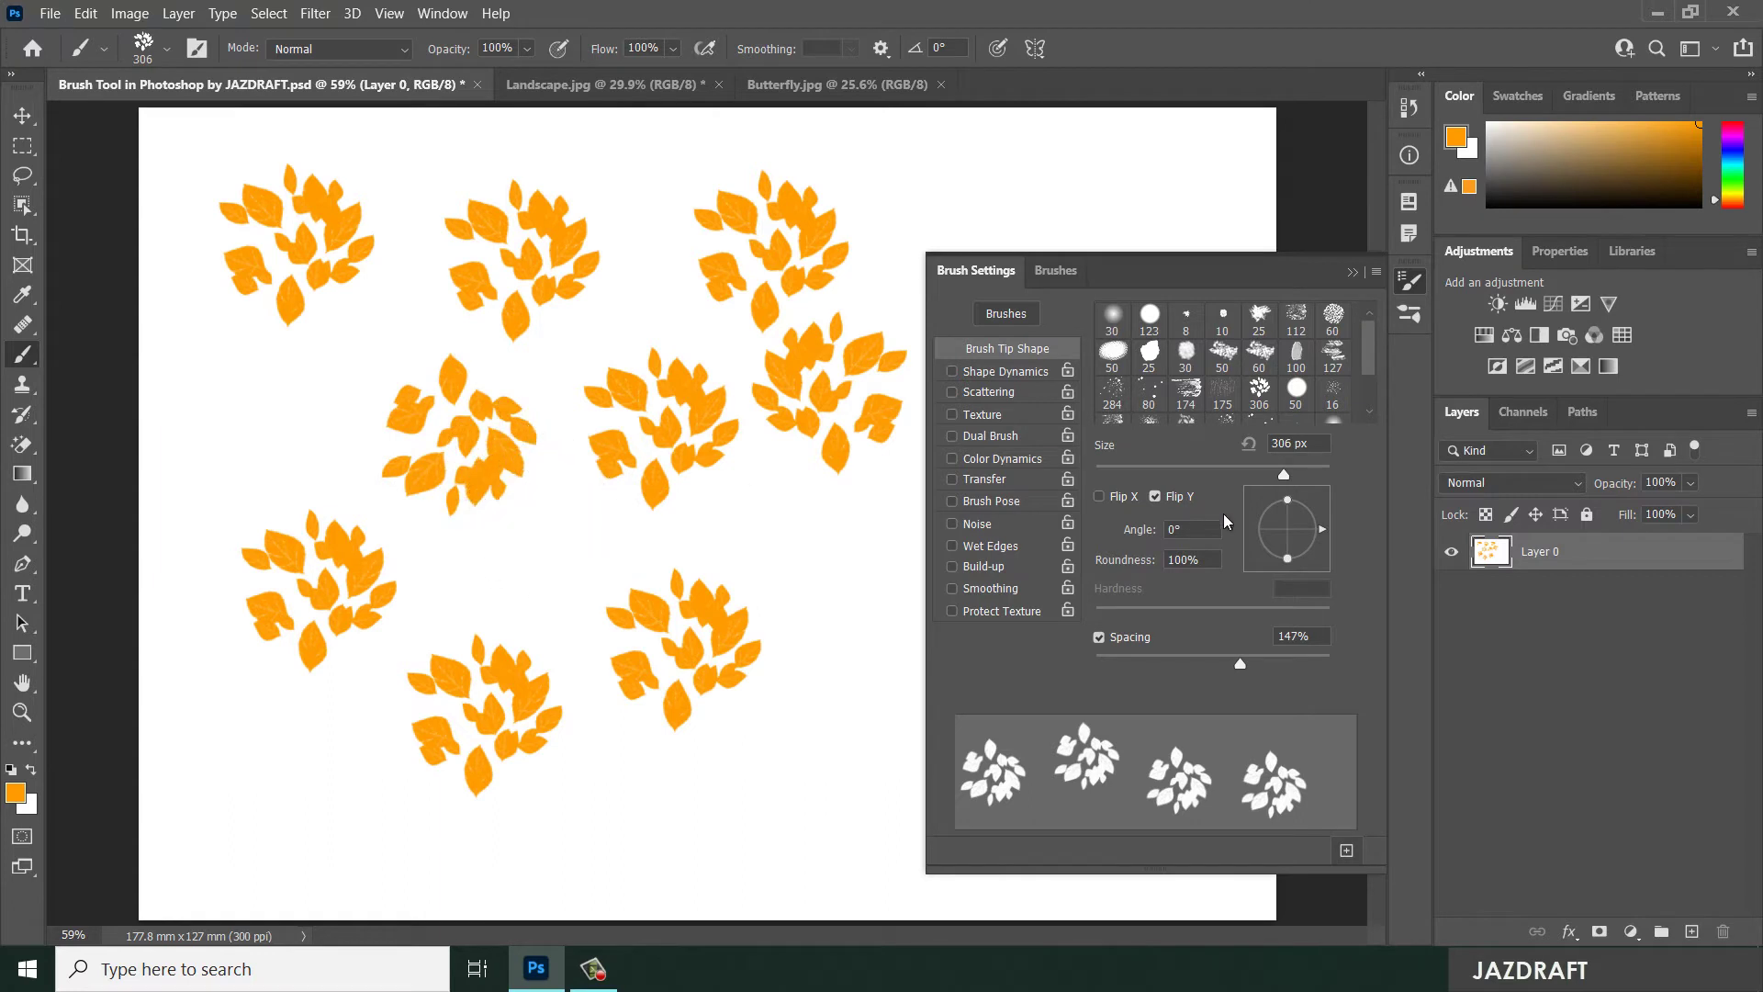
{"action": "left_click", "coordinate": [1156, 497]}
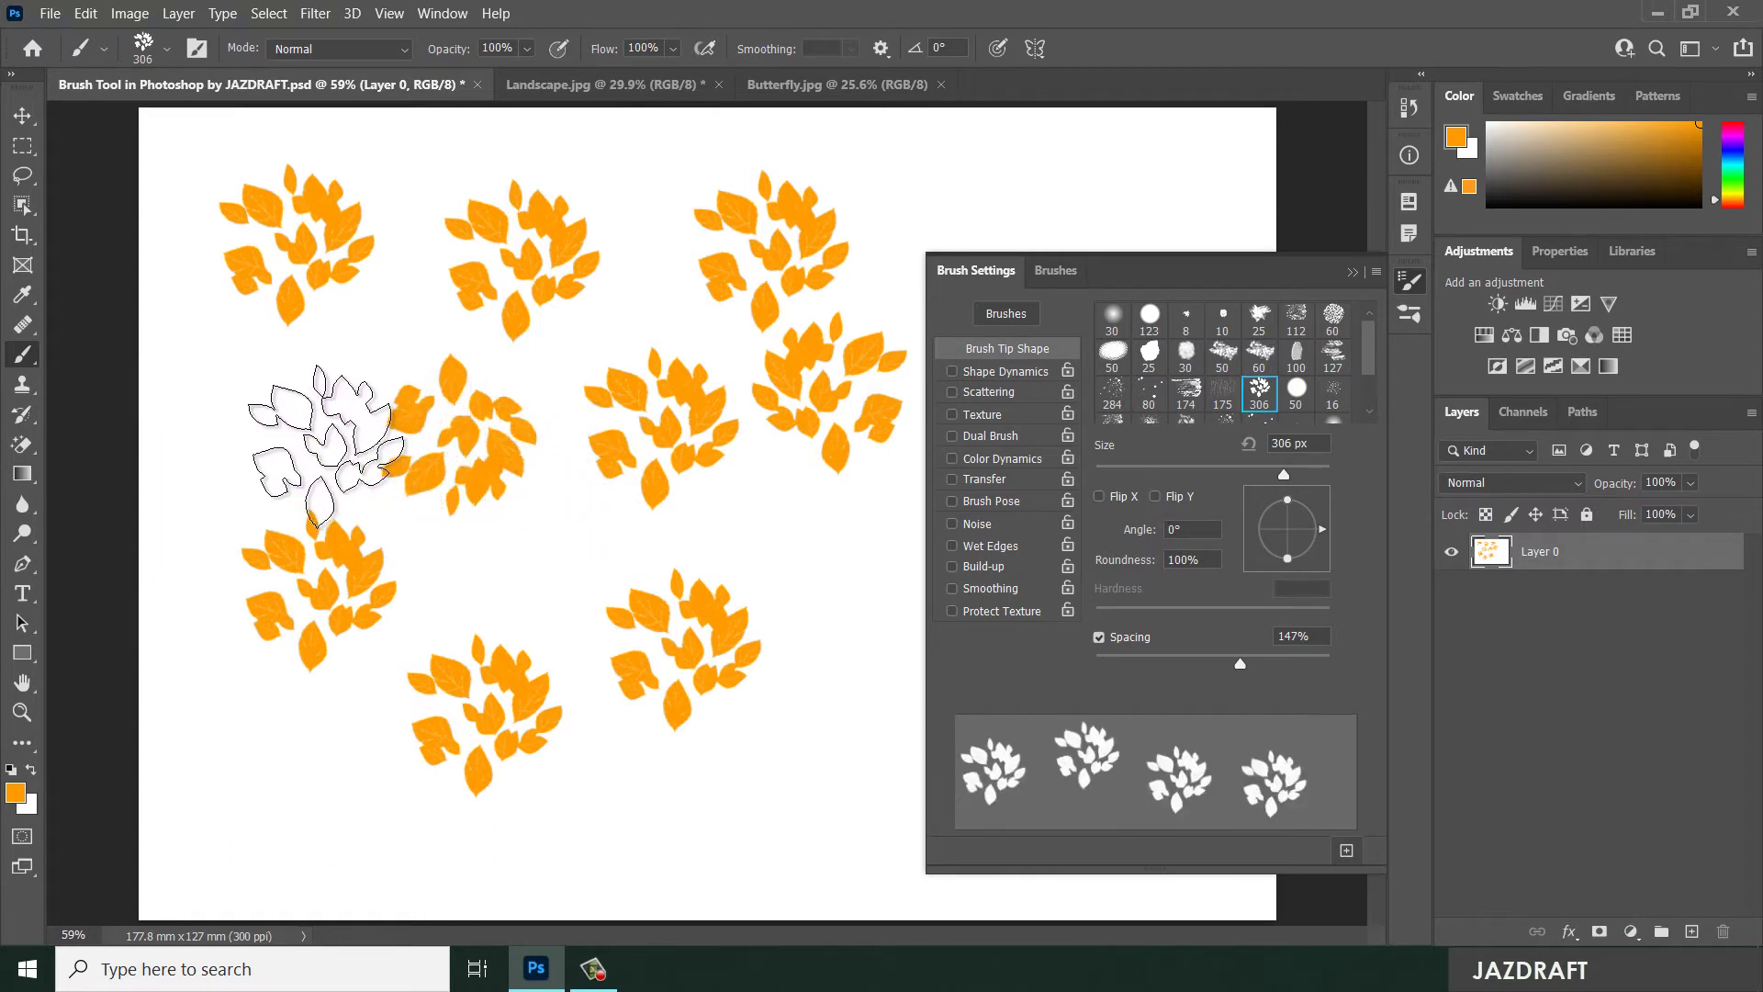
{"action": "left_click", "coordinate": [297, 420]}
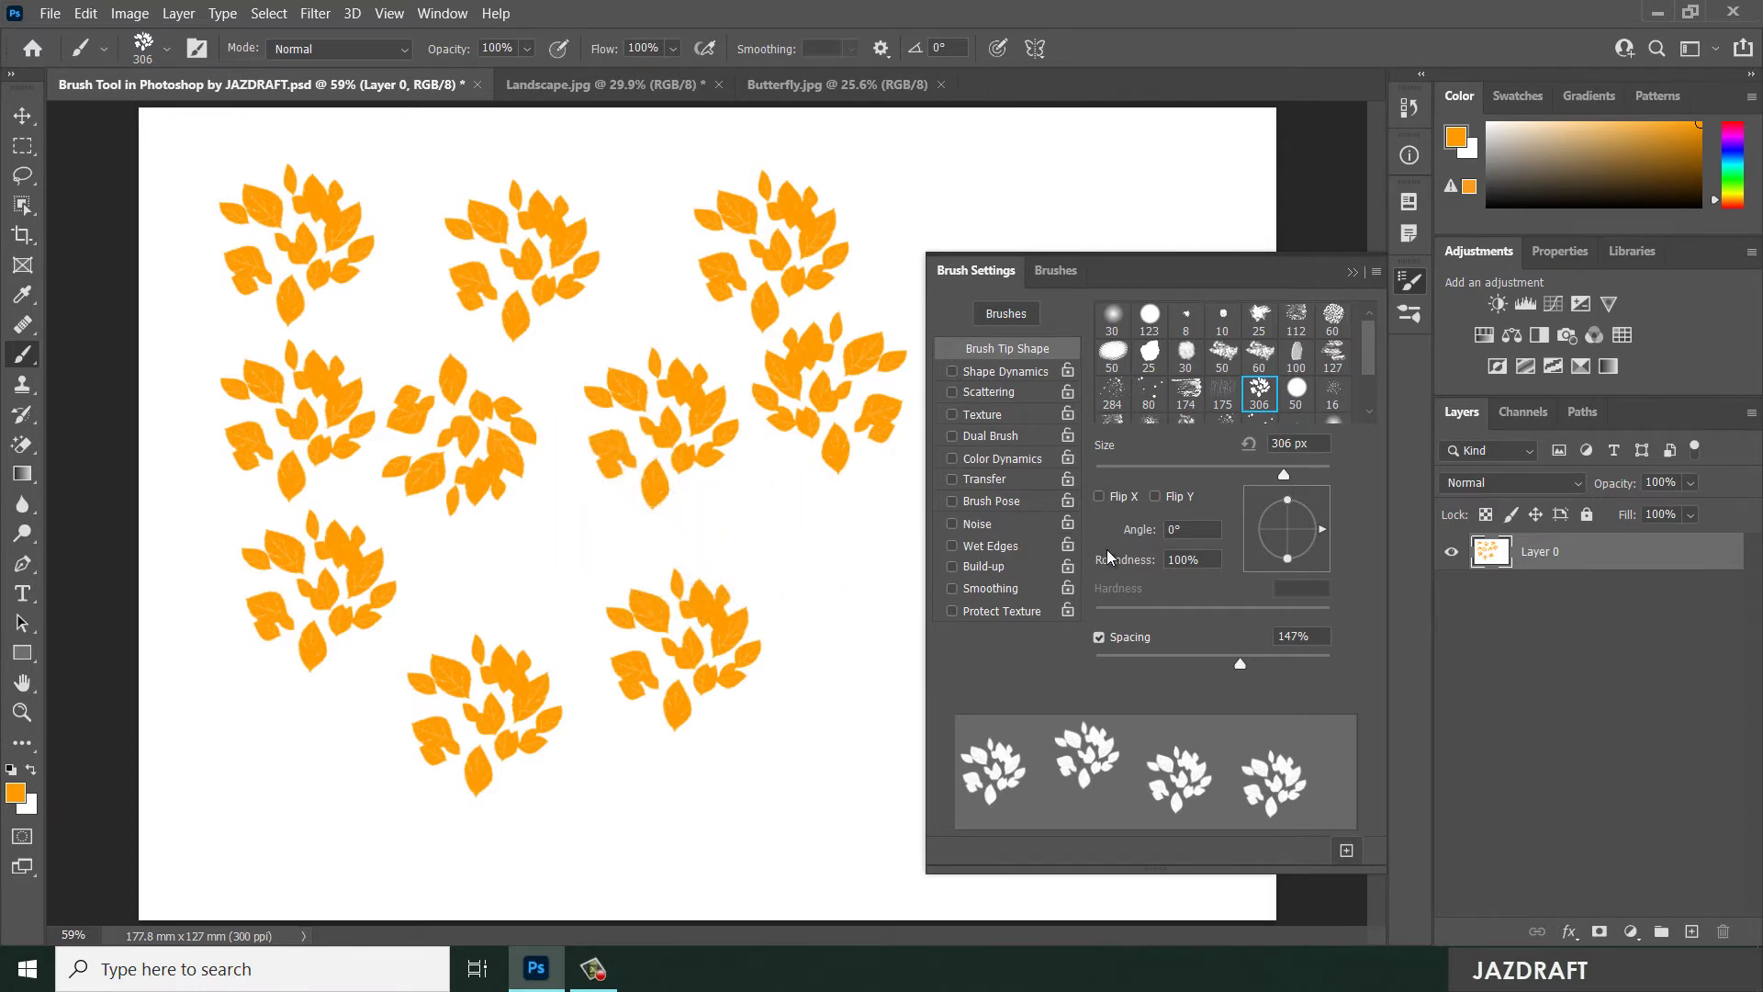
- Set the leaf tip's angle to 36°, reduce its roundness to flatten it, and stamp two flattened clusters near the right side of the canvas
{"action": "left_click_drag", "start_coordinate": [1325, 537], "coordinate": [1323, 503]}
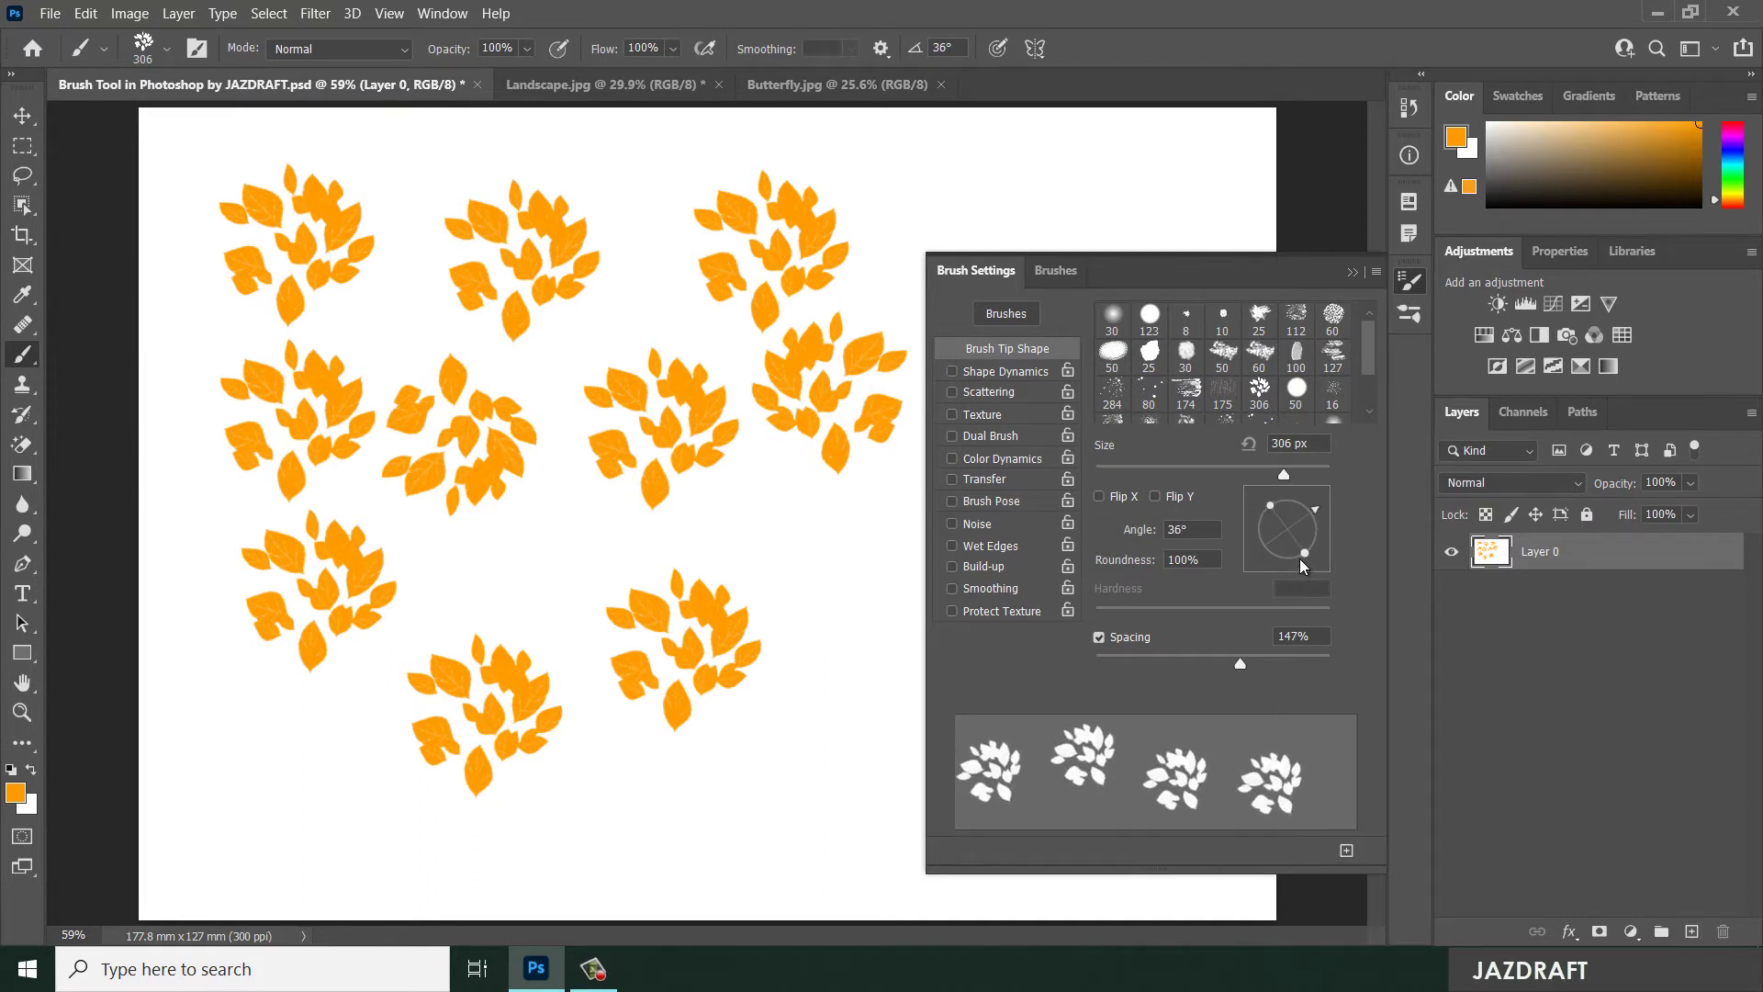
{"action": "left_click_drag", "start_coordinate": [1304, 561], "coordinate": [1297, 554]}
{"action": "left_click", "coordinate": [792, 535]}
{"action": "left_click", "coordinate": [840, 722]}
- Enable Shape Dynamics for the leaf brush and show its options
{"action": "scroll", "coordinate": [1374, 361], "scroll_direction": "down", "scroll_amount": 2}
{"action": "scroll", "coordinate": [1374, 361], "scroll_direction": "up", "scroll_amount": 2}
{"action": "left_click", "coordinate": [988, 371]}
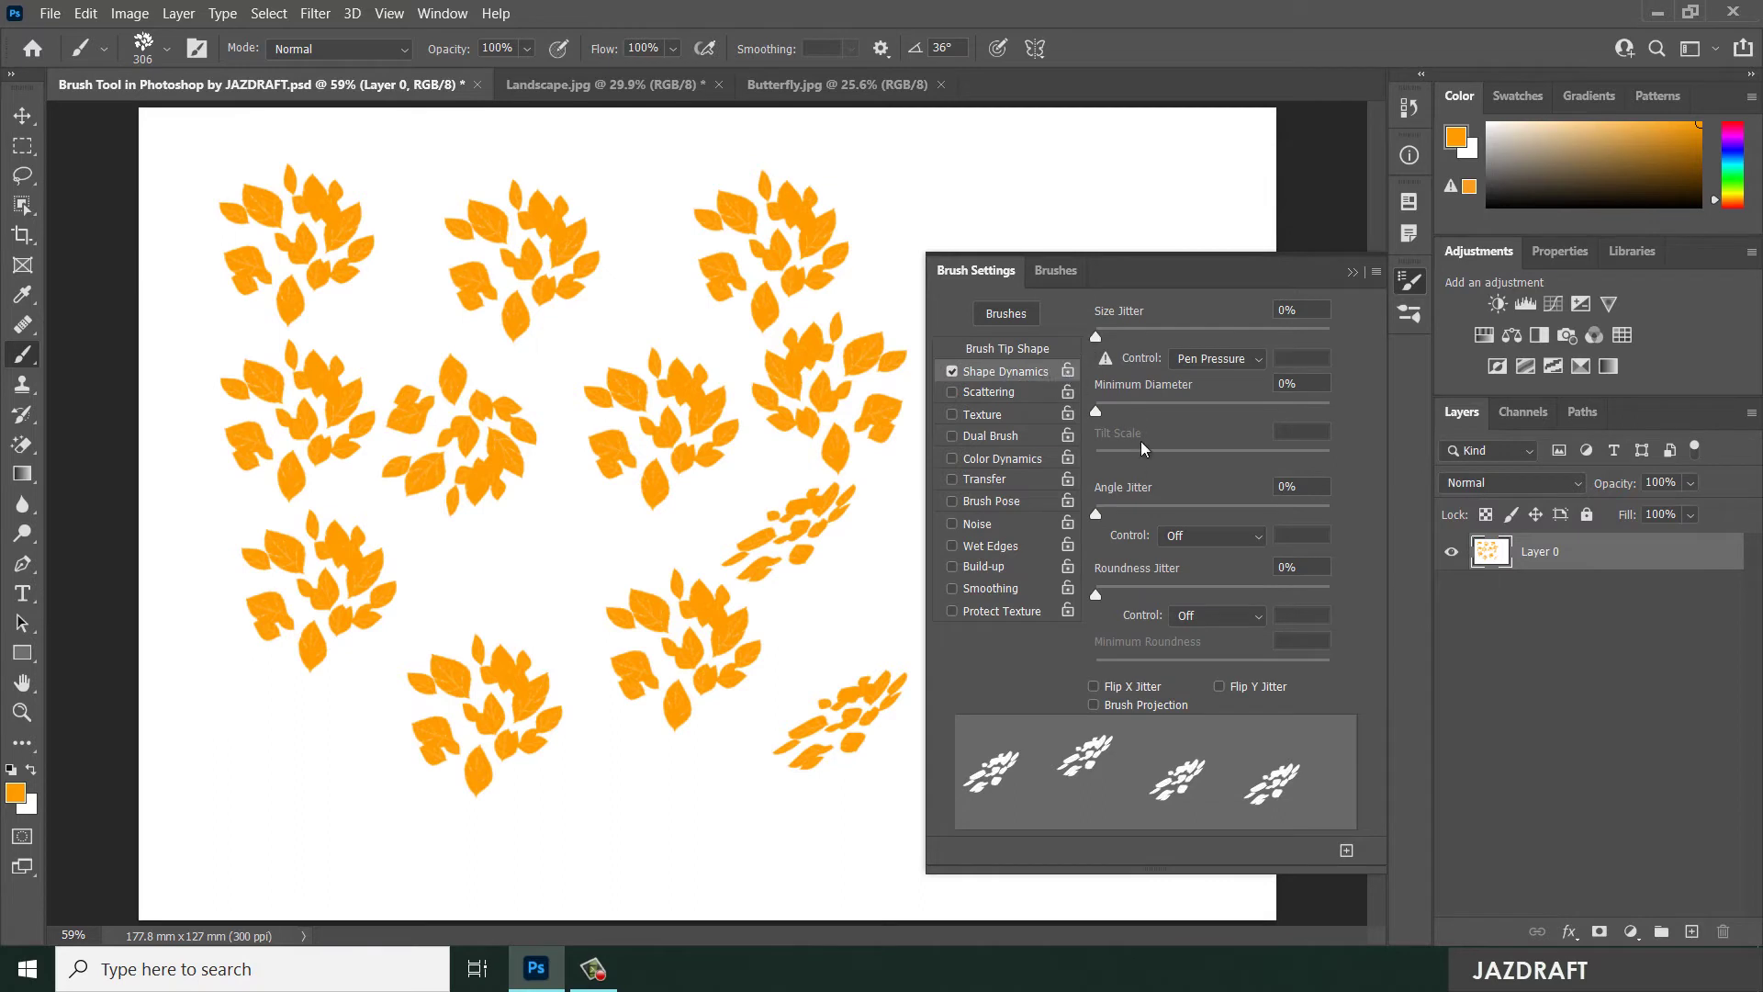
- Restore the leaf tip's roundness to 100% and return to the Shape Dynamics options
{"action": "left_click", "coordinate": [989, 351]}
{"action": "mouse_move", "coordinate": [1295, 539]}
{"action": "left_mouse_down"}
{"action": "mouse_move", "coordinate": [1322, 571]}
{"action": "mouse_move", "coordinate": [1305, 554]}
{"action": "left_mouse_up"}
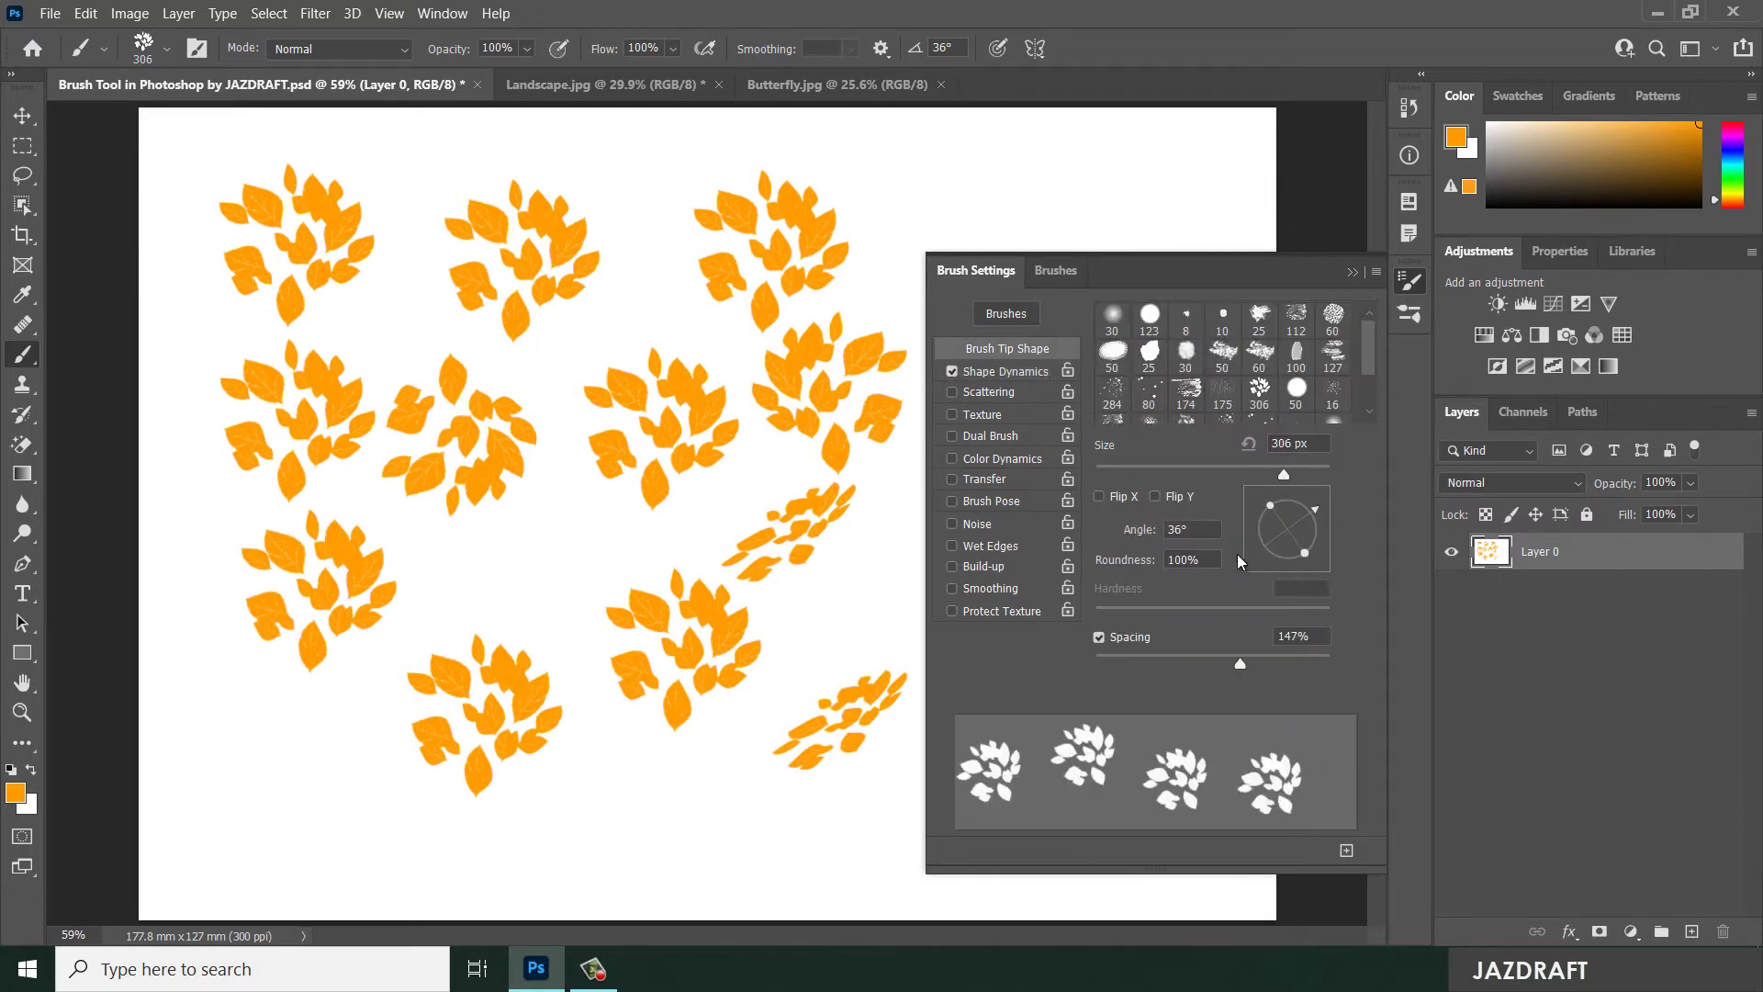
{"action": "left_click", "coordinate": [1007, 373]}
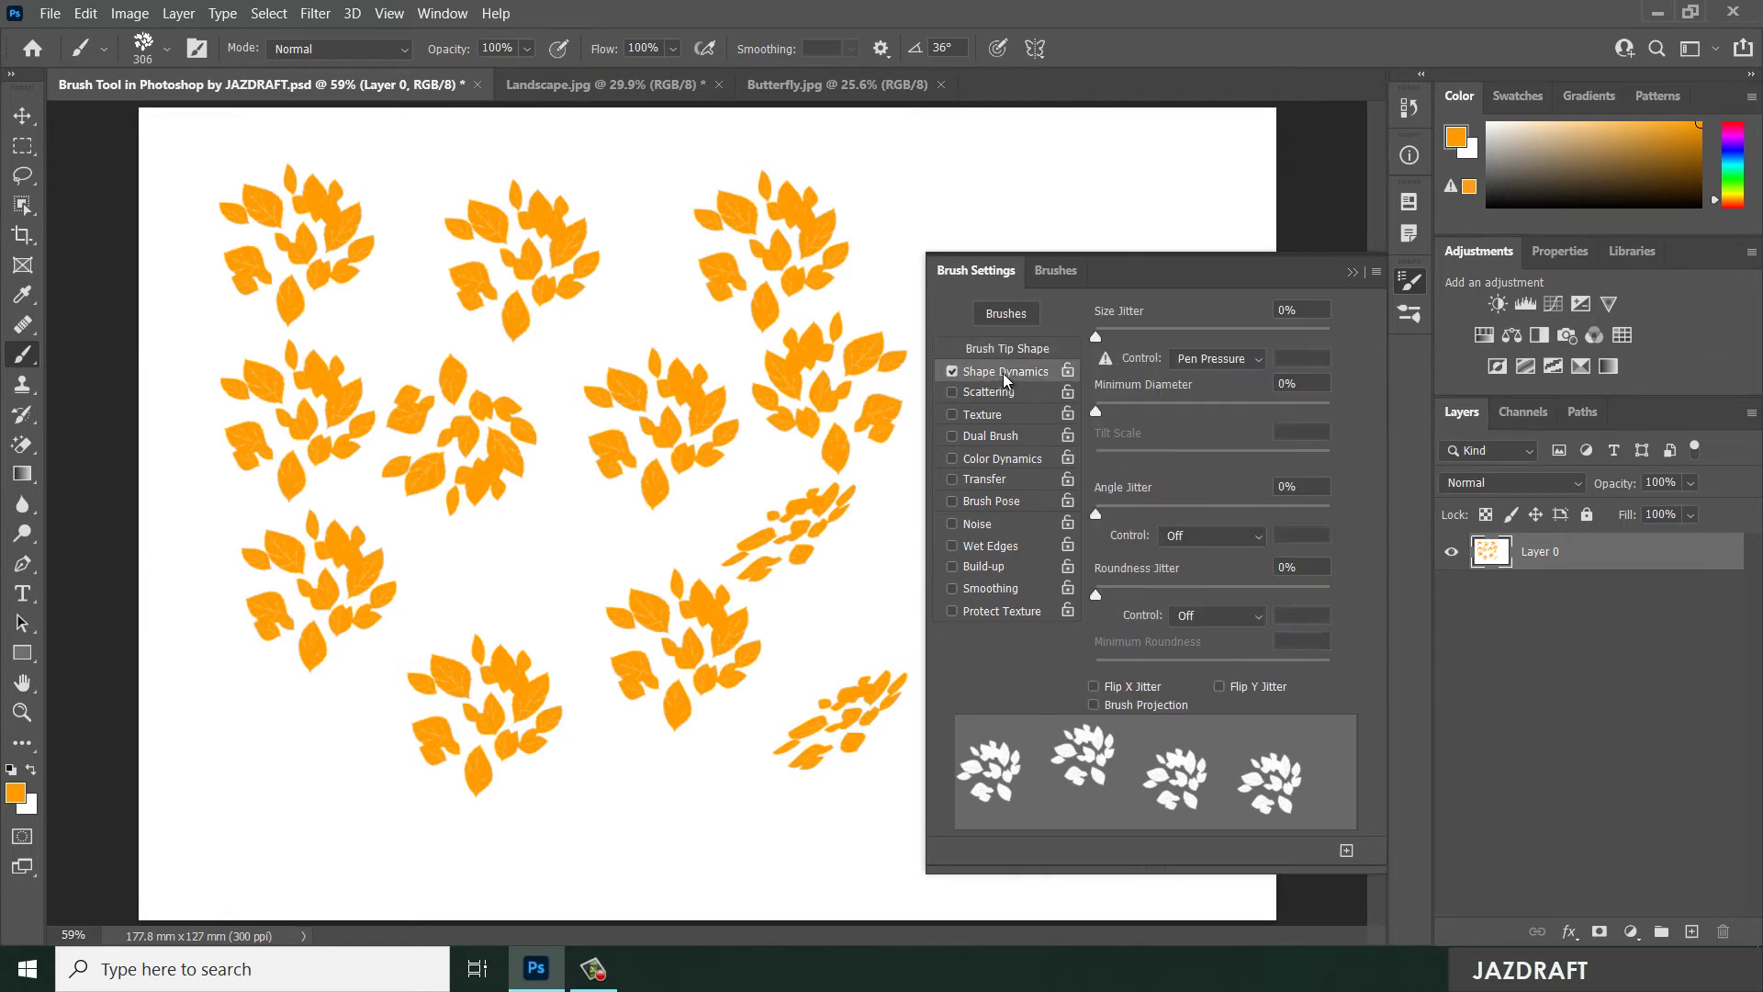
- Set Size Jitter to 62% and reduce the leaf brush size to 133 px
{"action": "mouse_move", "coordinate": [1096, 335]}
{"action": "left_mouse_down"}
{"action": "mouse_move", "coordinate": [1275, 337]}
{"action": "mouse_move", "coordinate": [1216, 341]}
{"action": "mouse_move", "coordinate": [1240, 342]}
{"action": "left_mouse_up"}
{"action": "left_click", "coordinate": [1007, 348]}
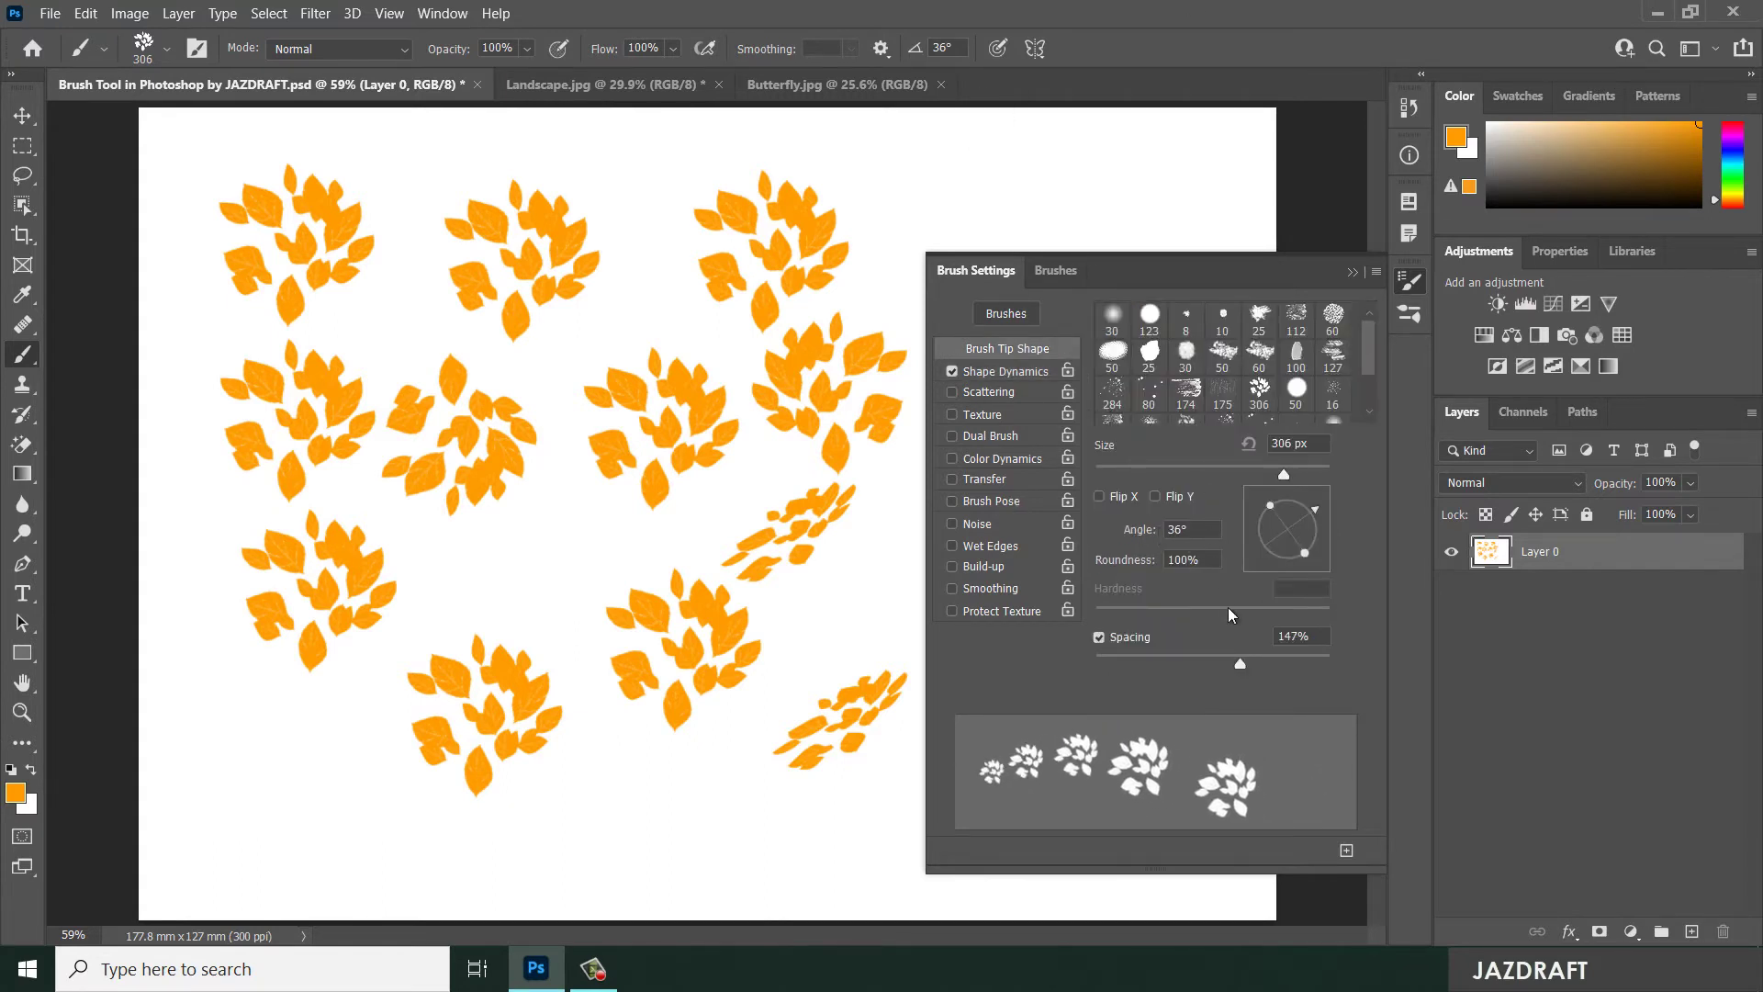
{"action": "mouse_move", "coordinate": [1254, 474]}
{"action": "left_mouse_down"}
{"action": "mouse_move", "coordinate": [1161, 474]}
{"action": "mouse_move", "coordinate": [1227, 480]}
{"action": "left_mouse_up"}
{"action": "left_click", "coordinate": [1006, 371]}
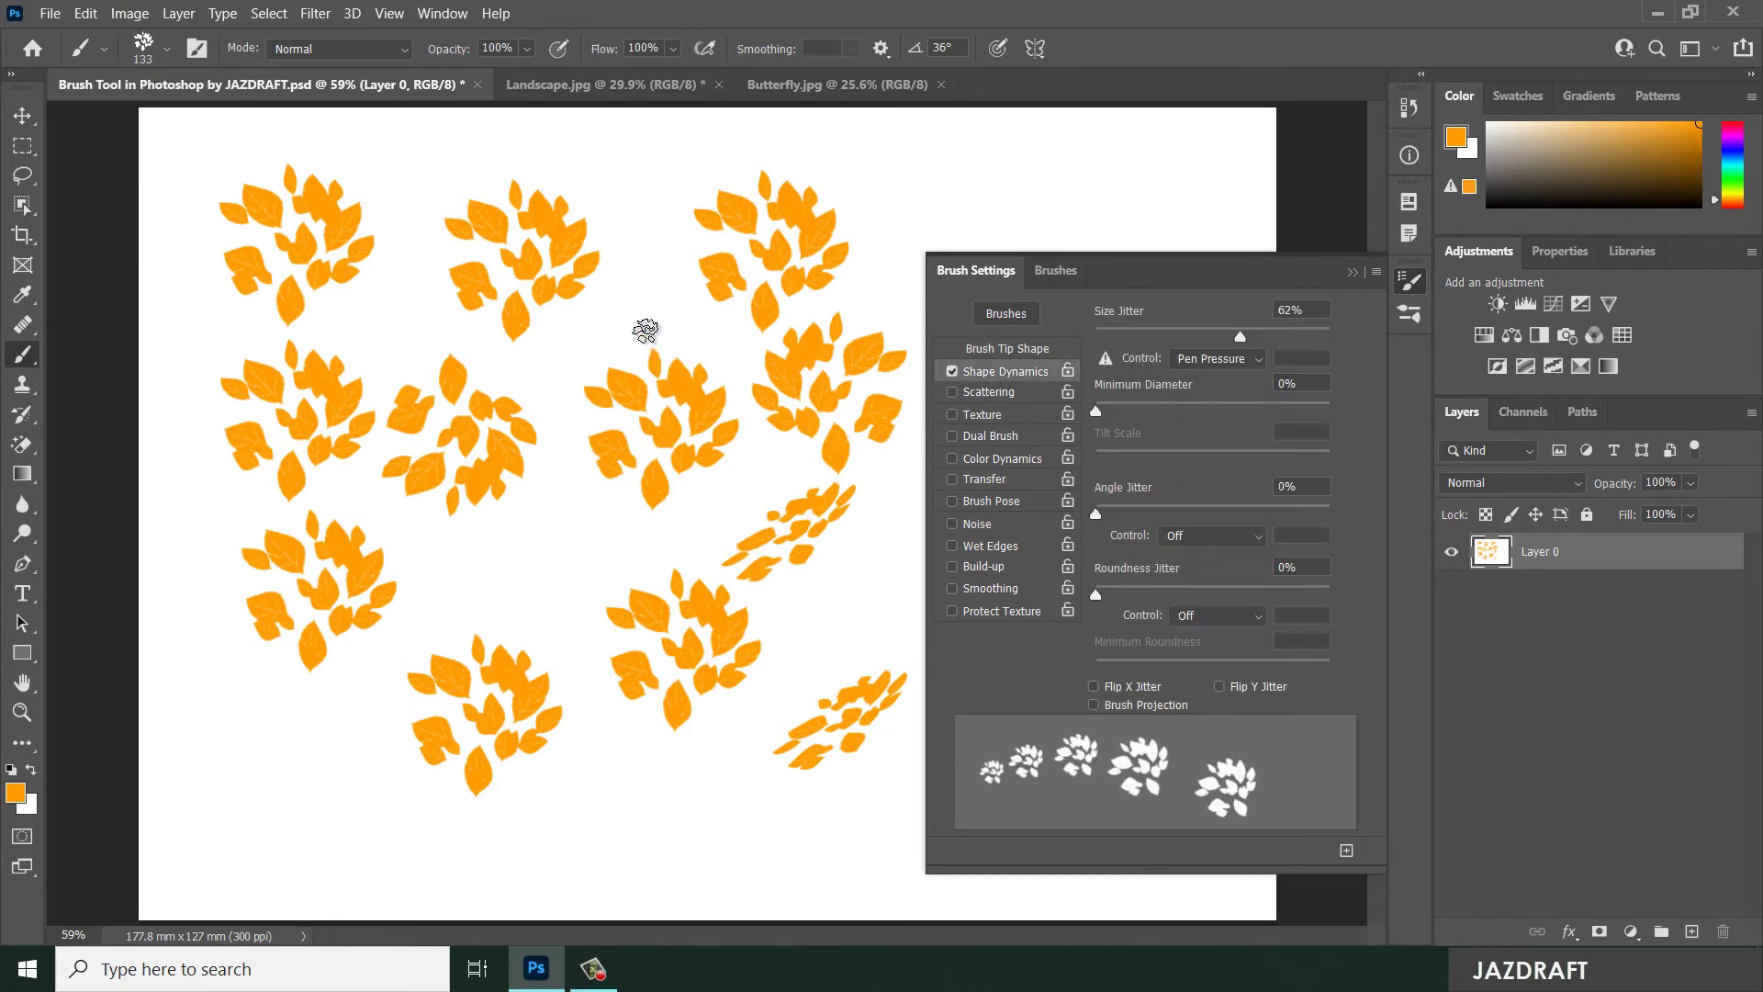
- Undo all the earlier orange leaf stamps until the canvas is blank
{"action": "key", "text": "ctrl+z"}
{"action": "key", "text": "ctrl+z"}
{"action": "key", "text": "ctrl+z"}
{"action": "key", "text": "ctrl+z"}
{"action": "key", "text": "ctrl+z"}
{"action": "key", "text": "ctrl+z"}
{"action": "key", "text": "ctrl+z"}
{"action": "key", "text": "ctrl+z"}
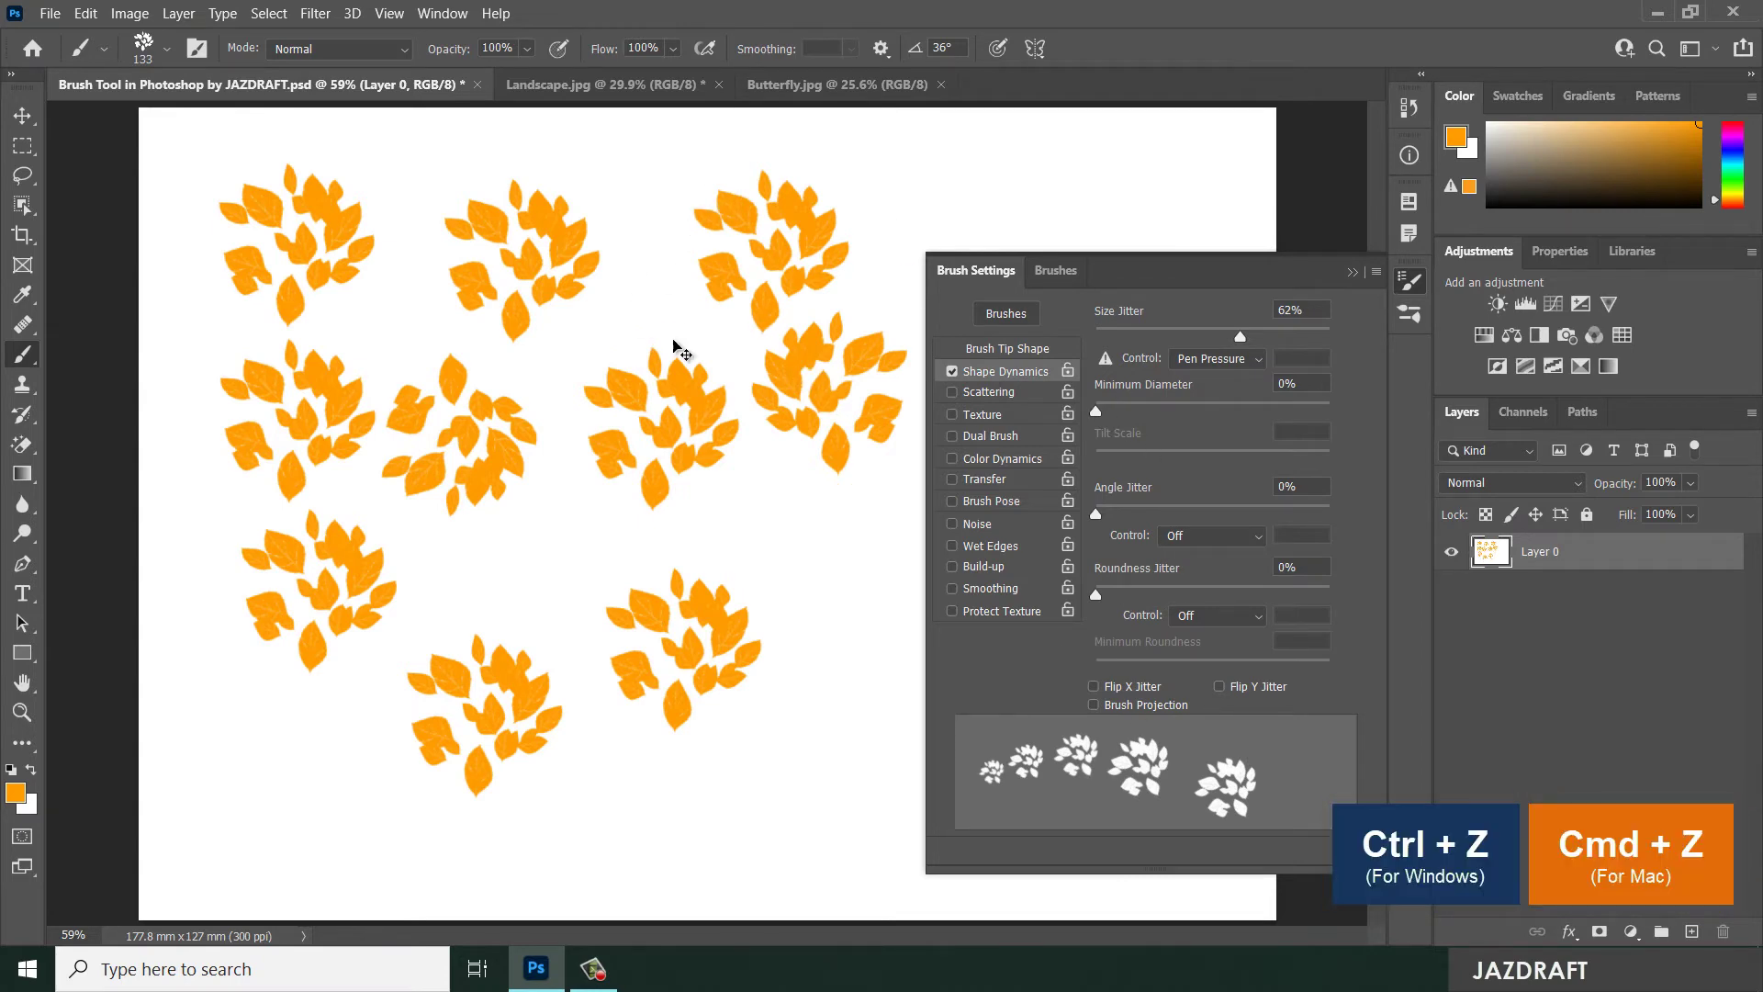
- Set the foreground colour to bright green #24ff00 and paint leaf clusters of varying size across the upper-left part of the canvas
{"action": "left_click", "coordinate": [16, 793]}
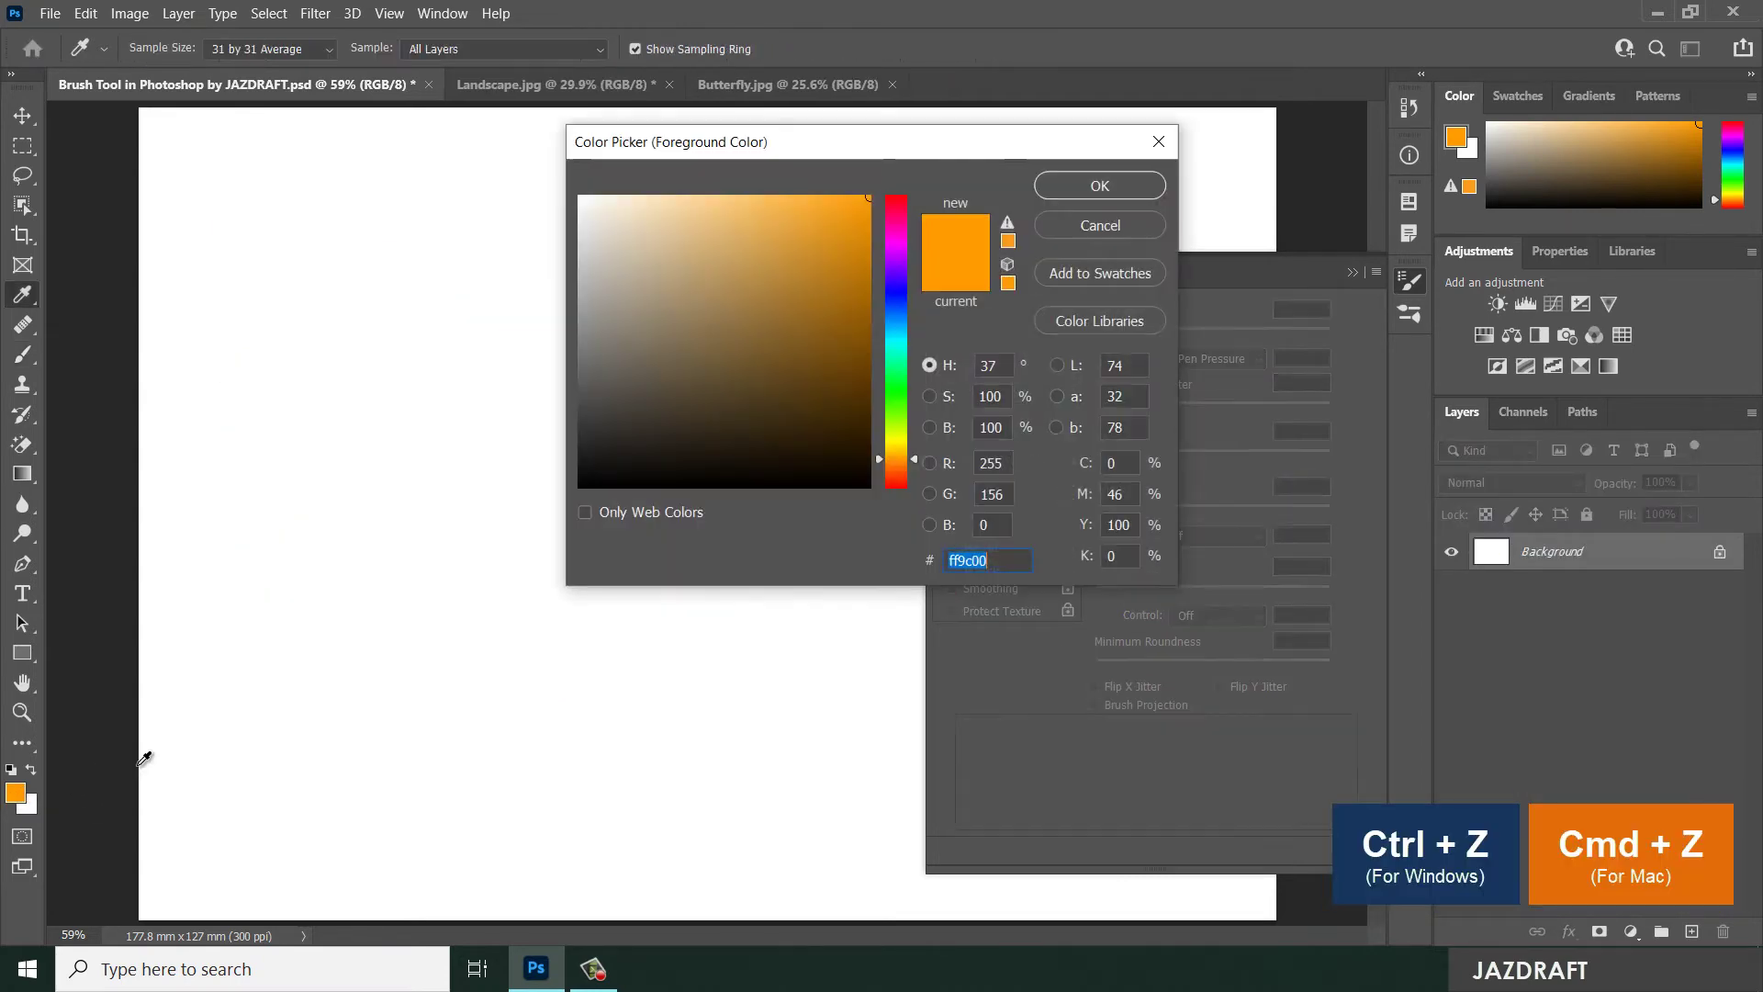
{"action": "left_click", "coordinate": [900, 397]}
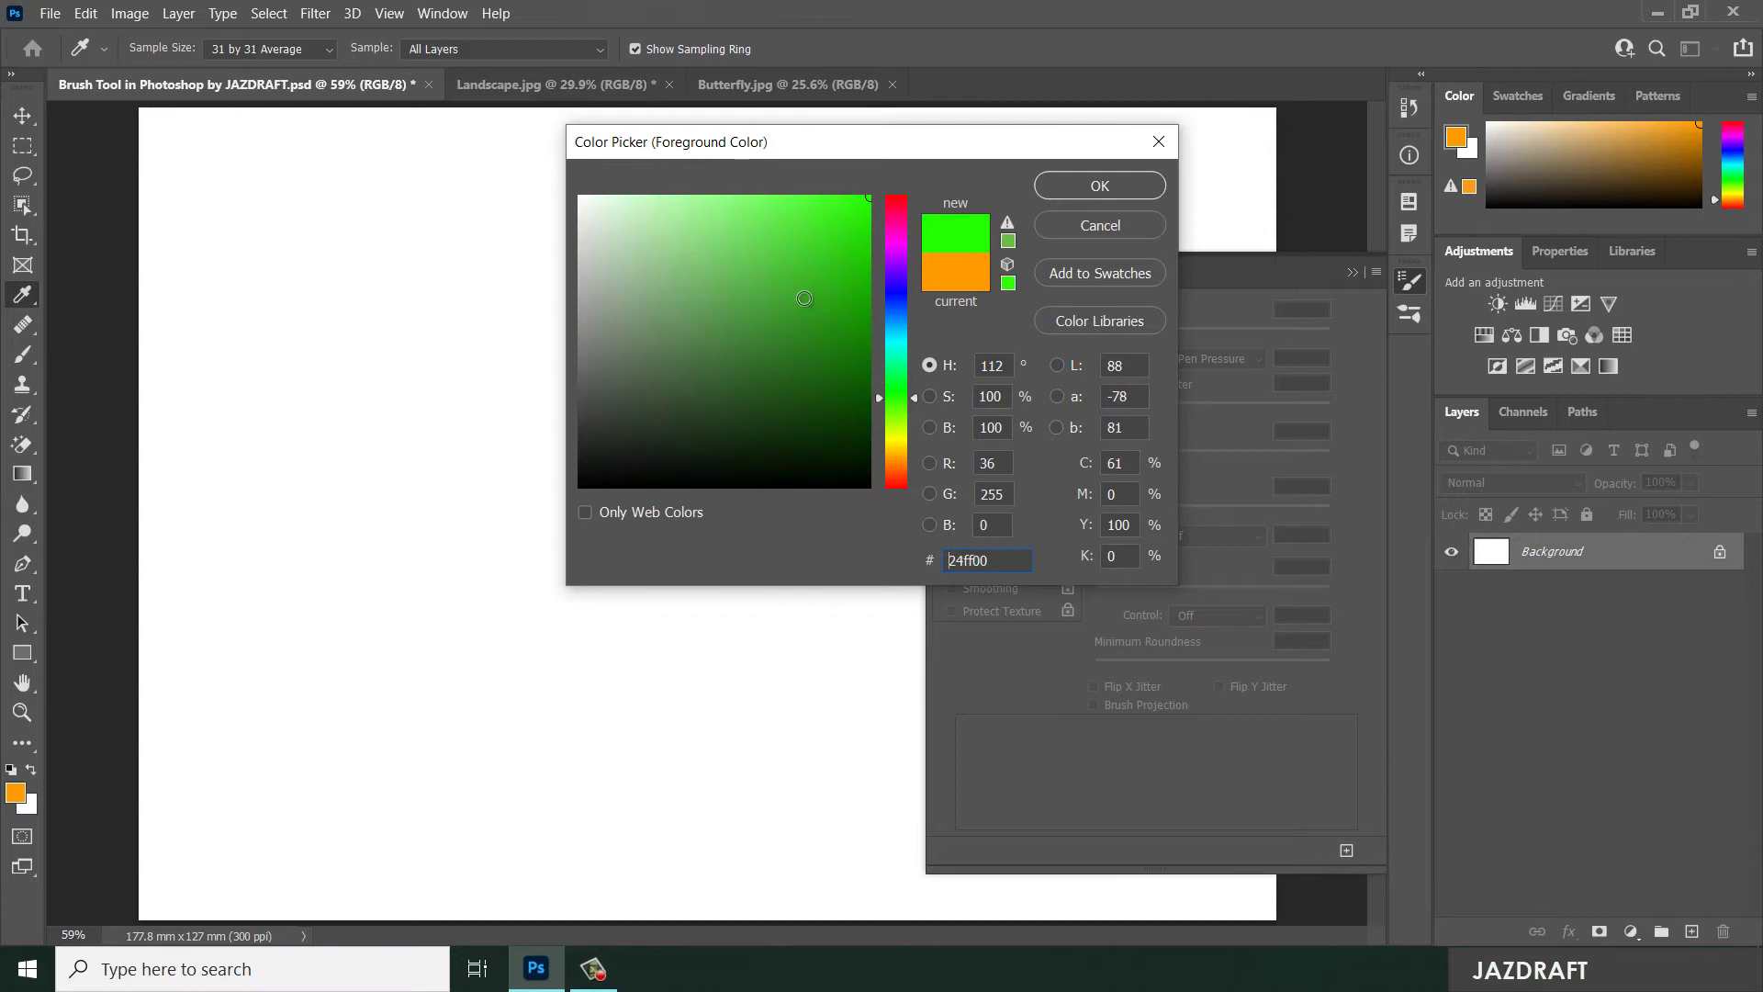
{"action": "key", "text": "Return"}
{"action": "mouse_move", "coordinate": [275, 191]}
{"action": "left_mouse_down"}
{"action": "mouse_move", "coordinate": [520, 248]}
{"action": "mouse_move", "coordinate": [469, 382]}
{"action": "mouse_move", "coordinate": [299, 315]}
{"action": "mouse_move", "coordinate": [393, 327]}
{"action": "mouse_move", "coordinate": [472, 174]}
{"action": "mouse_move", "coordinate": [609, 217]}
{"action": "left_mouse_up"}
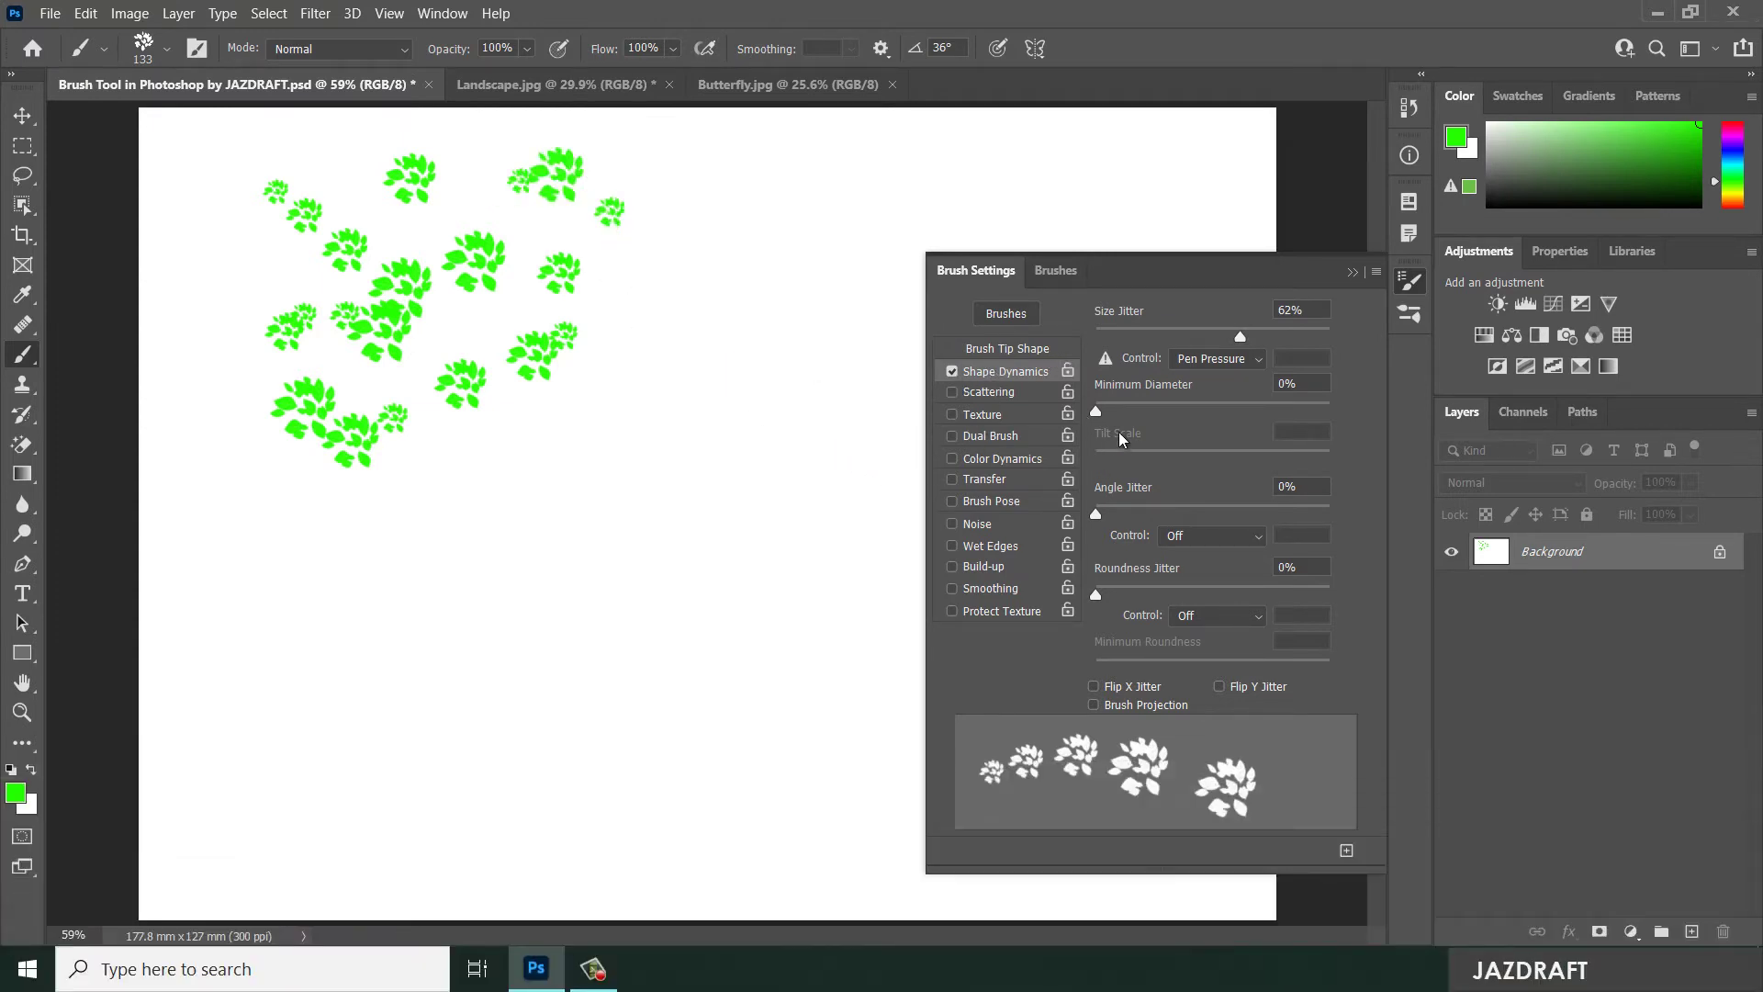
- Set Minimum Diameter to 13% and Roundness Jitter to 85%, painting a green leaf stroke with each setting
{"action": "mouse_move", "coordinate": [1101, 411]}
{"action": "left_mouse_down"}
{"action": "mouse_move", "coordinate": [1350, 420]}
{"action": "mouse_move", "coordinate": [1198, 412]}
{"action": "left_mouse_up"}
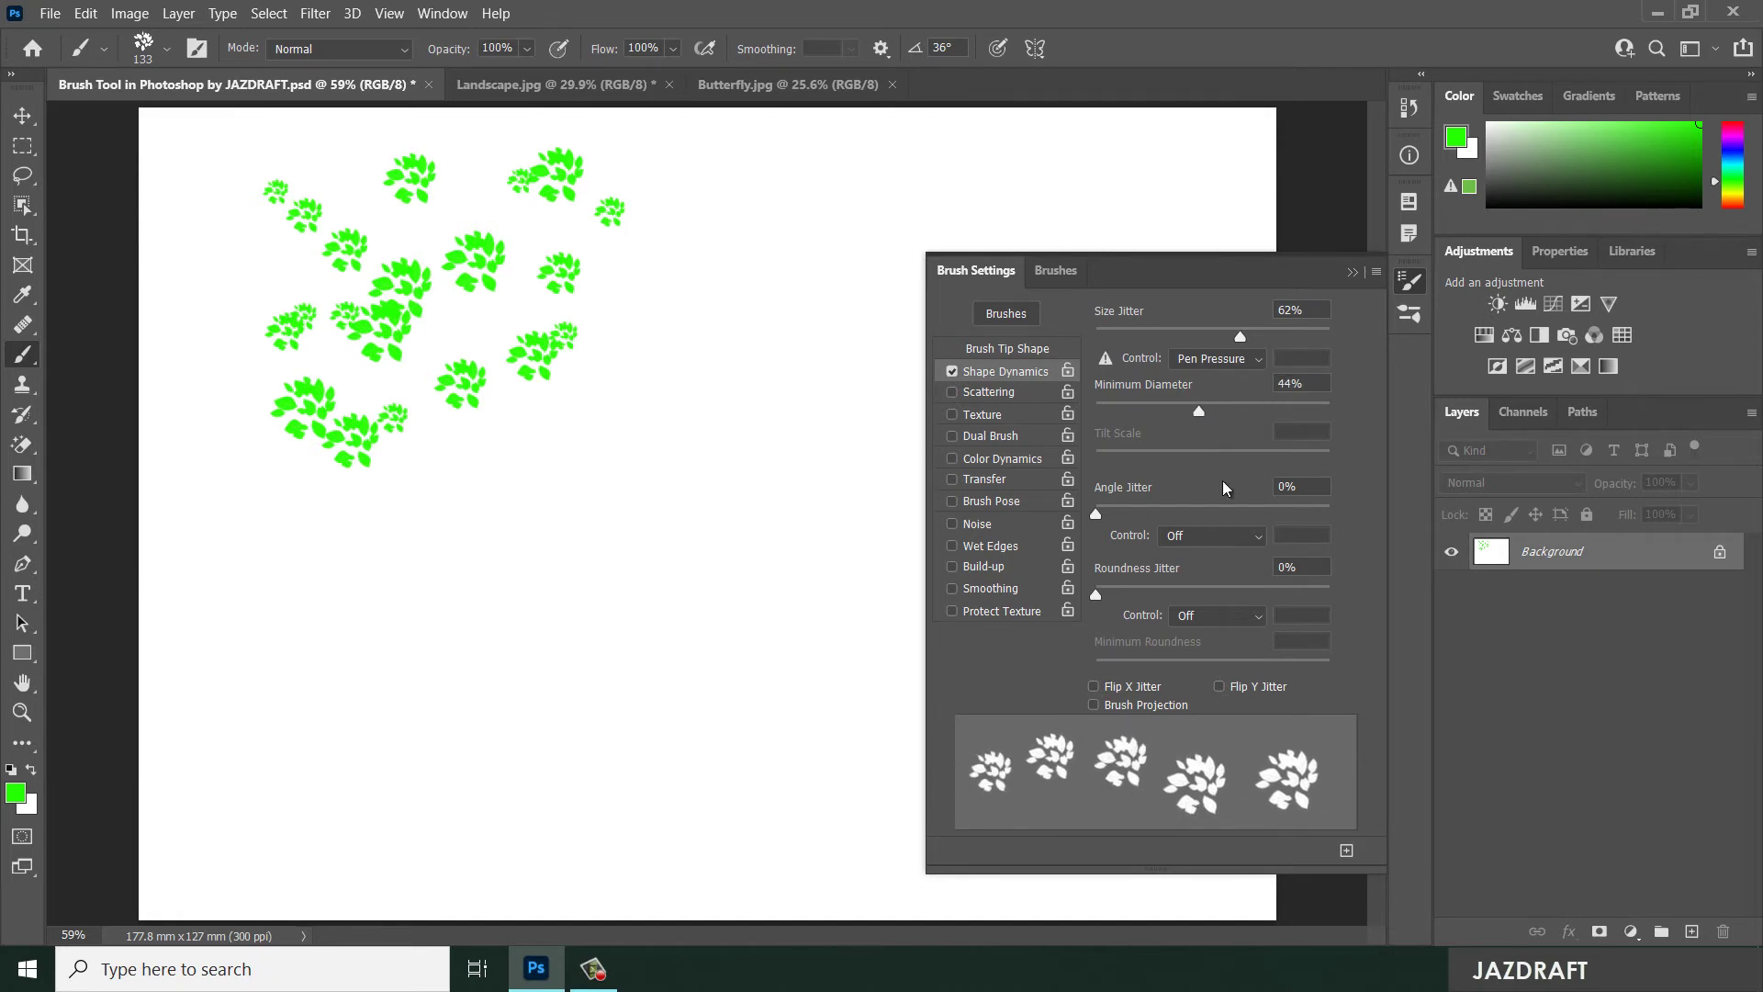
{"action": "left_click_drag", "start_coordinate": [1198, 414], "coordinate": [1124, 411]}
{"action": "left_click_drag", "start_coordinate": [312, 554], "coordinate": [675, 313]}
{"action": "mouse_move", "coordinate": [1096, 595]}
{"action": "left_mouse_down"}
{"action": "mouse_move", "coordinate": [1316, 595]}
{"action": "mouse_move", "coordinate": [1154, 611]}
{"action": "mouse_move", "coordinate": [1295, 612]}
{"action": "left_mouse_up"}
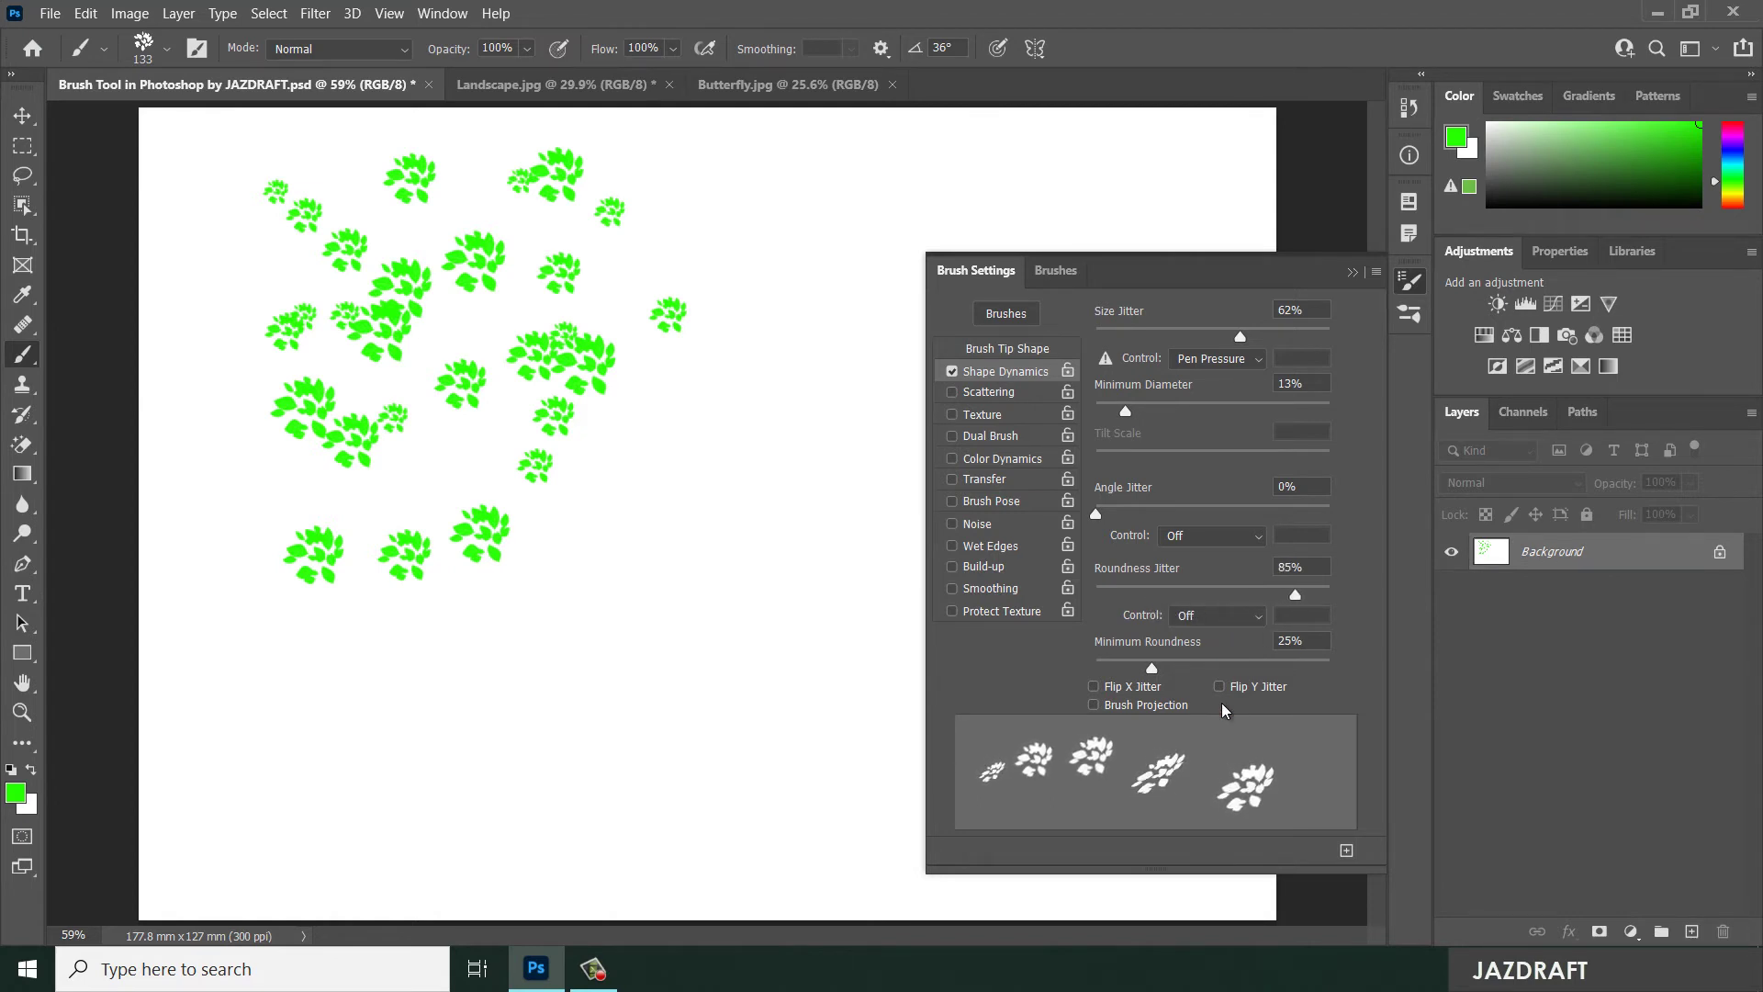
{"action": "mouse_move", "coordinate": [549, 643]}
{"action": "left_mouse_down"}
{"action": "mouse_move", "coordinate": [659, 503]}
{"action": "mouse_move", "coordinate": [688, 385]}
{"action": "mouse_move", "coordinate": [739, 301]}
{"action": "left_mouse_up"}
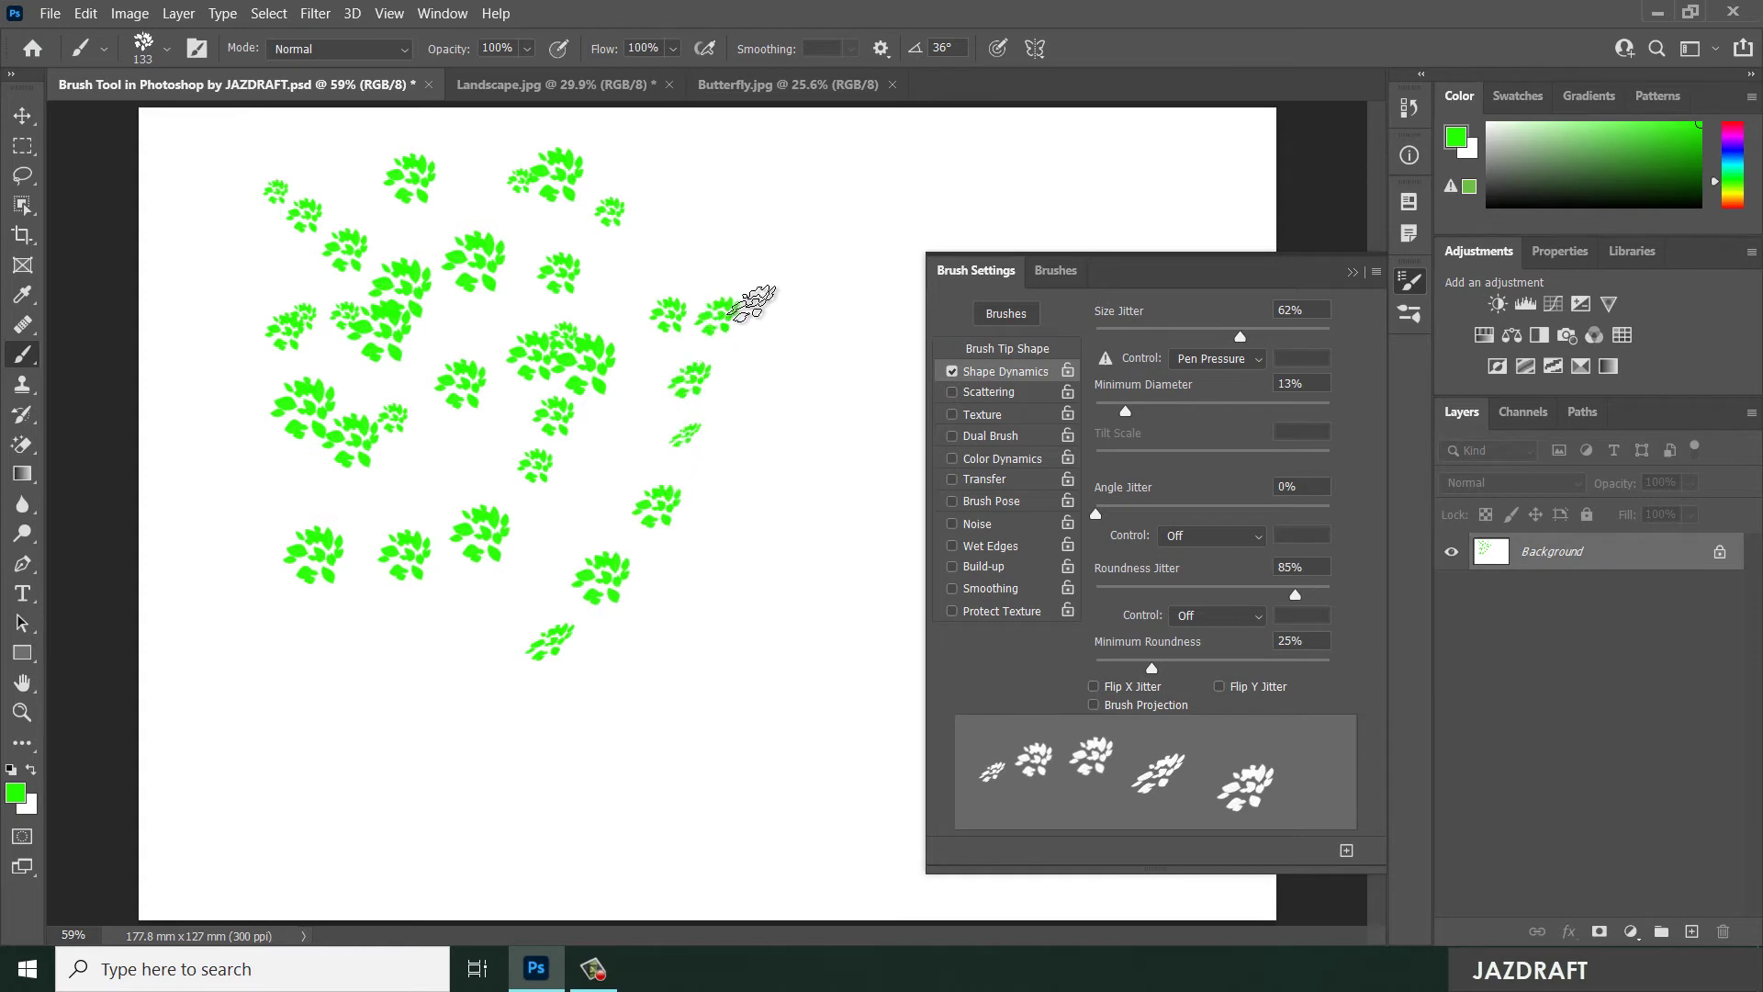
- Enable Scattering with Scatter at 794% and paint a stroke, then raise Count to 14 and paint denser scattered leaves
{"action": "left_click", "coordinate": [1053, 397]}
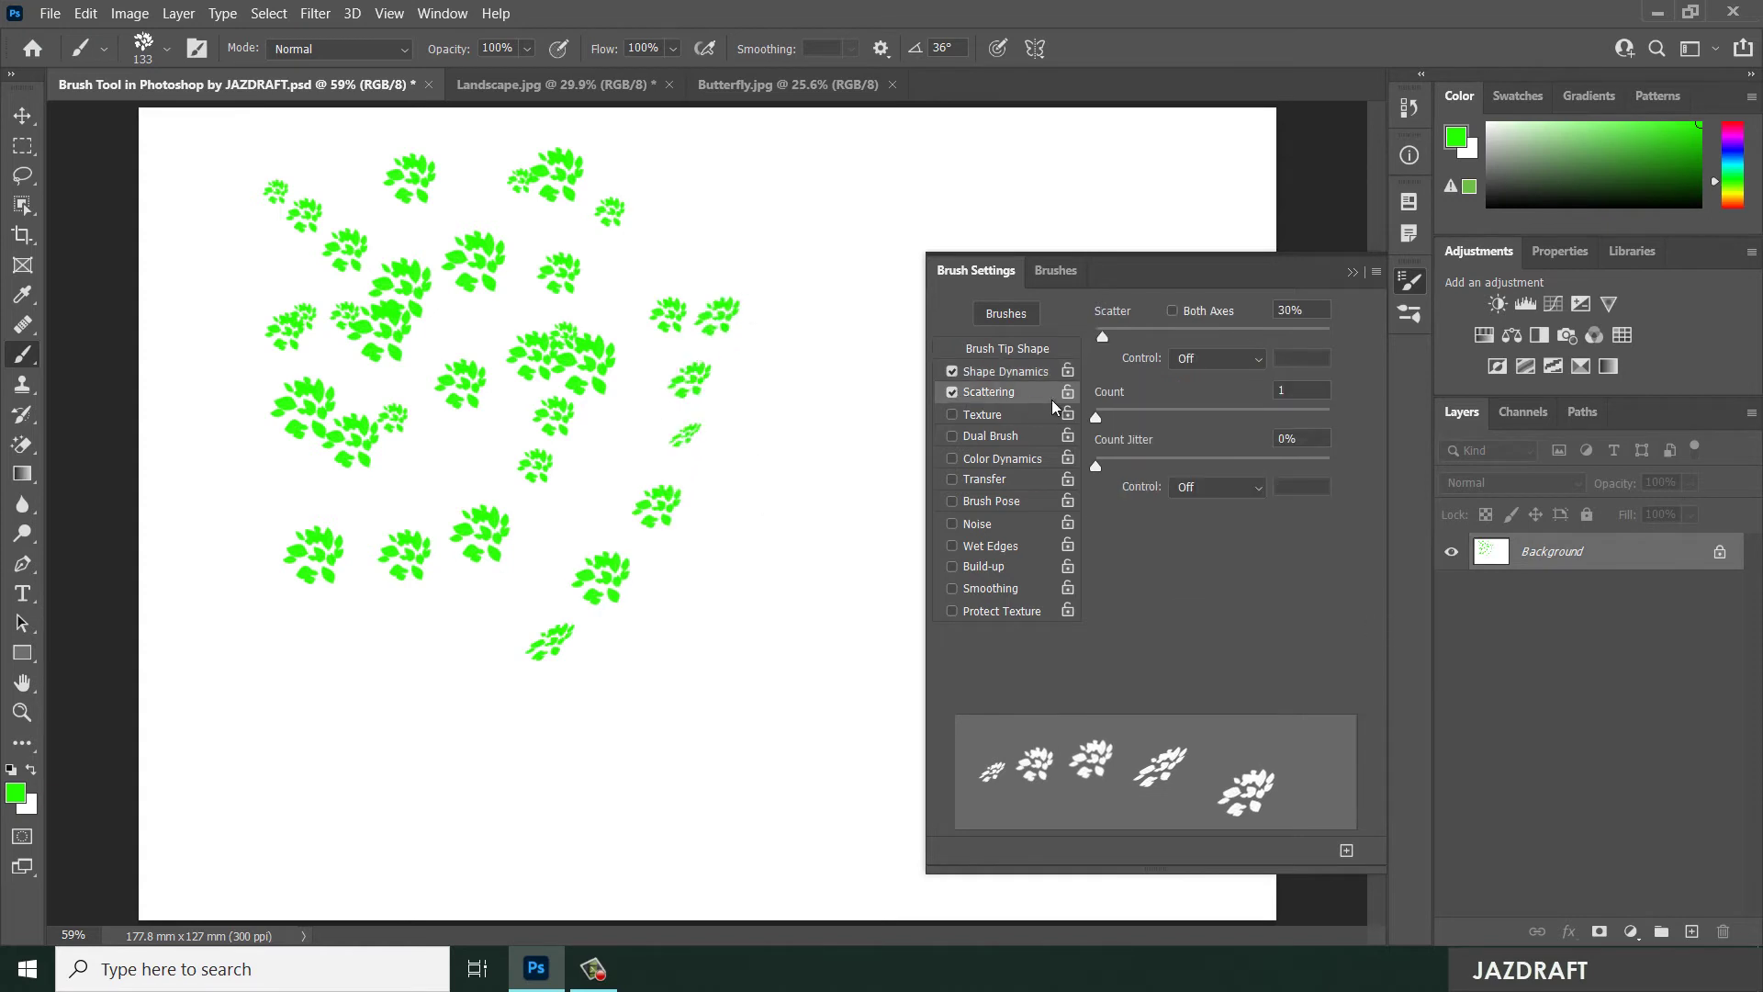
{"action": "left_click_drag", "start_coordinate": [1105, 339], "coordinate": [1282, 339]}
{"action": "mouse_move", "coordinate": [382, 661]}
{"action": "left_mouse_down"}
{"action": "mouse_move", "coordinate": [548, 717]}
{"action": "mouse_move", "coordinate": [712, 570]}
{"action": "mouse_move", "coordinate": [870, 554]}
{"action": "left_mouse_up"}
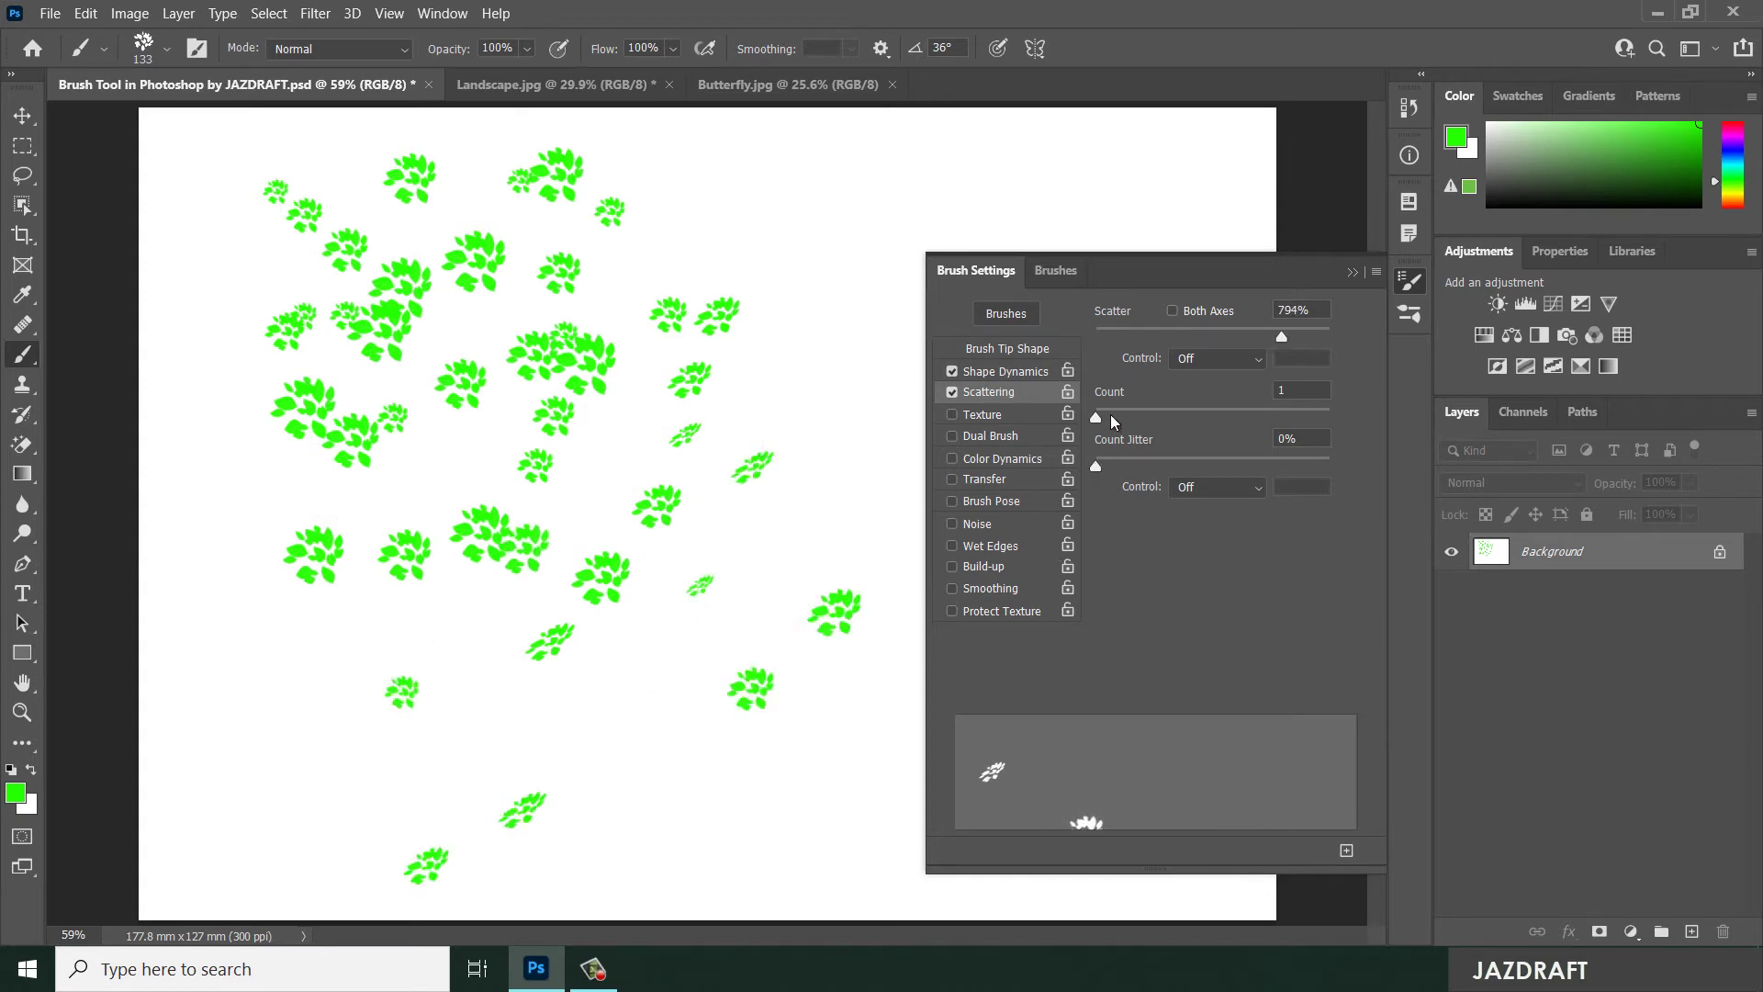
{"action": "left_click_drag", "start_coordinate": [1100, 418], "coordinate": [1304, 417]}
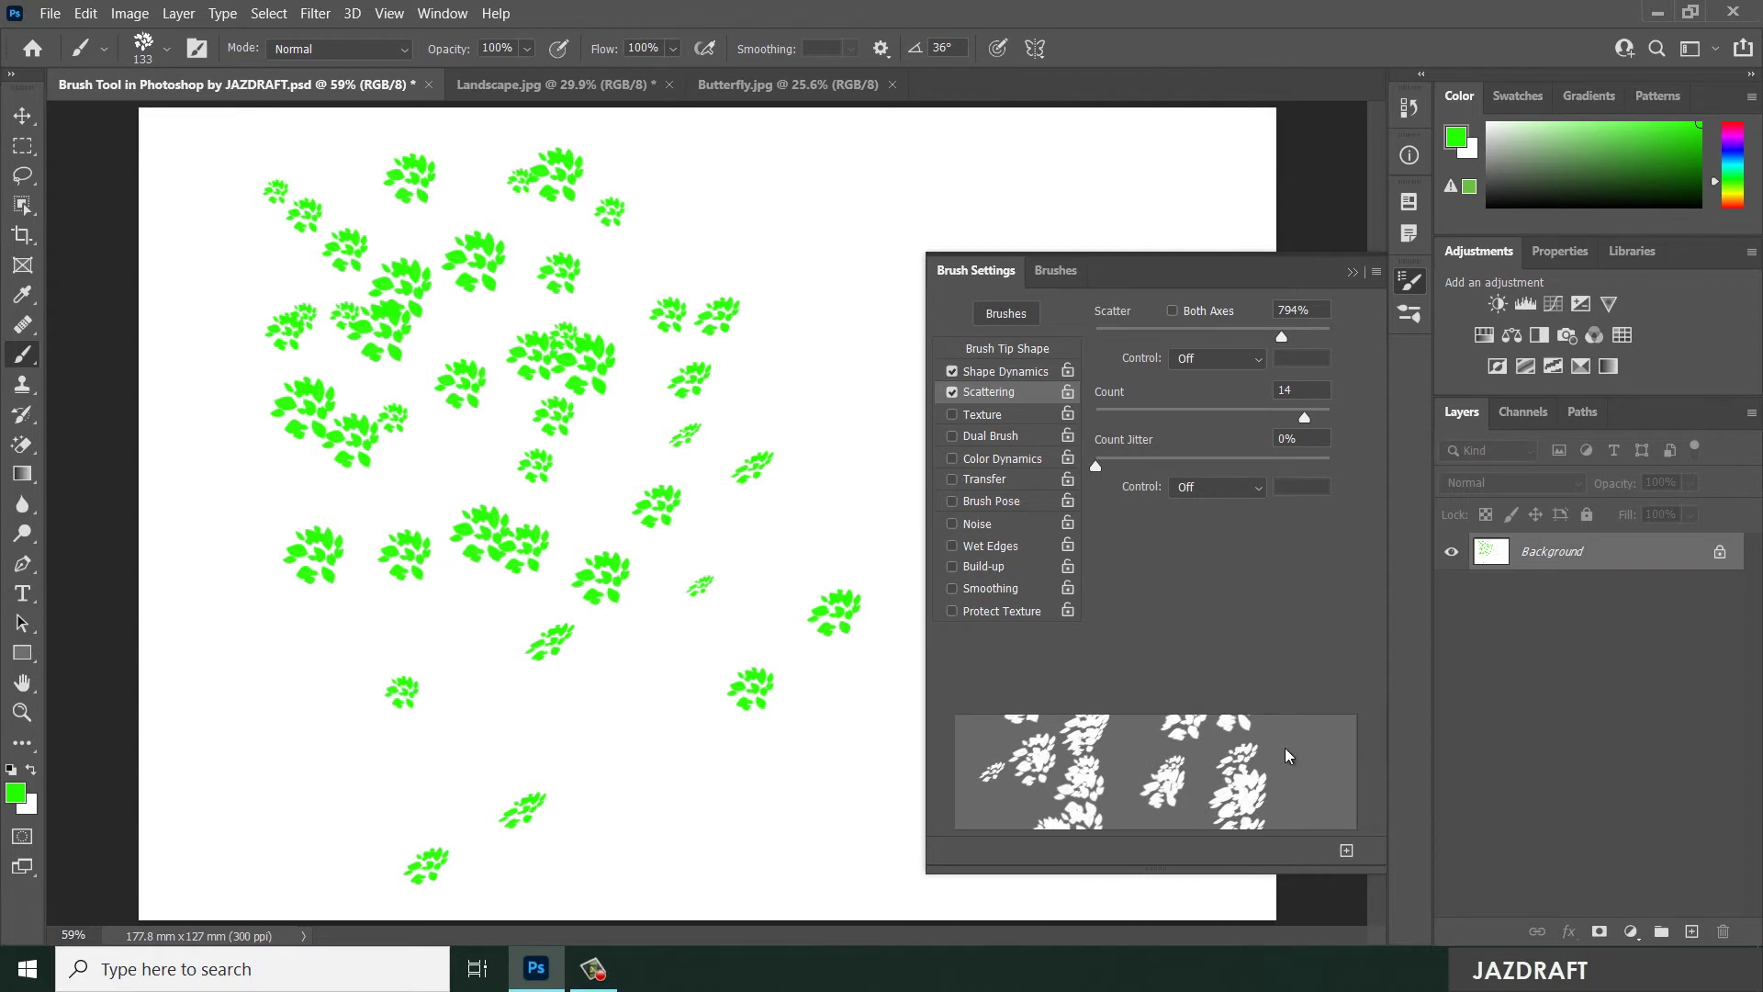
{"action": "mouse_move", "coordinate": [306, 646]}
{"action": "left_mouse_down"}
{"action": "mouse_move", "coordinate": [472, 713]}
{"action": "mouse_move", "coordinate": [677, 382]}
{"action": "mouse_move", "coordinate": [694, 544]}
{"action": "left_mouse_up"}
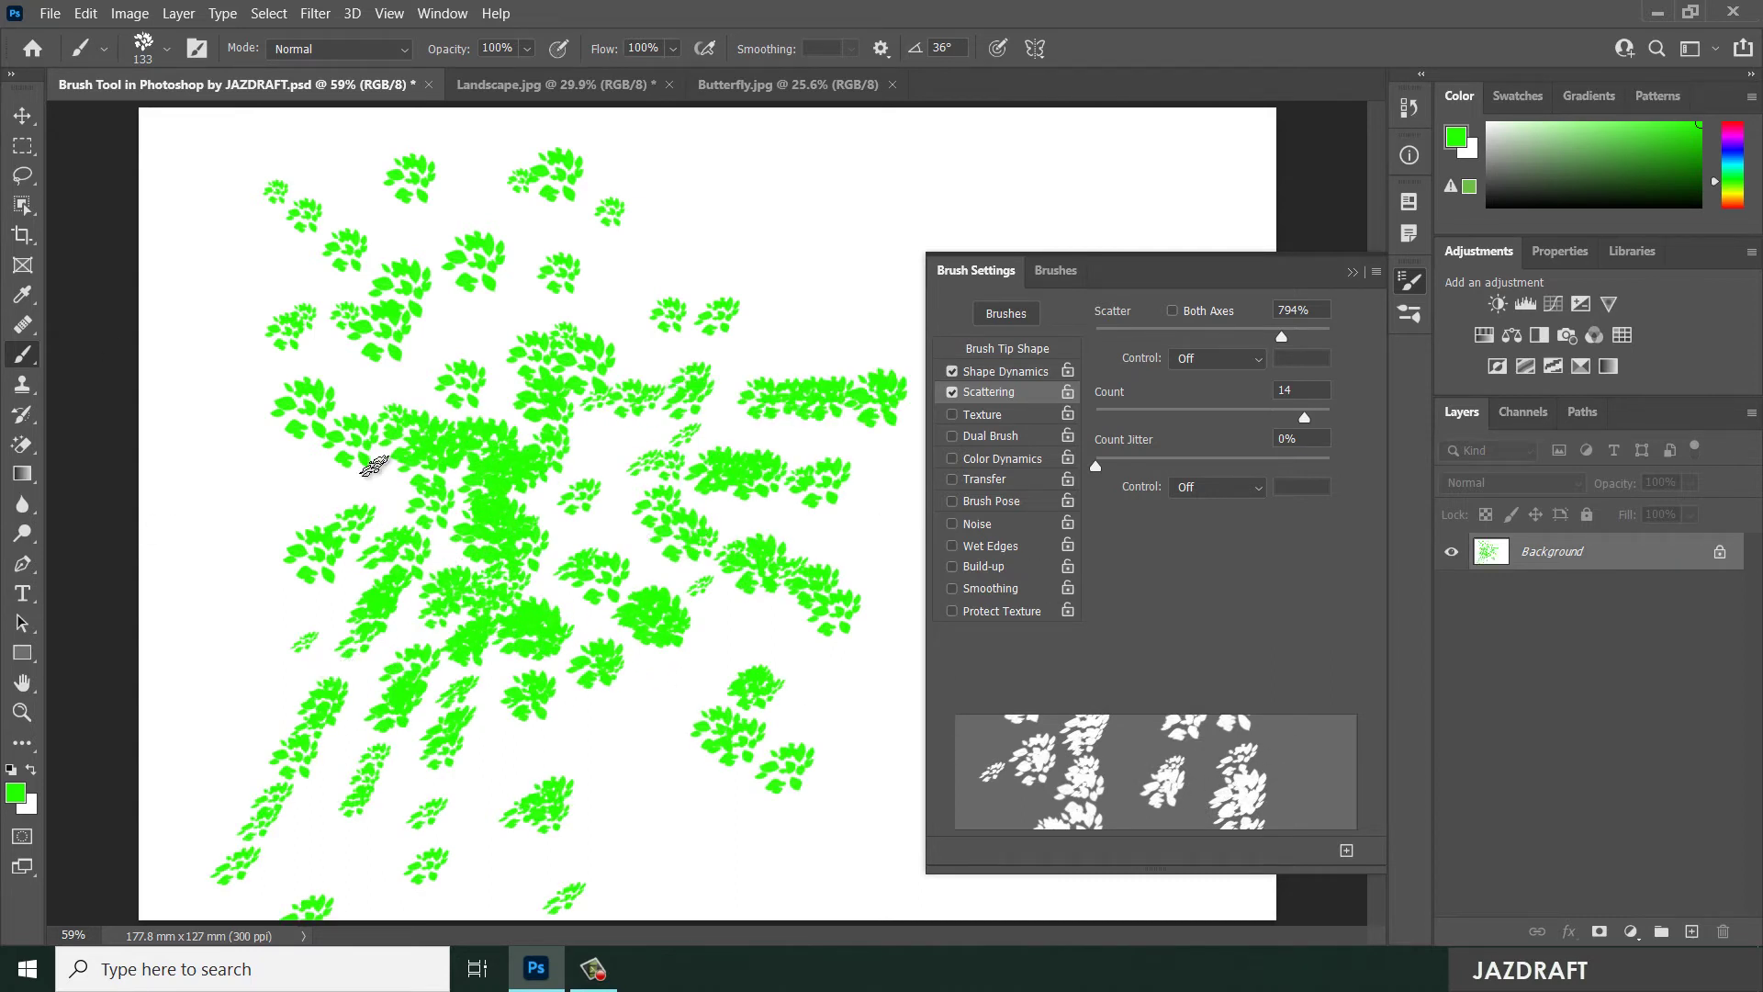
- Change the foreground colour to yellow #ffd200 and paint scattered leaves over the green ones
{"action": "left_click", "coordinate": [22, 793]}
{"action": "left_click", "coordinate": [895, 448]}
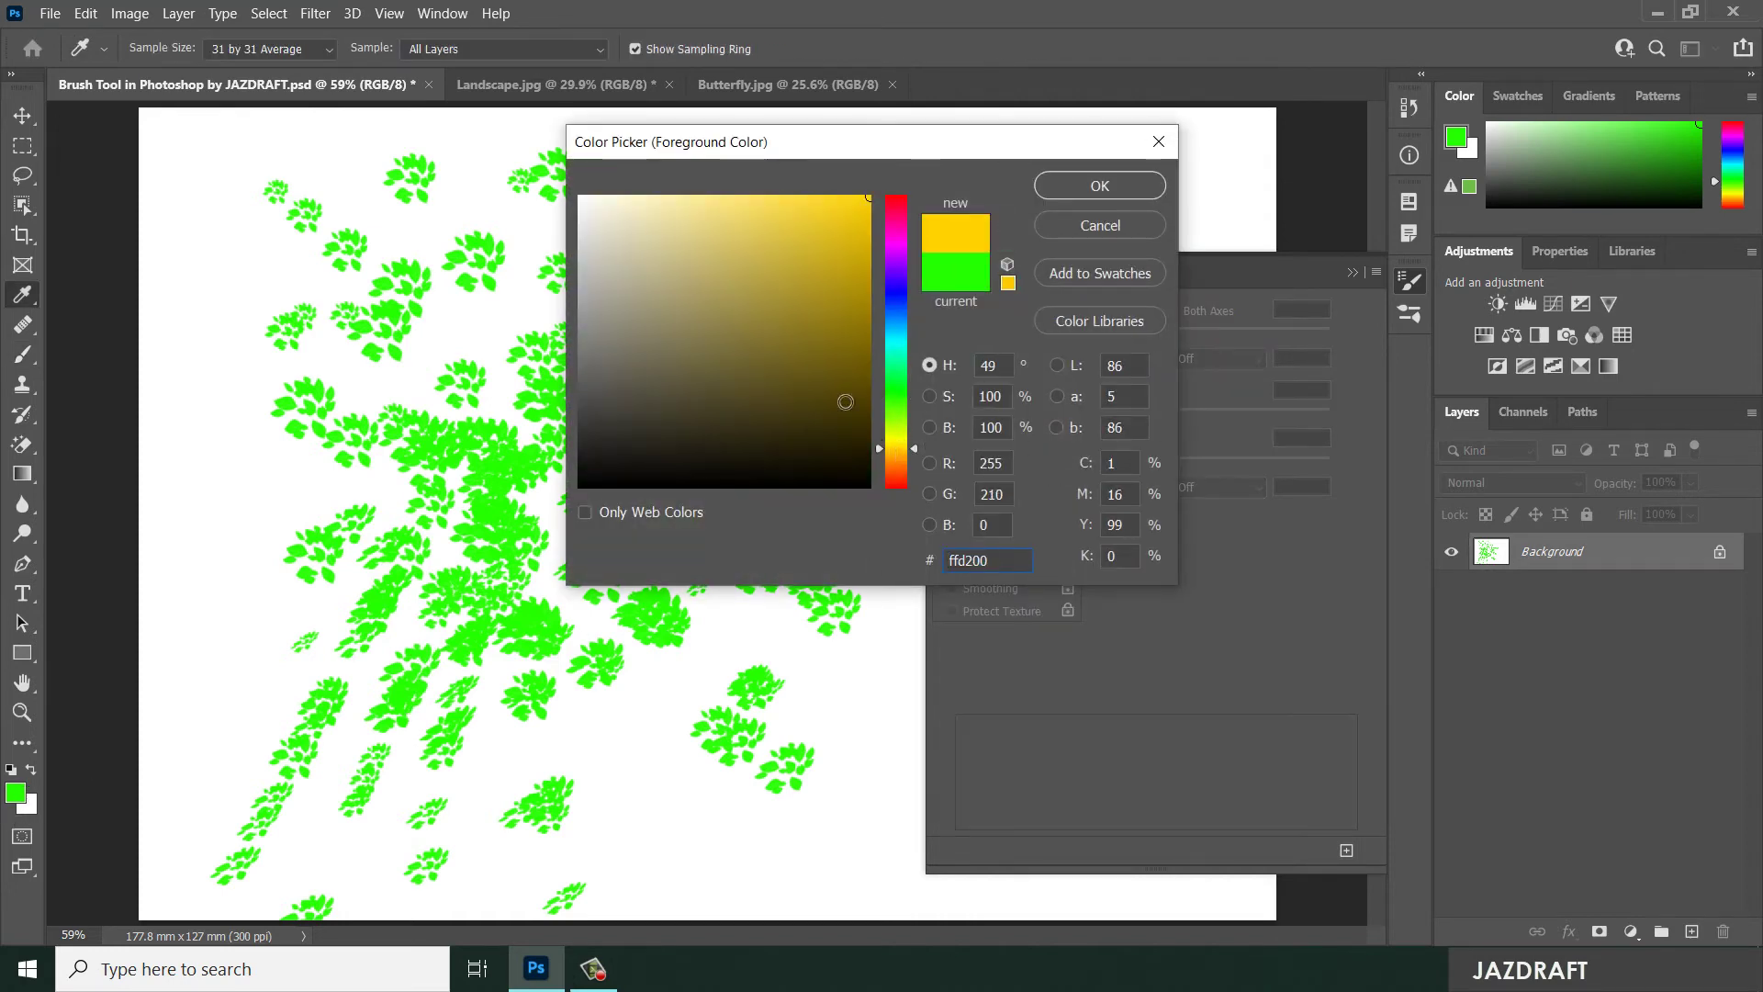
{"action": "left_click", "coordinate": [1106, 185]}
{"action": "mouse_move", "coordinate": [393, 412]}
{"action": "left_mouse_down"}
{"action": "mouse_move", "coordinate": [649, 394]}
{"action": "mouse_move", "coordinate": [826, 629]}
{"action": "left_mouse_up"}
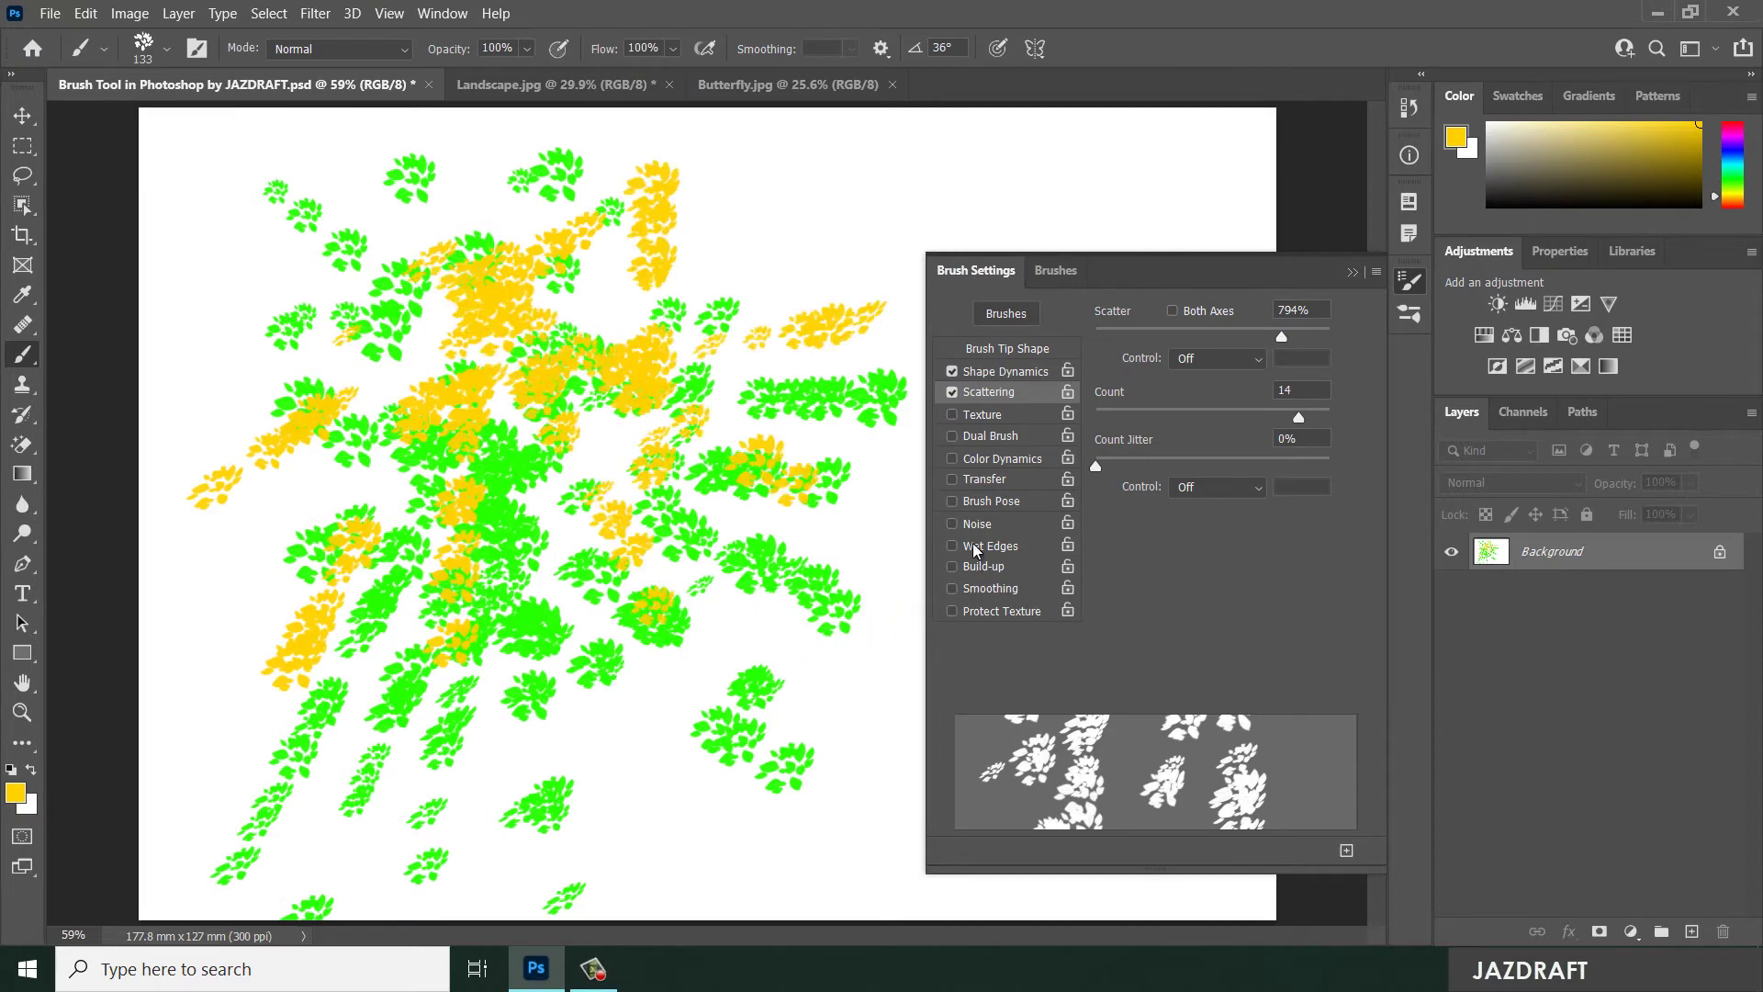
- Enable Texture with the orange leaf pattern from the Trees group and paint a textured stroke over the middle of the leaves
{"action": "left_click", "coordinate": [982, 415]}
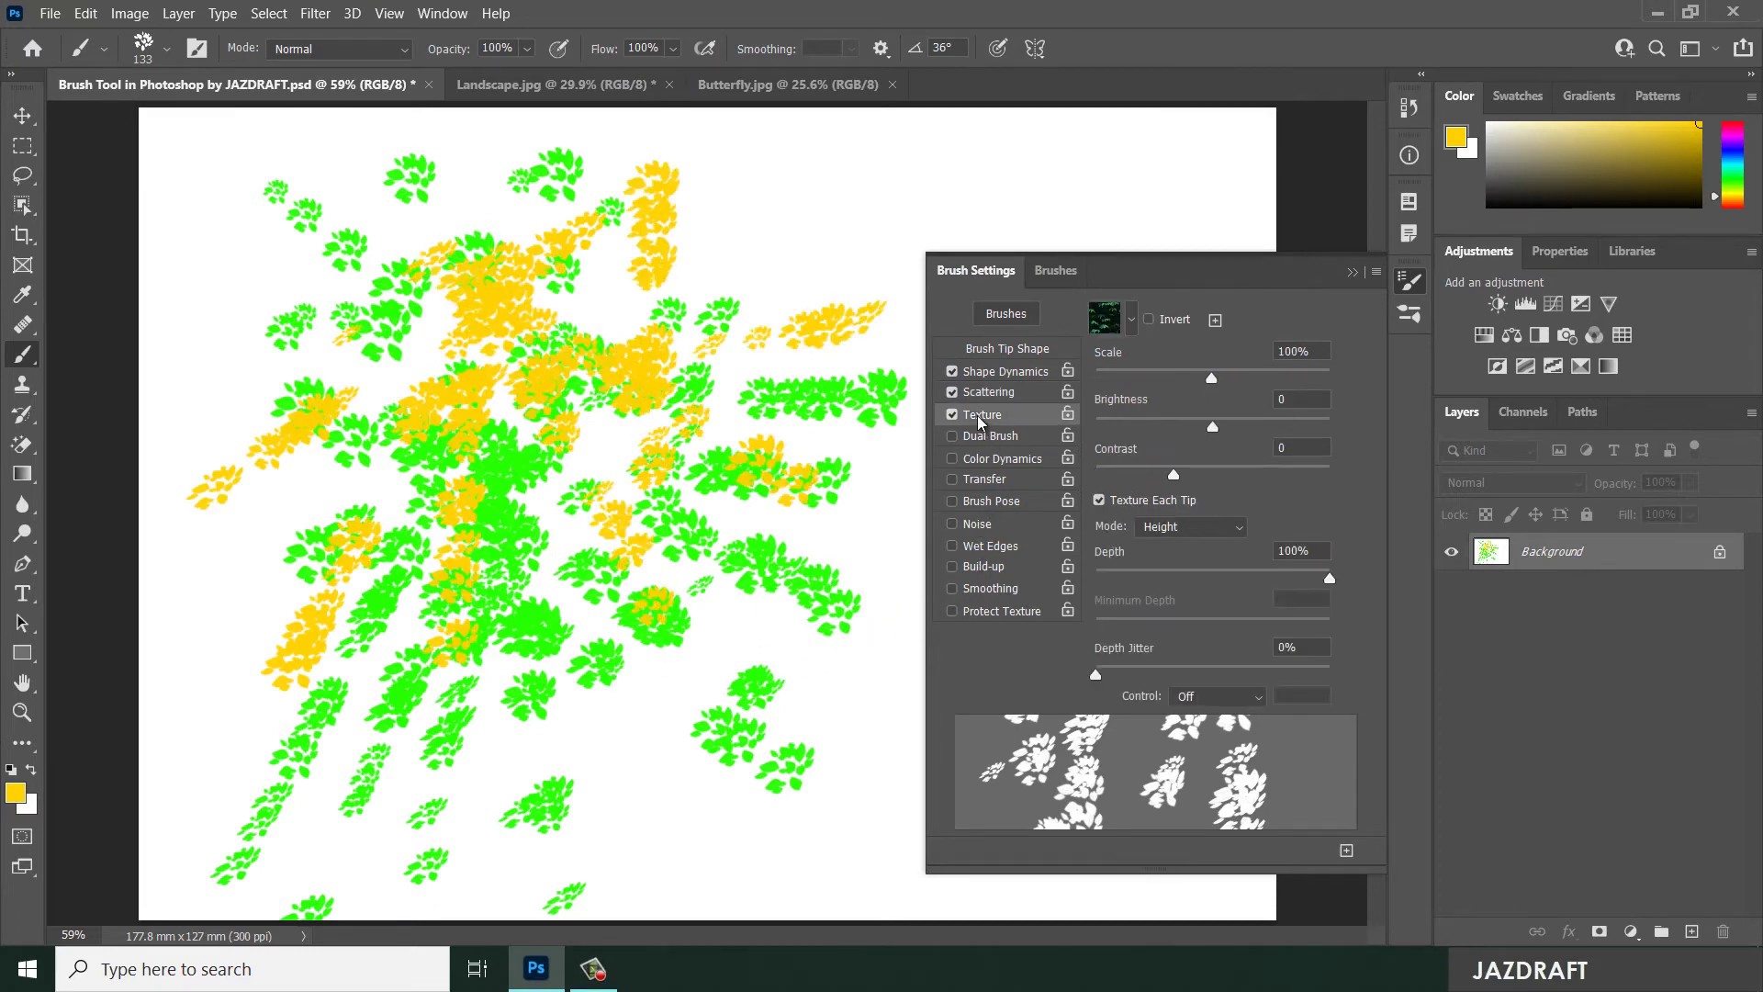
{"action": "left_click", "coordinate": [1133, 321]}
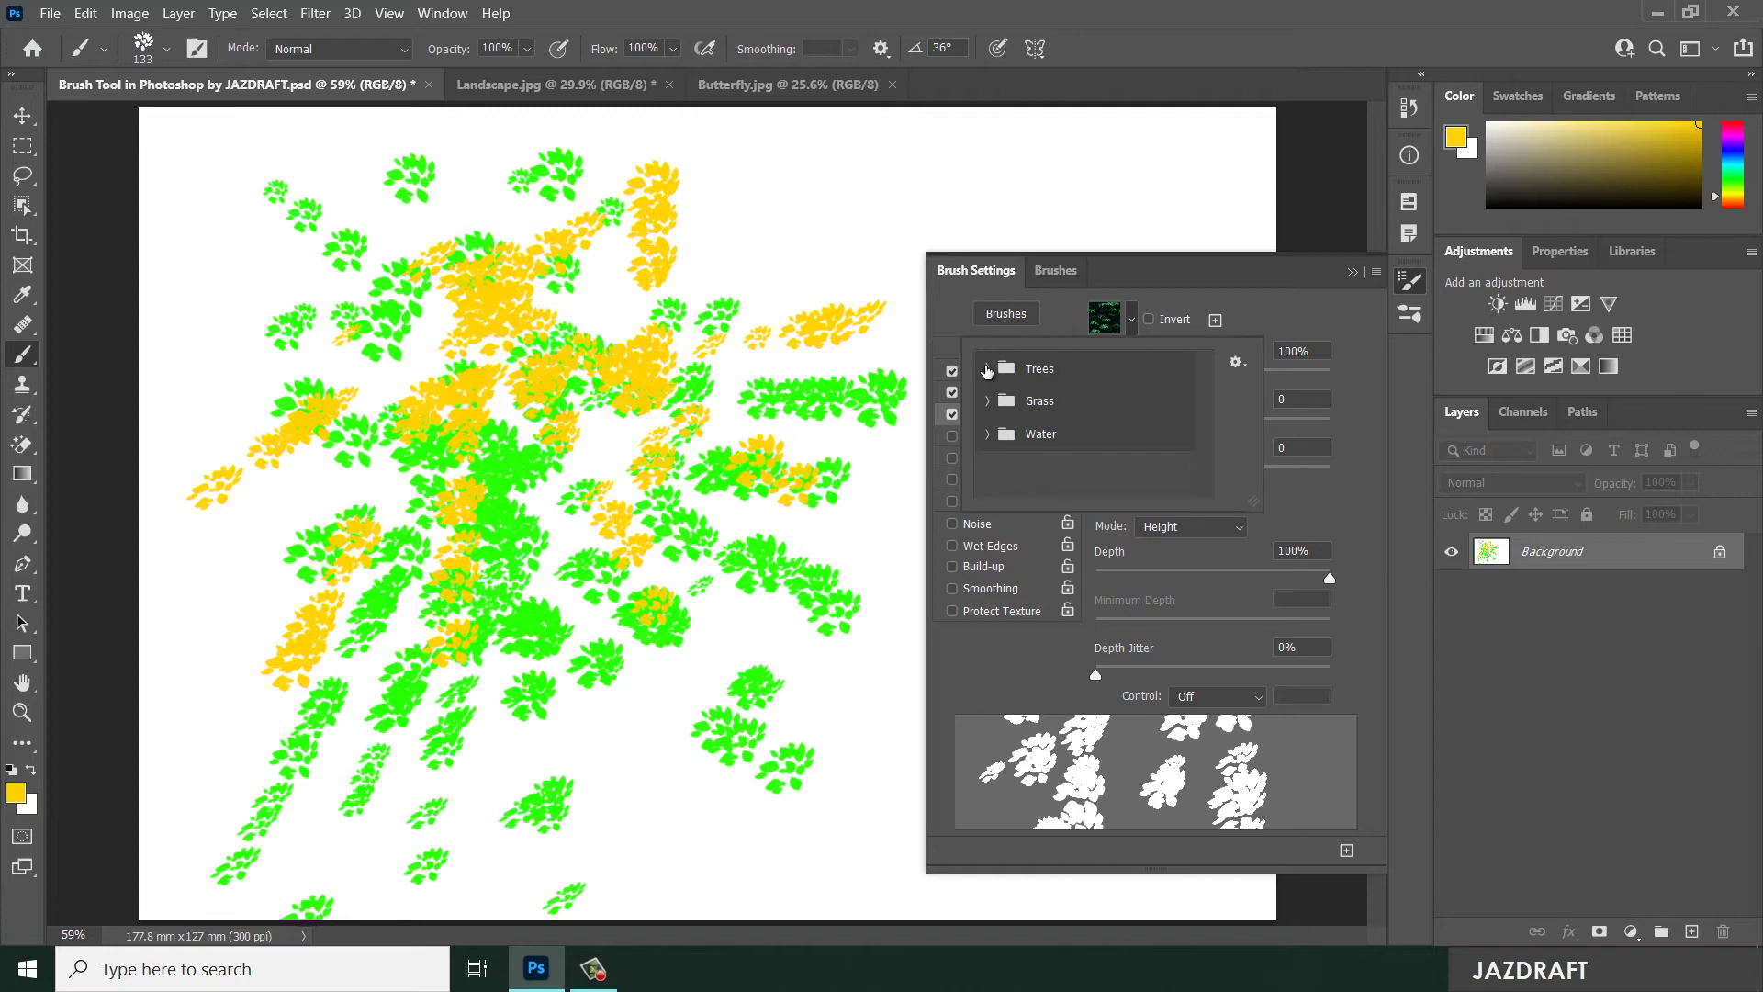
{"action": "left_click", "coordinate": [987, 369]}
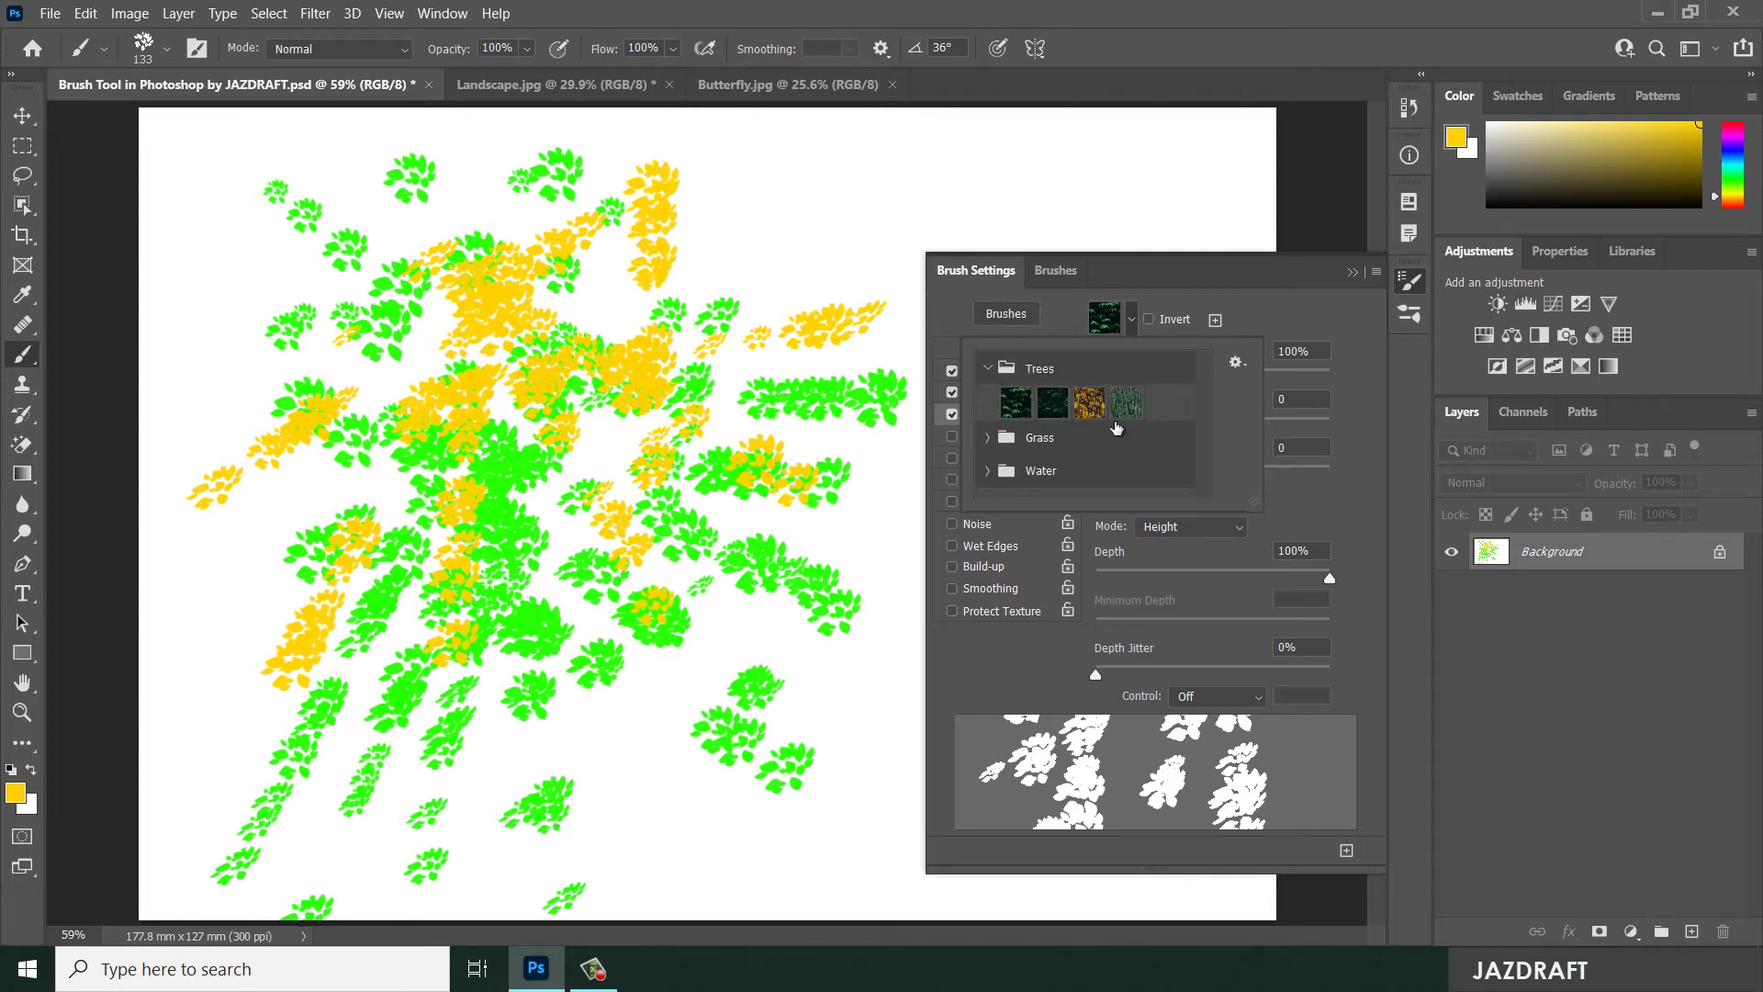
{"action": "left_click", "coordinate": [1097, 415]}
{"action": "left_click", "coordinate": [1137, 320]}
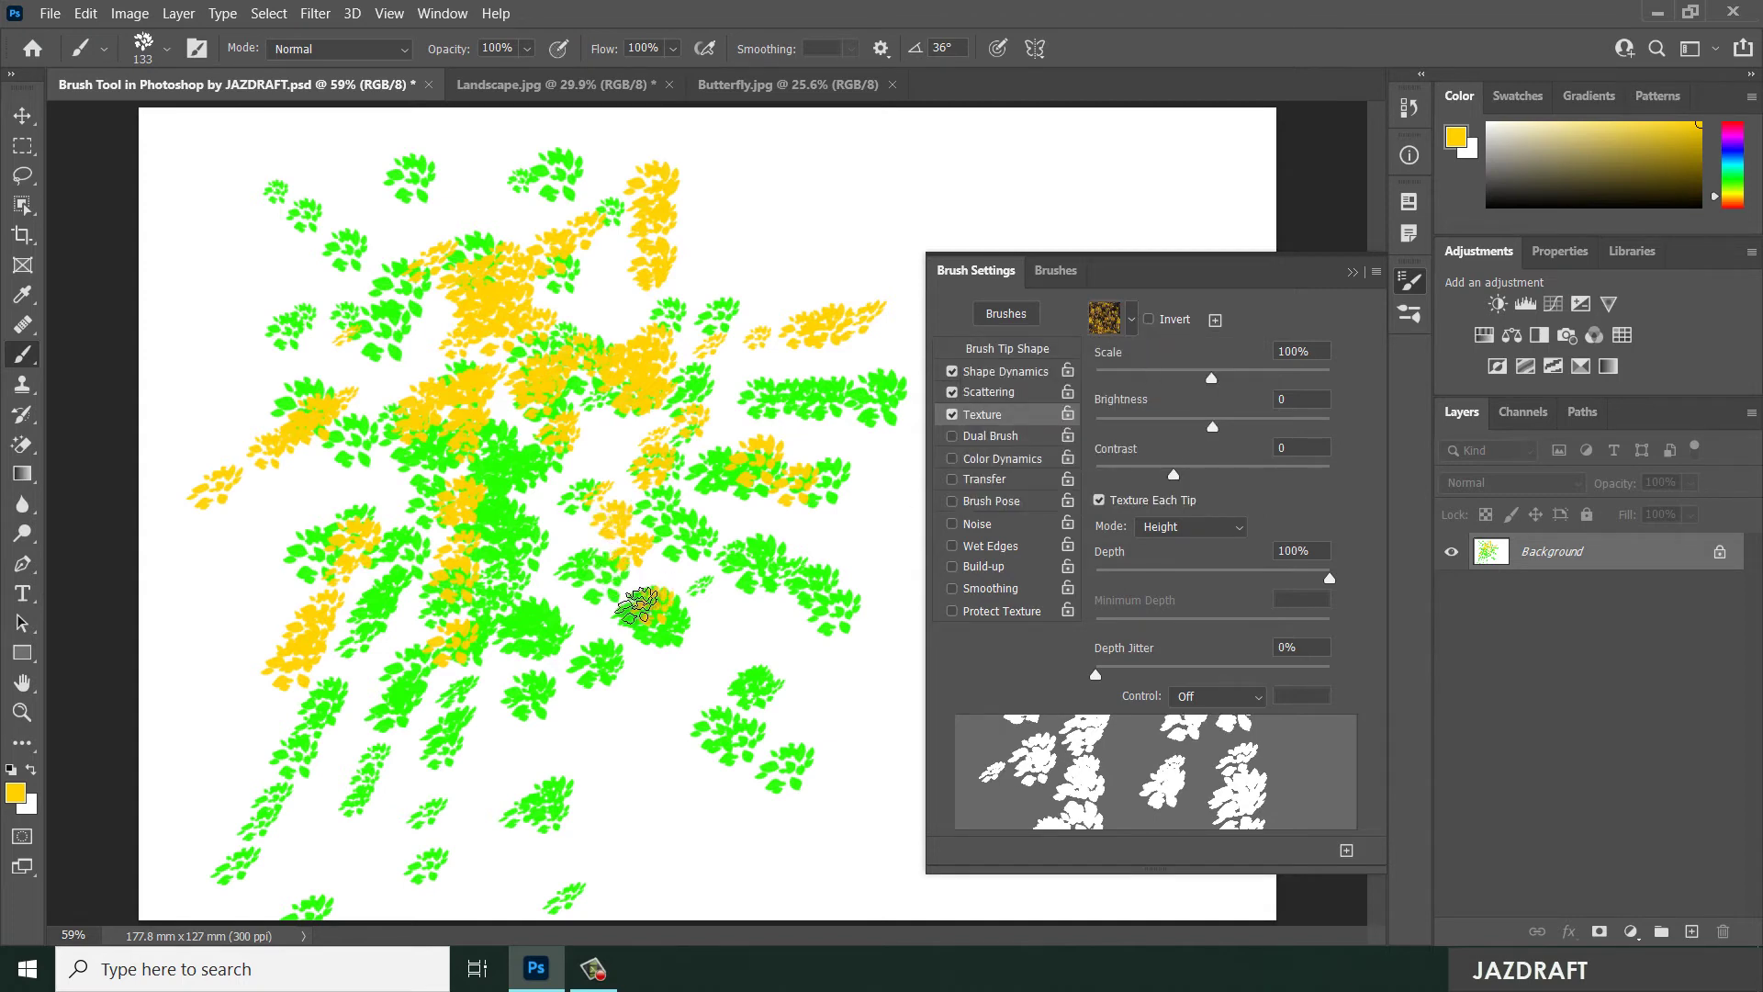
{"action": "mouse_move", "coordinate": [637, 606]}
{"action": "left_mouse_down"}
{"action": "mouse_move", "coordinate": [693, 512]}
{"action": "mouse_move", "coordinate": [675, 472]}
{"action": "left_mouse_up"}
- Raise the texture's Brightness to 150 and its Scale to 376%, painting a yellow leaf stroke after each change
{"action": "left_click_drag", "start_coordinate": [1210, 426], "coordinate": [1330, 426]}
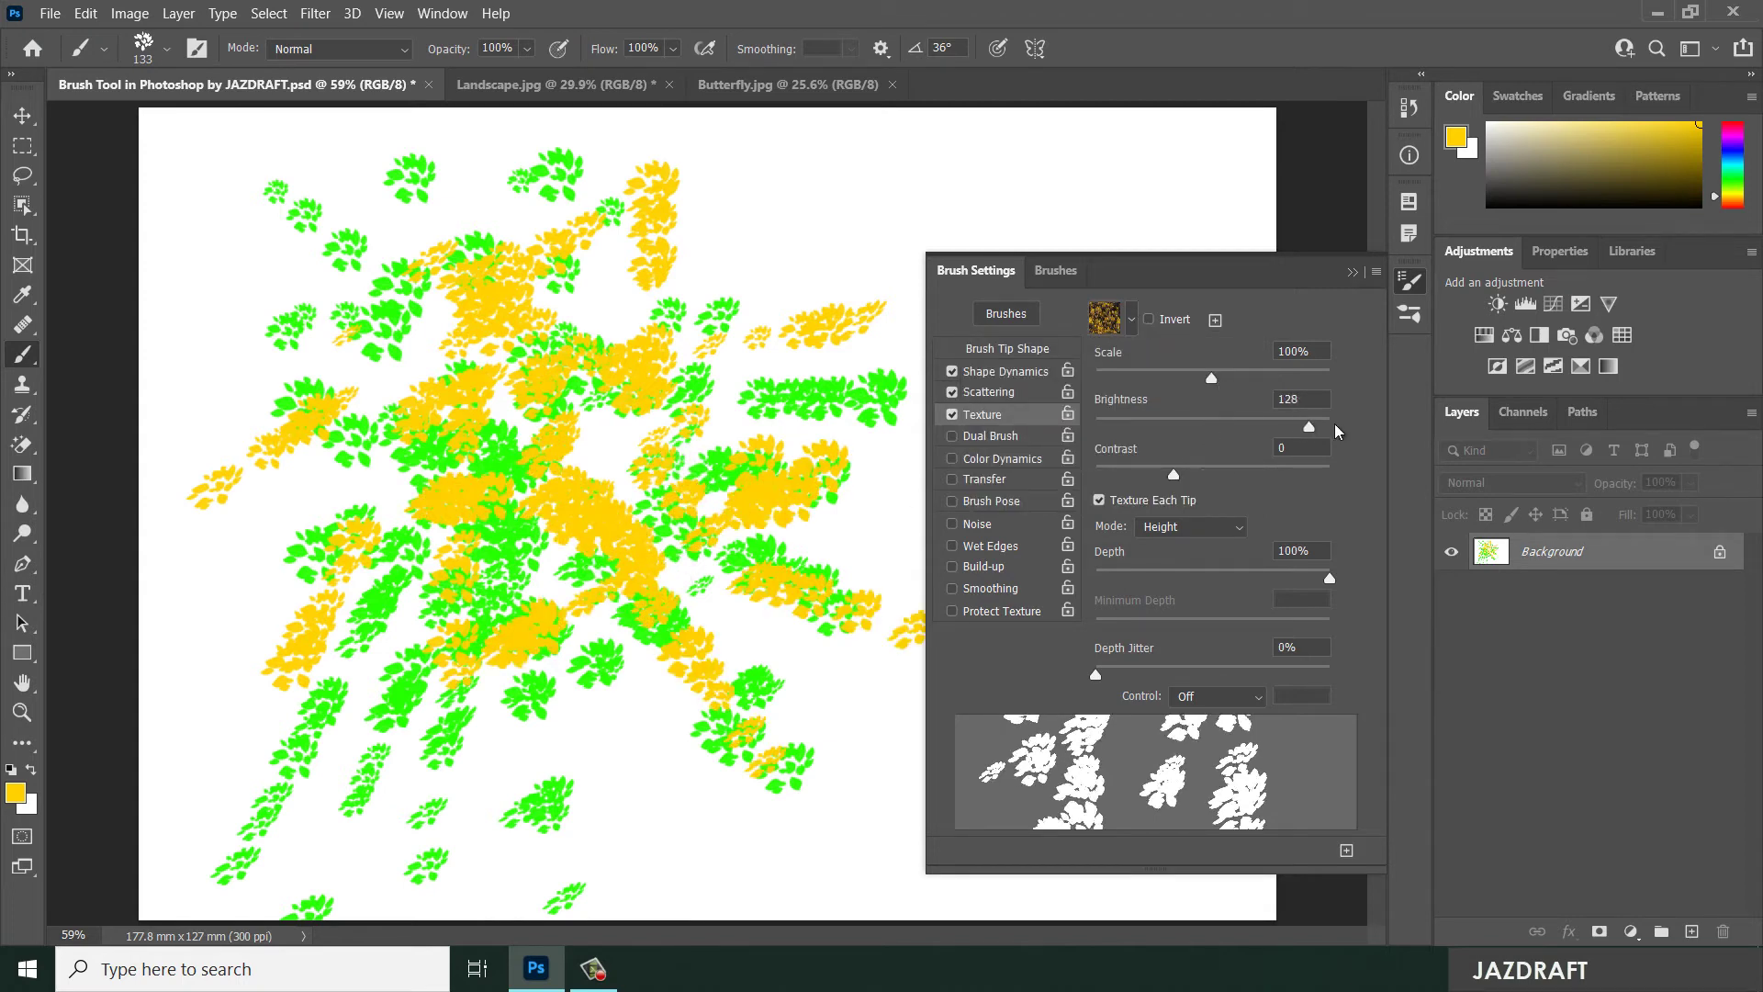
{"action": "left_click_drag", "start_coordinate": [624, 404], "coordinate": [542, 698]}
{"action": "left_click", "coordinate": [1214, 379]}
{"action": "left_click_drag", "start_coordinate": [1296, 380], "coordinate": [1292, 378]}
{"action": "mouse_move", "coordinate": [707, 341]}
{"action": "left_mouse_down"}
{"action": "mouse_move", "coordinate": [618, 444]}
{"action": "mouse_move", "coordinate": [647, 509]}
{"action": "left_mouse_up"}
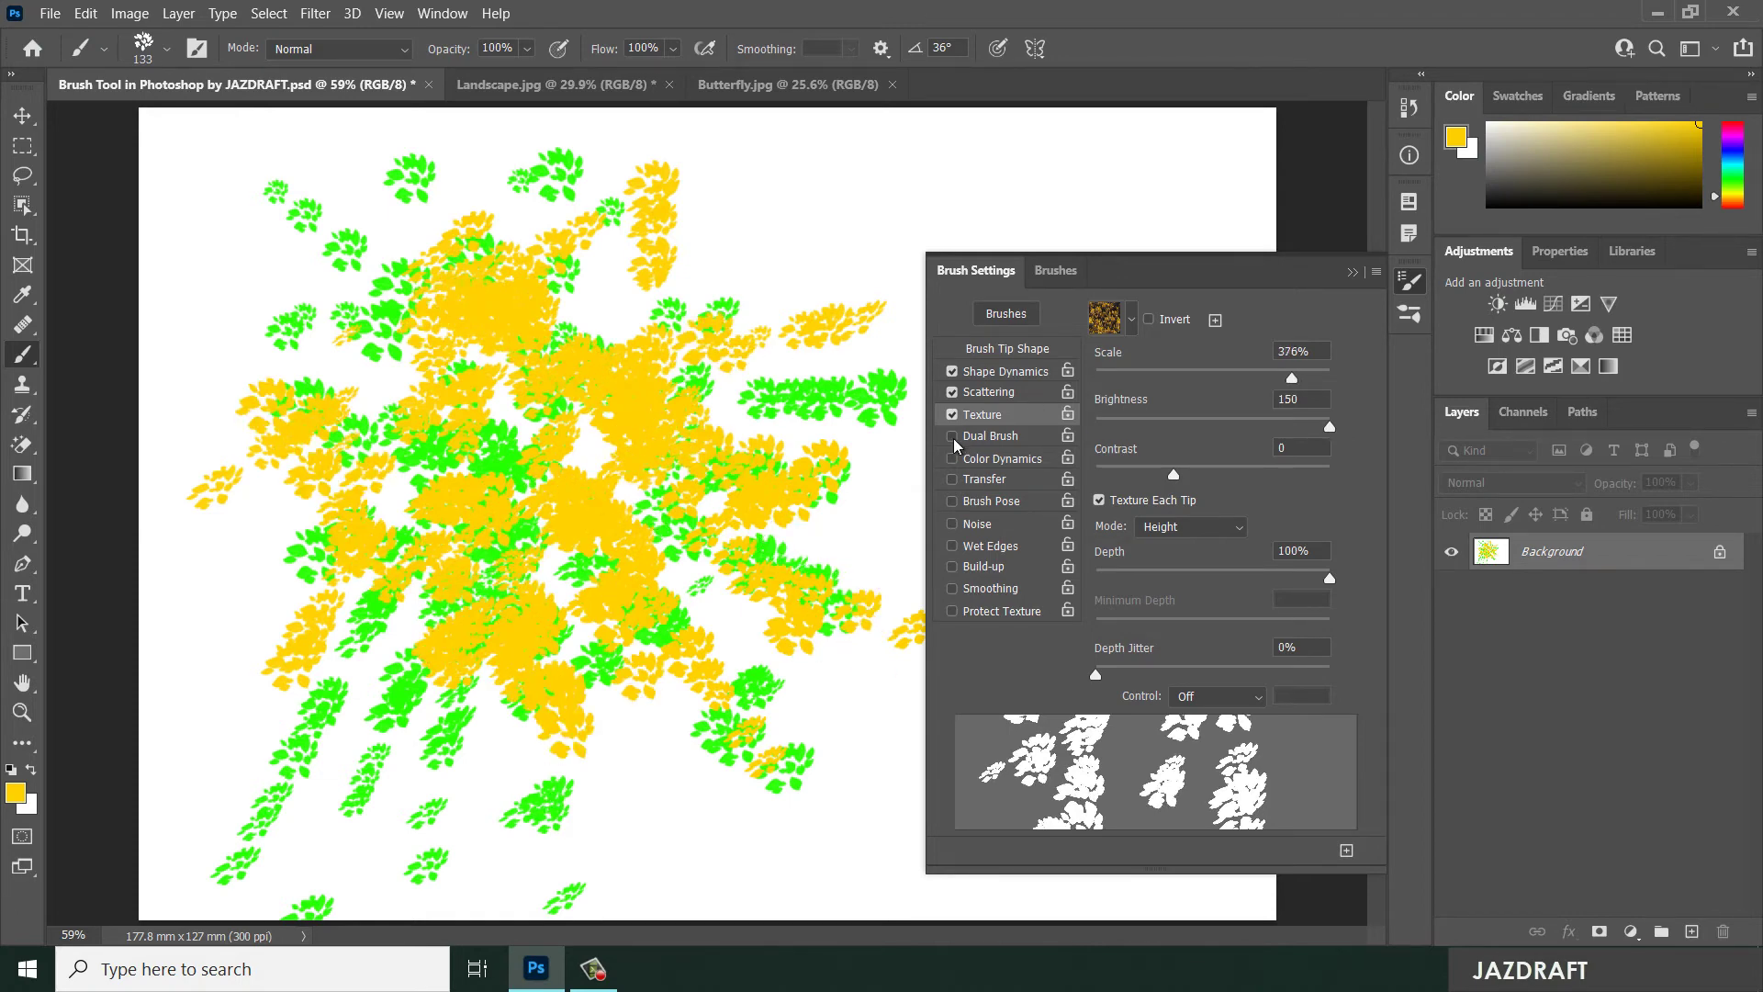
- Enable Dual Brush with the 50 px oval tip and paint yellow leaves toward the upper right of the artwork
{"action": "left_click", "coordinate": [999, 437]}
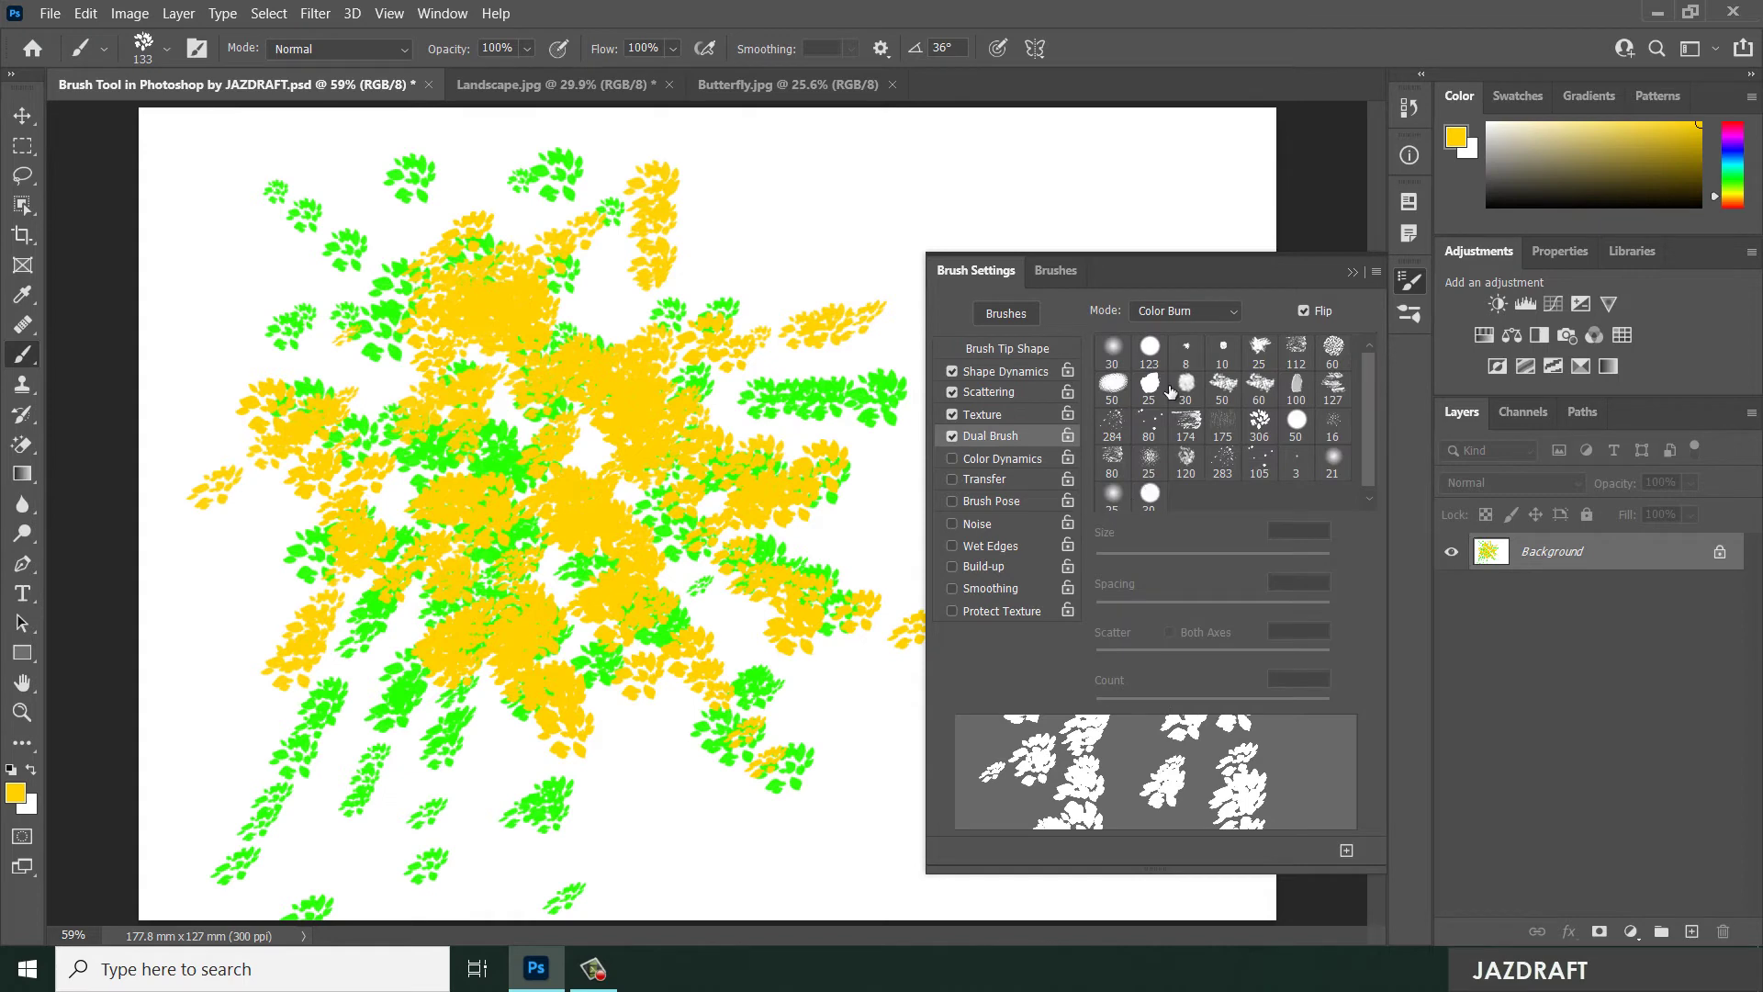
{"action": "left_click", "coordinate": [1112, 384]}
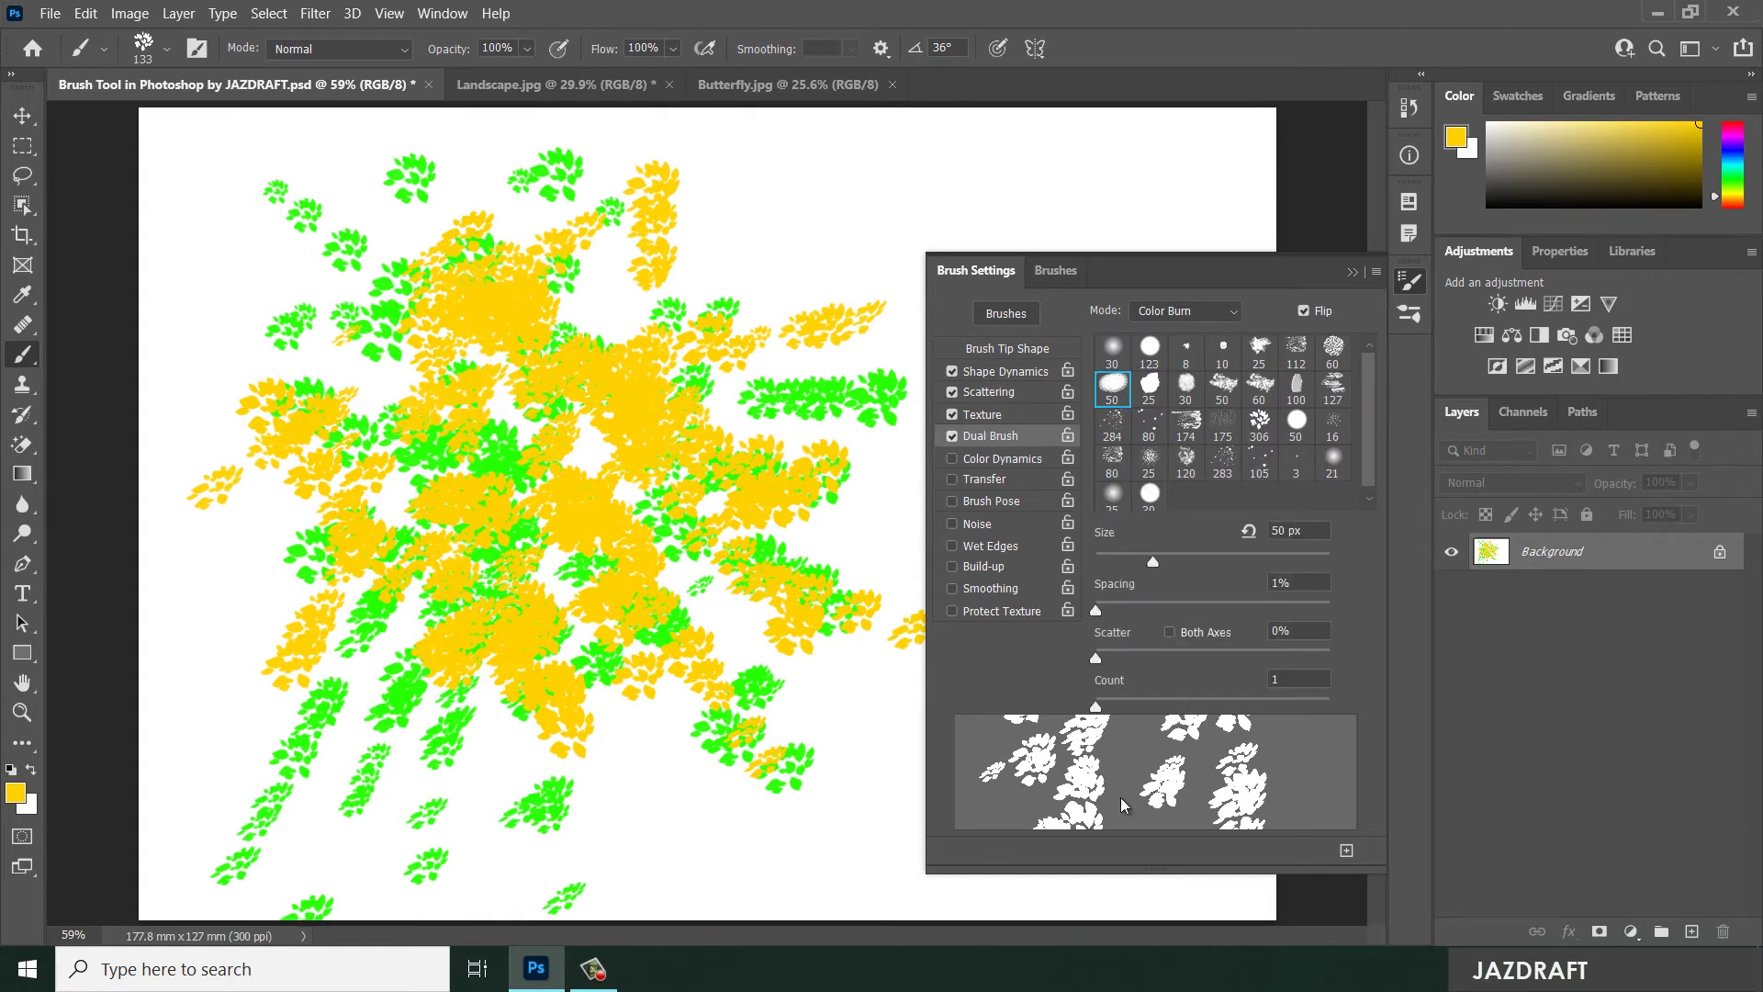
{"action": "mouse_move", "coordinate": [688, 379]}
{"action": "left_mouse_down"}
{"action": "mouse_move", "coordinate": [753, 246]}
{"action": "mouse_move", "coordinate": [810, 246]}
{"action": "mouse_move", "coordinate": [807, 197]}
{"action": "left_mouse_up"}
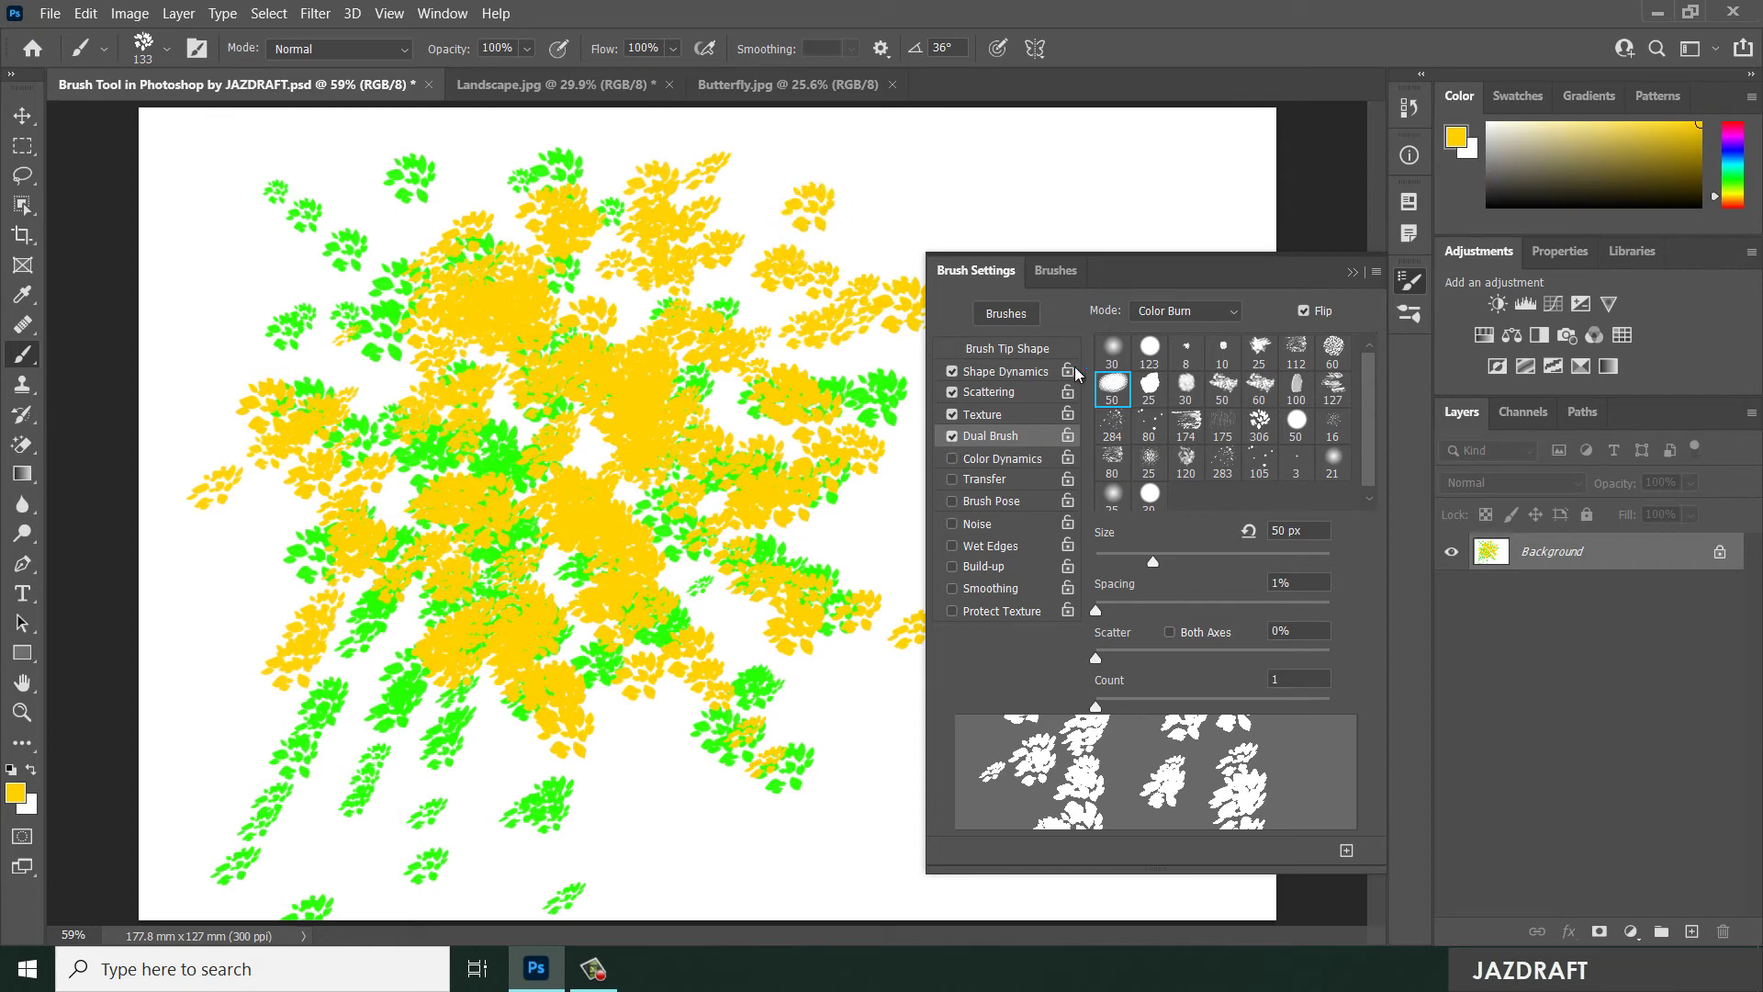
- Switch the dual brush to the 25 px Pen Sample tip, enlarge it to 112 px, and paint another stroke across the leaves
{"action": "left_click", "coordinate": [1149, 389]}
{"action": "double_click", "coordinate": [1150, 393]}
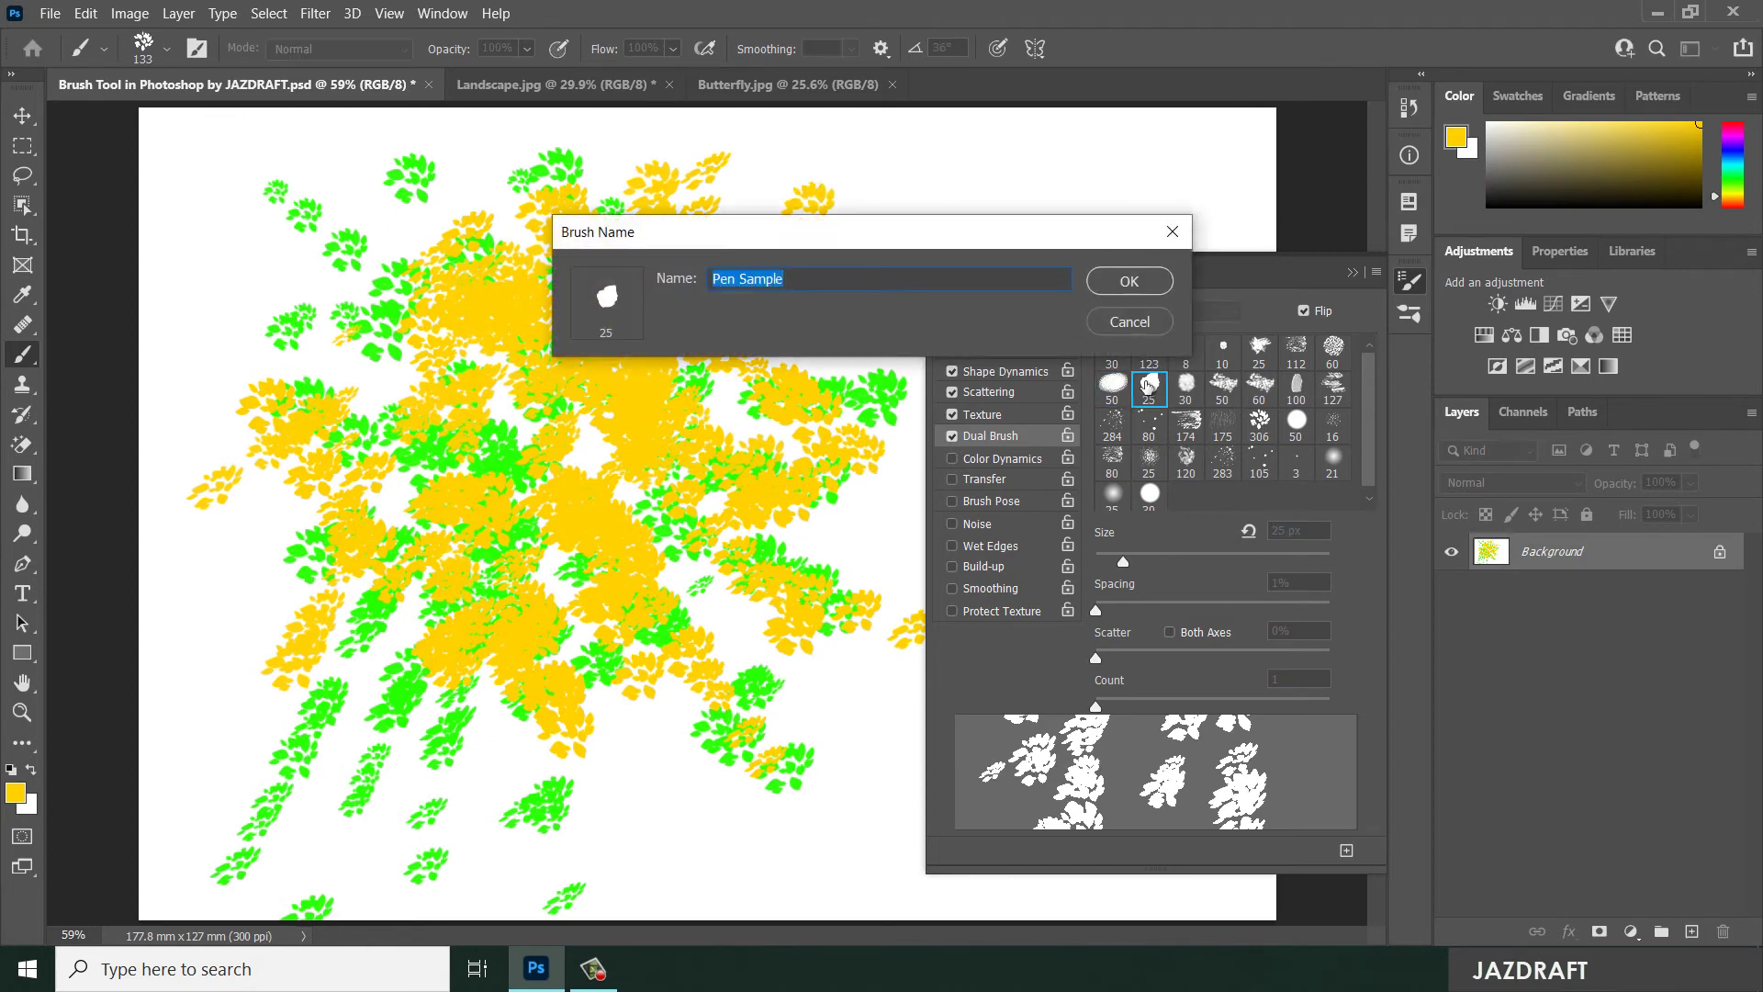
{"action": "left_click", "coordinate": [1131, 283]}
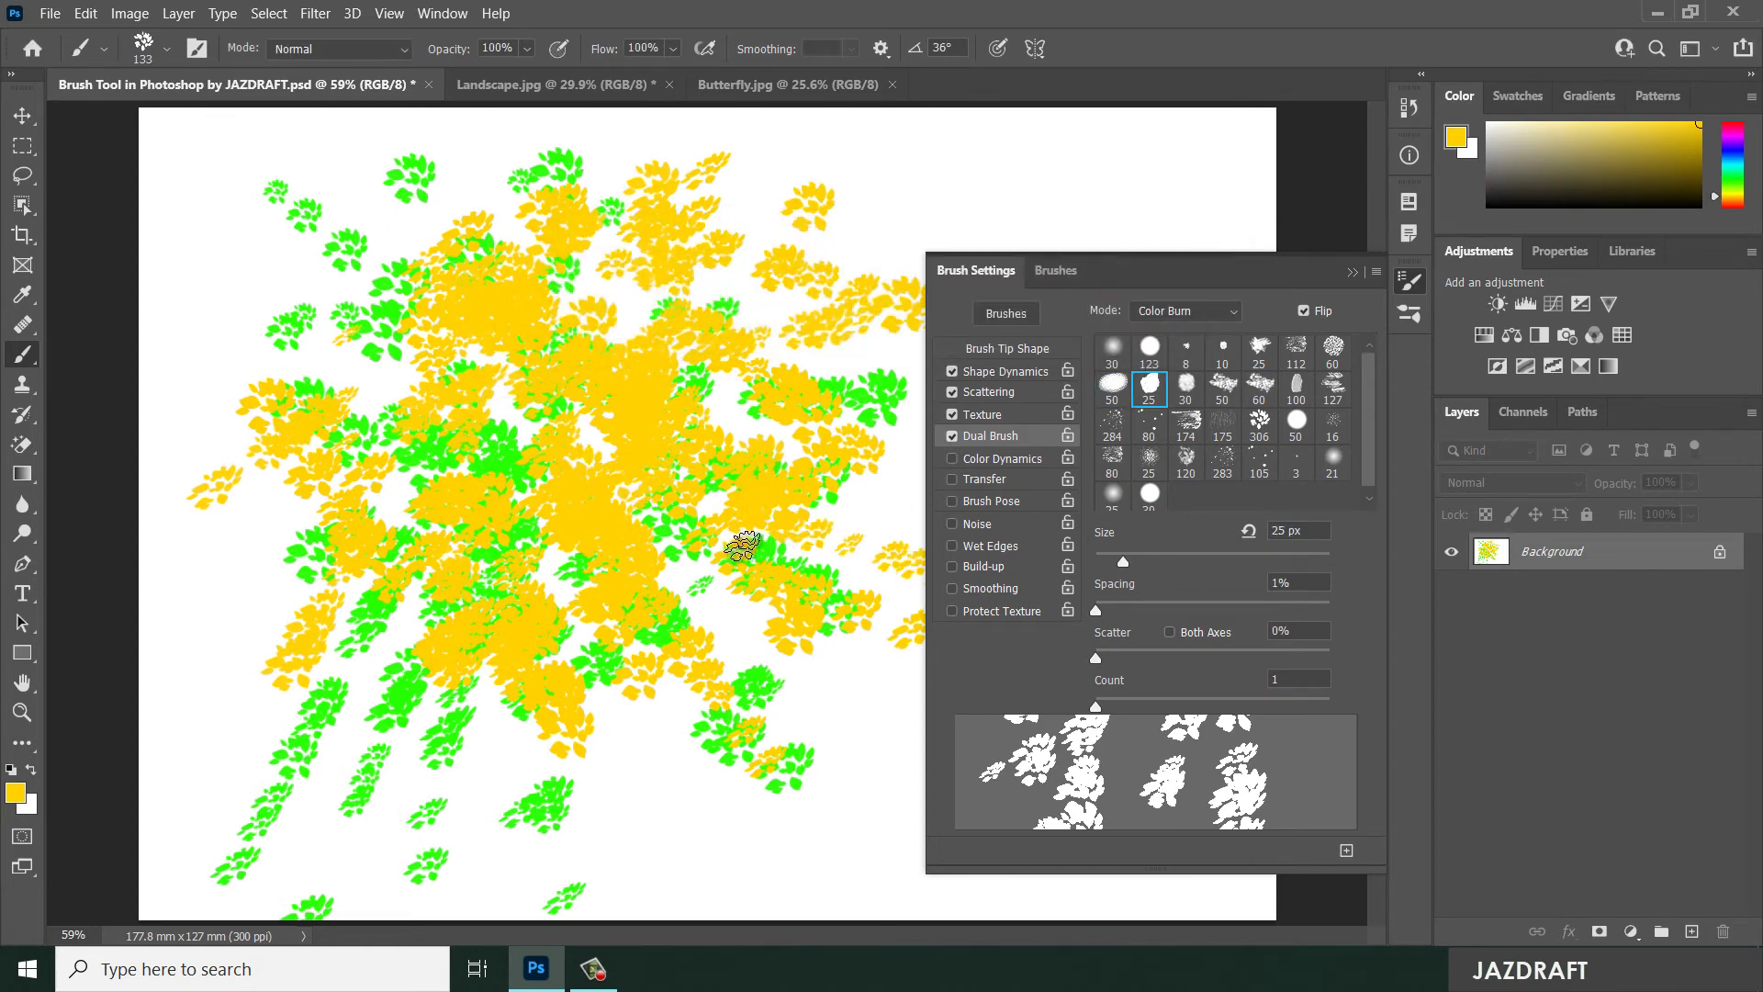
{"action": "left_click_drag", "start_coordinate": [1139, 562], "coordinate": [1235, 562]}
{"action": "mouse_move", "coordinate": [563, 523]}
{"action": "left_mouse_down"}
{"action": "mouse_move", "coordinate": [594, 629]}
{"action": "mouse_move", "coordinate": [693, 638]}
{"action": "mouse_move", "coordinate": [713, 675]}
{"action": "left_mouse_up"}
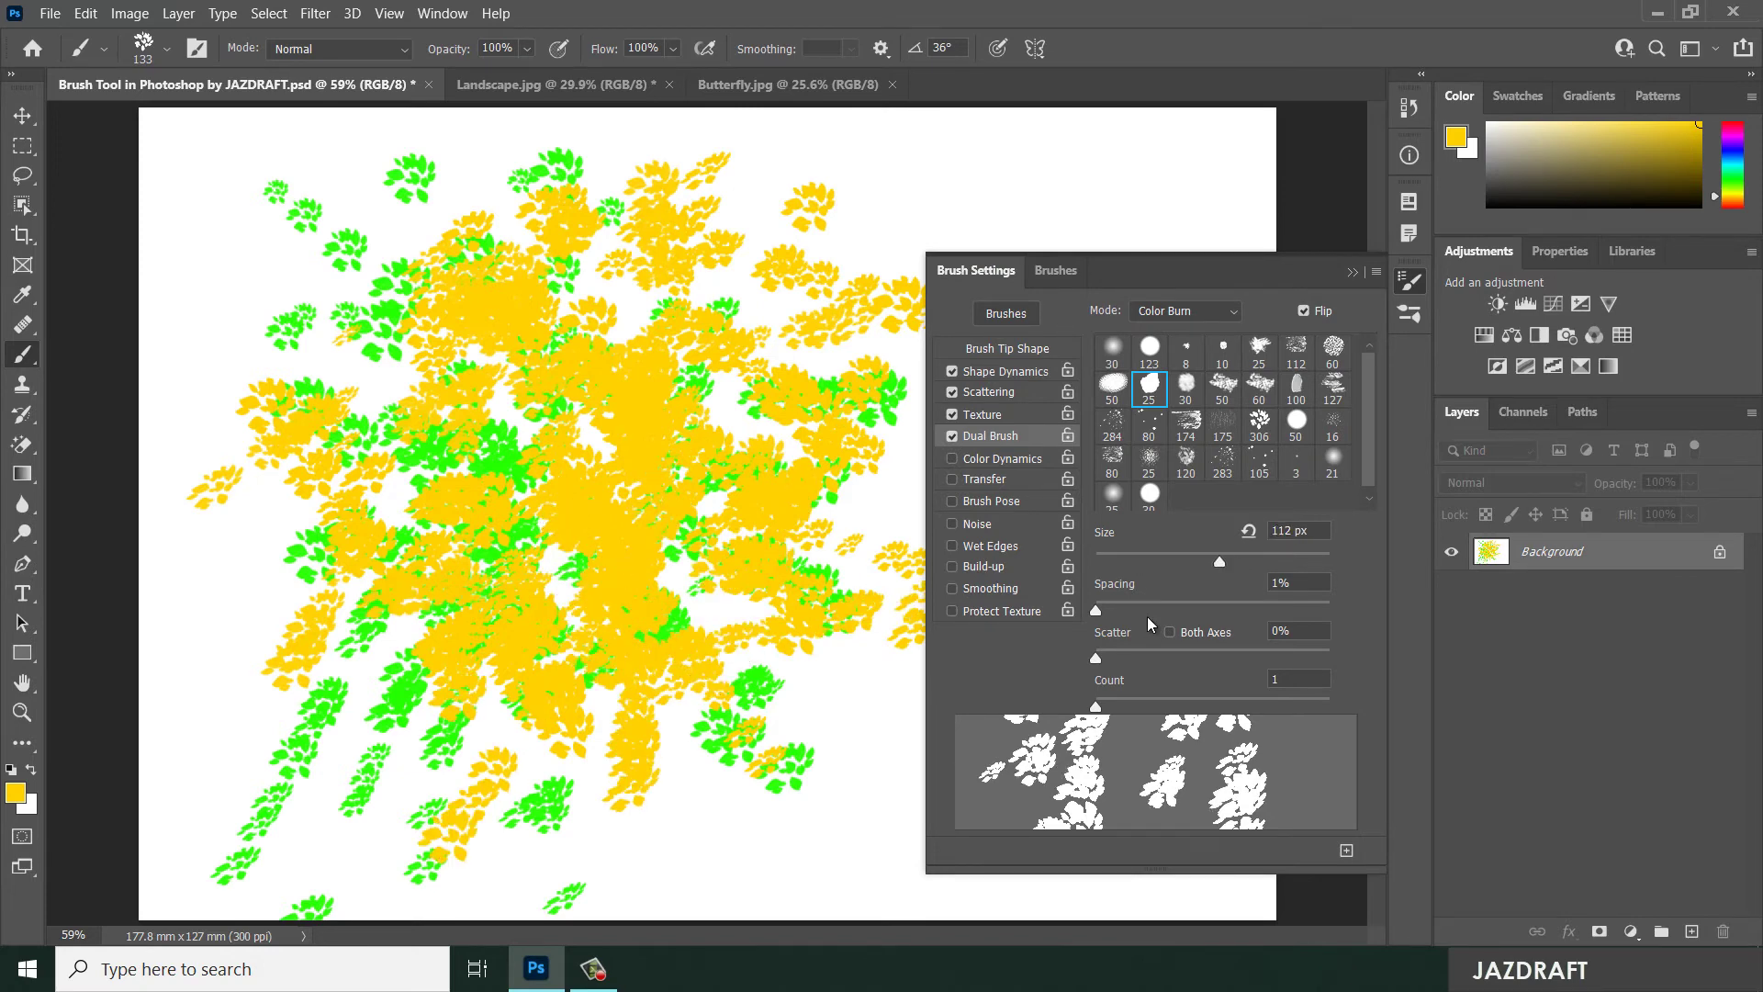
- Enable Color Dynamics with Foreground/Background Jitter at 45%, and set red as the foreground colour with yellow as the background
{"action": "left_click", "coordinate": [981, 459]}
{"action": "left_click_drag", "start_coordinate": [1112, 356], "coordinate": [1200, 356]}
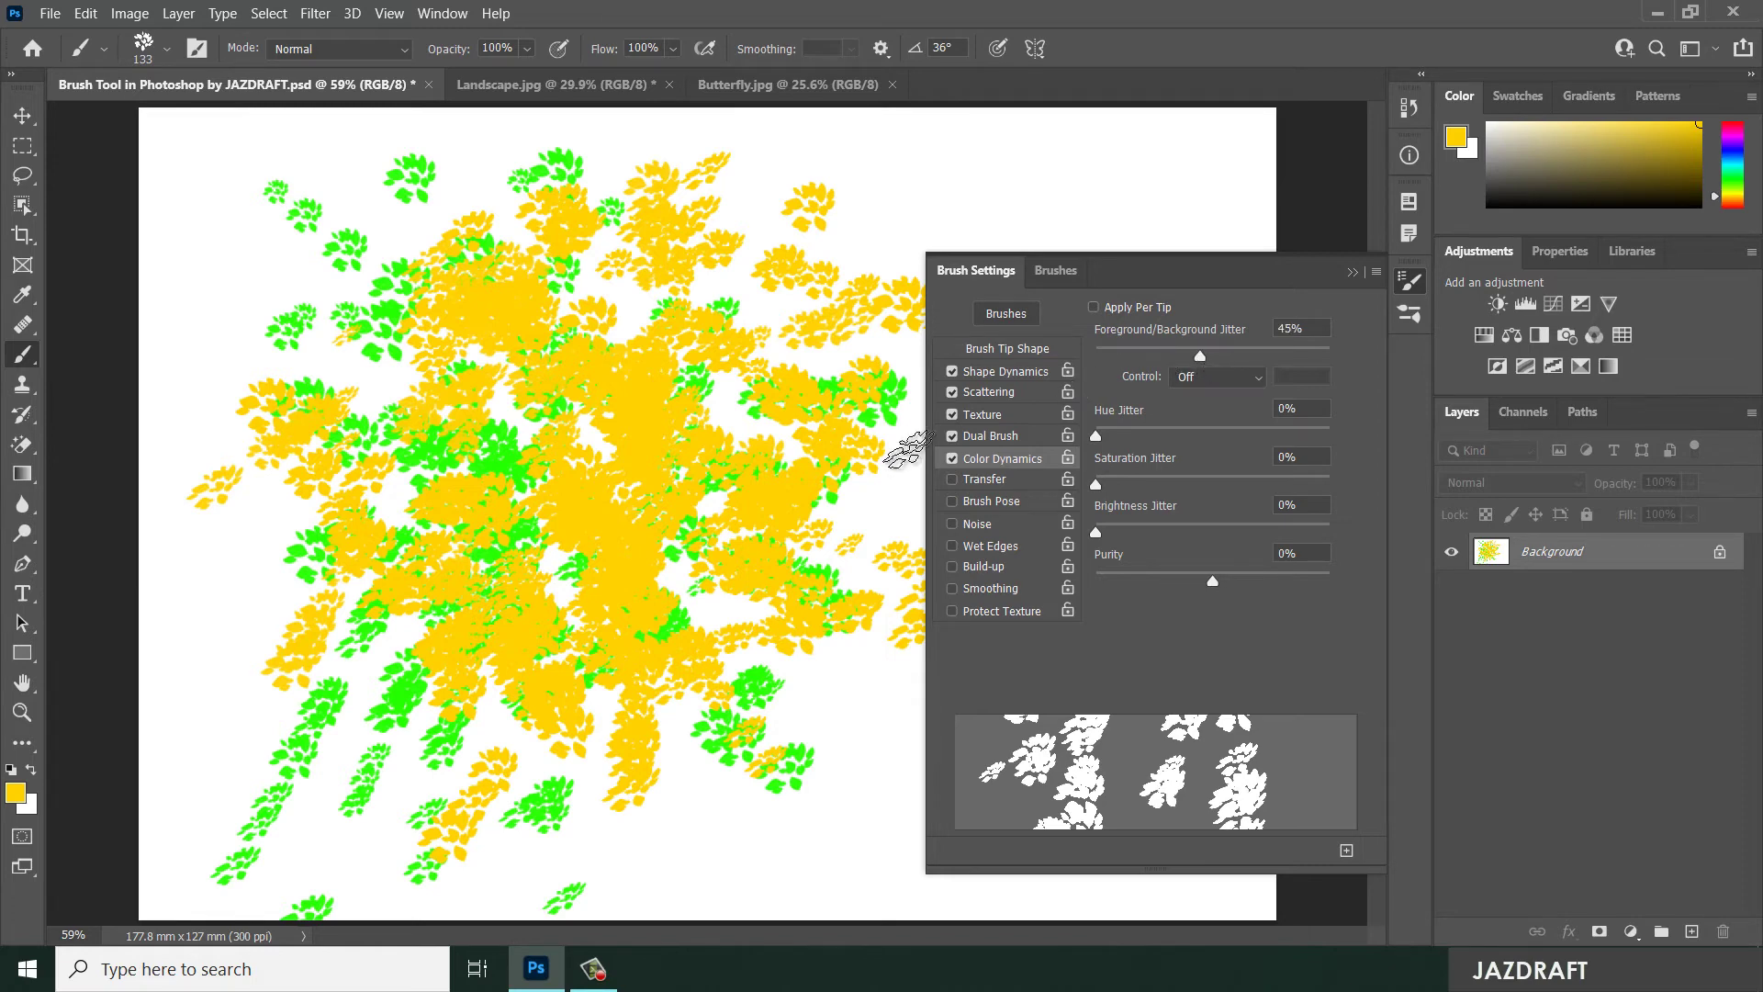
{"action": "left_click", "coordinate": [31, 773]}
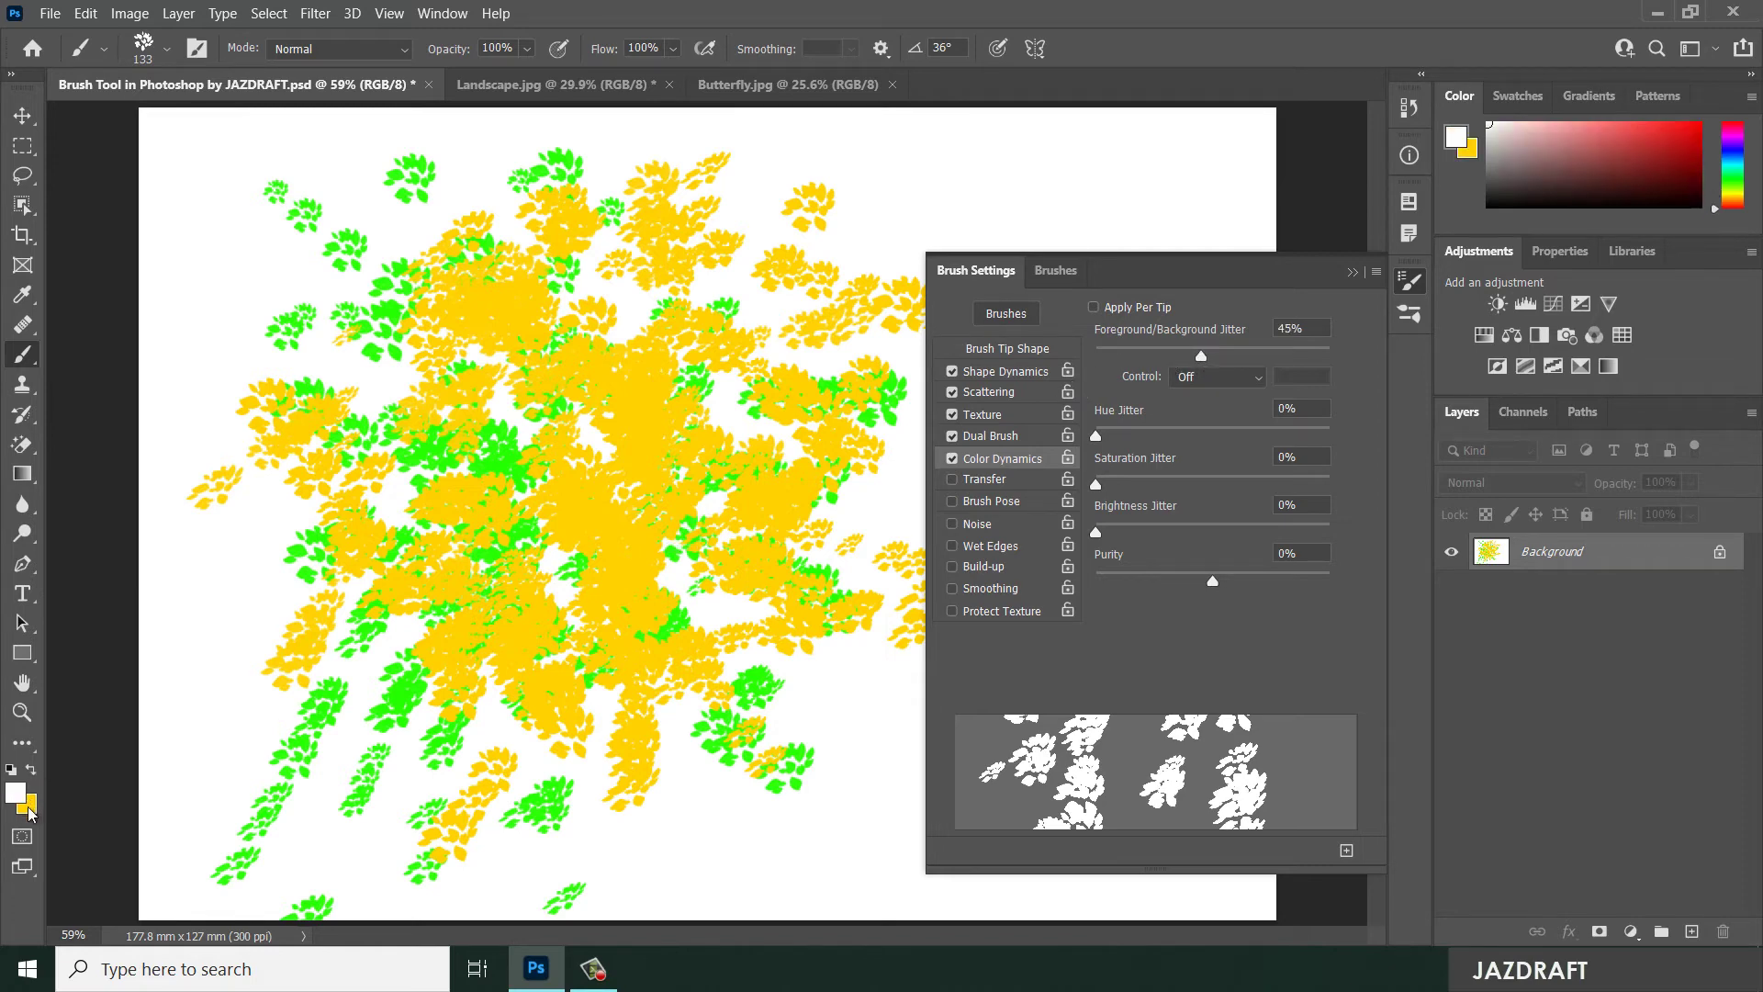
{"action": "left_click", "coordinate": [16, 795]}
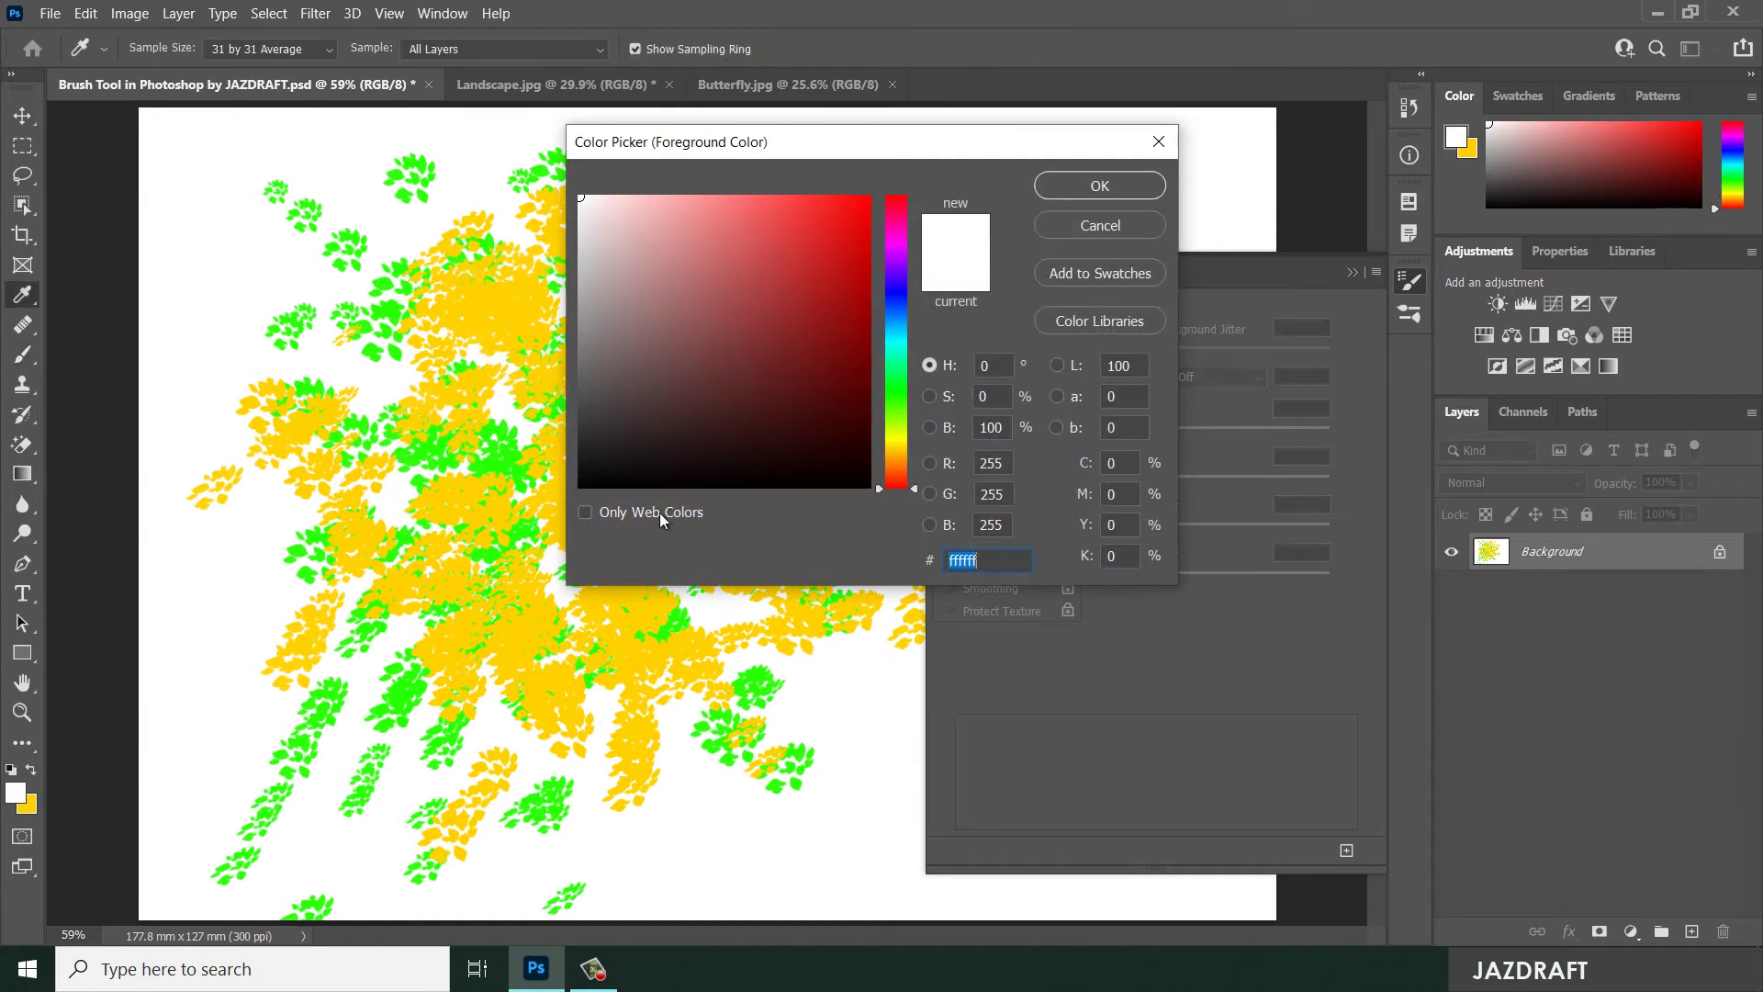
{"action": "left_click", "coordinate": [890, 387]}
{"action": "left_click", "coordinate": [904, 206]}
{"action": "left_click", "coordinate": [837, 213]}
{"action": "left_click", "coordinate": [1100, 186]}
- Paint two red leaf strokes over the artwork, then swap the foreground and background colours and paint another stroke
{"action": "left_click_drag", "start_coordinate": [606, 156], "coordinate": [331, 528]}
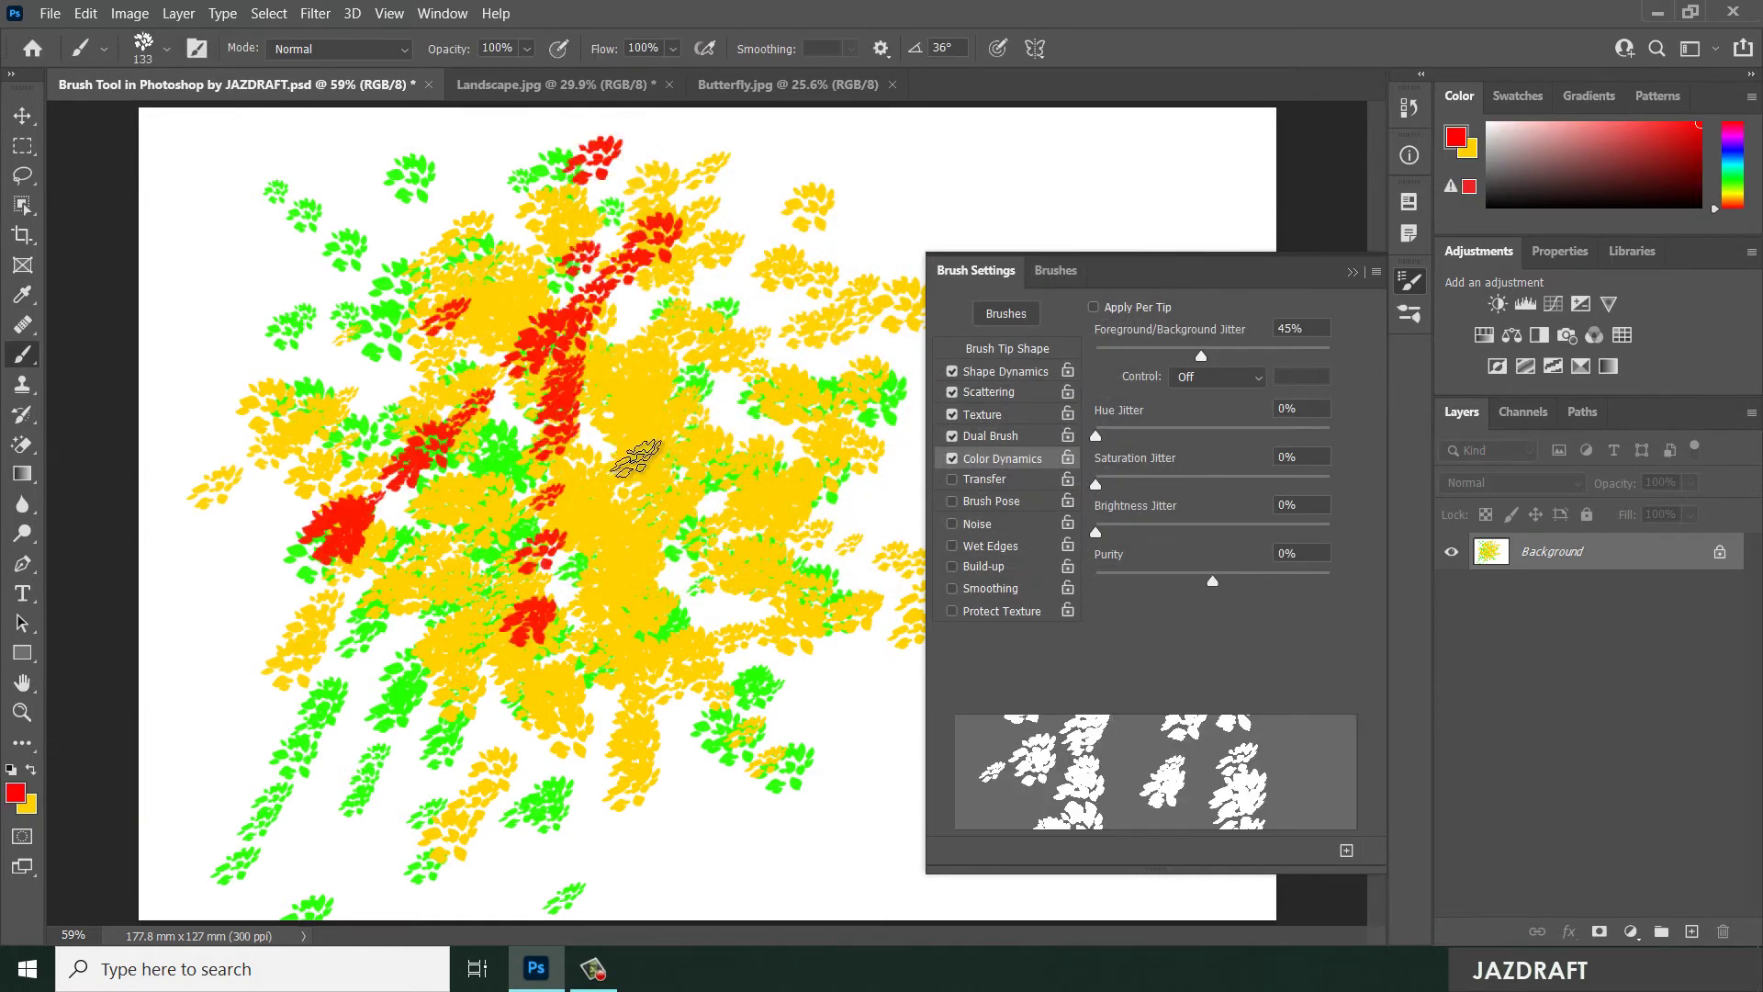
{"action": "left_click_drag", "start_coordinate": [404, 450], "coordinate": [675, 514]}
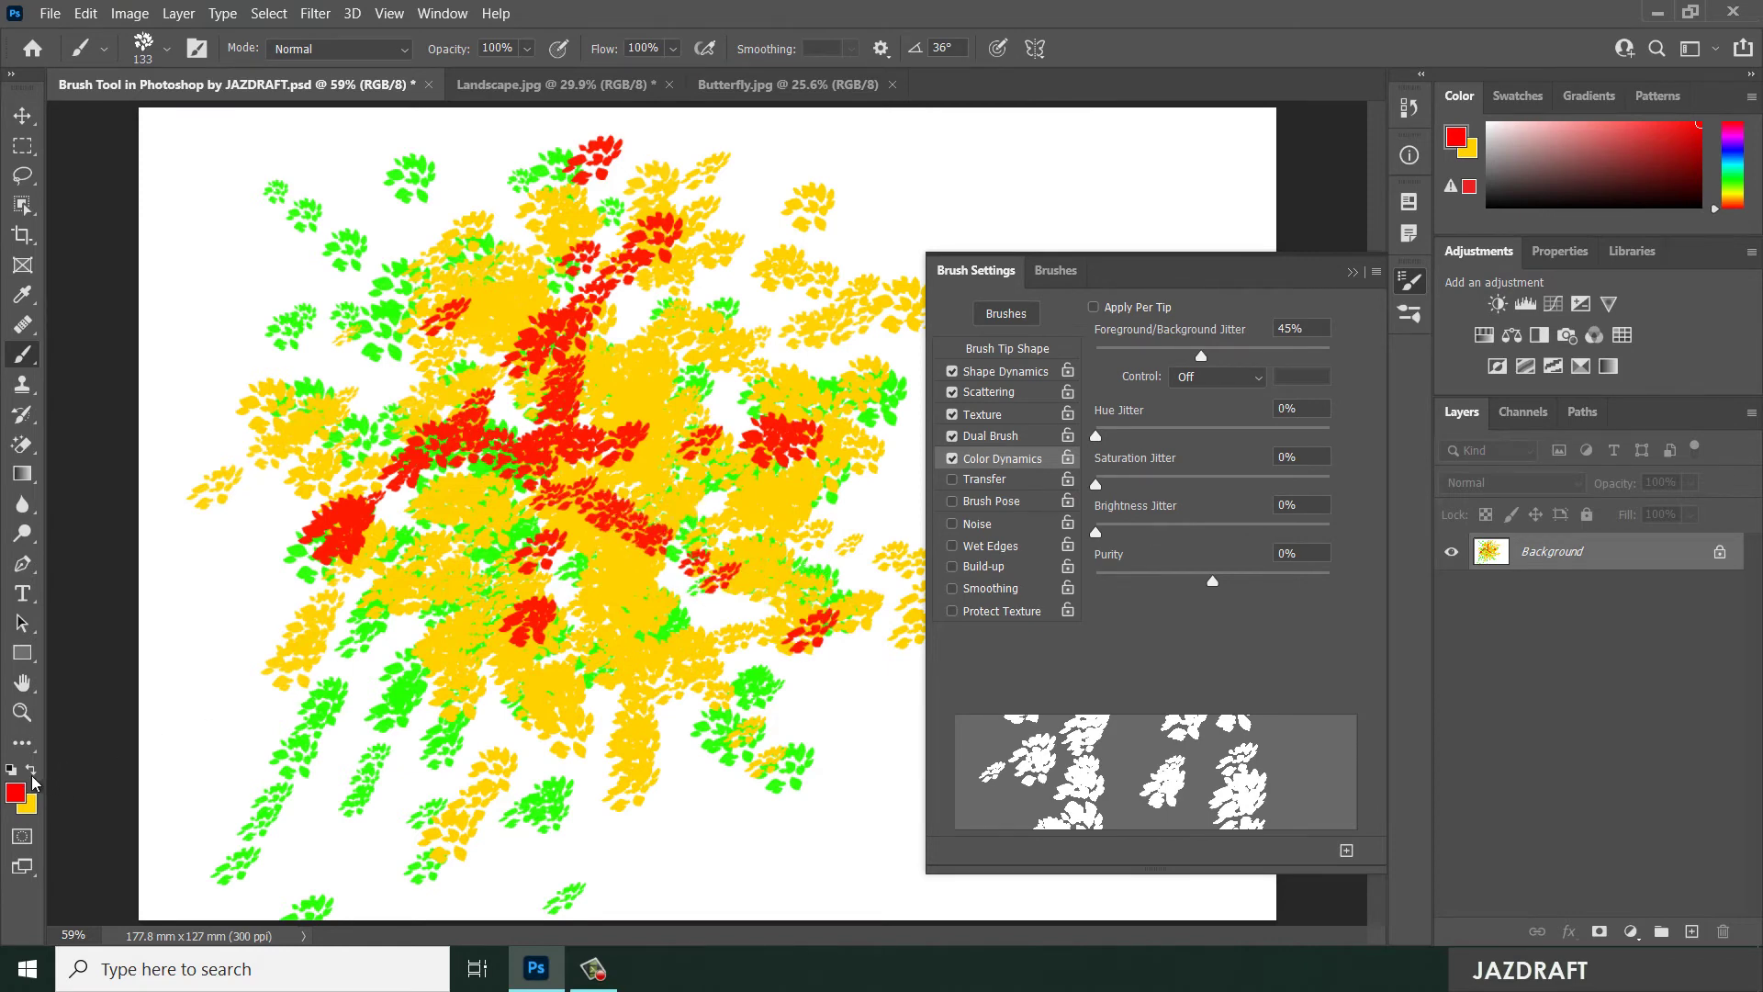
{"action": "key", "text": "x"}
{"action": "mouse_move", "coordinate": [476, 515]}
{"action": "left_mouse_down"}
{"action": "mouse_move", "coordinate": [491, 609]}
{"action": "mouse_move", "coordinate": [553, 547]}
{"action": "mouse_move", "coordinate": [531, 456]}
{"action": "mouse_move", "coordinate": [570, 409]}
{"action": "left_mouse_up"}
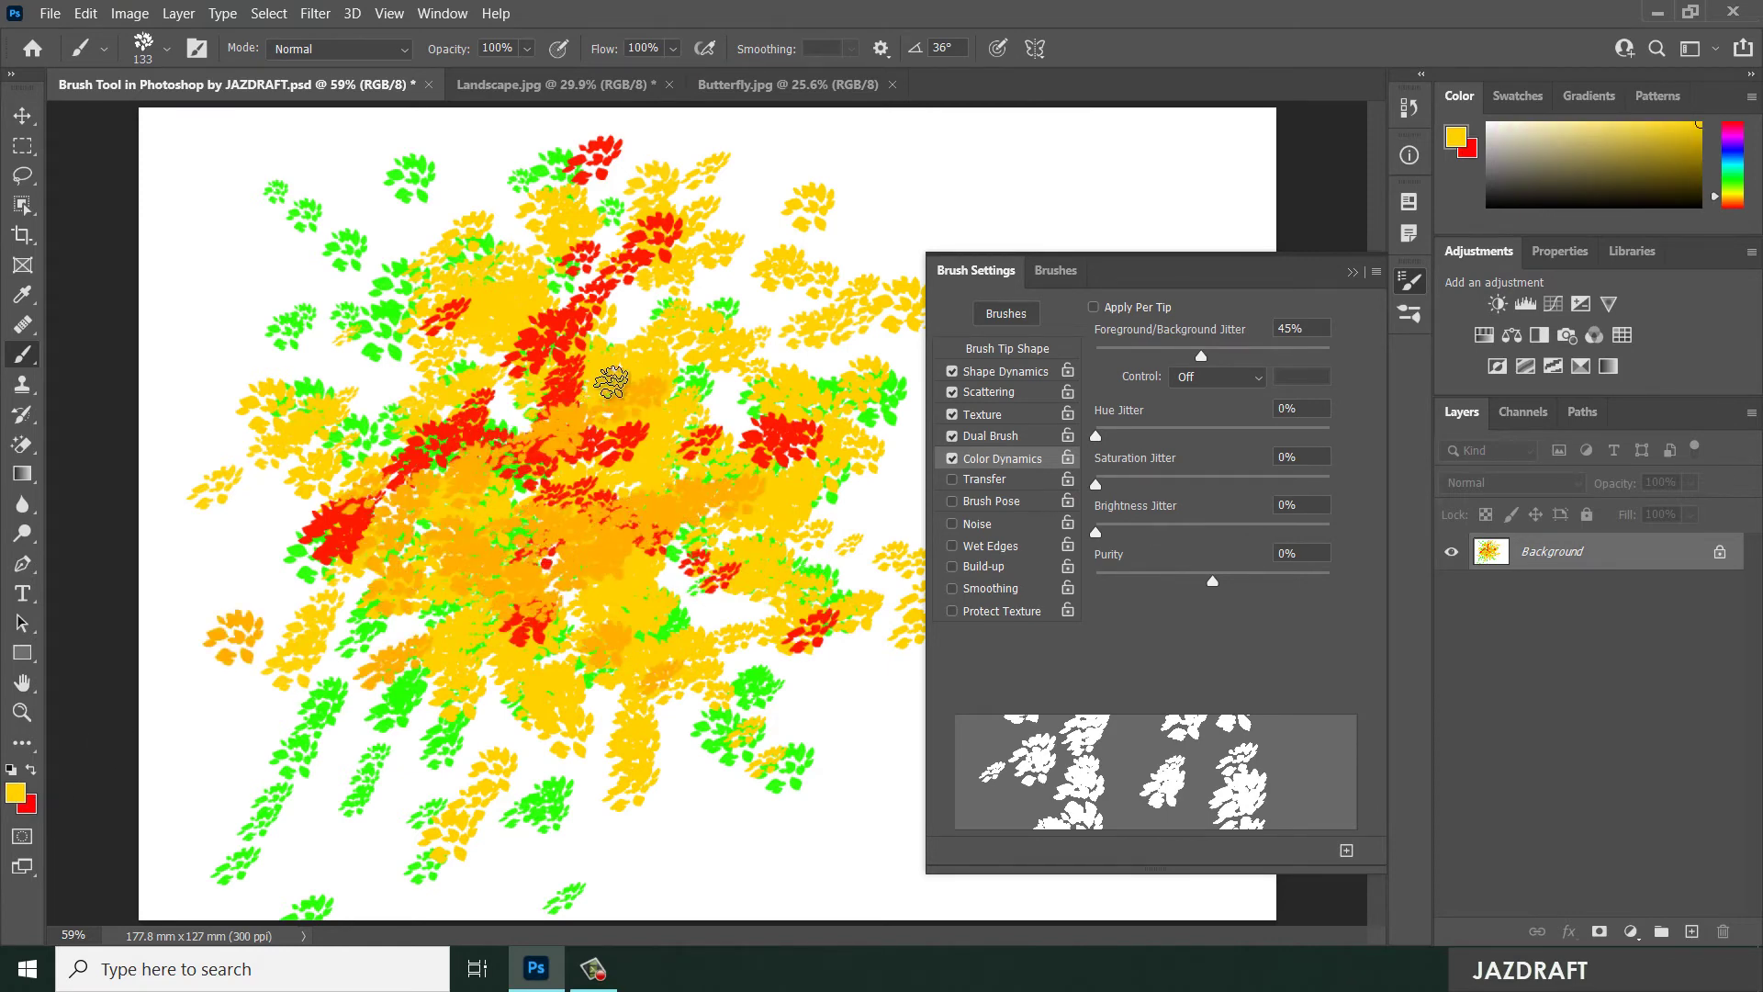
- Paint a Color Dynamics leaf stroke along the artwork's upper right edge, and enable the Transfer, Brush Pose and Noise brush options
{"action": "mouse_move", "coordinate": [885, 166]}
{"action": "left_mouse_down"}
{"action": "mouse_move", "coordinate": [958, 185]}
{"action": "mouse_move", "coordinate": [1041, 158]}
{"action": "mouse_move", "coordinate": [1087, 188]}
{"action": "mouse_move", "coordinate": [1151, 171]}
{"action": "mouse_move", "coordinate": [1138, 203]}
{"action": "mouse_move", "coordinate": [1092, 192]}
{"action": "mouse_move", "coordinate": [1188, 193]}
{"action": "mouse_move", "coordinate": [1037, 179]}
{"action": "mouse_move", "coordinate": [1108, 198]}
{"action": "mouse_move", "coordinate": [1164, 179]}
{"action": "mouse_move", "coordinate": [1051, 198]}
{"action": "left_mouse_up"}
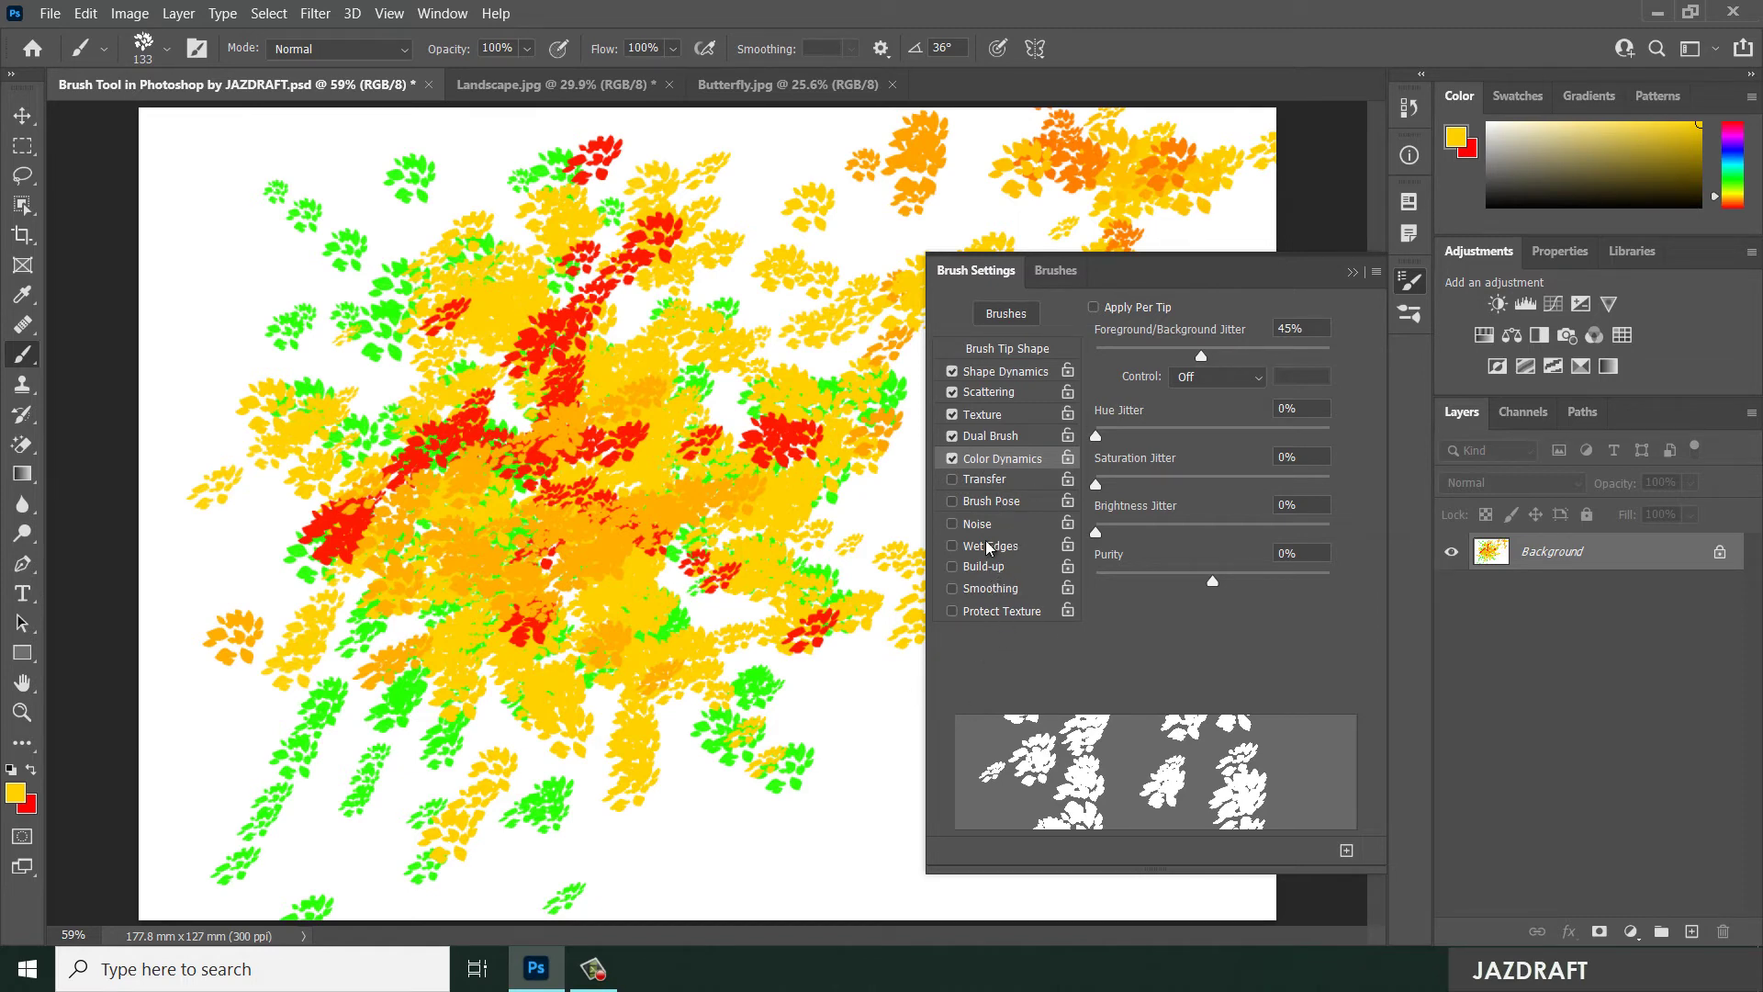
{"action": "left_click", "coordinate": [982, 480]}
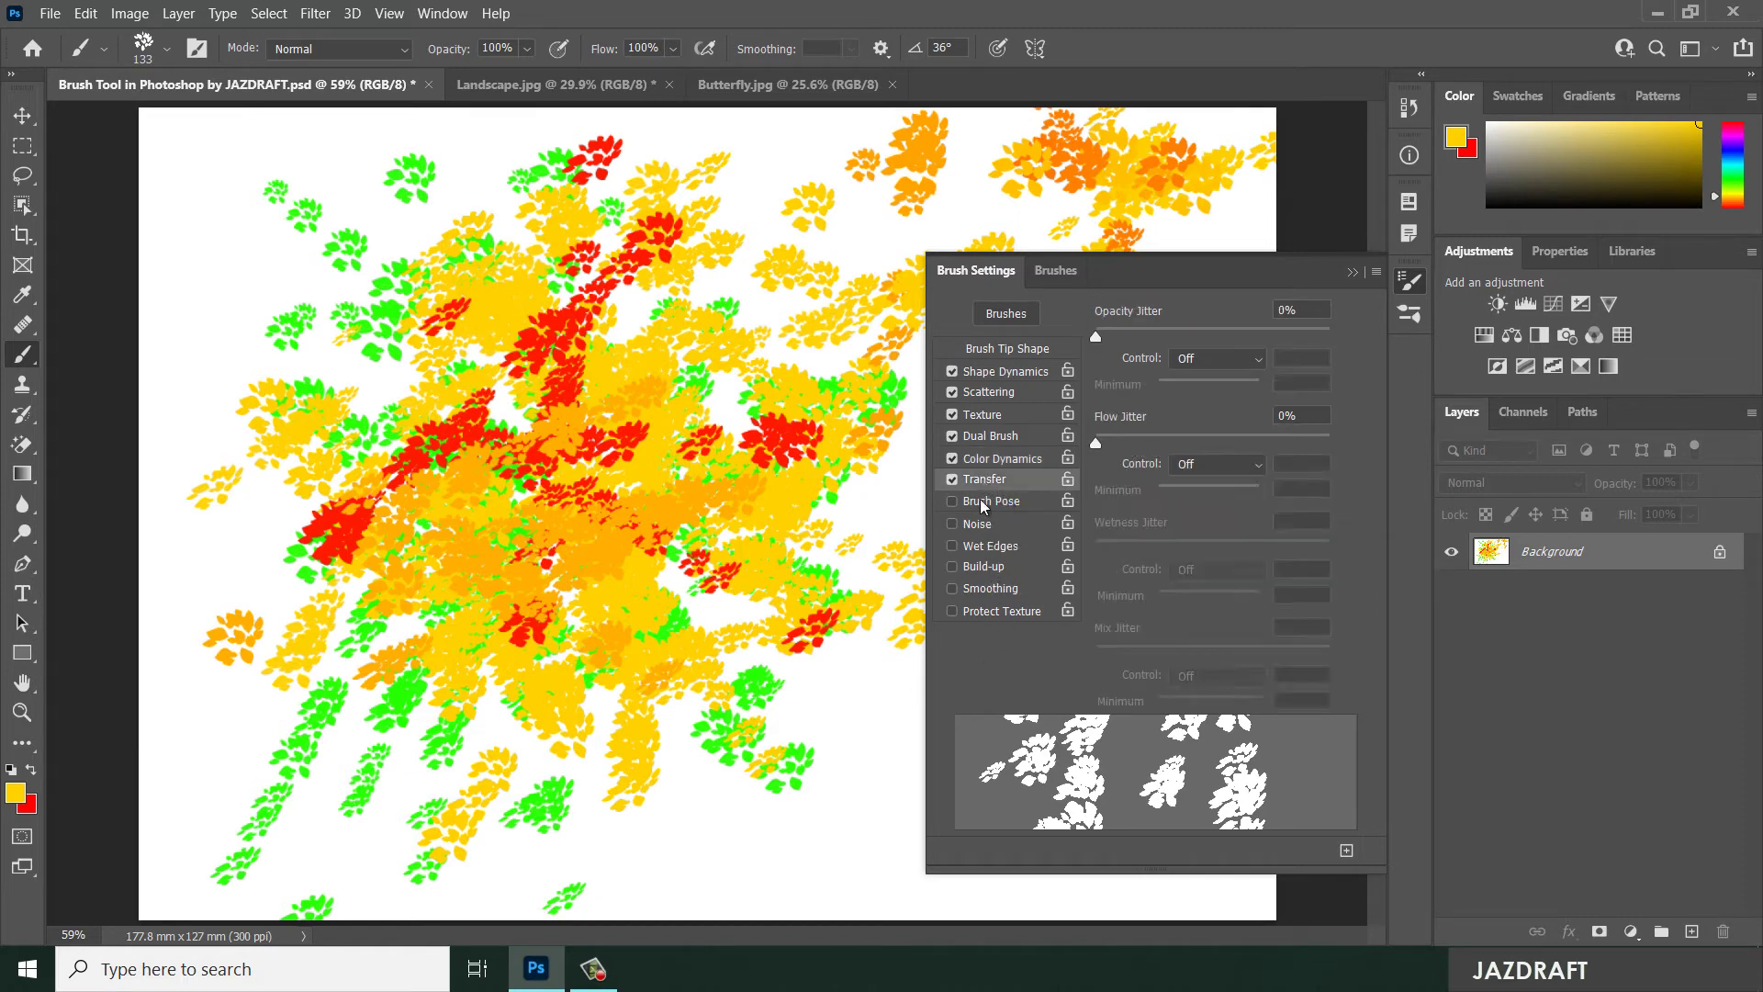
{"action": "left_click", "coordinate": [992, 502]}
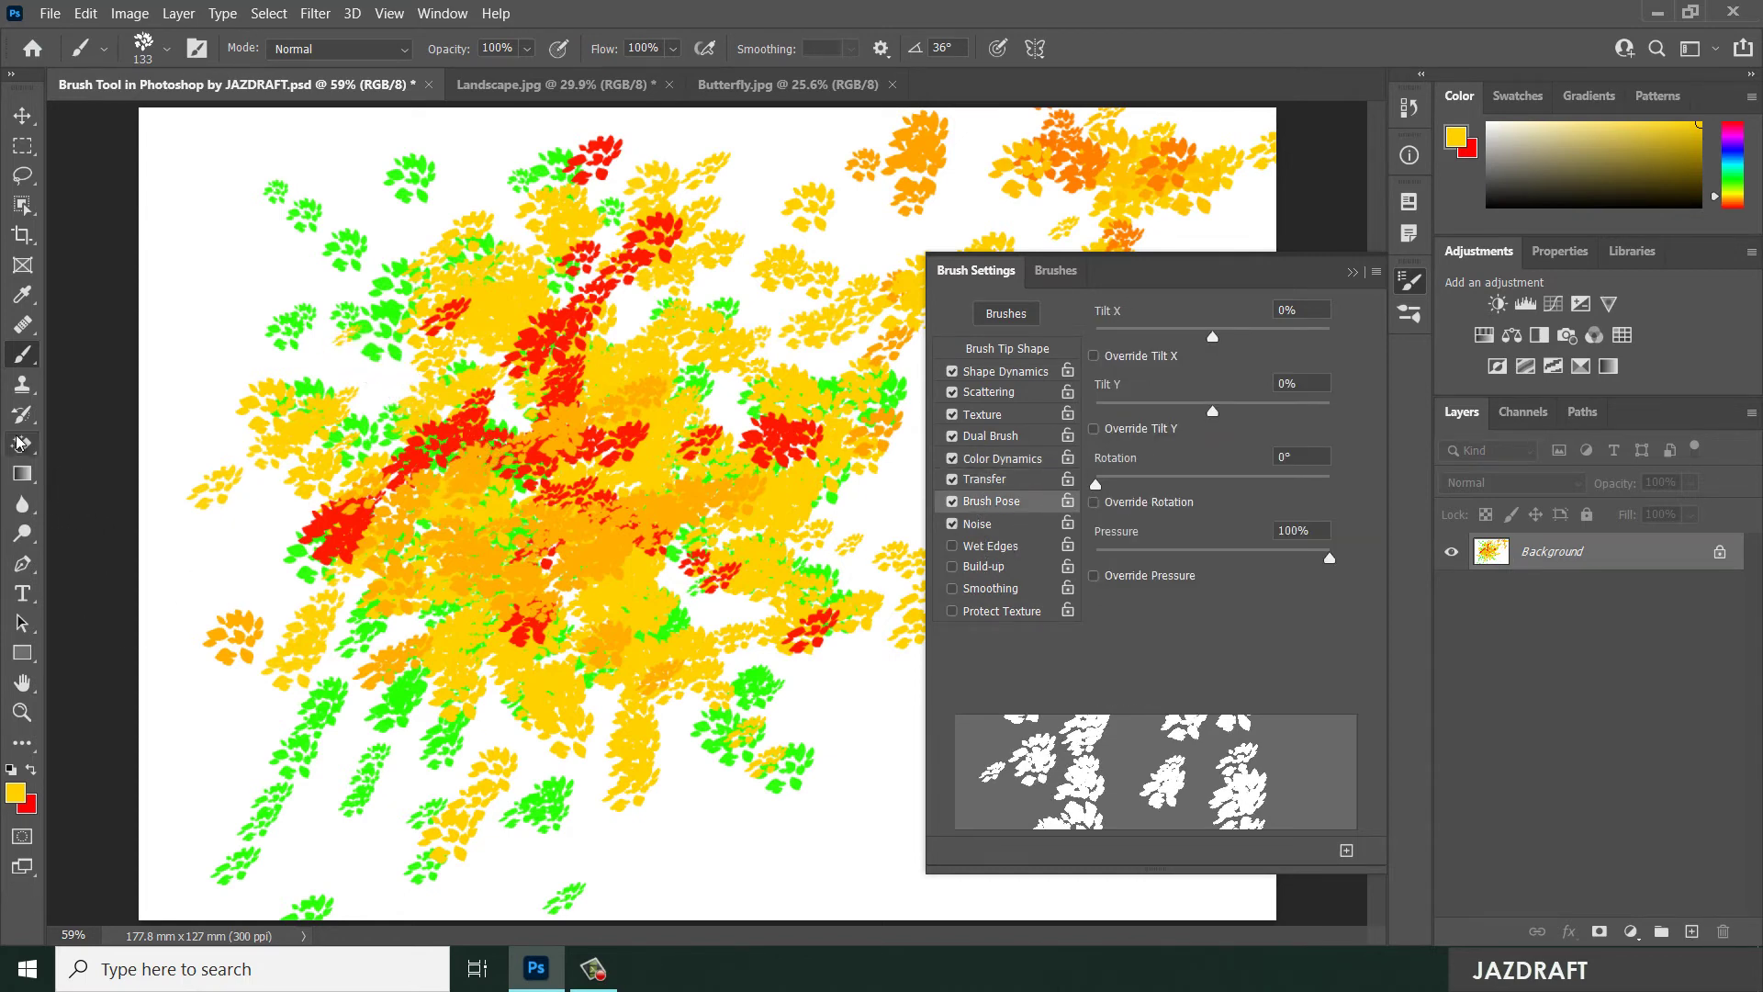
- Switch to the Hard Round brush from General Brushes and paint a solid yellow stroke at the artwork's upper left
{"action": "left_click", "coordinate": [166, 48]}
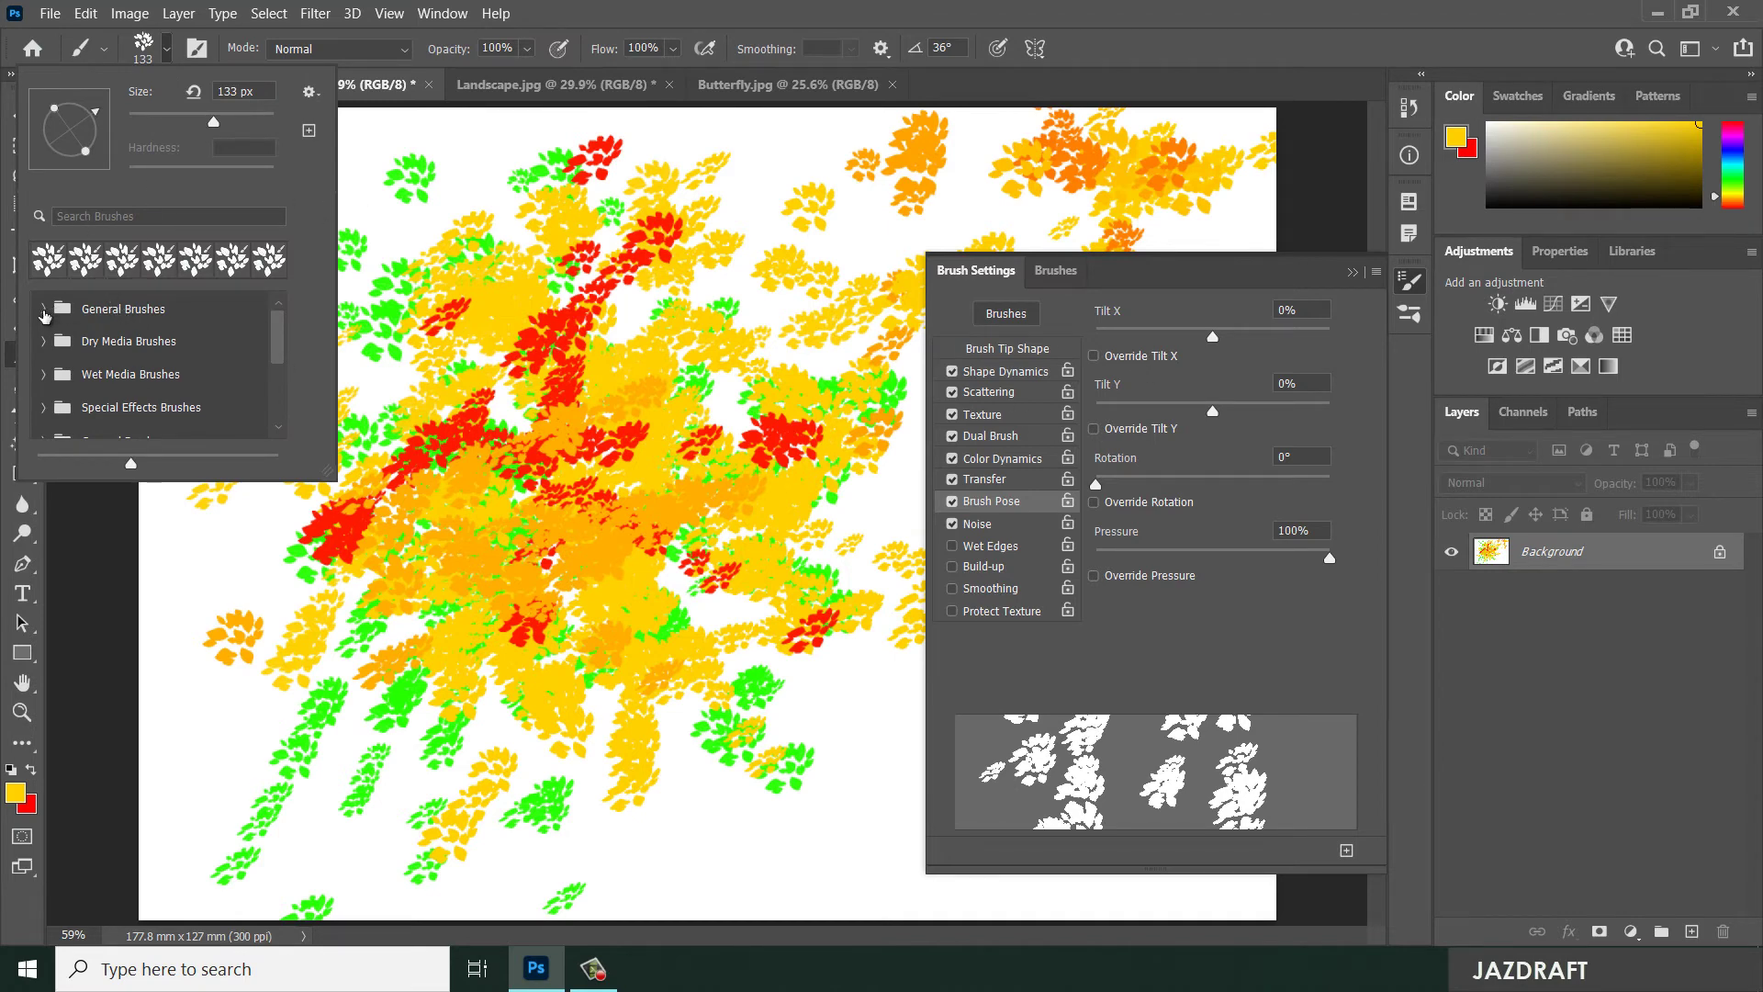
{"action": "left_click", "coordinate": [44, 315]}
{"action": "left_click", "coordinate": [129, 418]}
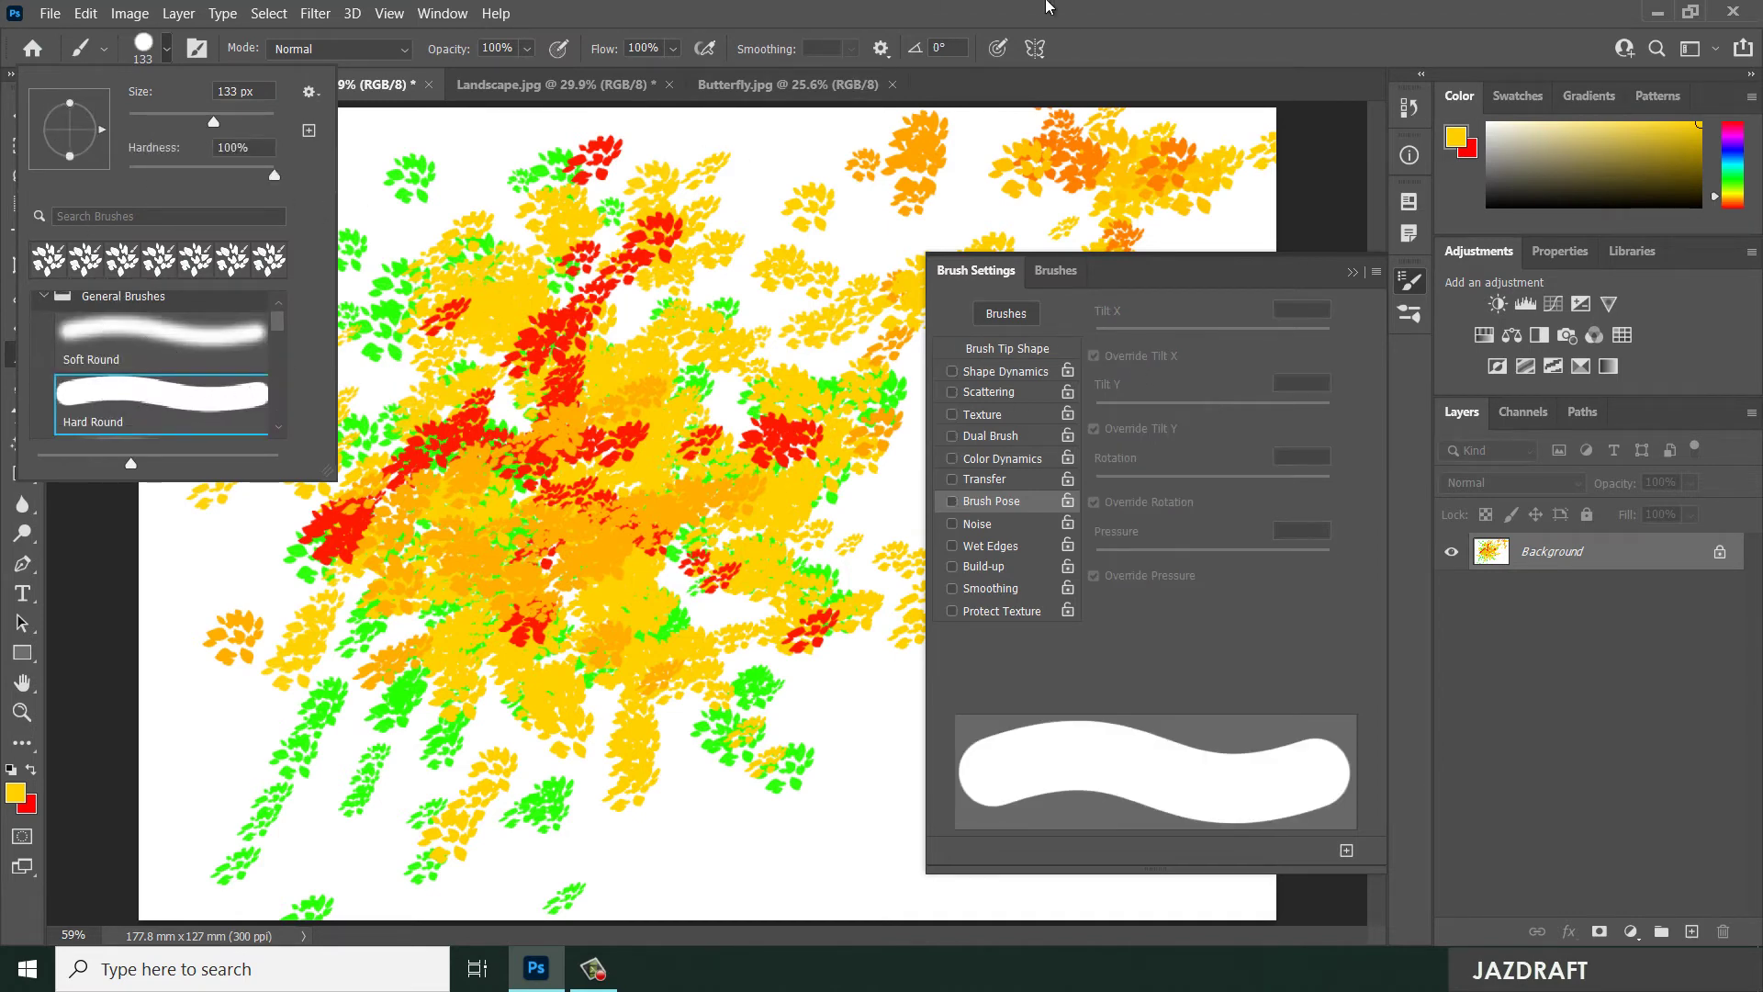
{"action": "key", "text": "Return"}
{"action": "mouse_move", "coordinate": [257, 237]}
{"action": "left_mouse_down"}
{"action": "mouse_move", "coordinate": [304, 440]}
{"action": "mouse_move", "coordinate": [335, 335]}
{"action": "left_mouse_up"}
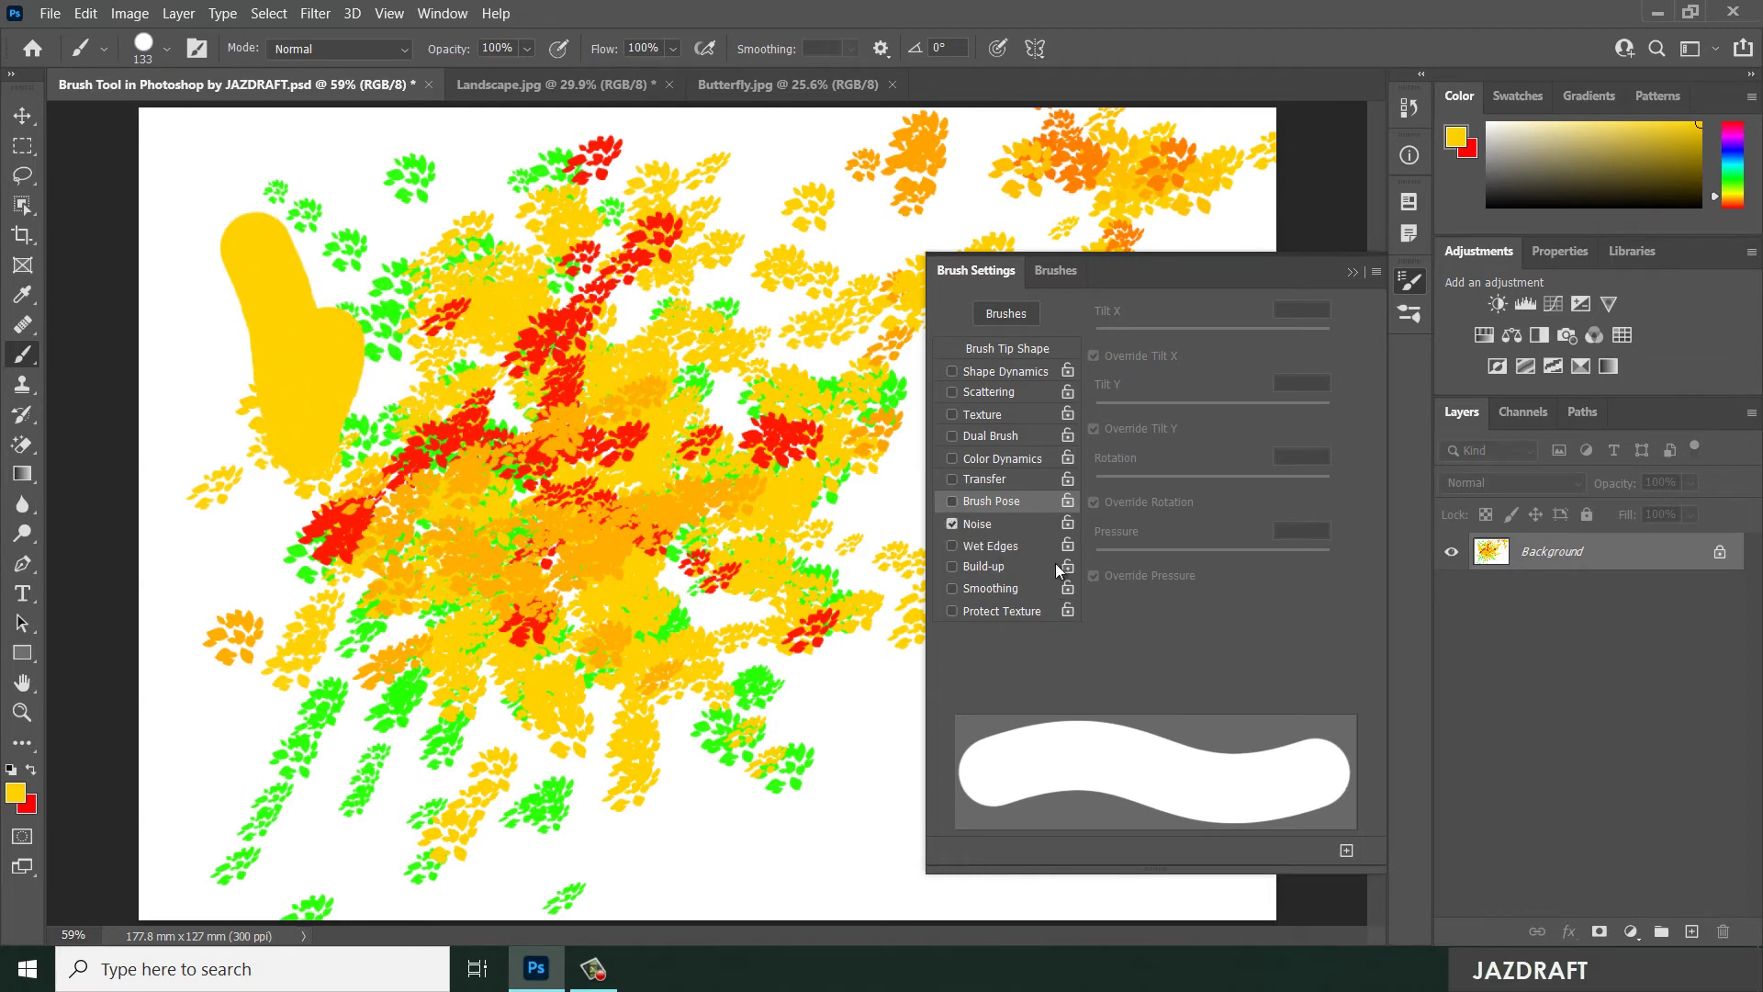
- Enable Noise for the round brush, paint two more yellow strokes over the left half of the artwork, and examine their edges
{"action": "left_click", "coordinate": [991, 529]}
{"action": "left_click_drag", "start_coordinate": [448, 459], "coordinate": [465, 563]}
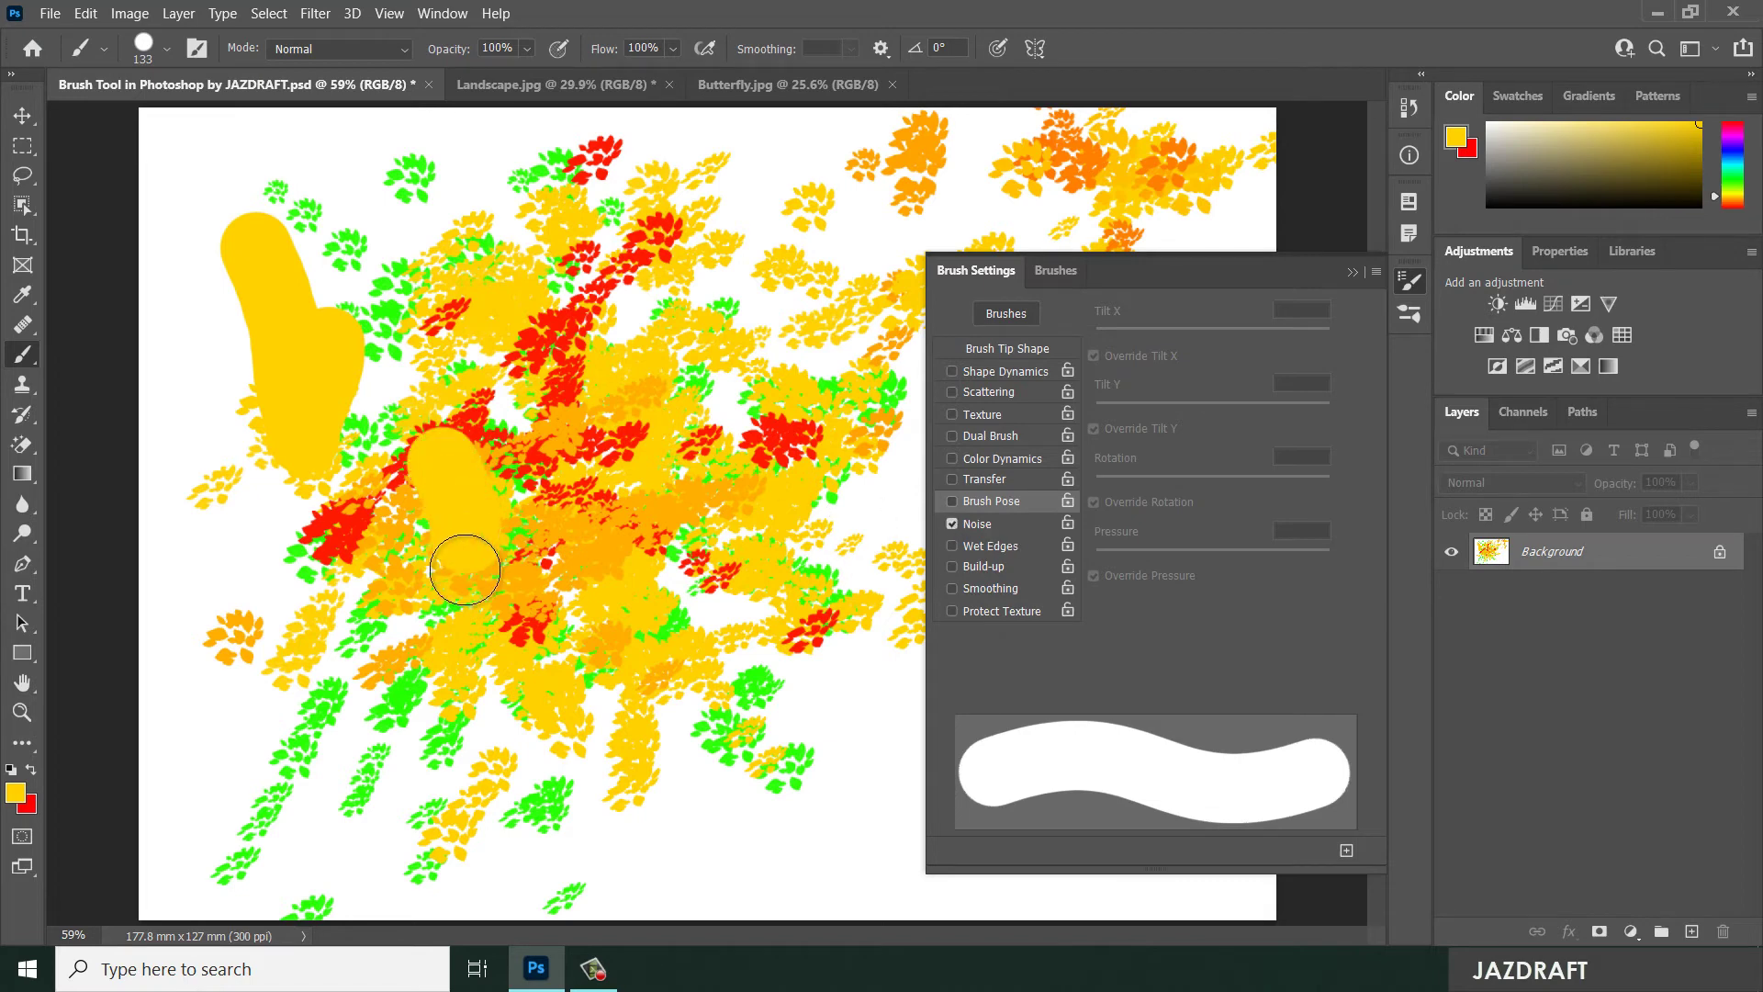
{"action": "mouse_move", "coordinate": [267, 512]}
{"action": "left_mouse_down"}
{"action": "mouse_move", "coordinate": [232, 622]}
{"action": "mouse_move", "coordinate": [246, 522]}
{"action": "mouse_move", "coordinate": [212, 494]}
{"action": "mouse_move", "coordinate": [210, 530]}
{"action": "mouse_move", "coordinate": [266, 587]}
{"action": "left_mouse_up"}
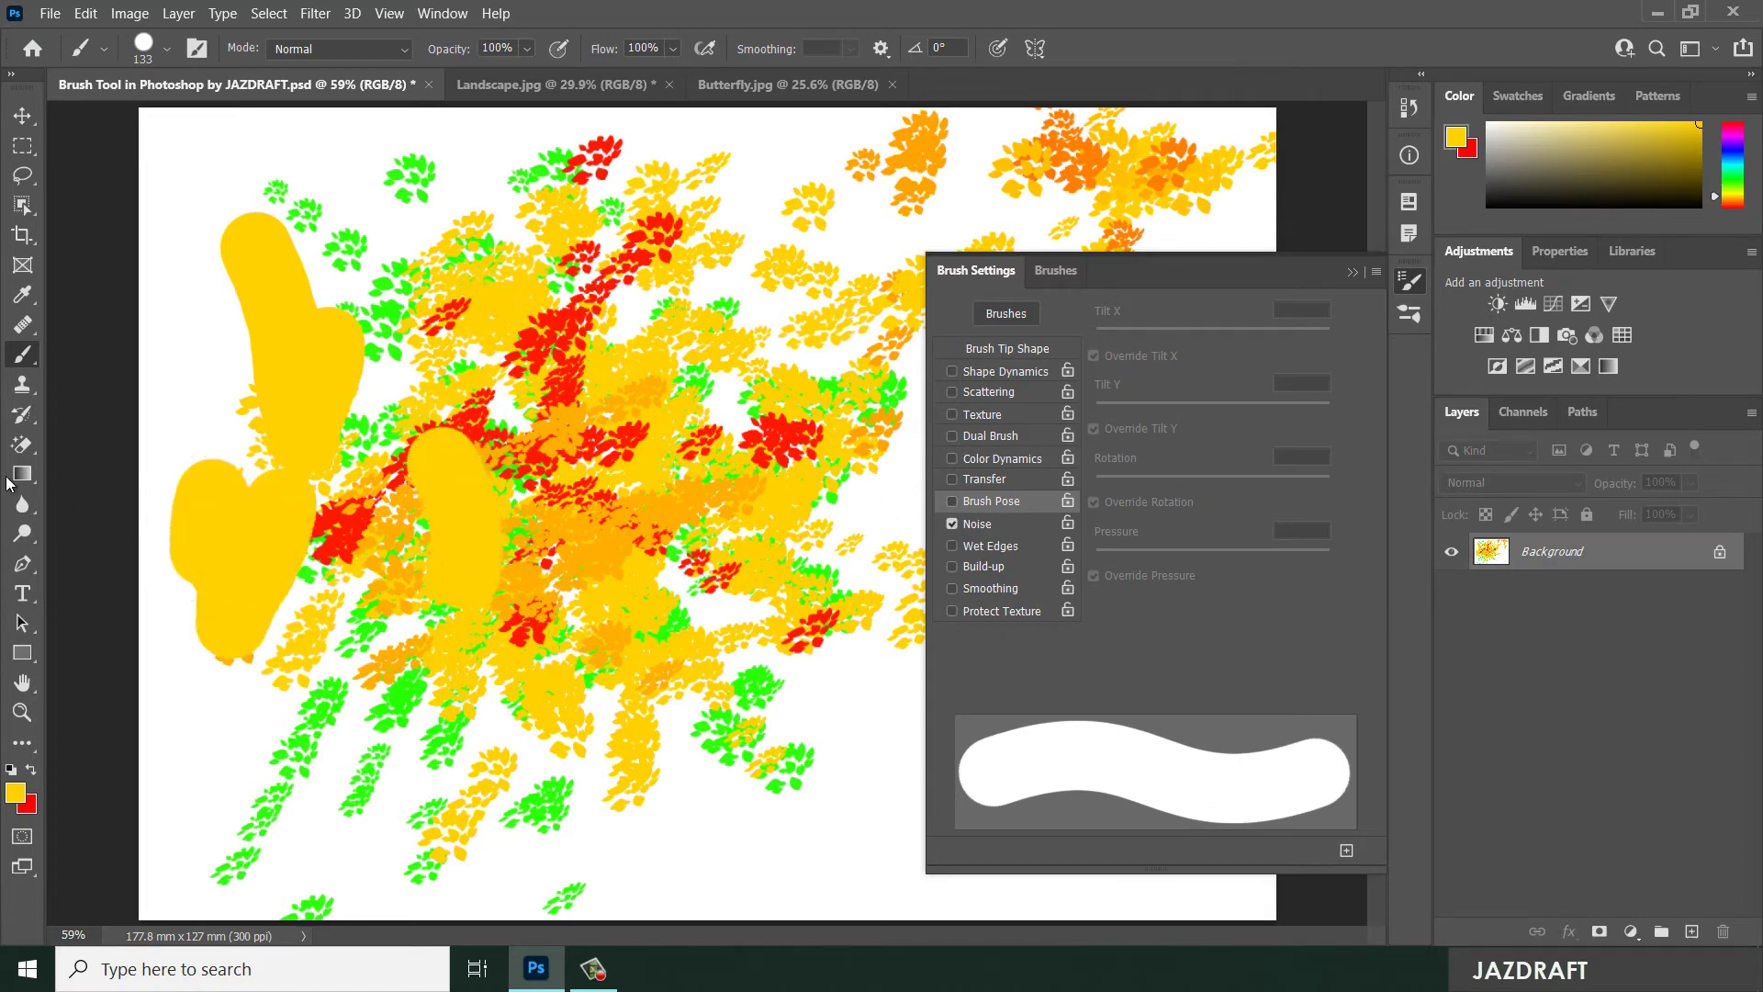
{"action": "key", "text": "ctrl+equal"}
{"action": "key", "text": "ctrl+equal"}
{"action": "key", "text": "ctrl+equal"}
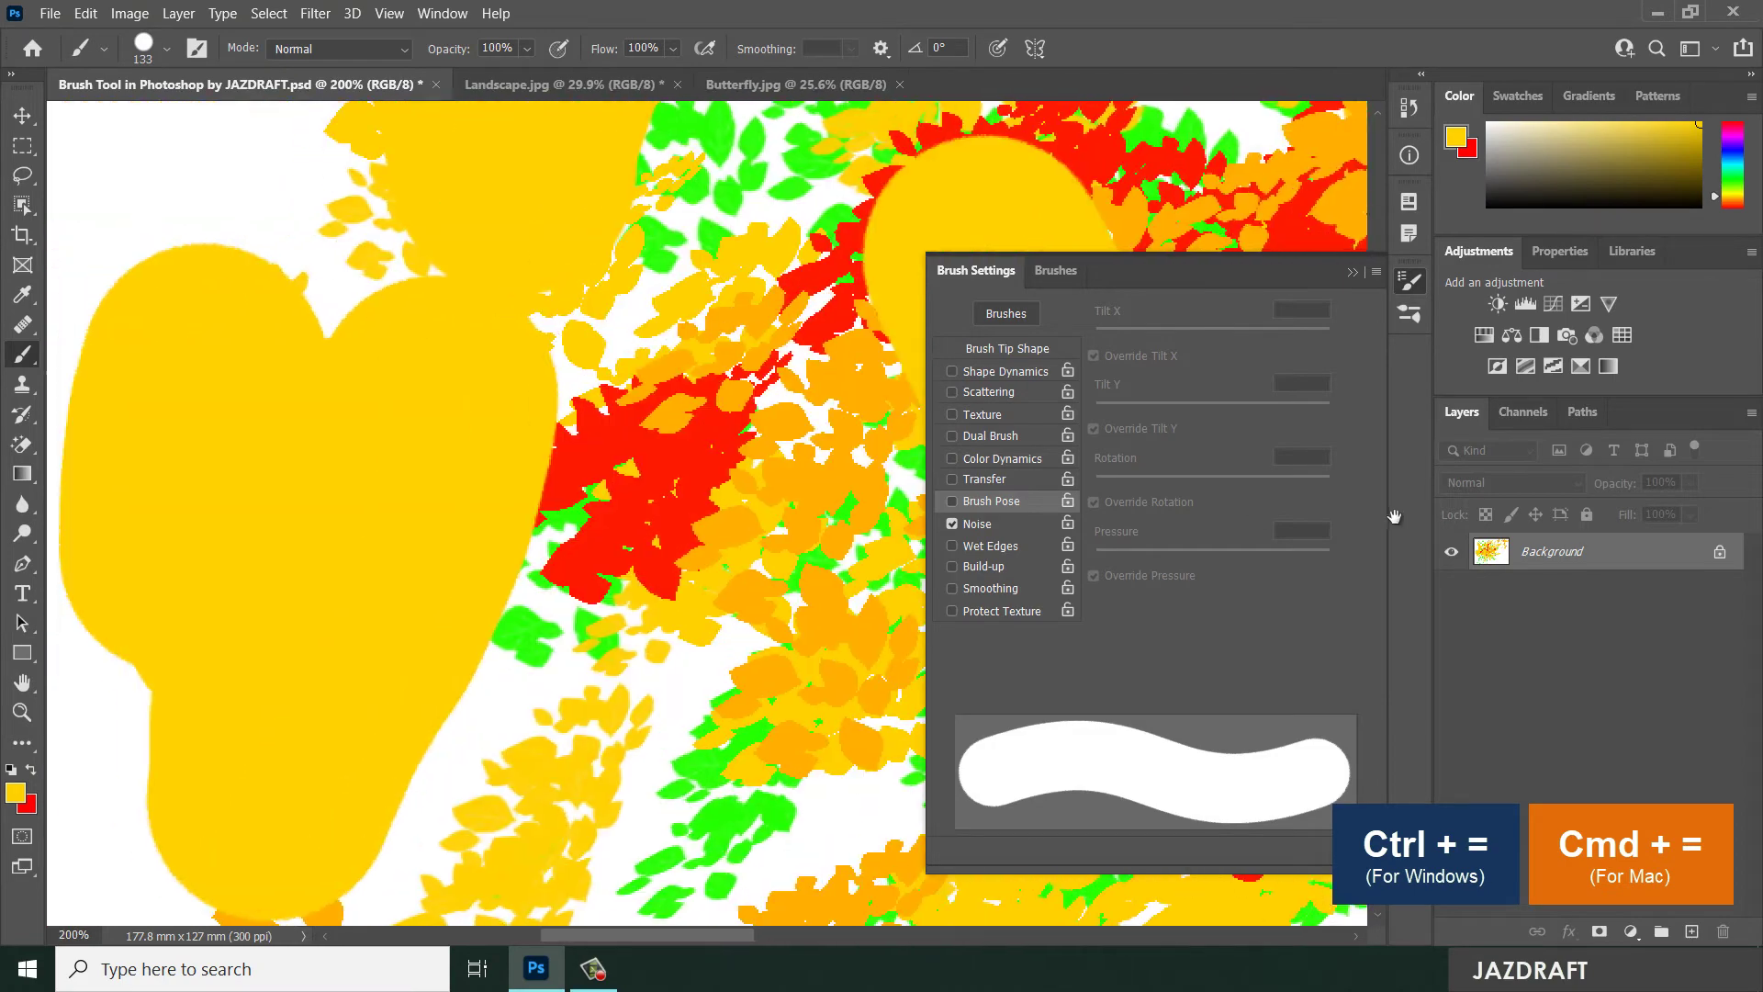
{"action": "left_click_drag", "start_coordinate": [458, 481], "coordinate": [672, 535]}
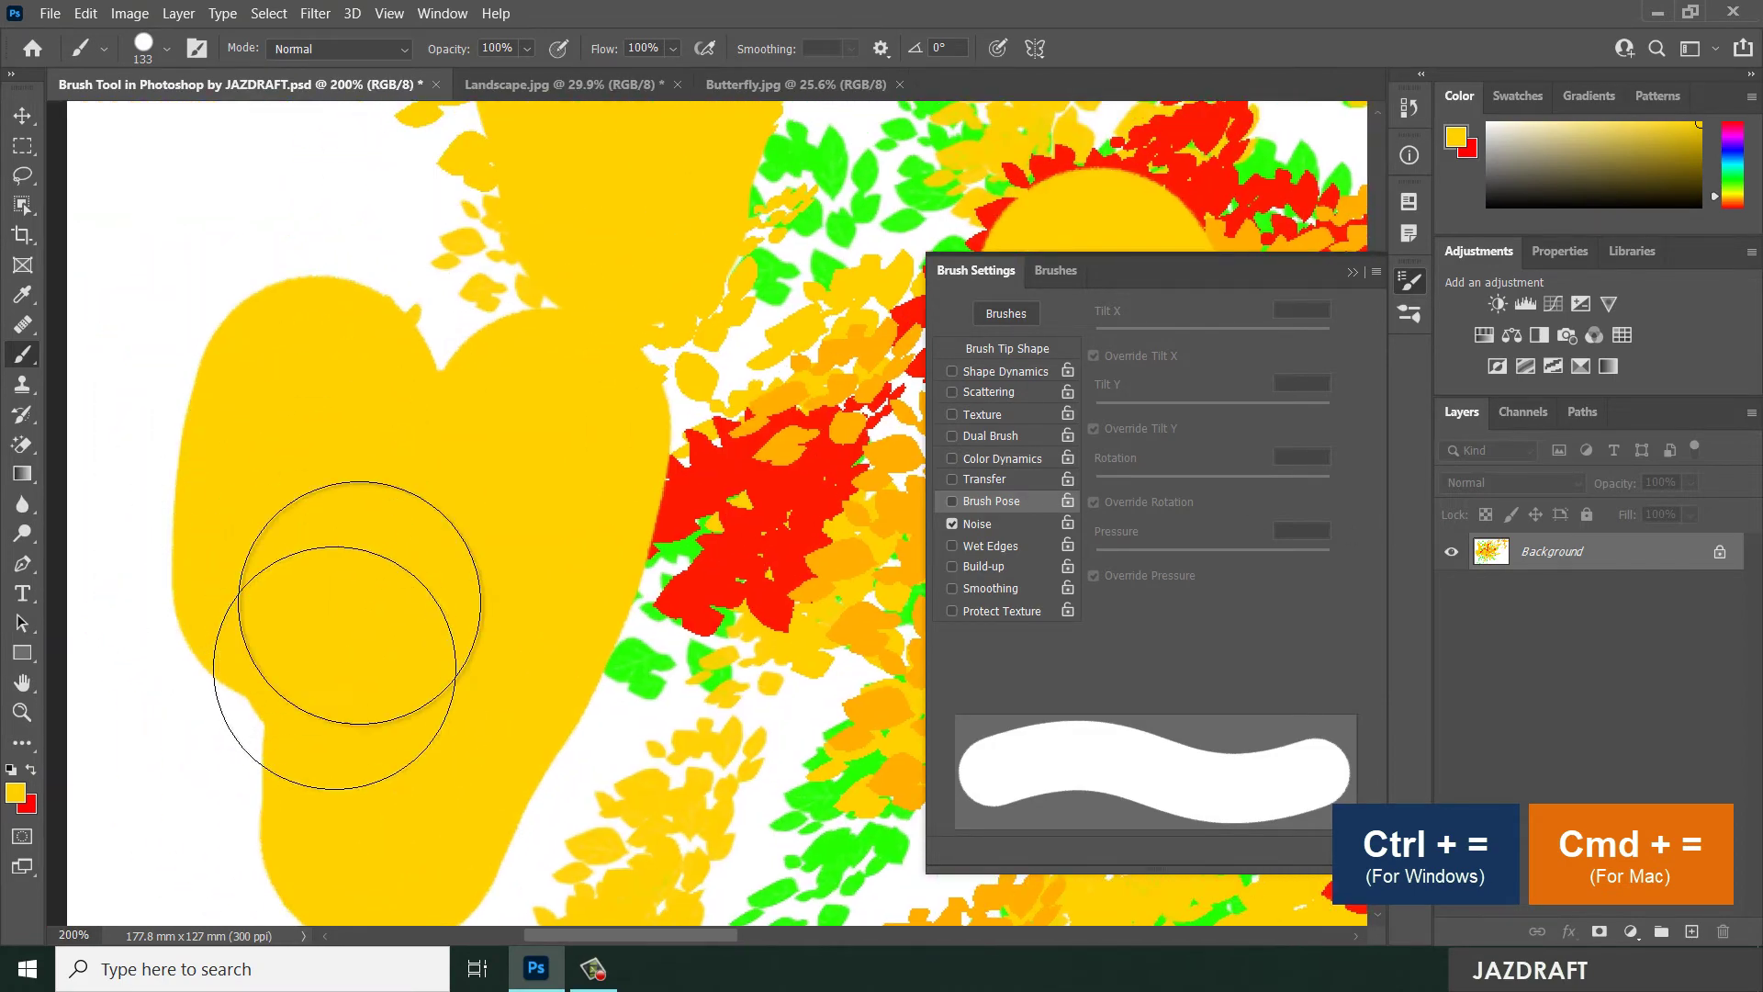
- Enable Wet Edges and paint a translucent yellow stroke across the lower middle of the artwork
{"action": "left_click", "coordinate": [948, 548]}
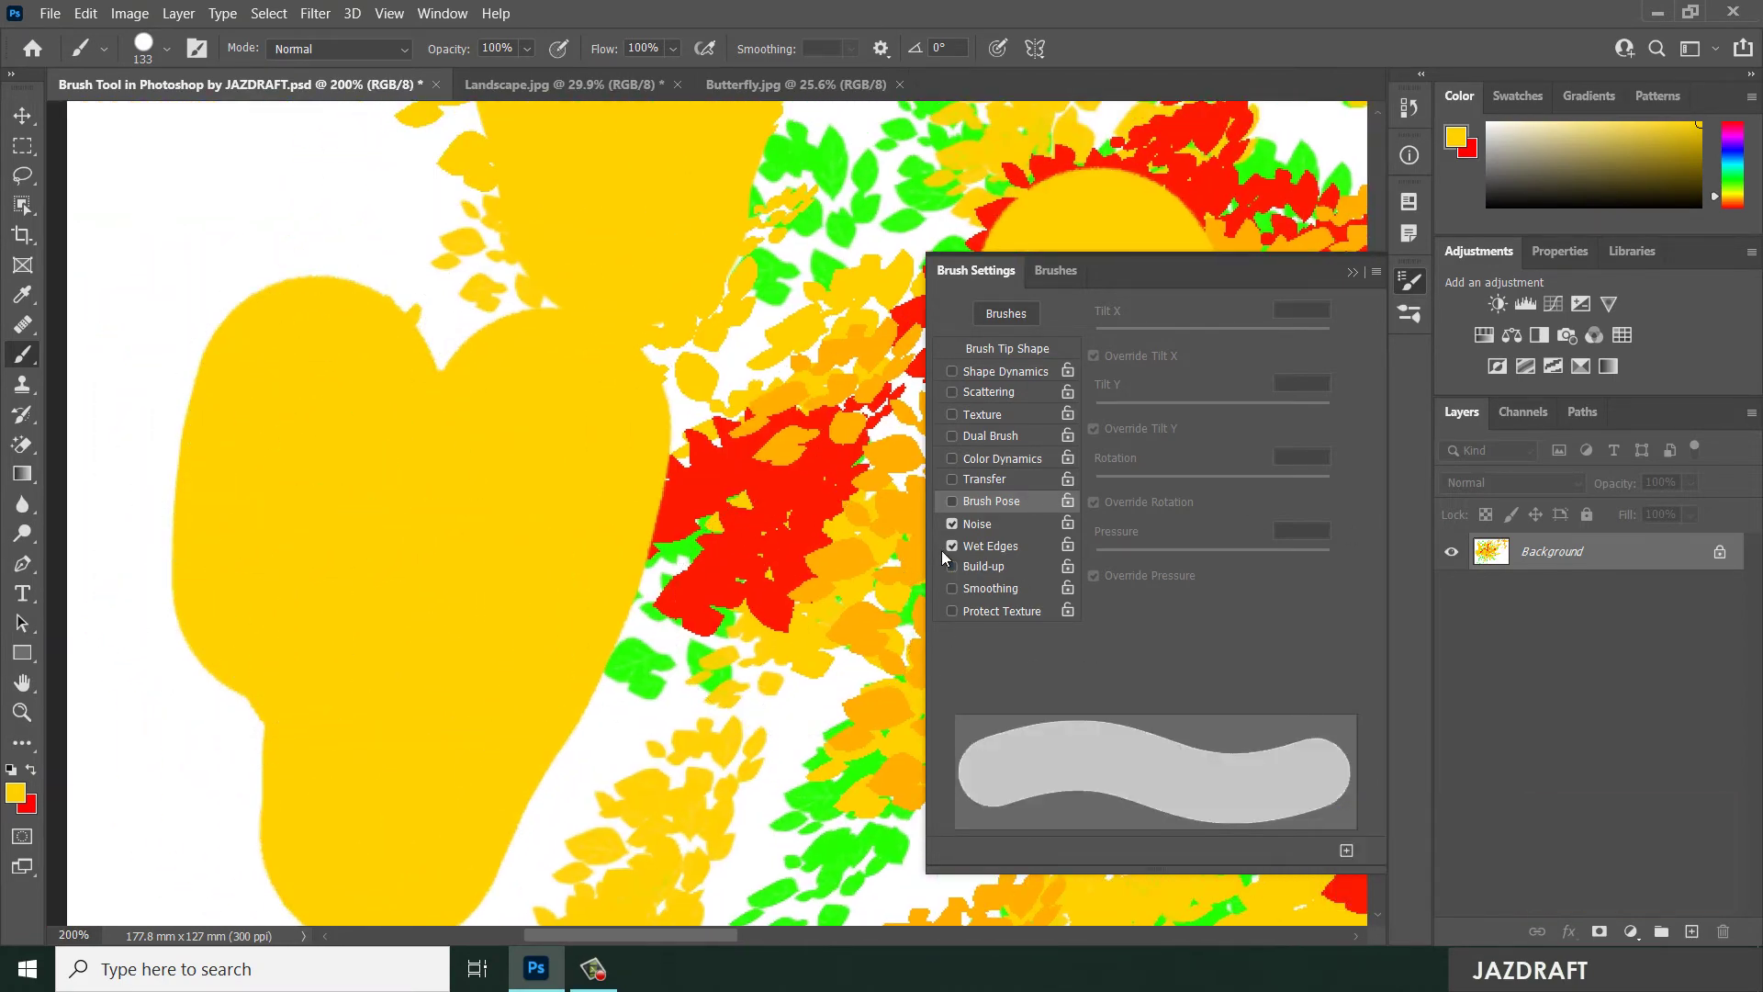
{"action": "key", "text": "ctrl+0"}
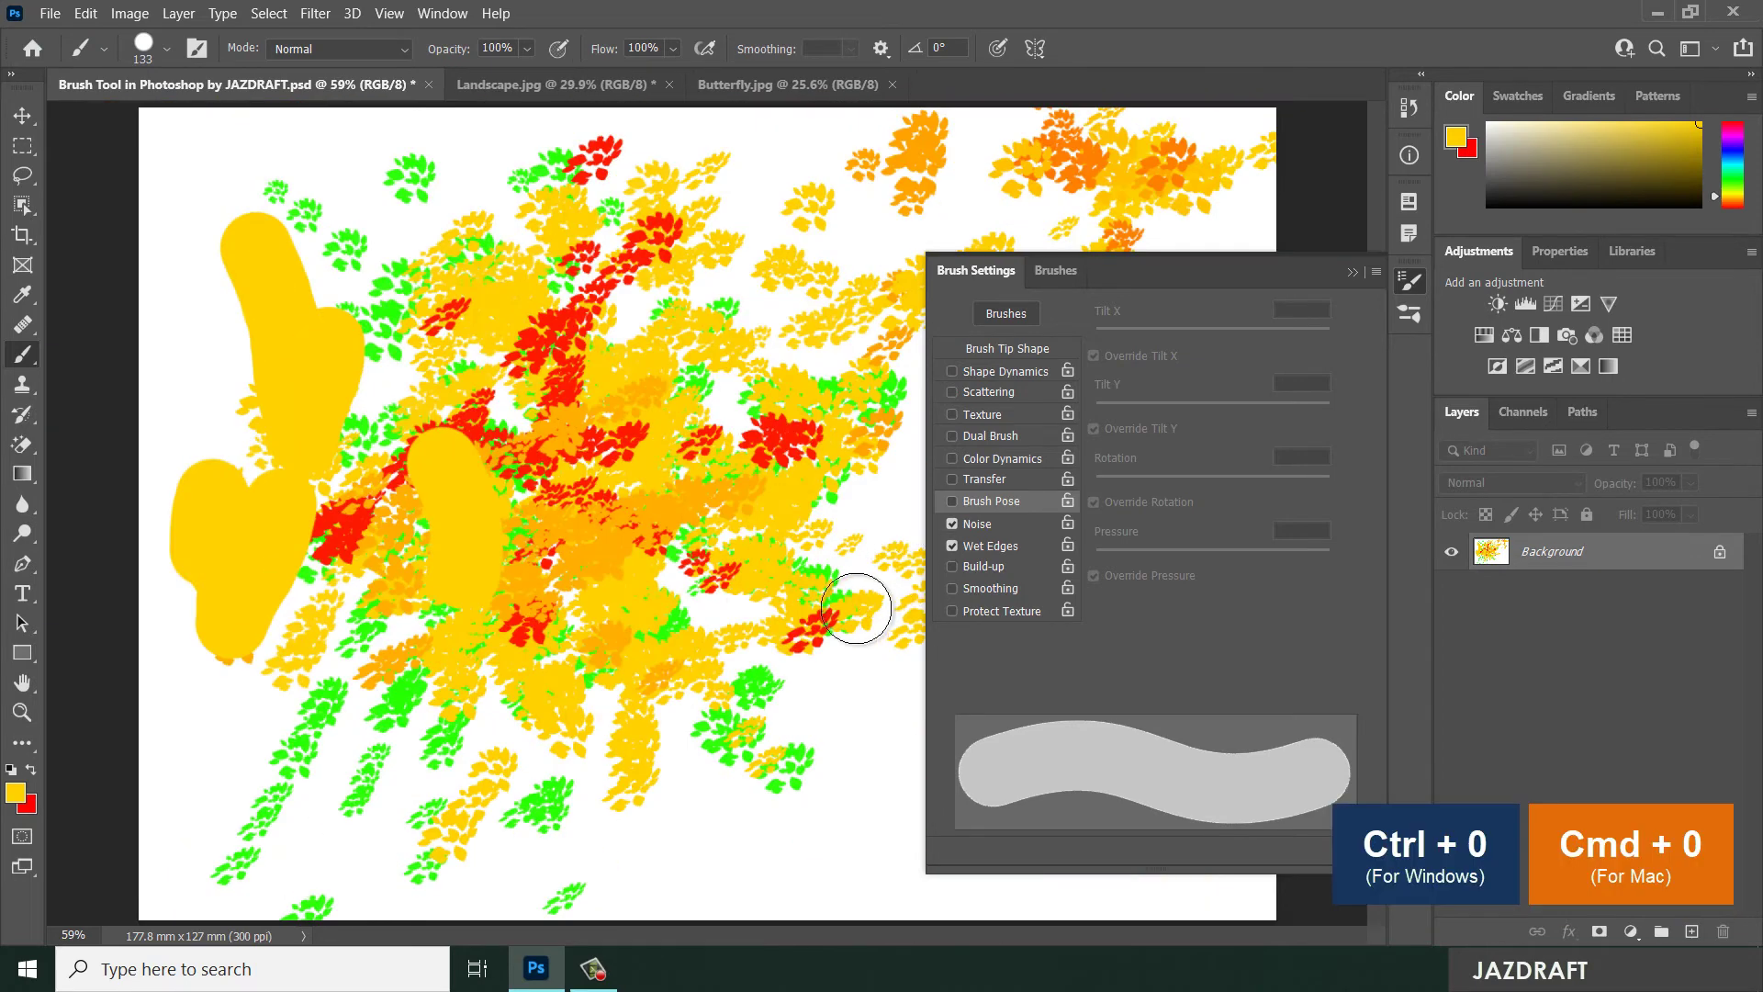
{"action": "mouse_move", "coordinate": [757, 683]}
{"action": "left_mouse_down"}
{"action": "mouse_move", "coordinate": [788, 784]}
{"action": "mouse_move", "coordinate": [700, 695]}
{"action": "mouse_move", "coordinate": [759, 773]}
{"action": "mouse_move", "coordinate": [712, 857]}
{"action": "mouse_move", "coordinate": [656, 870]}
{"action": "mouse_move", "coordinate": [463, 829]}
{"action": "mouse_move", "coordinate": [599, 859]}
{"action": "mouse_move", "coordinate": [715, 735]}
{"action": "mouse_move", "coordinate": [653, 712]}
{"action": "left_mouse_up"}
- Enable Build-up and paint translucent yellow strokes near the artwork's upper right, plus a single dab at the upper left
{"action": "left_click", "coordinate": [953, 569]}
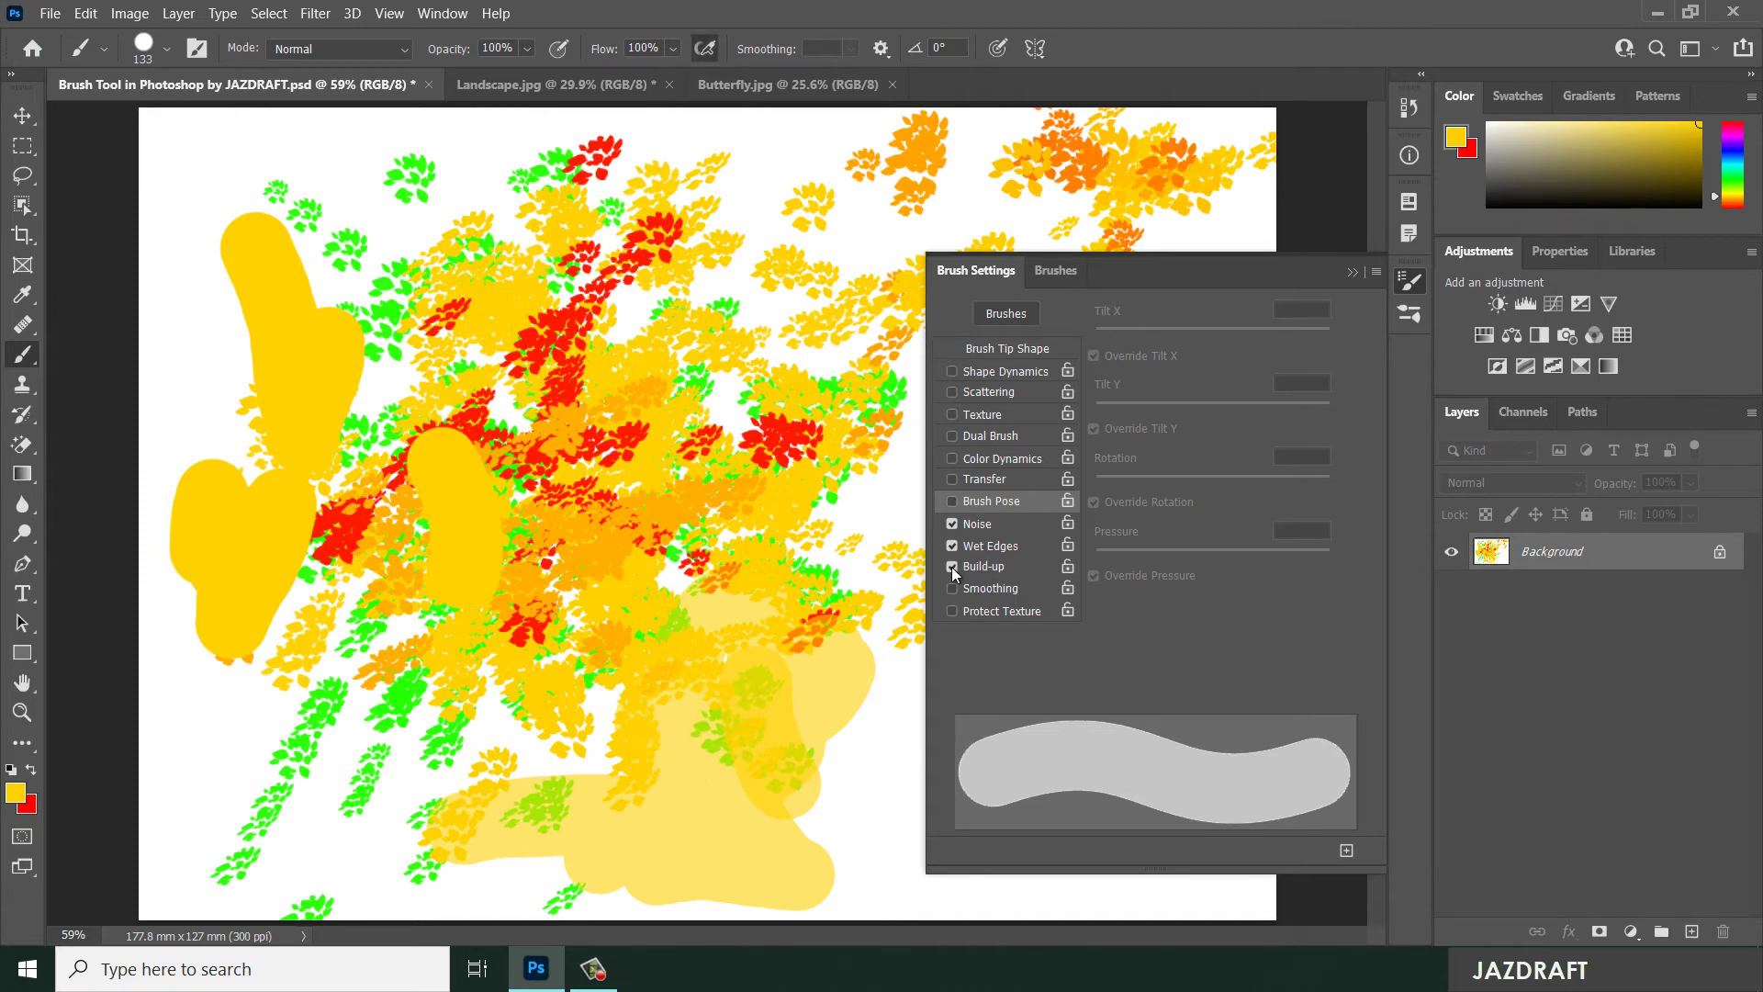
{"action": "left_click_drag", "start_coordinate": [763, 185], "coordinate": [831, 275]}
{"action": "left_click", "coordinate": [878, 224]}
{"action": "left_click", "coordinate": [328, 153]}
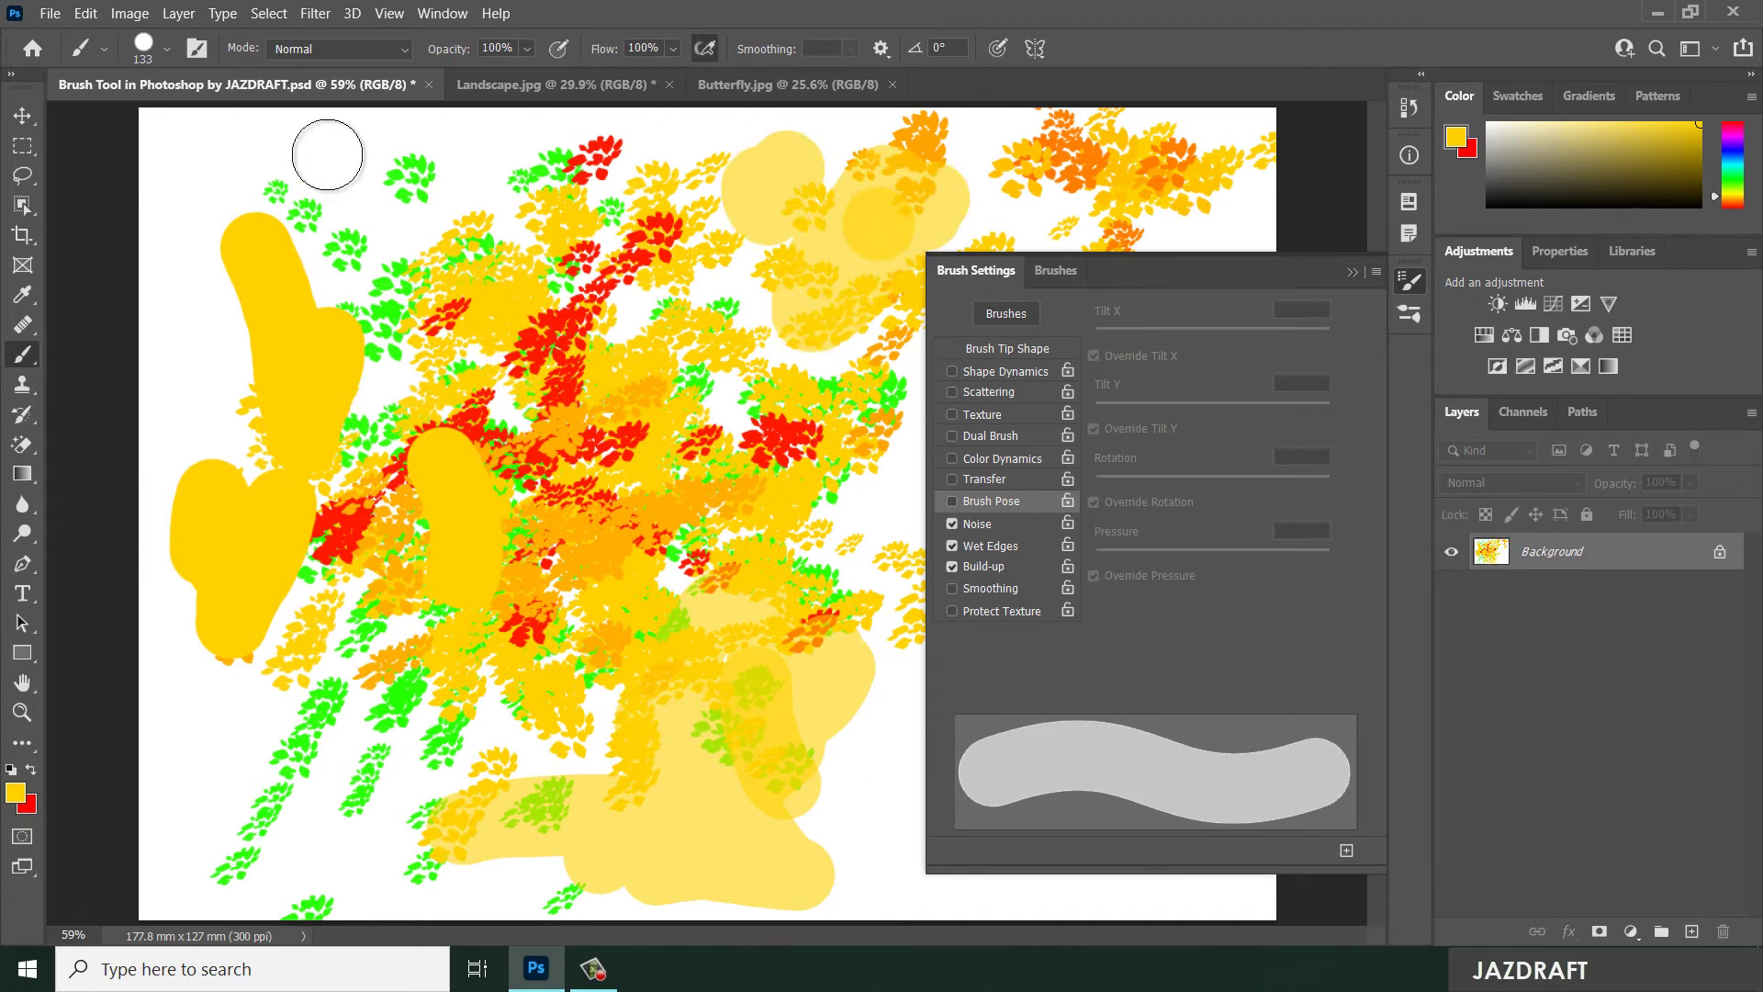
- Disable Noise and Wet Edges, keep Build-up on, and paint a solid yellow dab and blob near the artwork's upper left
{"action": "left_click", "coordinate": [952, 524]}
{"action": "left_click", "coordinate": [952, 545]}
{"action": "left_click", "coordinate": [425, 229]}
{"action": "left_click_drag", "start_coordinate": [496, 183], "coordinate": [570, 193]}
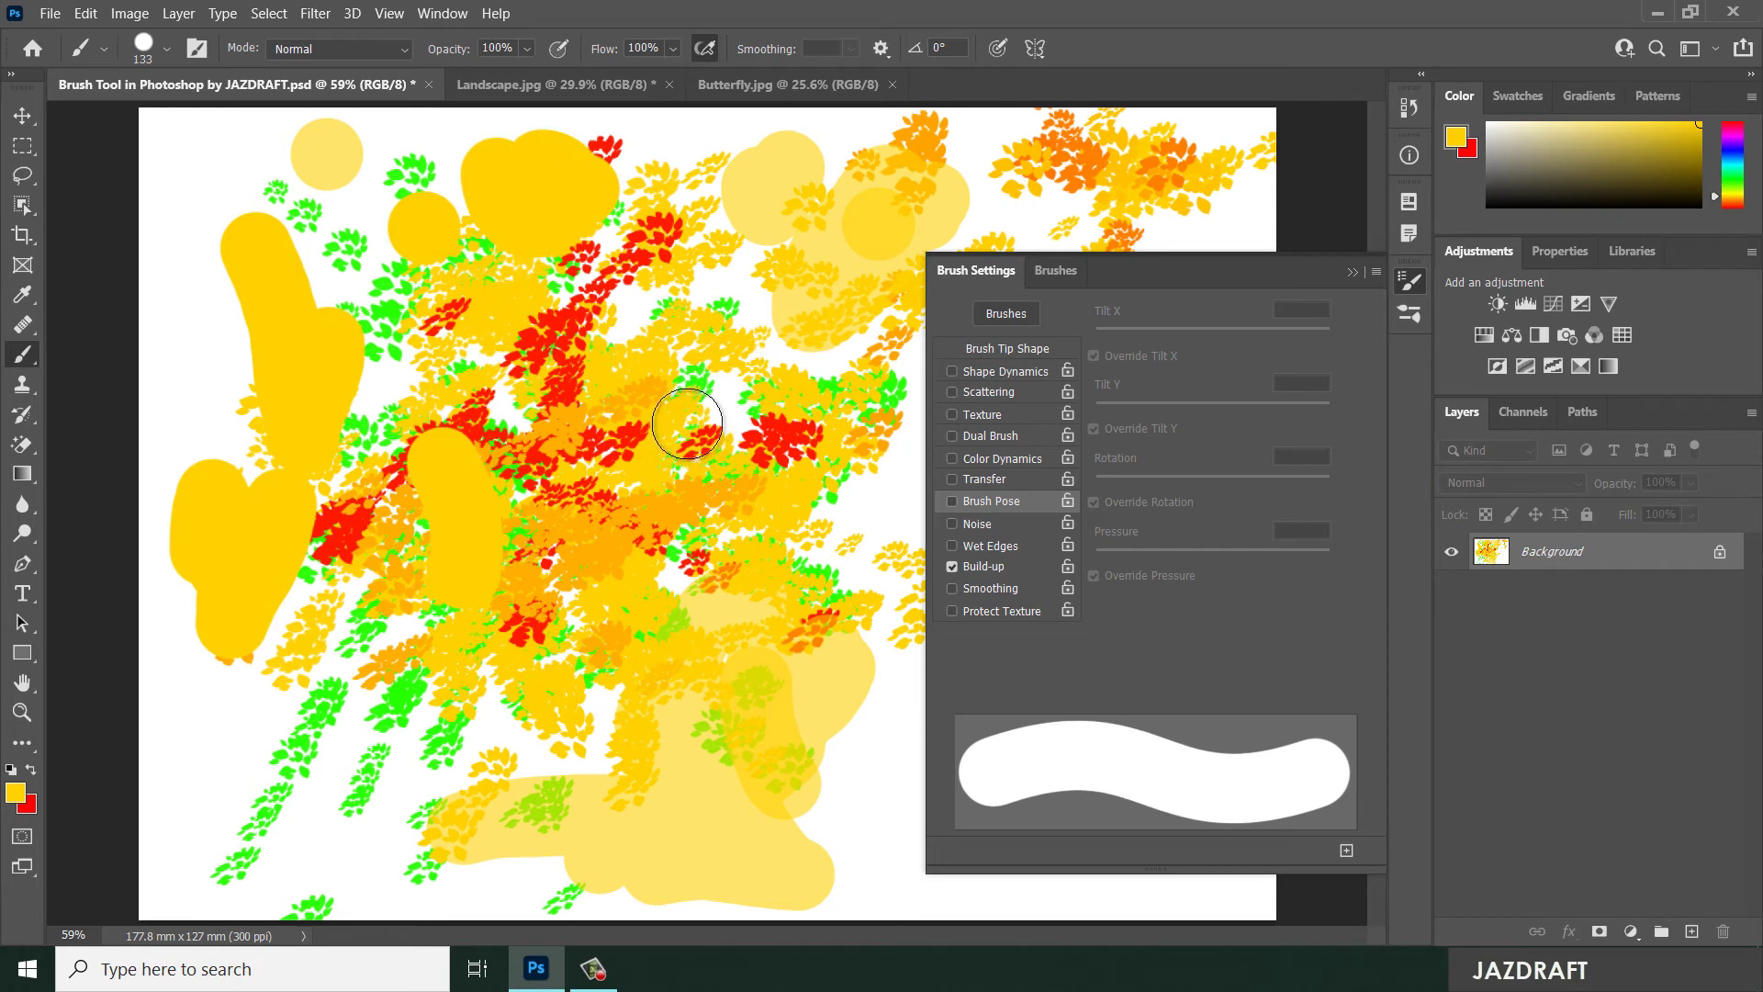
- Turn off Build-up, try Smoothing on and off, and paint a yellow blob over the red leaves right of centre
{"action": "left_click", "coordinate": [952, 587]}
{"action": "left_click", "coordinate": [951, 567]}
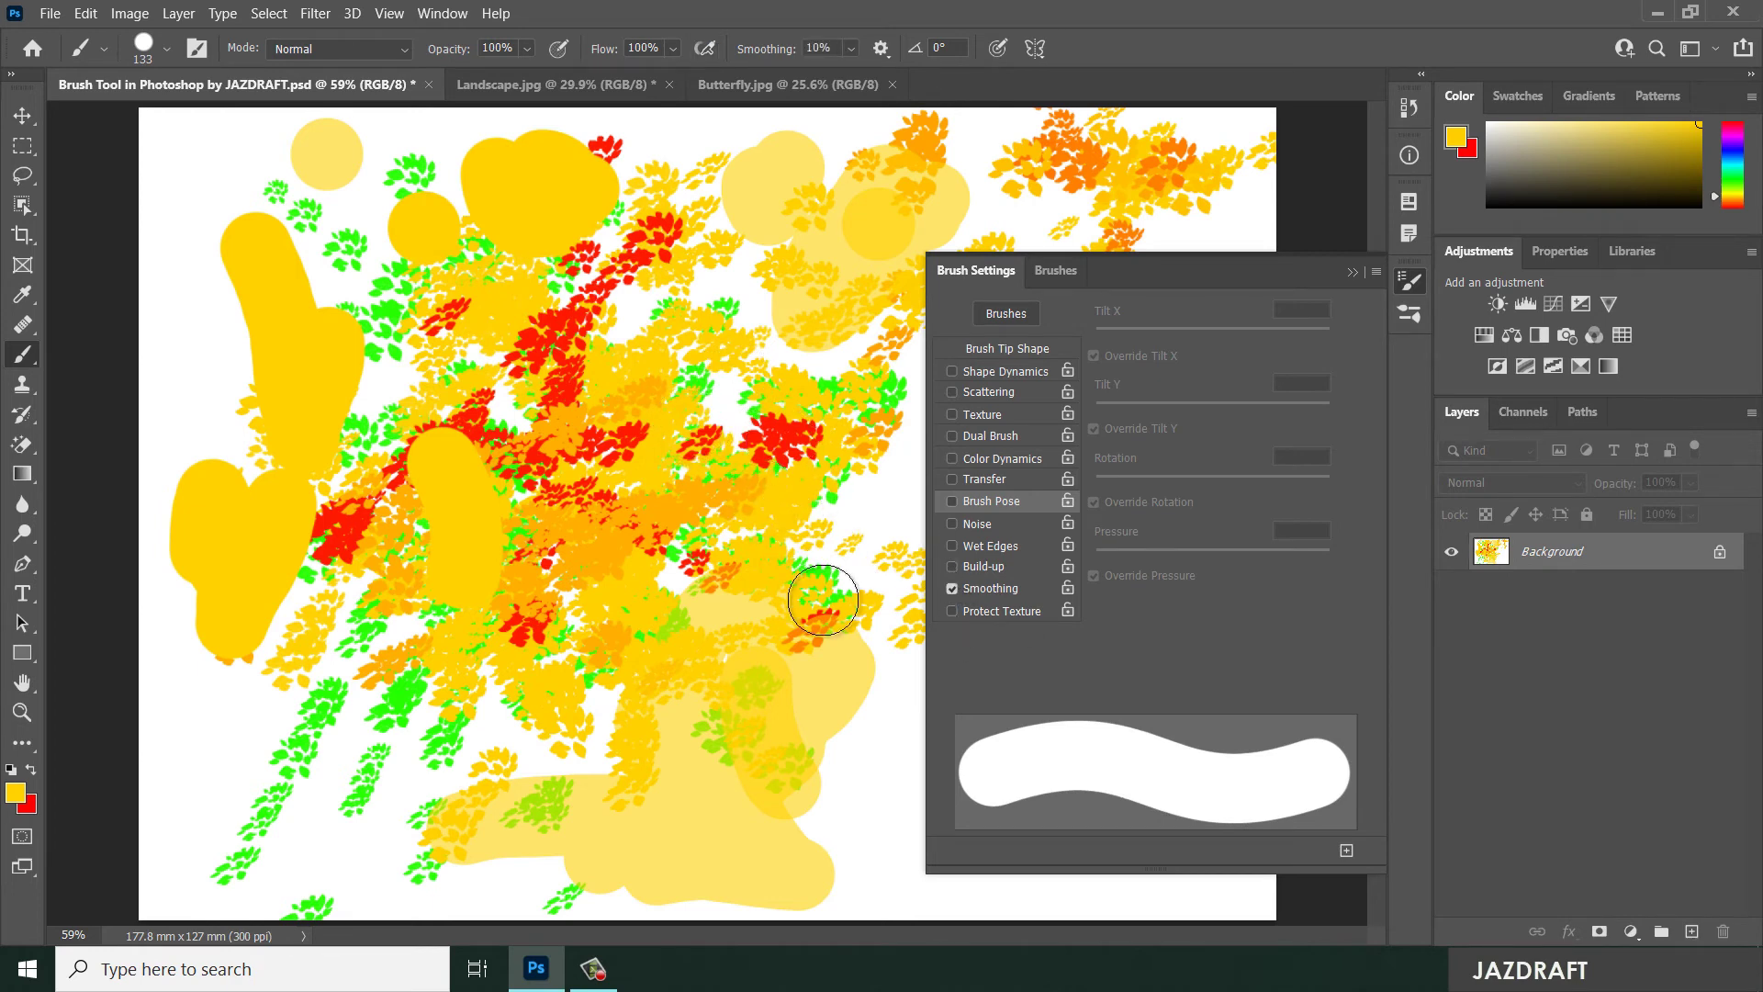
{"action": "left_click", "coordinate": [1013, 590]}
{"action": "left_click", "coordinate": [952, 589]}
{"action": "left_click_drag", "start_coordinate": [815, 472], "coordinate": [803, 432]}
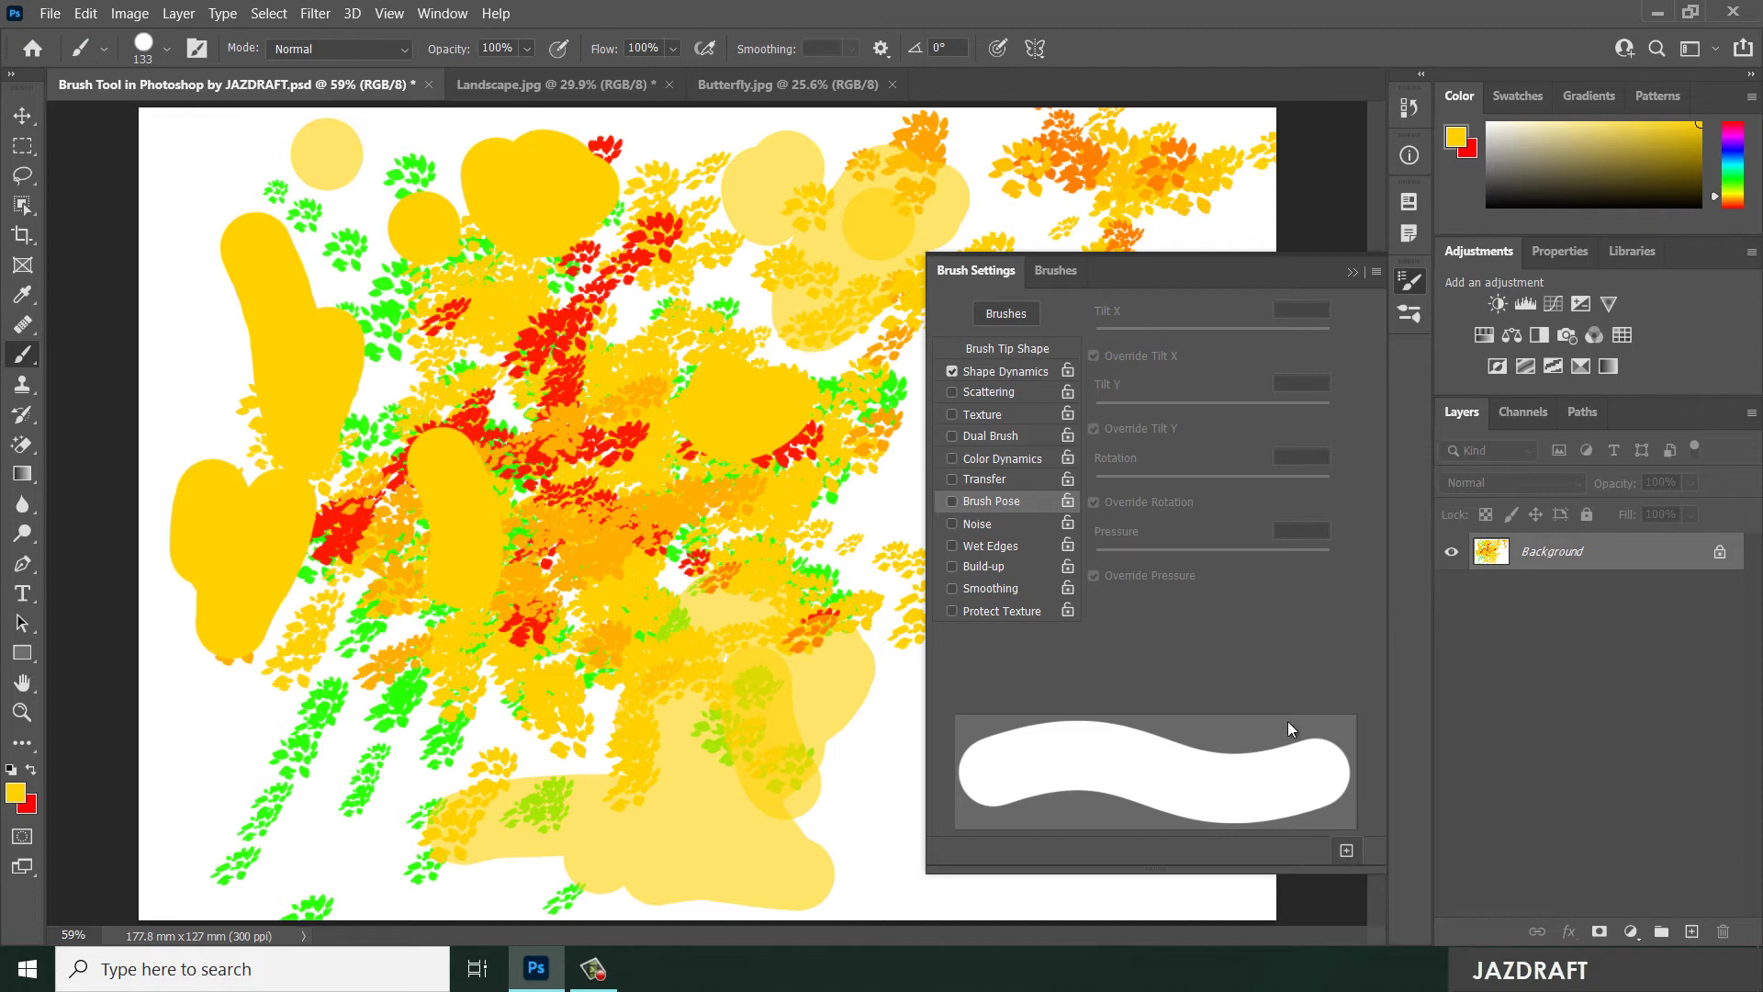
- Set the brush tip spacing to 171% and paint a diagonal stroke of separate dots across the artwork
{"action": "left_click", "coordinate": [1007, 348]}
{"action": "mouse_move", "coordinate": [1144, 663]}
{"action": "left_mouse_down"}
{"action": "mouse_move", "coordinate": [1116, 663]}
{"action": "mouse_move", "coordinate": [1253, 663]}
{"action": "left_mouse_up"}
{"action": "left_click_drag", "start_coordinate": [357, 689], "coordinate": [734, 259]}
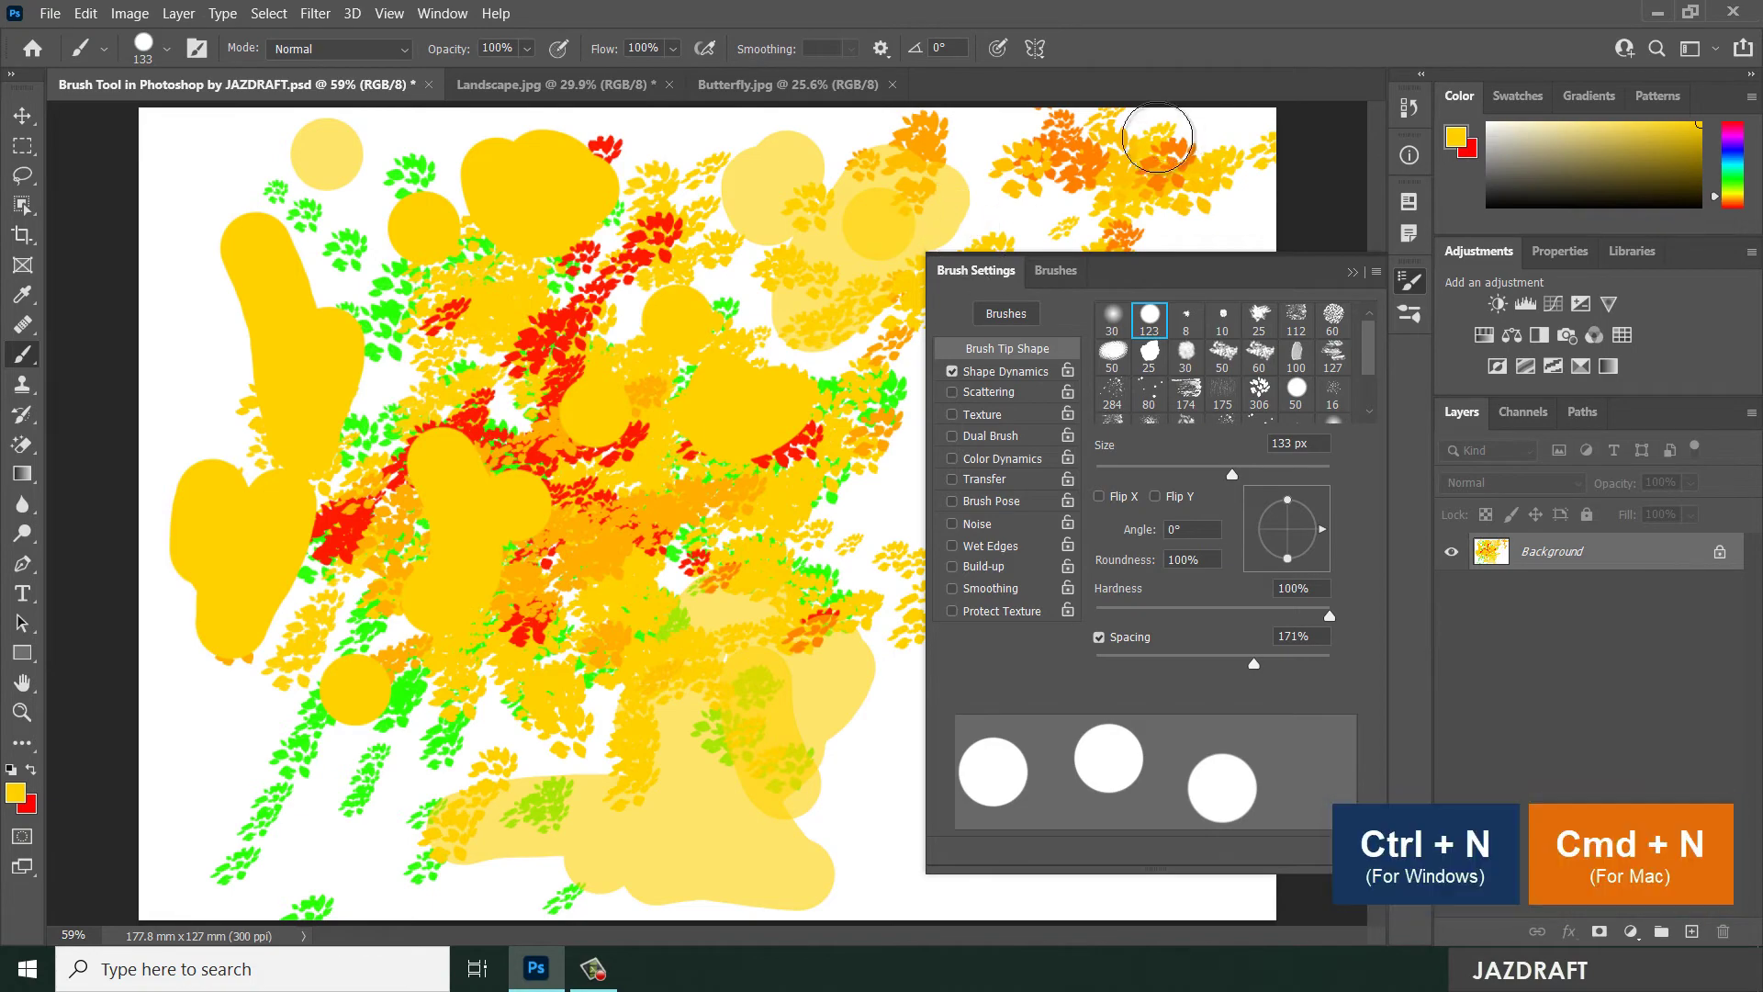
- Create a new 7 x 5 inch, 300 ppi document with a white background and paint a diagonal row of yellow dots
{"action": "key", "text": "ctrl+n"}
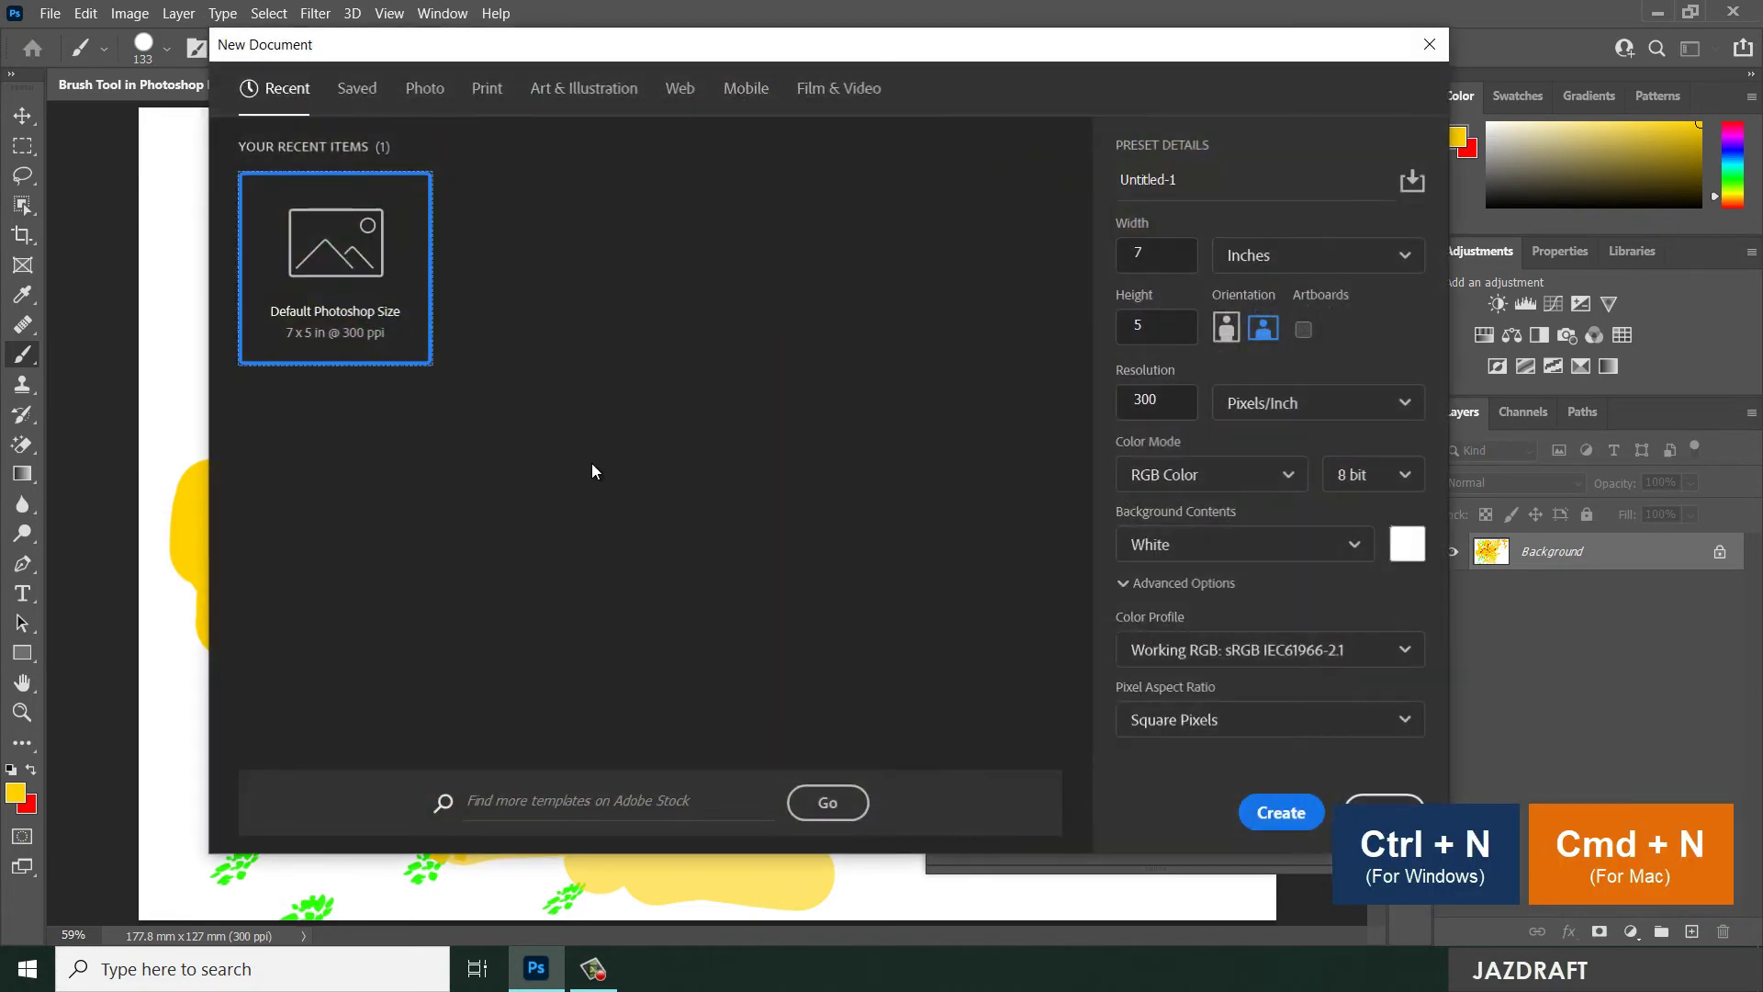
{"action": "left_click", "coordinate": [1279, 808]}
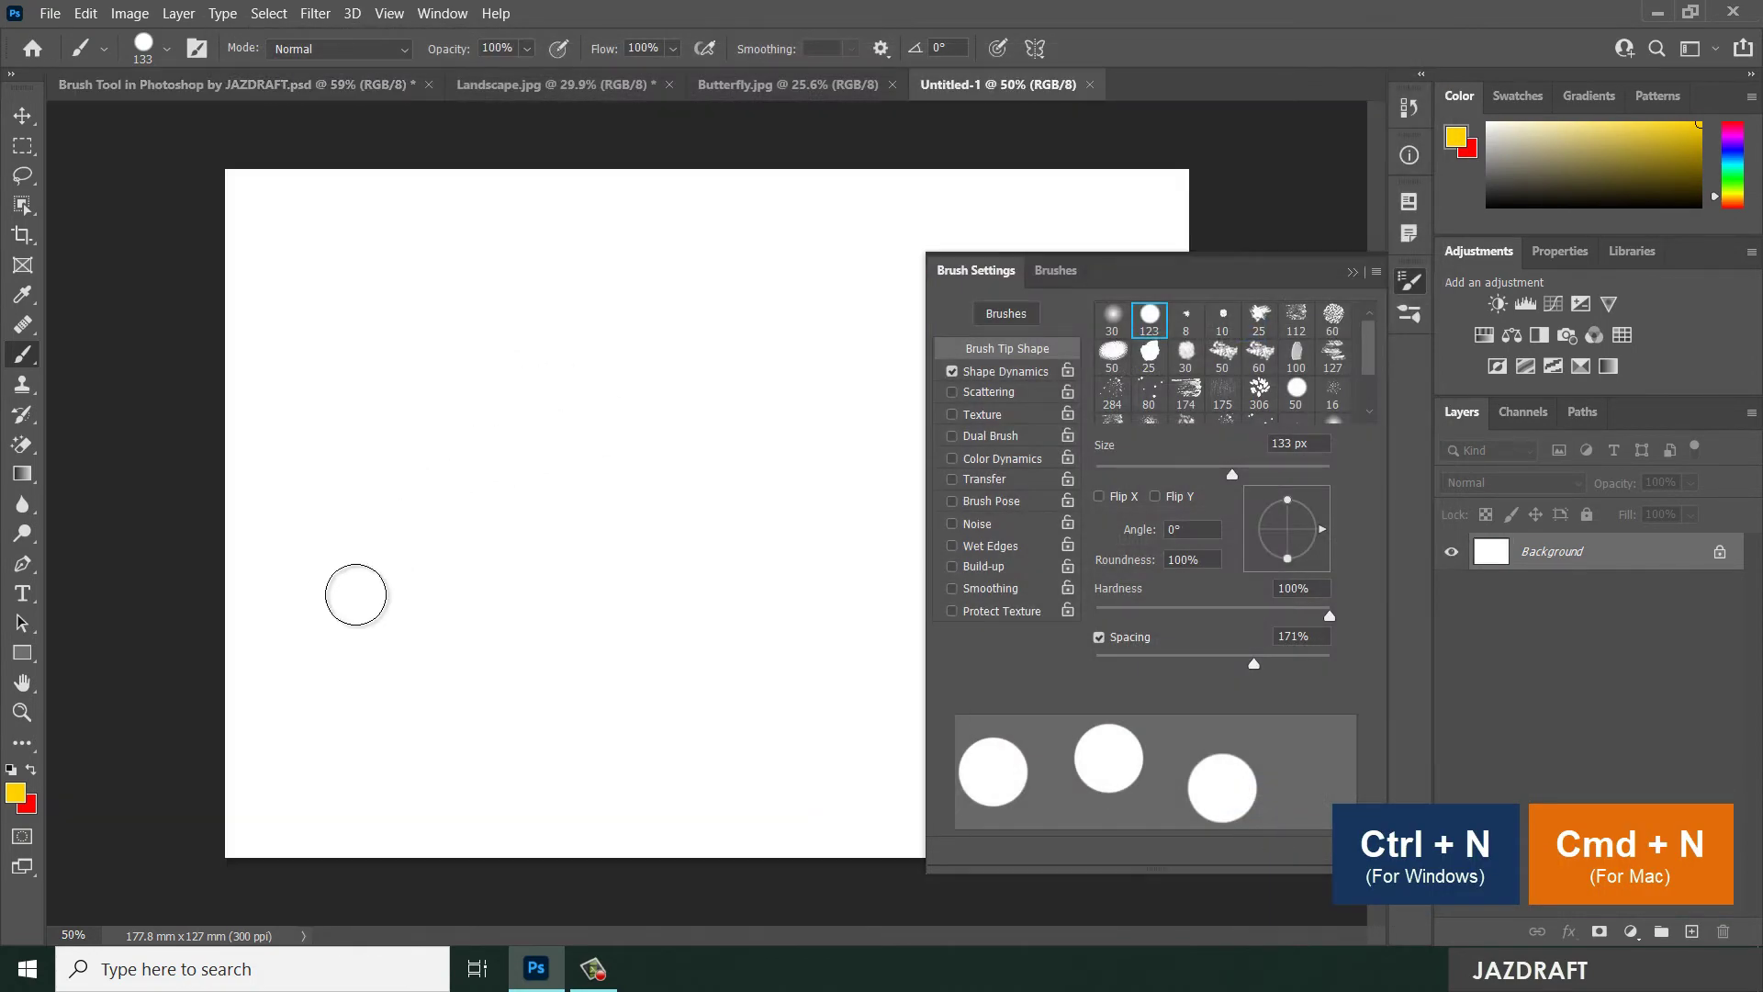
{"action": "left_click_drag", "start_coordinate": [331, 621], "coordinate": [720, 256]}
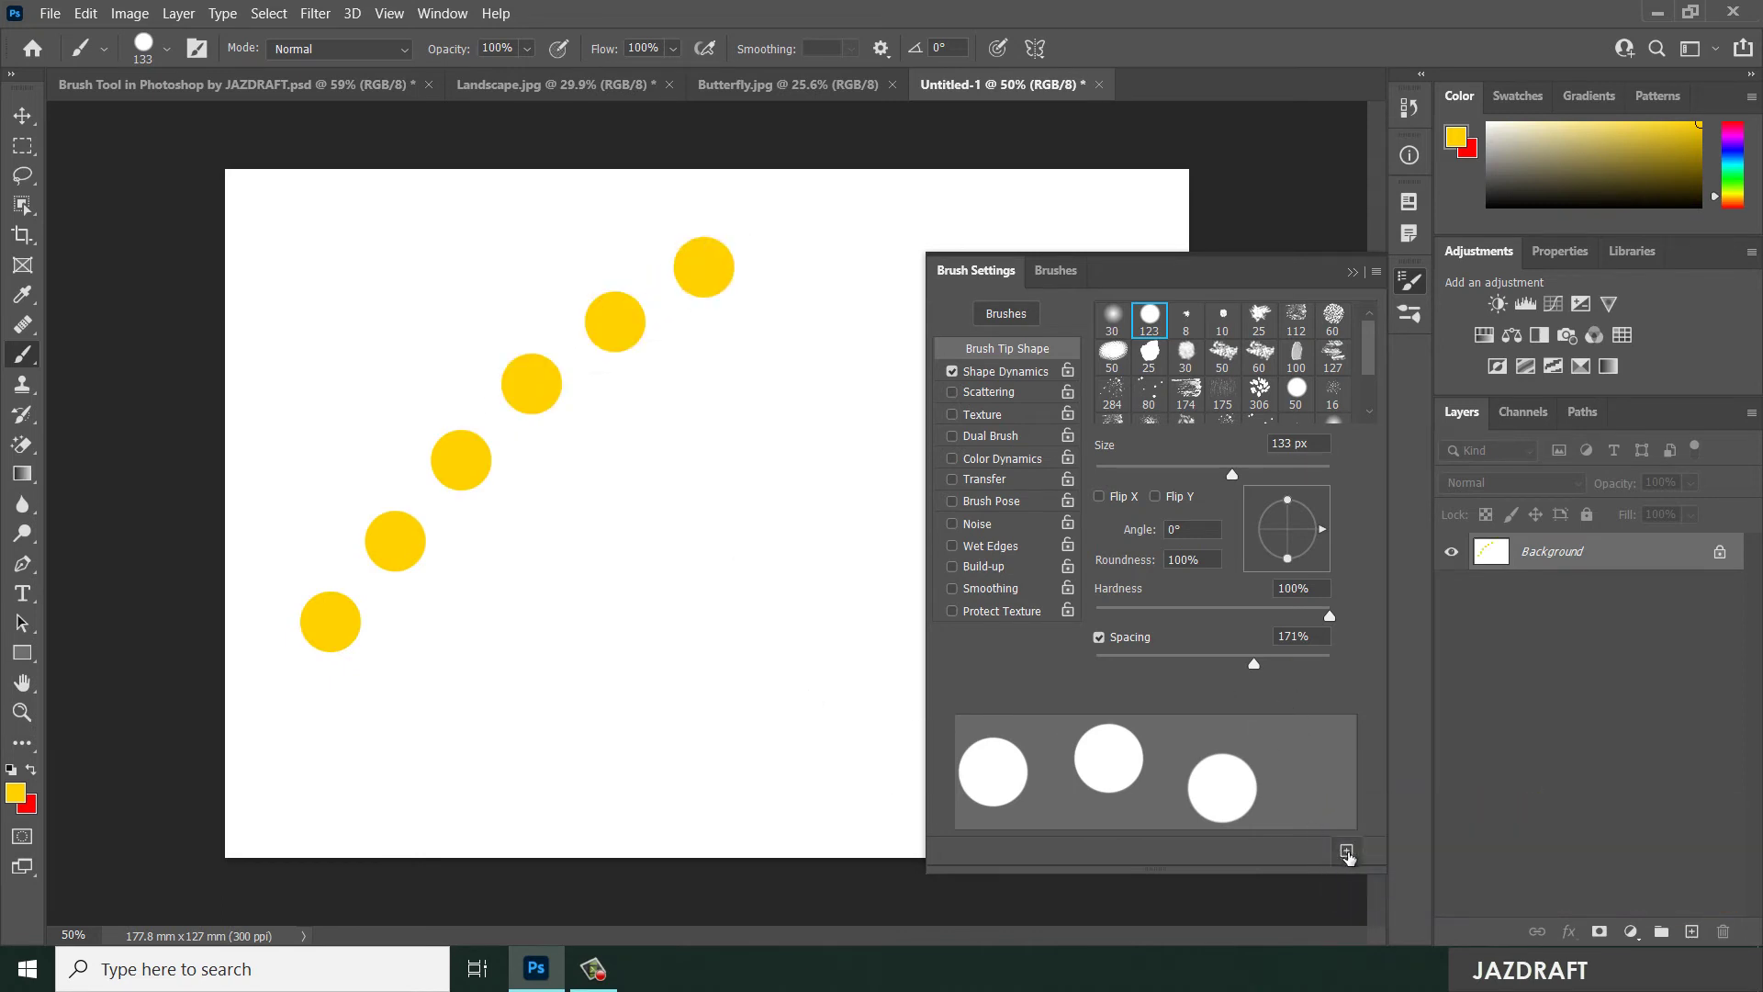
- Save the current brush as a new preset named "Round brush separate" and paint a short second row of dots with it
{"action": "left_click", "coordinate": [1347, 854]}
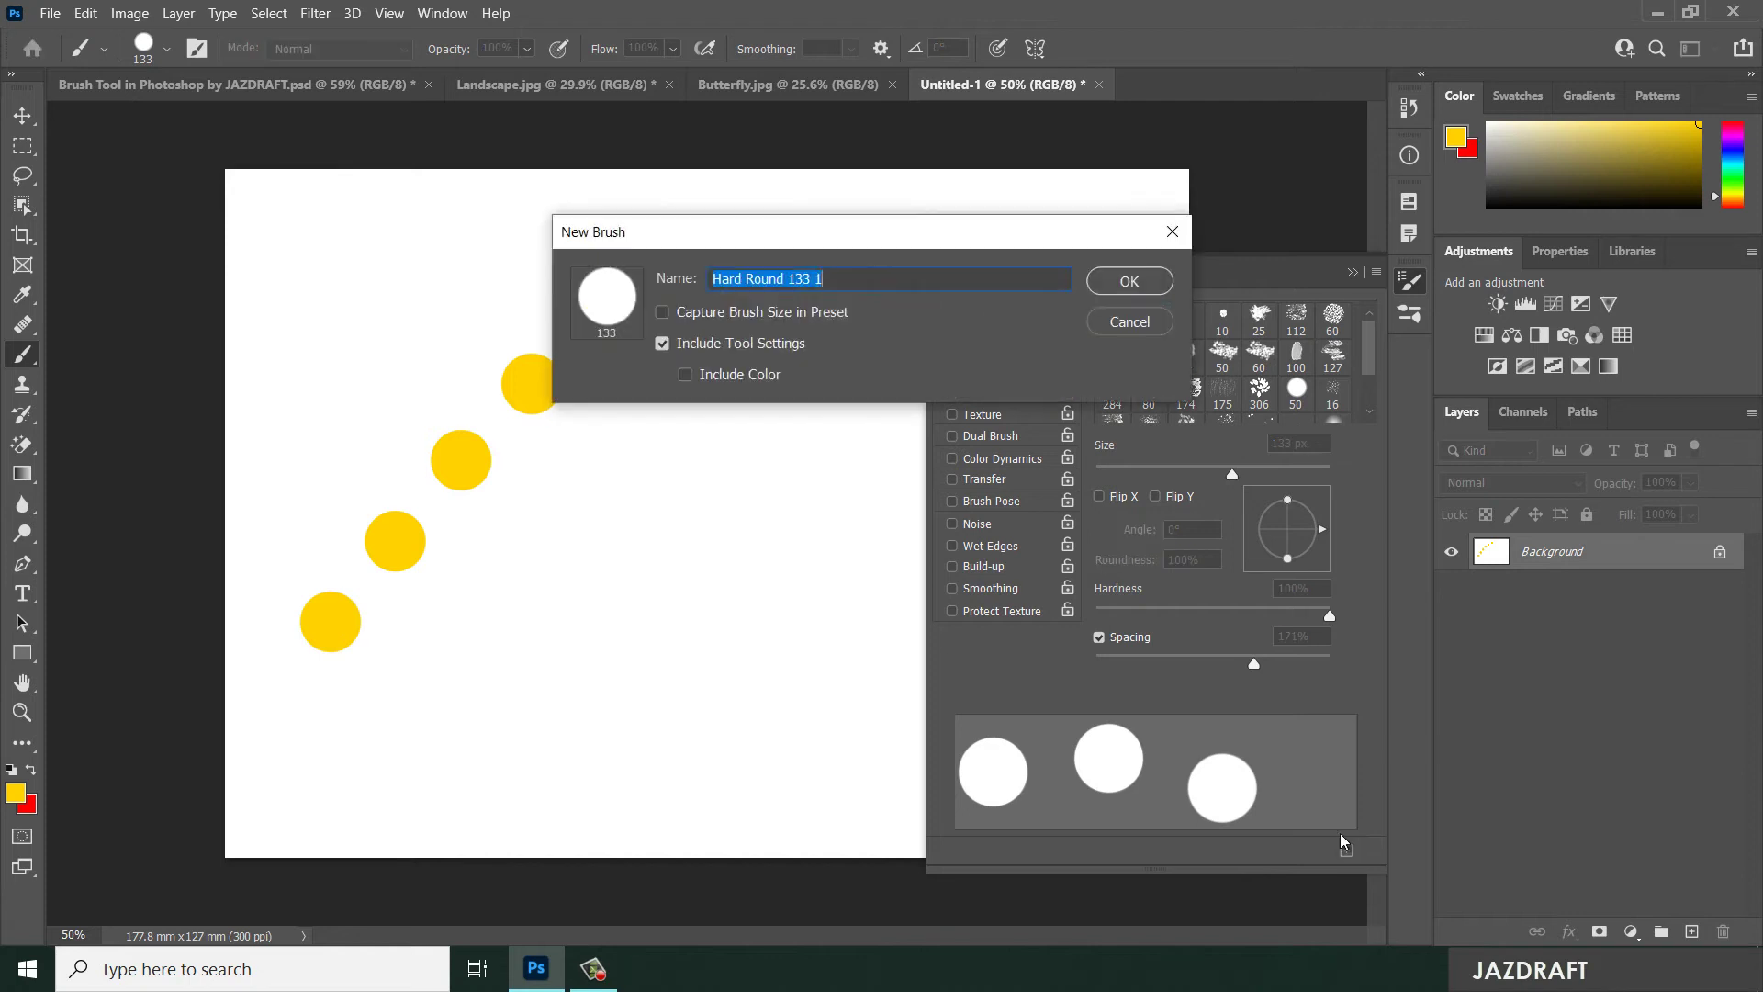
{"action": "type", "text": "S"}
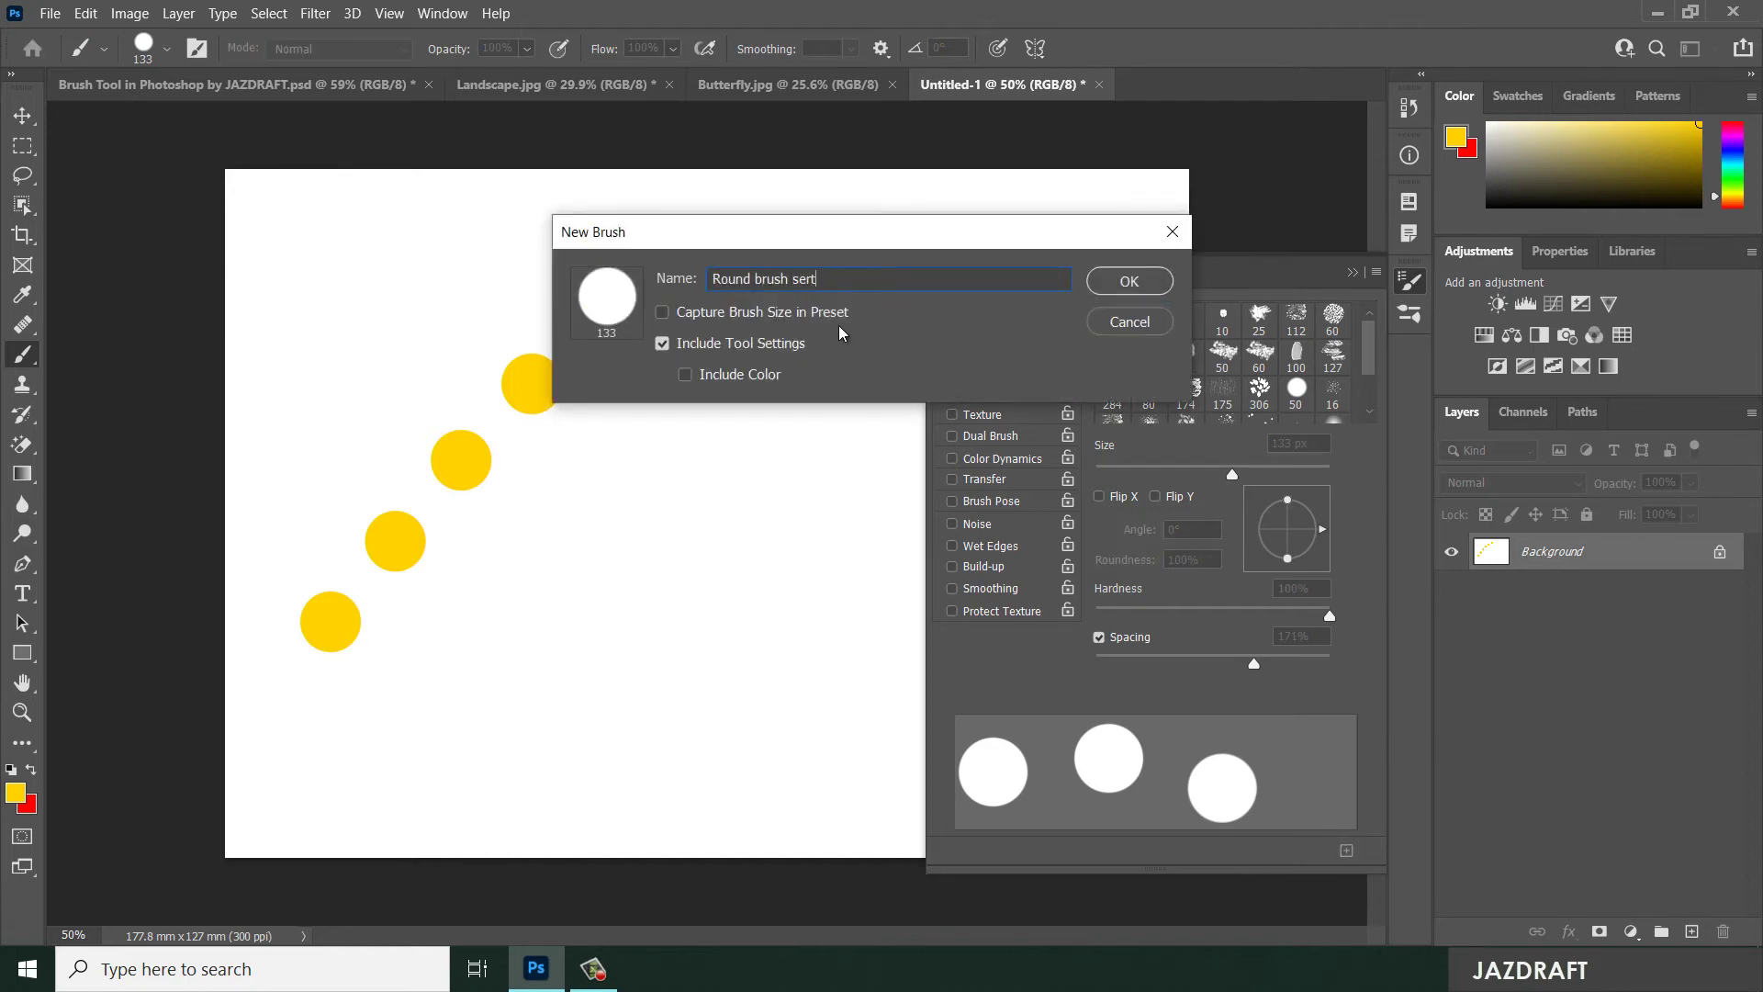
{"action": "key", "text": "Return"}
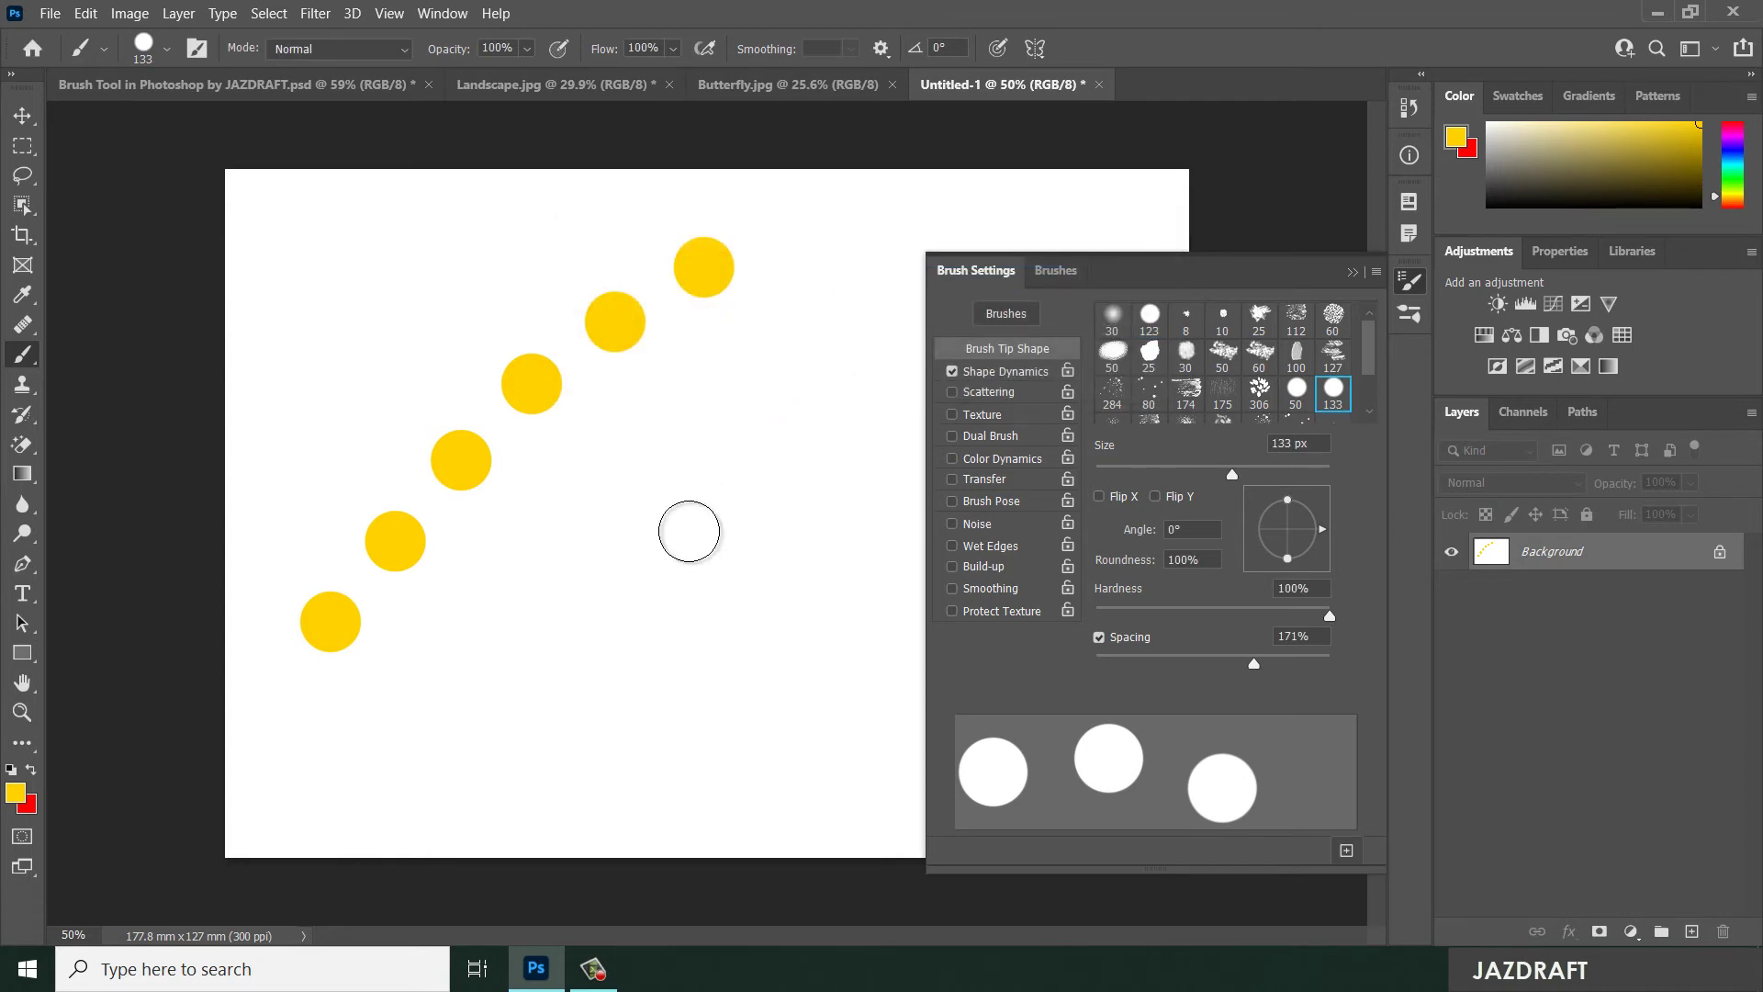
{"action": "left_click_drag", "start_coordinate": [620, 515], "coordinate": [469, 658]}
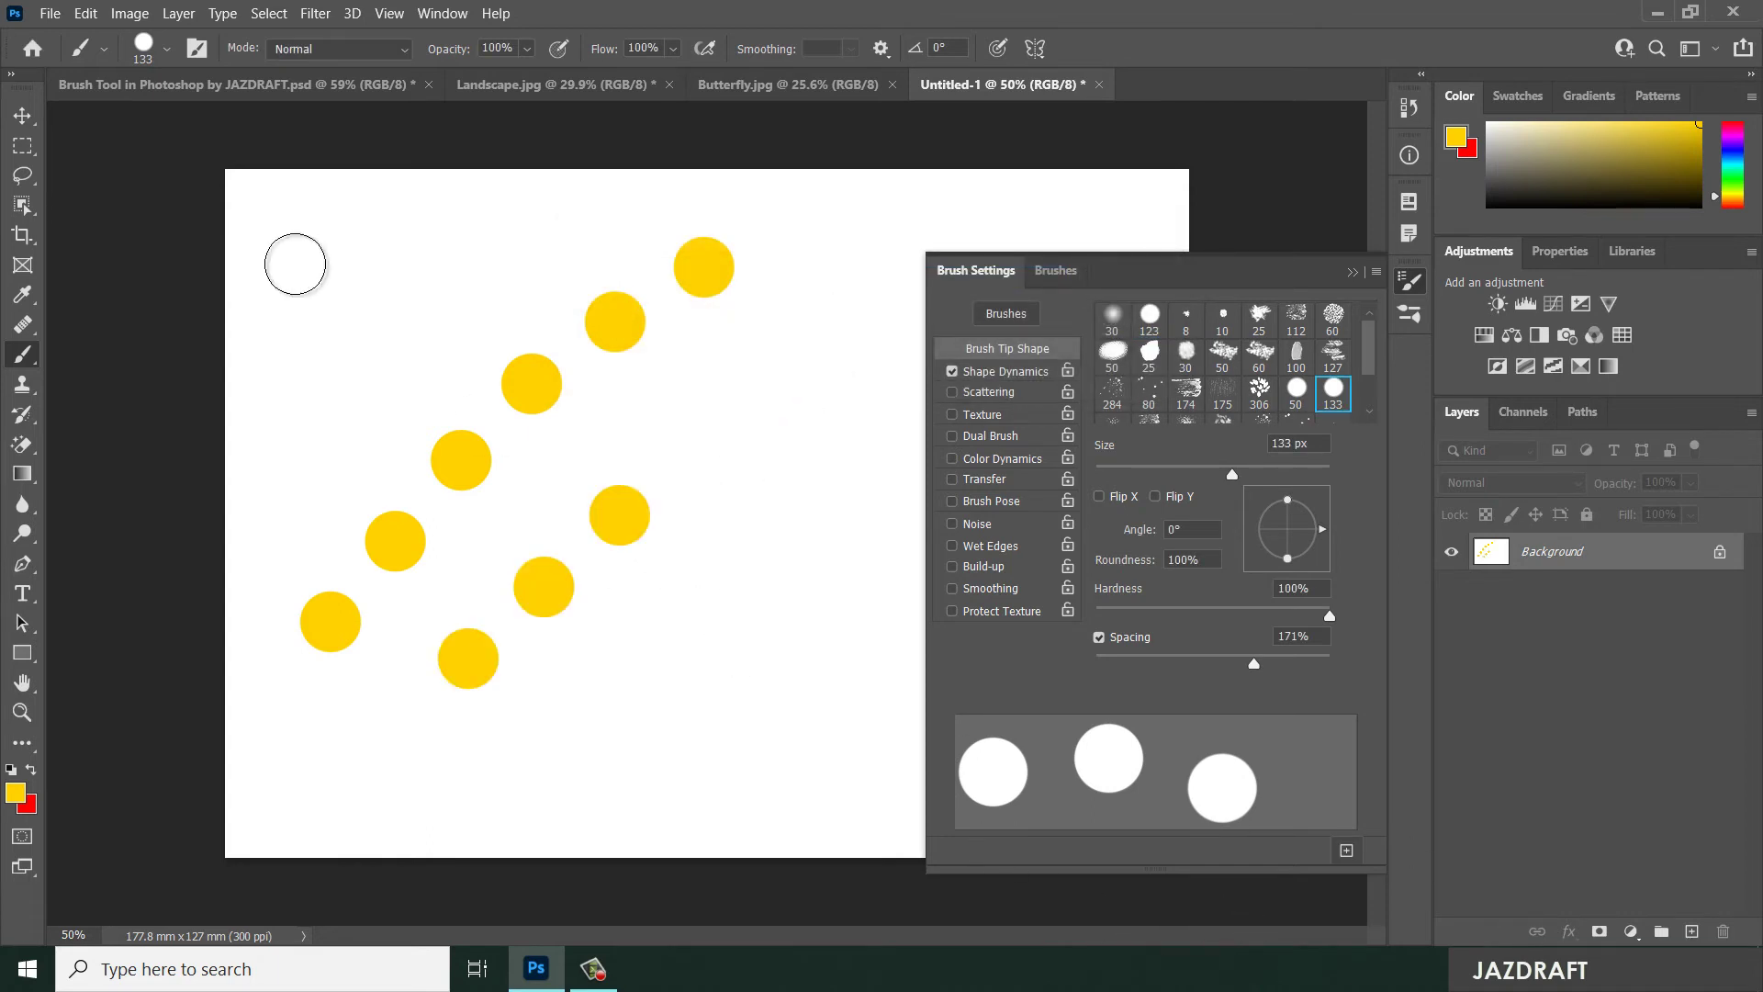
- Pick the Round brush separate preset from the brush list and paint several more strokes of yellow dots around the canvas
{"action": "left_click", "coordinate": [167, 50]}
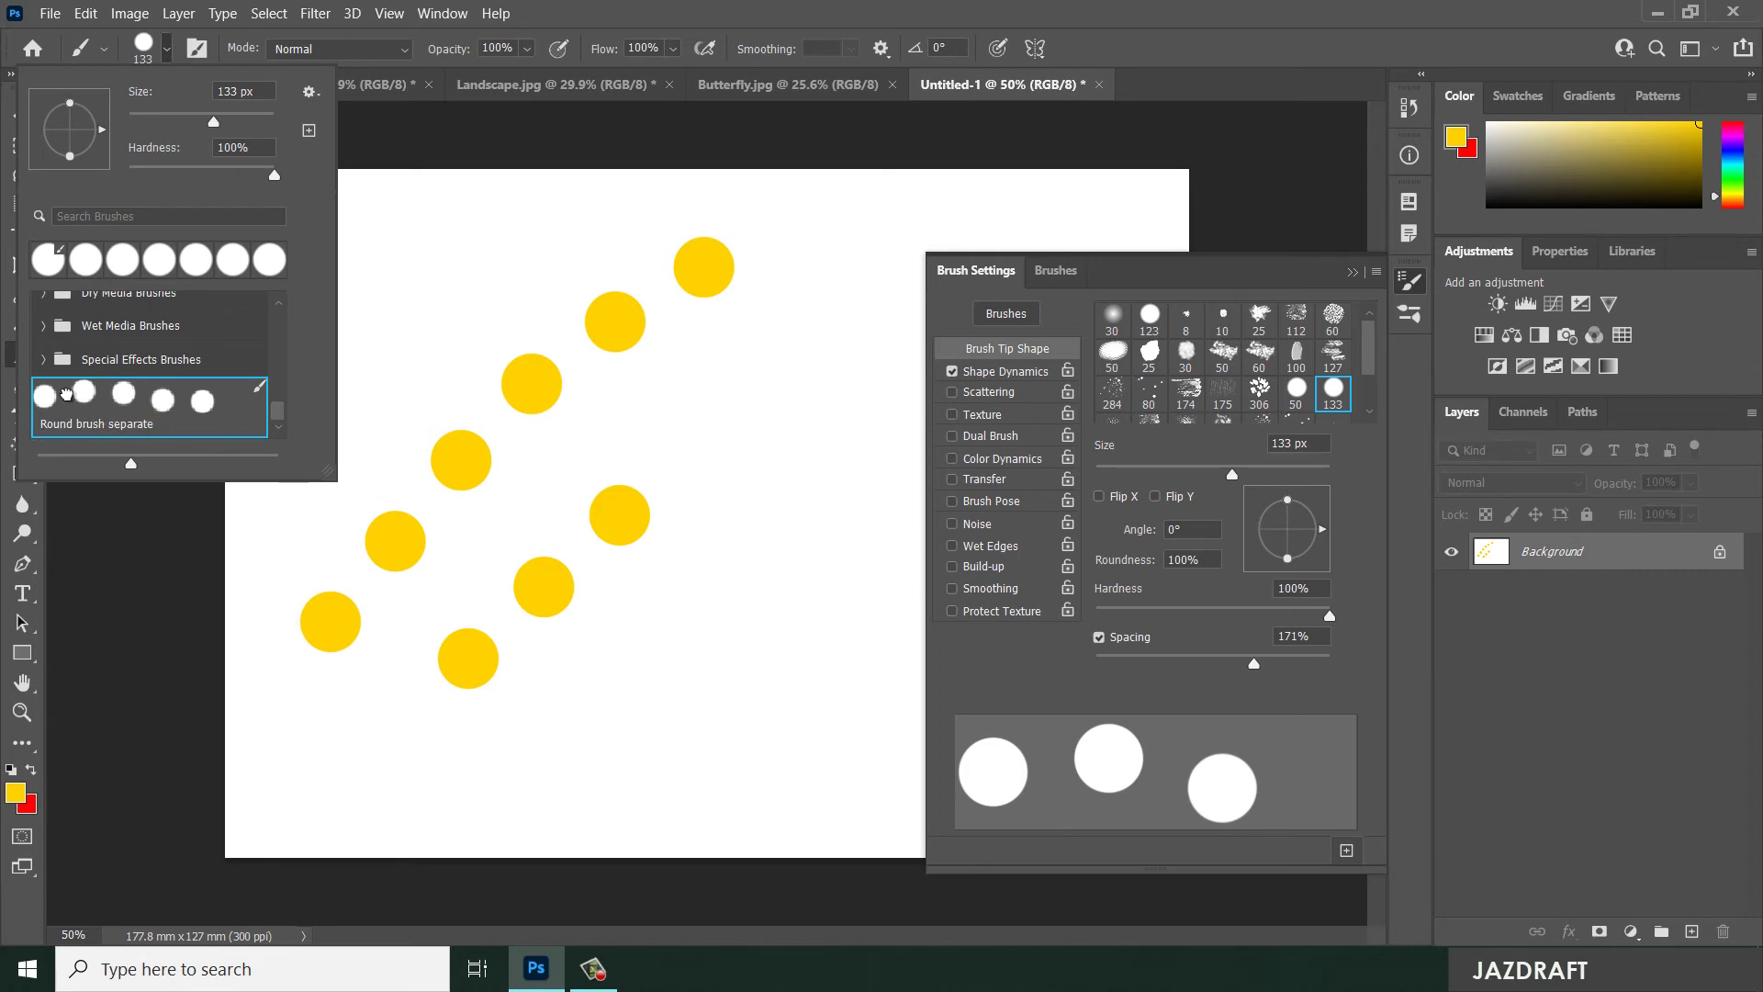
{"action": "mouse_move", "coordinate": [421, 288]}
{"action": "left_mouse_down"}
{"action": "mouse_move", "coordinate": [562, 227]}
{"action": "mouse_move", "coordinate": [703, 336]}
{"action": "mouse_move", "coordinate": [748, 465]}
{"action": "left_mouse_up"}
{"action": "left_click_drag", "start_coordinate": [588, 668], "coordinate": [643, 698]}
{"action": "left_click_drag", "start_coordinate": [832, 483], "coordinate": [879, 316]}
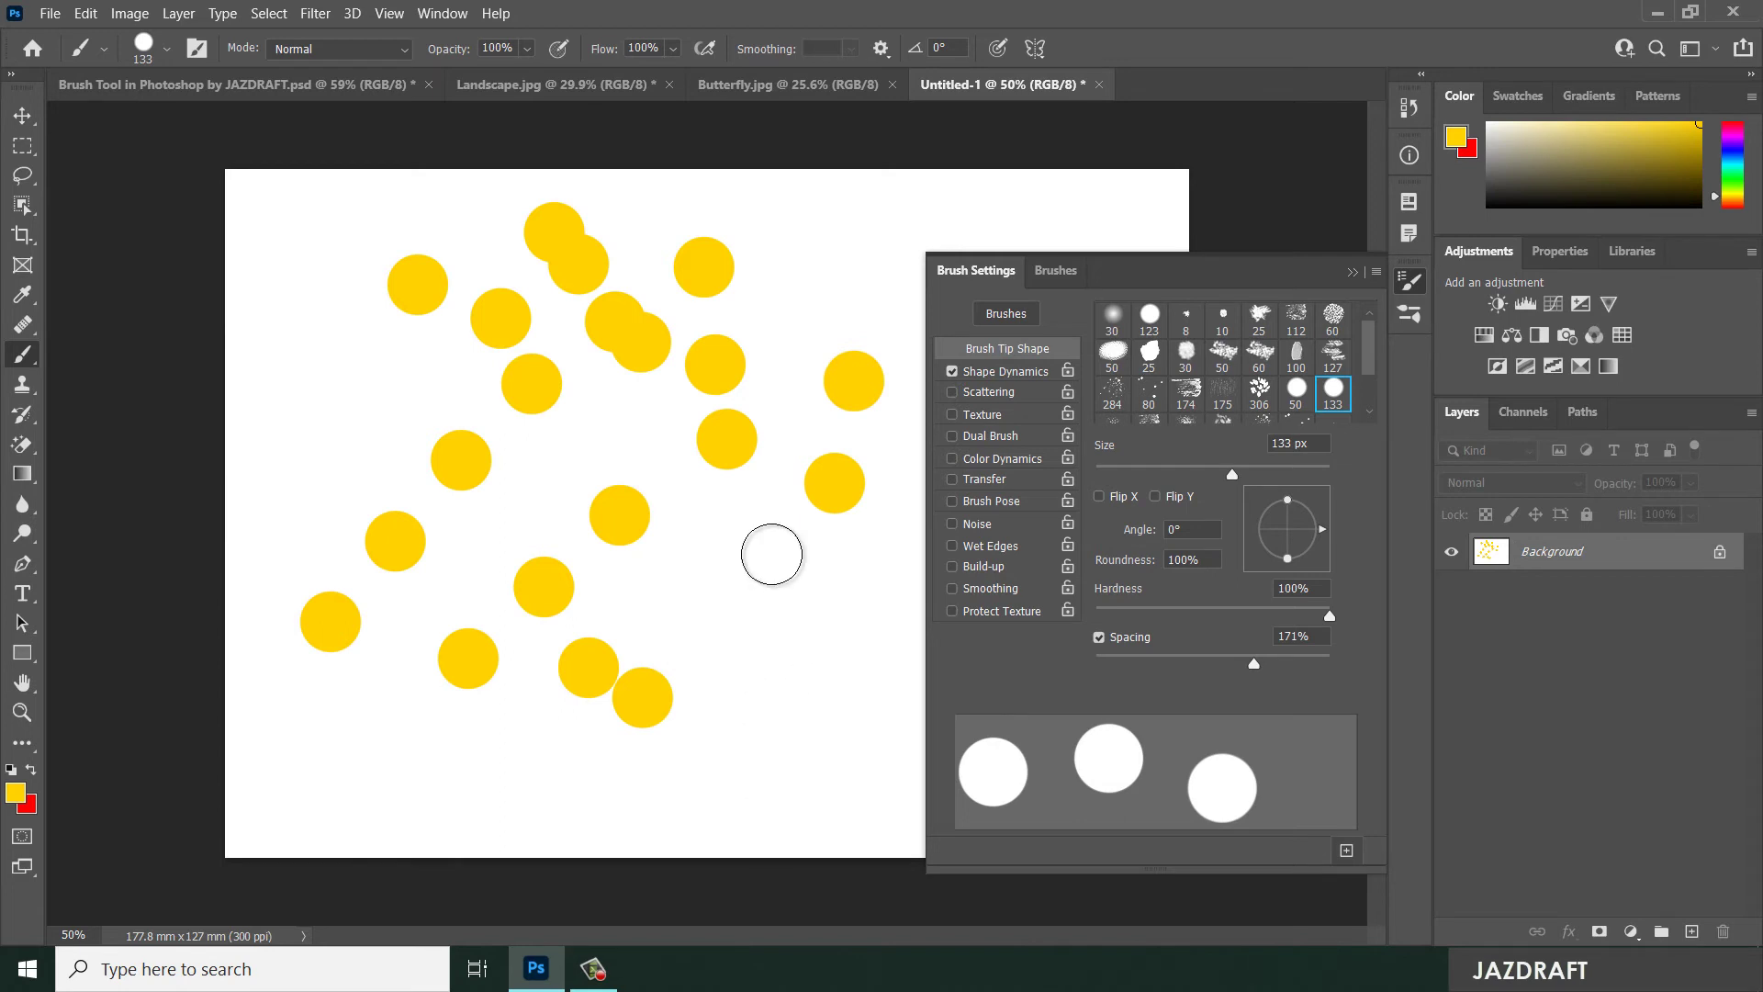
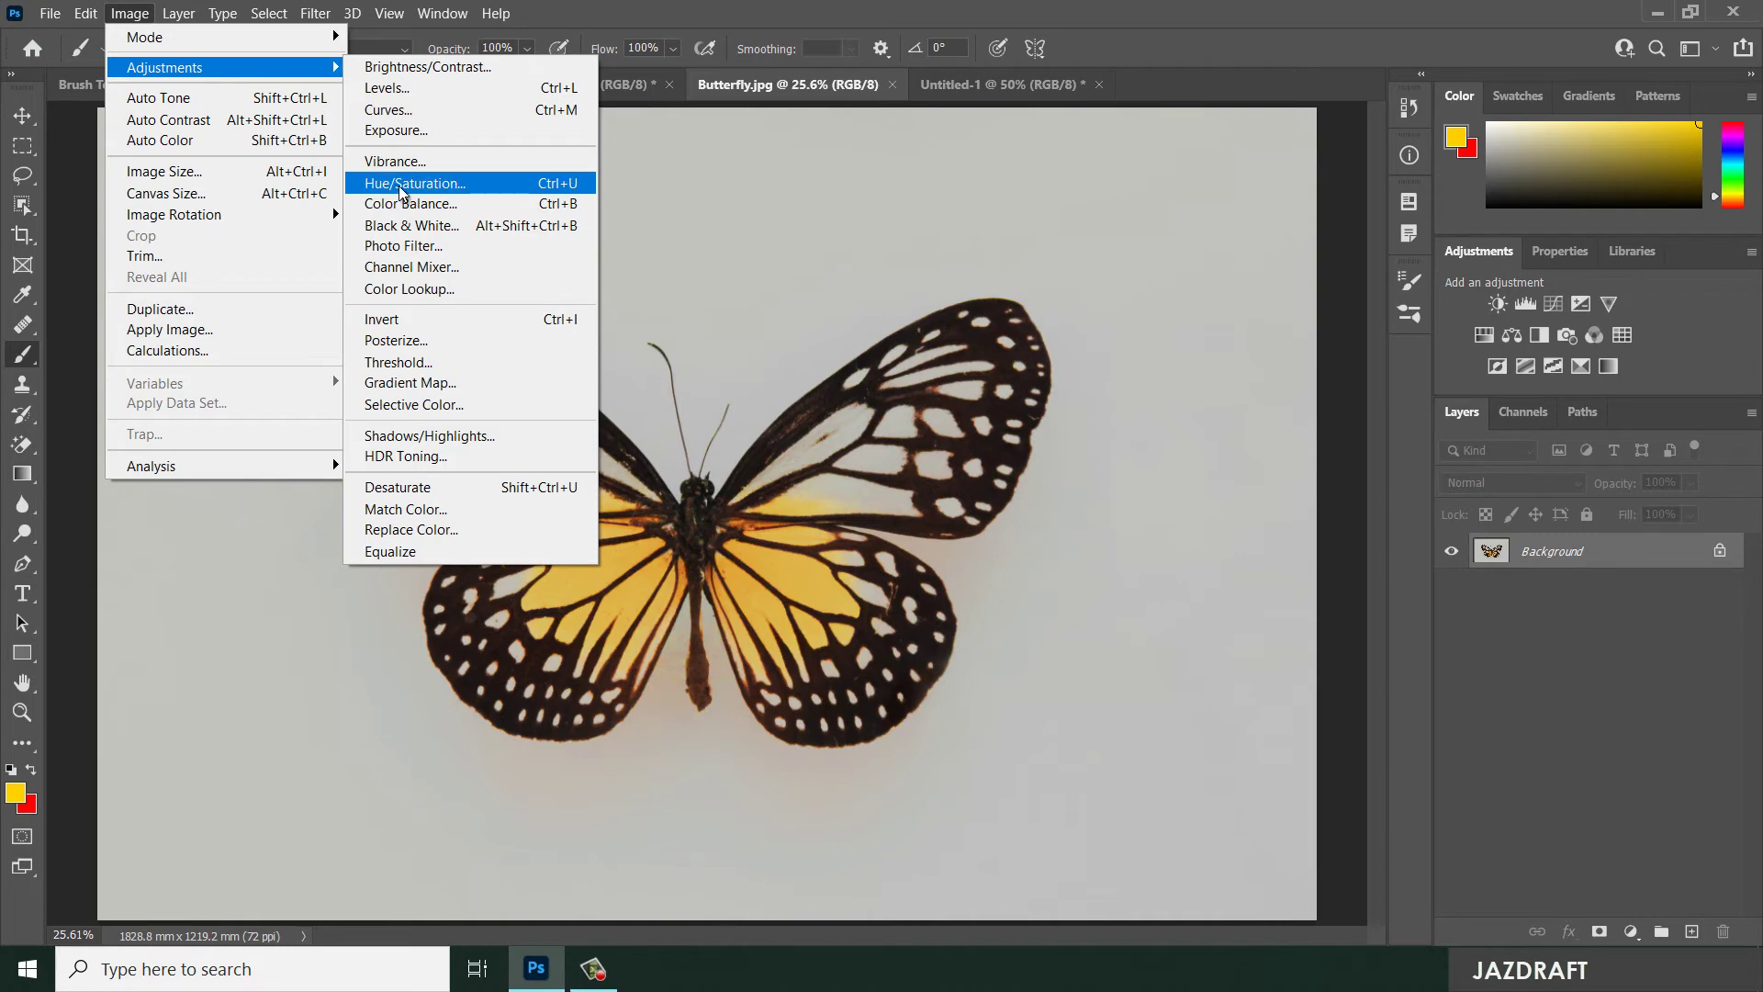
- Convert the Butterfly.jpg image to grayscale by setting its Hue/Saturation saturation to -100, and return to the Brush tool
{"action": "left_click", "coordinate": [399, 184]}
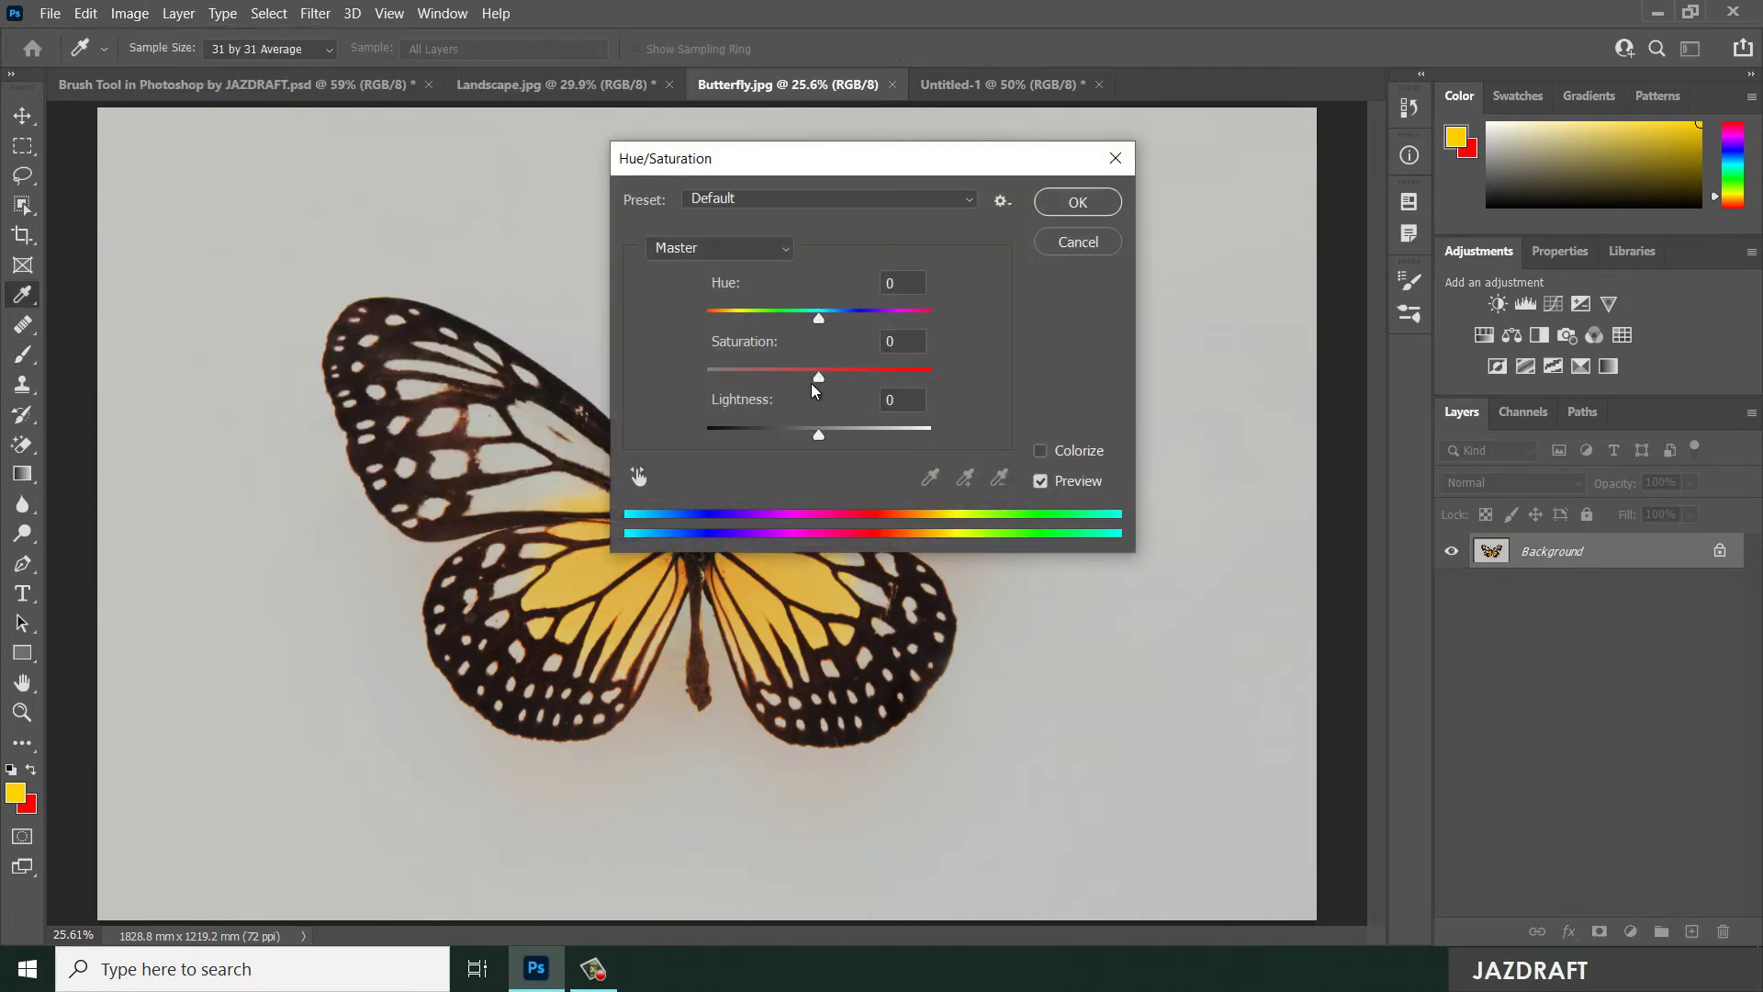
{"action": "left_click_drag", "start_coordinate": [819, 377], "coordinate": [699, 376]}
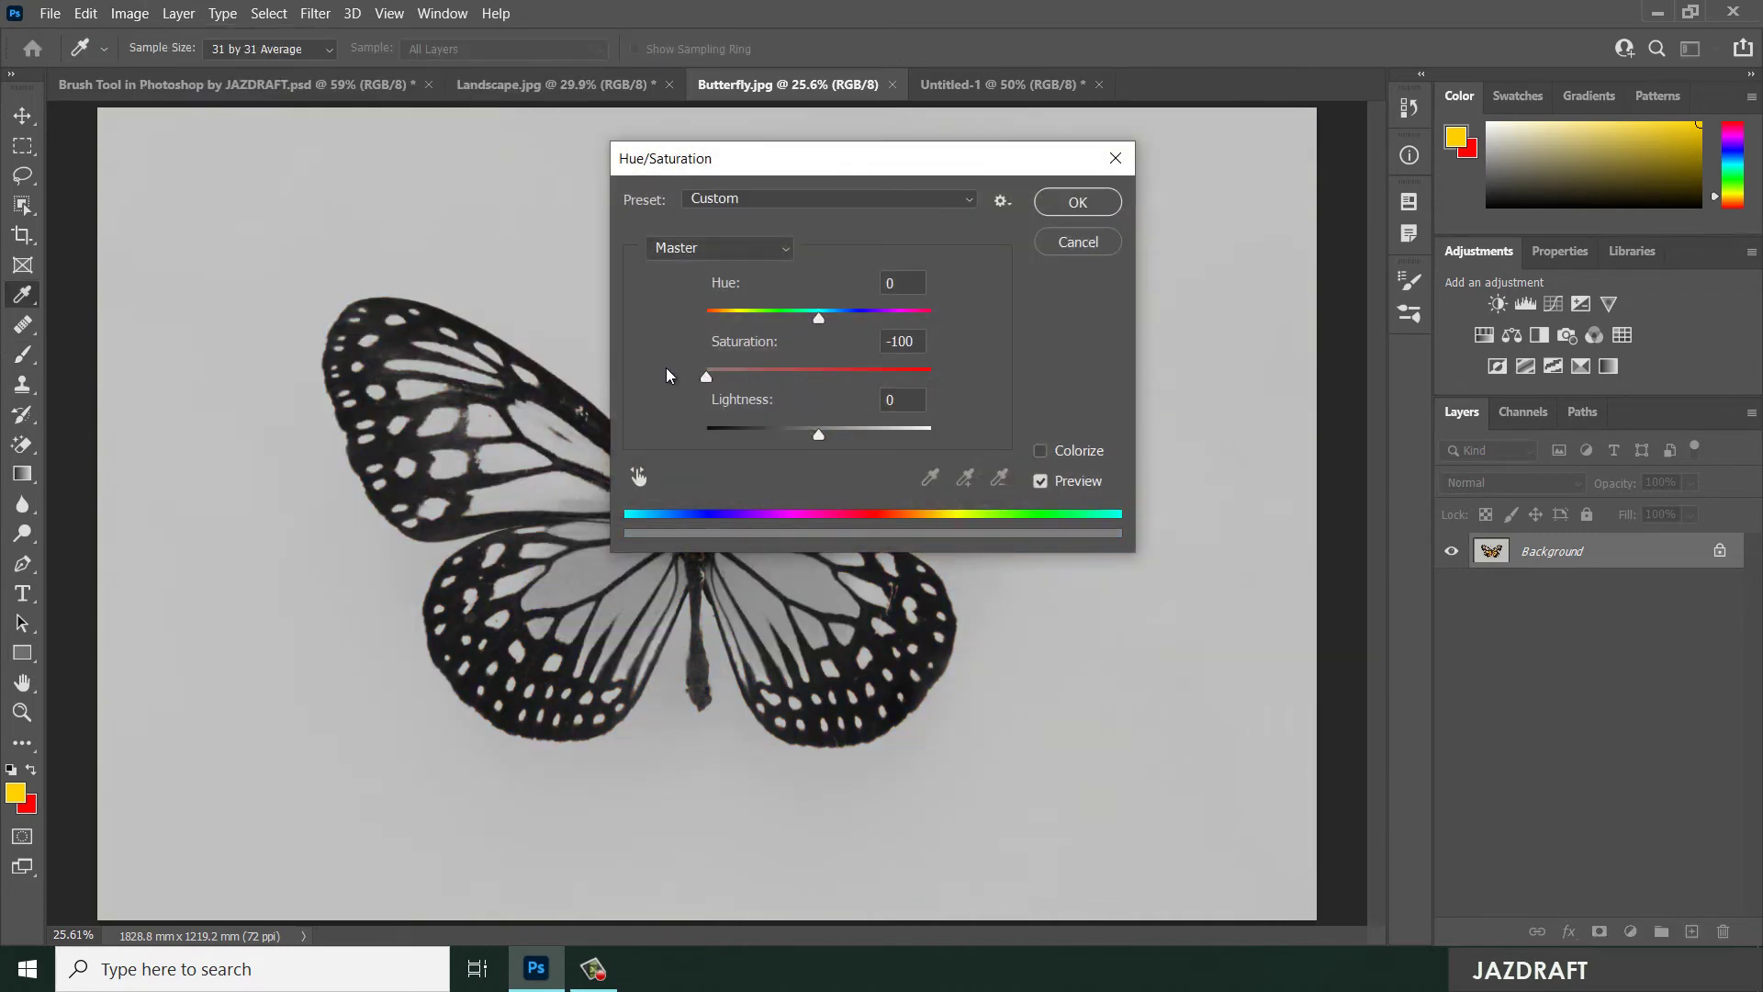
{"action": "left_click", "coordinate": [1077, 202]}
{"action": "key", "text": "b"}
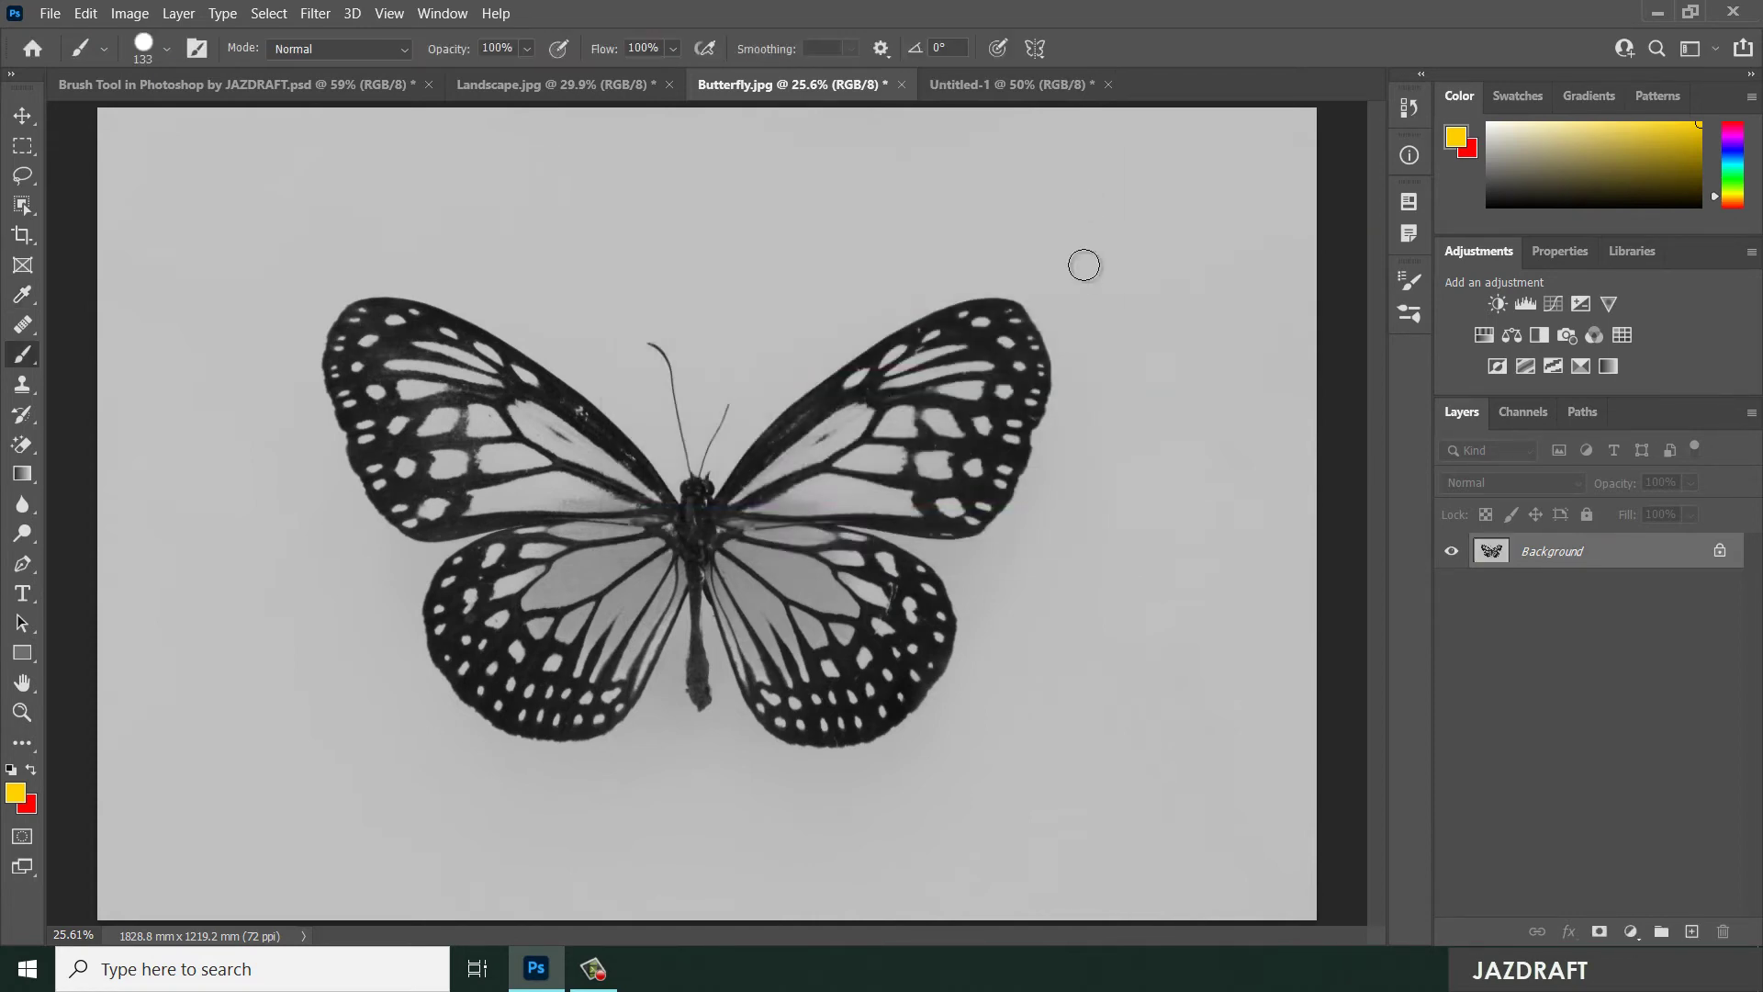
- Add a Levels adjustment layer above the butterfly background
{"action": "key", "text": "ctrl+minus"}
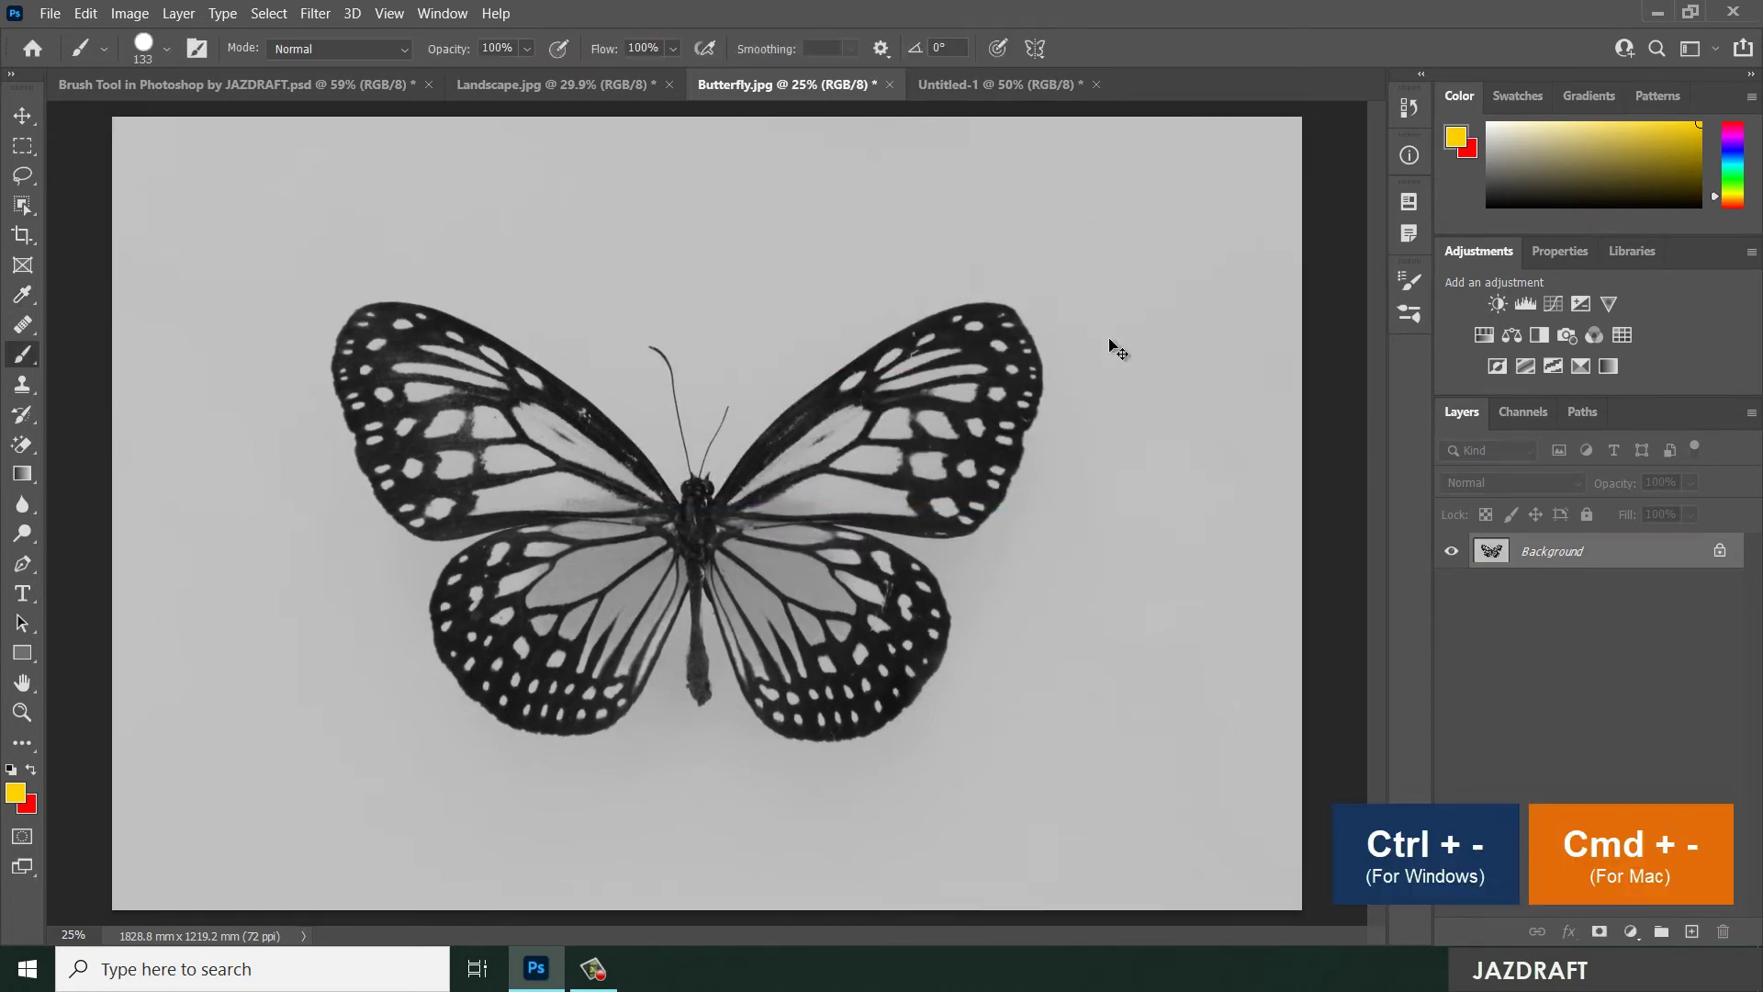
{"action": "key", "text": "ctrl+equal"}
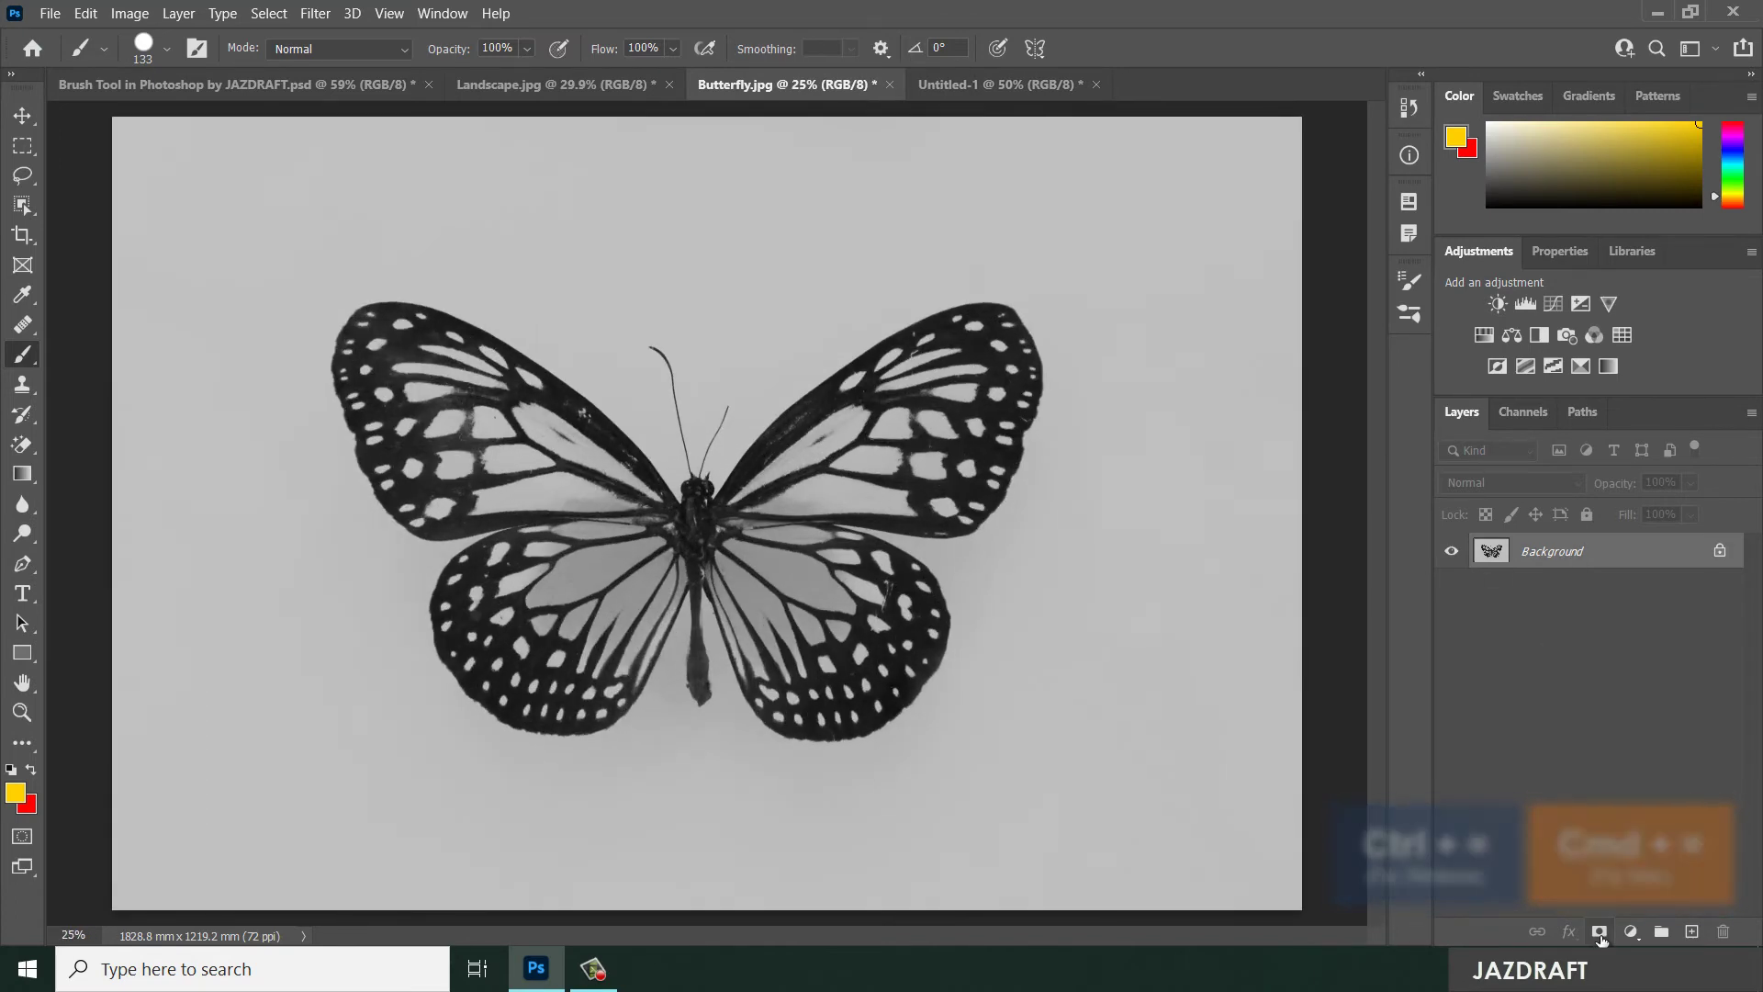
{"action": "left_click", "coordinate": [1632, 932]}
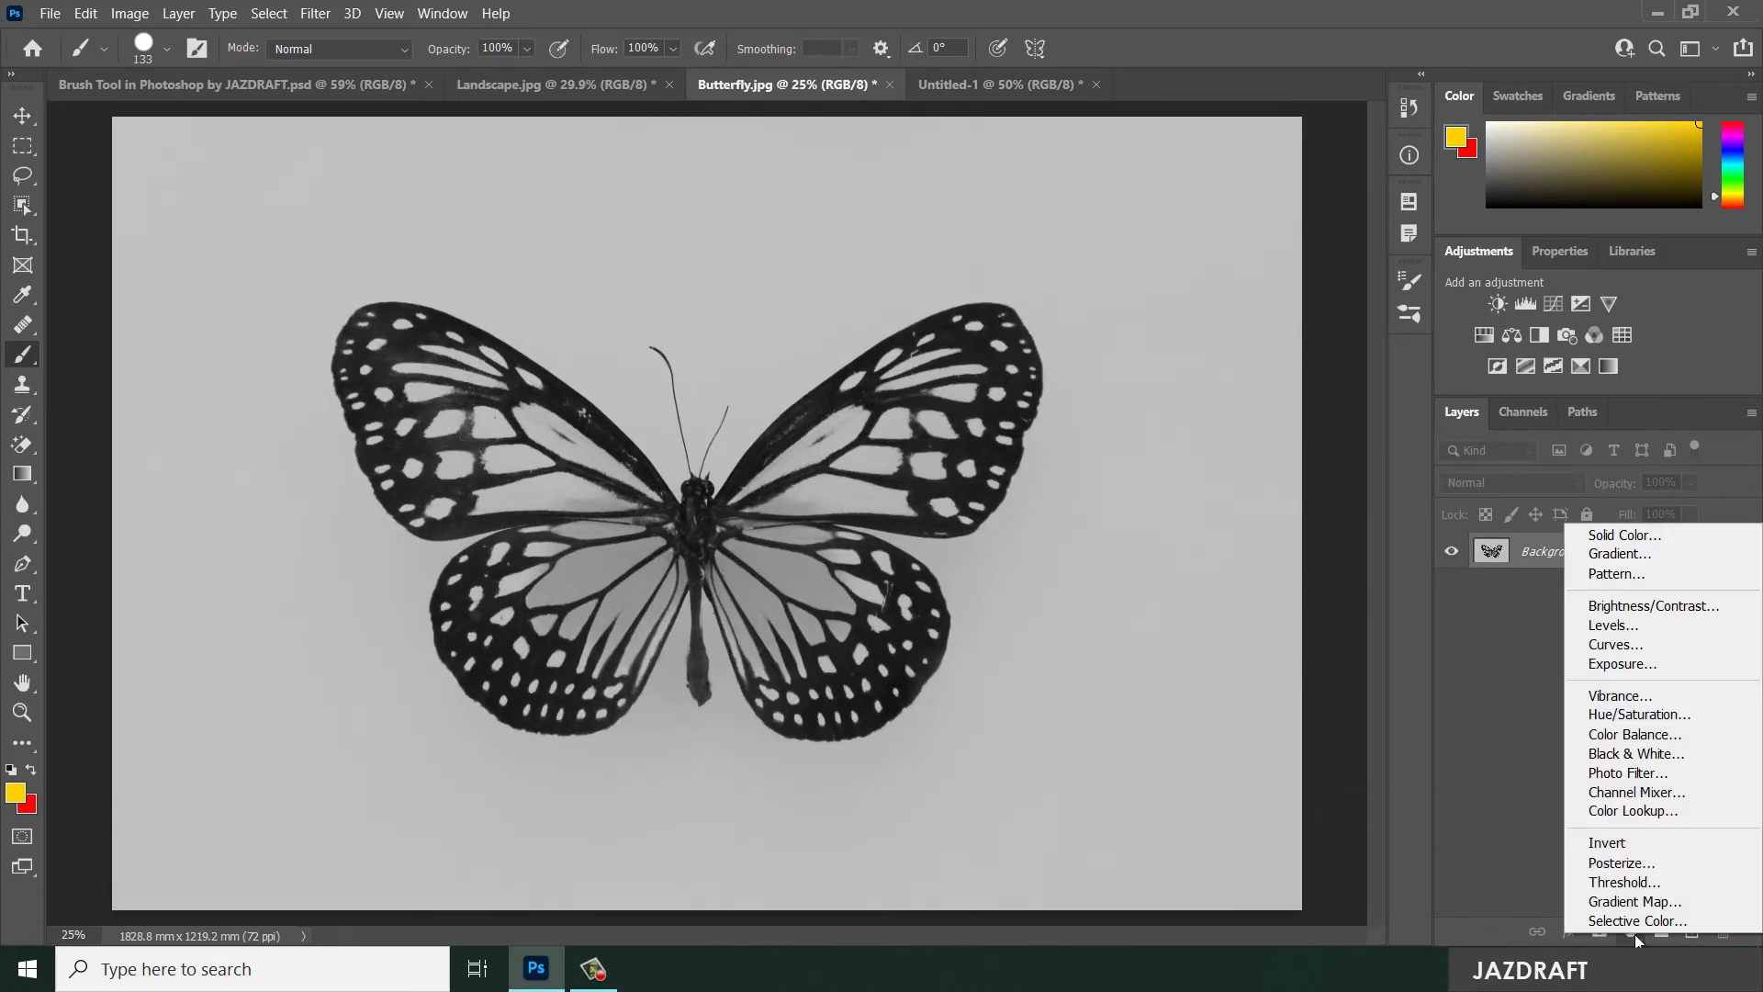
{"action": "left_click", "coordinate": [1617, 628]}
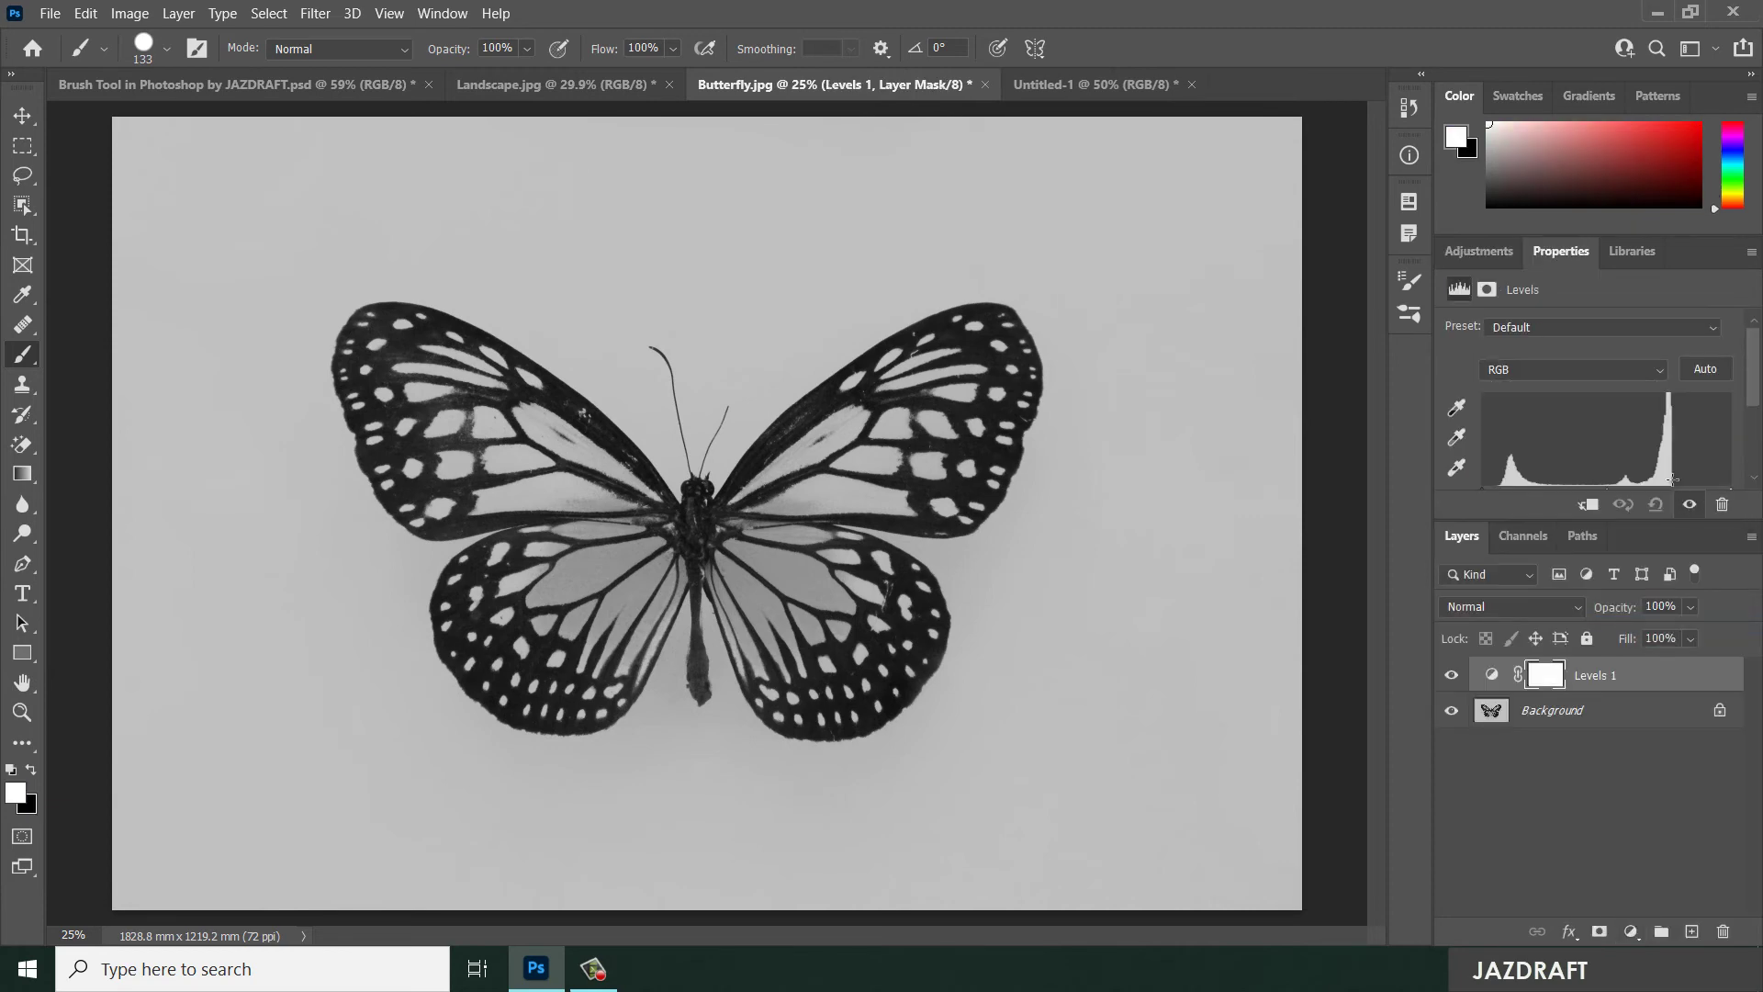
- Set the Levels adjustment's white input level to 187 to brighten the butterfly's background to white
{"action": "scroll", "coordinate": [1730, 390], "scroll_direction": "down", "scroll_amount": 3}
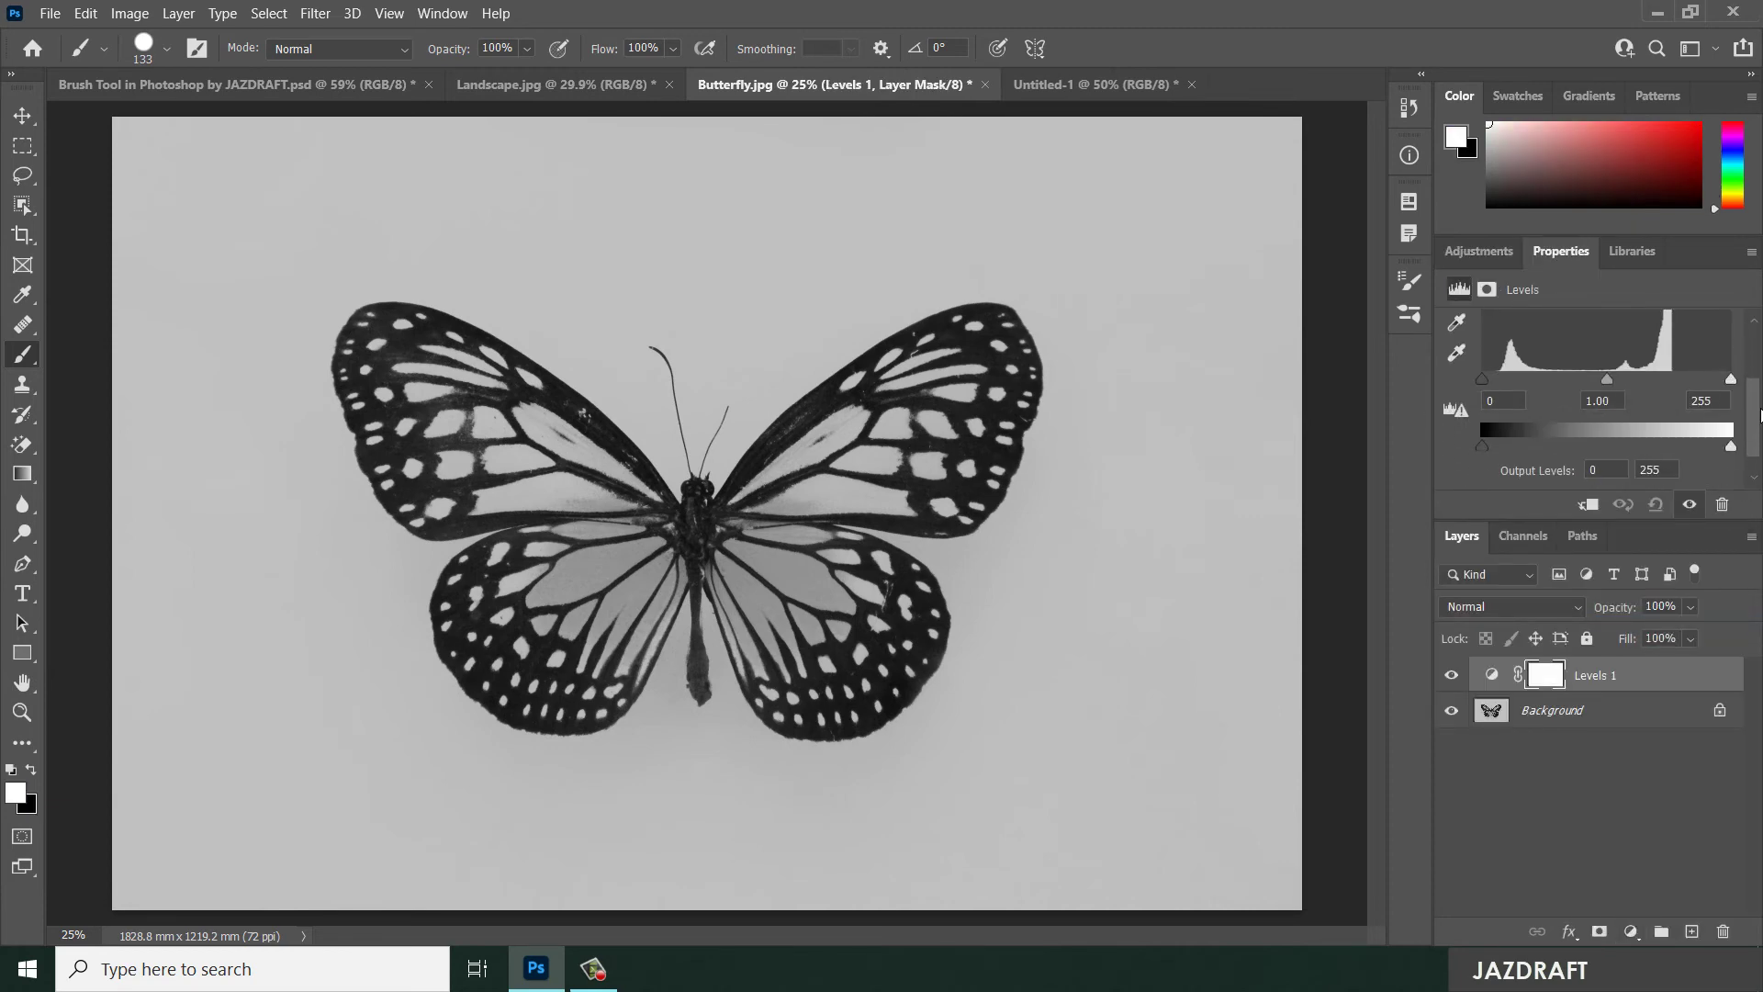
{"action": "left_click_drag", "start_coordinate": [1730, 412], "coordinate": [1663, 412]}
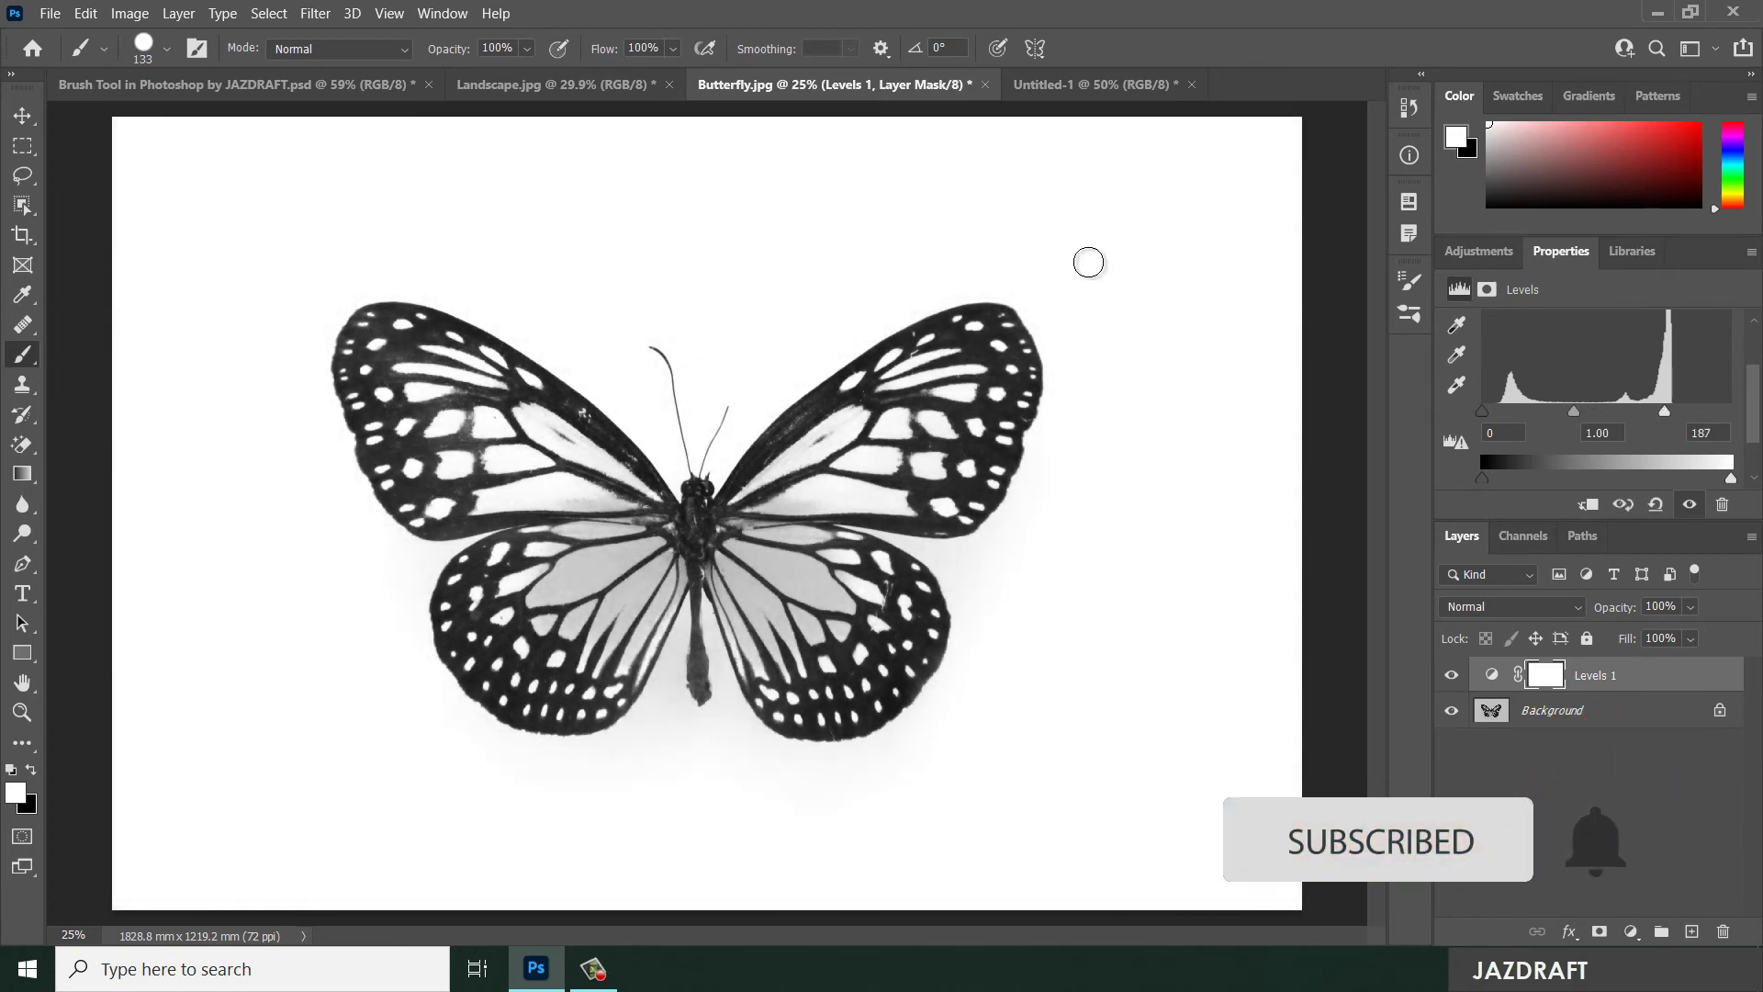
- Set the area around the canvas to the custom color ffffff
{"action": "right_click", "coordinate": [1313, 336]}
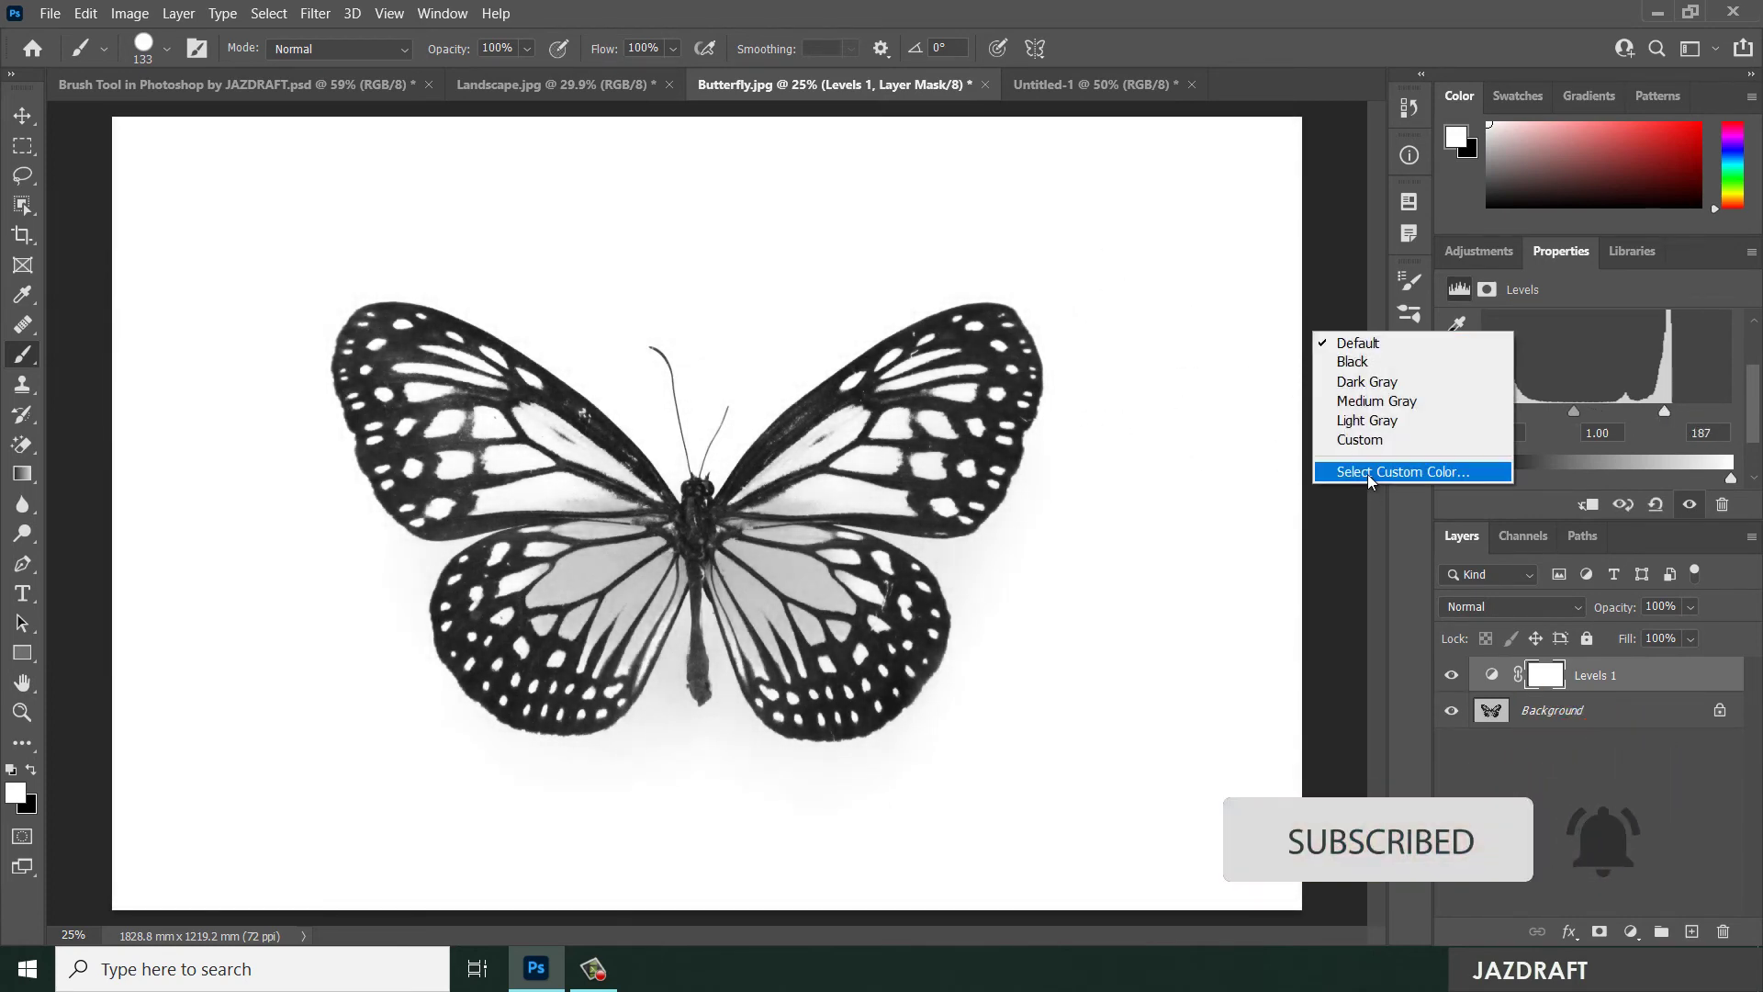
{"action": "left_click", "coordinate": [1368, 474]}
{"action": "left_click", "coordinate": [498, 163]}
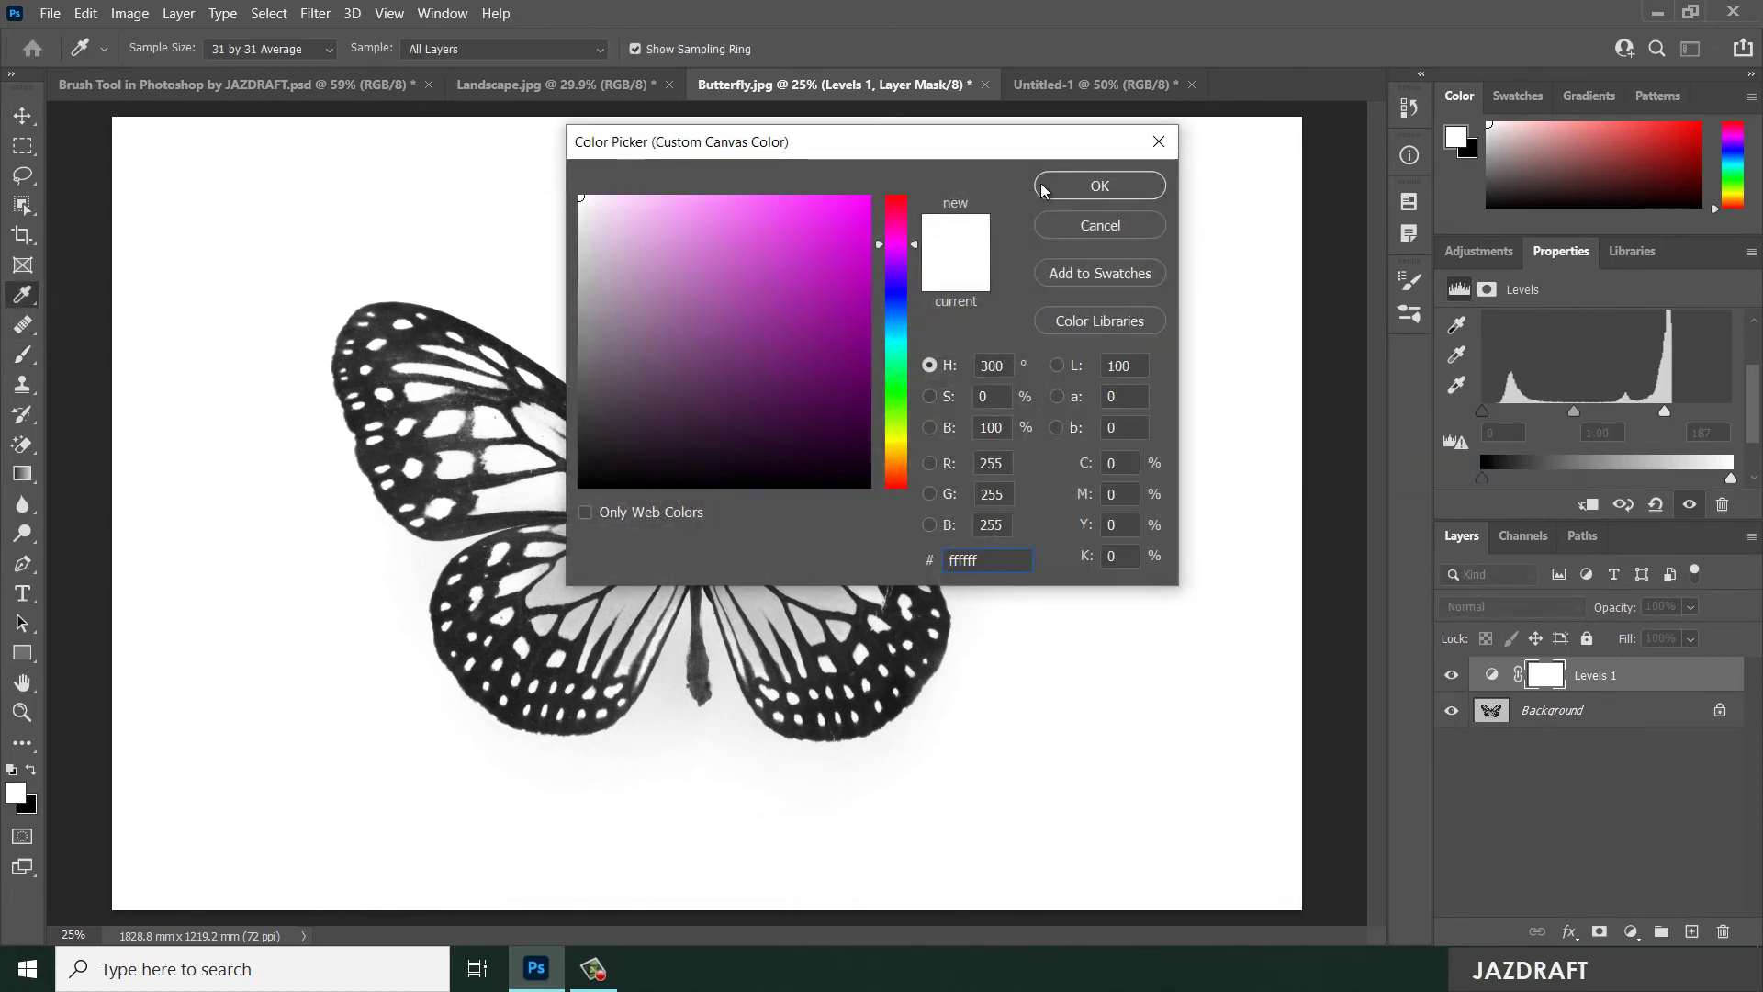
{"action": "left_click", "coordinate": [1116, 184]}
{"action": "key", "text": "b"}
{"action": "right_click", "coordinate": [1339, 225]}
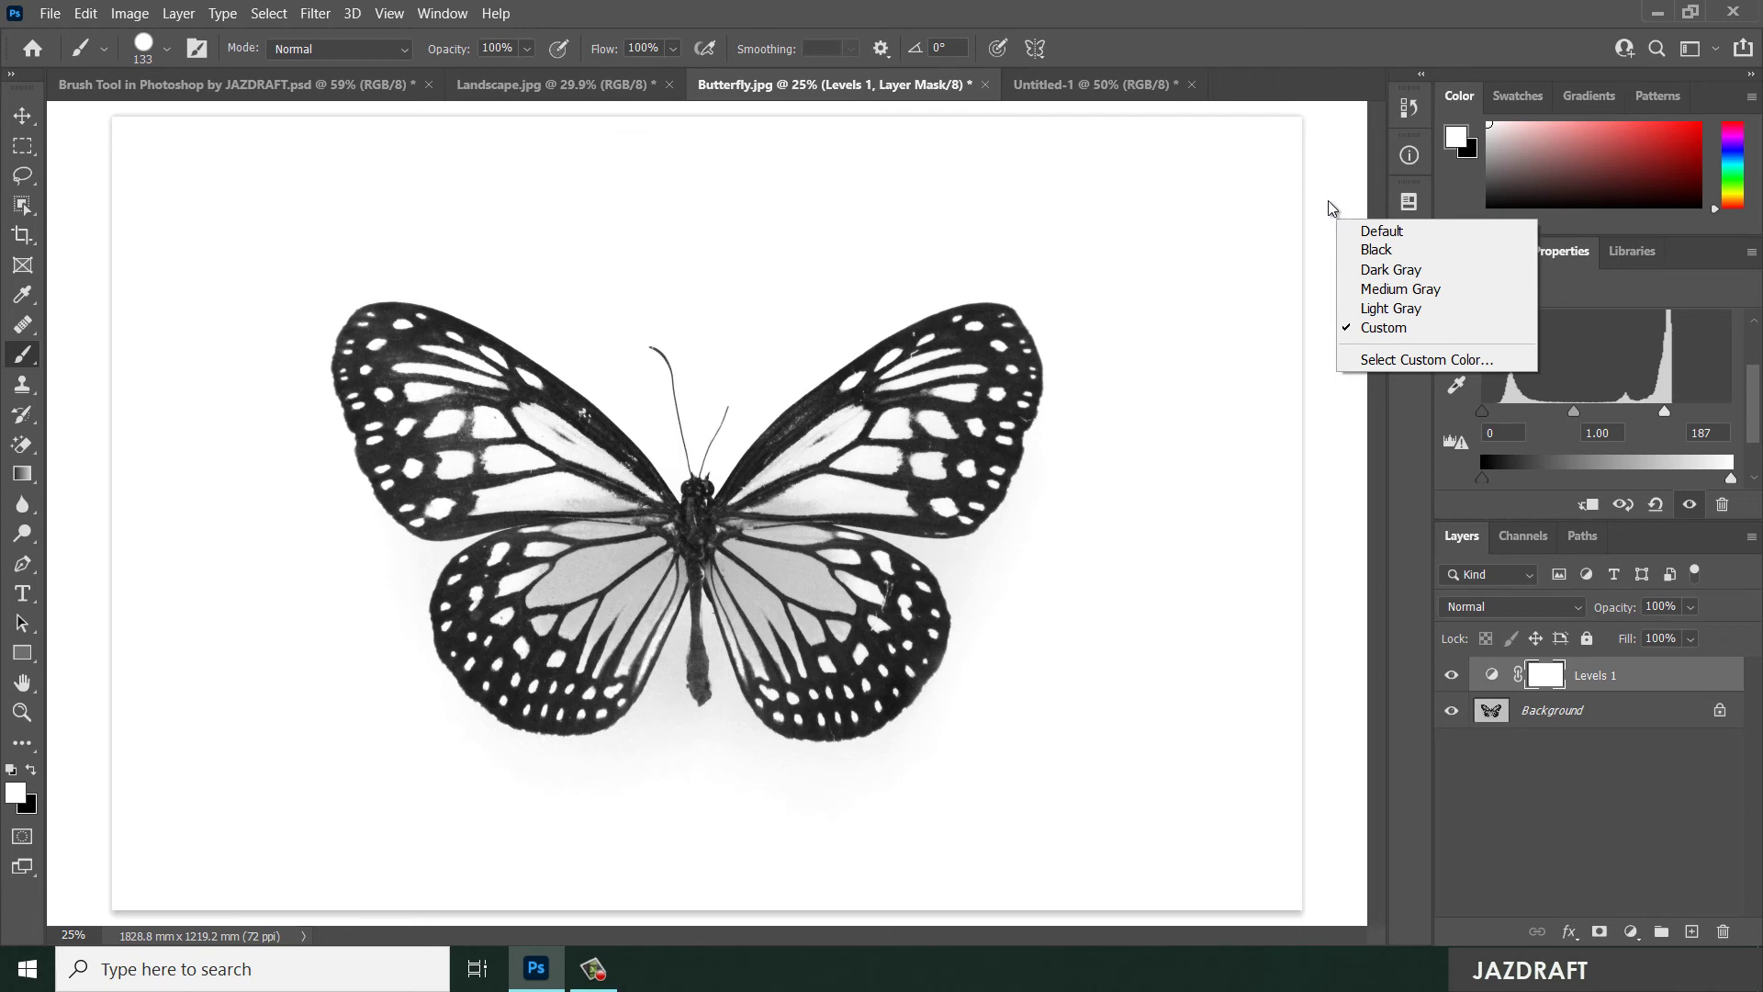
{"action": "left_click", "coordinate": [1139, 339]}
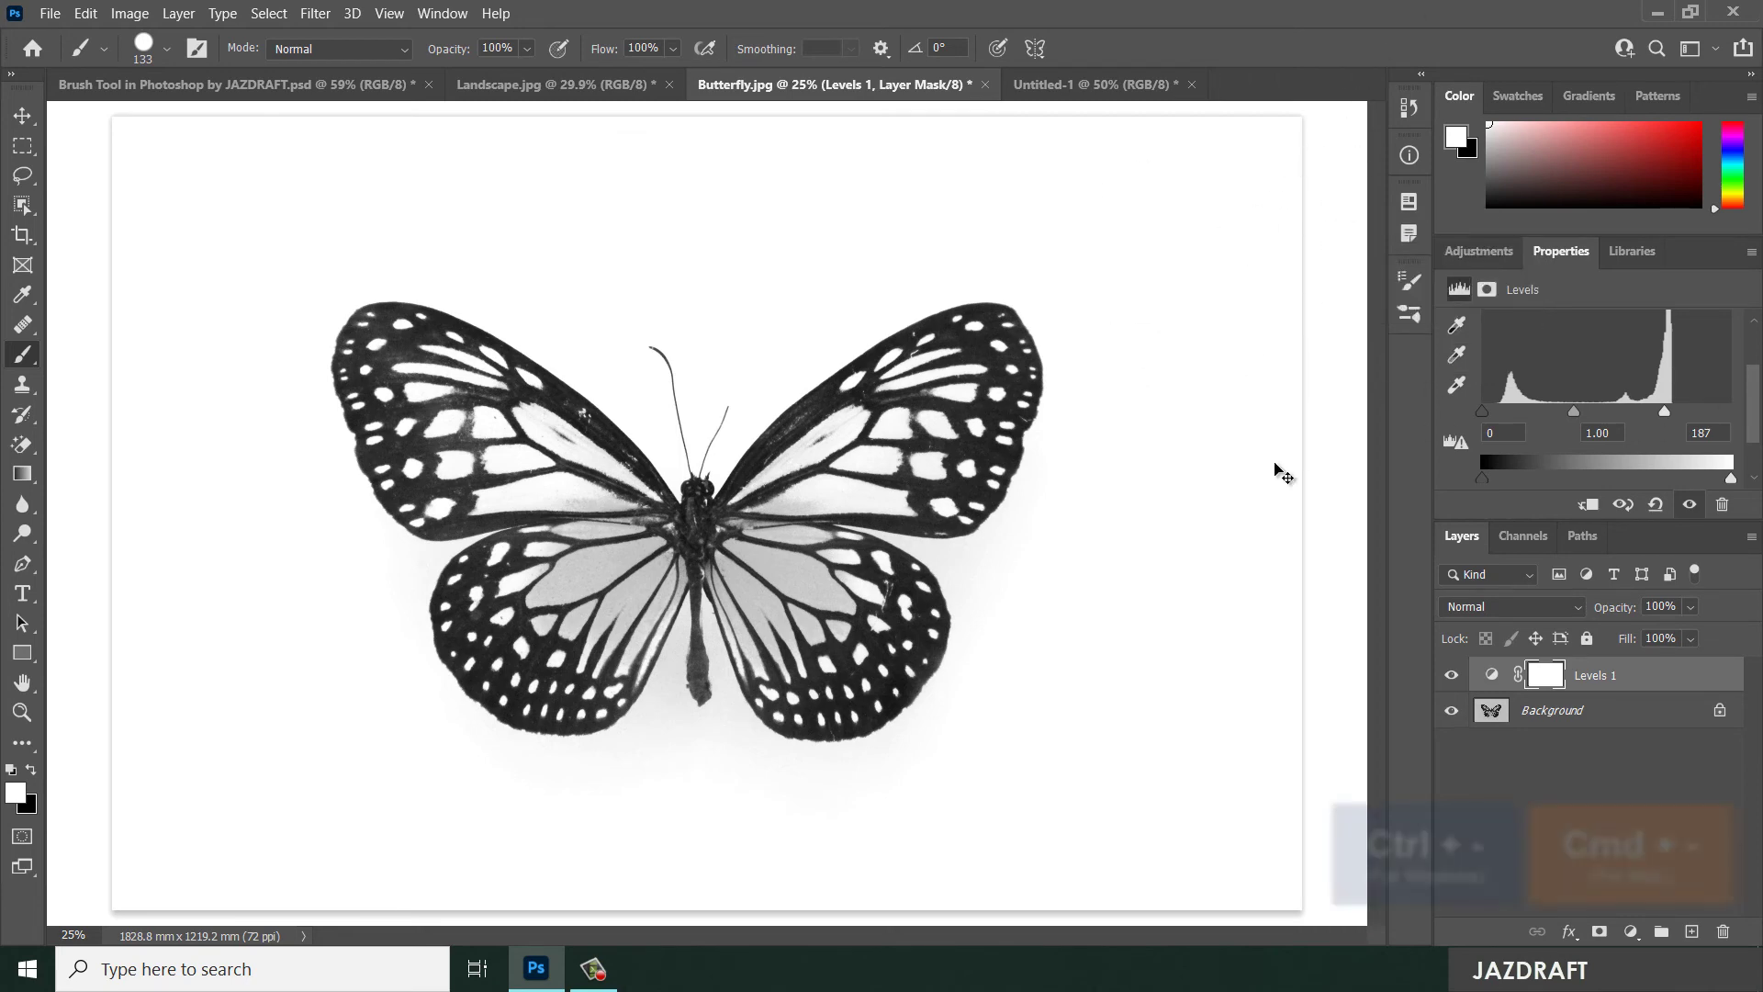
{"action": "key", "text": "ctrl+minus"}
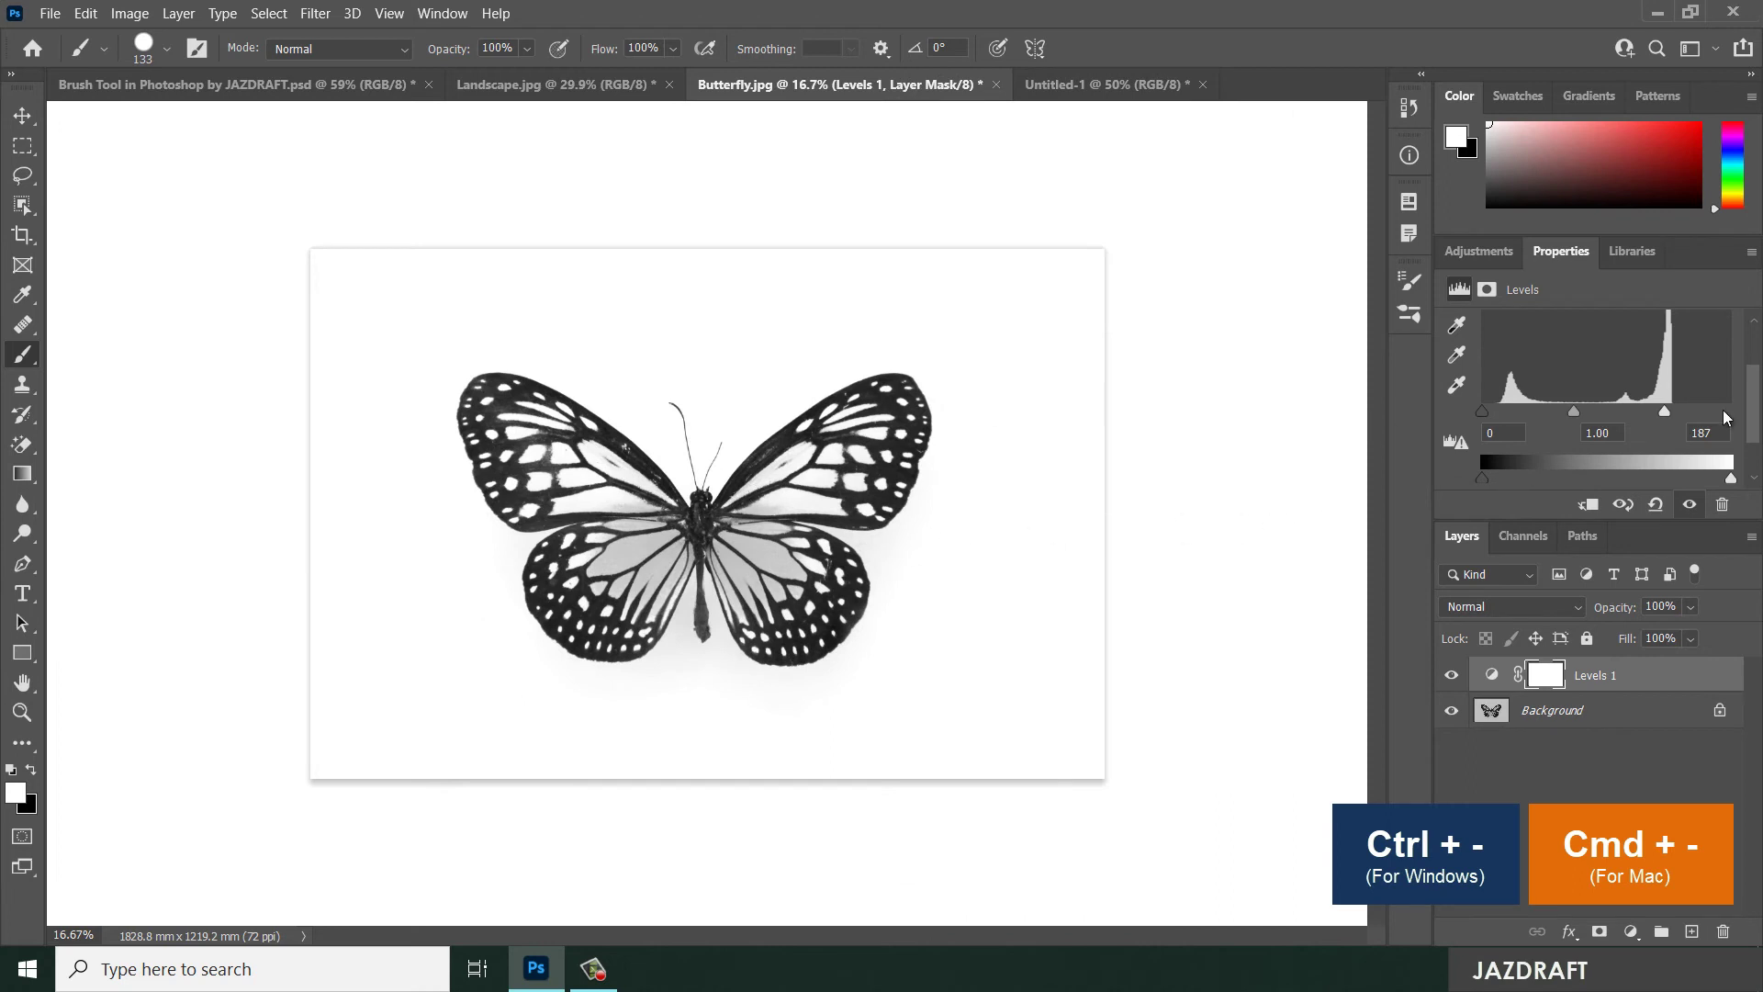
{"action": "mouse_move", "coordinate": [1663, 418]}
{"action": "left_mouse_down"}
{"action": "mouse_move", "coordinate": [1552, 419]}
{"action": "mouse_move", "coordinate": [1666, 418]}
{"action": "left_mouse_up"}
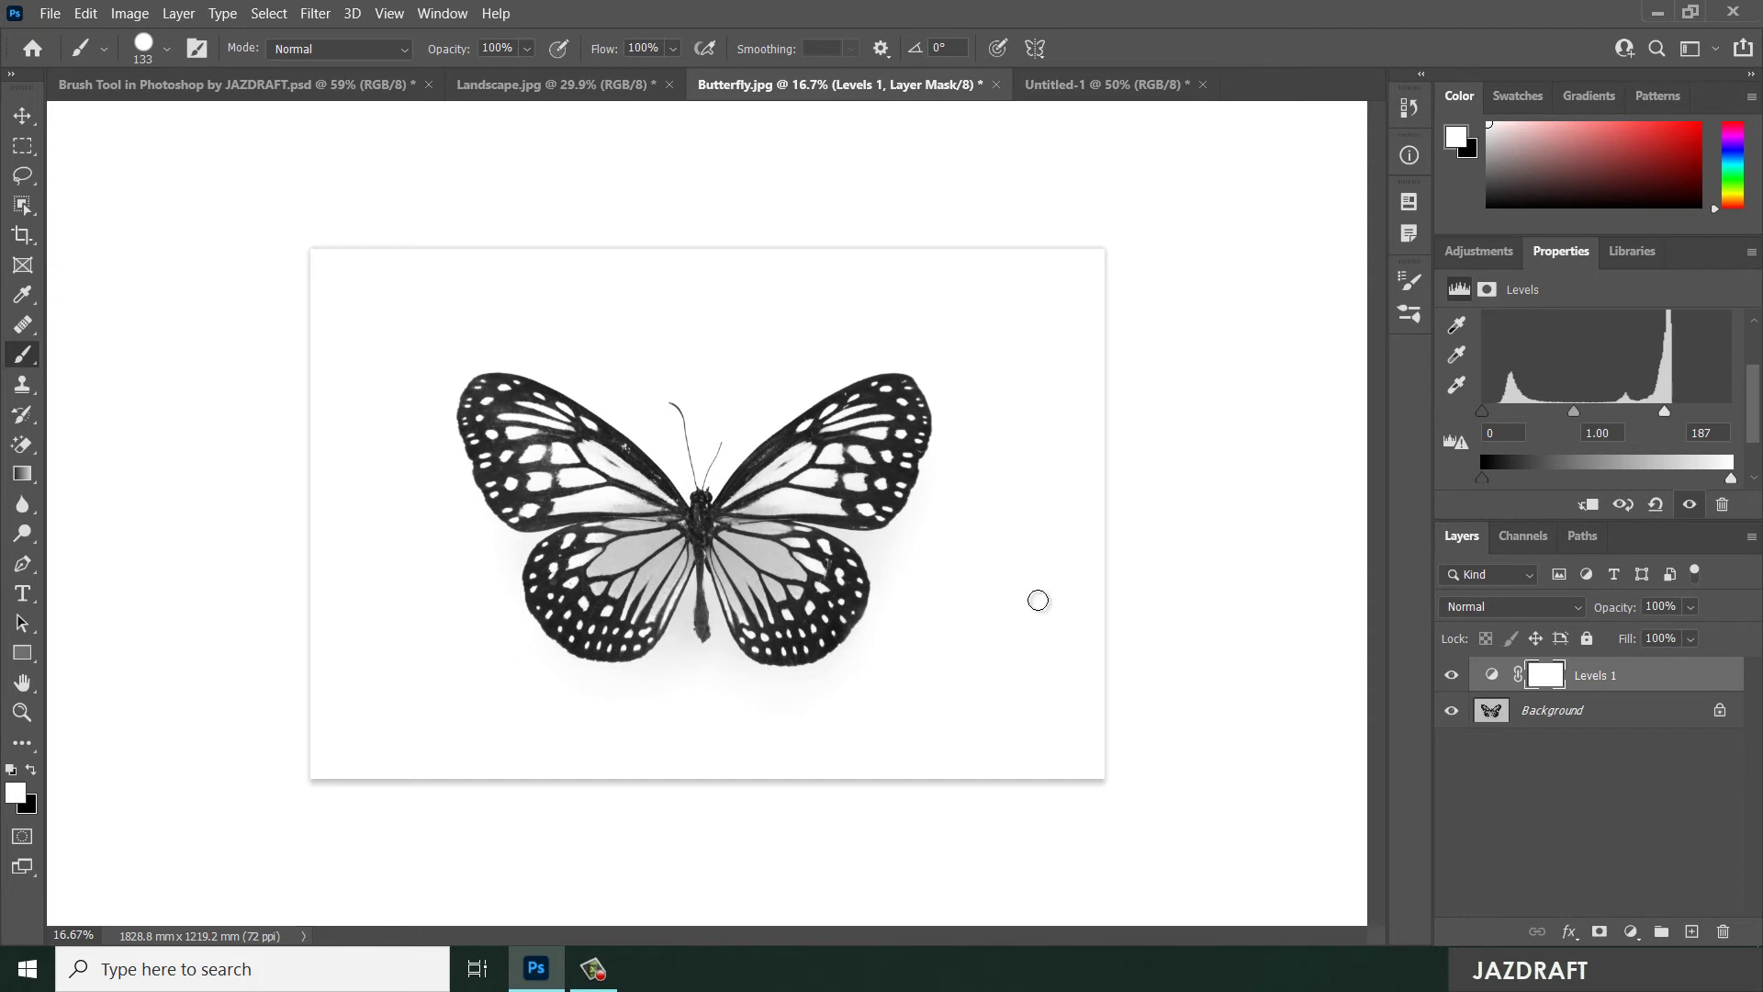
- Add a Curves adjustment layer directly above the butterfly Background layer
{"action": "left_click", "coordinate": [1570, 716]}
{"action": "left_click", "coordinate": [1632, 932]}
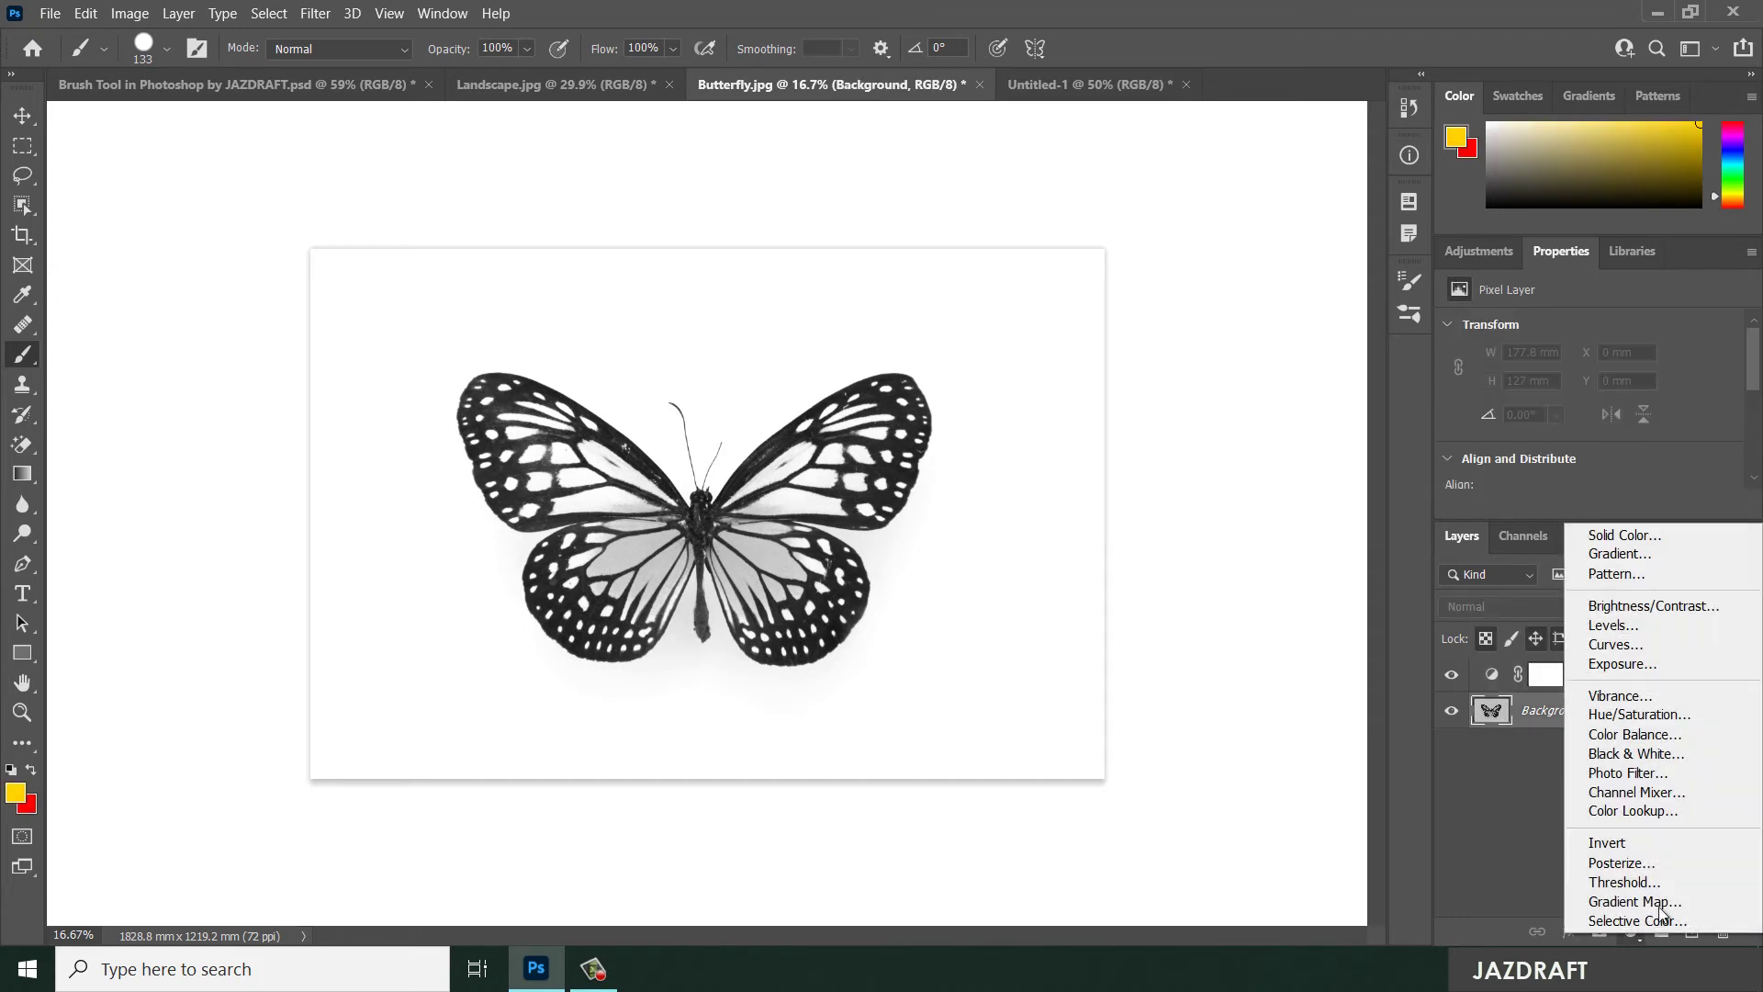
{"action": "left_click", "coordinate": [1633, 937]}
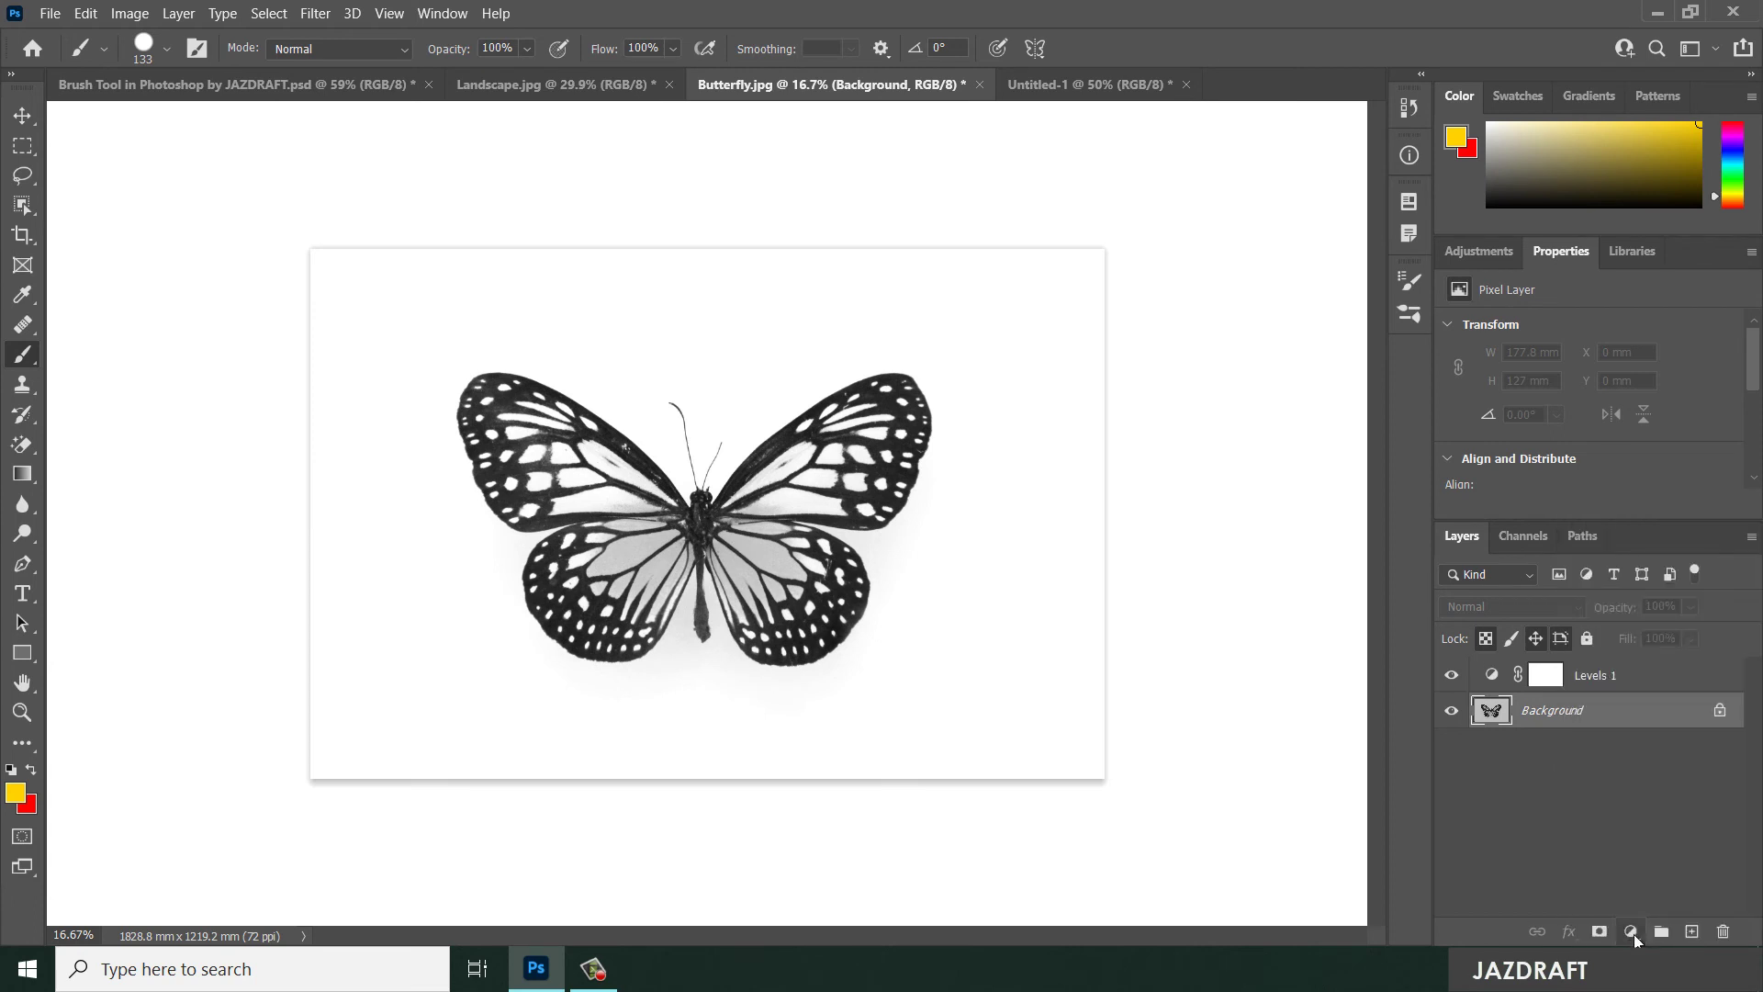
{"action": "left_click", "coordinate": [1632, 937]}
{"action": "left_click", "coordinate": [1616, 645]}
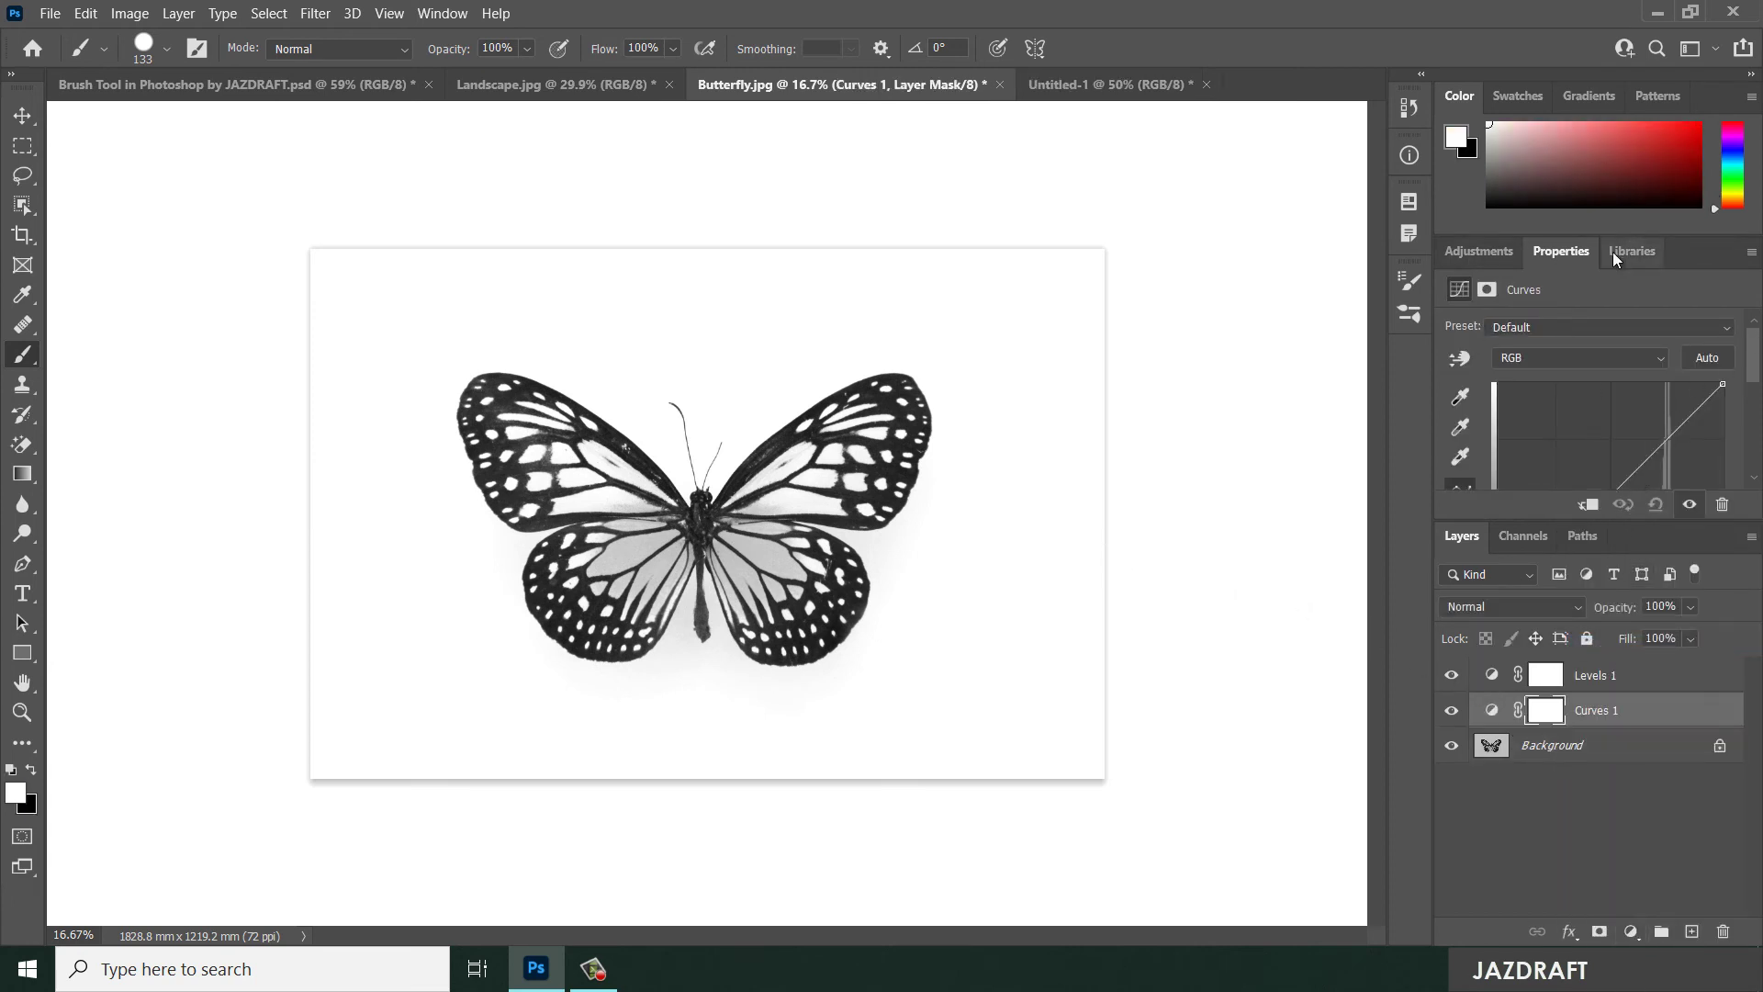
- Float the Curves properties and bend the RGB curve into an S, lowering the darker tones and raising the lighter ones
{"action": "left_click_drag", "start_coordinate": [1561, 251], "coordinate": [1125, 177]}
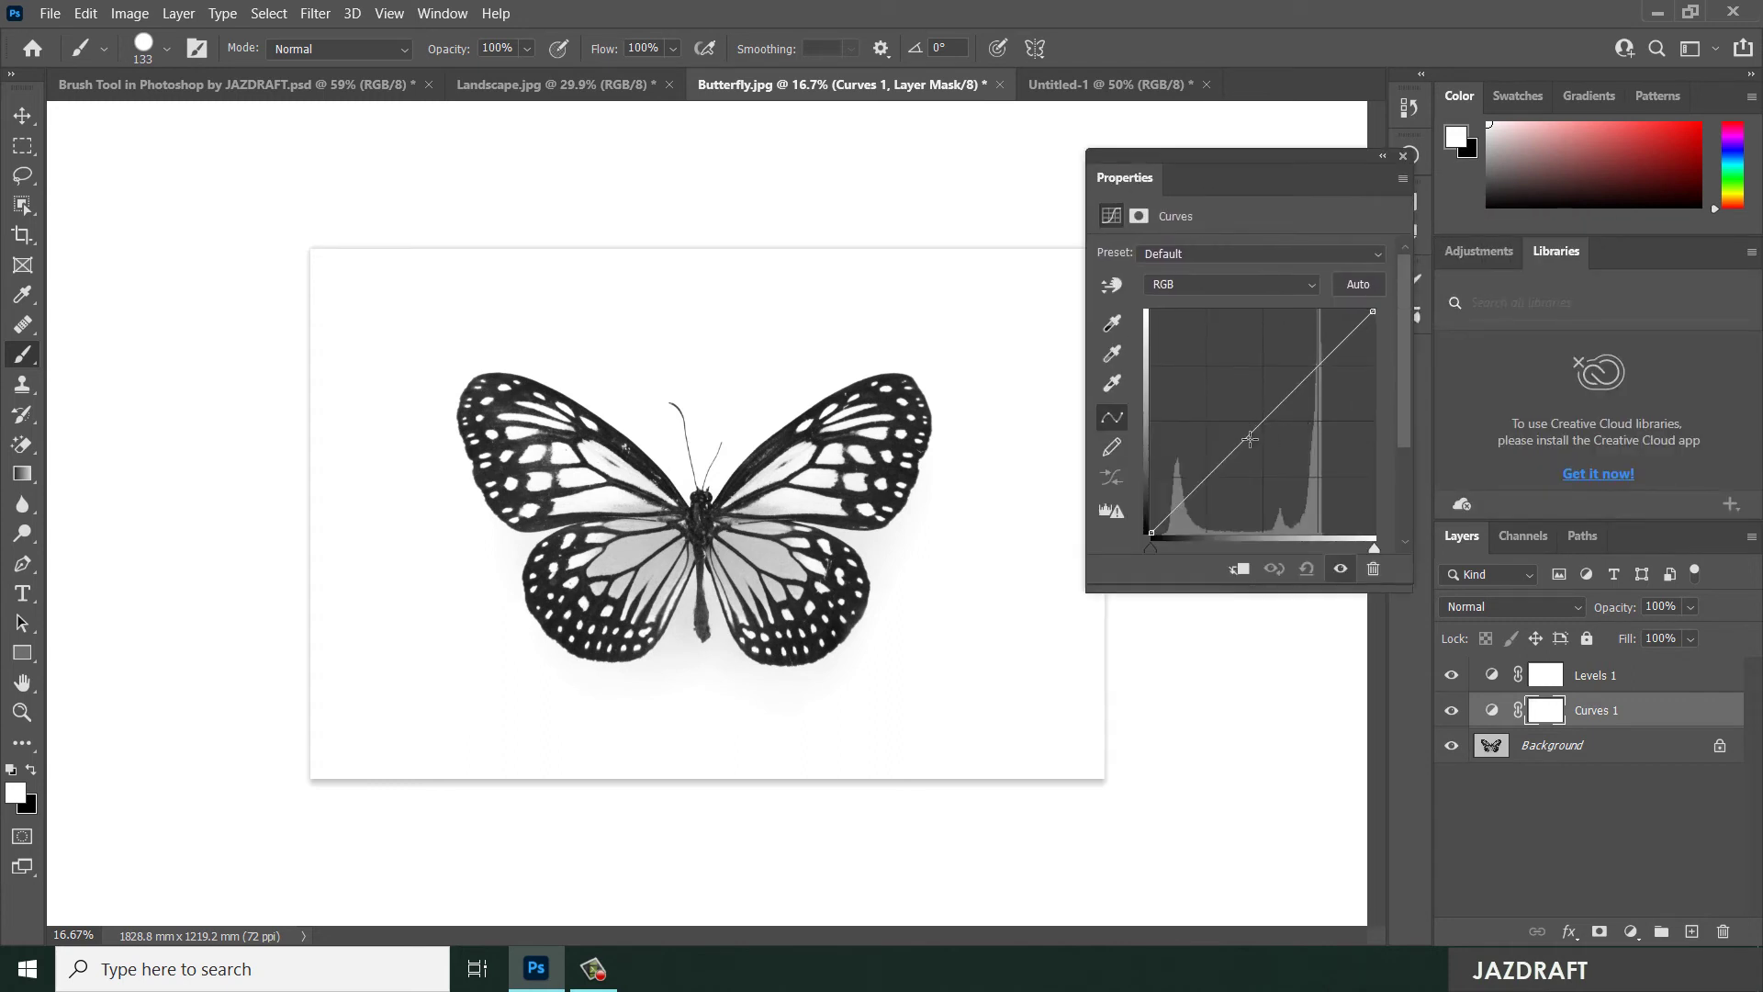
{"action": "mouse_move", "coordinate": [1233, 460]}
{"action": "left_mouse_down"}
{"action": "mouse_move", "coordinate": [1250, 477]}
{"action": "mouse_move", "coordinate": [1239, 457]}
{"action": "left_mouse_up"}
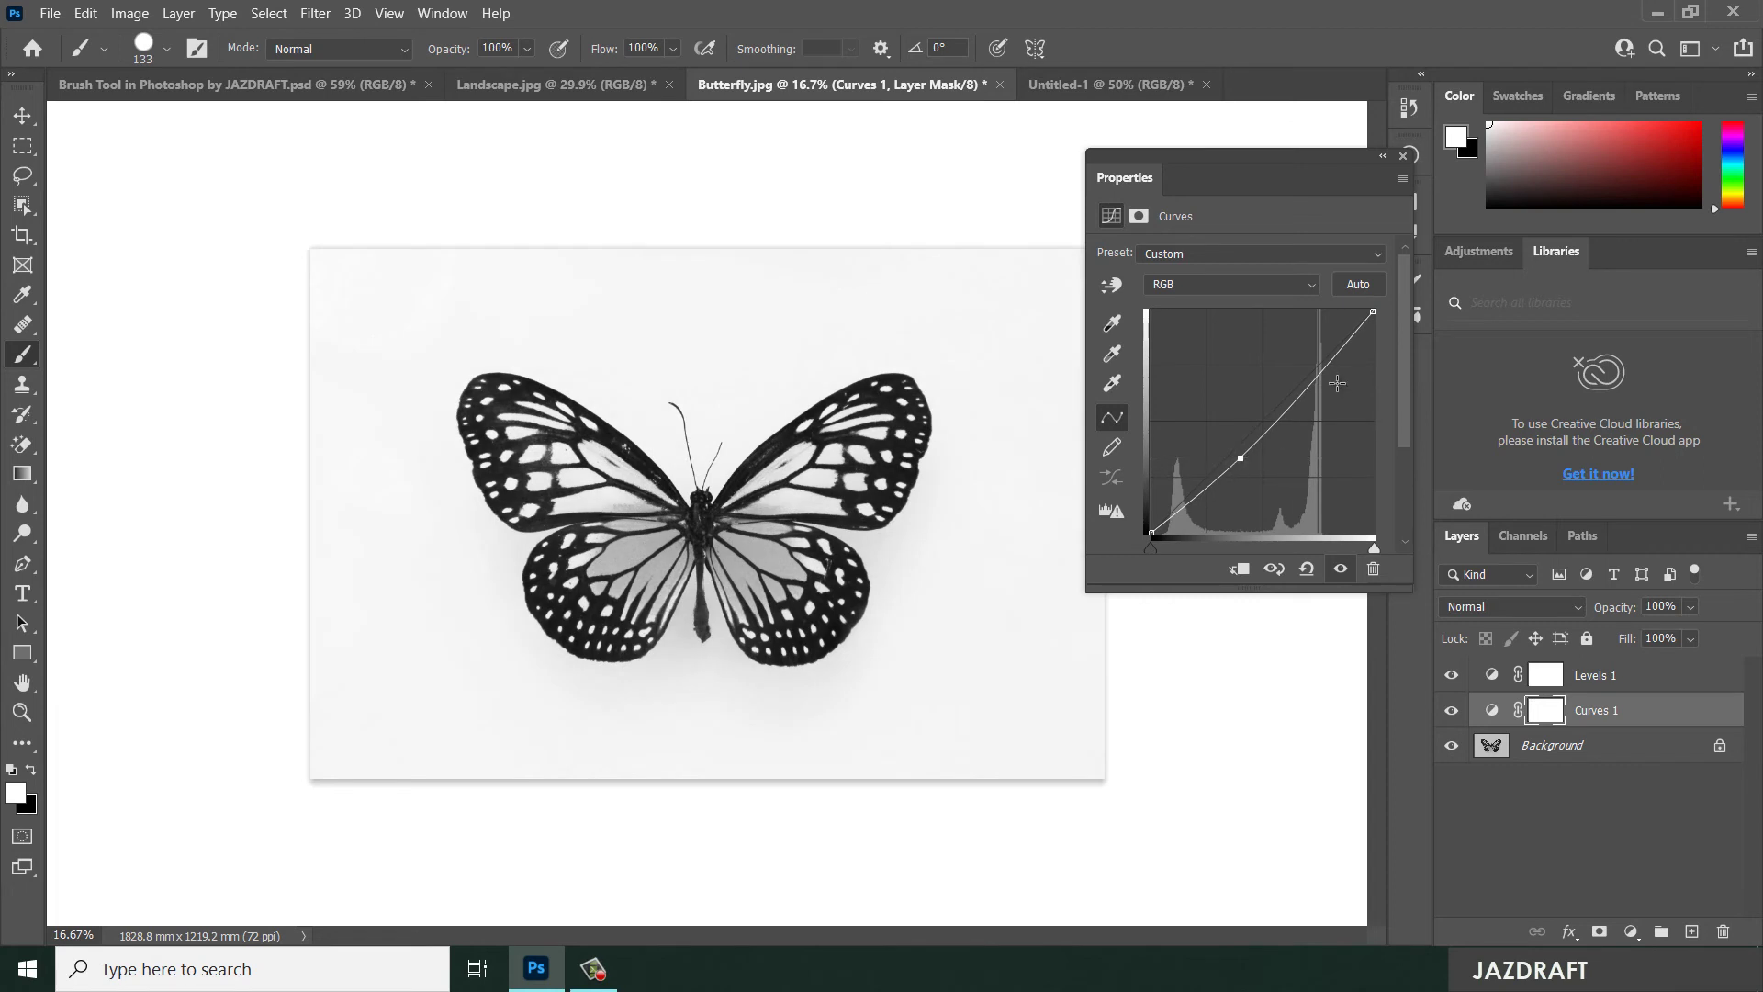
{"action": "left_click_drag", "start_coordinate": [1308, 394], "coordinate": [1291, 358]}
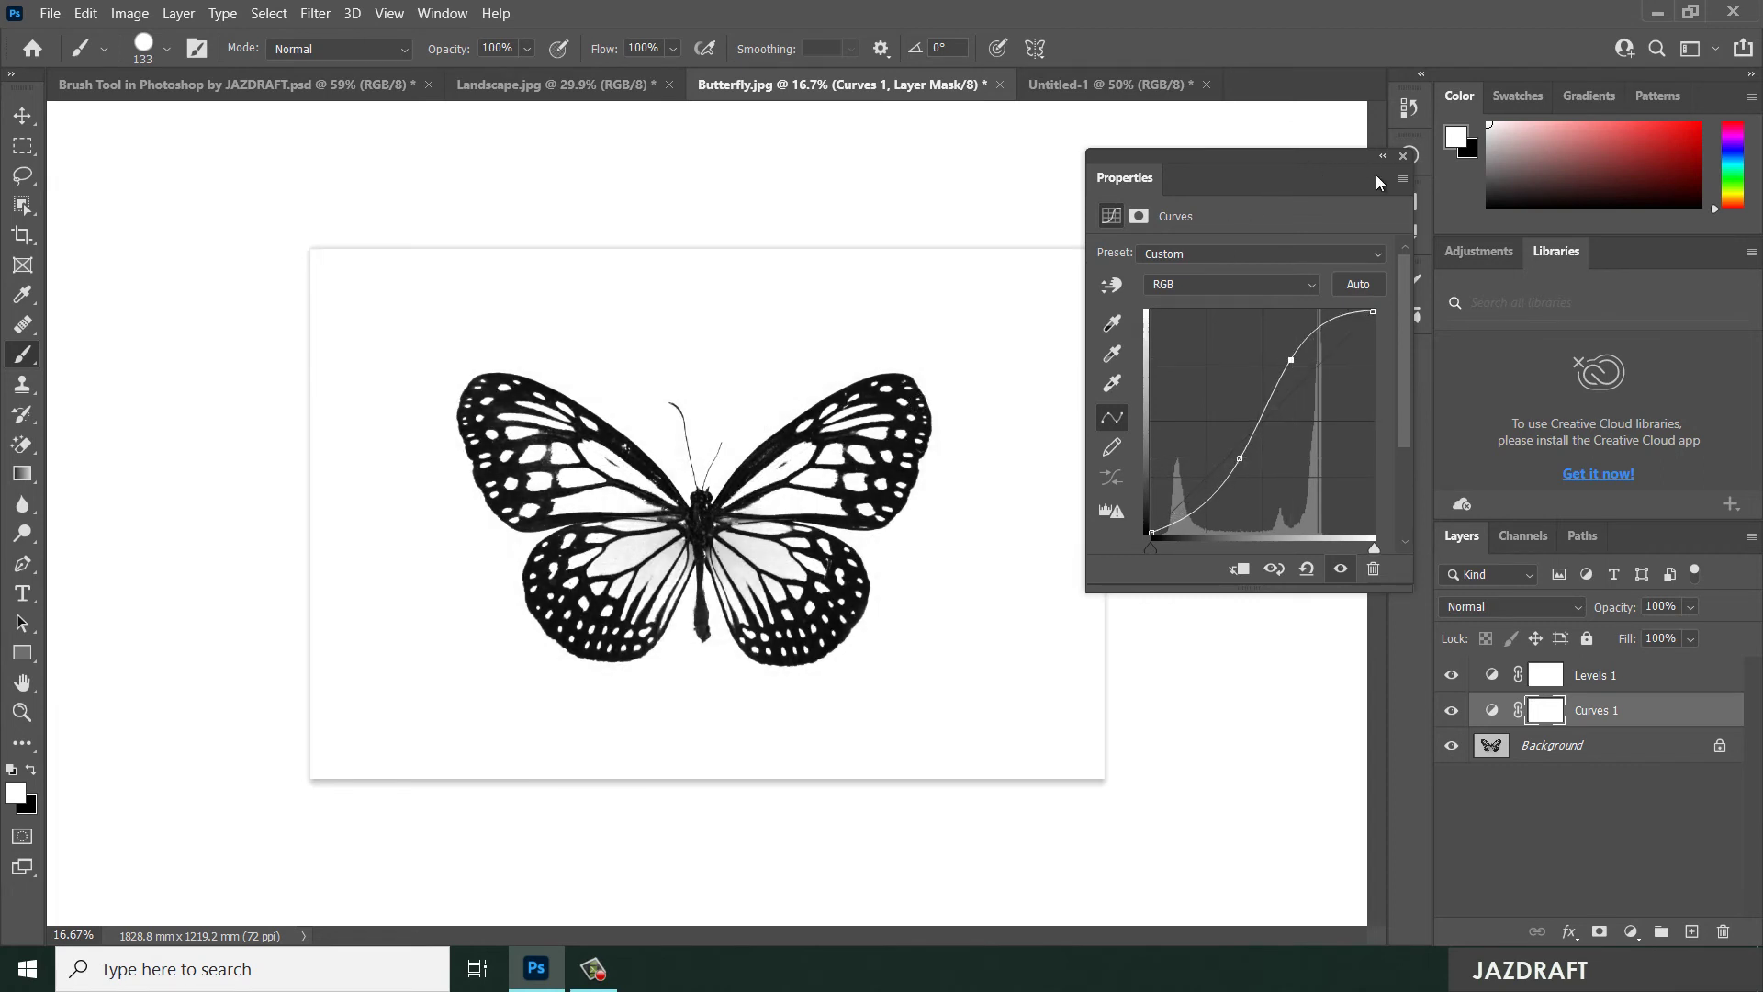
- Put away the Curves properties and bring back the Adjustments and Layers panels
{"action": "left_click_drag", "start_coordinate": [1376, 180], "coordinate": [1633, 204]}
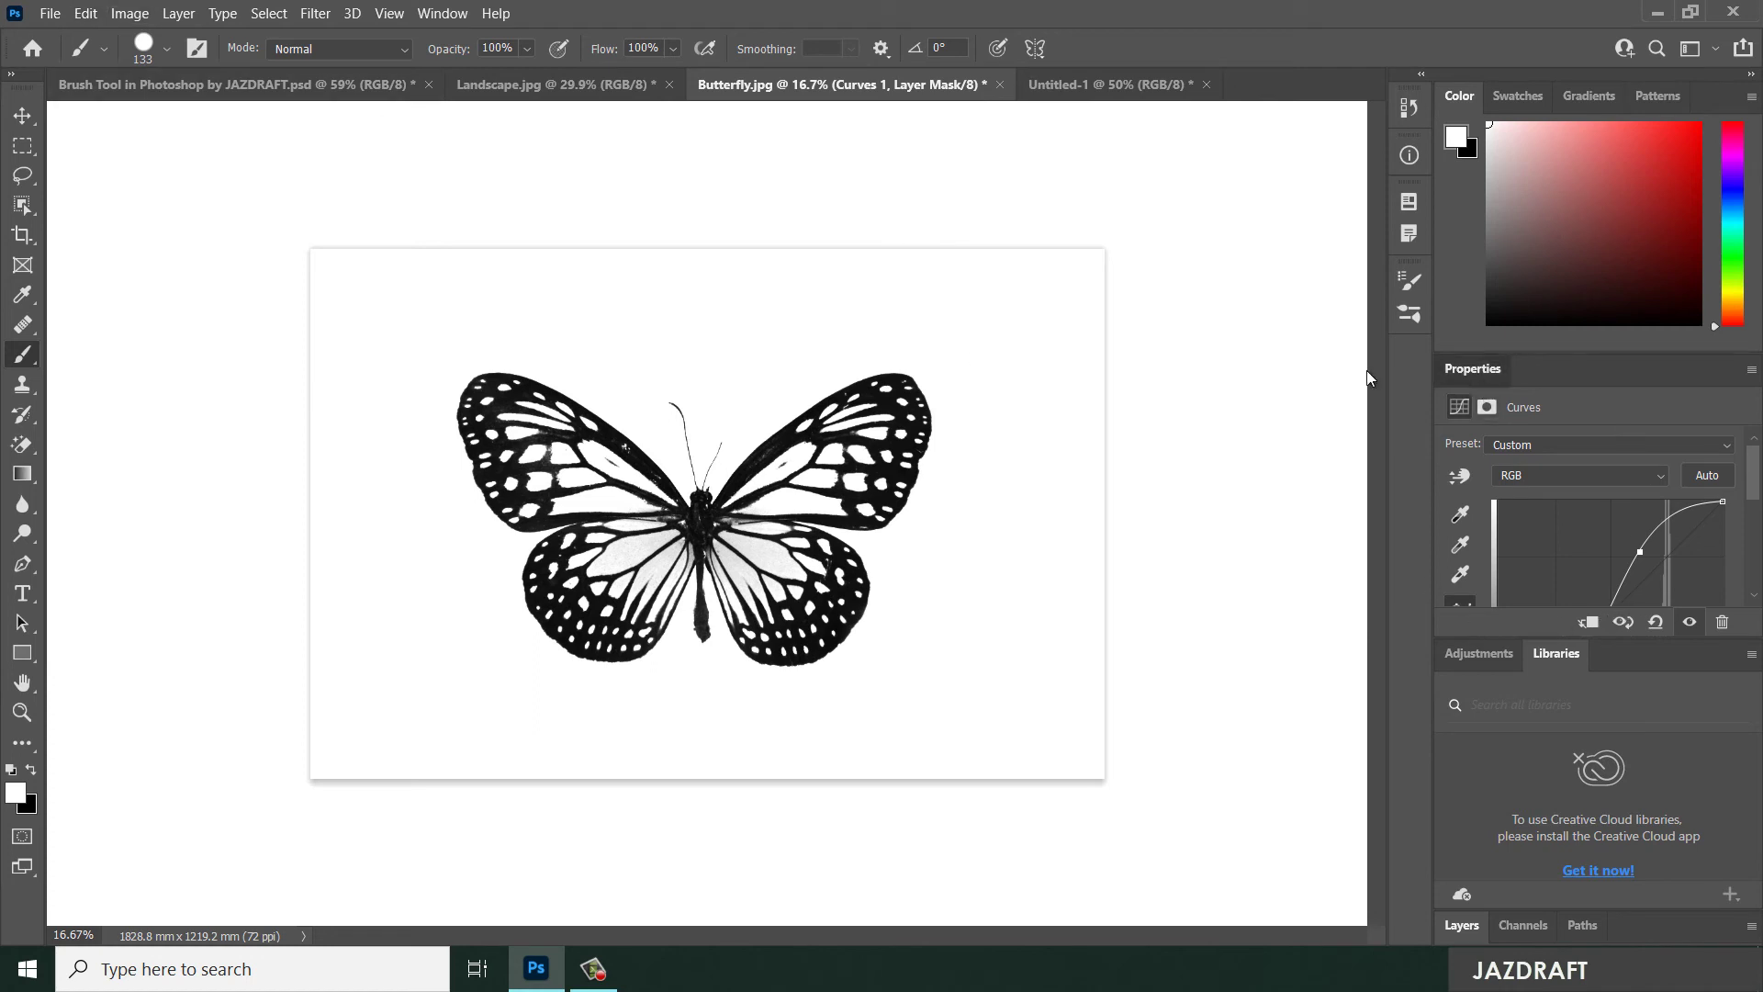
{"action": "left_click_drag", "start_coordinate": [1472, 368], "coordinate": [1178, 340]}
{"action": "left_click", "coordinate": [1451, 318]}
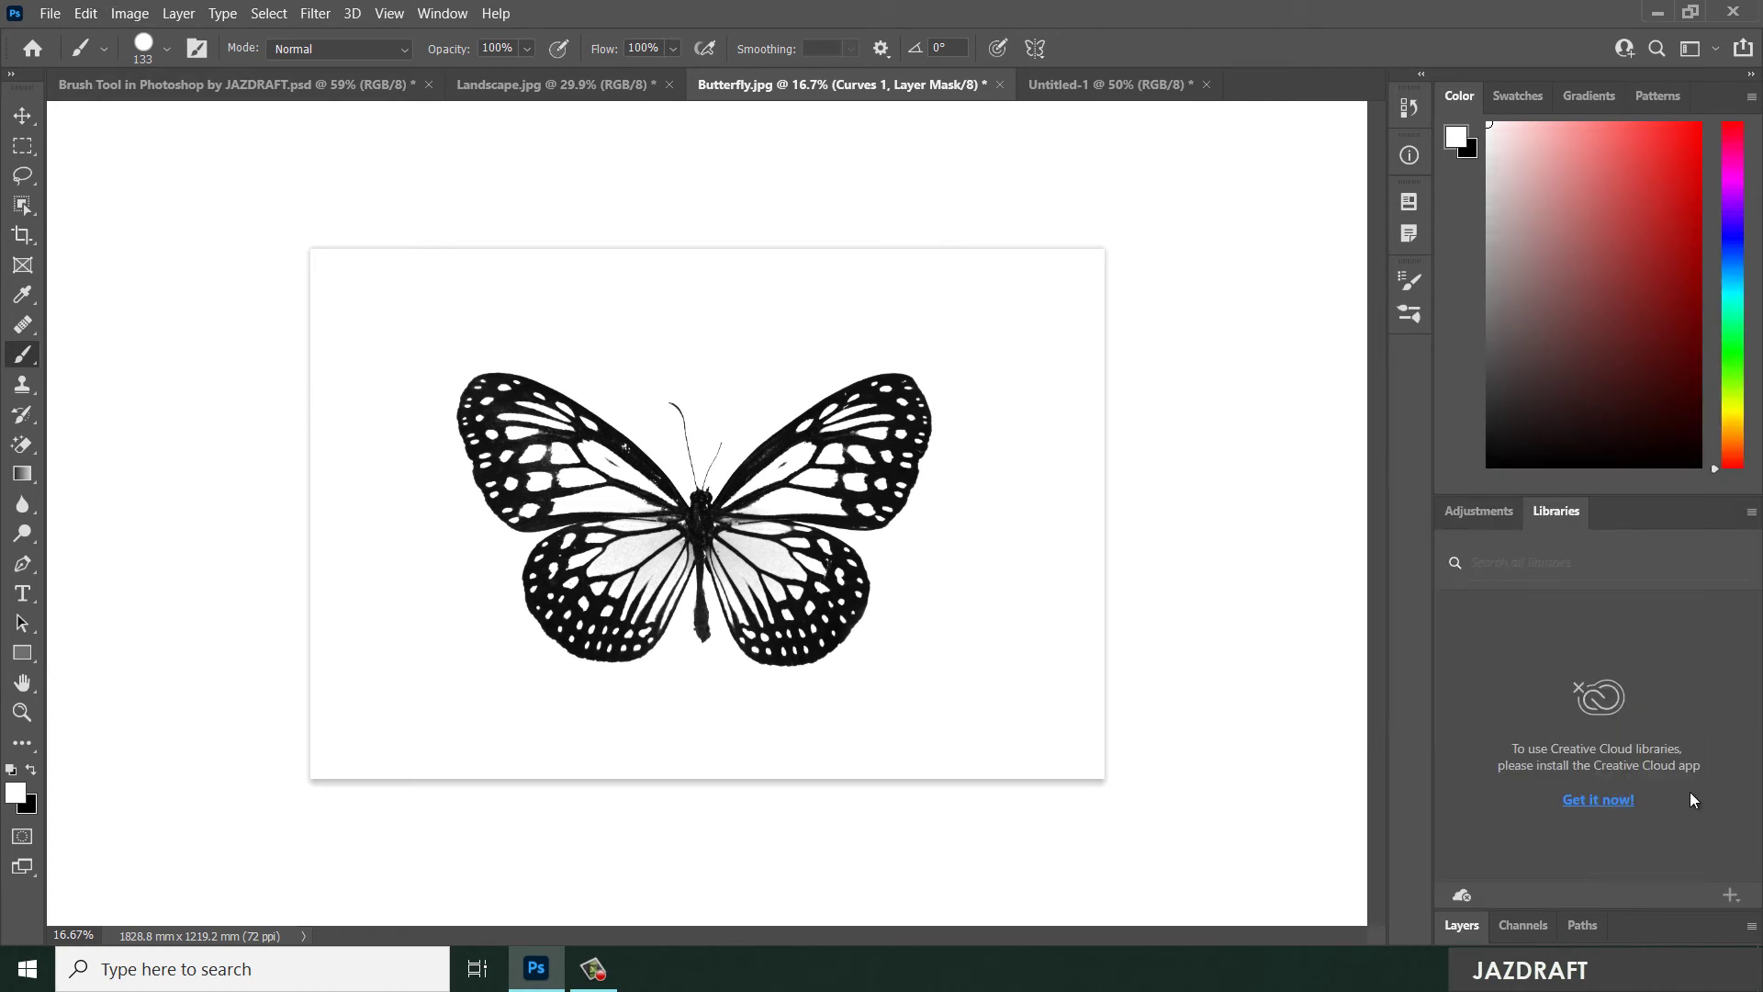
{"action": "left_click", "coordinate": [1479, 515]}
{"action": "left_click", "coordinate": [1480, 928]}
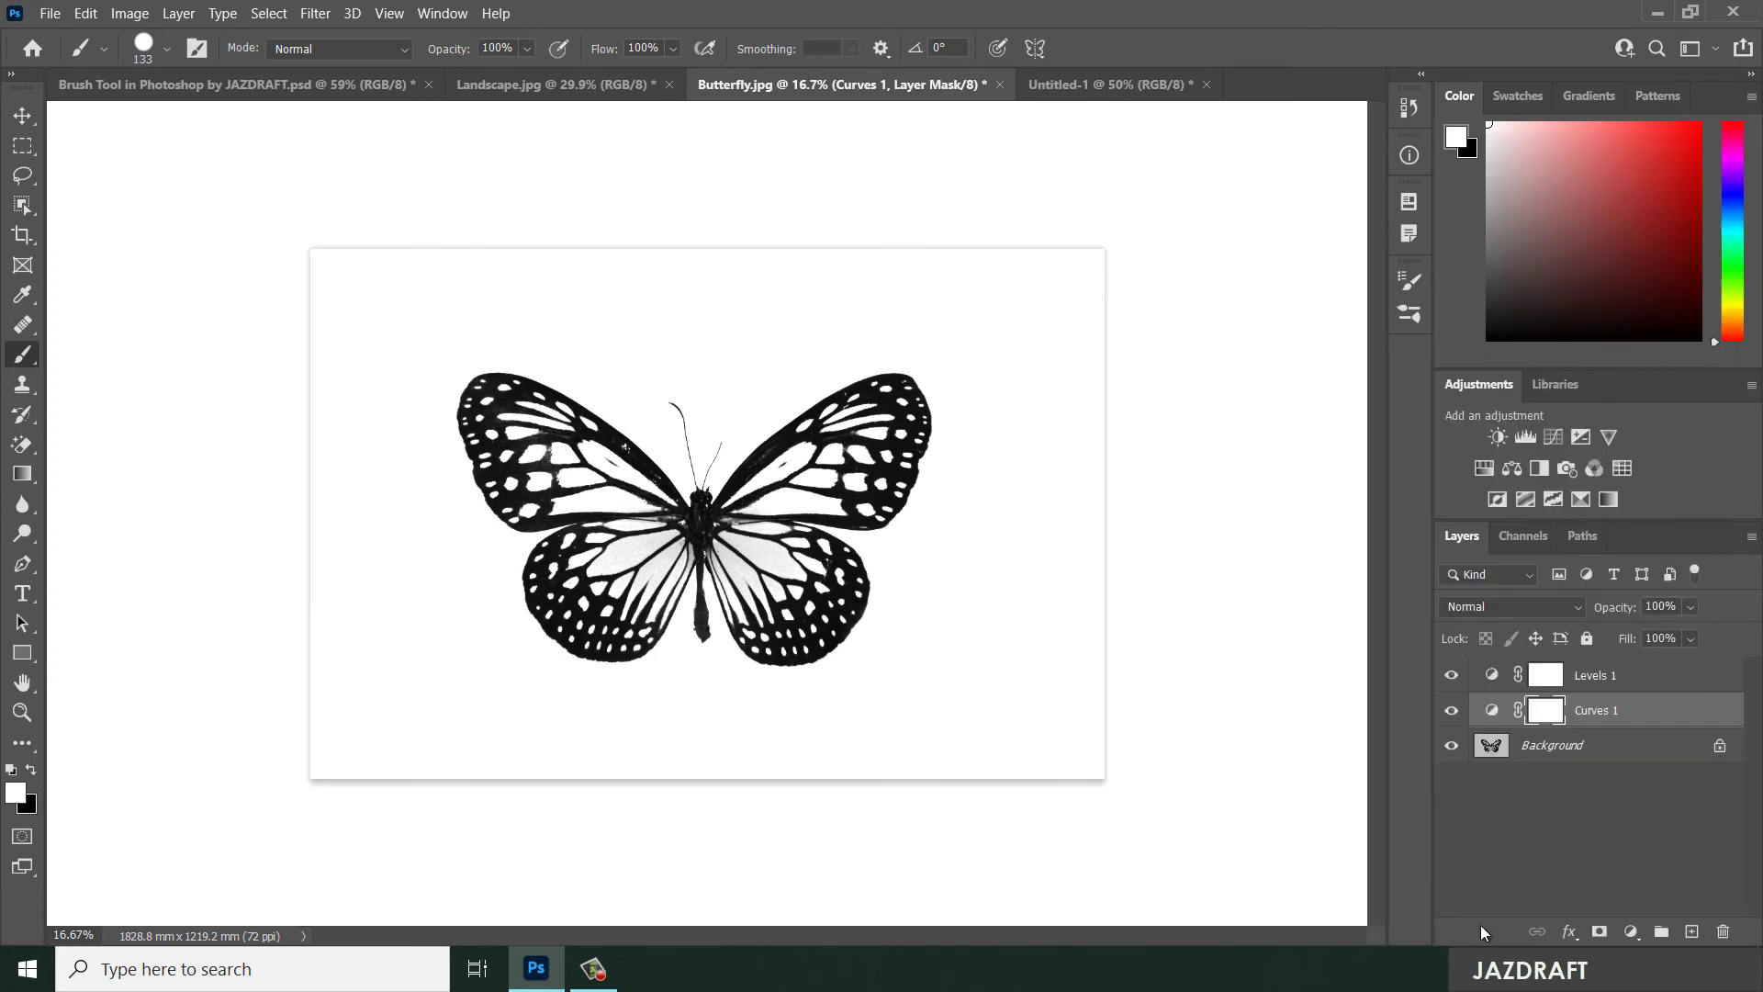
- Merge the Levels 1, Curves 1 and Background layers into a single layer
{"action": "left_click", "coordinate": [1618, 748]}
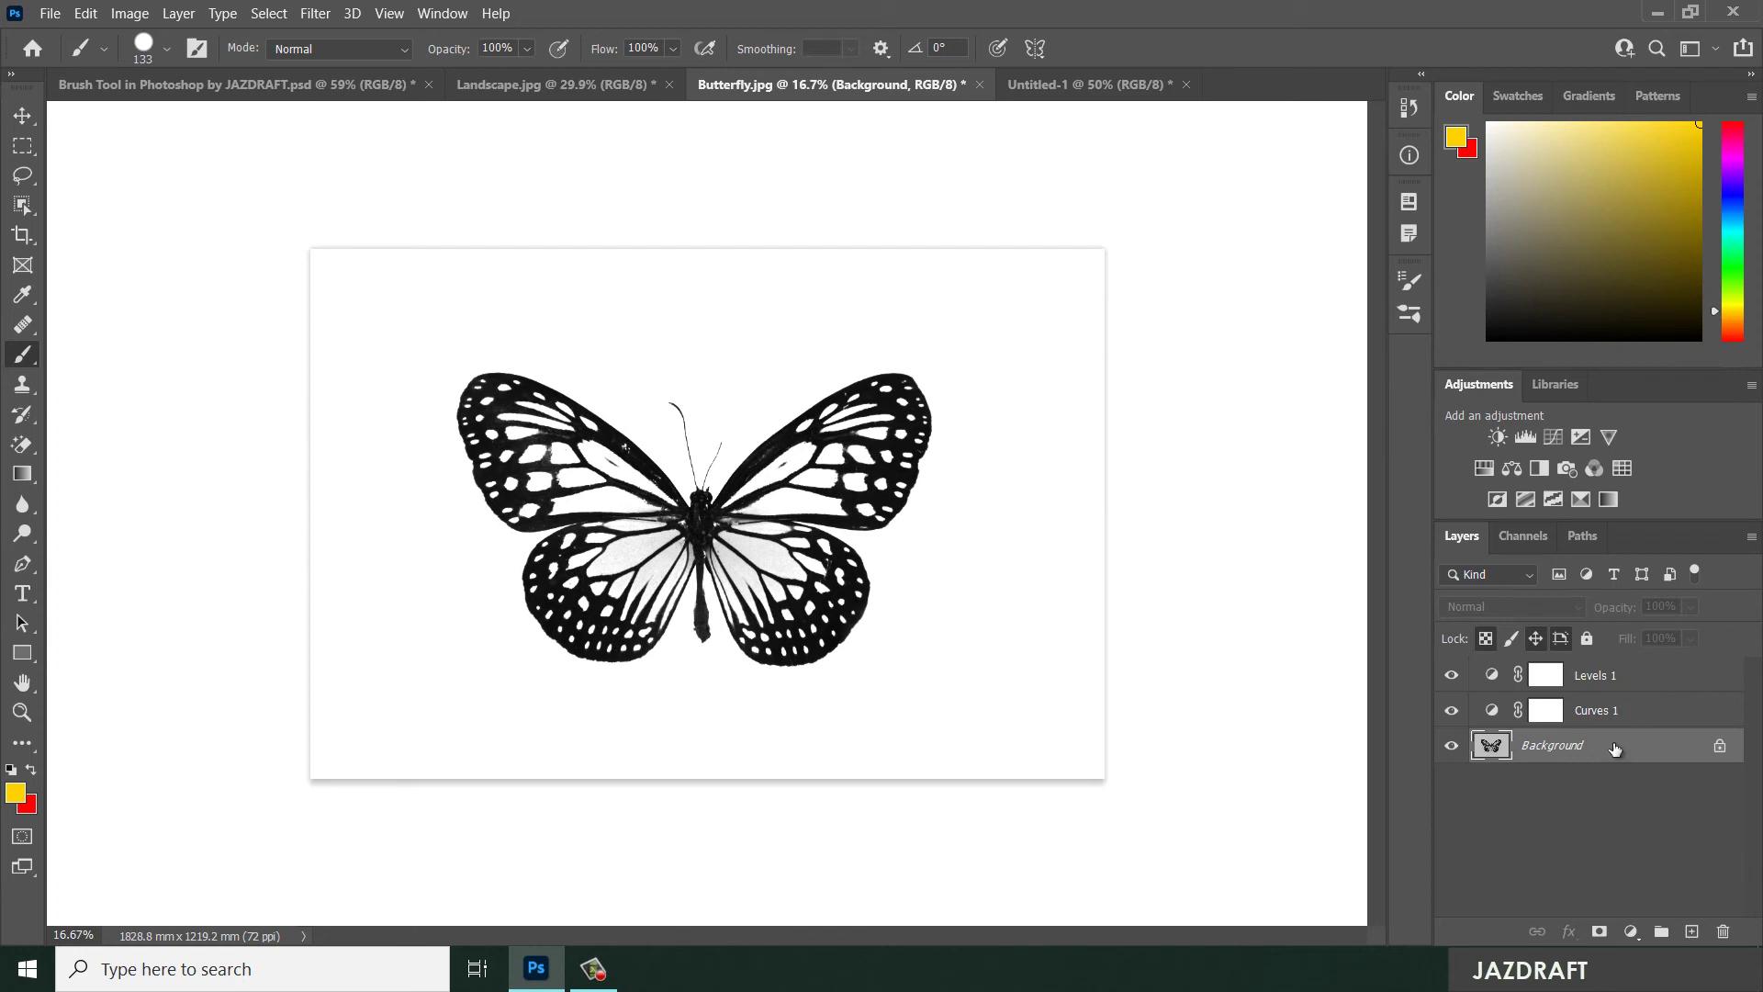
{"action": "left_click", "coordinate": [1653, 676], "text": "shift"}
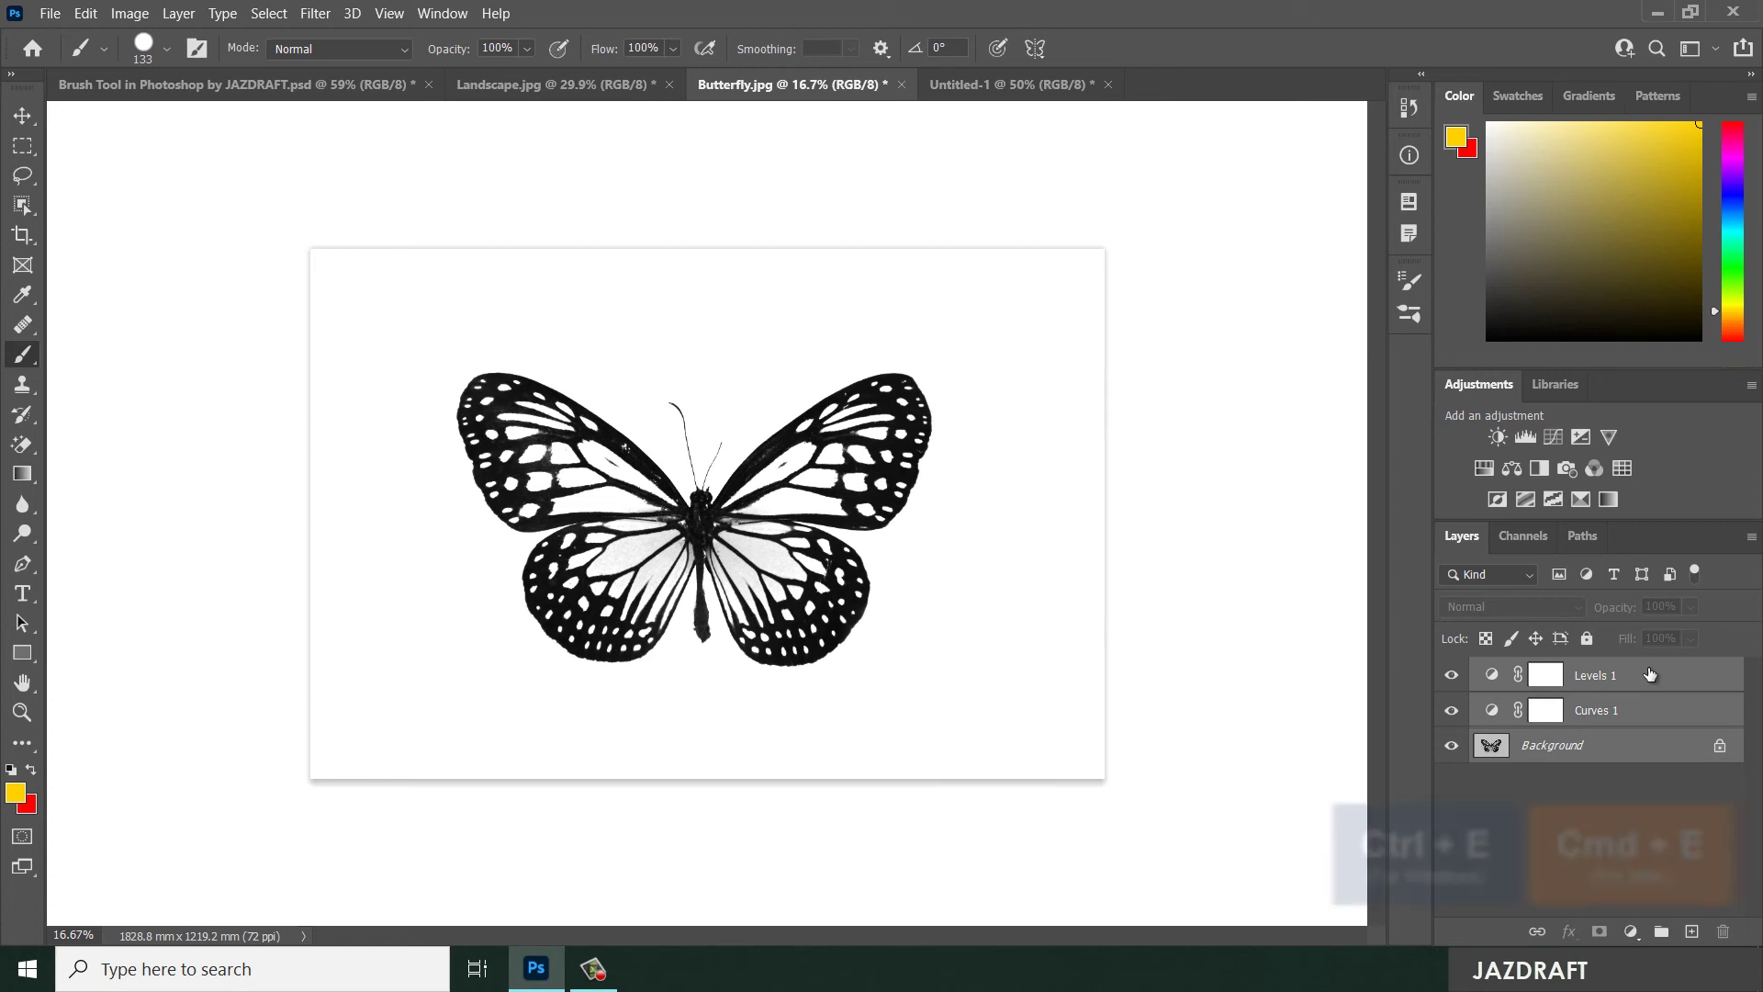
{"action": "key", "text": "ctrl+e"}
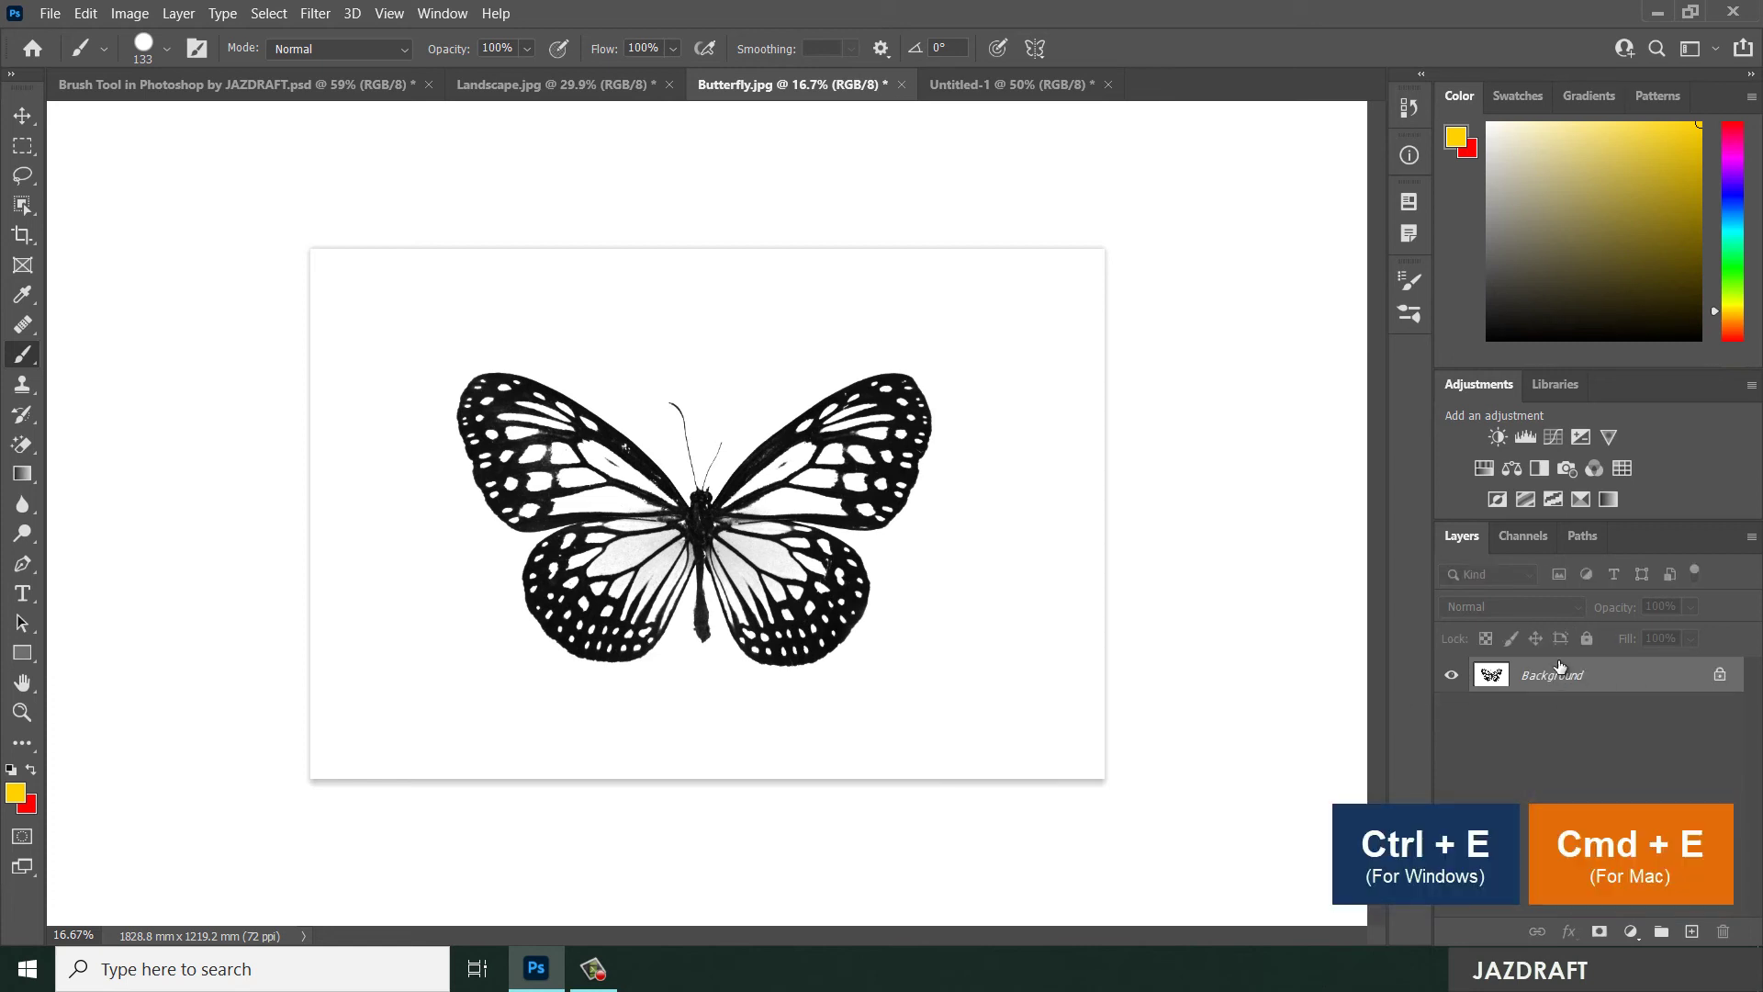
{"action": "key", "text": "ctrl+shift+n"}
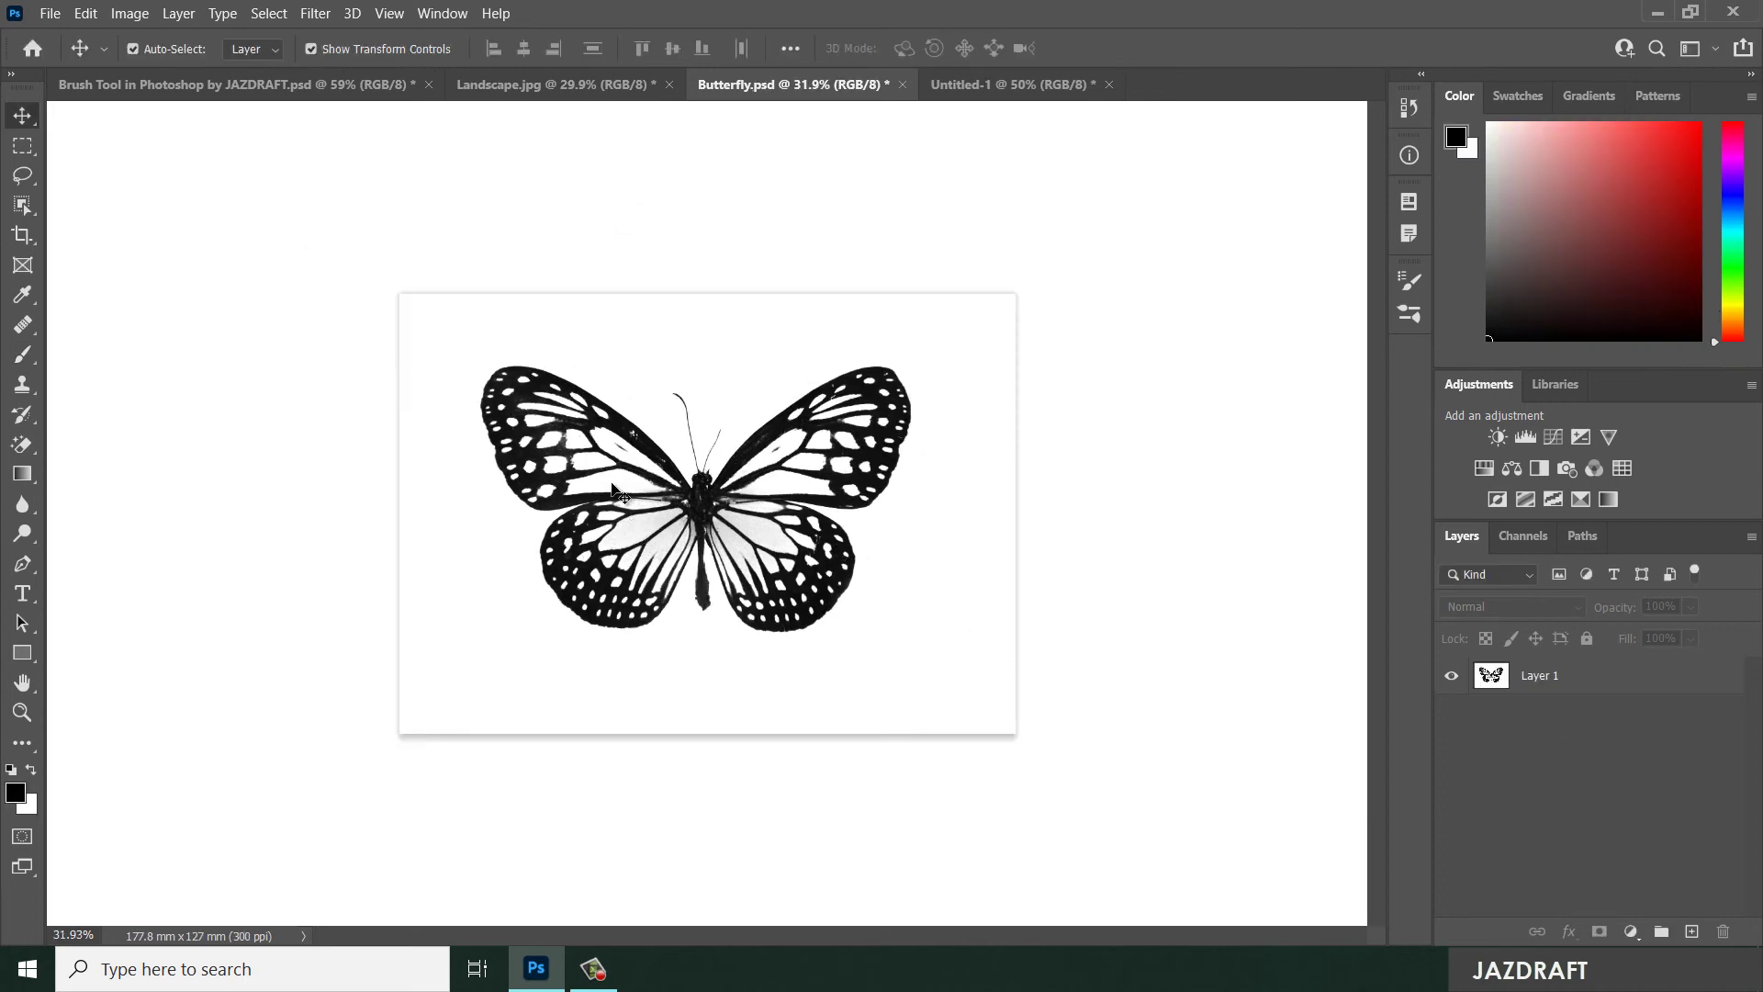
- Draw a rectangular marquee selection around the whole butterfly in Butterfly.psd
{"action": "left_click", "coordinate": [22, 145]}
{"action": "right_click", "coordinate": [22, 145]}
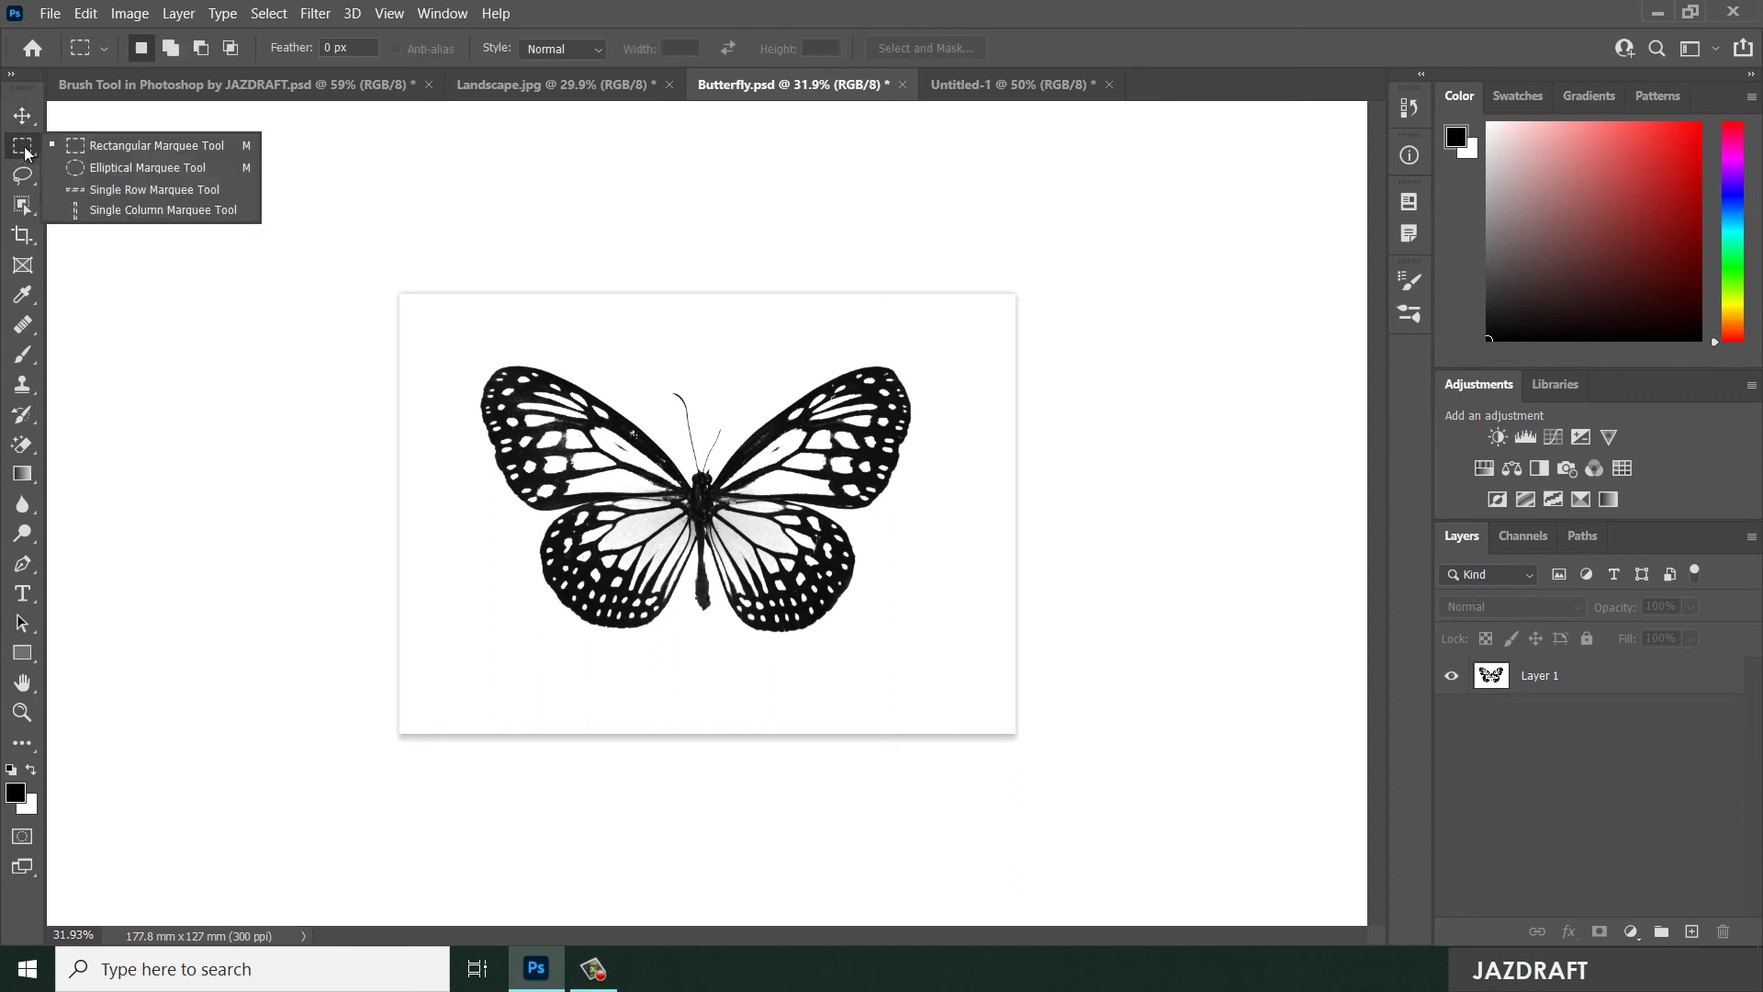
{"action": "left_click", "coordinate": [22, 145]}
{"action": "right_click", "coordinate": [22, 145]}
{"action": "left_click", "coordinate": [122, 149]}
{"action": "left_click_drag", "start_coordinate": [466, 340], "coordinate": [932, 682]}
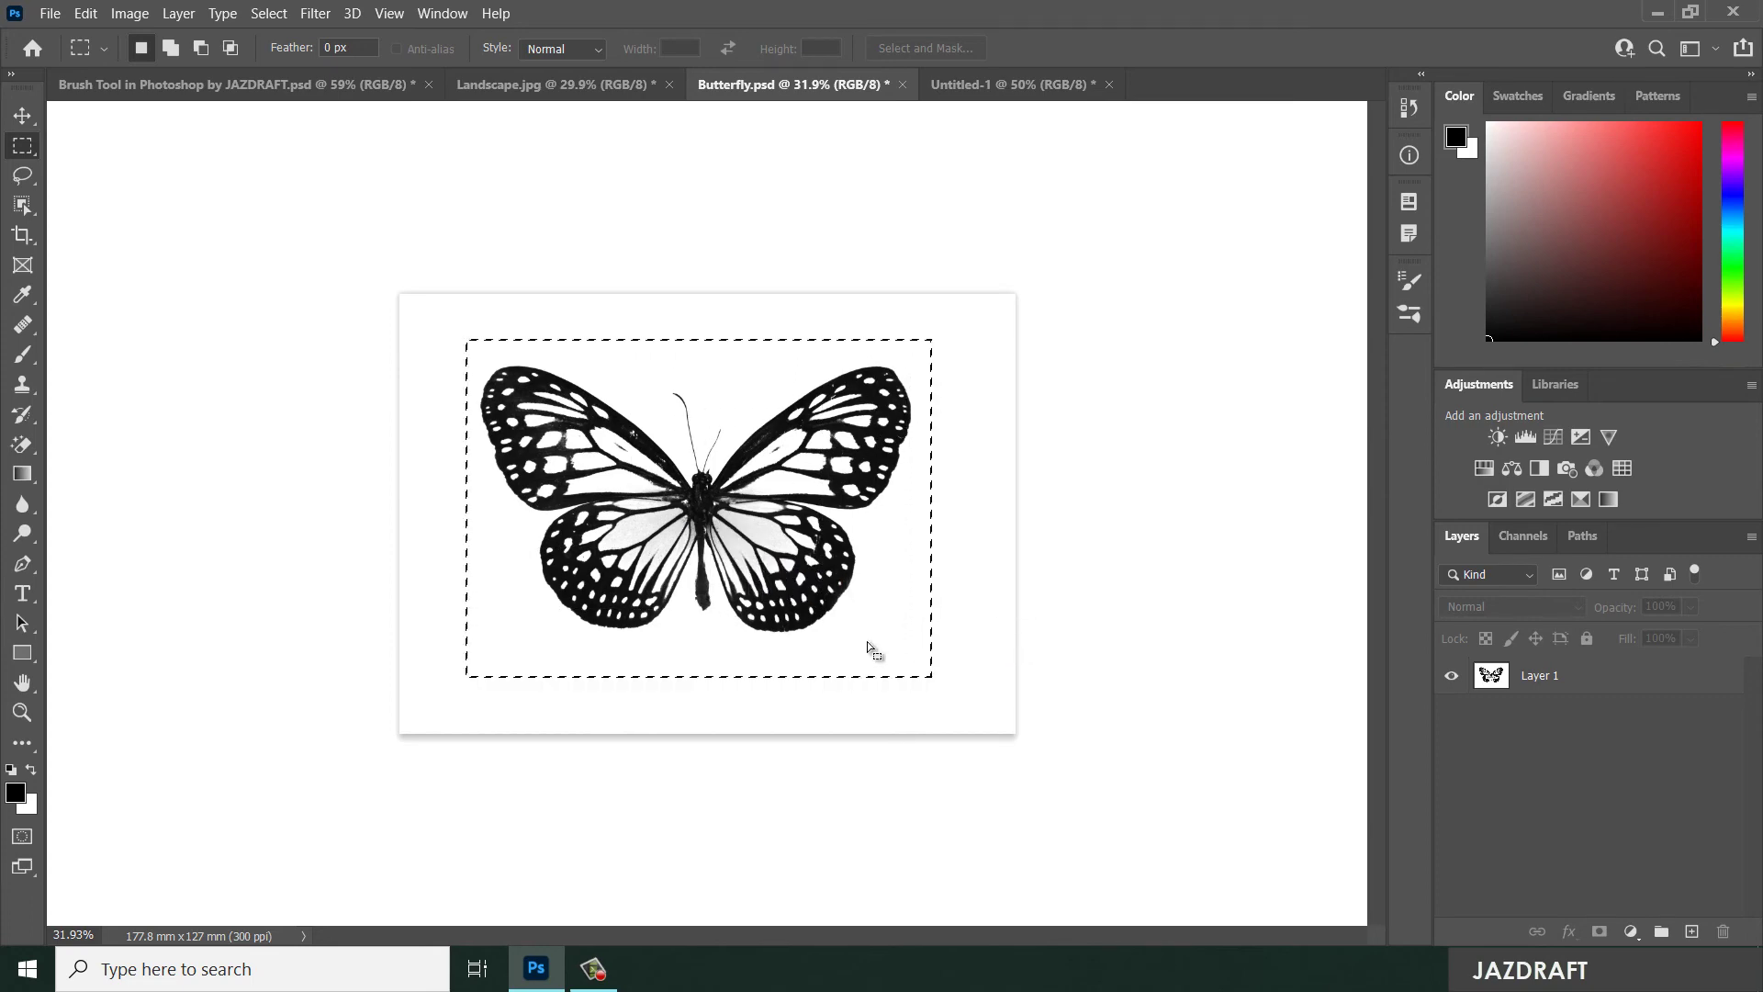
- Define the selected butterfly as a brush preset named "Butterfly"
{"action": "left_click", "coordinate": [85, 14]}
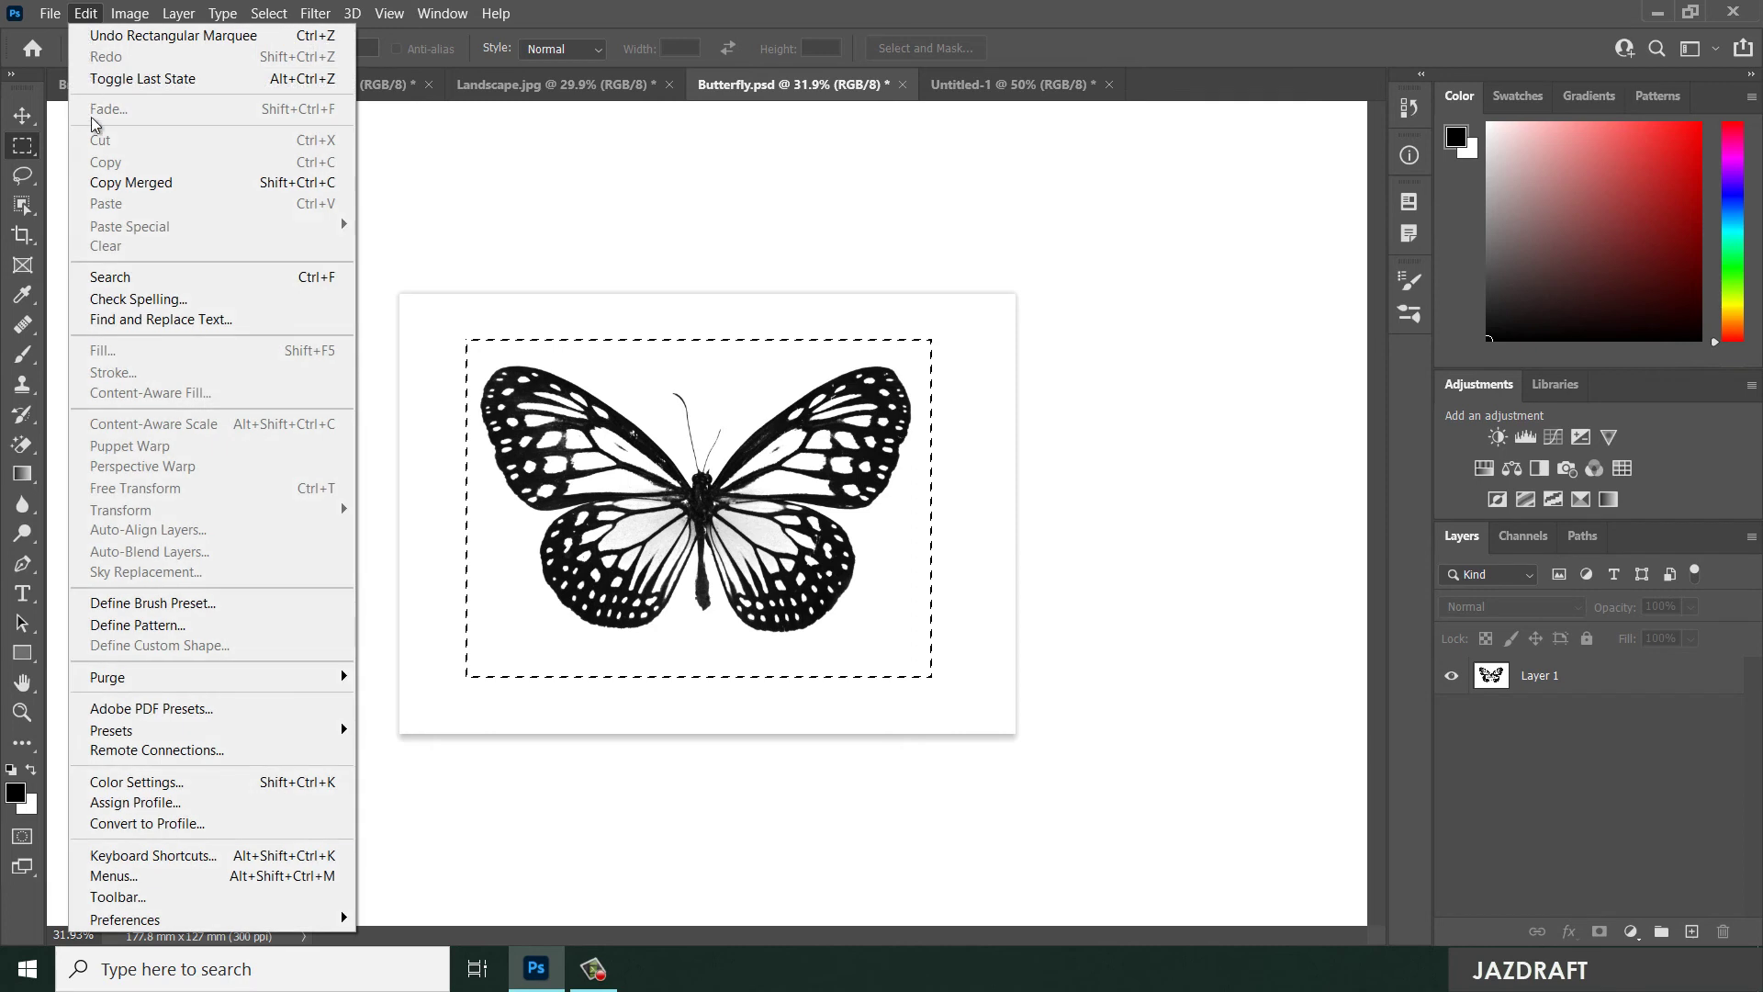
{"action": "left_click", "coordinate": [128, 603]}
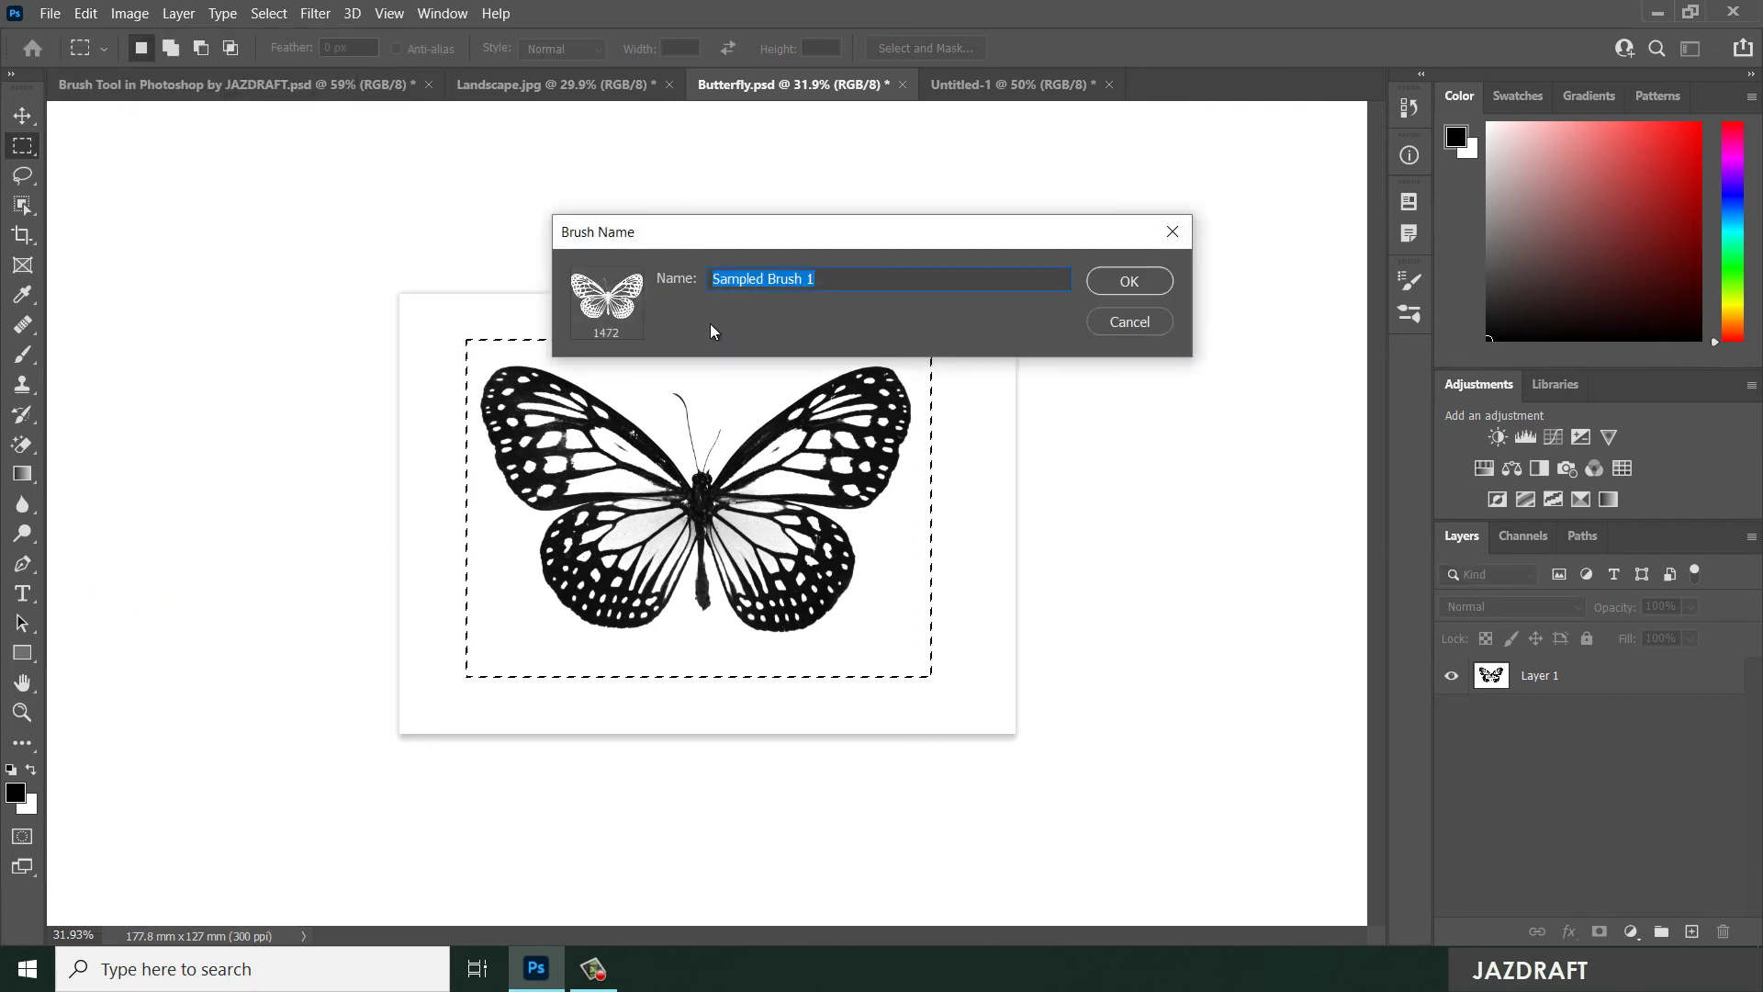
{"action": "type", "text": "Butterfly"}
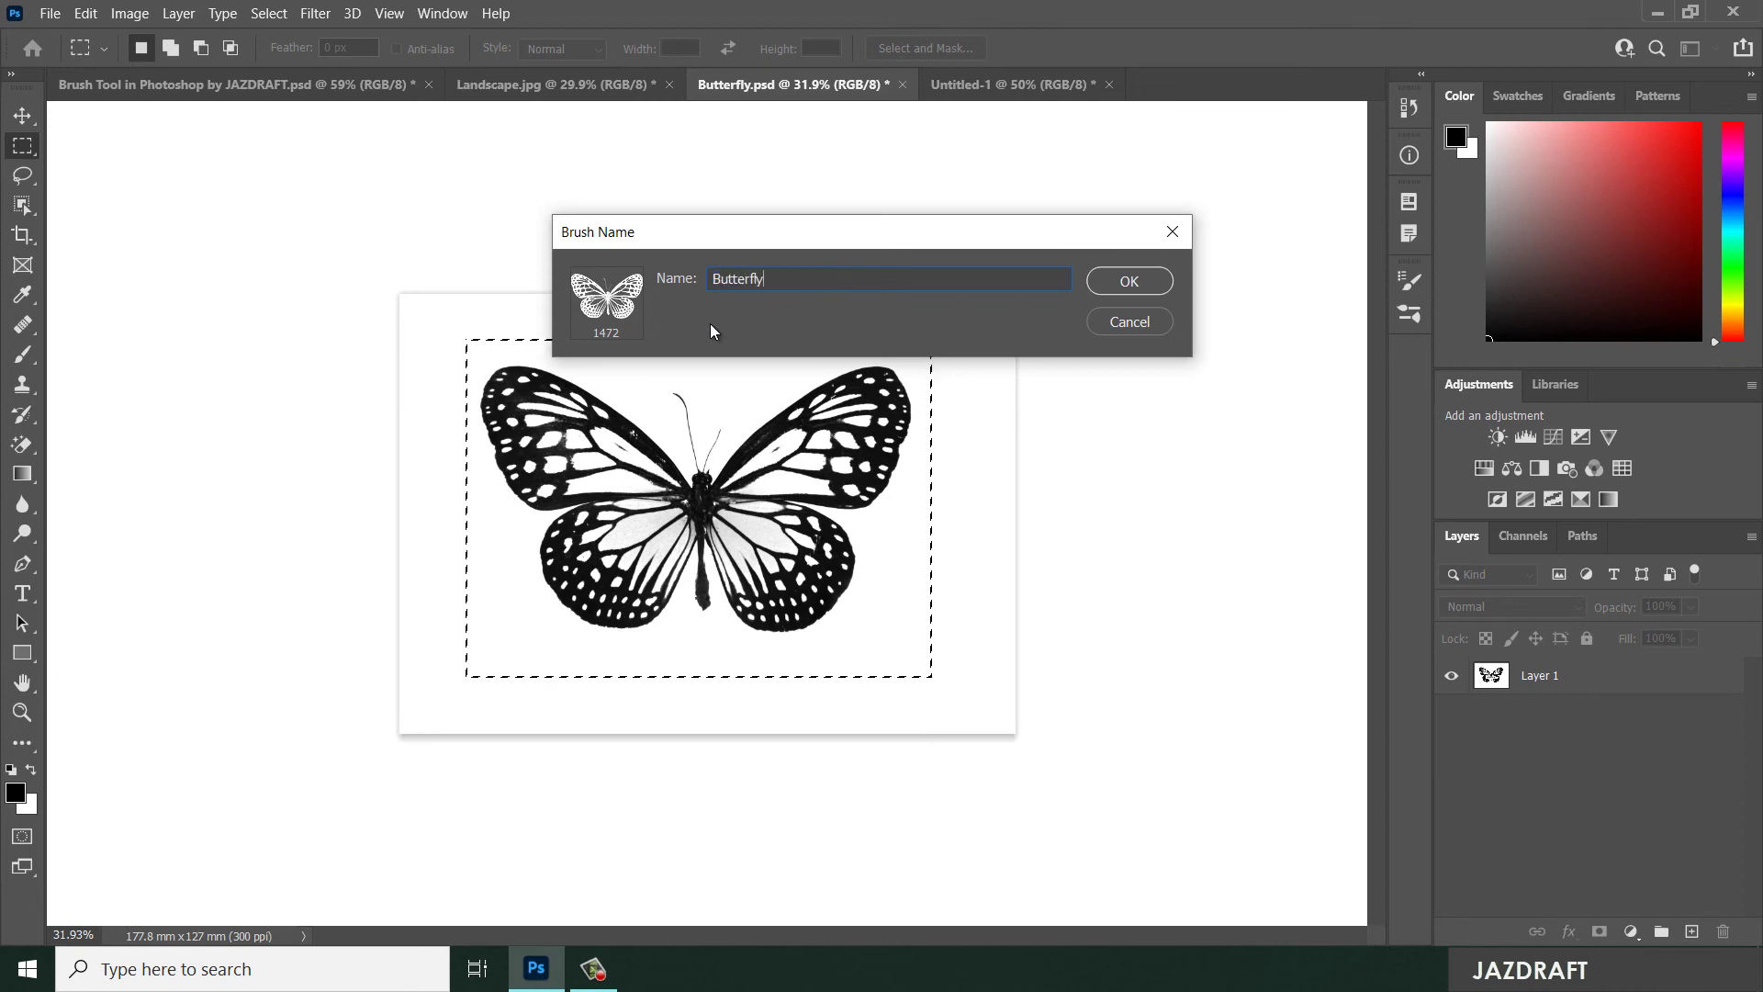
{"action": "left_click", "coordinate": [1135, 280]}
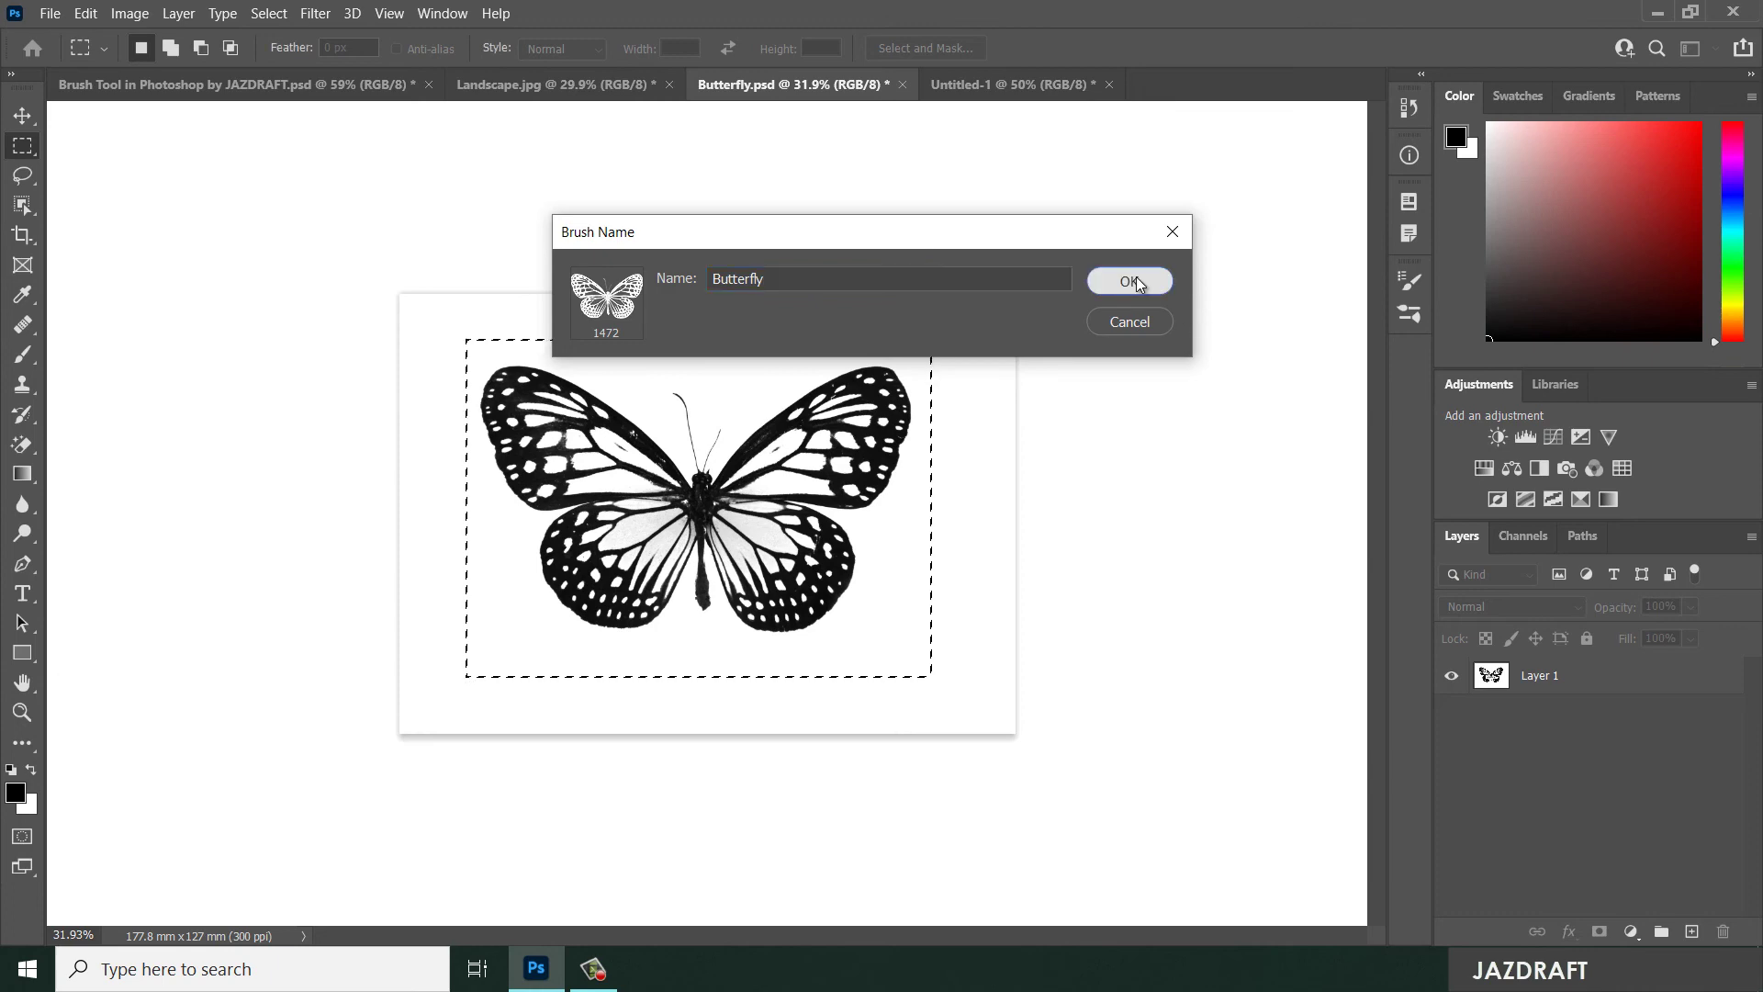
- Switch to the Brush Tool in Photoshop by JAZDRAFT.psd document and reduce the Butterfly brush size to 56 px
{"action": "left_click", "coordinate": [549, 85]}
{"action": "left_click", "coordinate": [322, 85]}
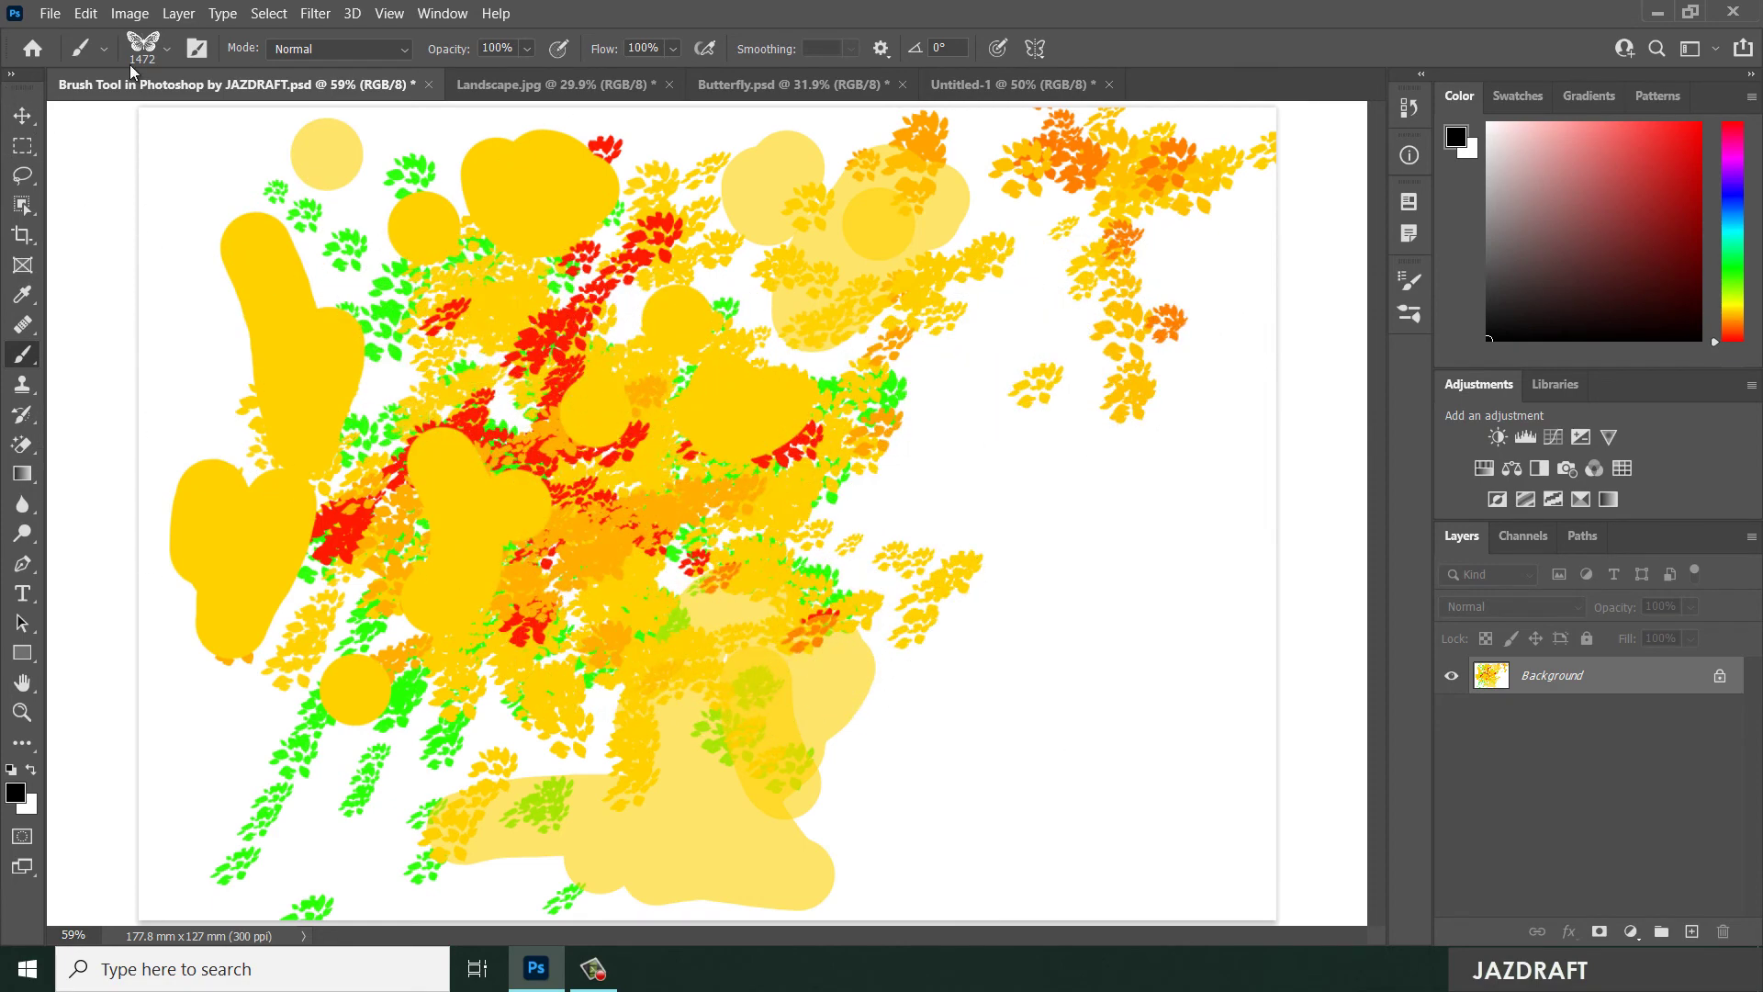
{"action": "left_click", "coordinate": [166, 55]}
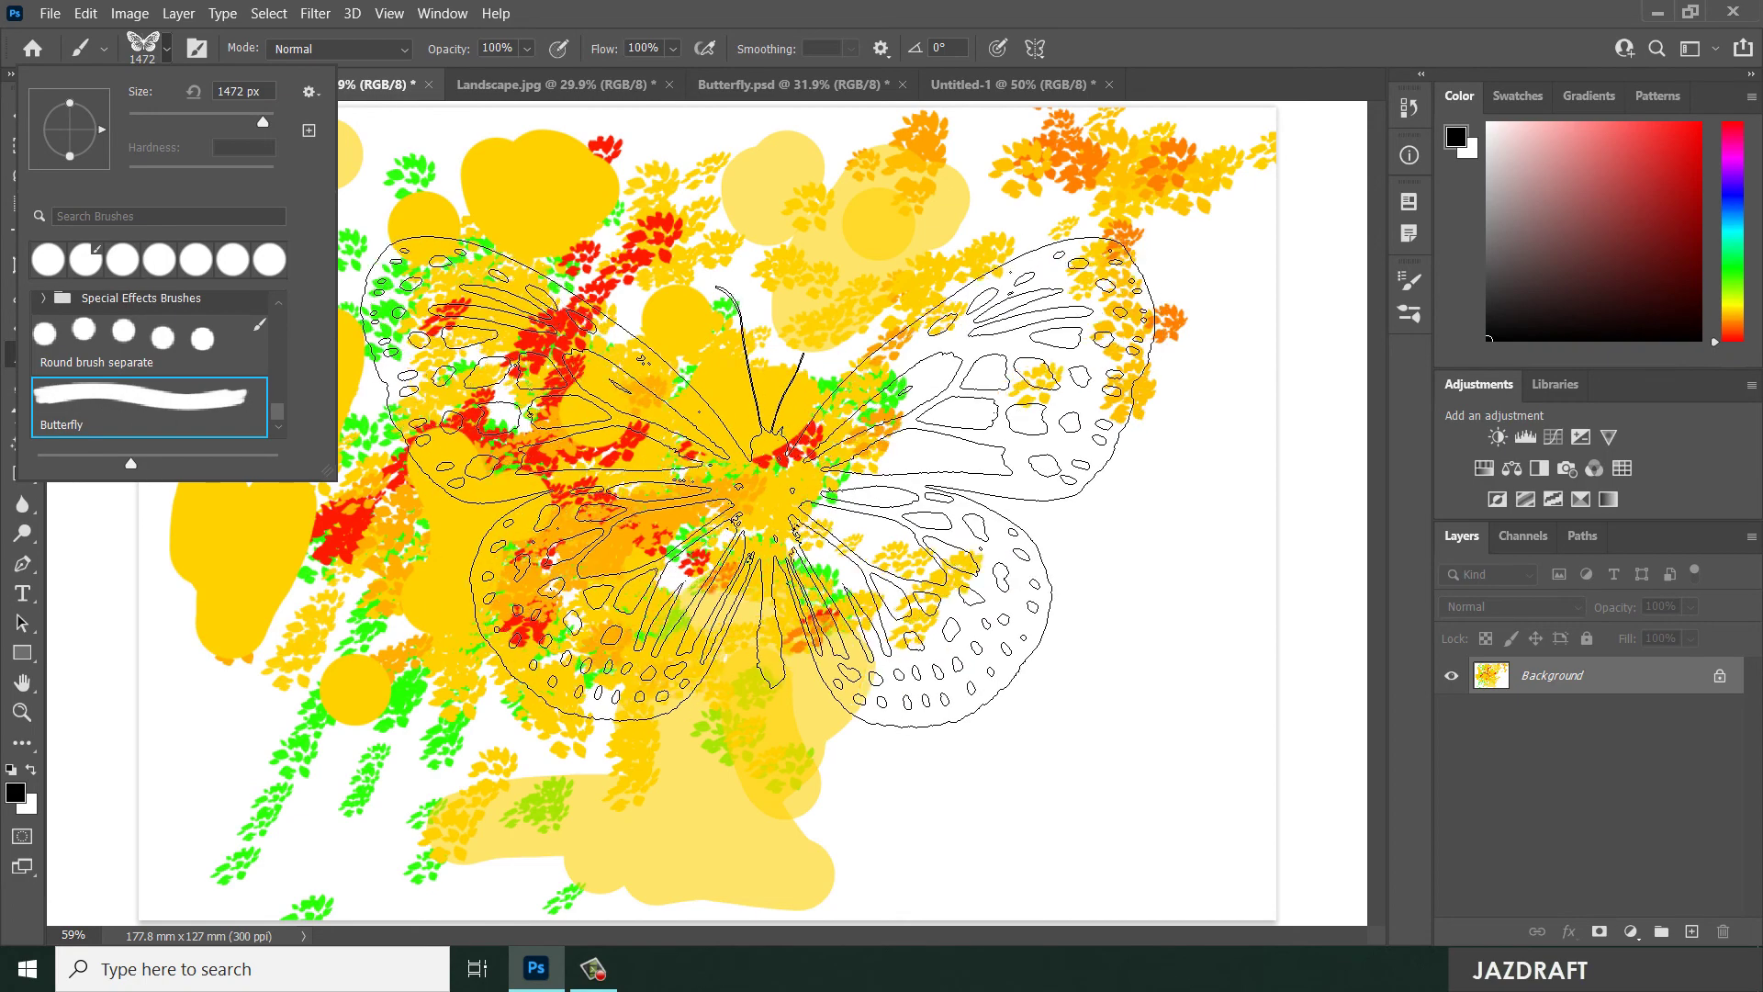
{"action": "left_click_drag", "start_coordinate": [254, 129], "coordinate": [174, 129]}
- Paint a short black stroke with the Butterfly brush and stamp five small butterflies in the white area beside it
{"action": "left_click_drag", "start_coordinate": [934, 475], "coordinate": [1034, 542]}
{"action": "left_click", "coordinate": [1059, 487]}
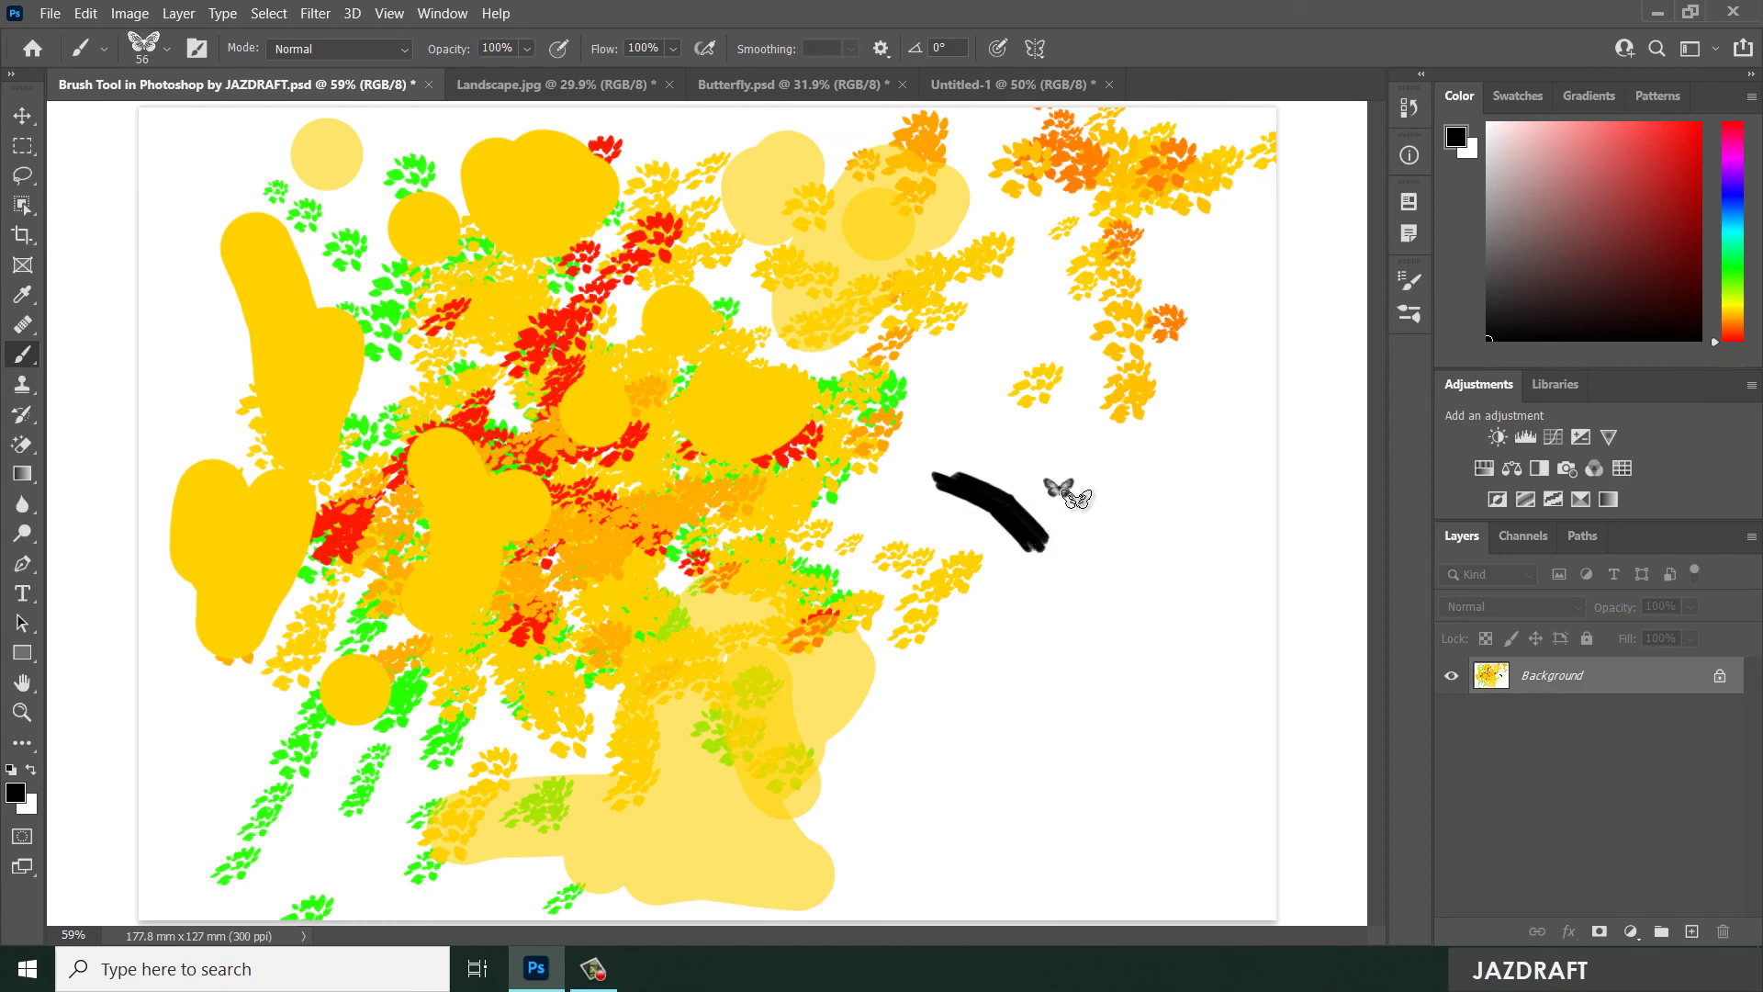
{"action": "left_click", "coordinate": [1132, 548]}
{"action": "left_click", "coordinate": [1113, 635]}
{"action": "left_click", "coordinate": [1116, 489]}
{"action": "left_click", "coordinate": [1151, 456]}
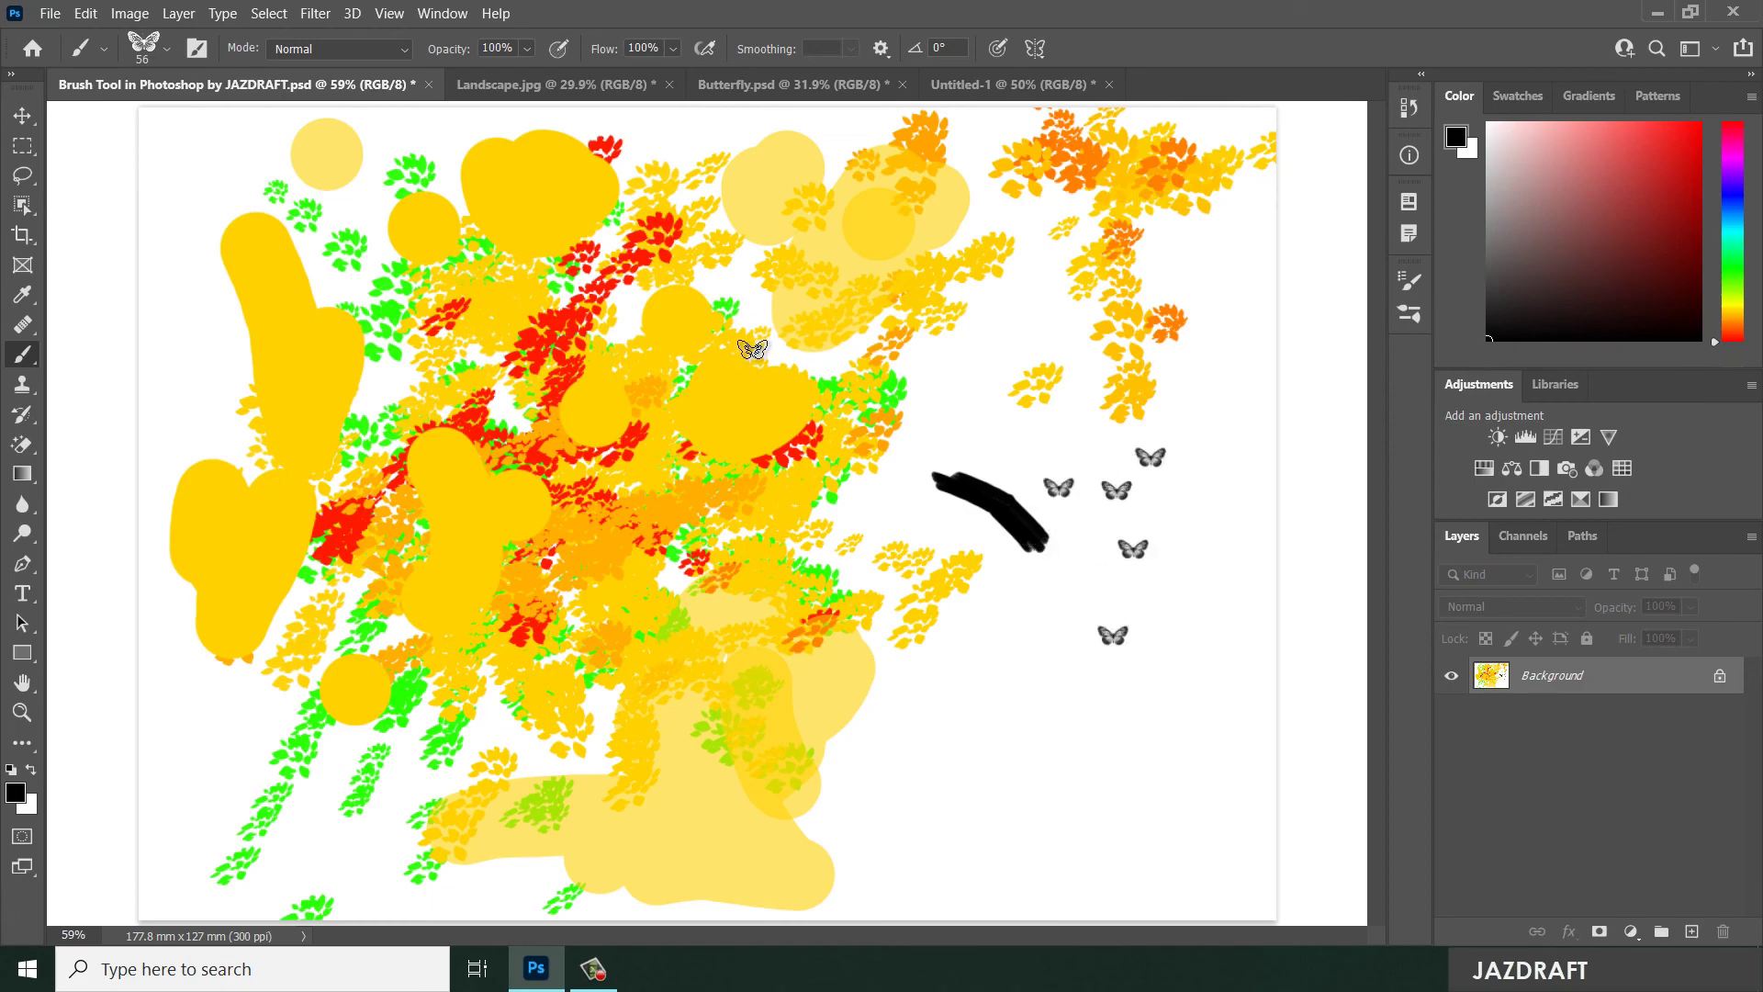
- Enlarge the Butterfly brush to 900 px and stamp three large black butterflies on the canvas
{"action": "key", "text": "bracketright"}
{"action": "key", "text": "bracketright"}
{"action": "key", "text": "bracketright"}
{"action": "key", "text": "bracketright"}
{"action": "key", "text": "bracketright"}
{"action": "key", "text": "bracketright"}
{"action": "key", "text": "bracketright"}
{"action": "key", "text": "bracketright"}
{"action": "key", "text": "bracketright"}
{"action": "key", "text": "bracketright"}
{"action": "key", "text": "bracketright"}
{"action": "key", "text": "bracketright"}
{"action": "key", "text": "bracketright"}
{"action": "key", "text": "bracketright"}
{"action": "key", "text": "bracketright"}
{"action": "key", "text": "bracketright"}
{"action": "key", "text": "bracketright"}
{"action": "left_click", "coordinate": [955, 362]}
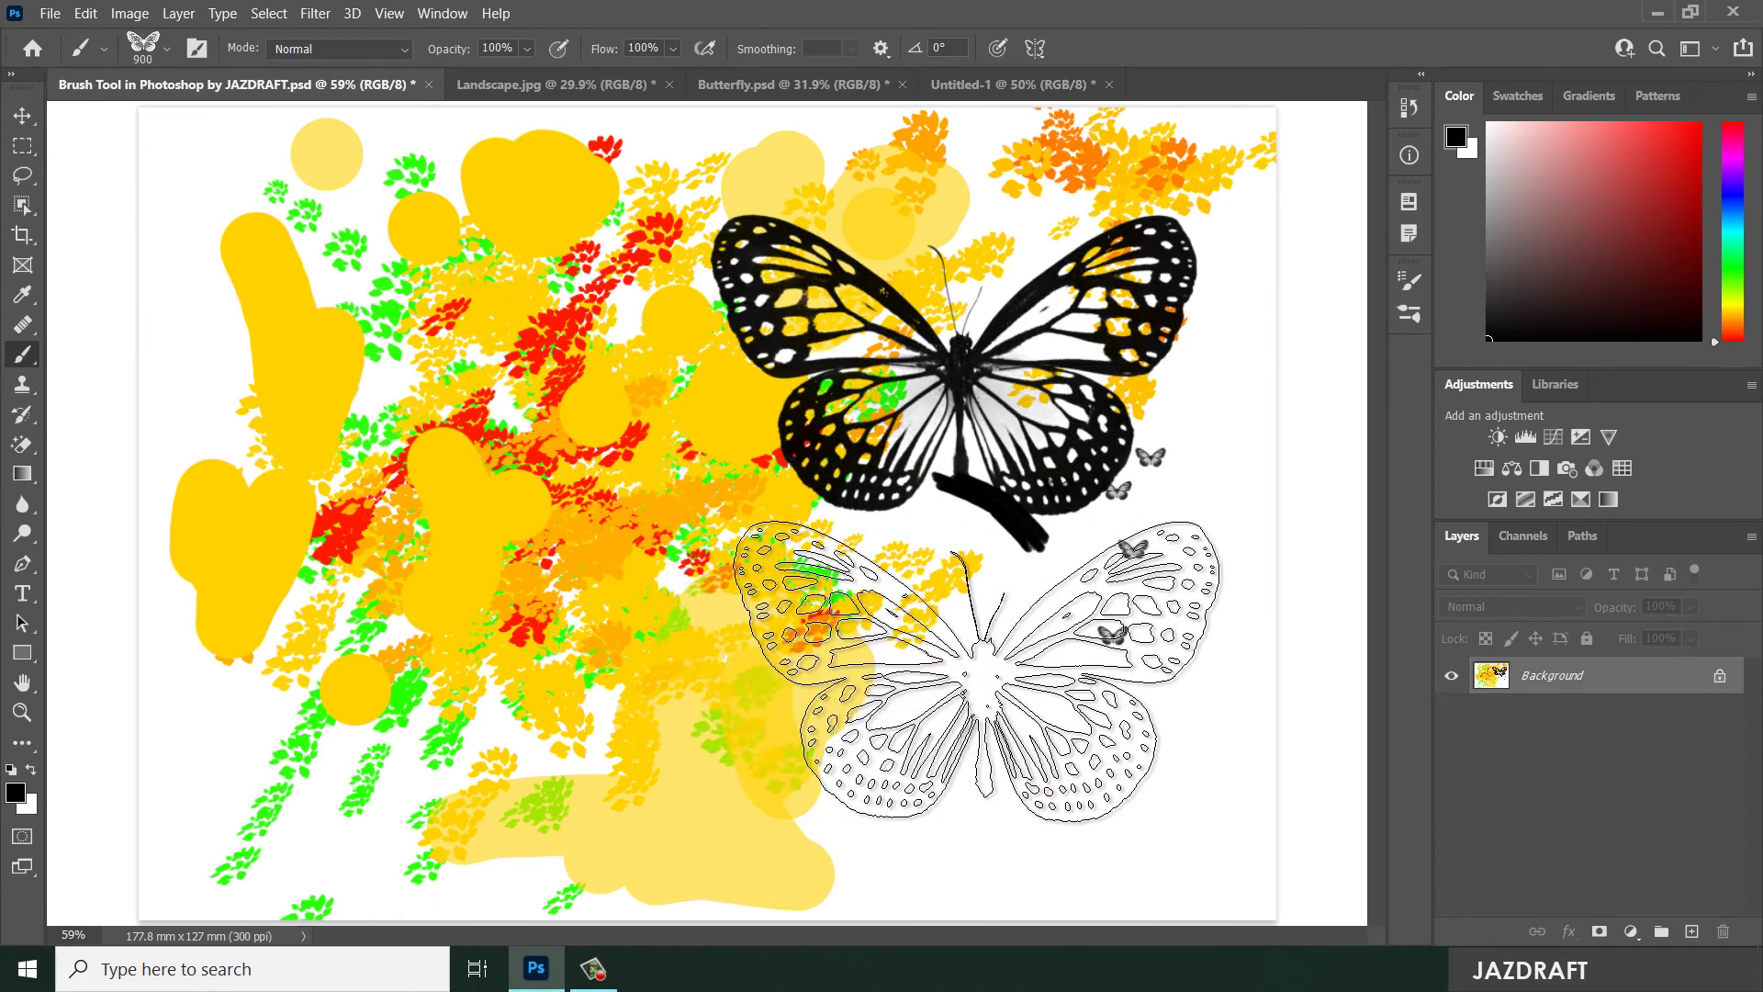
{"action": "left_click", "coordinate": [978, 657]}
{"action": "left_click", "coordinate": [461, 527]}
- Set the foreground color to bright green 89ff00 and stamp two large butterflies over the painted left half of the canvas
{"action": "left_click", "coordinate": [17, 795]}
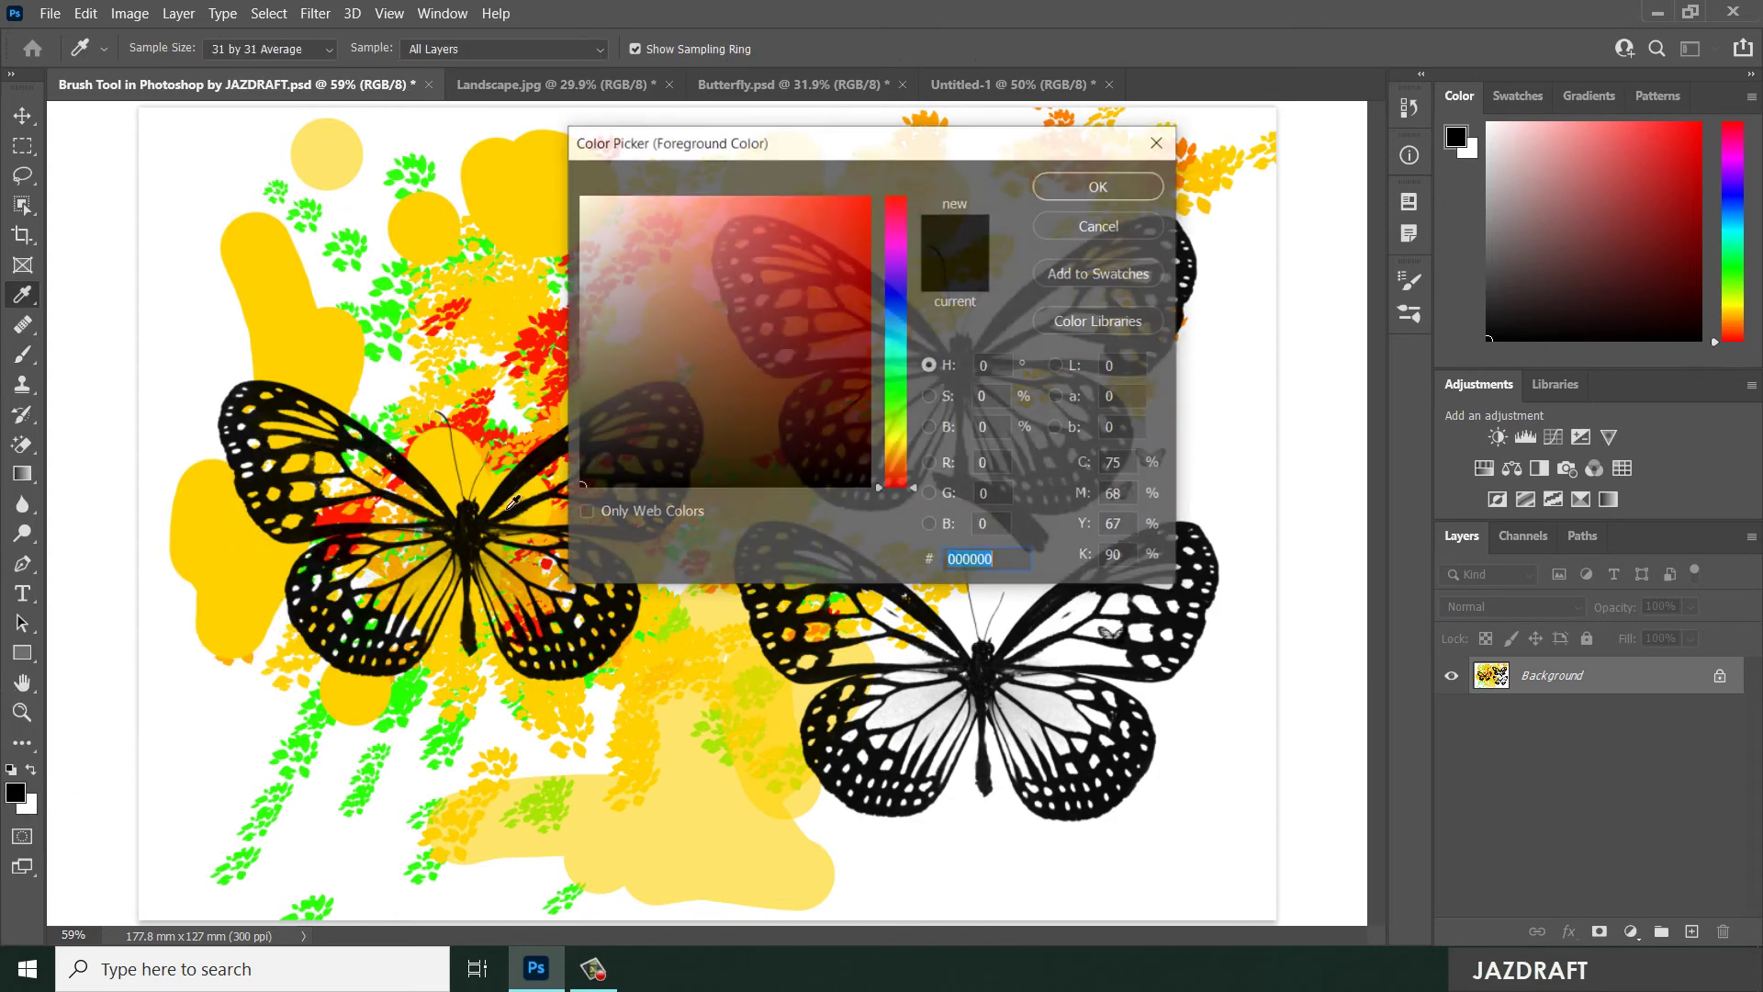
{"action": "left_click", "coordinate": [898, 444]}
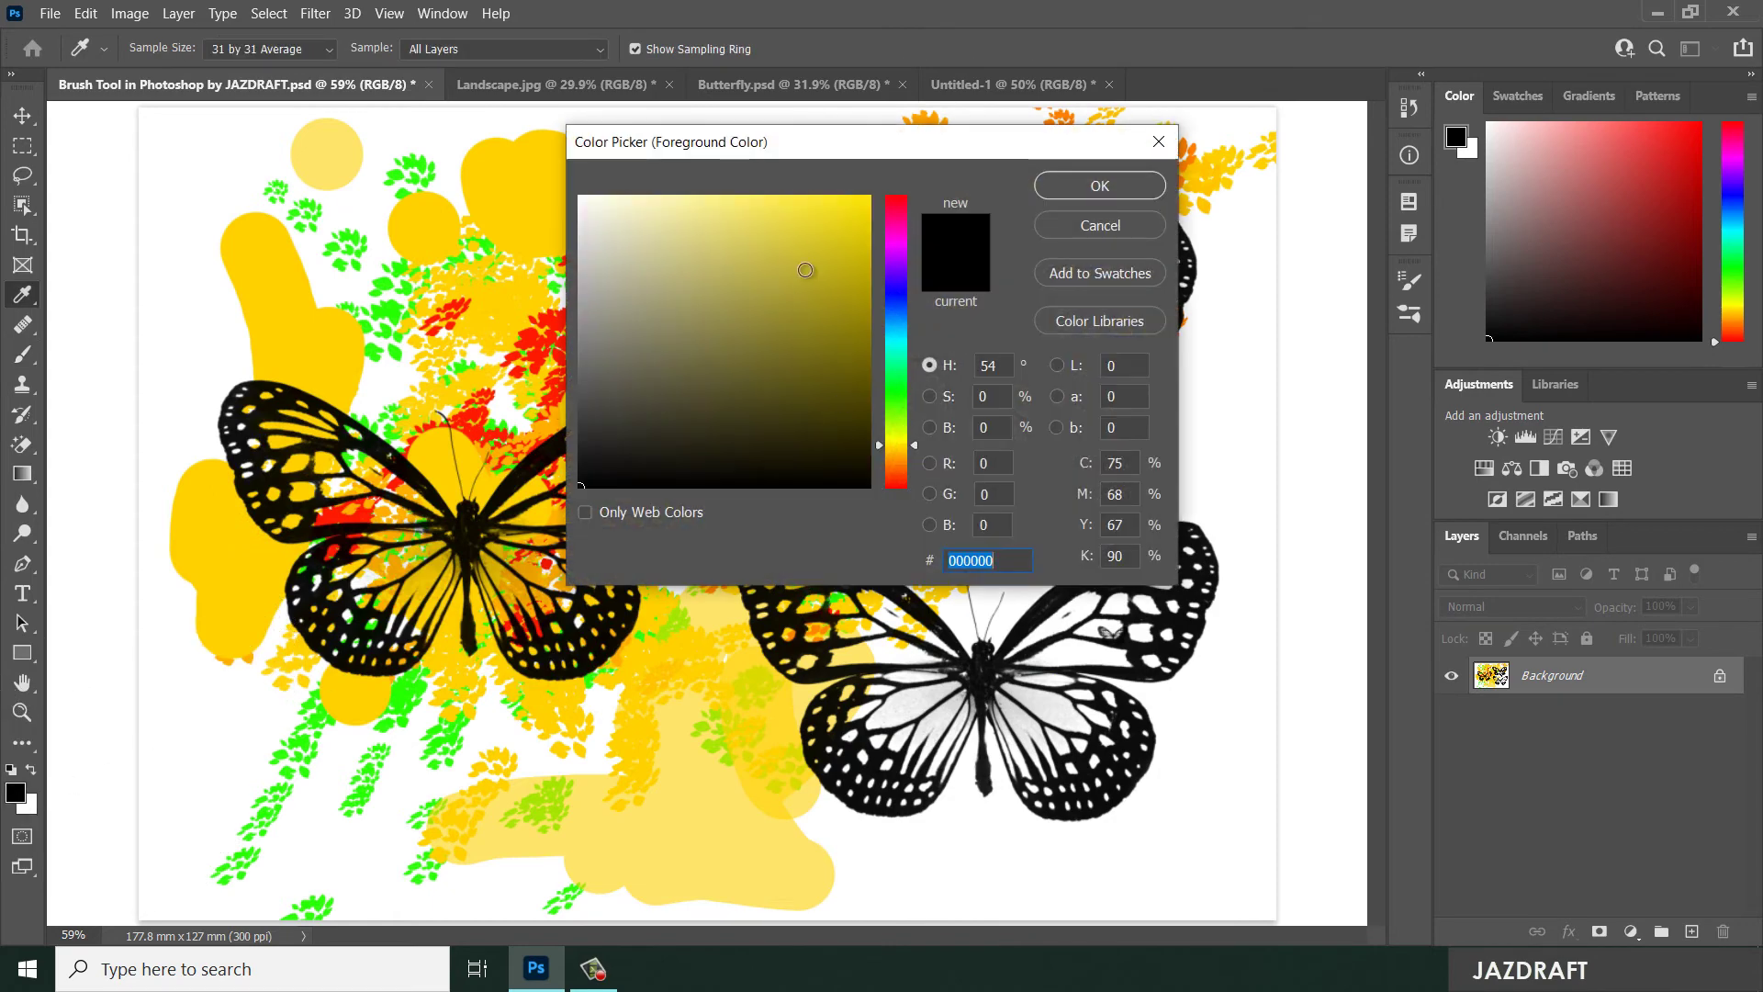
{"action": "type", "text": "ffe400"}
{"action": "left_click", "coordinate": [395, 241]}
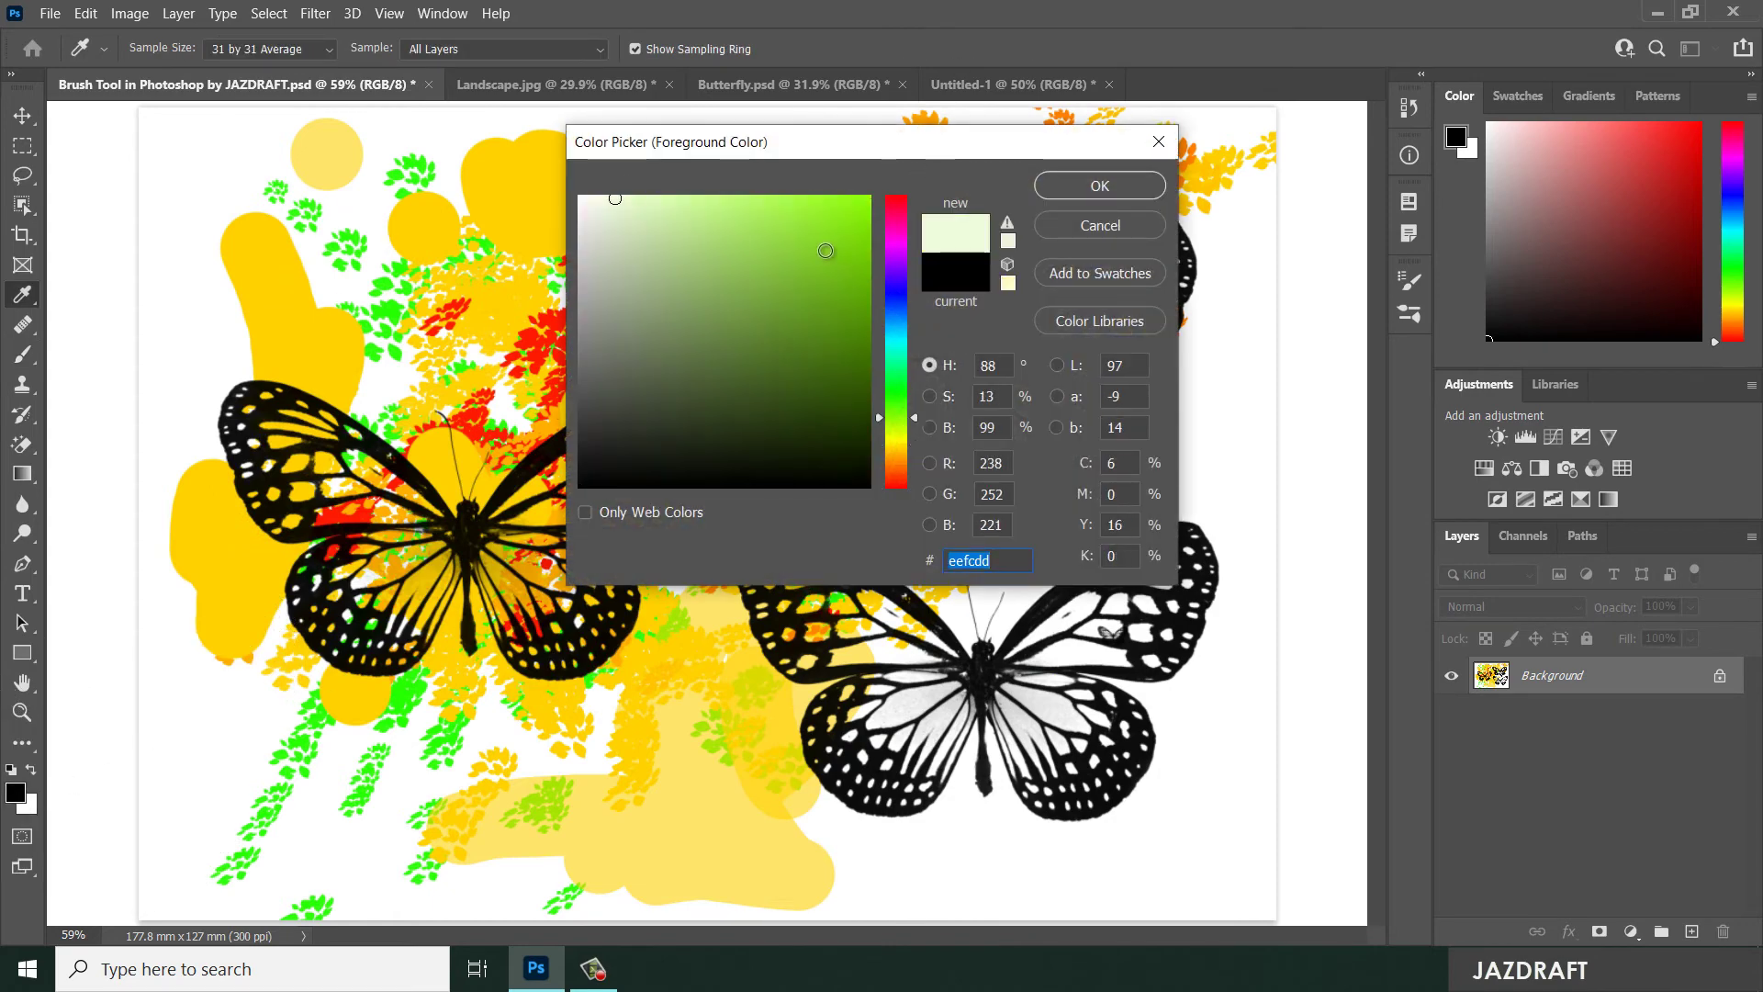
{"action": "type", "text": "89ff00"}
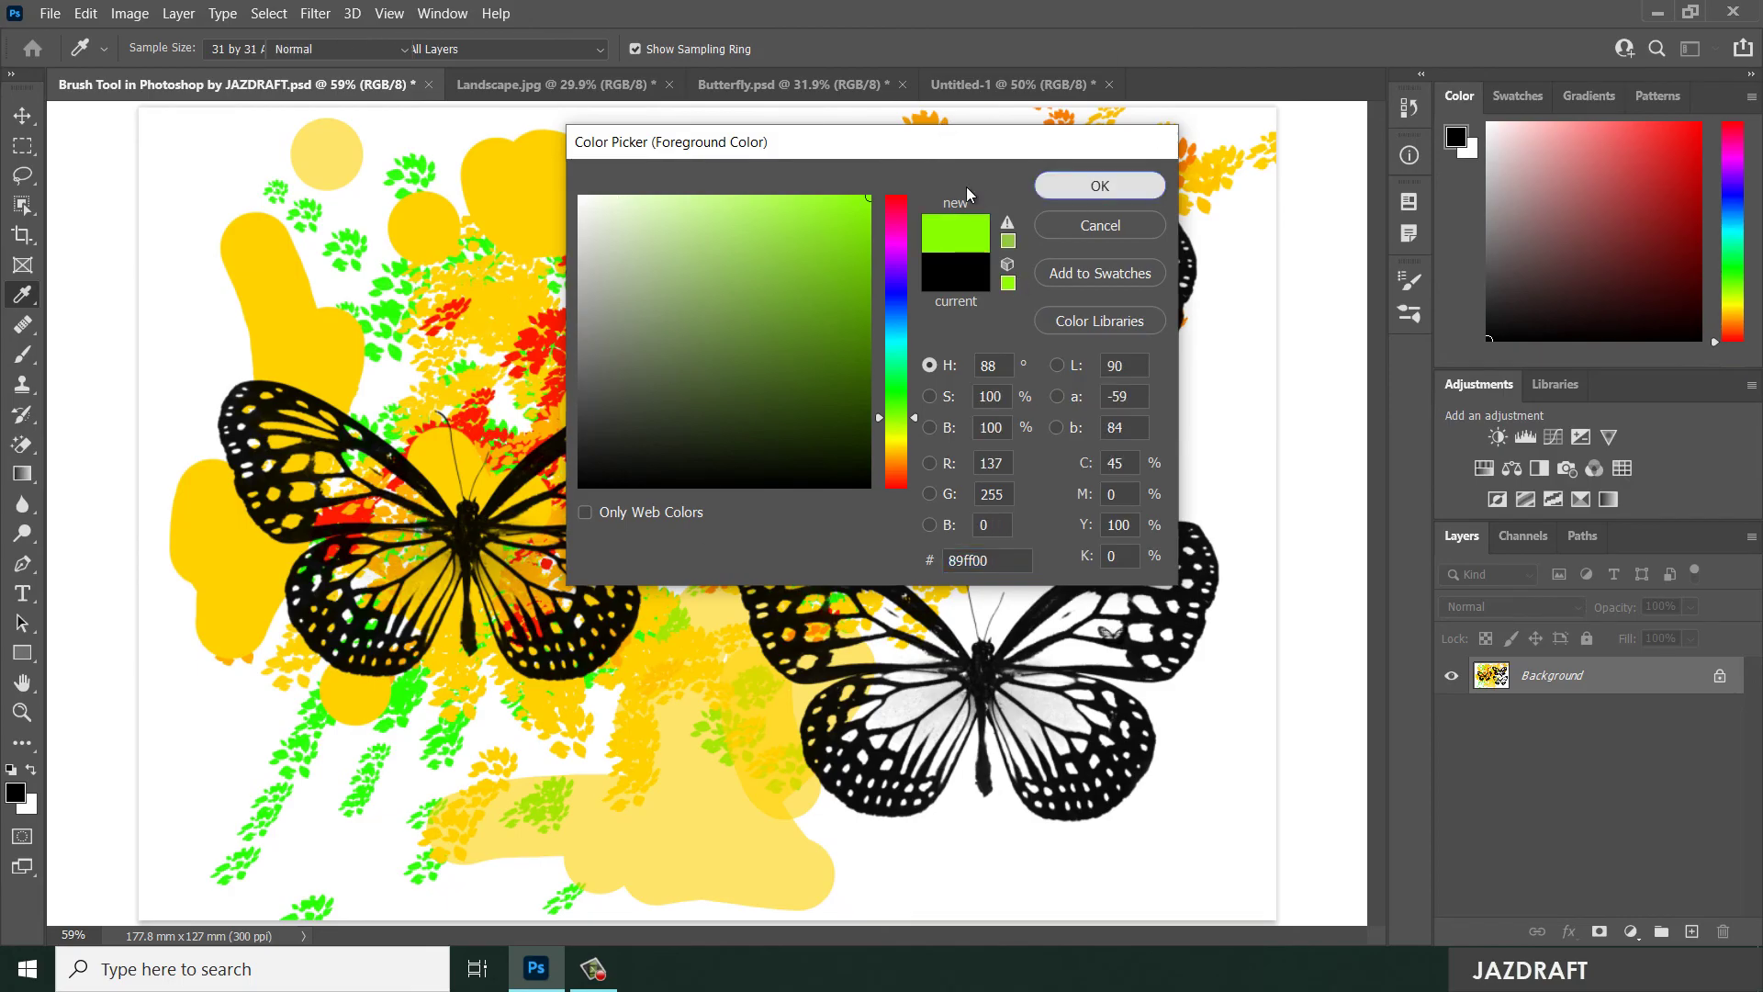
{"action": "left_click", "coordinate": [1099, 185]}
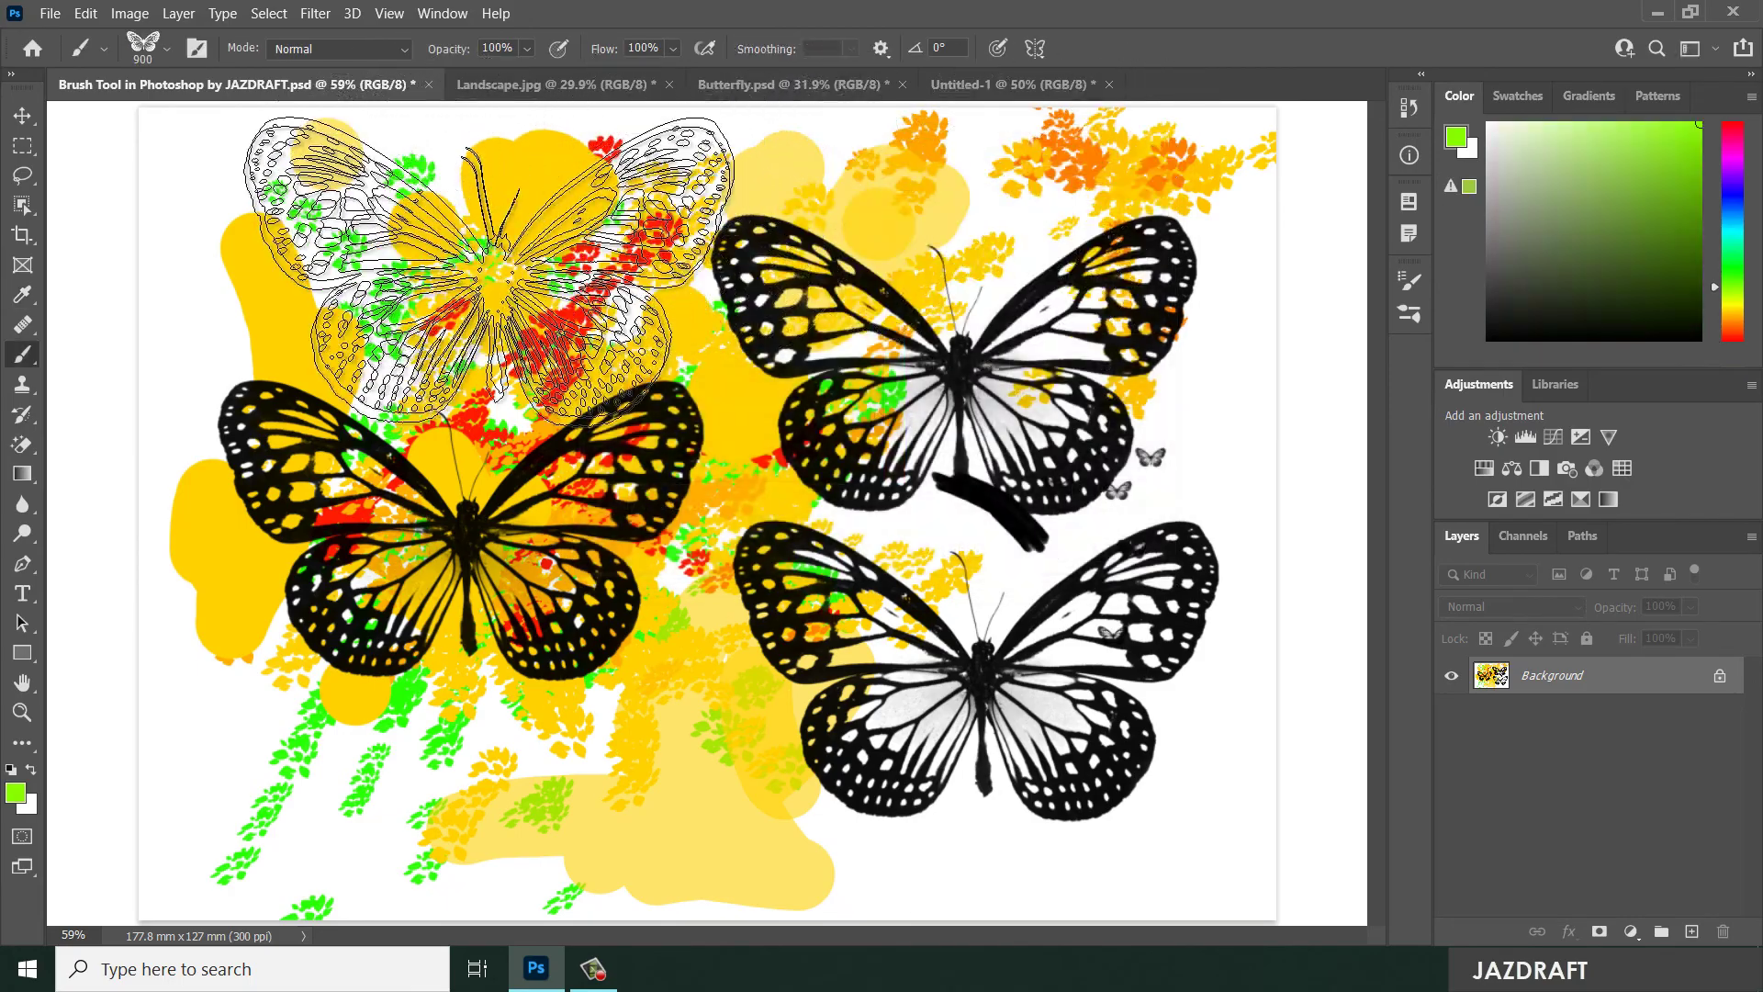
{"action": "left_click", "coordinate": [487, 276]}
{"action": "left_click", "coordinate": [601, 717]}
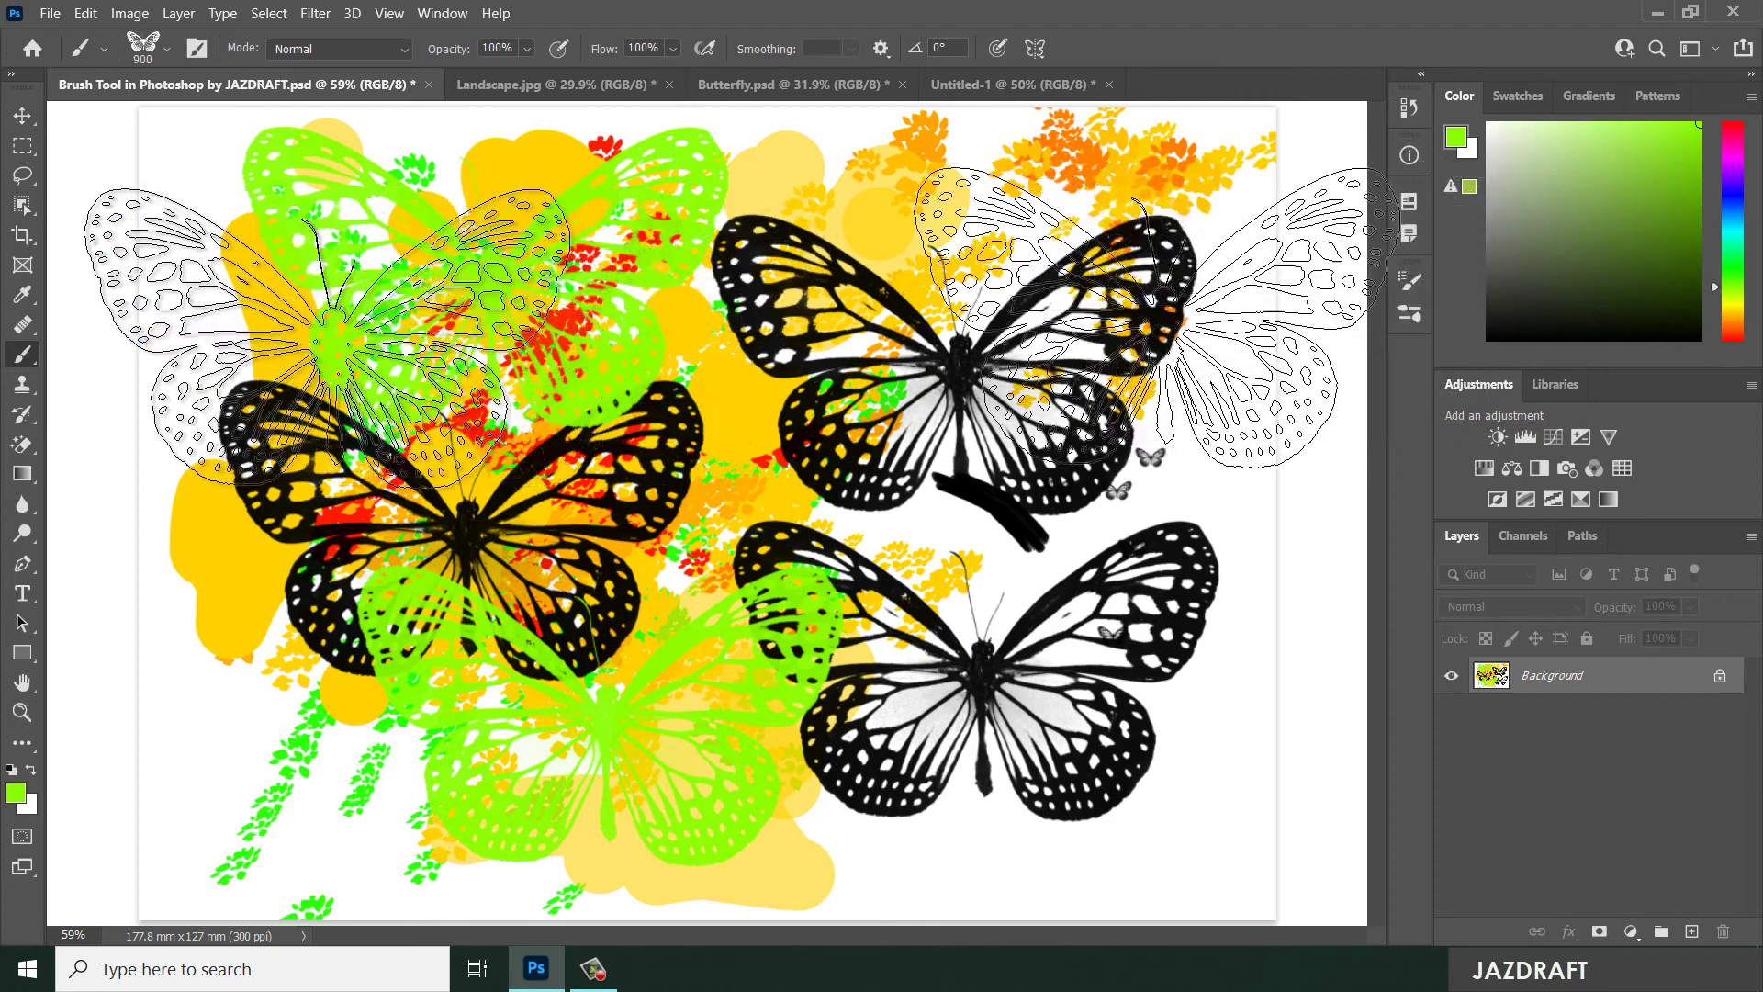
- Set the Butterfly brush's spacing to 171% and enable Shape Dynamics with 40% size jitter, 31% angle jitter and 17% roundness jitter
{"action": "left_click", "coordinate": [1409, 281]}
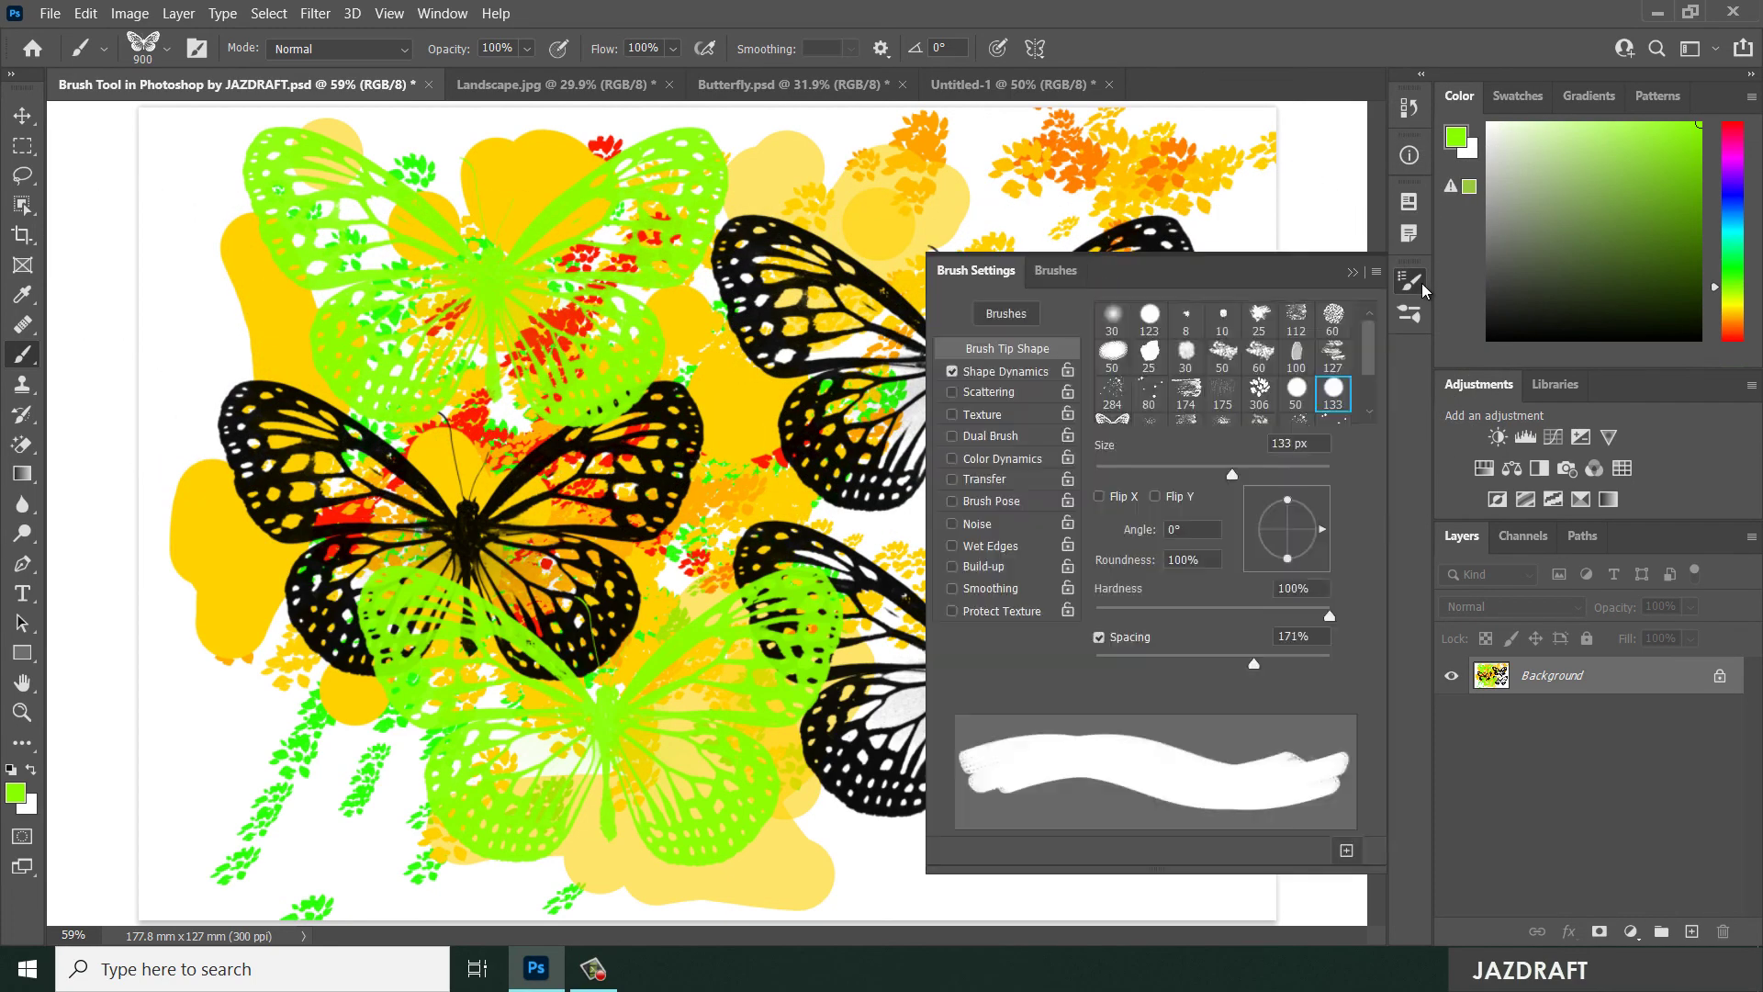
{"action": "left_click_drag", "start_coordinate": [1107, 667], "coordinate": [1256, 673]}
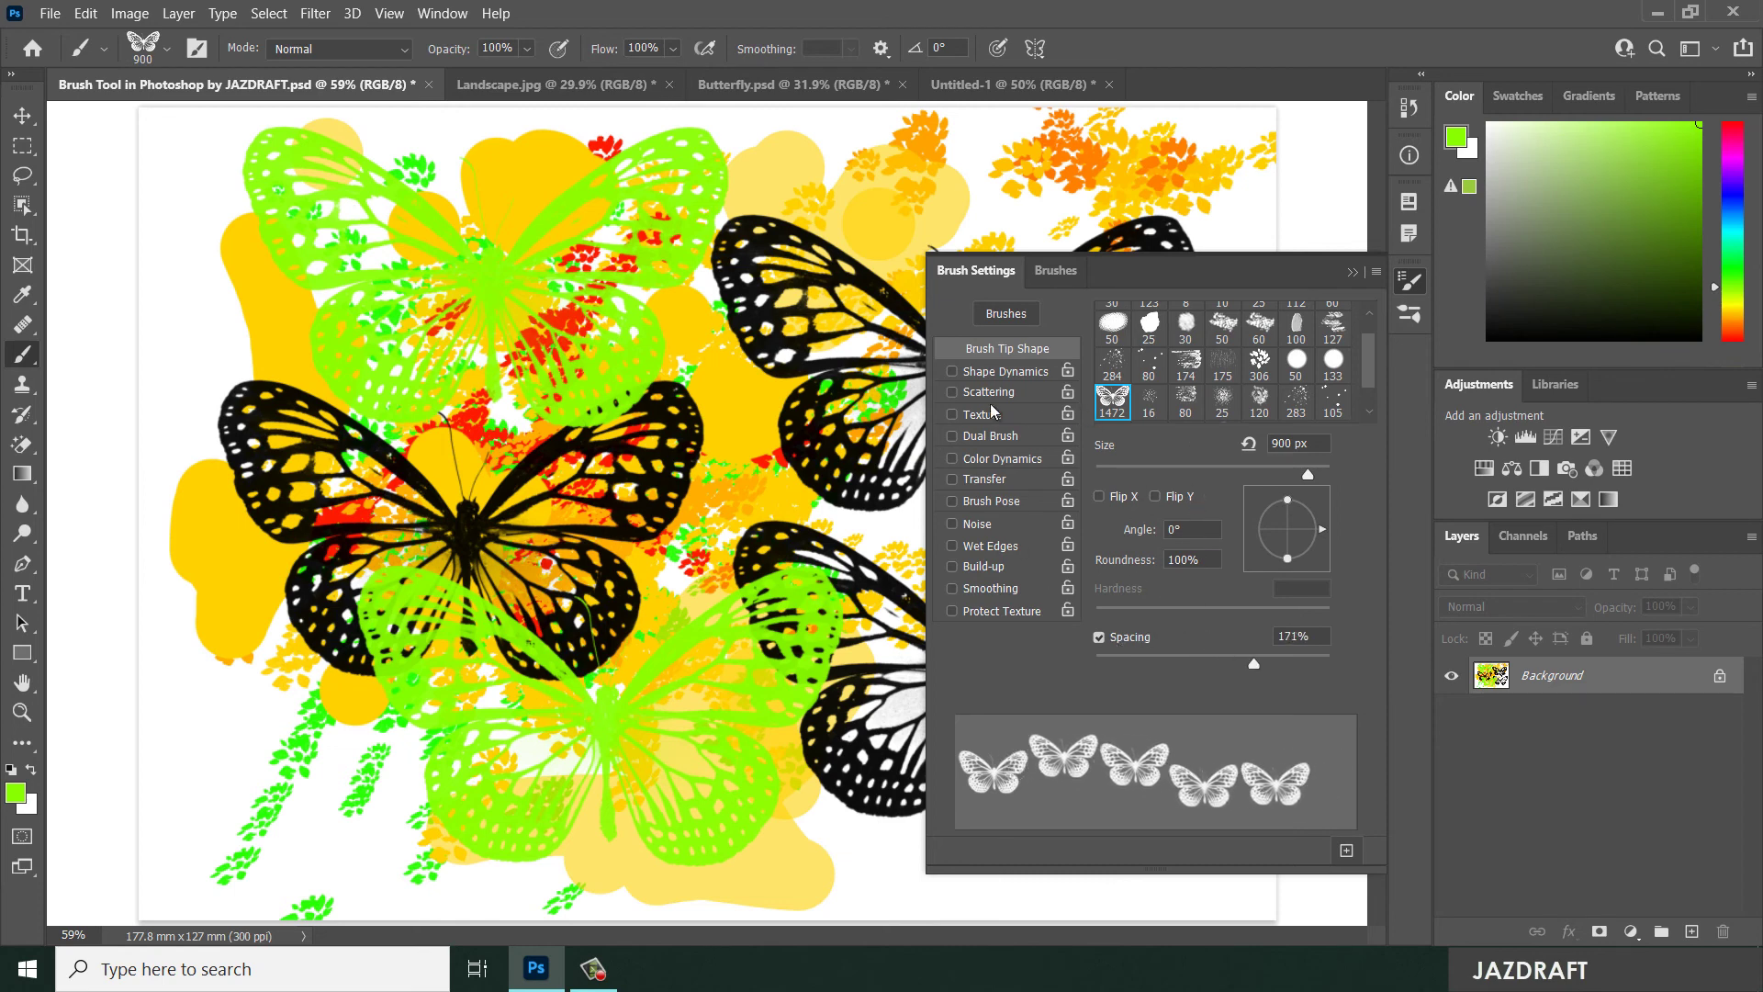
{"action": "left_click", "coordinate": [996, 373]}
{"action": "left_click_drag", "start_coordinate": [1114, 341], "coordinate": [1190, 340]}
{"action": "mouse_move", "coordinate": [1102, 603]}
{"action": "left_mouse_down"}
{"action": "mouse_move", "coordinate": [1188, 603]}
{"action": "mouse_move", "coordinate": [1130, 604]}
{"action": "left_mouse_up"}
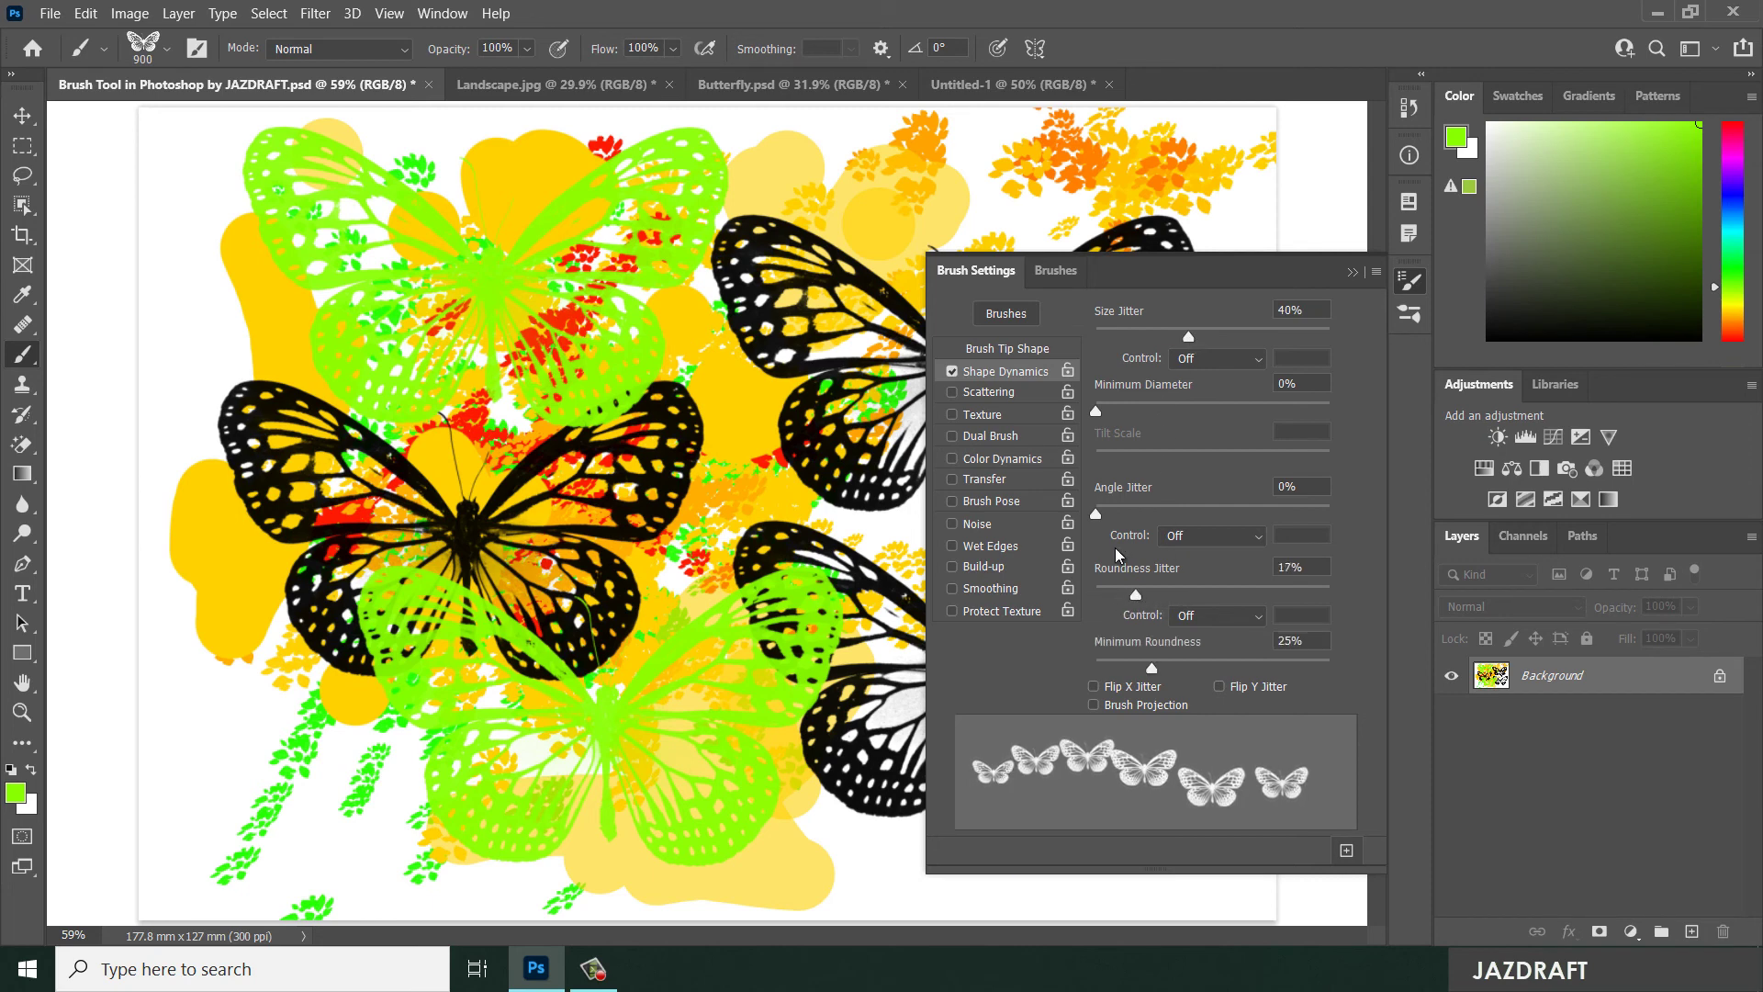
{"action": "left_click_drag", "start_coordinate": [1114, 516], "coordinate": [1168, 514]}
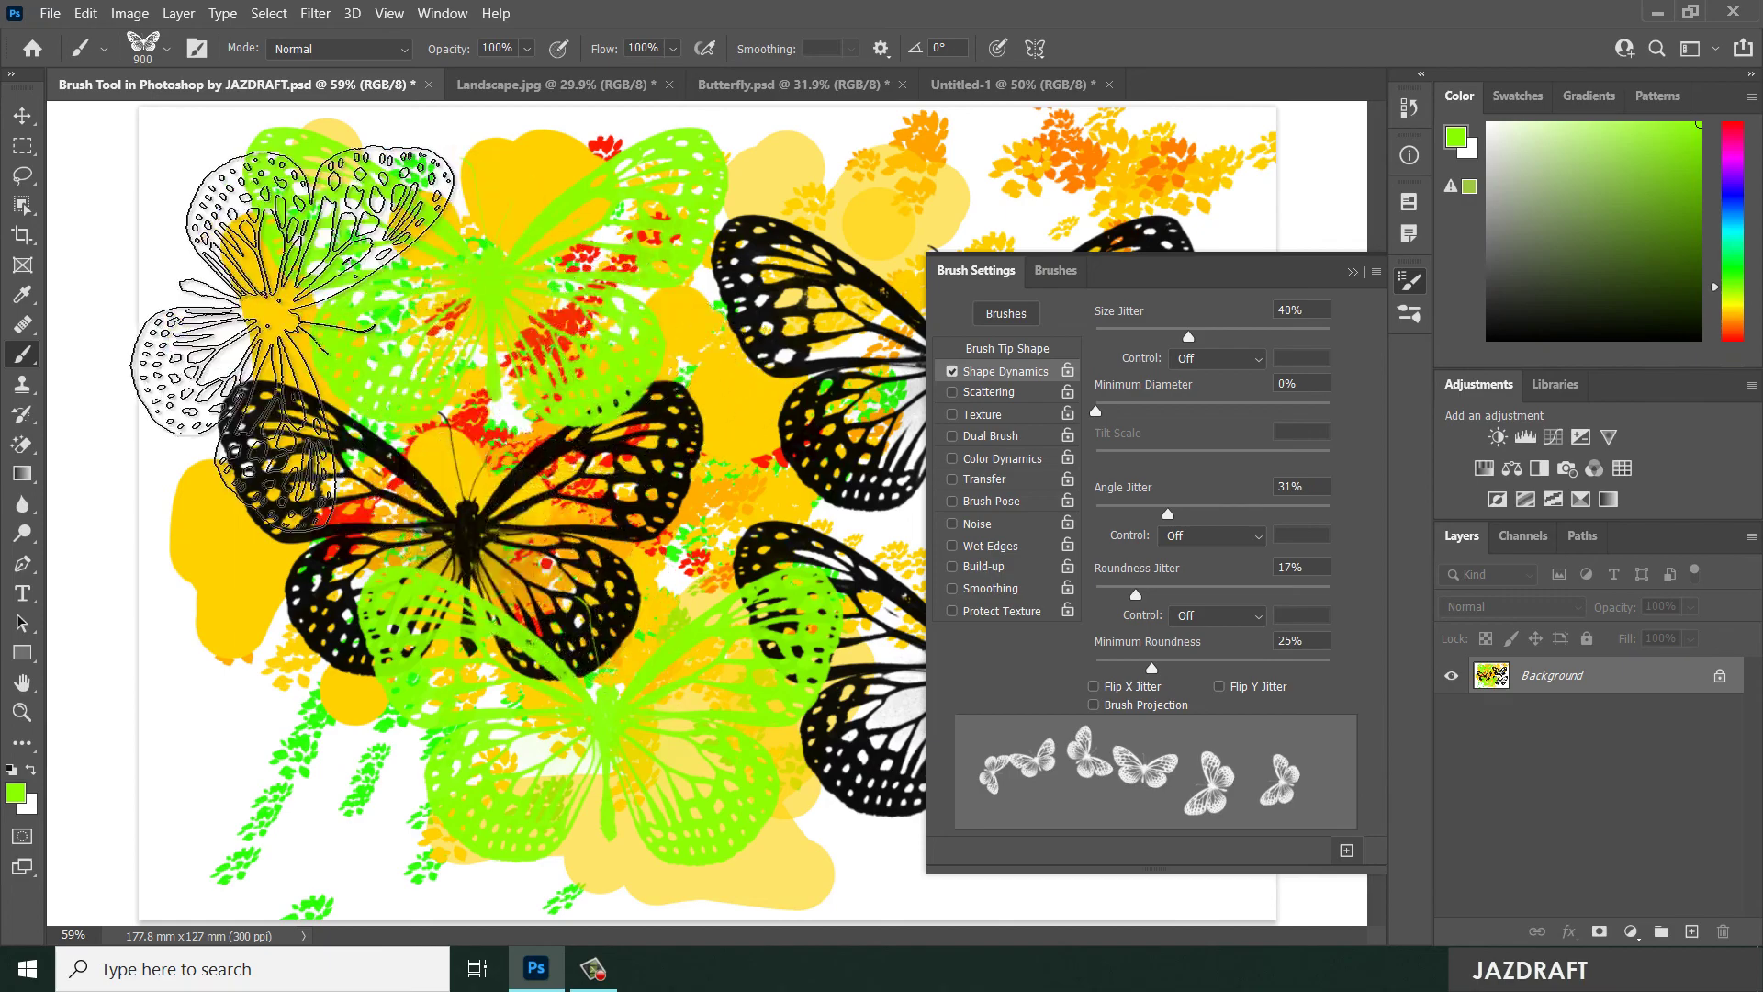
- Stamp jittered green butterflies over the canvas's upper left area and reduce the brush size to 400 px
{"action": "left_click", "coordinate": [413, 367]}
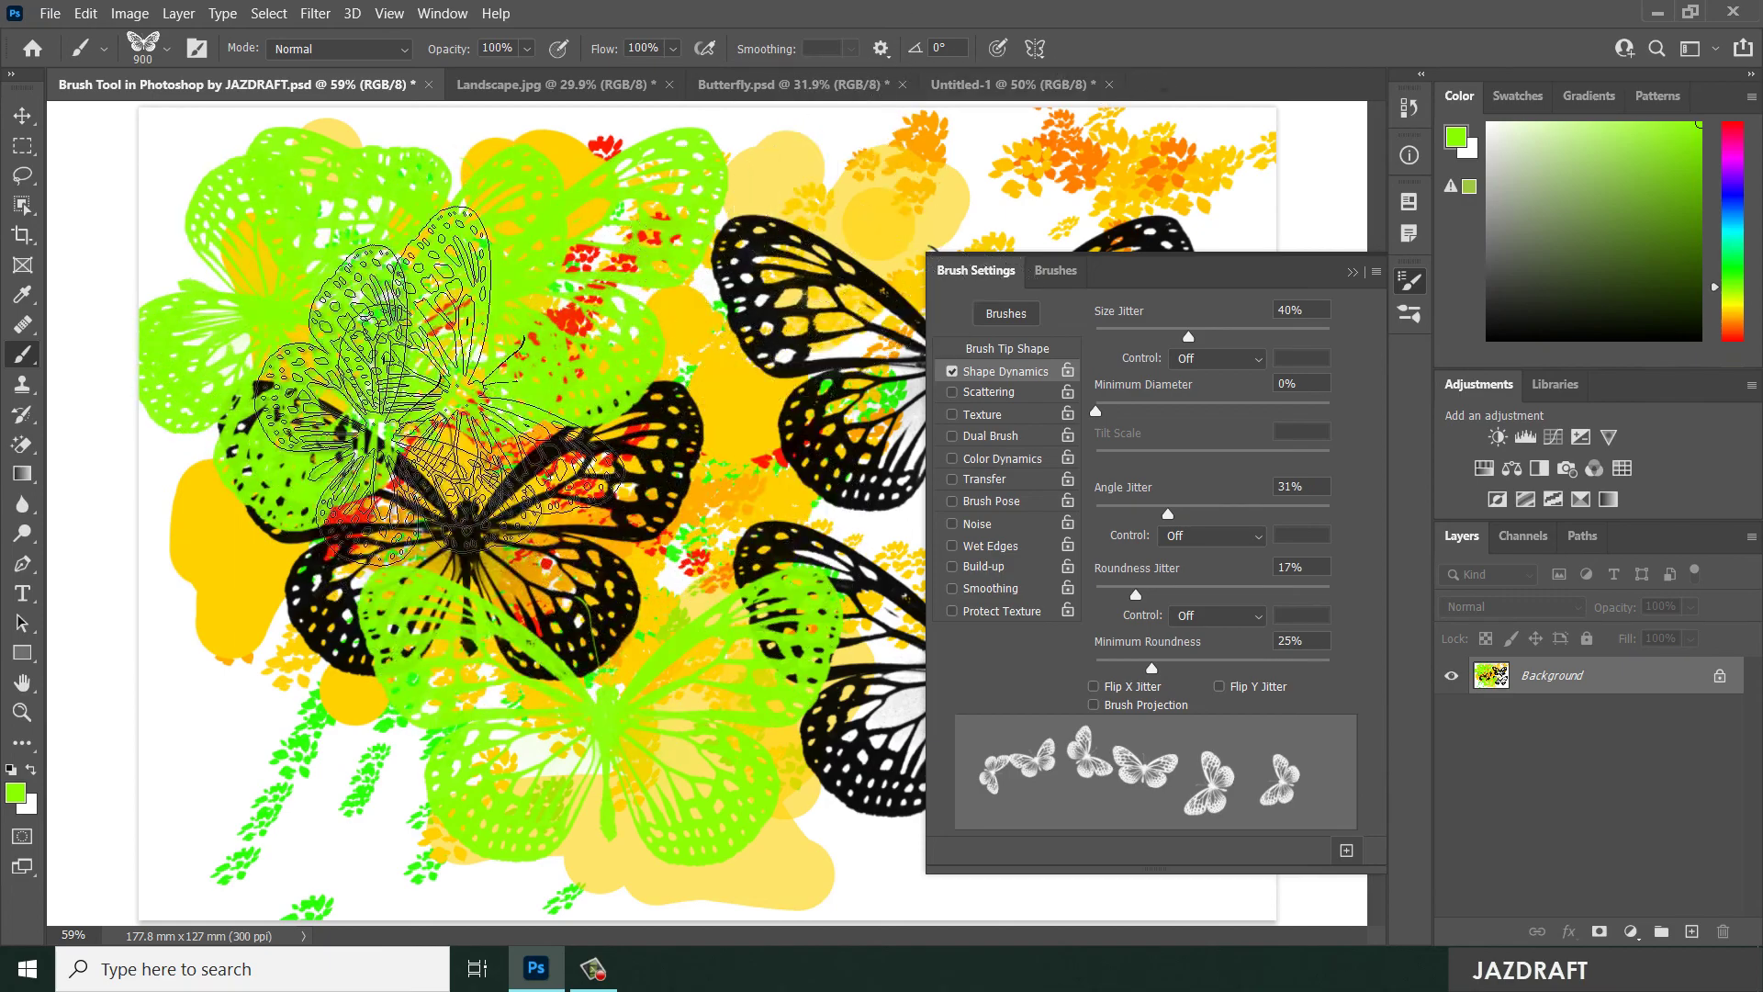
{"action": "key", "text": "bracketright"}
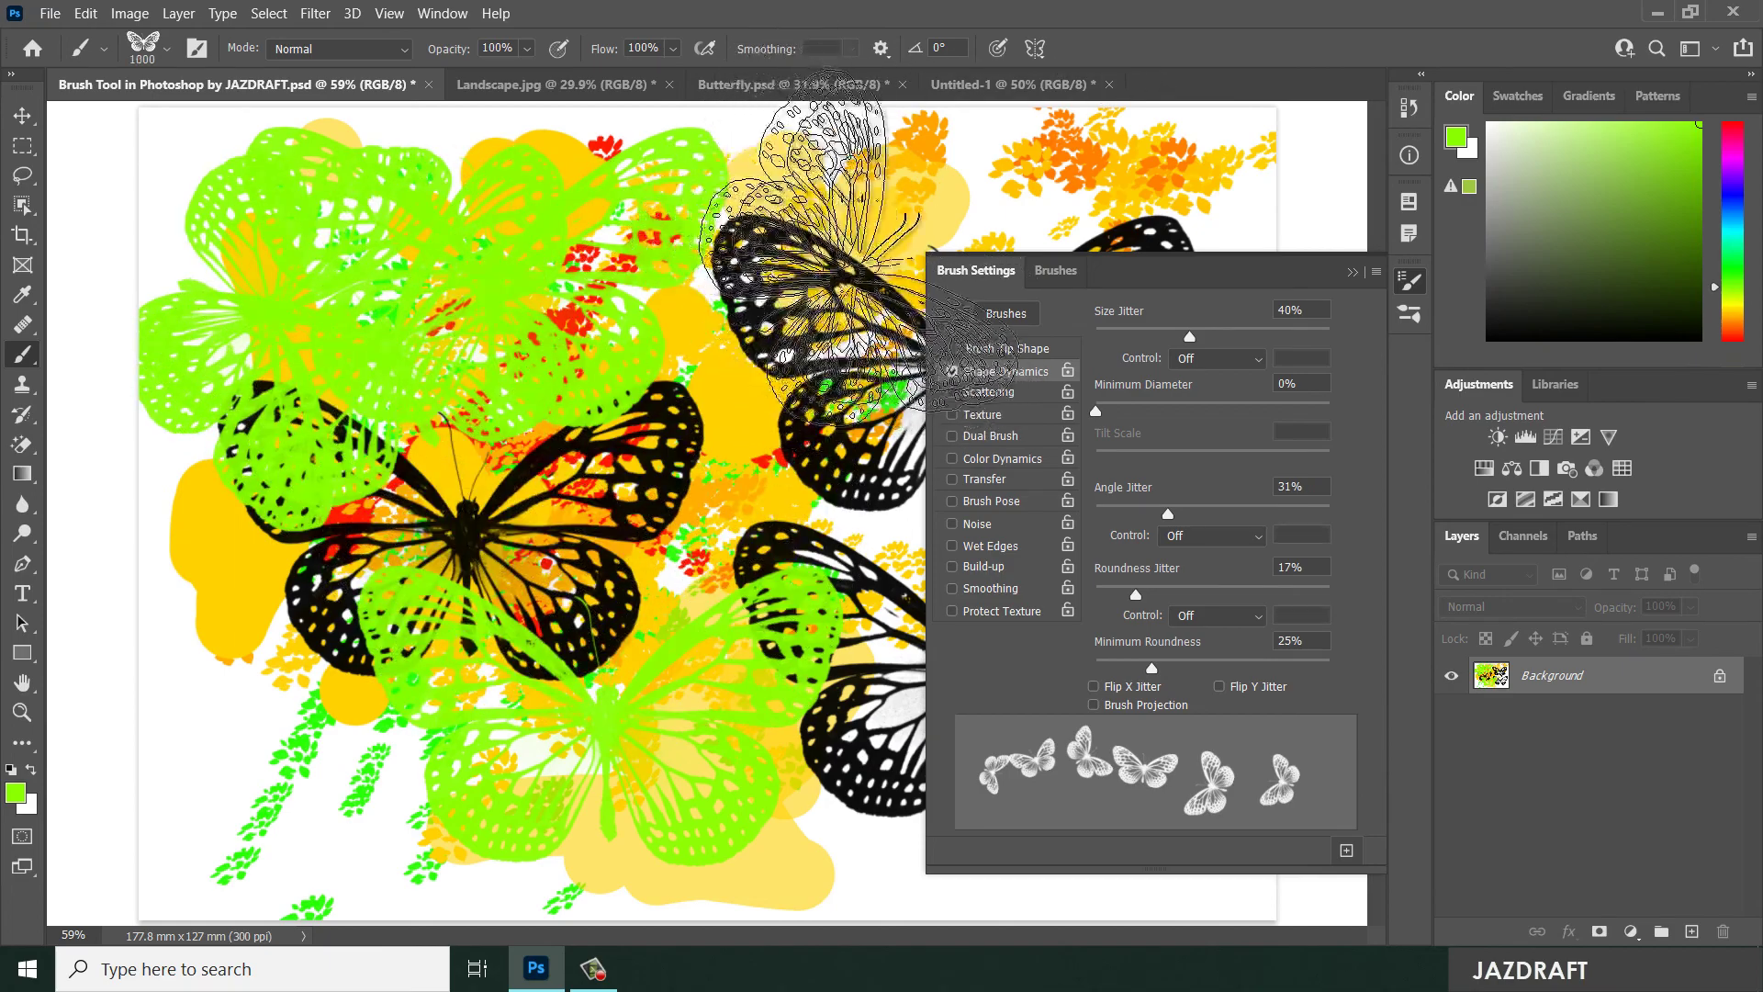
{"action": "key", "text": "bracketleft"}
{"action": "key", "text": "bracketleft"}
{"action": "key", "text": "bracketleft"}
{"action": "key", "text": "bracketleft"}
{"action": "key", "text": "bracketleft"}
{"action": "key", "text": "bracketleft"}
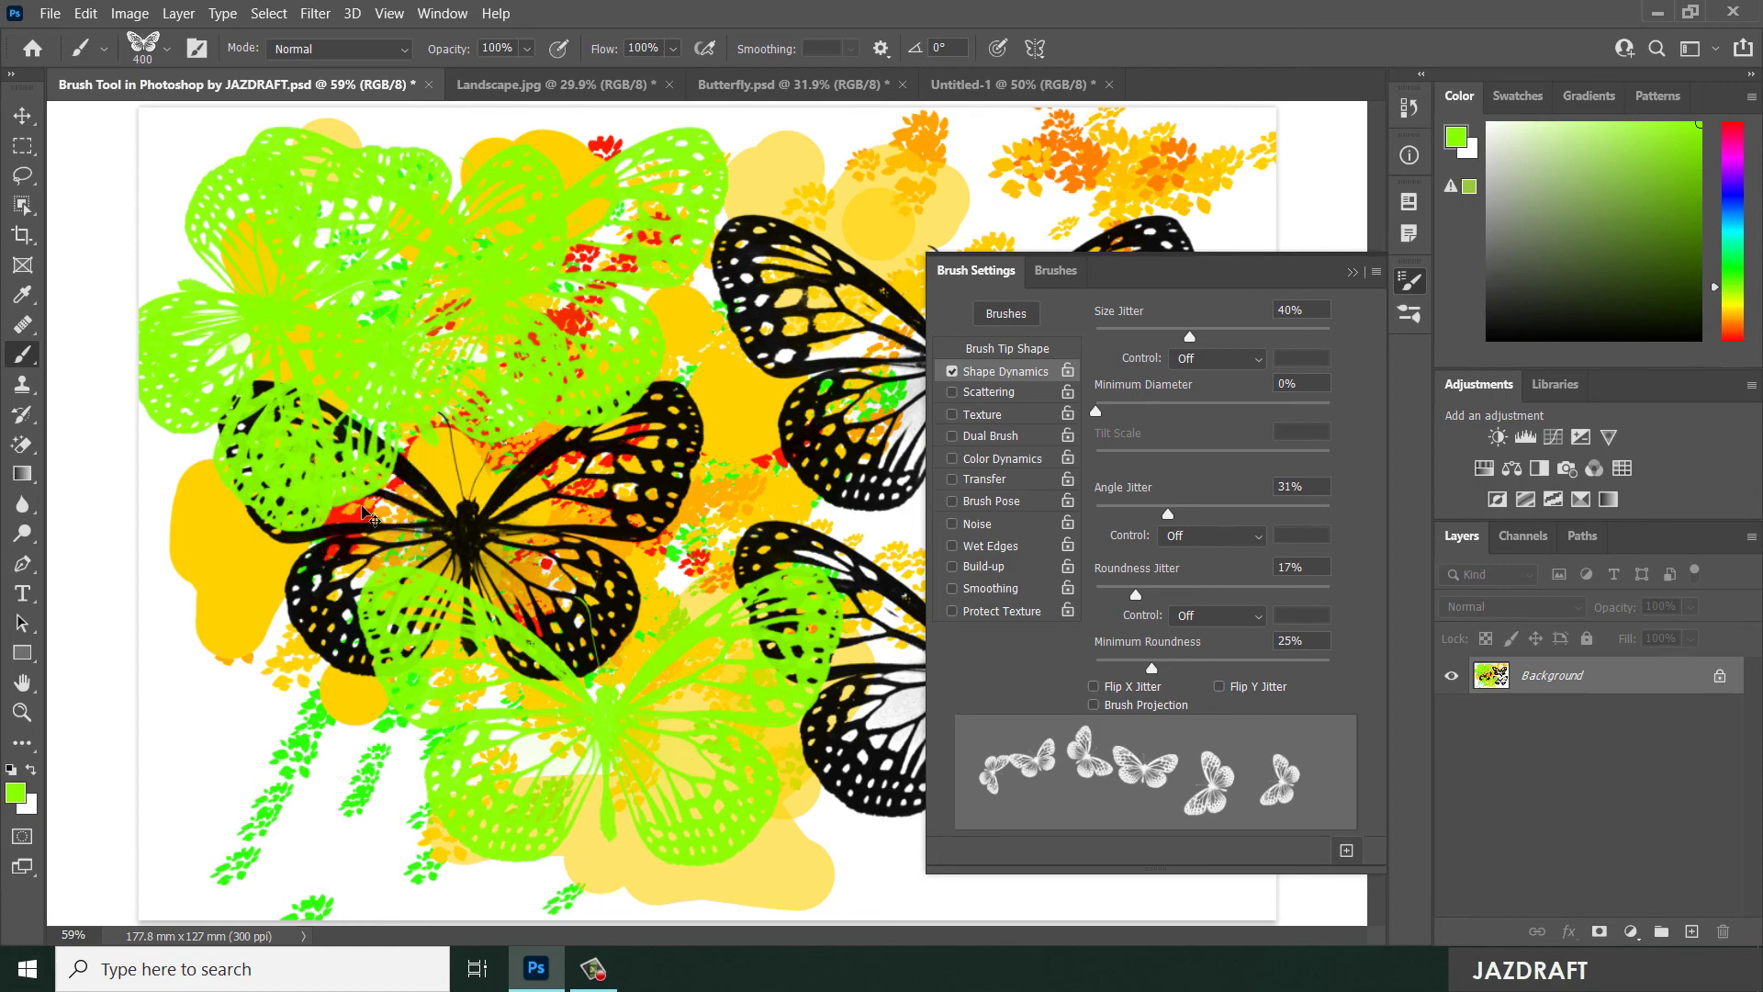
- Create a new 7 x 5 inch, 300 ppi document with a white background and stamp eight green butterflies across it
{"action": "key", "text": "ctrl+n"}
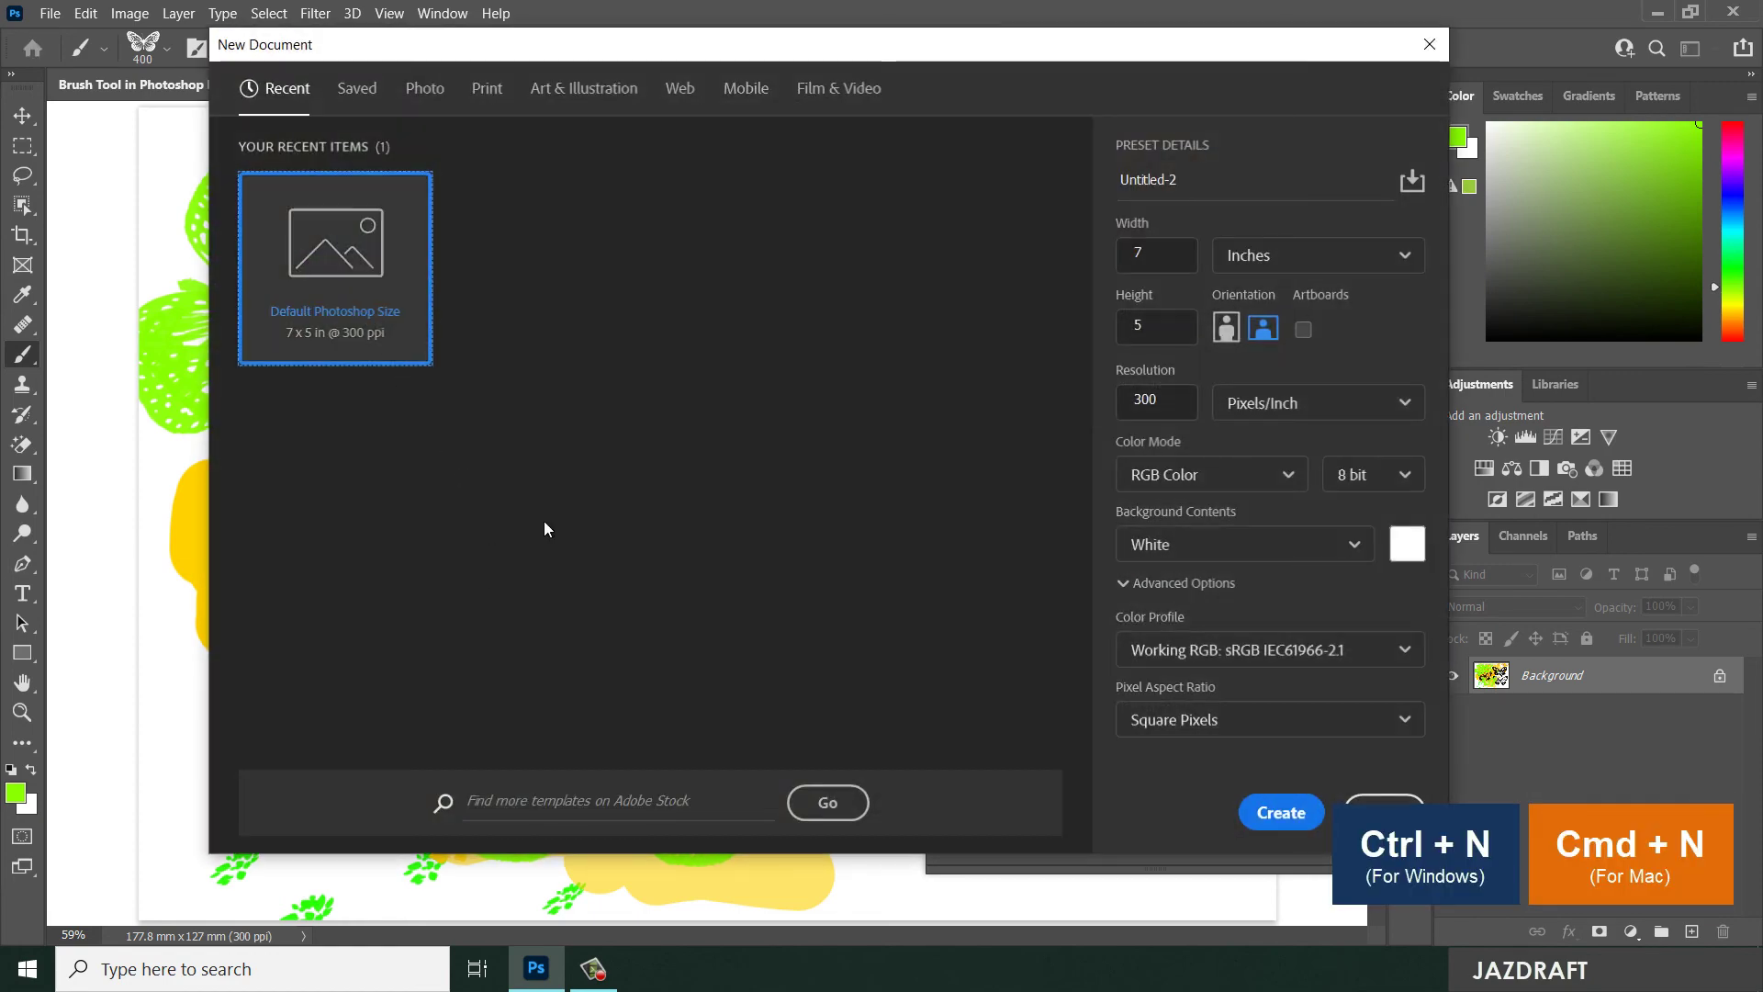
{"action": "left_click", "coordinate": [1281, 812]}
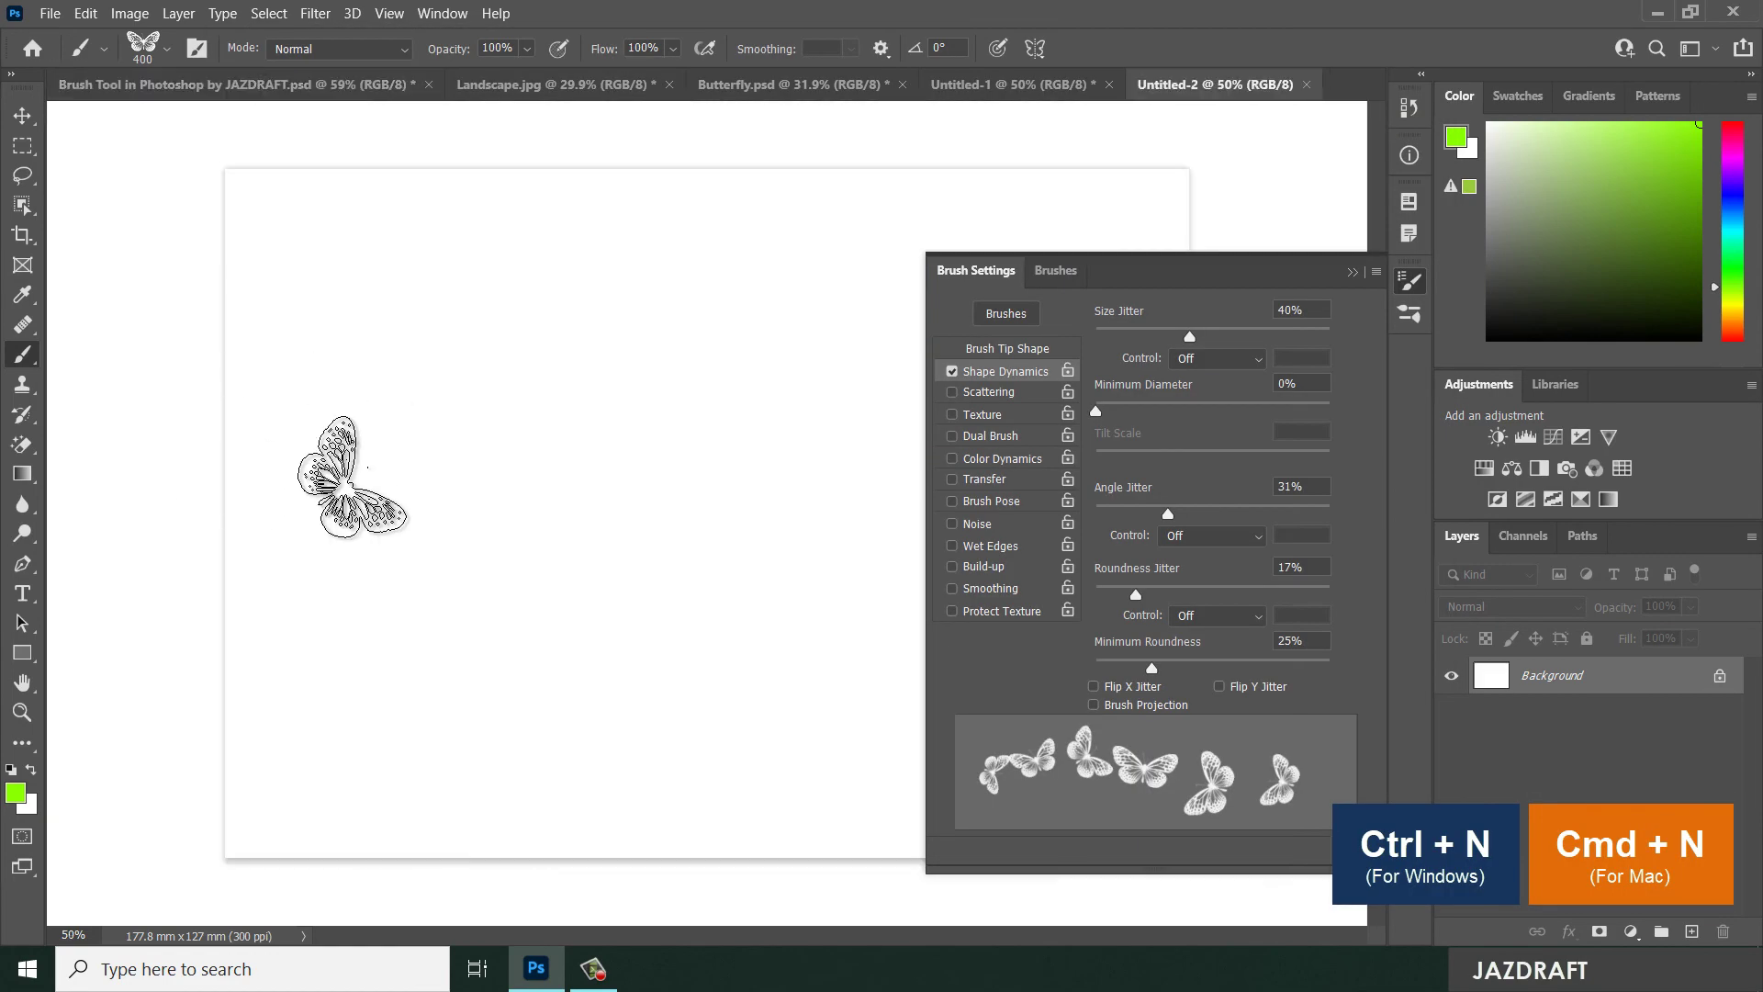
{"action": "left_click_drag", "start_coordinate": [321, 470], "coordinate": [427, 415]}
{"action": "left_click", "coordinate": [521, 300]}
{"action": "left_click", "coordinate": [634, 331]}
{"action": "left_click", "coordinate": [688, 500]}
{"action": "left_click", "coordinate": [611, 656]}
{"action": "left_click", "coordinate": [459, 642]}
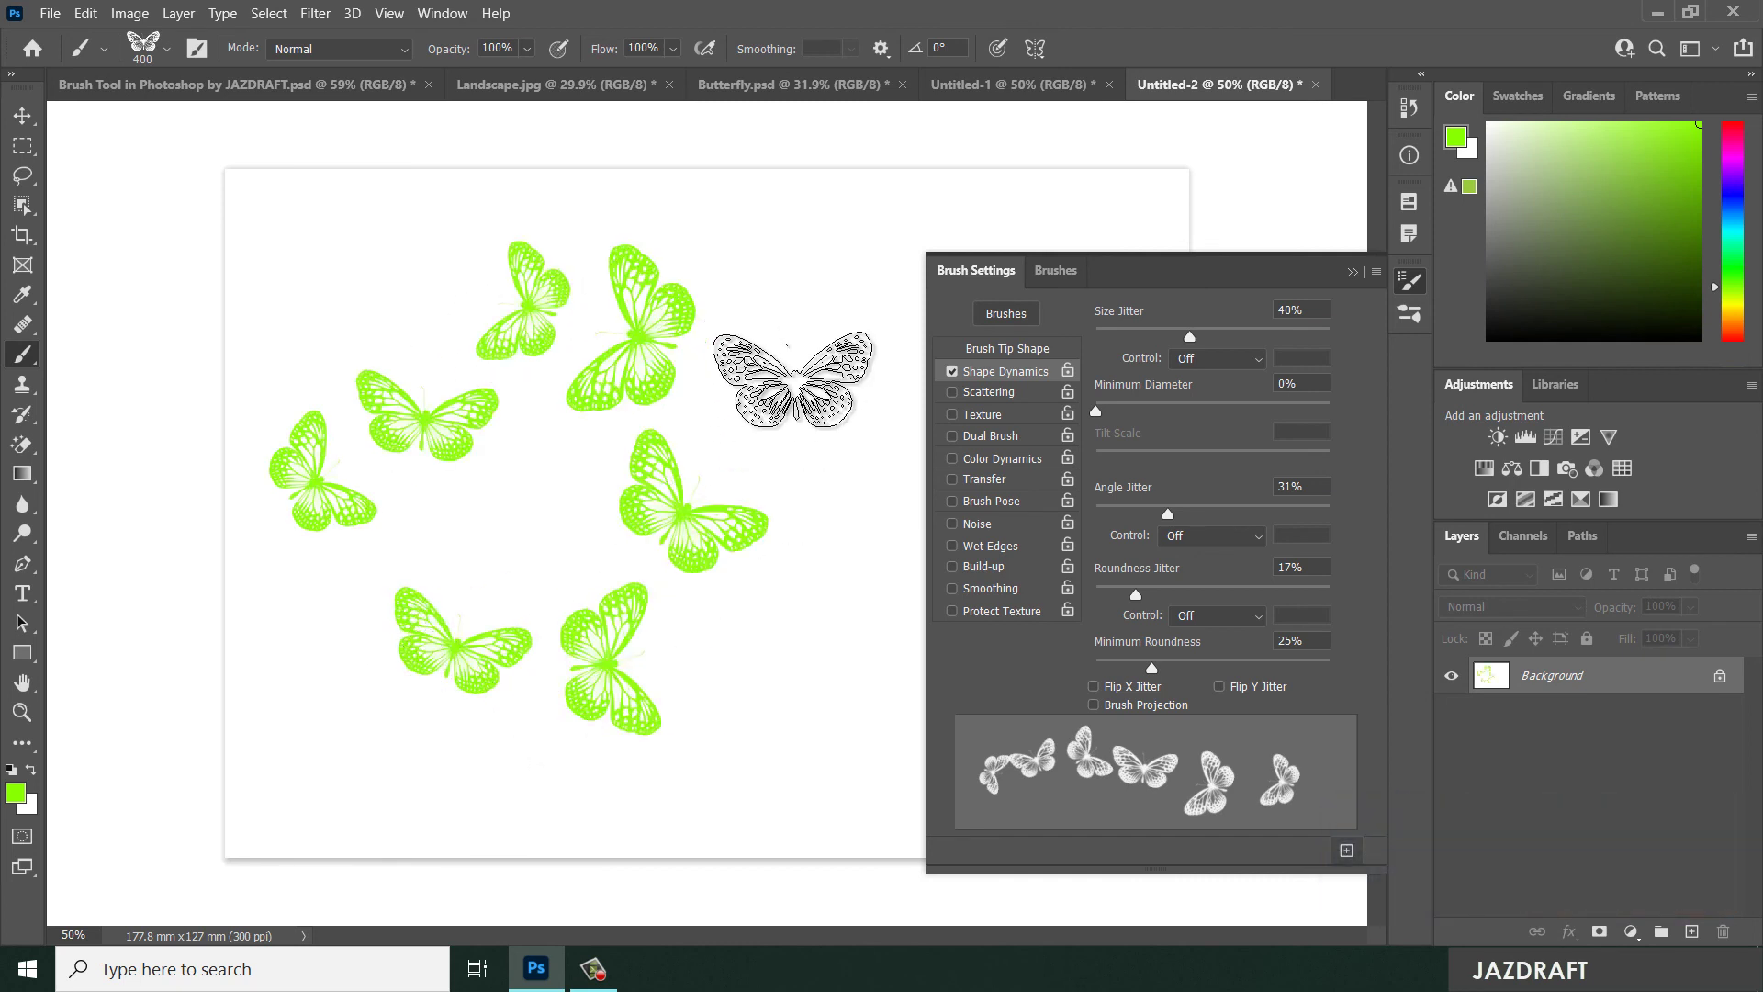
{"action": "left_click", "coordinate": [781, 358]}
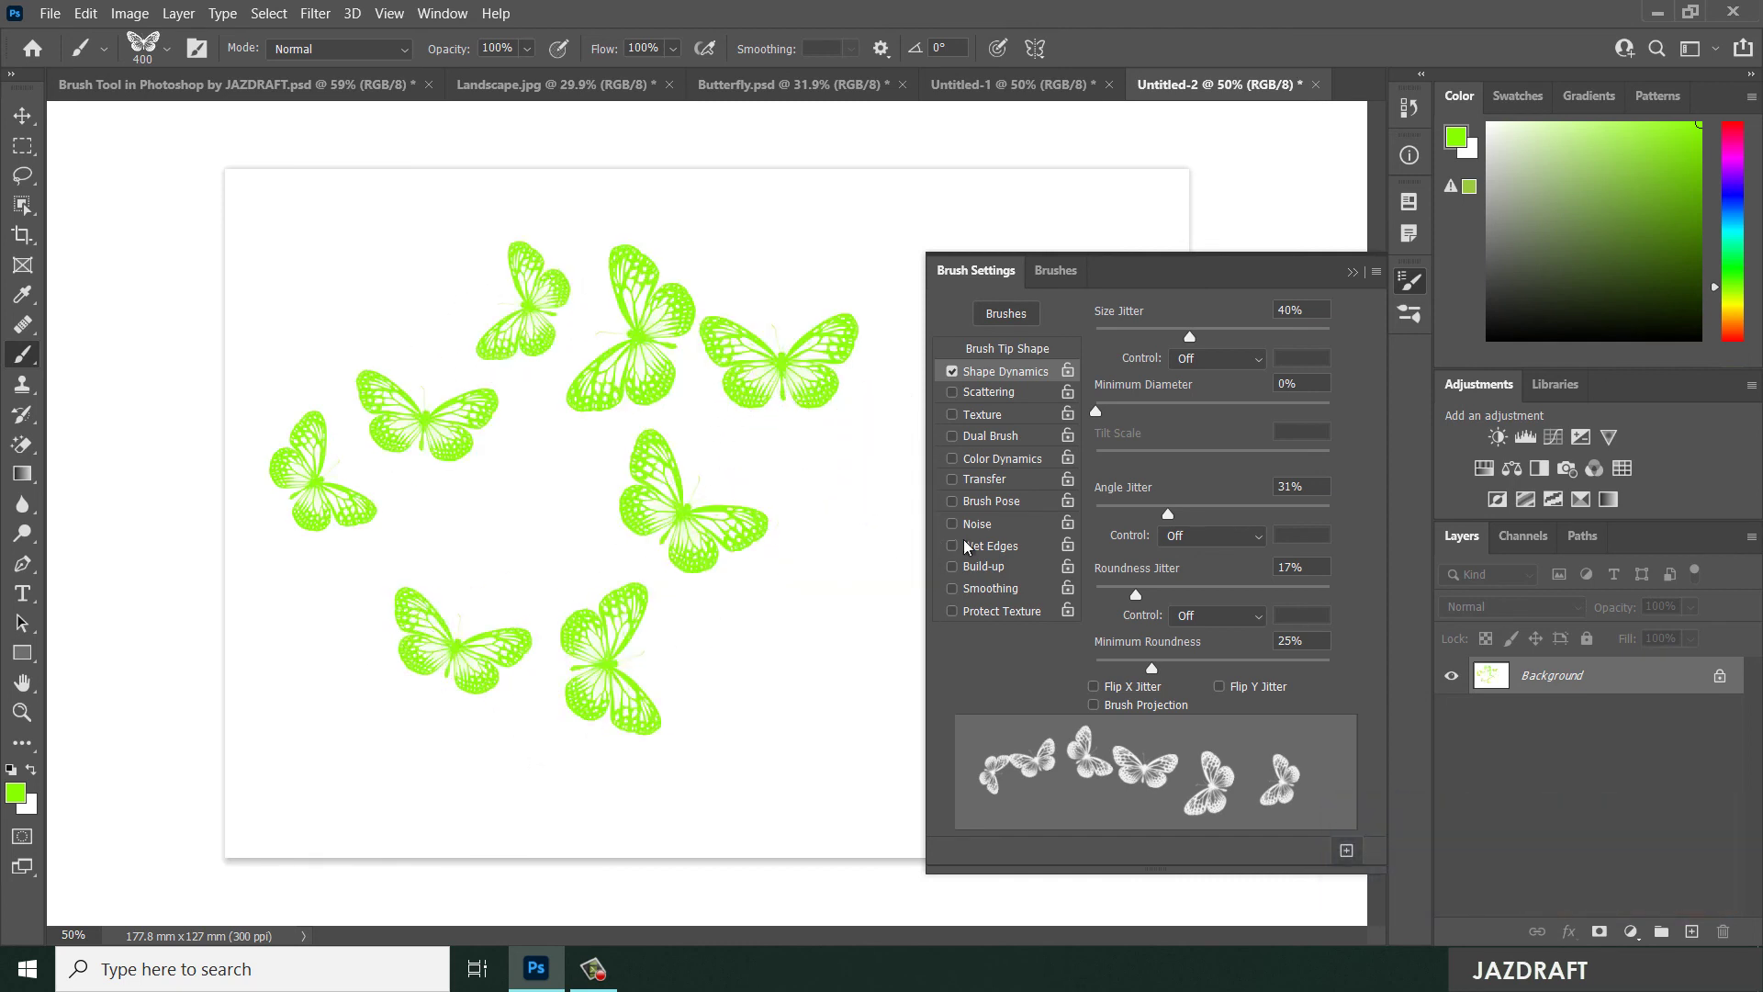
- Change the color of the area surrounding the canvas to Dark Gray
{"action": "right_click", "coordinate": [63, 351]}
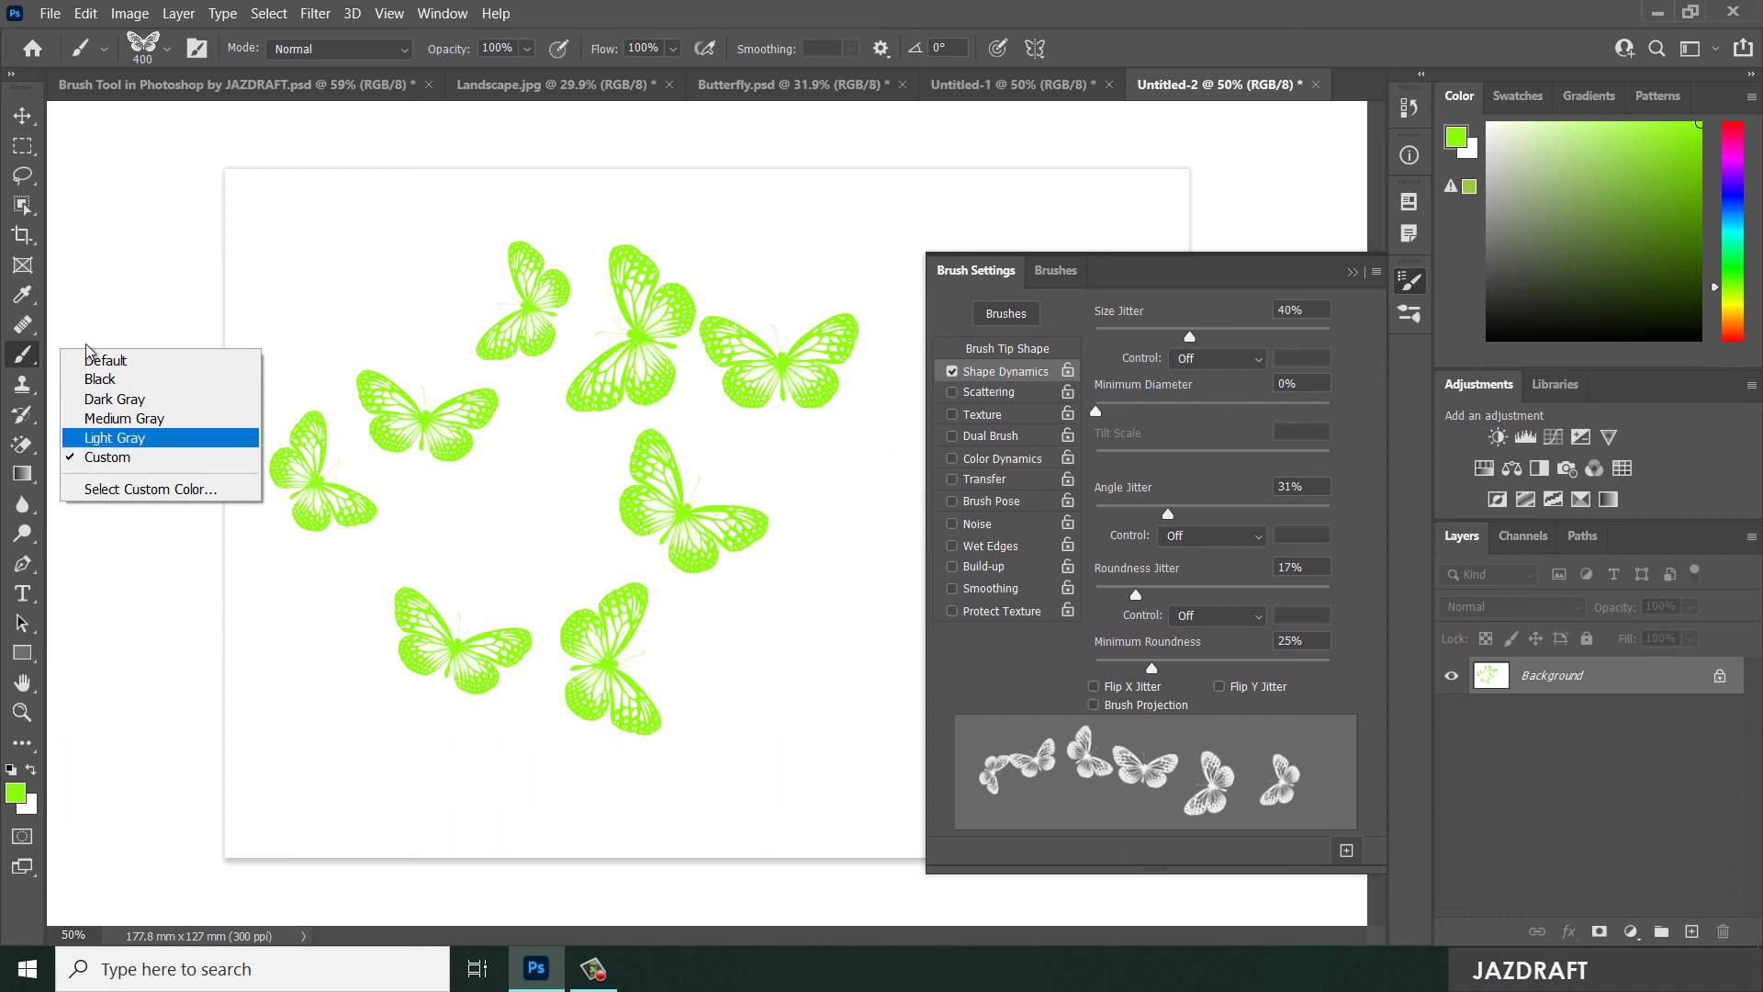
{"action": "left_click", "coordinate": [105, 399]}
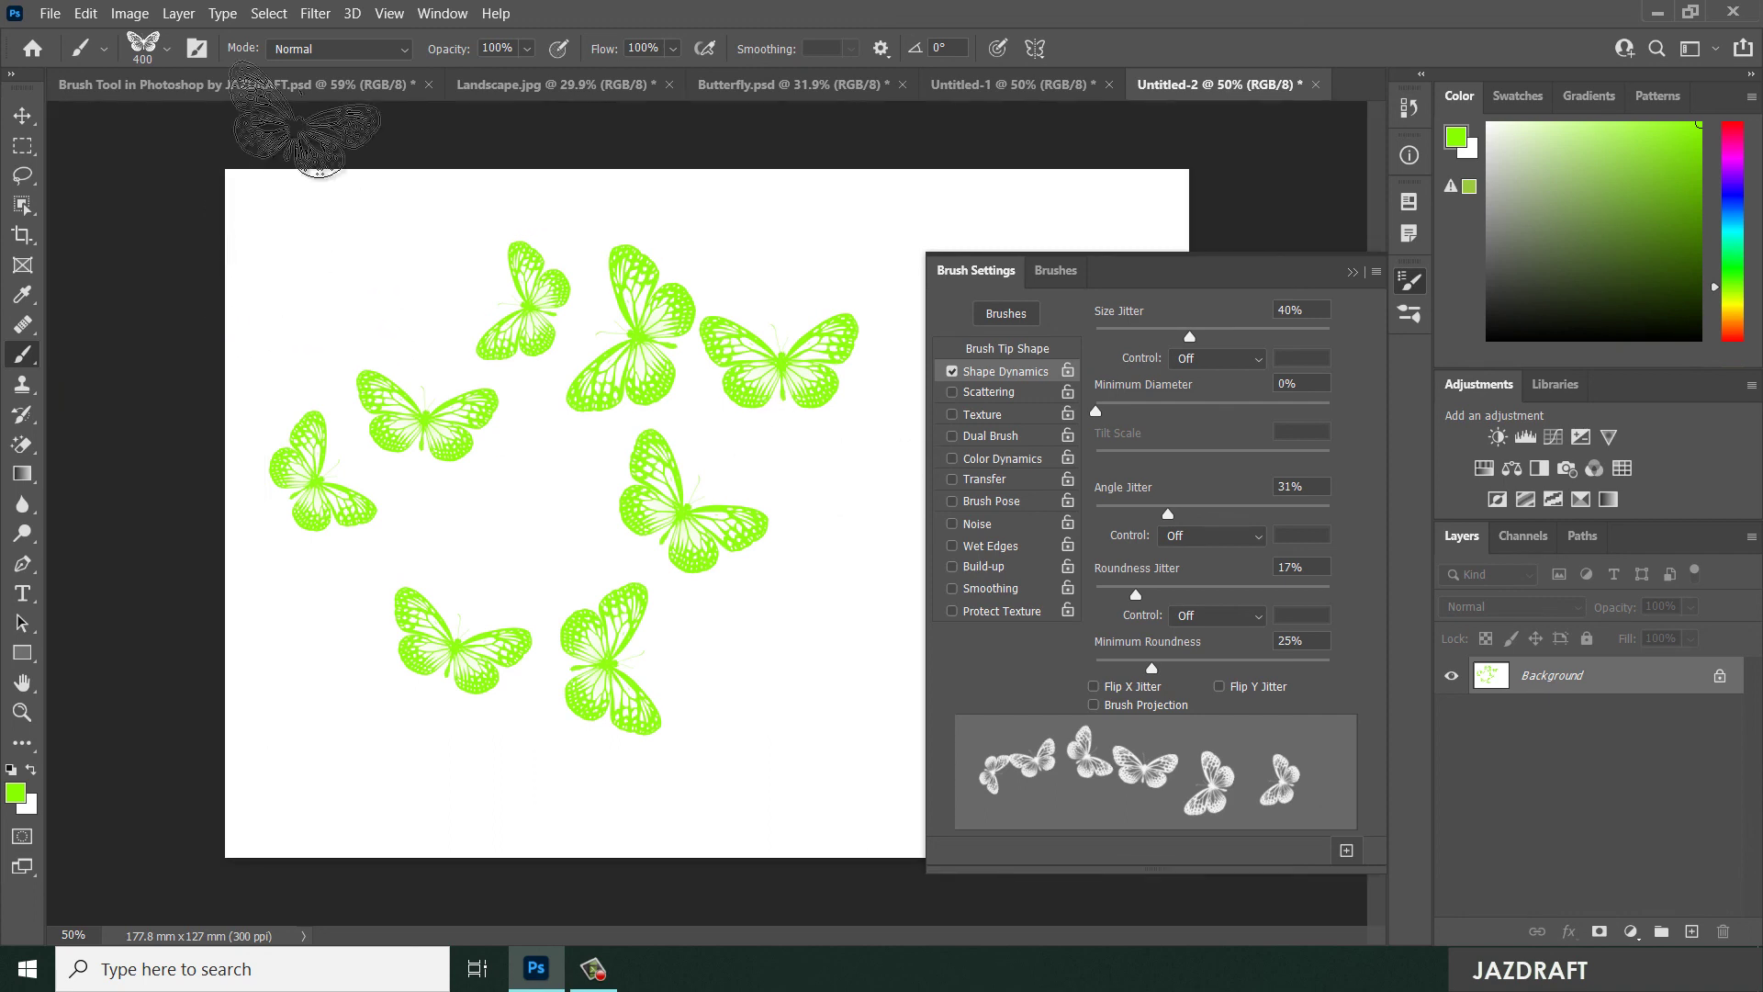
- Import the "20 Smoke Brushes" ABR file from the "20 Smoke PS Brushes abr. Vol.6" folder into the brush presets
{"action": "left_click", "coordinate": [168, 50]}
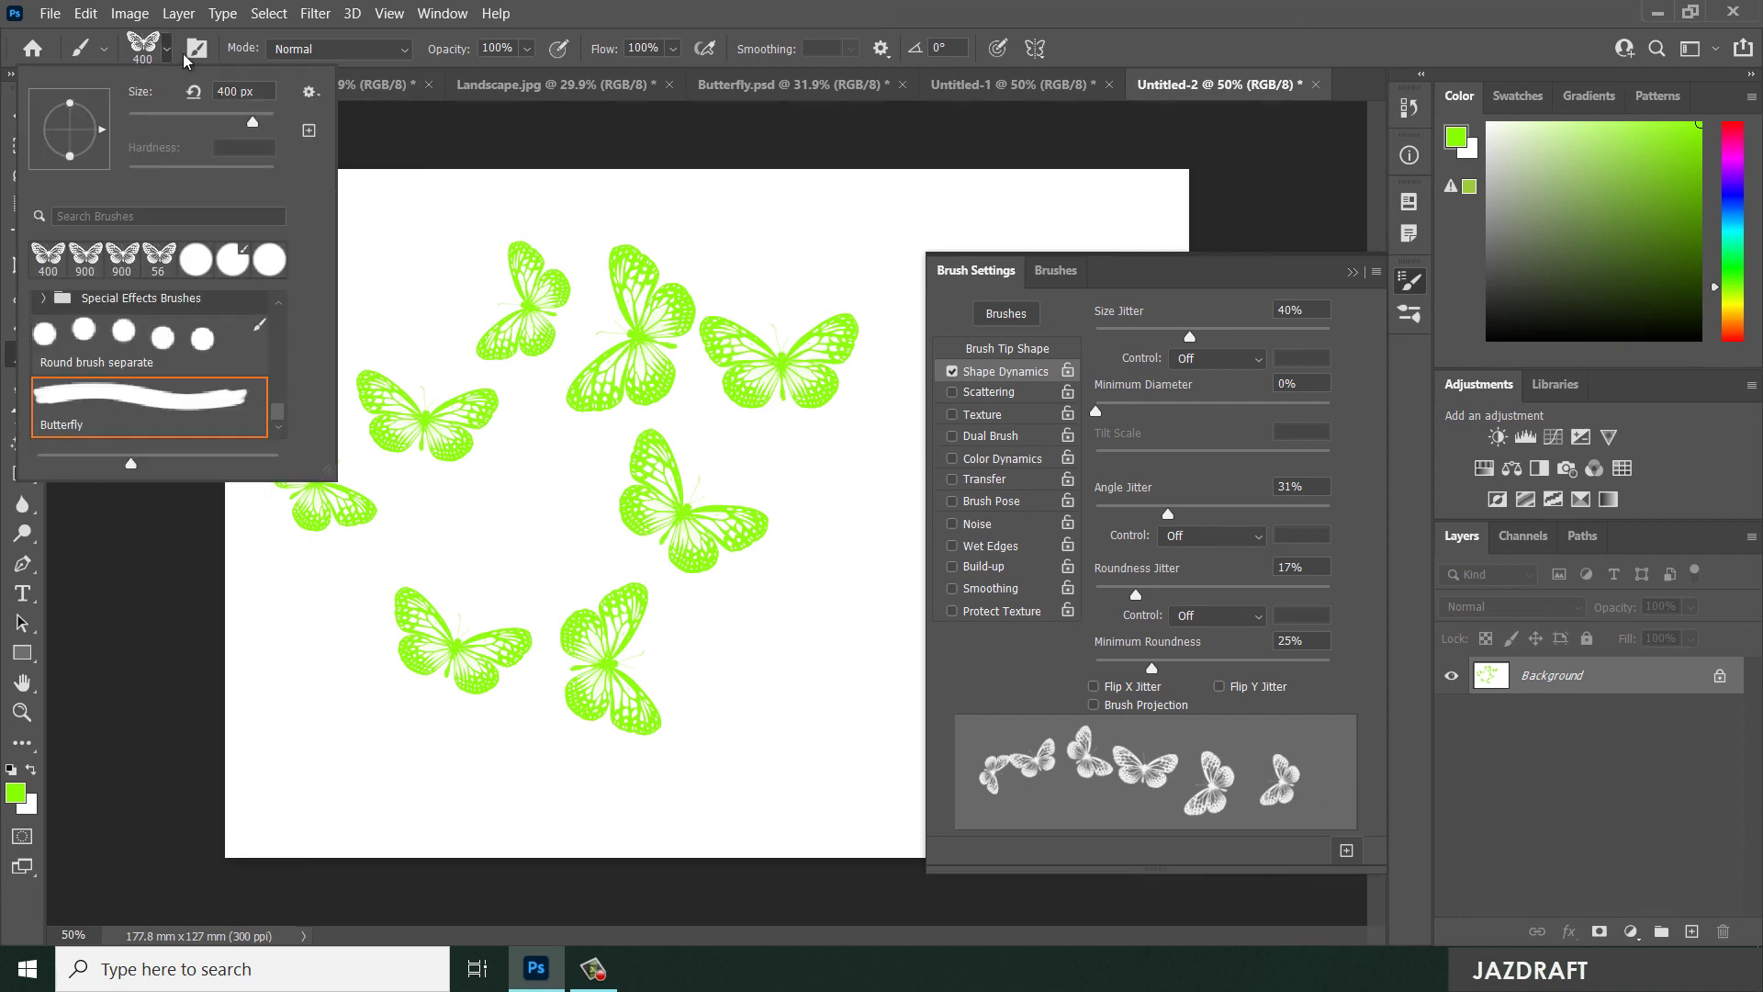
{"action": "left_click", "coordinate": [310, 92]}
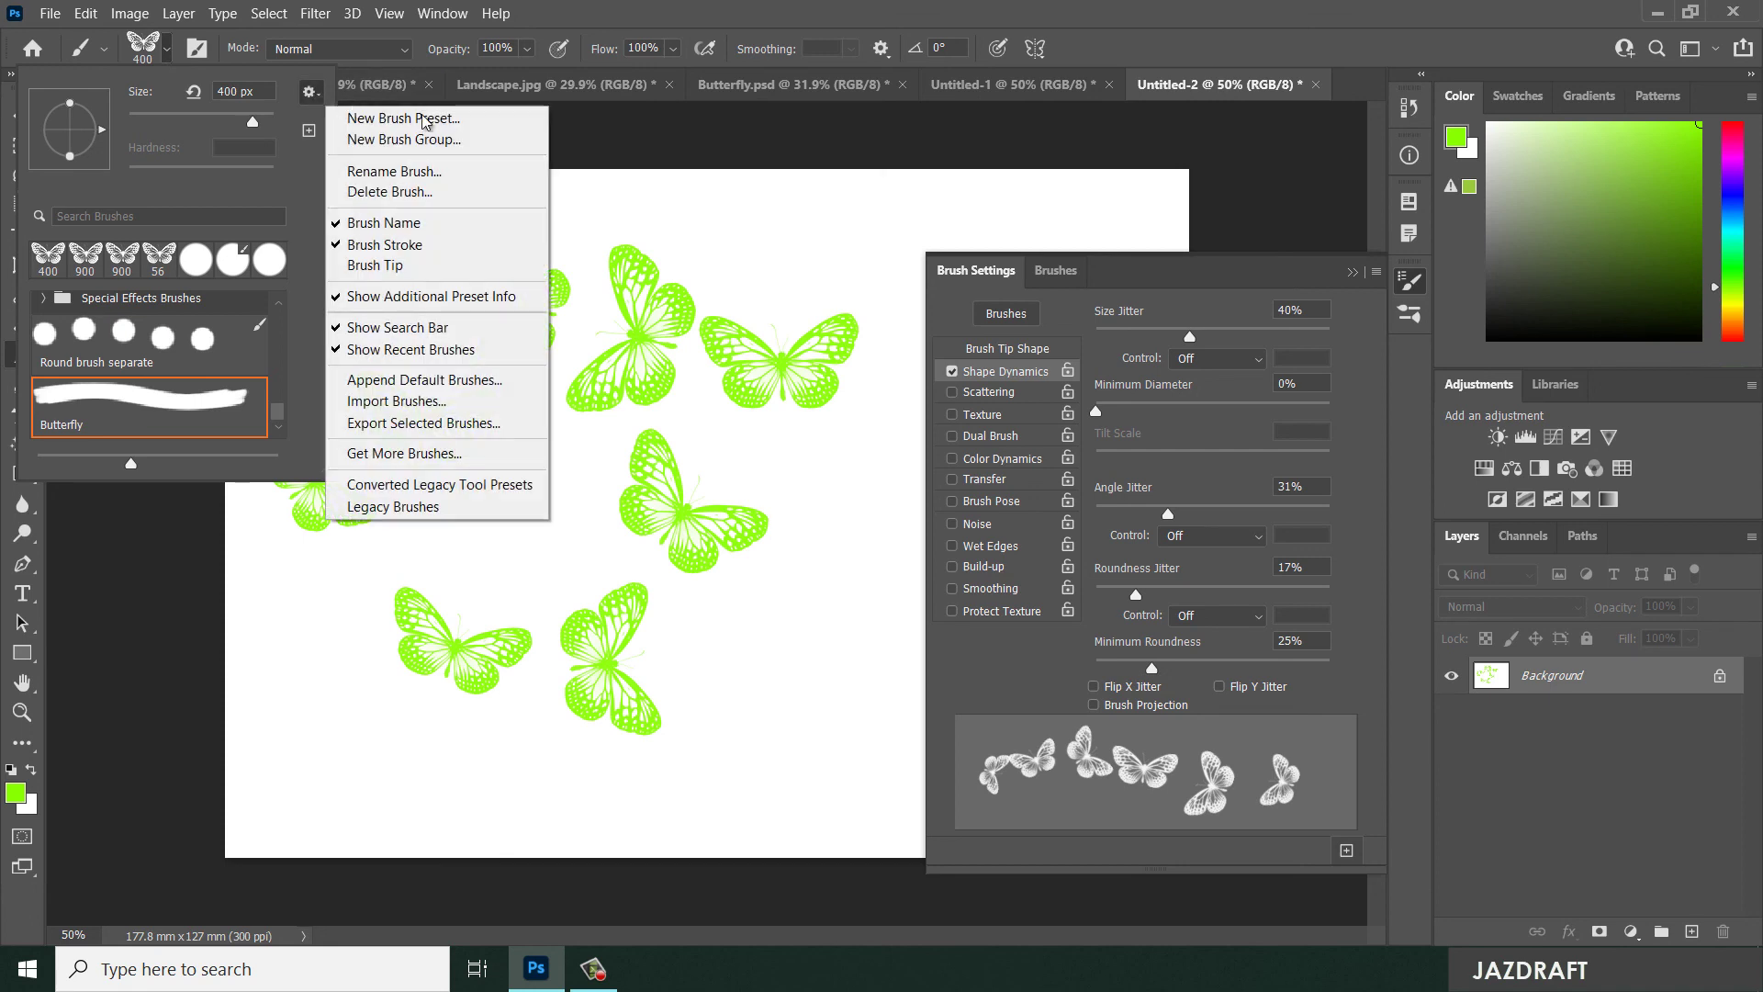
{"action": "left_click", "coordinate": [390, 401]}
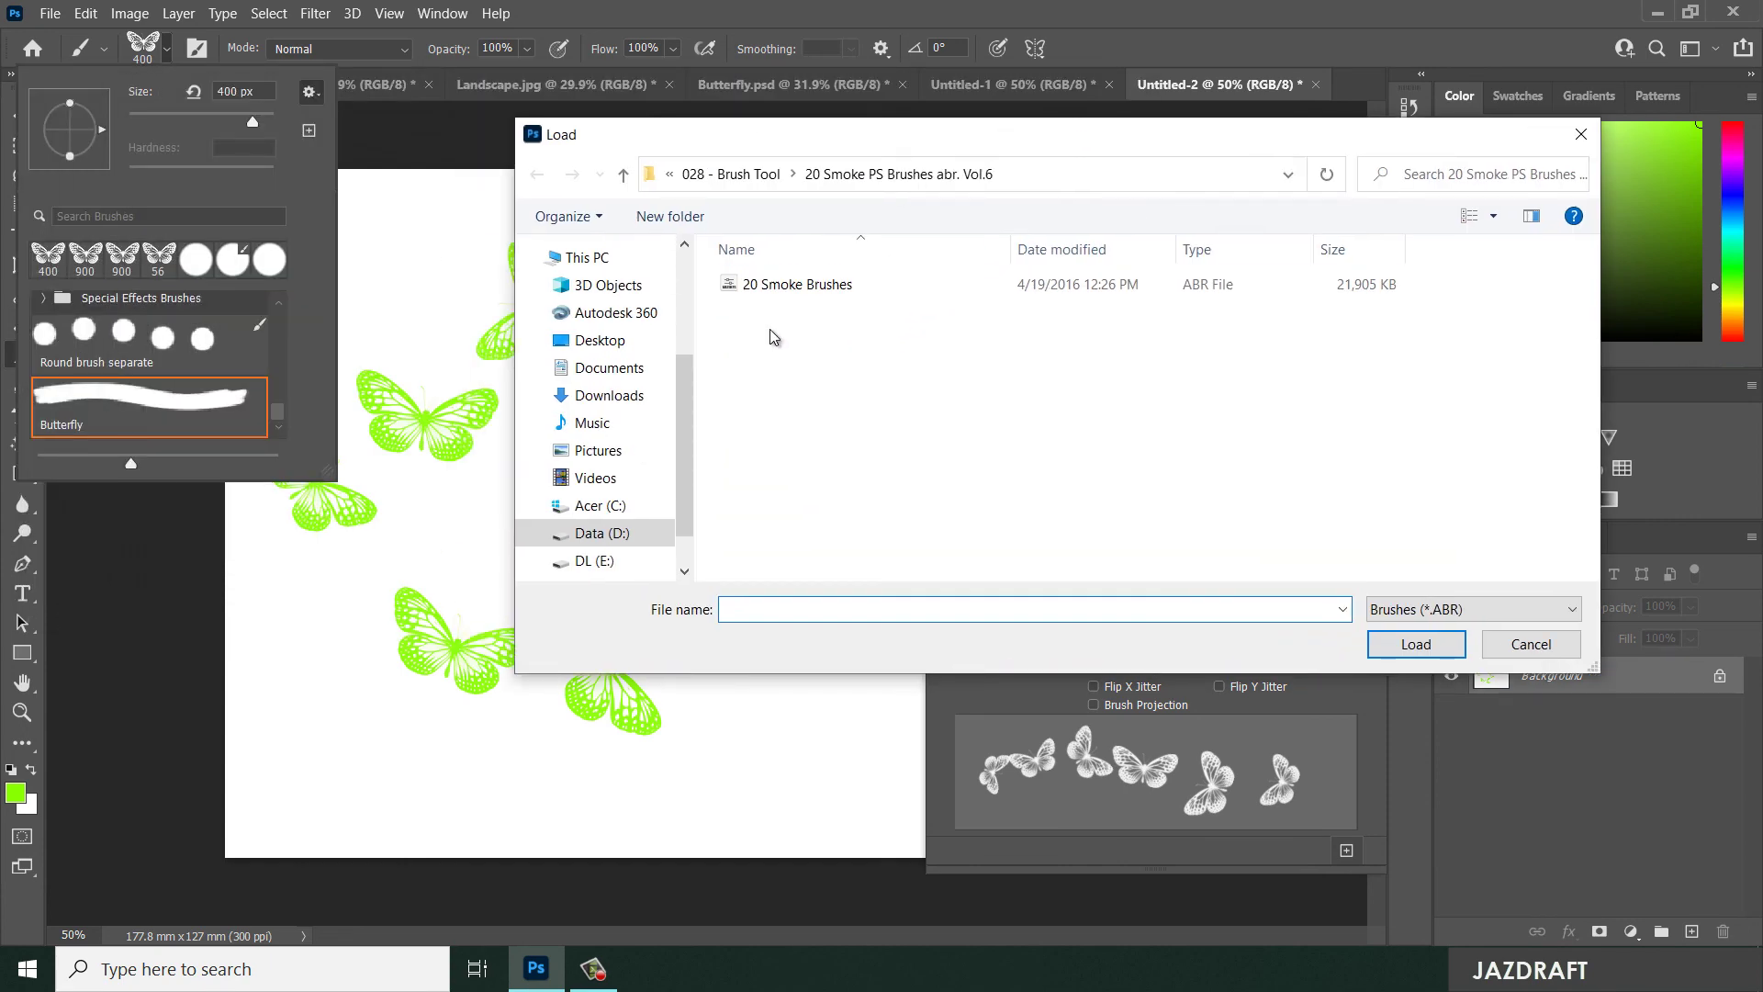
{"action": "left_click", "coordinate": [777, 286]}
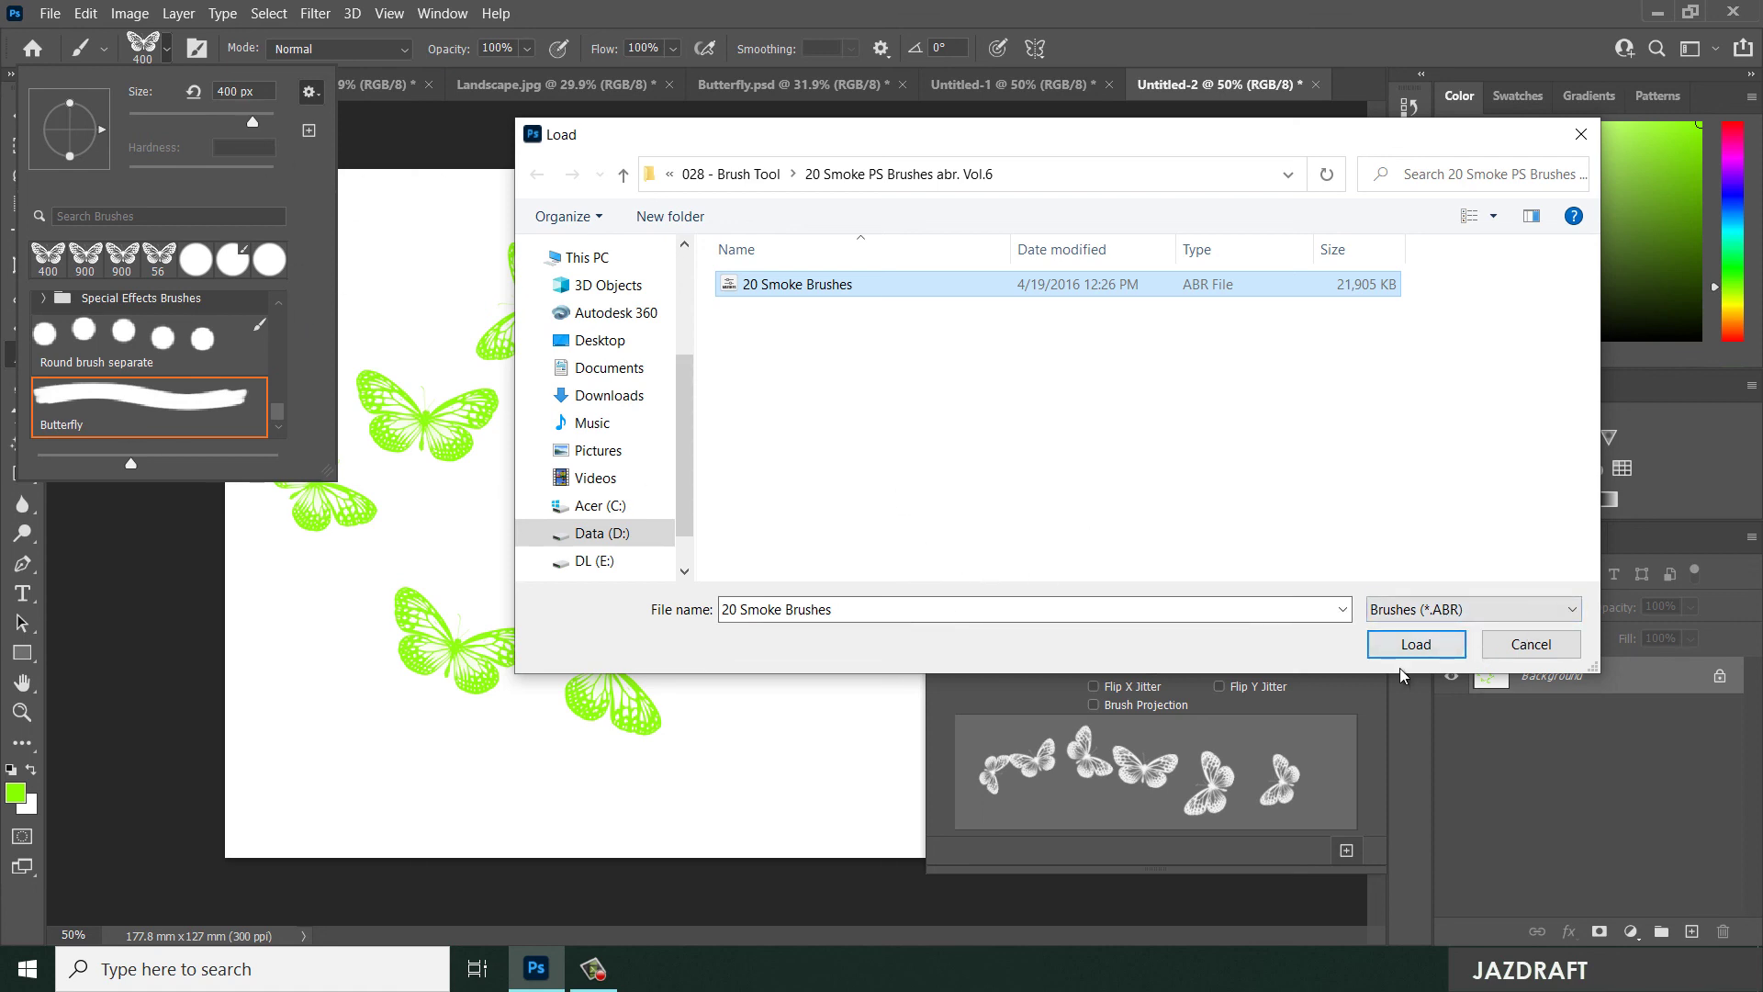
{"action": "left_click", "coordinate": [1423, 647]}
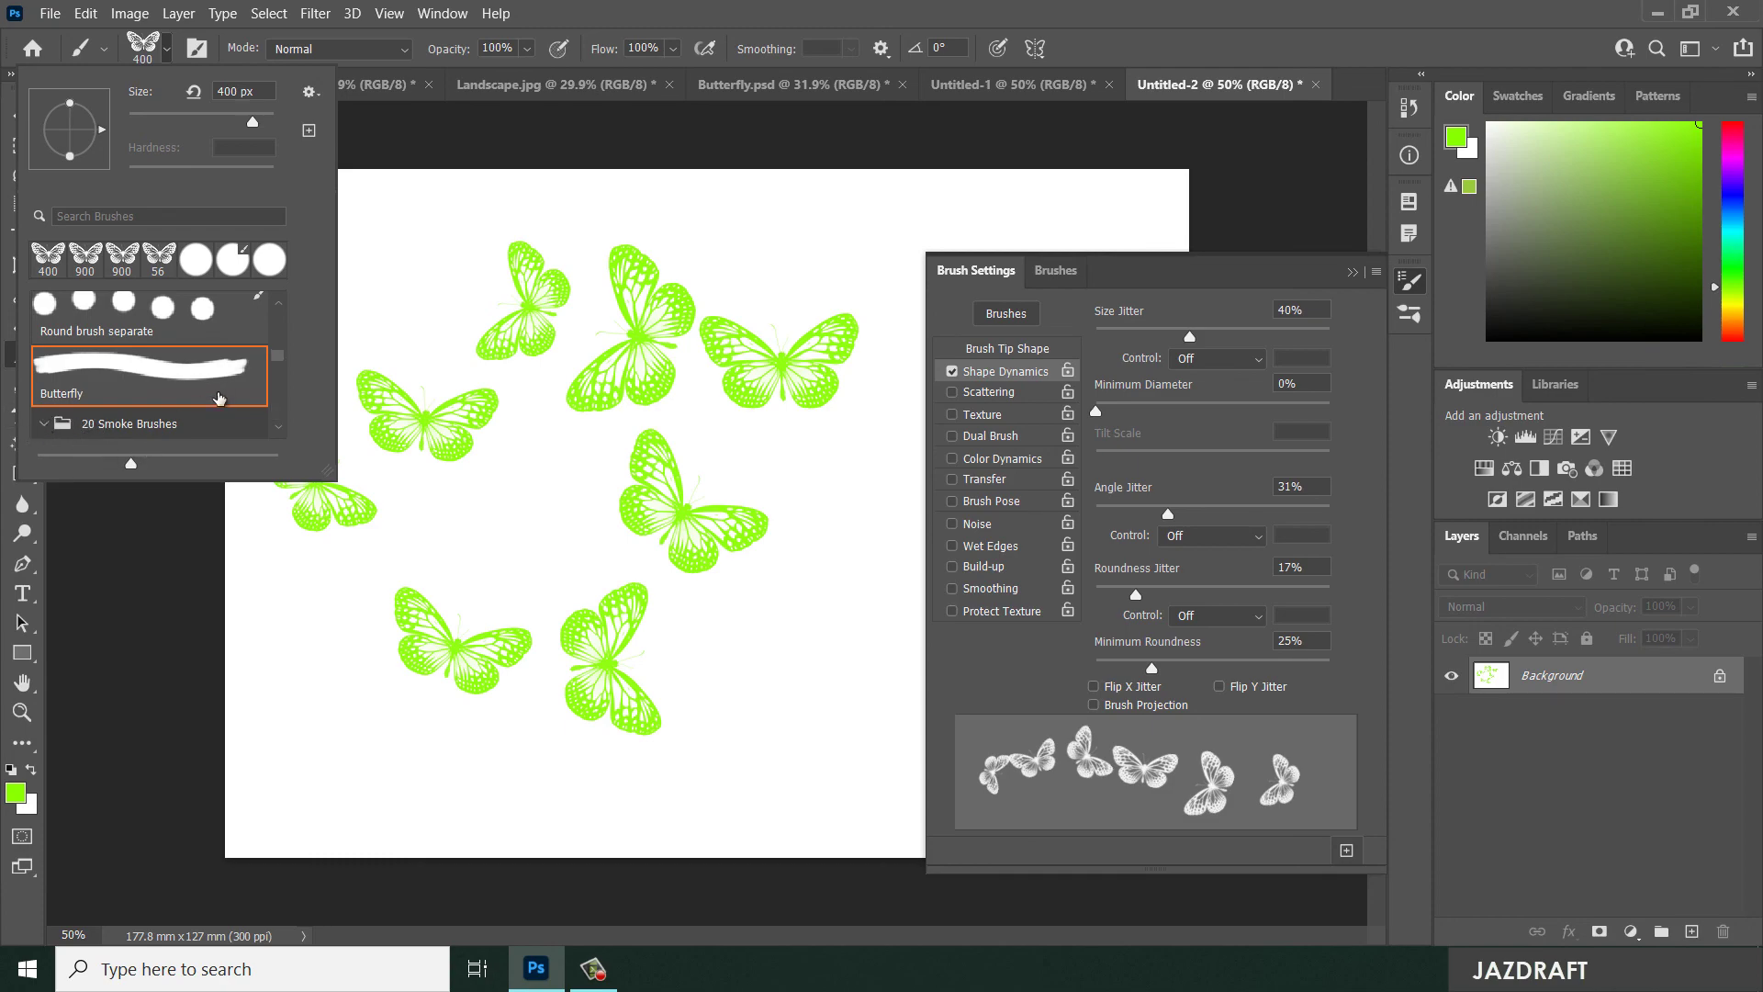
- Choose the Smoke 1 brush from the 20 Smoke Brushes group and set its size to 700 px
{"action": "scroll", "coordinate": [219, 397], "scroll_direction": "down", "scroll_amount": 4}
{"action": "left_click", "coordinate": [129, 340]}
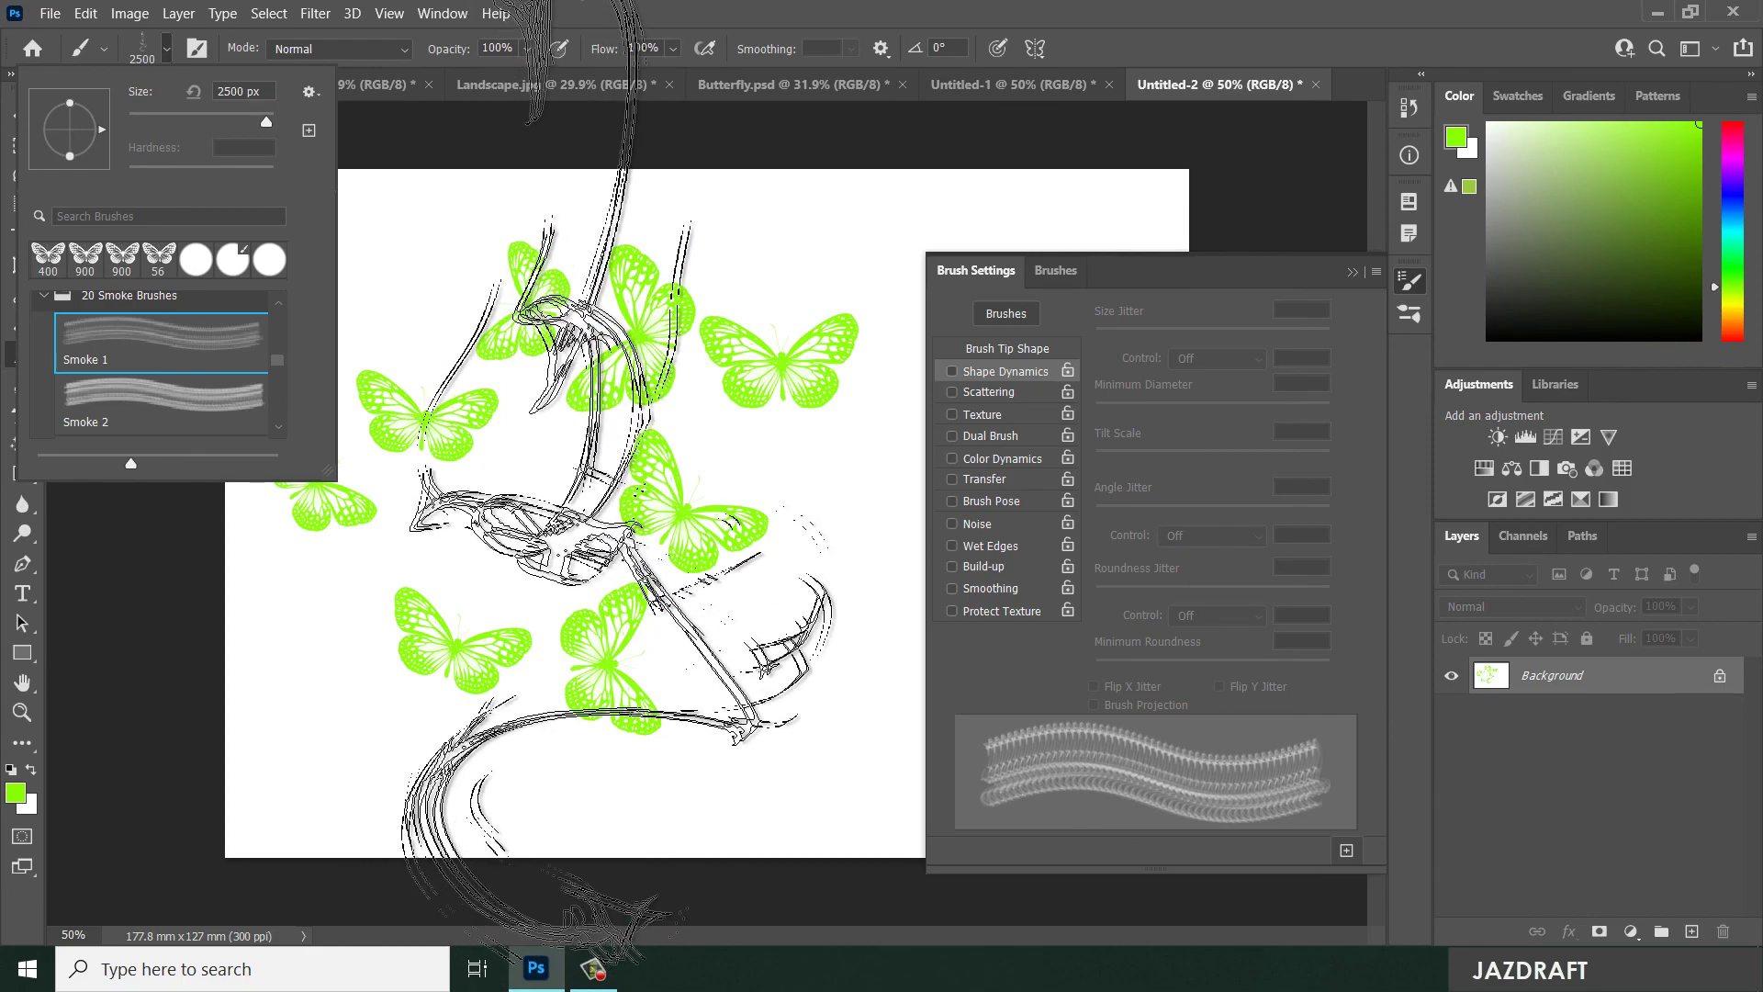
{"action": "right_click", "coordinate": [691, 308]}
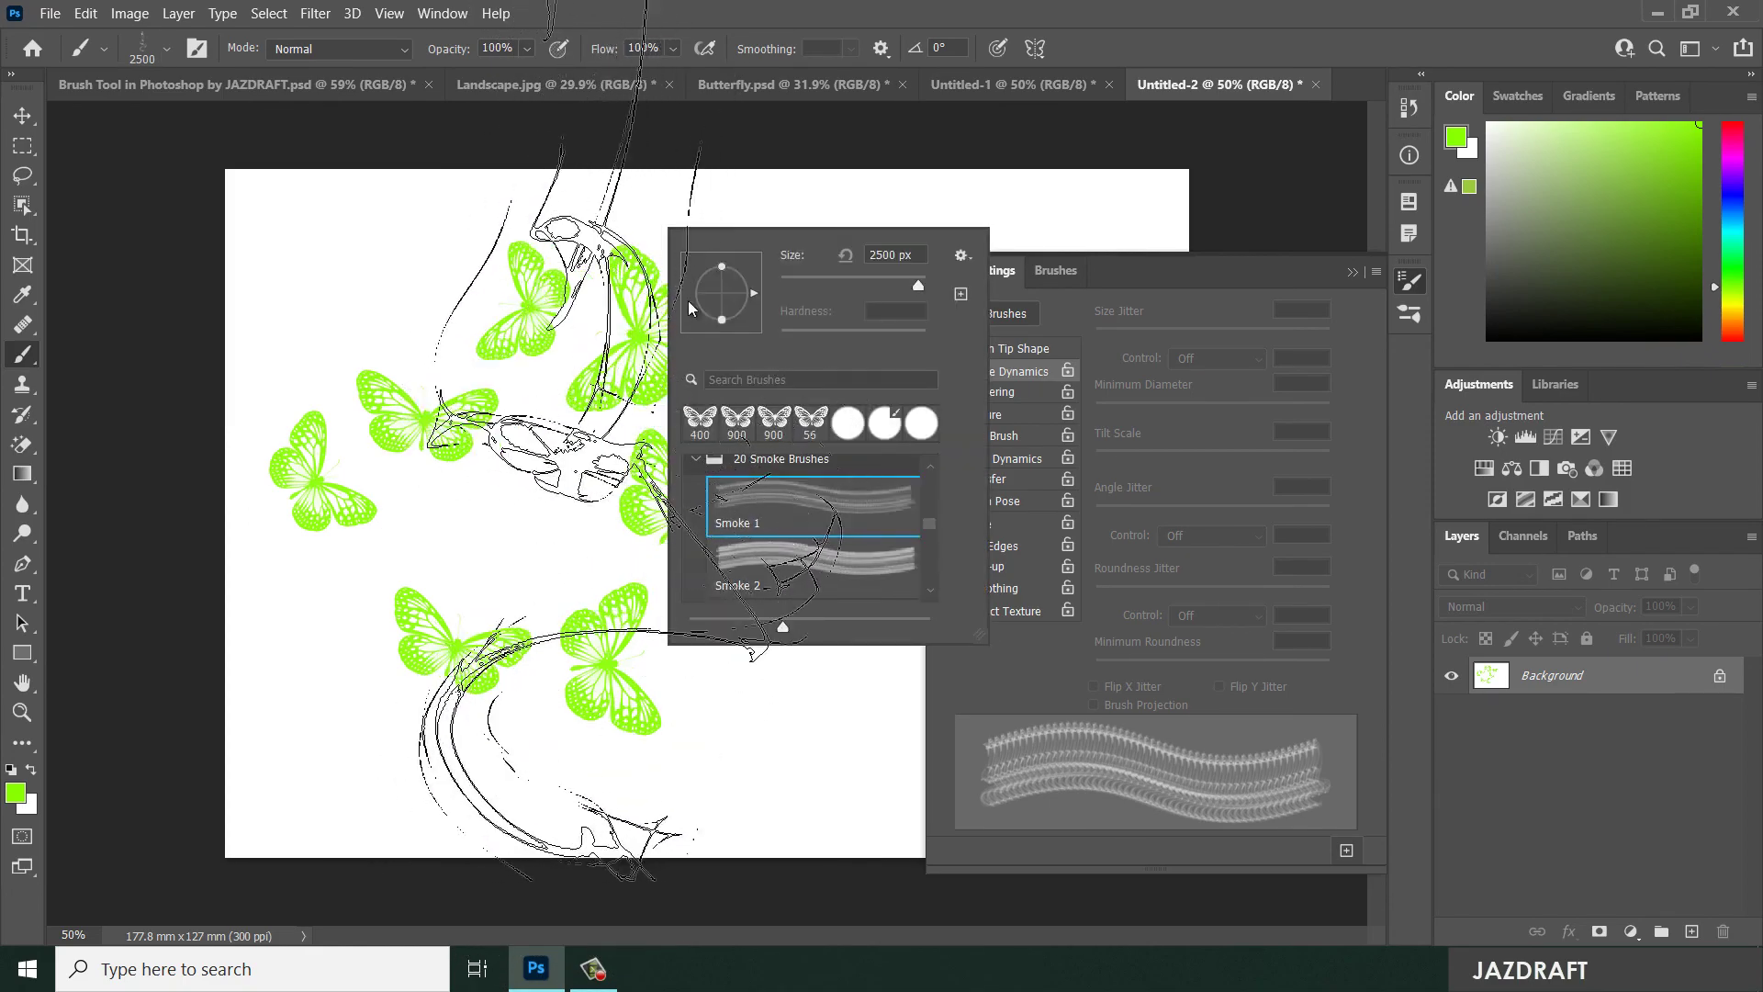
{"action": "key", "text": "Escape"}
{"action": "right_click", "coordinate": [542, 560]}
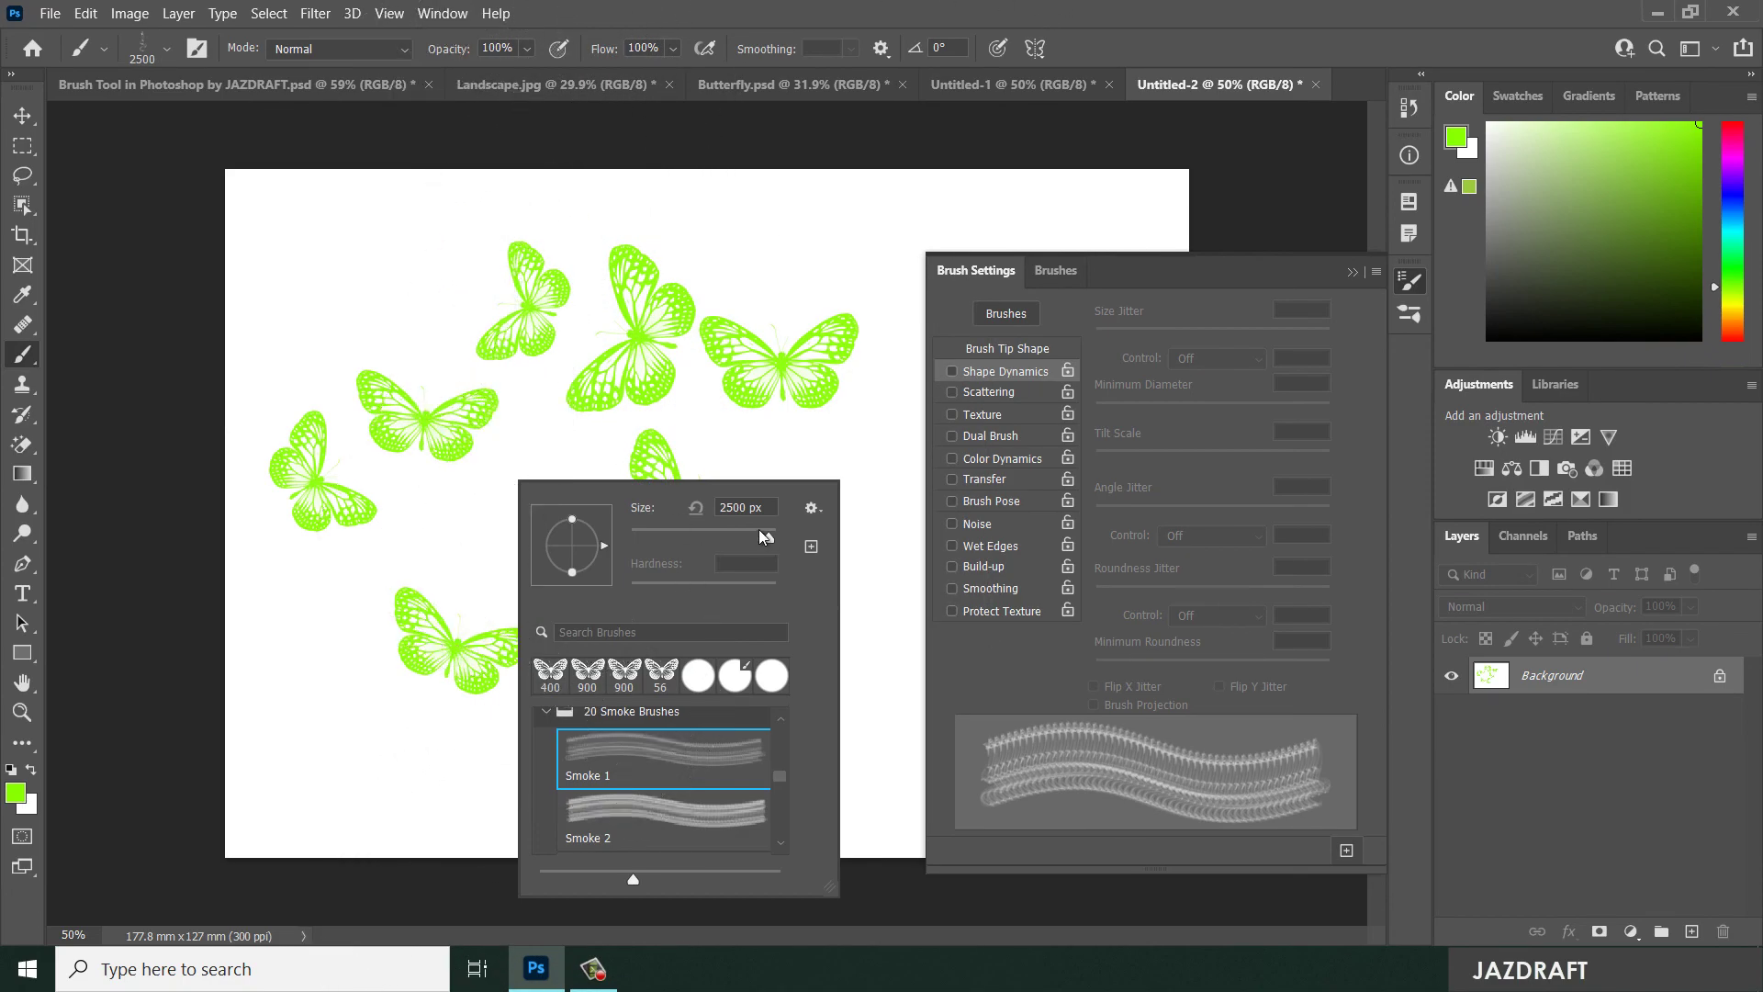
{"action": "left_click_drag", "start_coordinate": [762, 537], "coordinate": [684, 545]}
{"action": "key", "text": "Escape"}
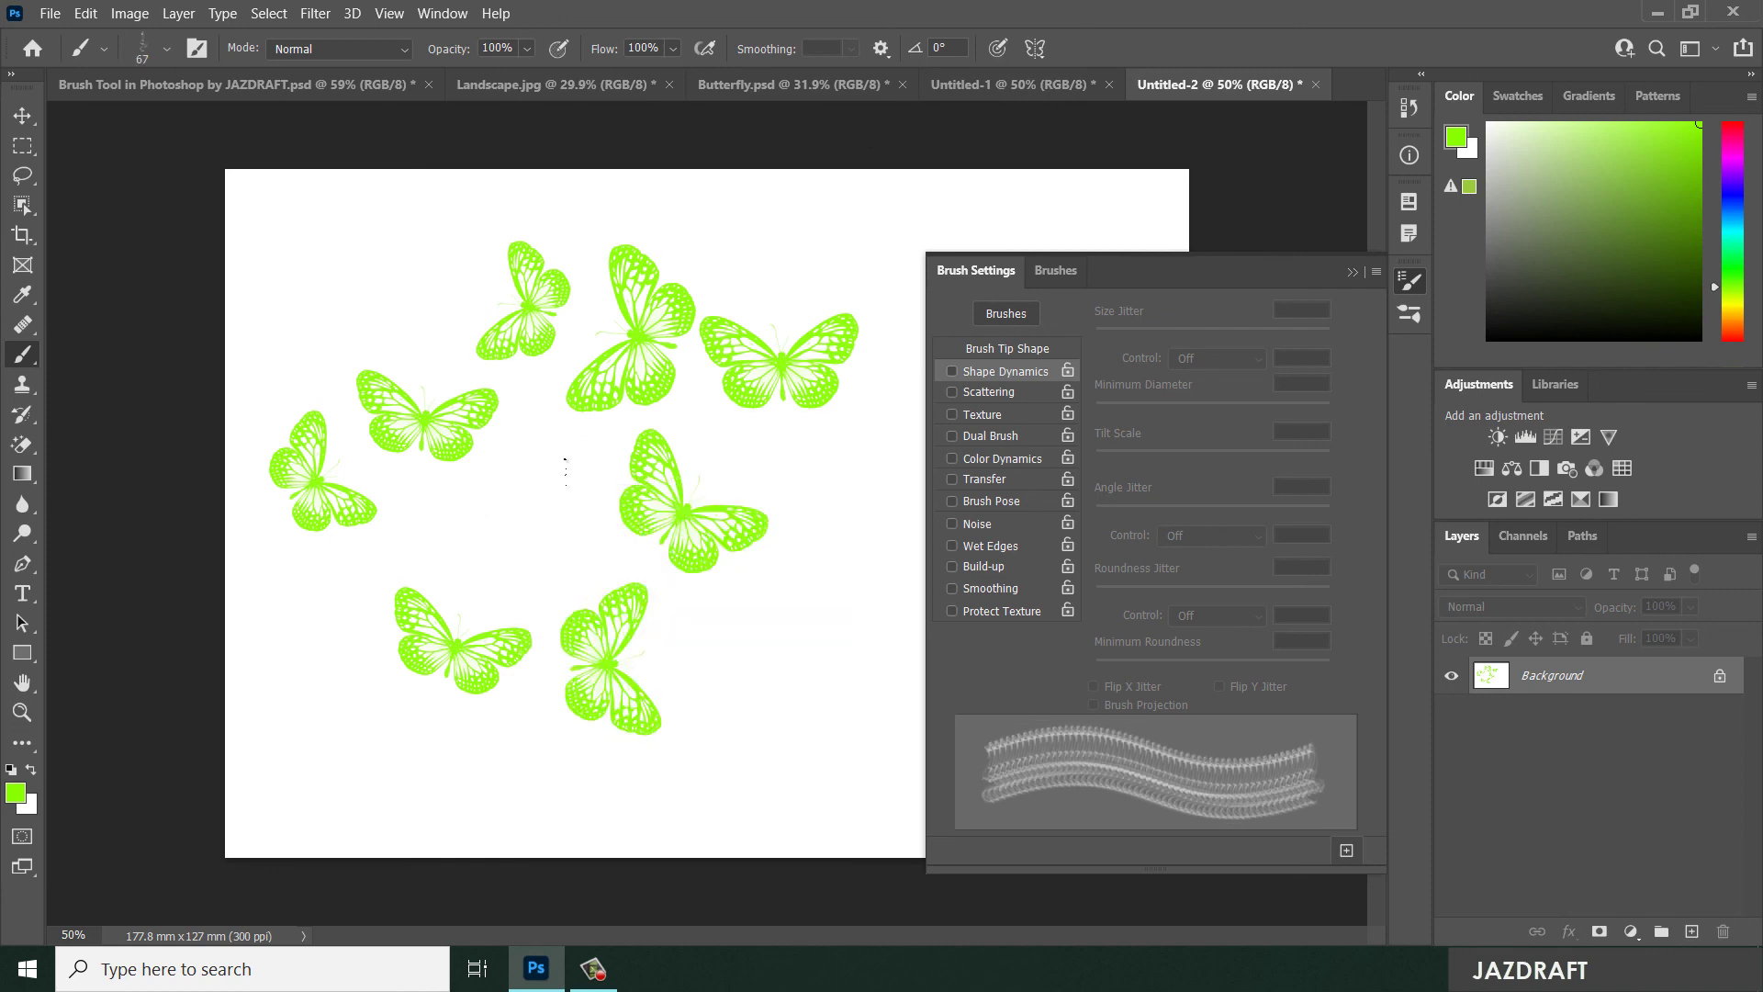
{"action": "key", "text": "bracketright"}
{"action": "key", "text": "bracketright"}
{"action": "key", "text": "bracketright"}
{"action": "key", "text": "bracketright"}
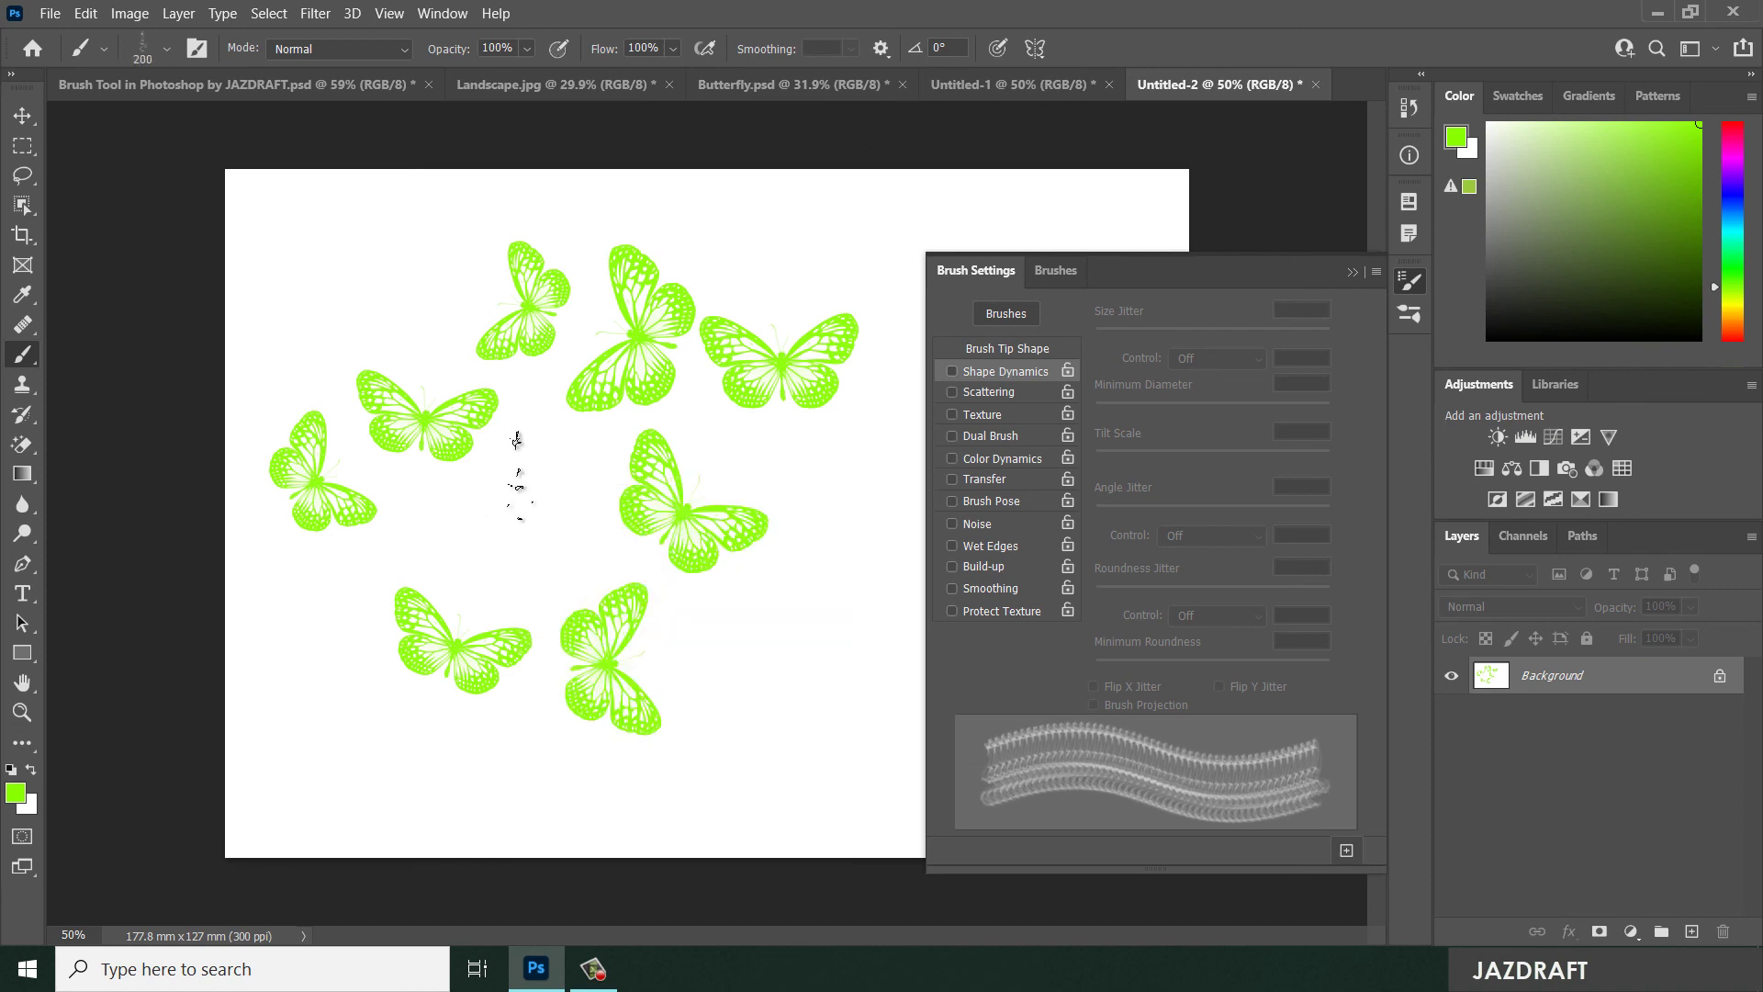
{"action": "key", "text": "bracketright"}
{"action": "key", "text": "bracketright"}
{"action": "key", "text": "bracketright"}
{"action": "key", "text": "bracketright"}
{"action": "key", "text": "bracketright"}
{"action": "key", "text": "bracketright"}
- Stamp green smoke shapes with the Smoke 1 brush around and between the butterflies
{"action": "left_click", "coordinate": [522, 469]}
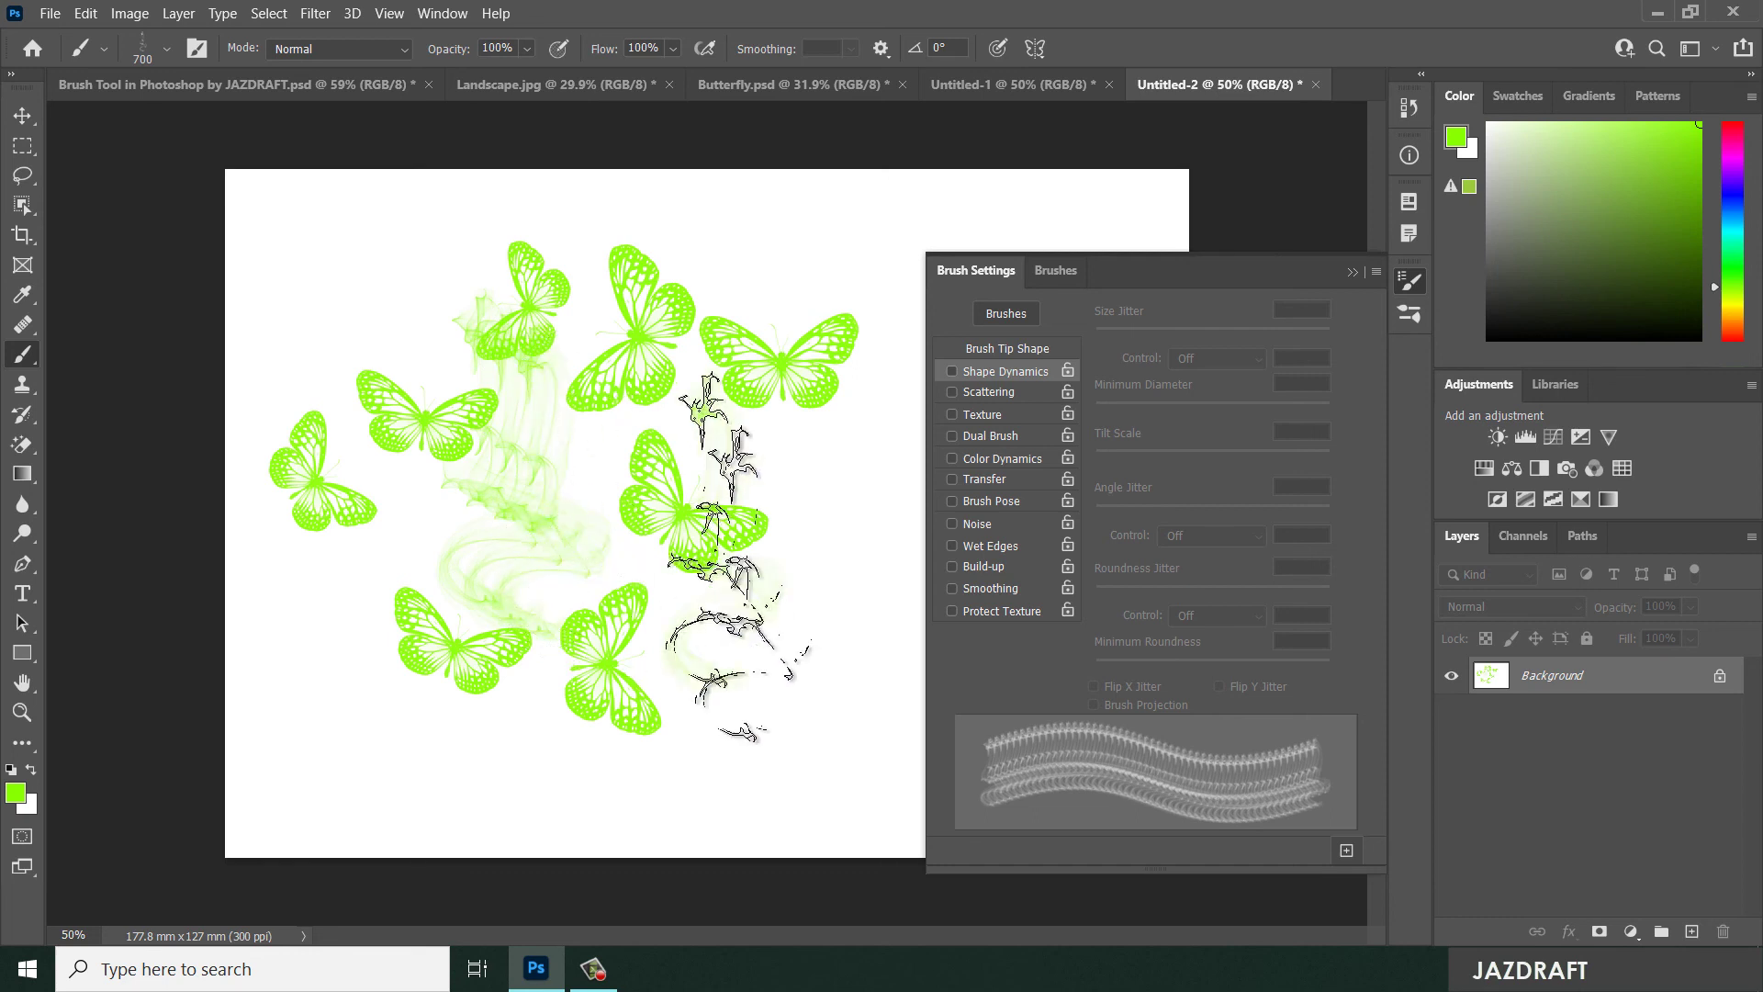
{"action": "left_click", "coordinate": [831, 414]}
{"action": "left_click", "coordinate": [446, 597]}
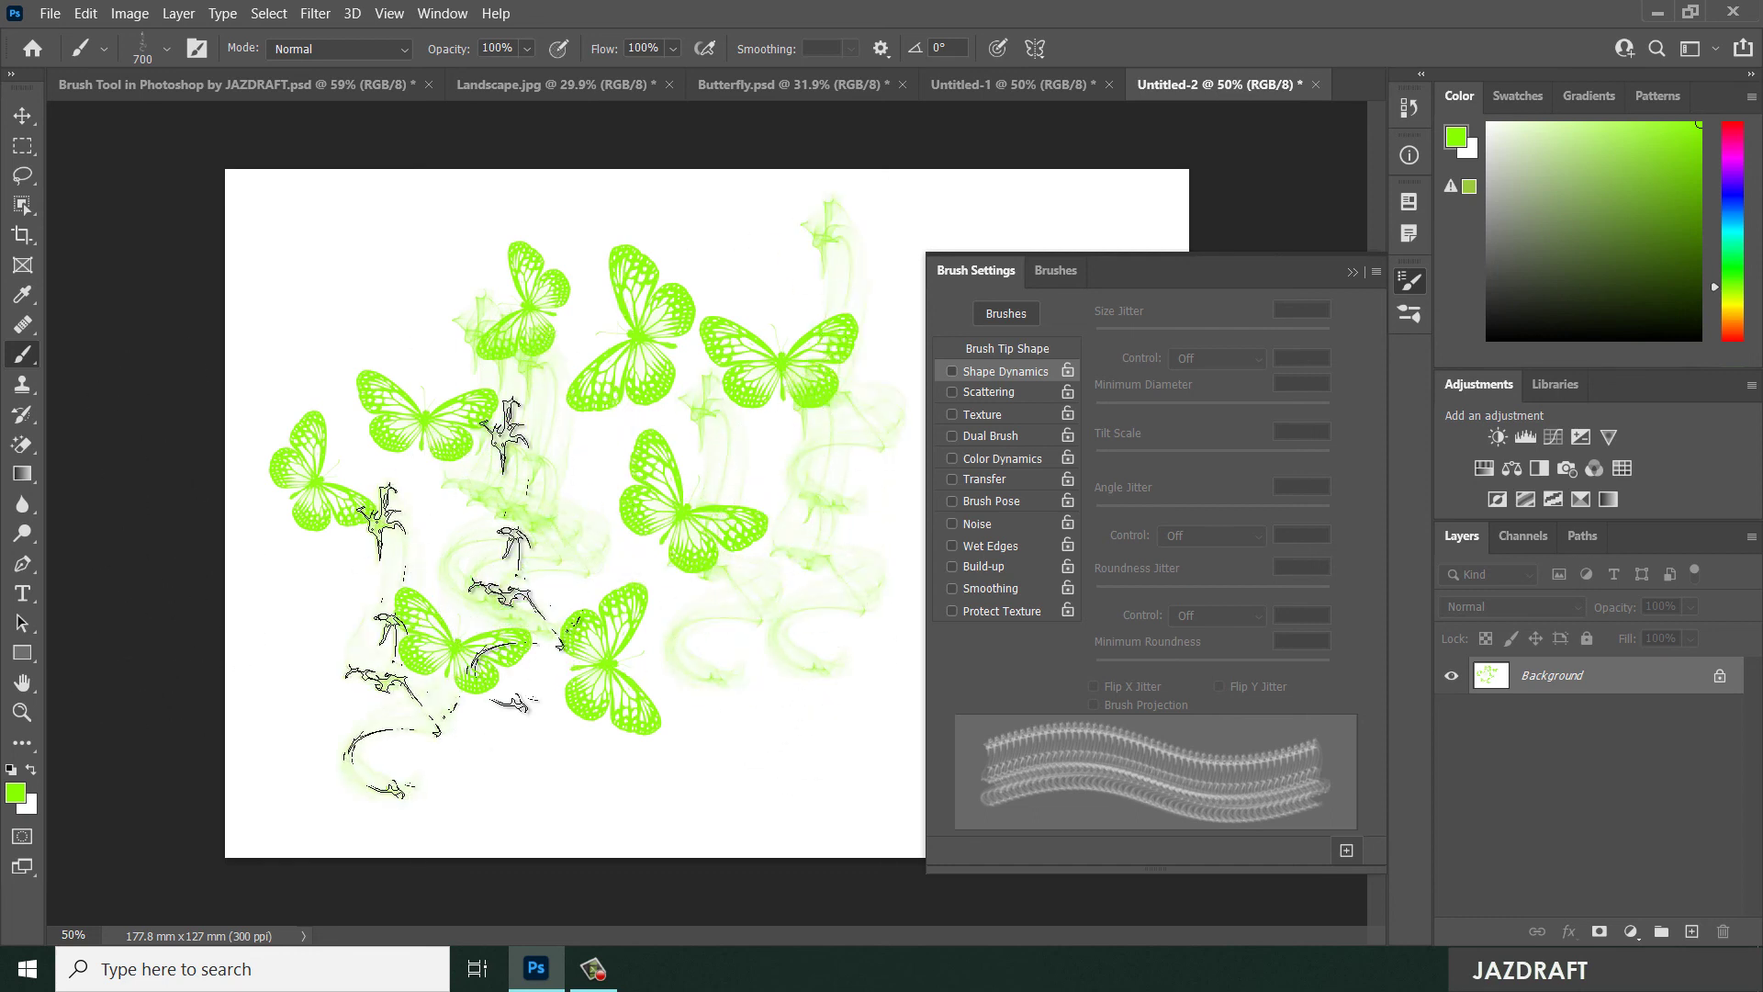
{"action": "left_click", "coordinate": [404, 349]}
{"action": "left_click", "coordinate": [611, 344]}
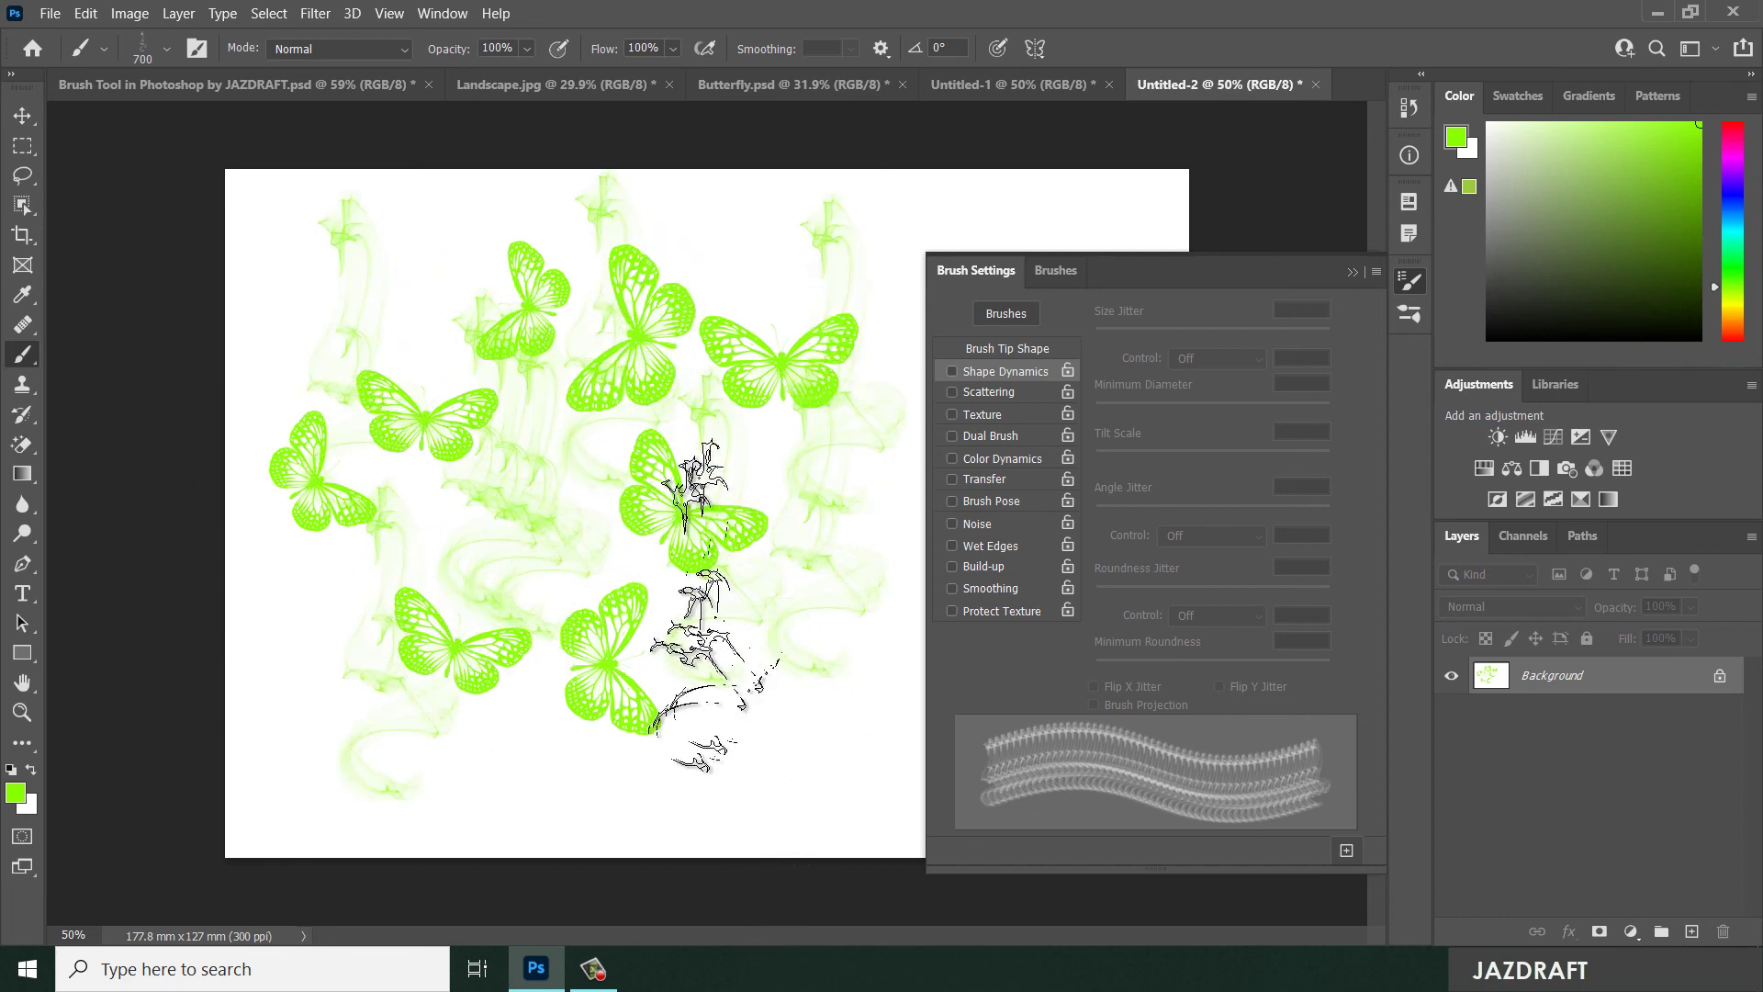